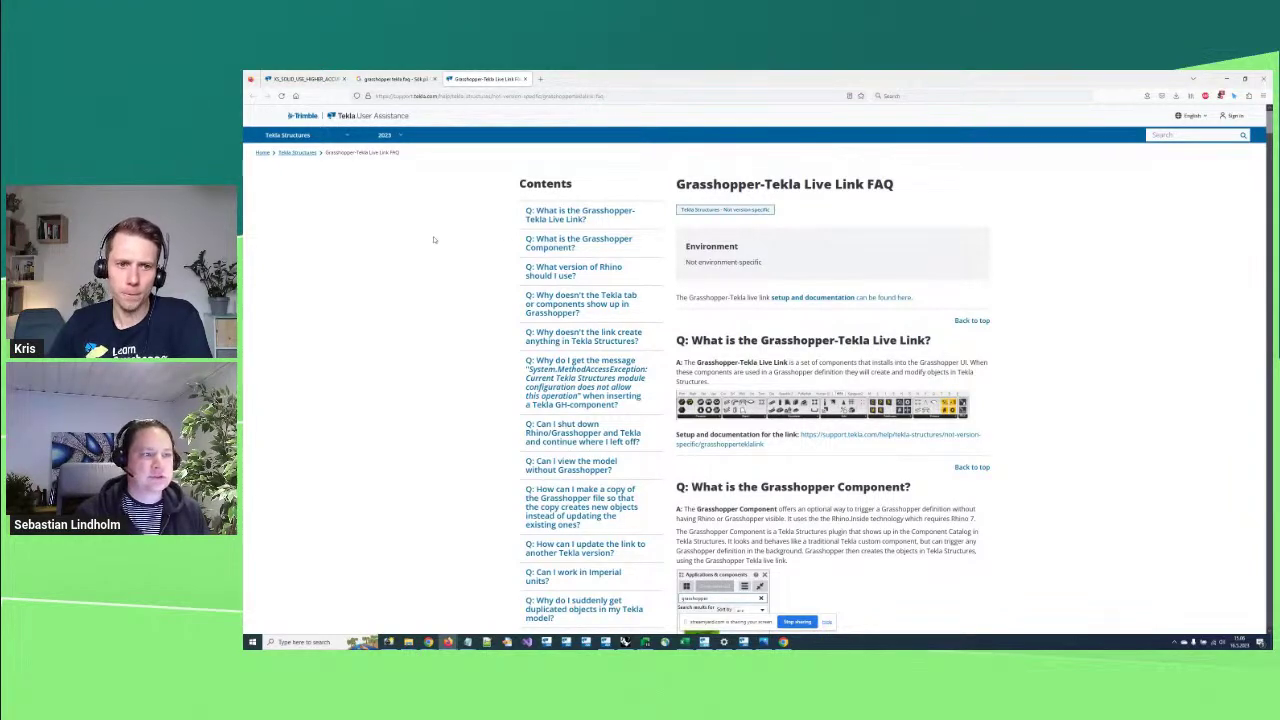
# Review the Grasshopper-Tekla Live Link FAQ, covering its contents list, Rhino version advice and troubleshooting answers
pyautogui.scroll(-3, 1067, 377)
pyautogui.scroll(3, 1067, 377)
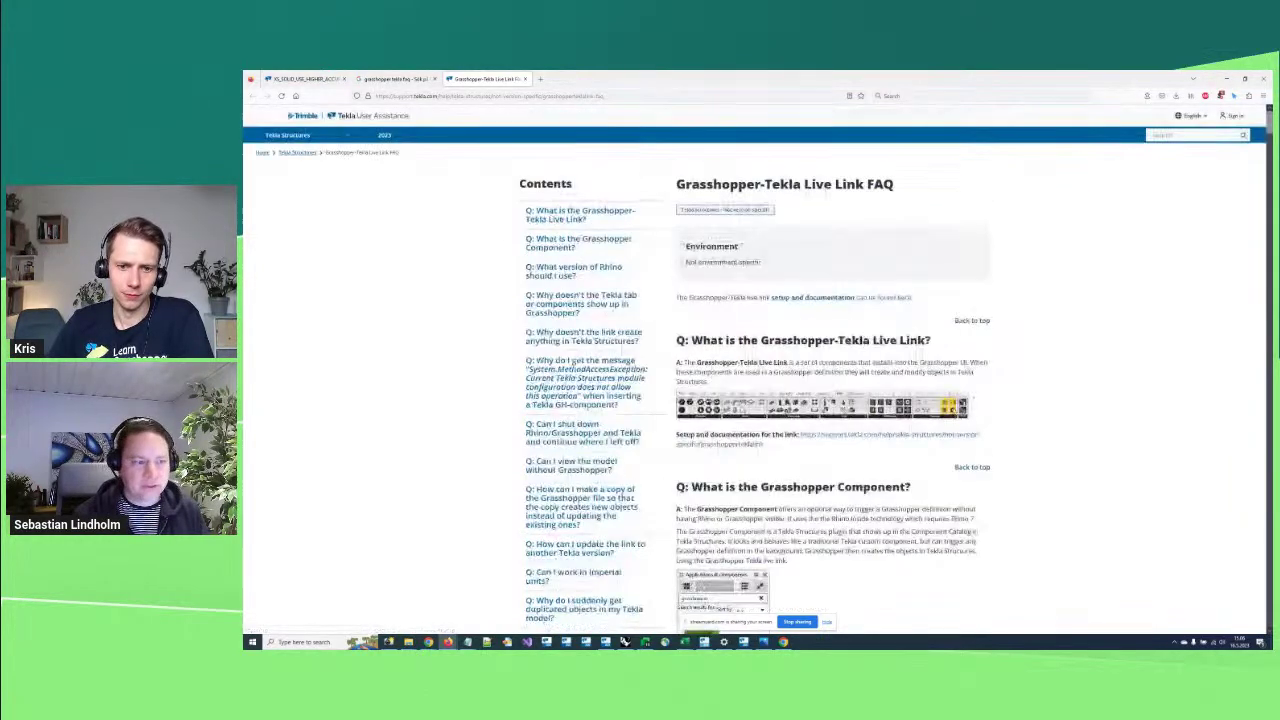
pyautogui.click(414, 78)
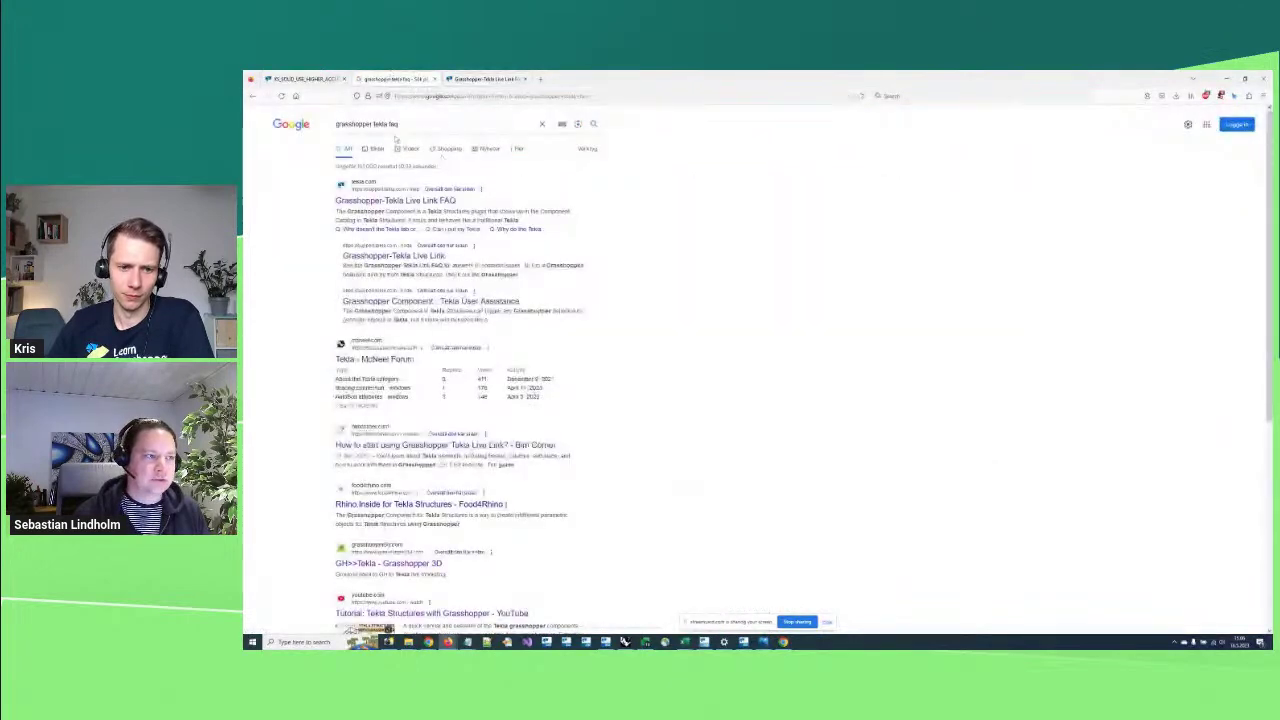
pyautogui.click(480, 78)
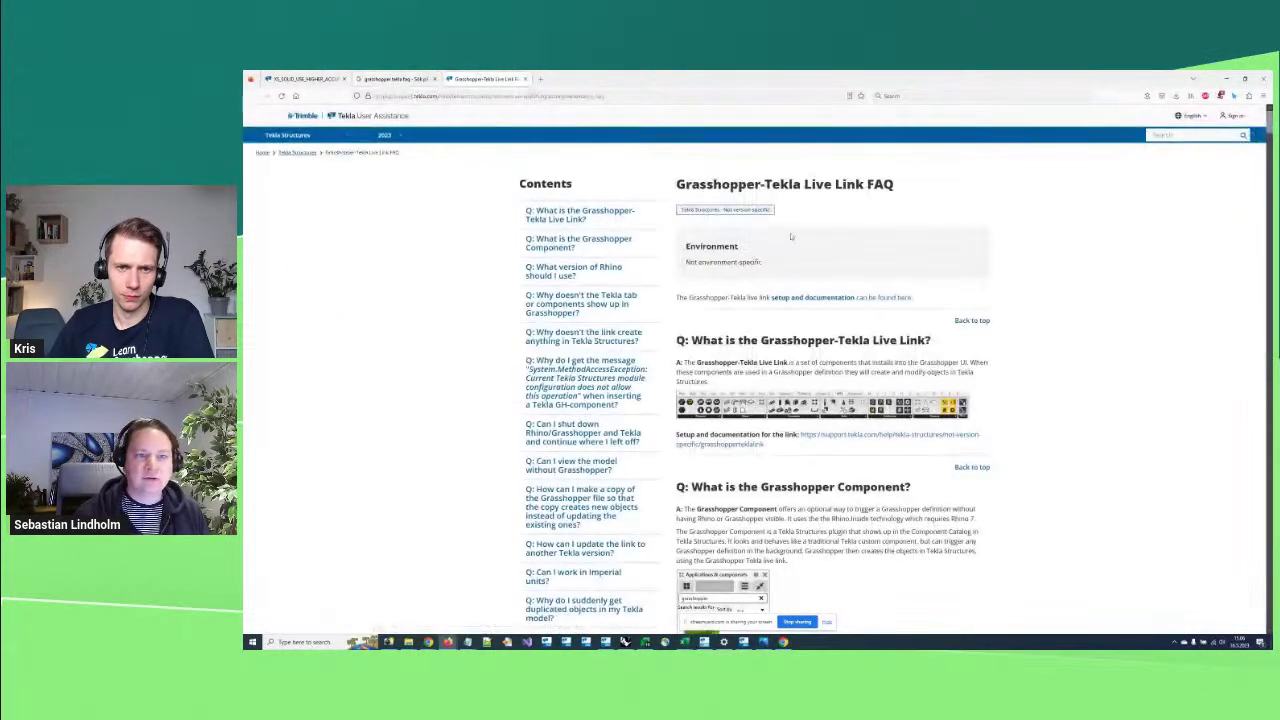
pyautogui.scroll(-10, 1099, 336)
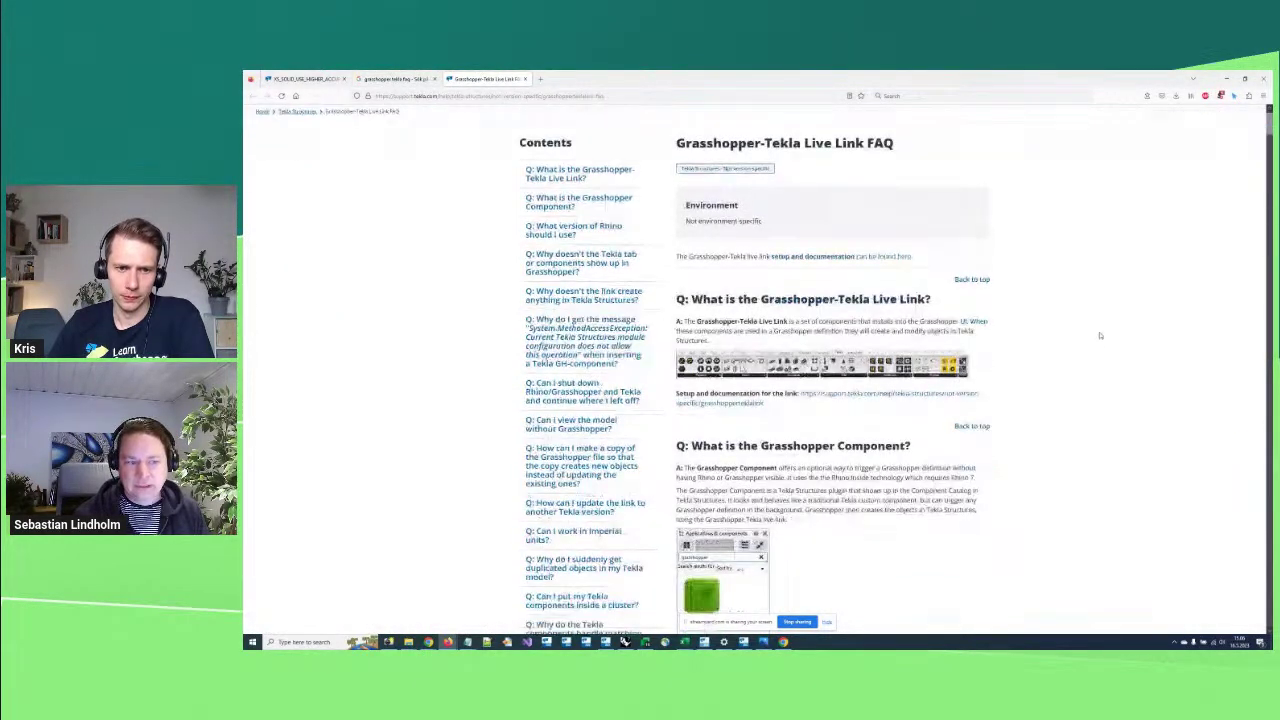
pyautogui.scroll(-5, 1043, 367)
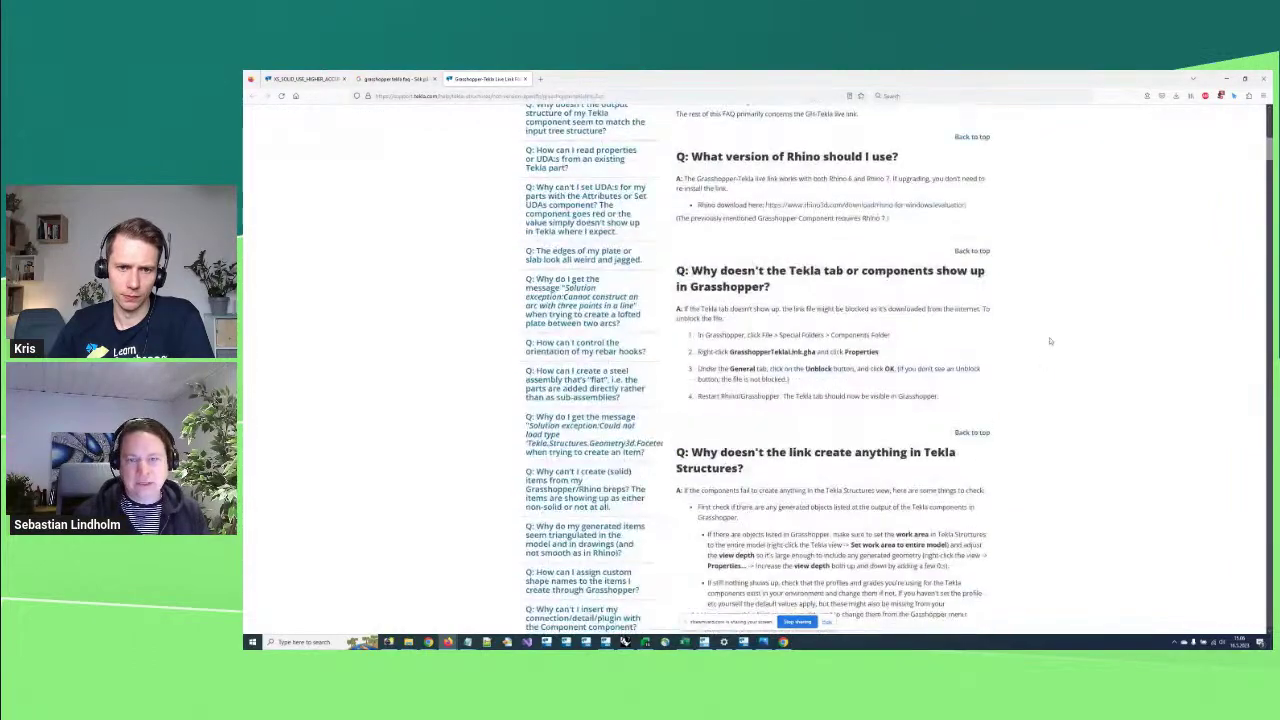
pyautogui.moveTo(1267, 157)
pyautogui.mouseDown()
pyautogui.moveTo(1268, 197)
pyautogui.moveTo(1262, 154)
pyautogui.mouseUp()
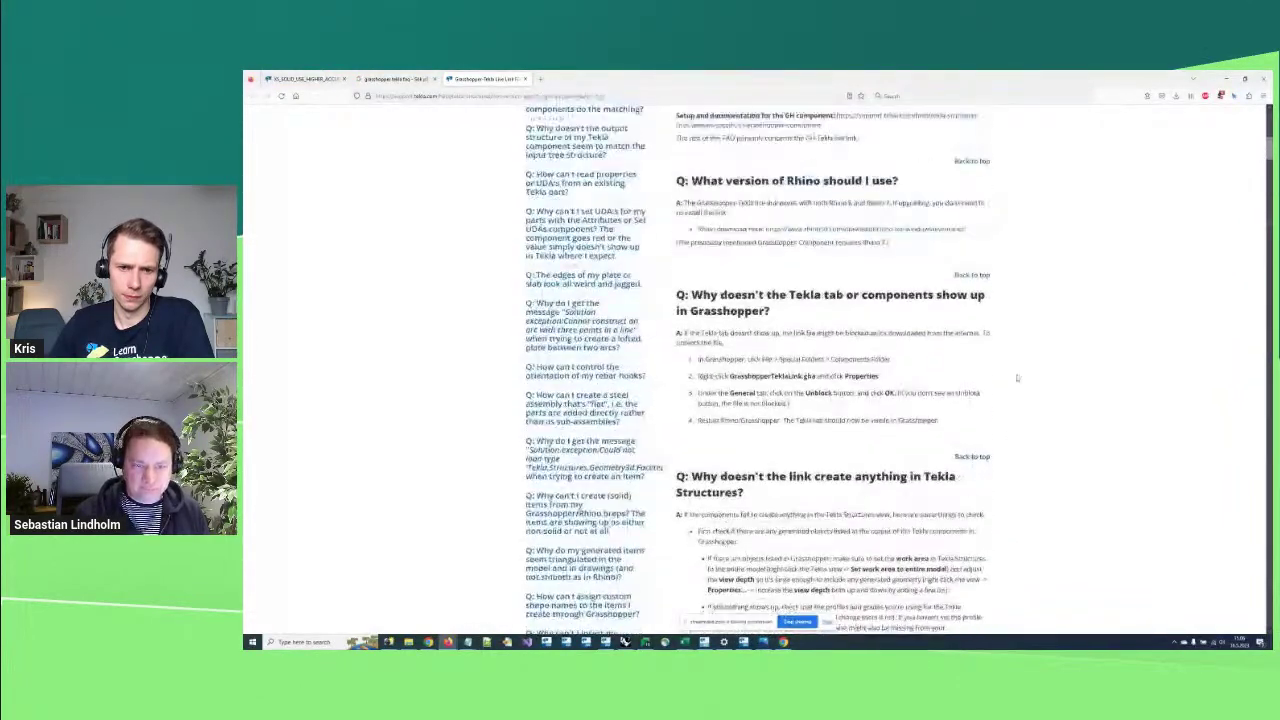
pyautogui.scroll(3, 1017, 378)
pyautogui.scroll(-12, 1230, 180)
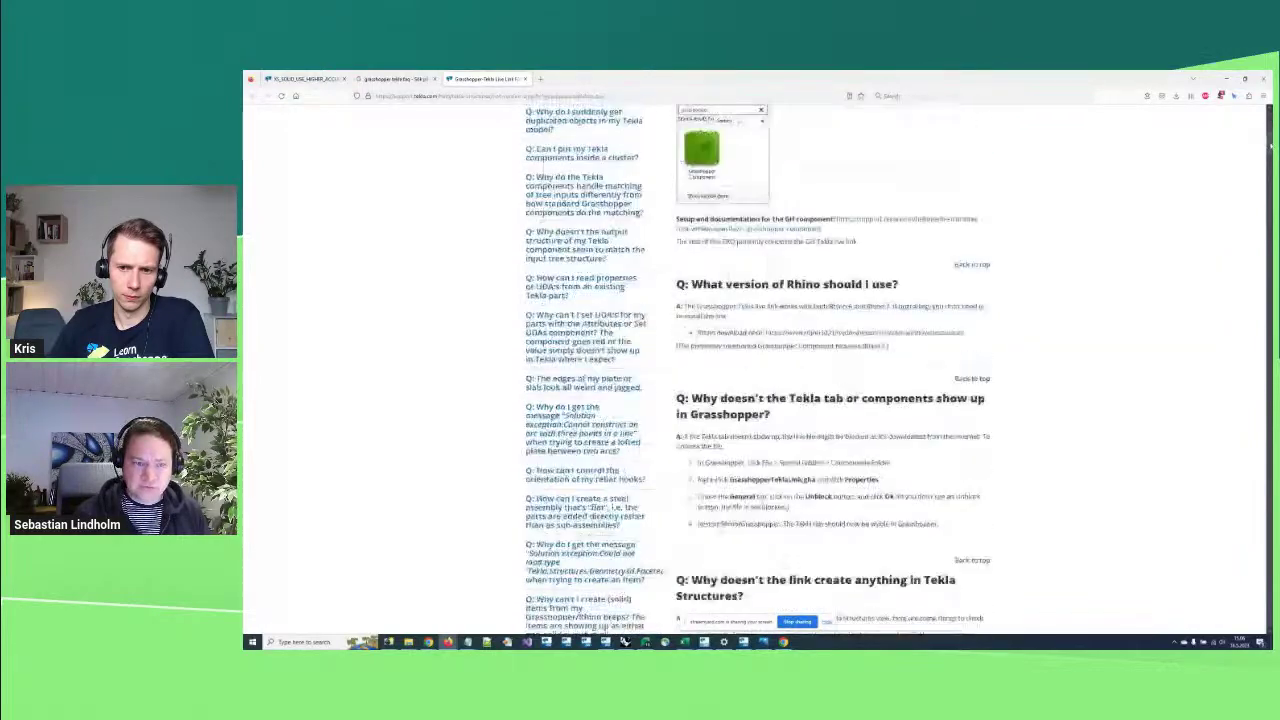
pyautogui.scroll(4, 1118, 366)
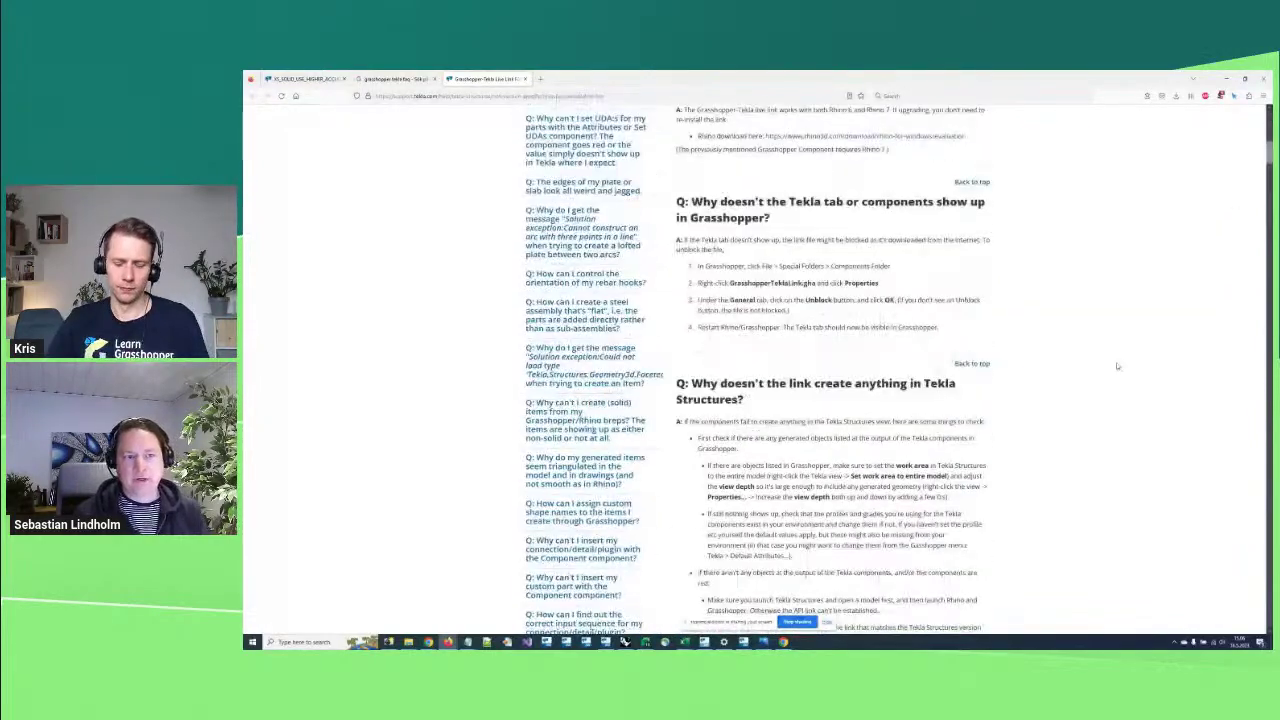
pyautogui.scroll(3, 1064, 406)
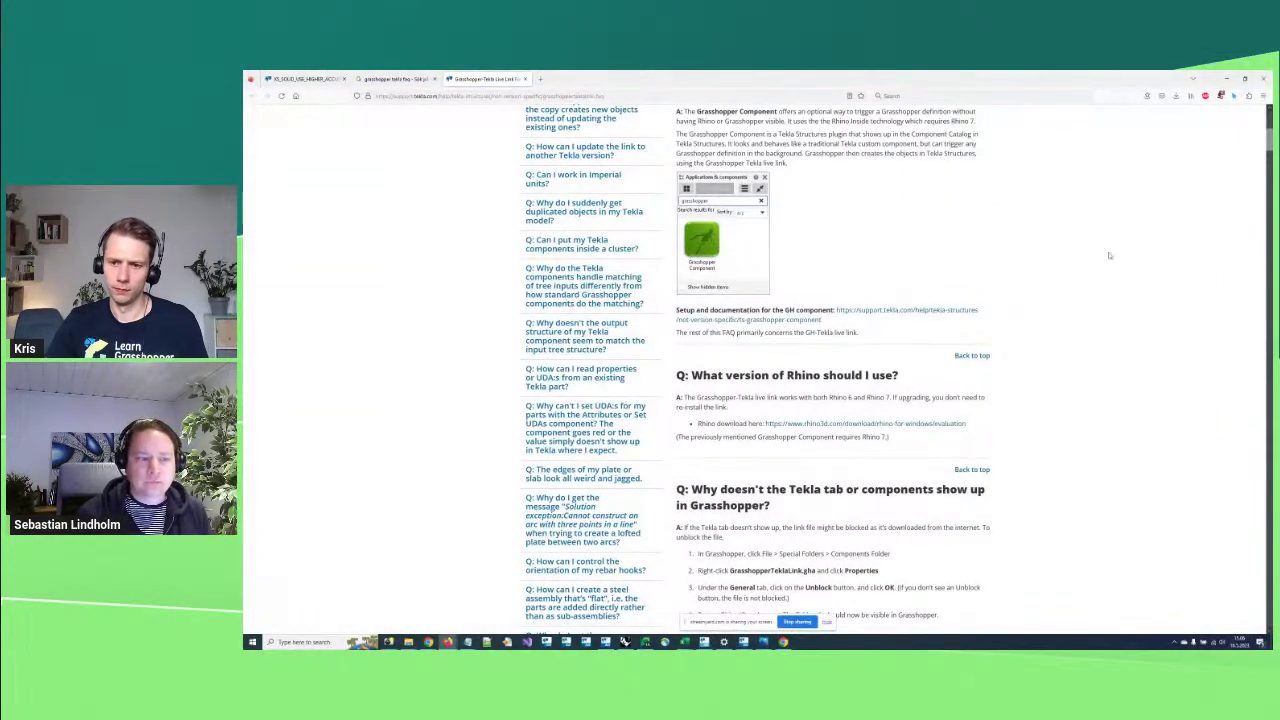
pyautogui.scroll(-2, 1066, 304)
pyautogui.scroll(-3, 1066, 304)
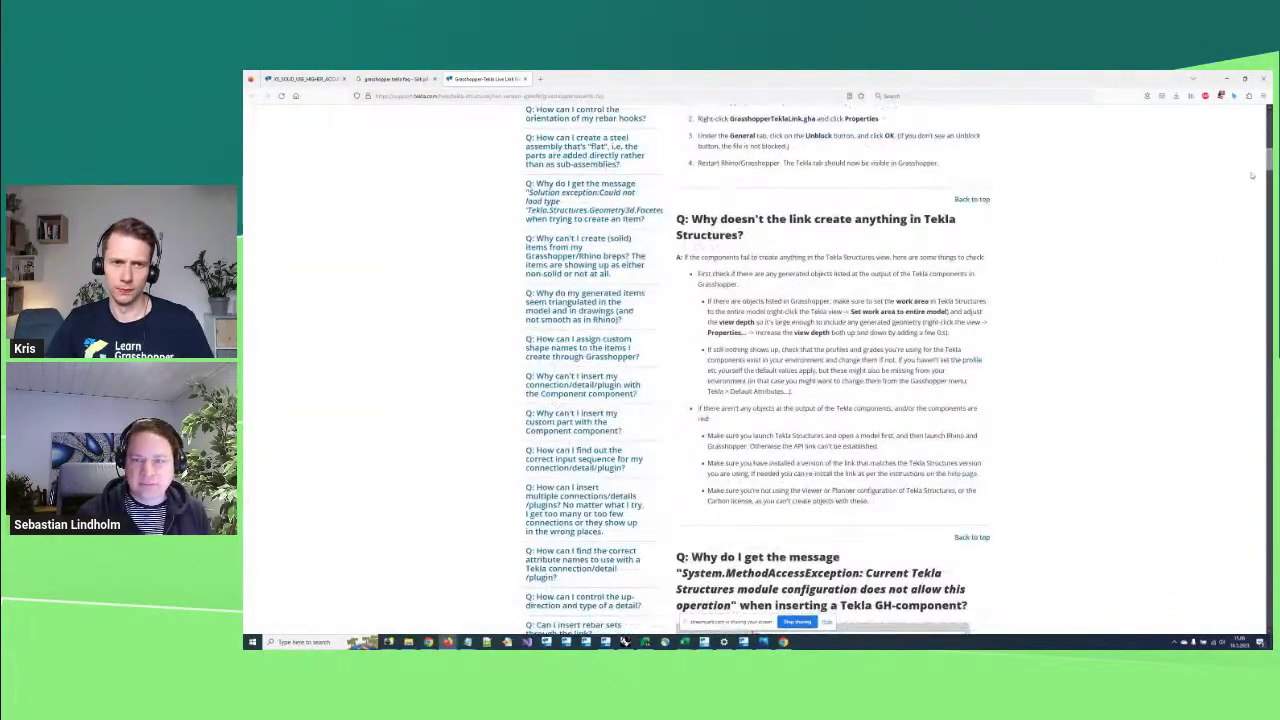
pyautogui.scroll(-3, 1070, 336)
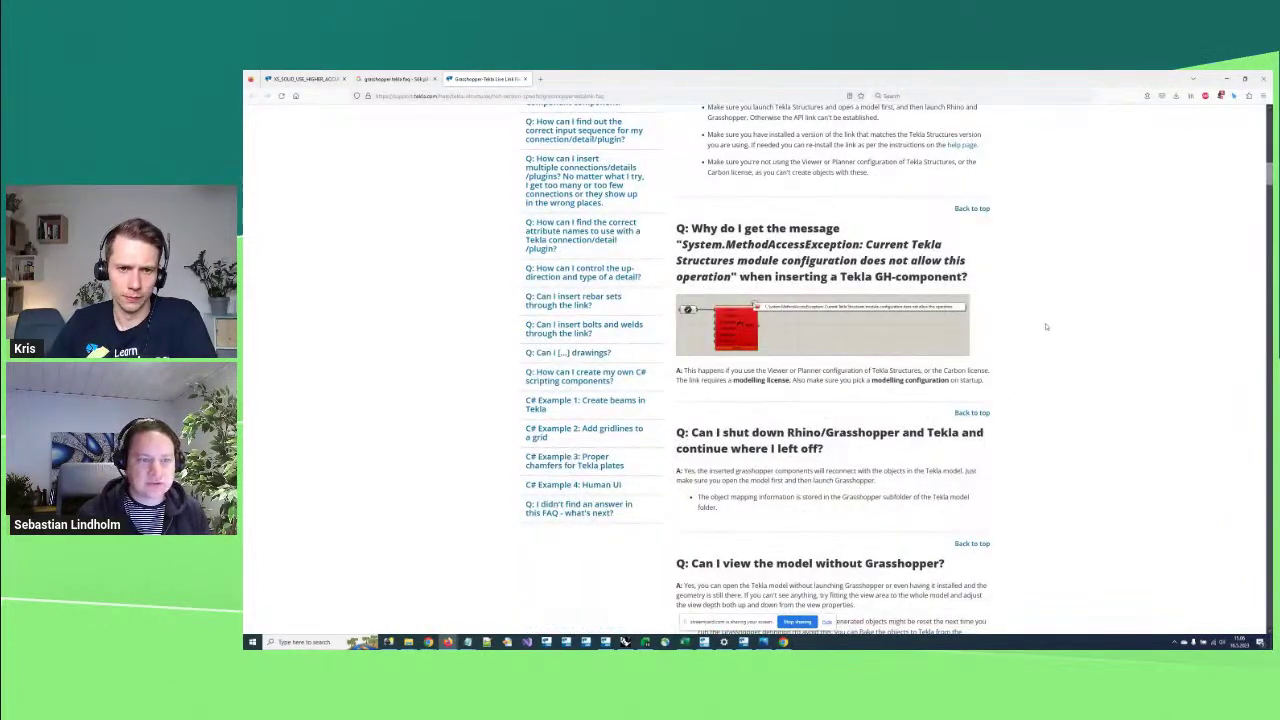
pyautogui.scroll(4, 1054, 336)
pyautogui.scroll(7, 1054, 336)
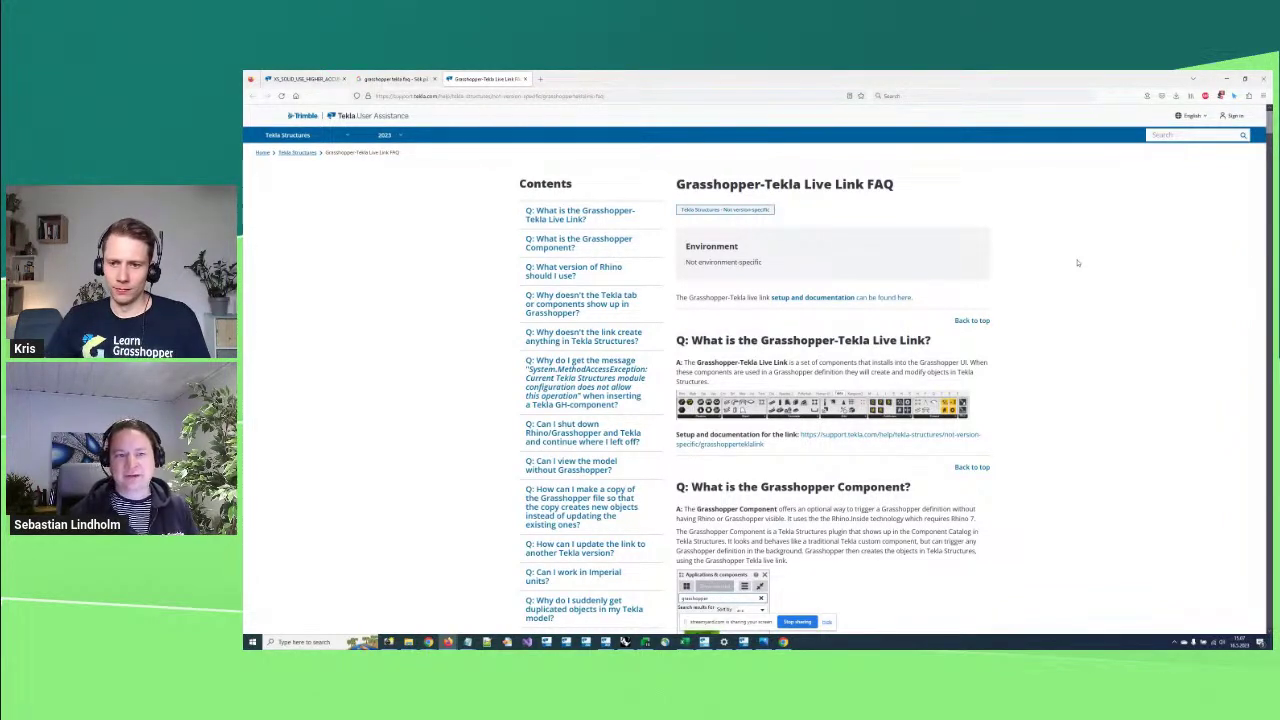
pyautogui.scroll(-1, 1095, 350)
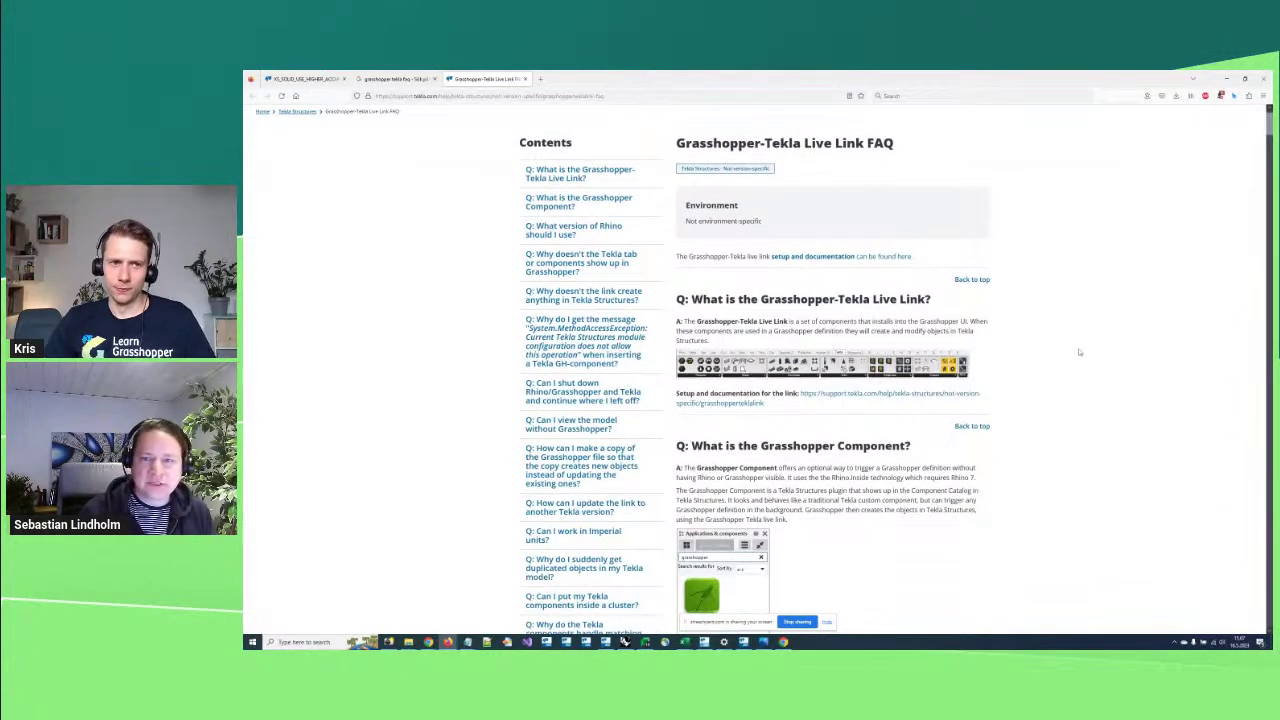
pyautogui.scroll(-3, 1079, 352)
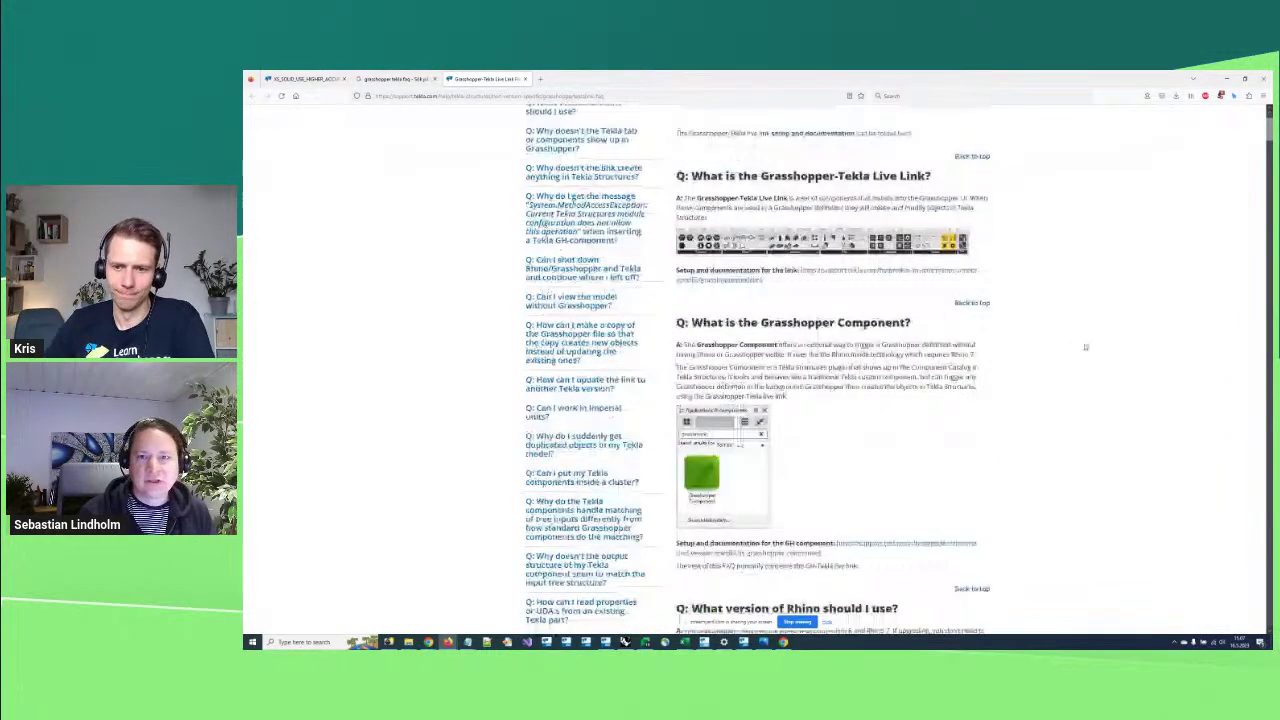
pyautogui.scroll(4, 1085, 347)
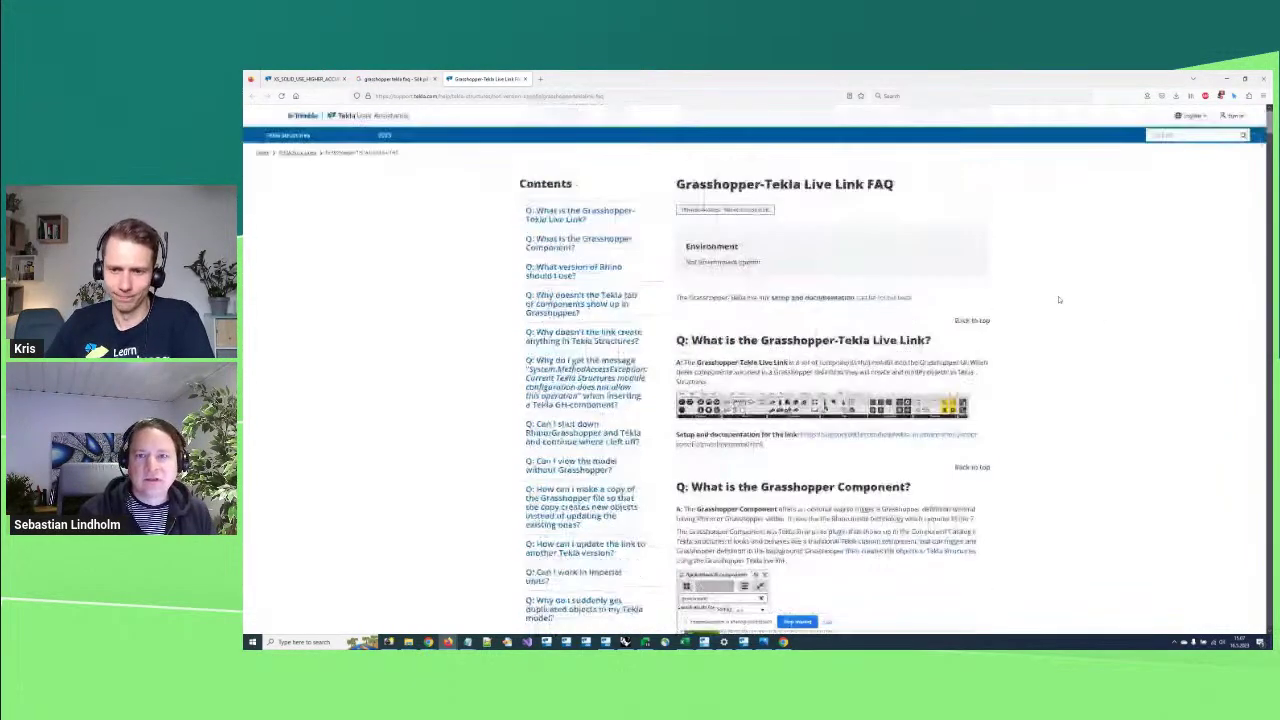
# Switch to Tekla Structures and open the properties of a short steel beam in the red arched structure
pyautogui.click(1226, 78)
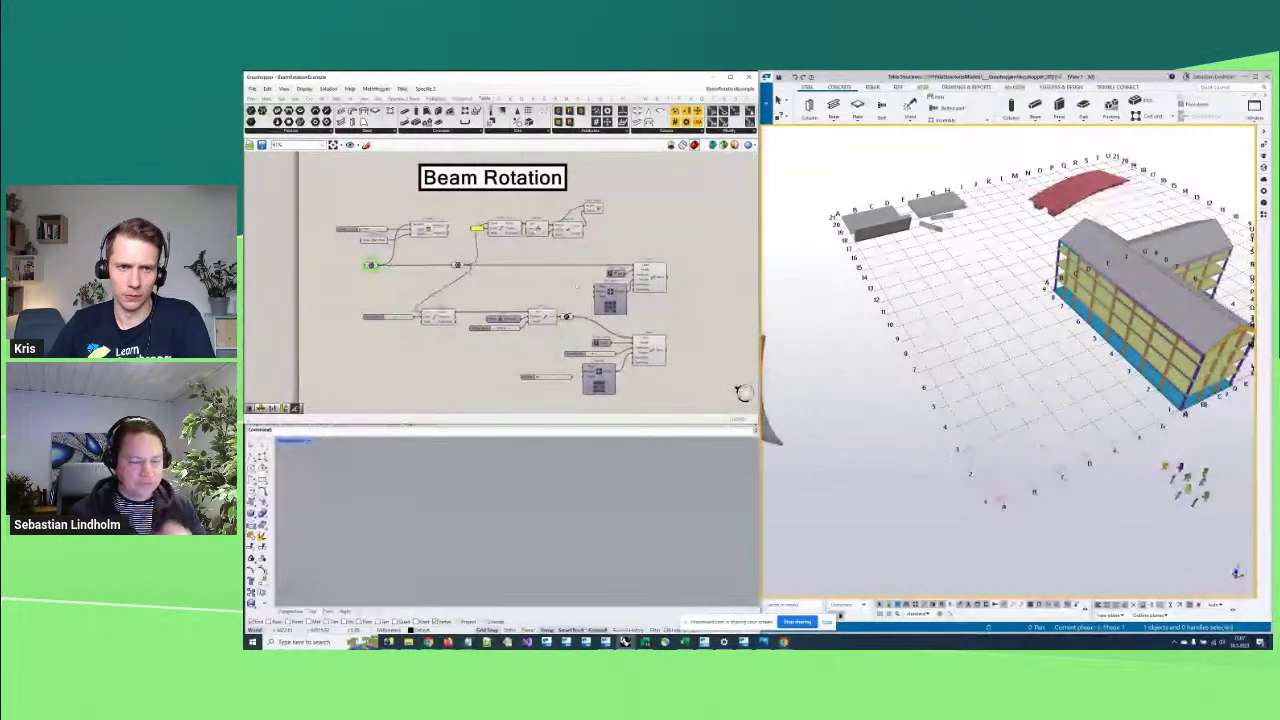
pyautogui.moveTo(518, 290); pyautogui.dragTo(544, 293, button='right')
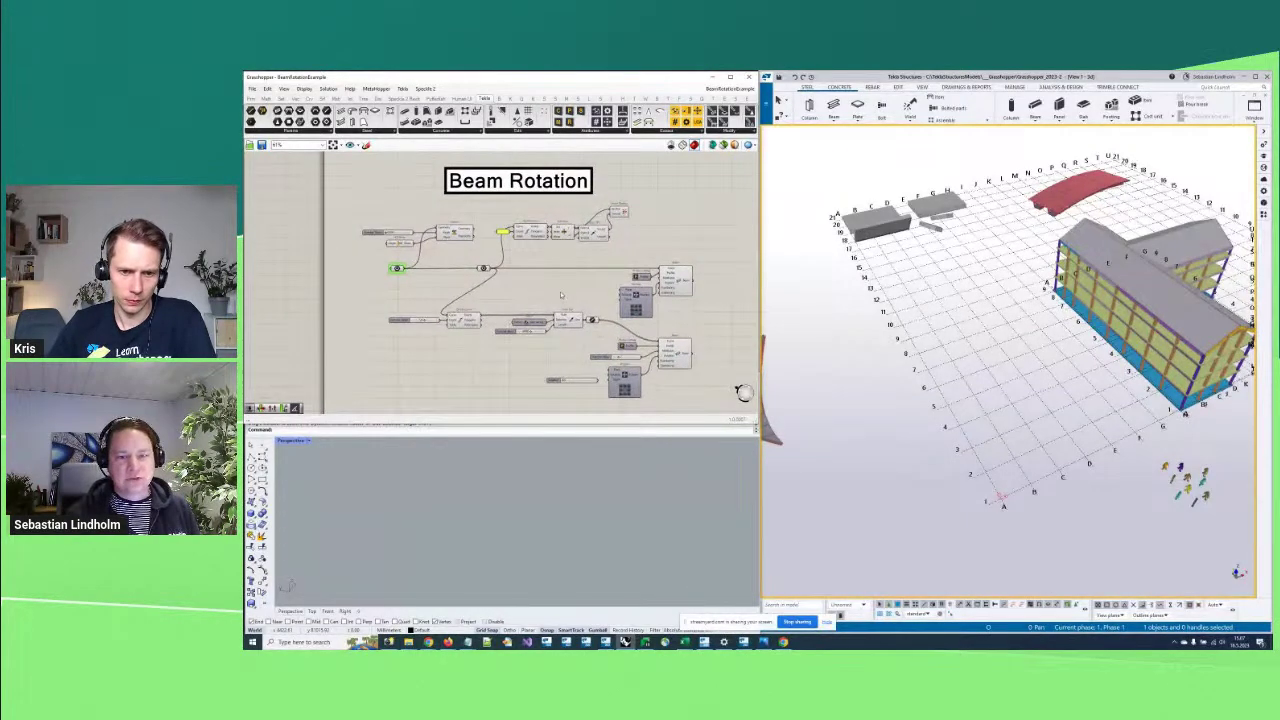
pyautogui.moveTo(559, 294); pyautogui.dragTo(539, 312, button='right')
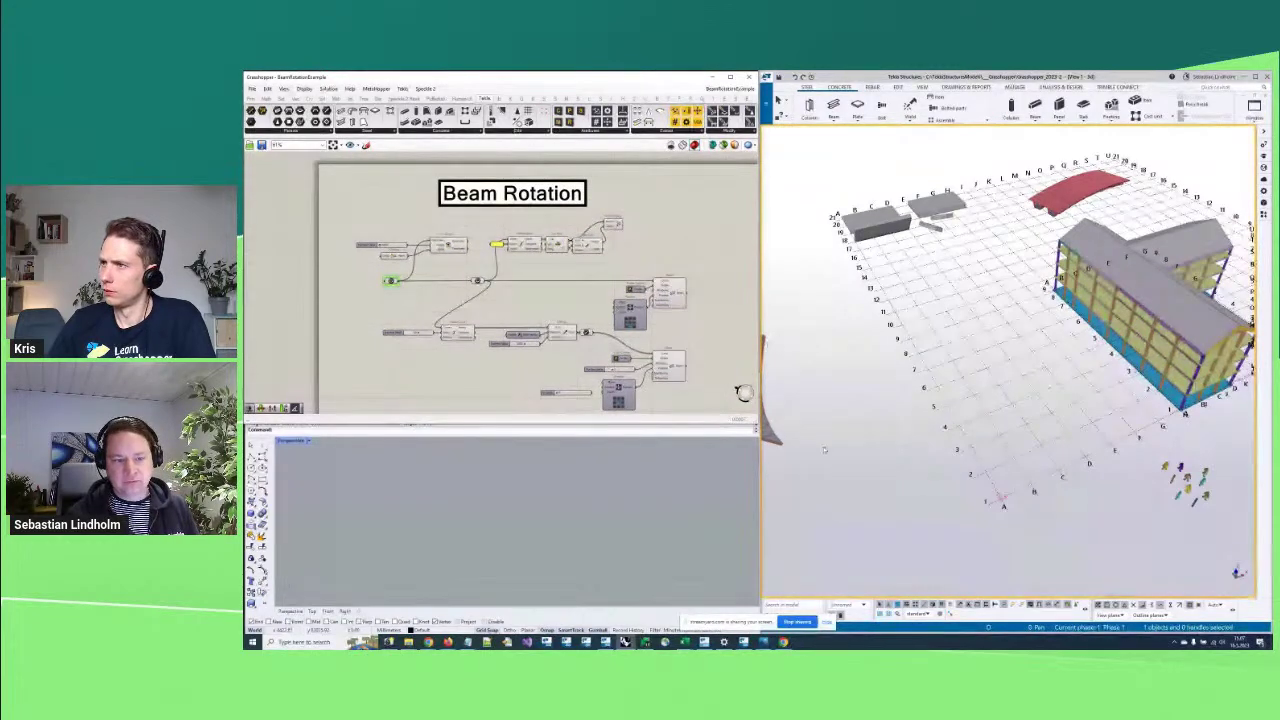
pyautogui.moveTo(777, 438); pyautogui.dragTo(865, 432, button='middle')
pyautogui.scroll(10, 864, 431)
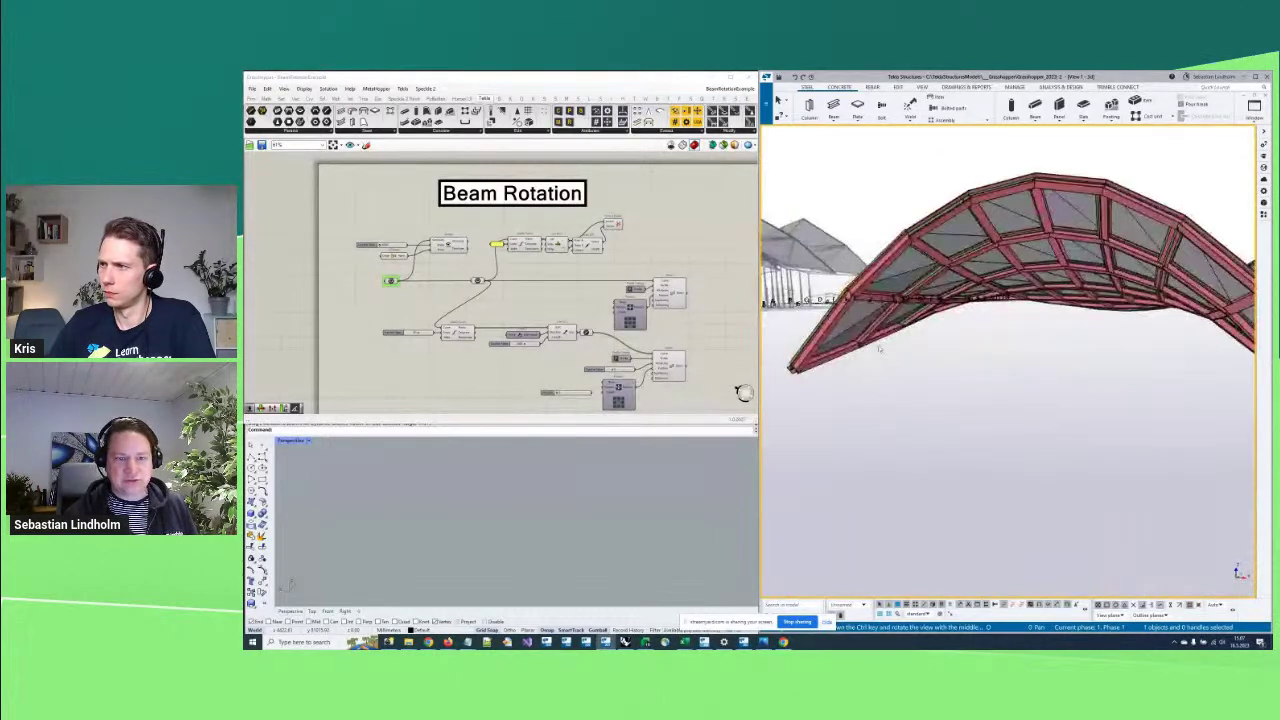
pyautogui.keyDown('ctrl'); pyautogui.moveTo(880, 300); pyautogui.dragTo(925, 320, button='middle'); pyautogui.keyUp('ctrl')
pyautogui.doubleClick(925, 320)
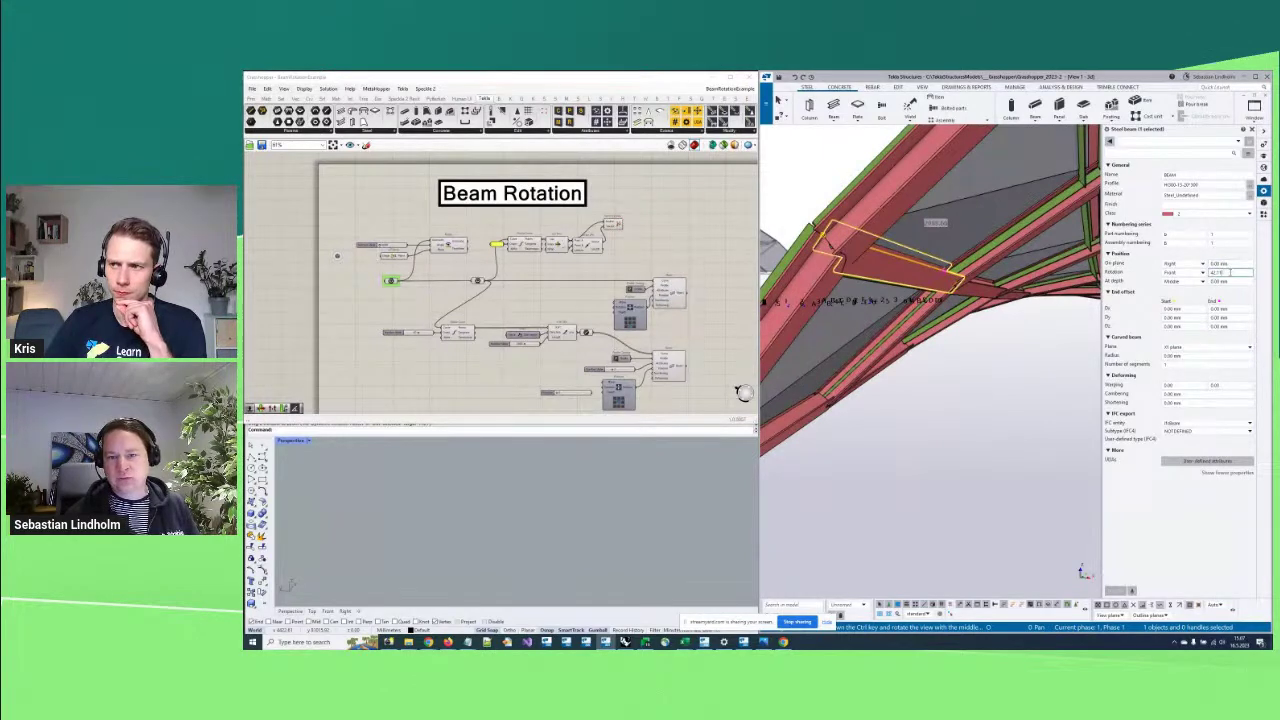
# Set the selected steel beam's rotation angle to 50, try a different angle, and deselect the beam
pyautogui.click(1217, 273)
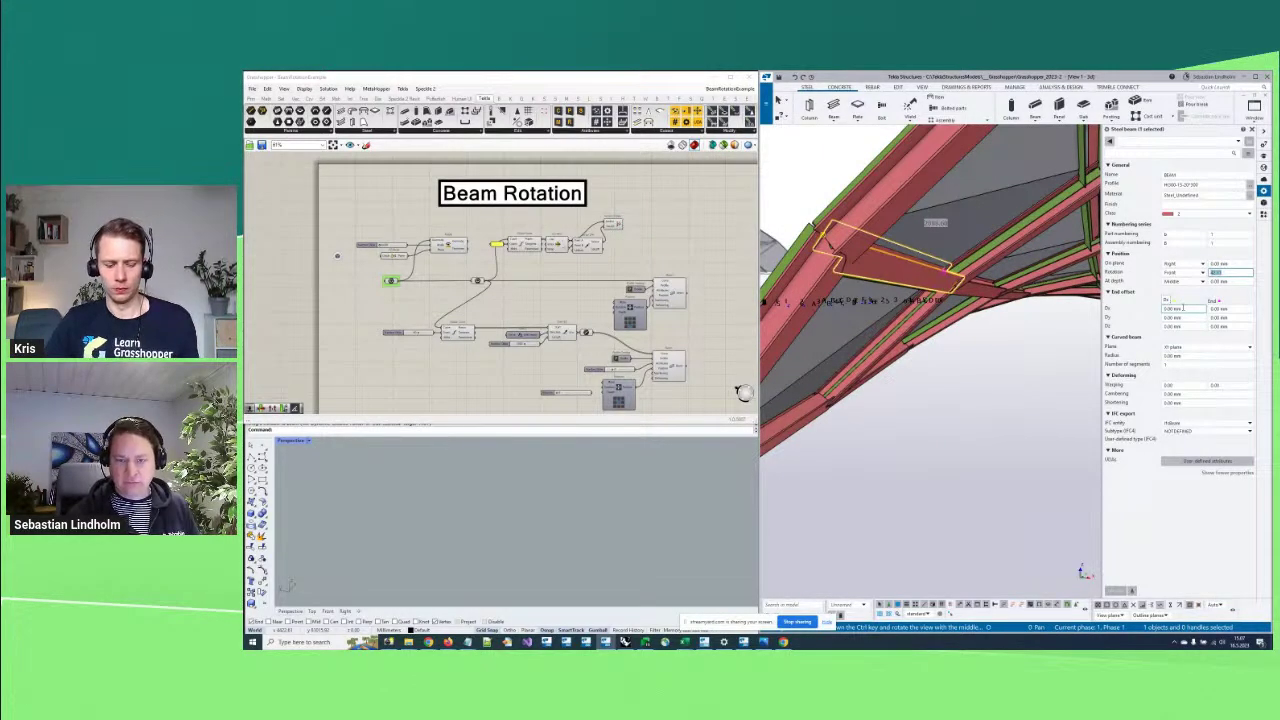
pyautogui.write('50')
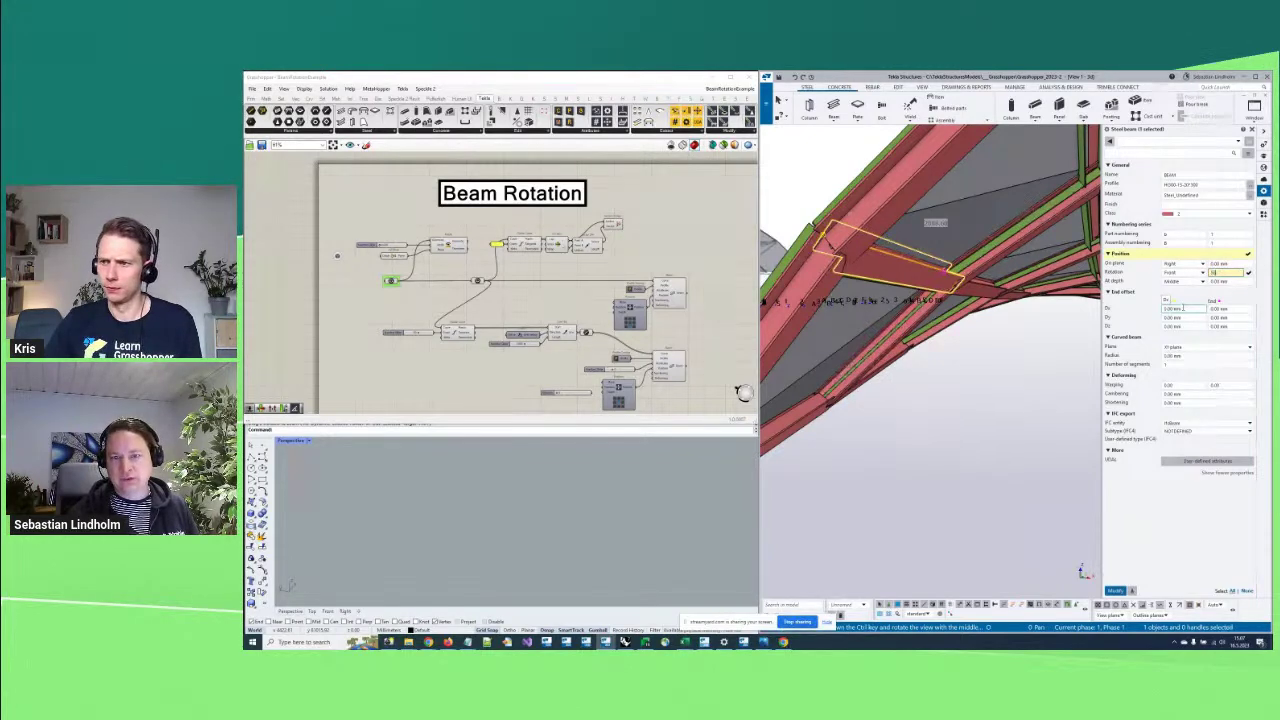
pyautogui.press('Return')
pyautogui.write('-')
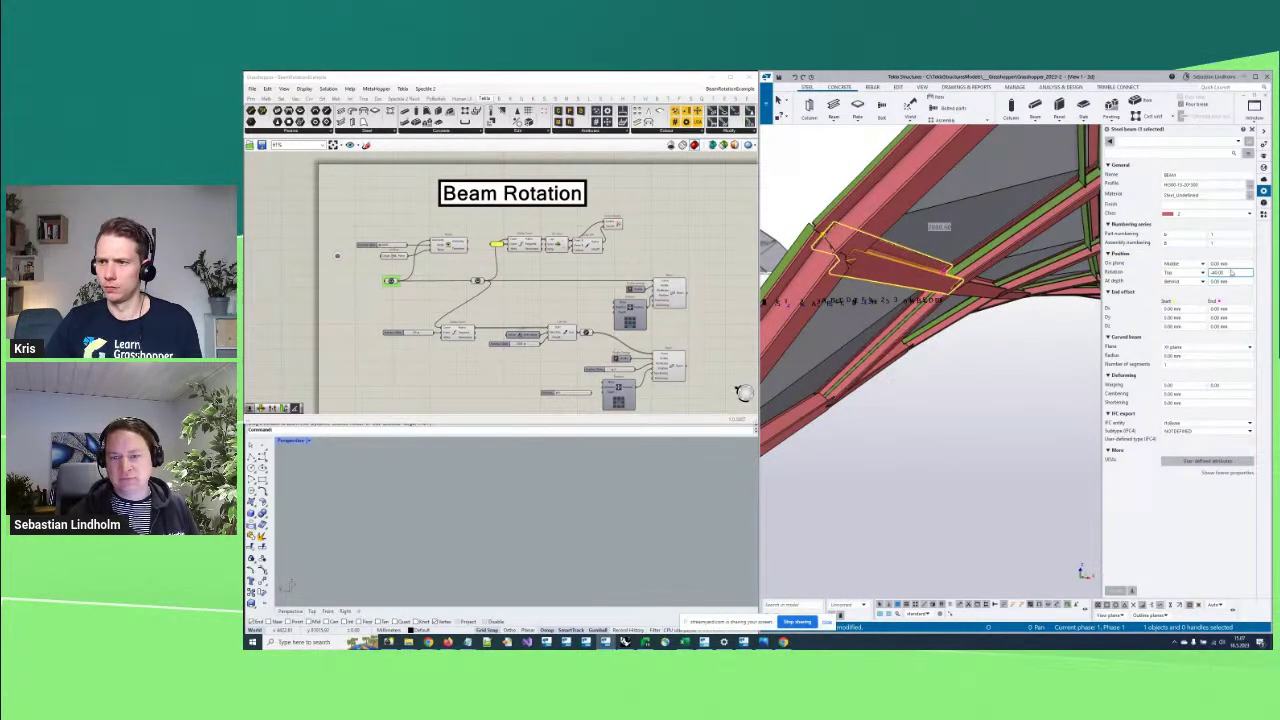
pyautogui.press('Return')
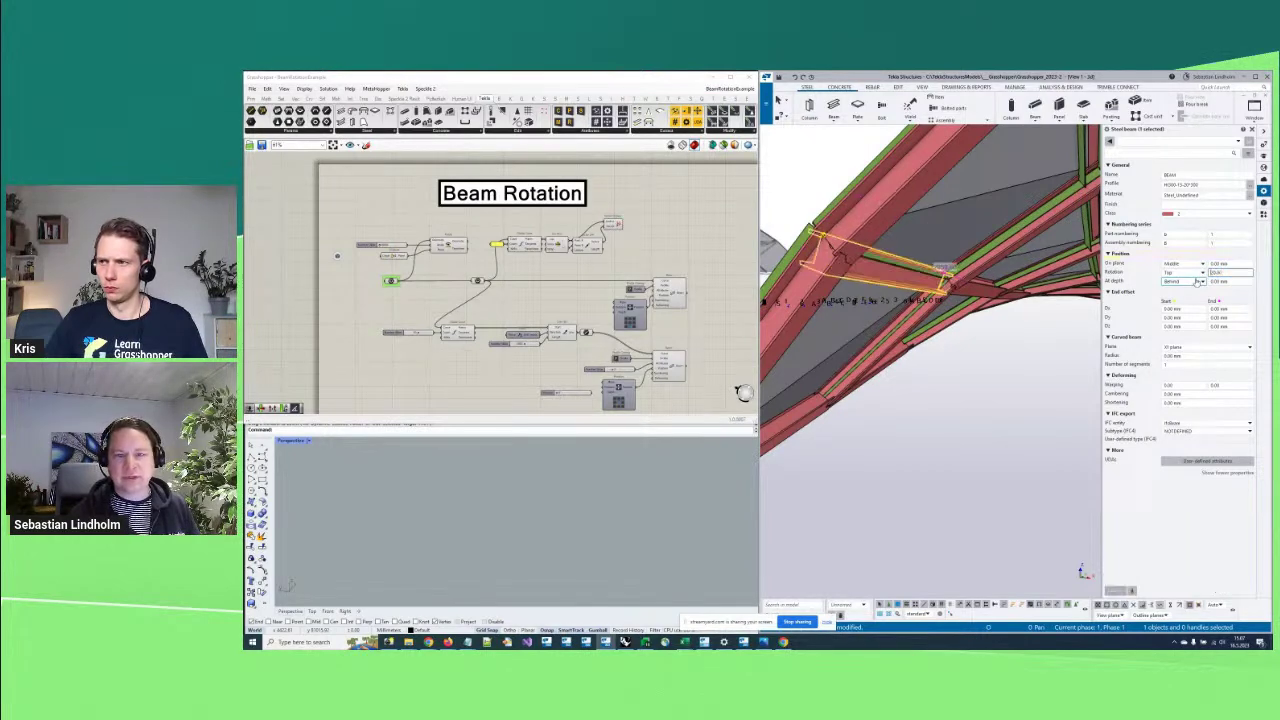
pyautogui.click(1004, 390)
# Enable the upper Beam component in the Grasshopper definition to generate the ring beam, and close Tekla's beam properties
pyautogui.scroll(-5, 940, 380)
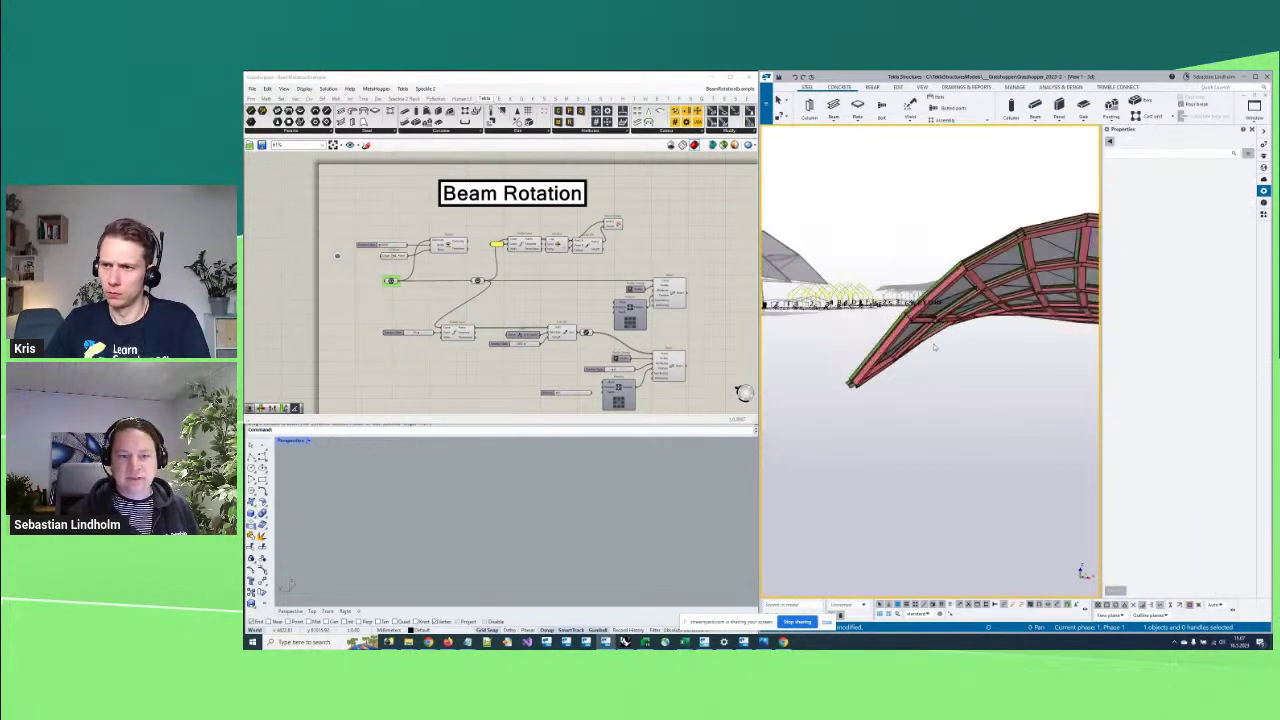
pyautogui.keyDown('ctrl'); pyautogui.moveTo(938, 386); pyautogui.dragTo(986, 409, button='middle'); pyautogui.keyUp('ctrl')
pyautogui.scroll(3, 590, 303)
pyautogui.scroll(-2, 622, 306)
pyautogui.moveTo(582, 303)
pyautogui.mouseDown(button='right')
pyautogui.moveTo(622, 306)
pyautogui.moveTo(584, 304)
pyautogui.mouseUp(button='right')
pyautogui.scroll(3, 660, 305)
pyautogui.click(672, 306)
pyautogui.hotkey('ctrl', 'e')
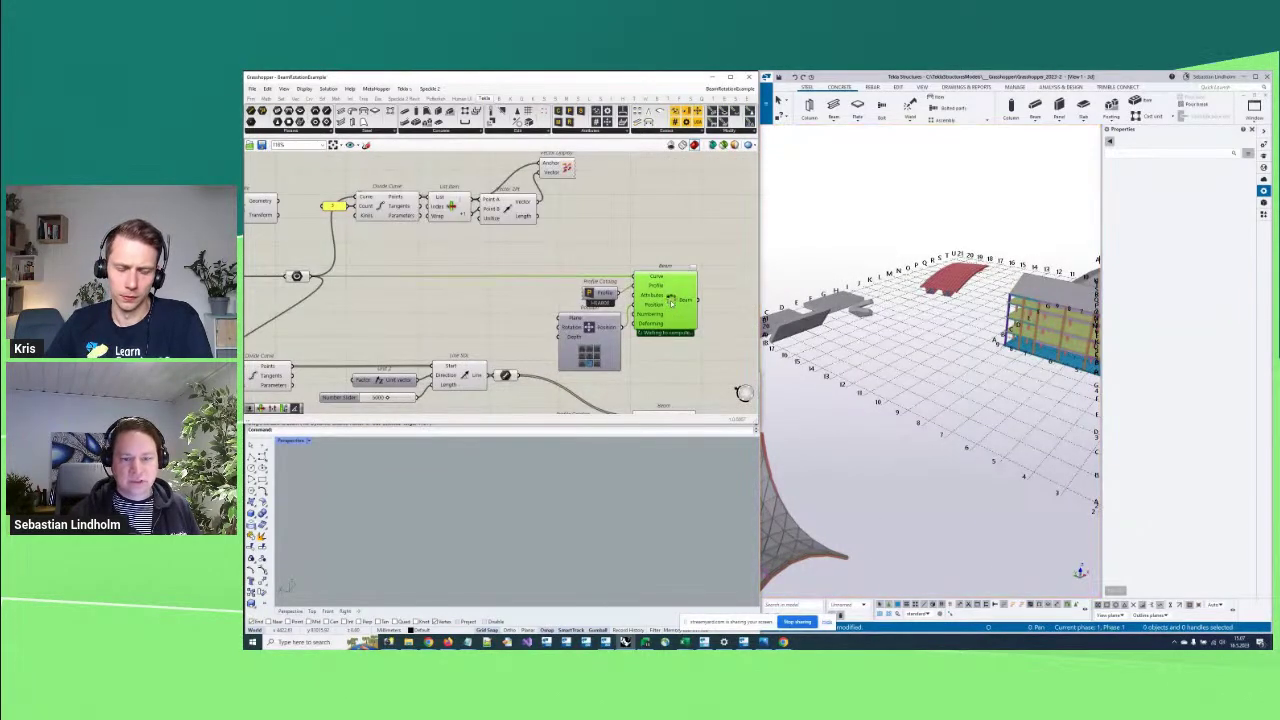
pyautogui.click(942, 440)
pyautogui.moveTo(942, 440)
pyautogui.keyDown('ctrl'); pyautogui.mouseDown(button='middle')
pyautogui.moveTo(974, 445)
pyautogui.moveTo(949, 429)
pyautogui.mouseUp(button='middle'); pyautogui.keyUp('ctrl')
pyautogui.scroll(4, 978, 448)
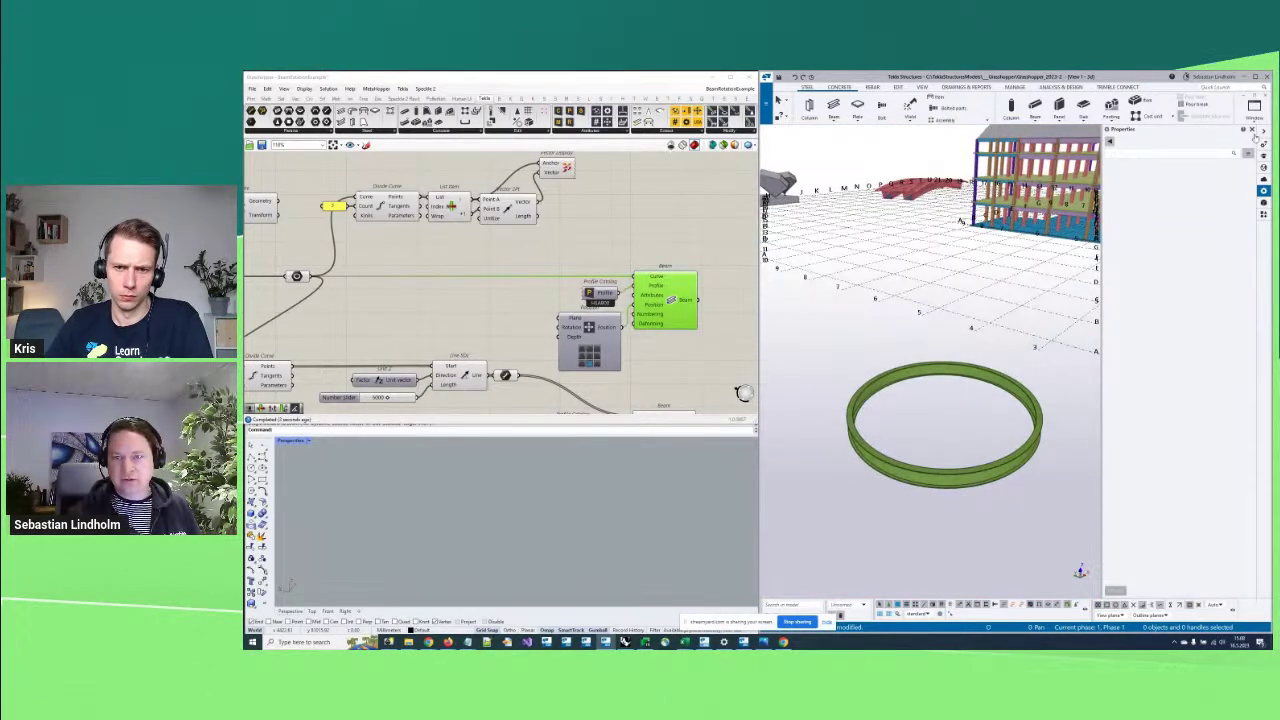
pyautogui.click(1251, 130)
# Enable the lower Beam component to generate the vertical beams around the ring in Tekla
pyautogui.moveTo(609, 386); pyautogui.dragTo(656, 323, button='right')
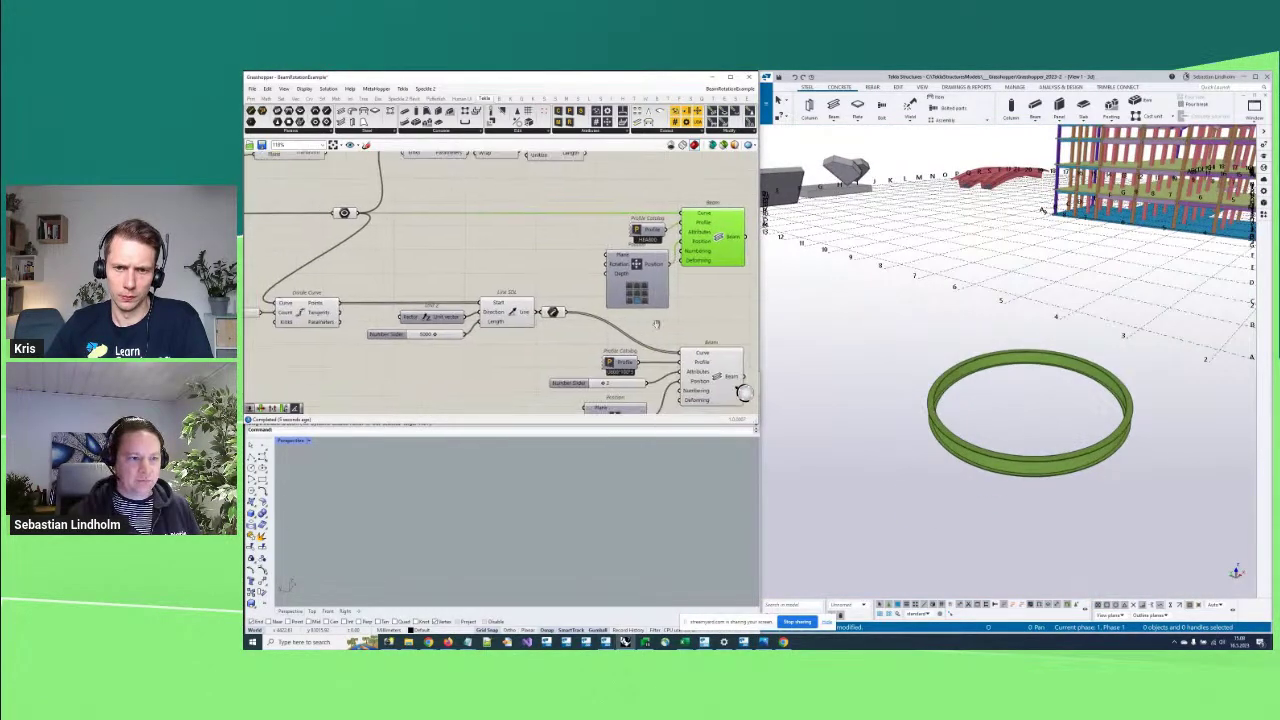
pyautogui.scroll(-2, 656, 323)
pyautogui.click(712, 358)
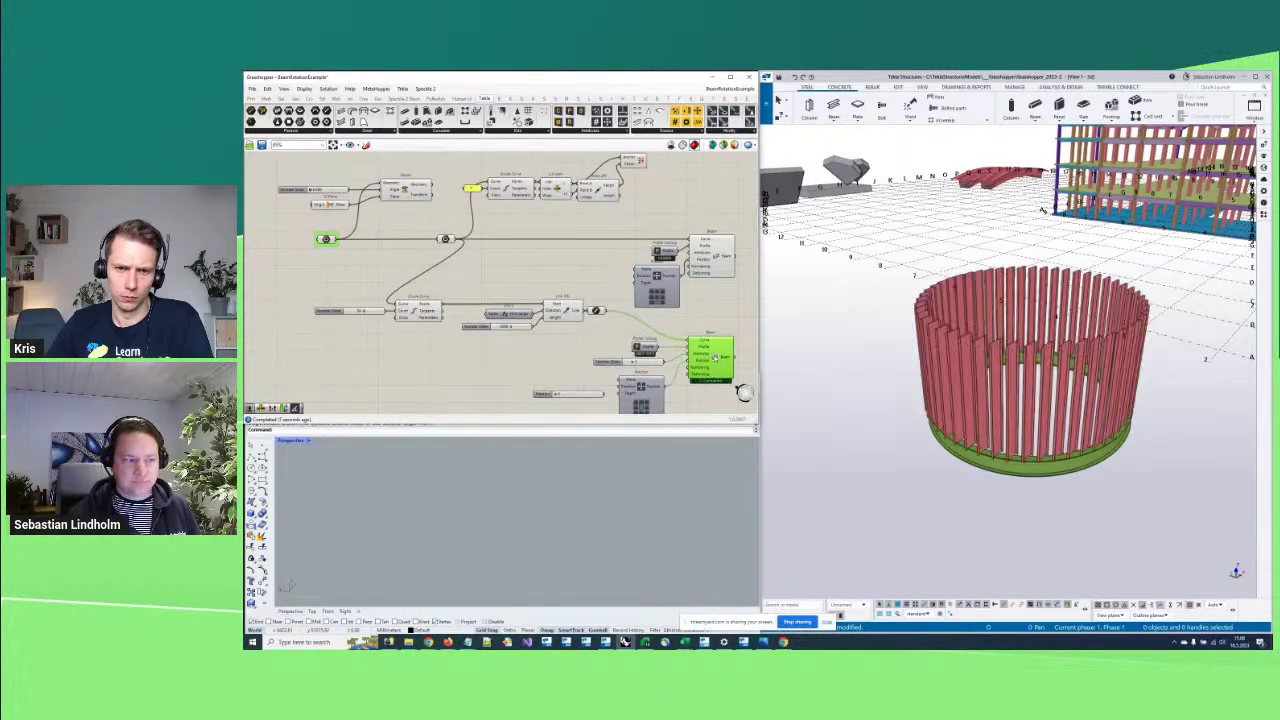
# Examine the base curve, division points and vertical lines in the Rhino preview, and the beams' orientation from above in Tekla
pyautogui.moveTo(523, 282); pyautogui.dragTo(546, 298, button='right')
pyautogui.scroll(2, 466, 318)
pyautogui.click(469, 228)
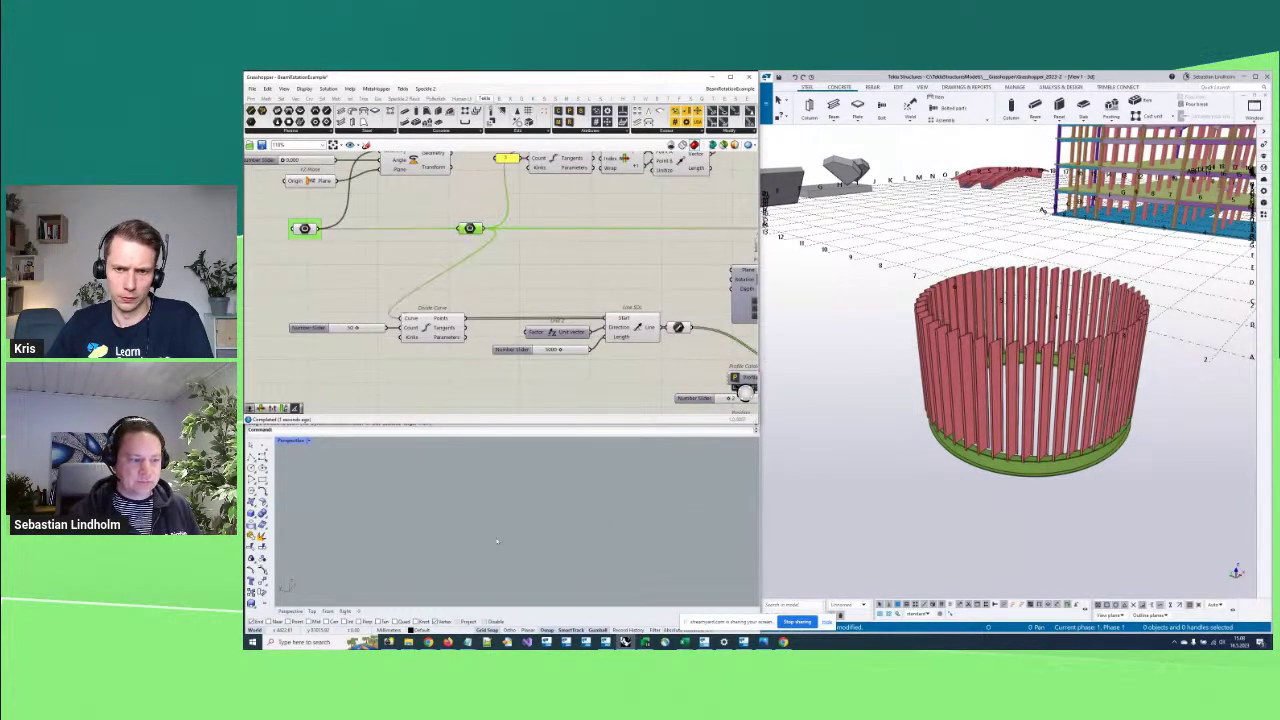
pyautogui.scroll(5, 496, 541)
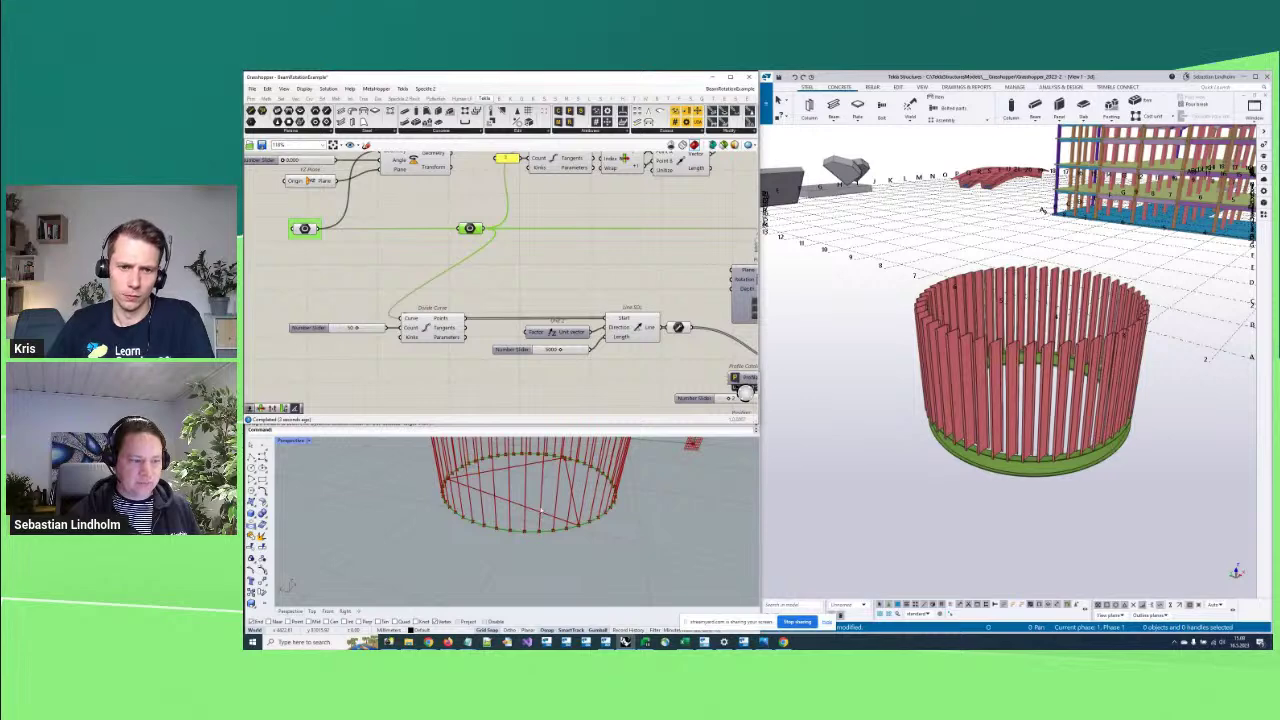
pyautogui.moveTo(541, 510)
pyautogui.mouseDown(button='right')
pyautogui.moveTo(570, 535)
pyautogui.moveTo(582, 519)
pyautogui.moveTo(535, 514)
pyautogui.mouseUp(button='right')
pyautogui.click(443, 328)
pyautogui.click(637, 329)
pyautogui.scroll(-6, 582, 519)
pyautogui.hotkey('ctrl', 'w')
pyautogui.scroll(3, 550, 528)
pyautogui.keyDown('ctrl'); pyautogui.moveTo(1015, 425); pyautogui.dragTo(998, 495, button='middle'); pyautogui.keyUp('ctrl')
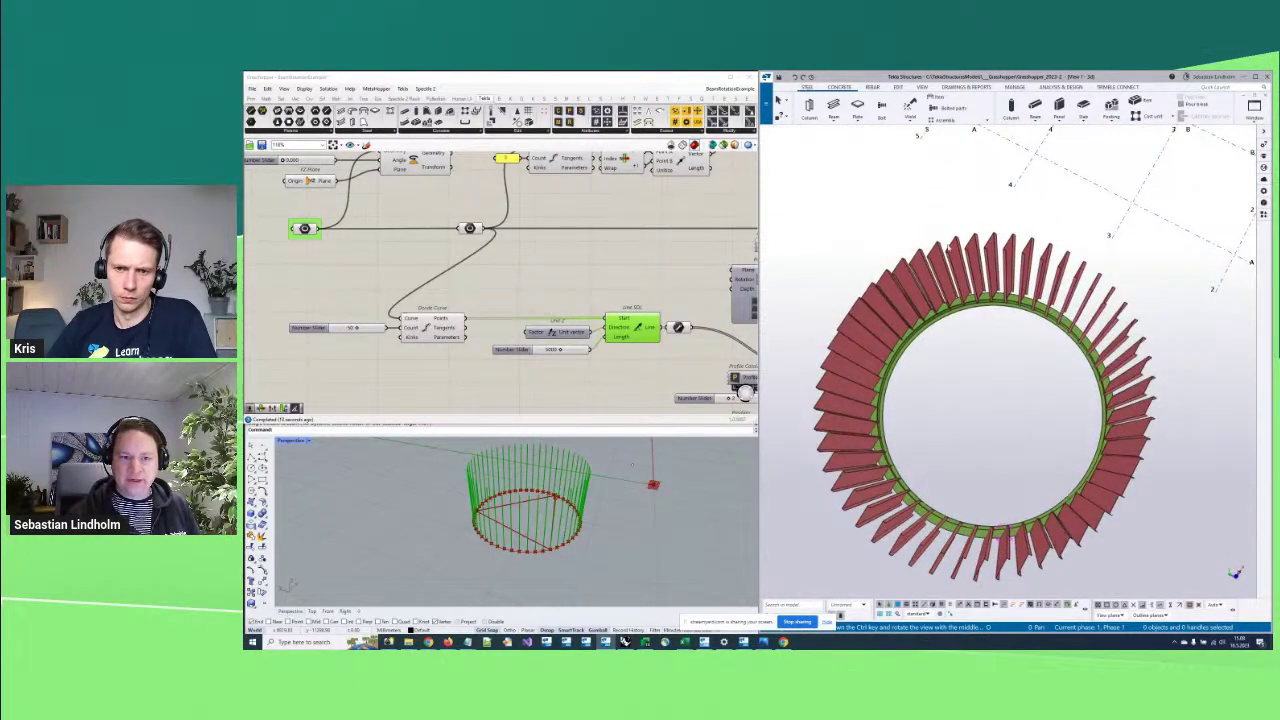
pyautogui.moveTo(1060, 462)
pyautogui.mouseDown(button='middle')
pyautogui.moveTo(1060, 447)
pyautogui.moveTo(1044, 453)
pyautogui.mouseUp(button='middle')
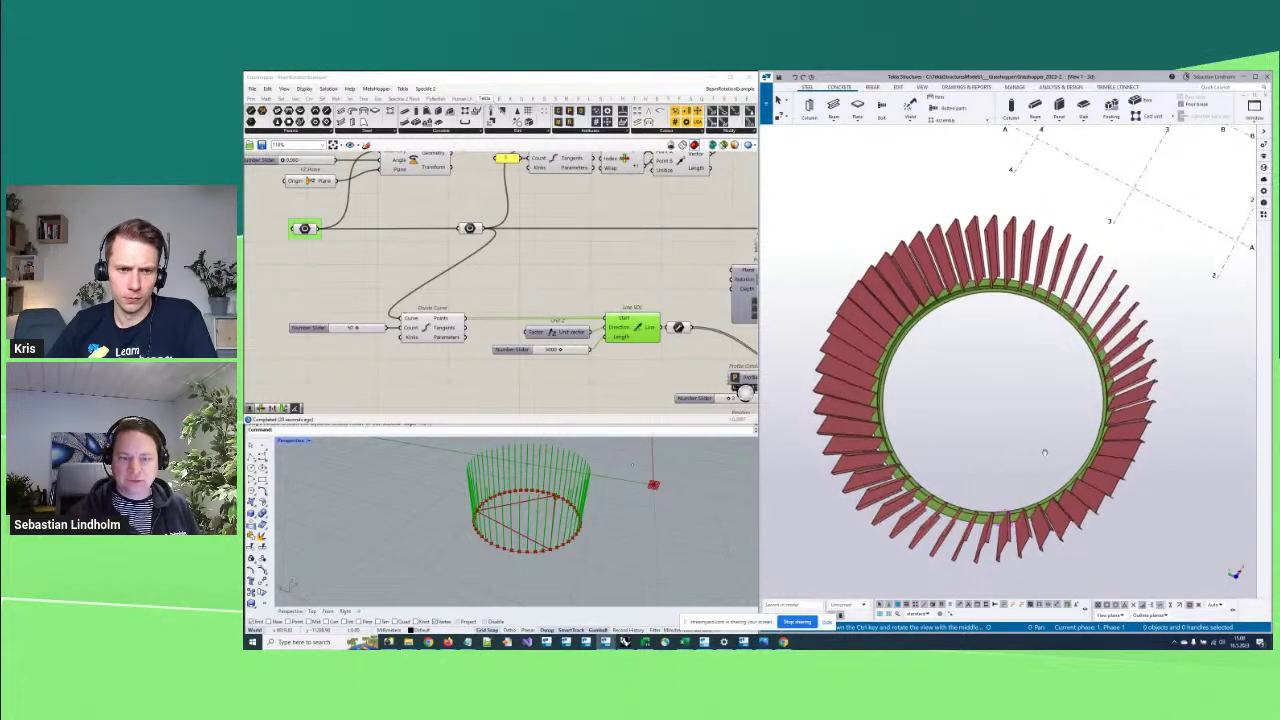
# Set the Rotation slider feeding the vertical beams' Position component to 155
pyautogui.rightClick(564, 298)
pyautogui.moveTo(700, 400); pyautogui.dragTo(568, 283, button='right')
pyautogui.scroll(3, 571, 332)
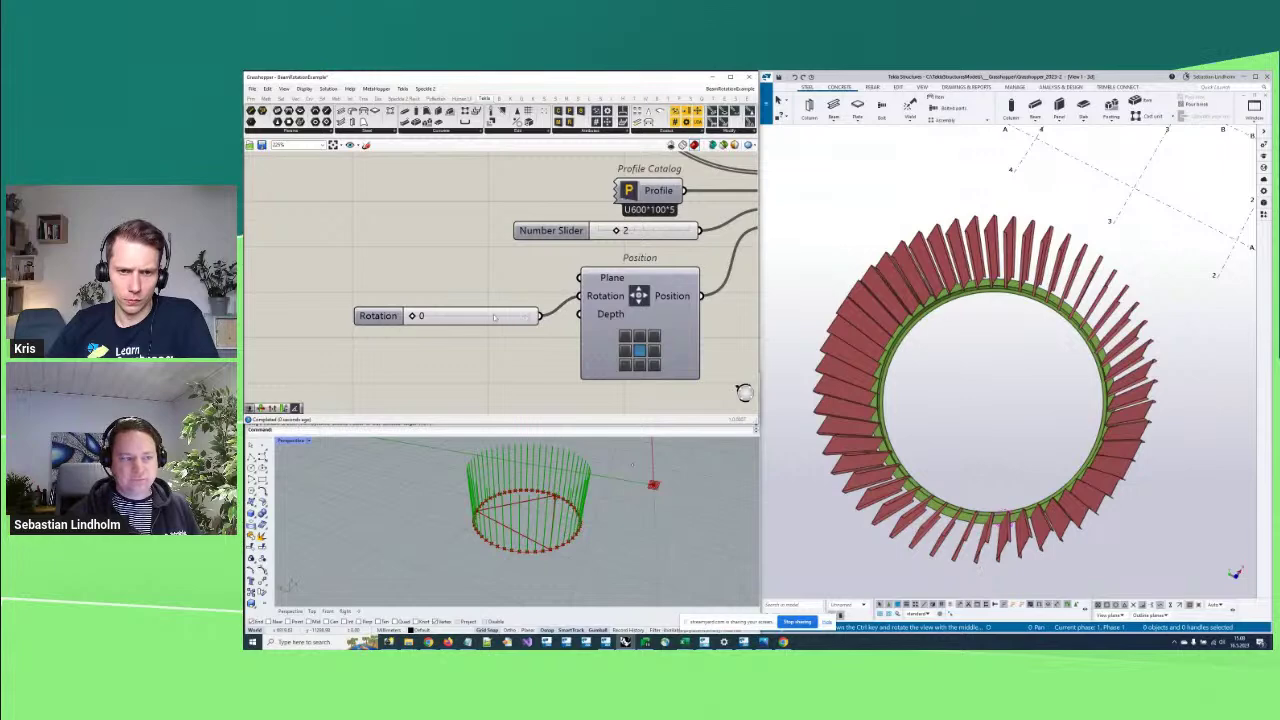
pyautogui.moveTo(413, 316); pyautogui.dragTo(431, 316)
pyautogui.moveTo(981, 416)
pyautogui.keyDown('ctrl'); pyautogui.mouseDown(button='middle')
pyautogui.moveTo(989, 409)
pyautogui.moveTo(985, 426)
pyautogui.mouseUp(button='middle'); pyautogui.keyUp('ctrl')
pyautogui.moveTo(496, 249); pyautogui.dragTo(496, 306, button='right')
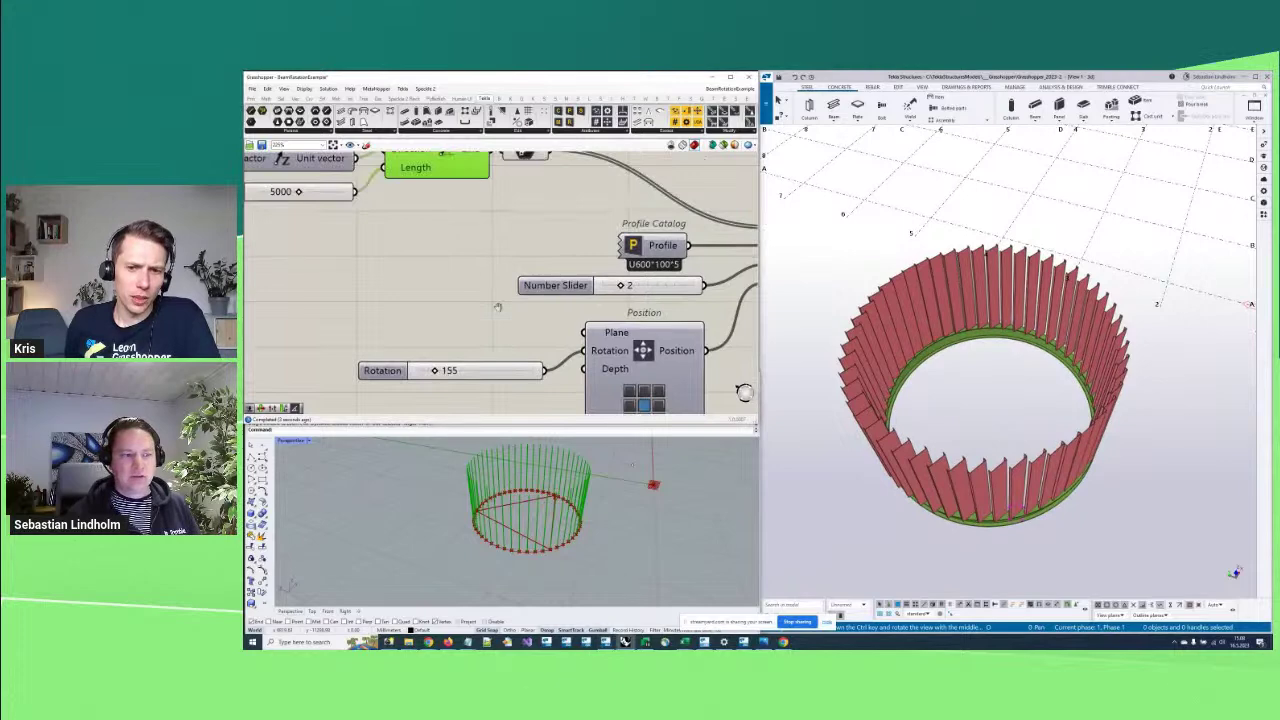
# Examine the orientation of the vertical beams around the ring from above in the Tekla model
pyautogui.scroll(-2, 508, 330)
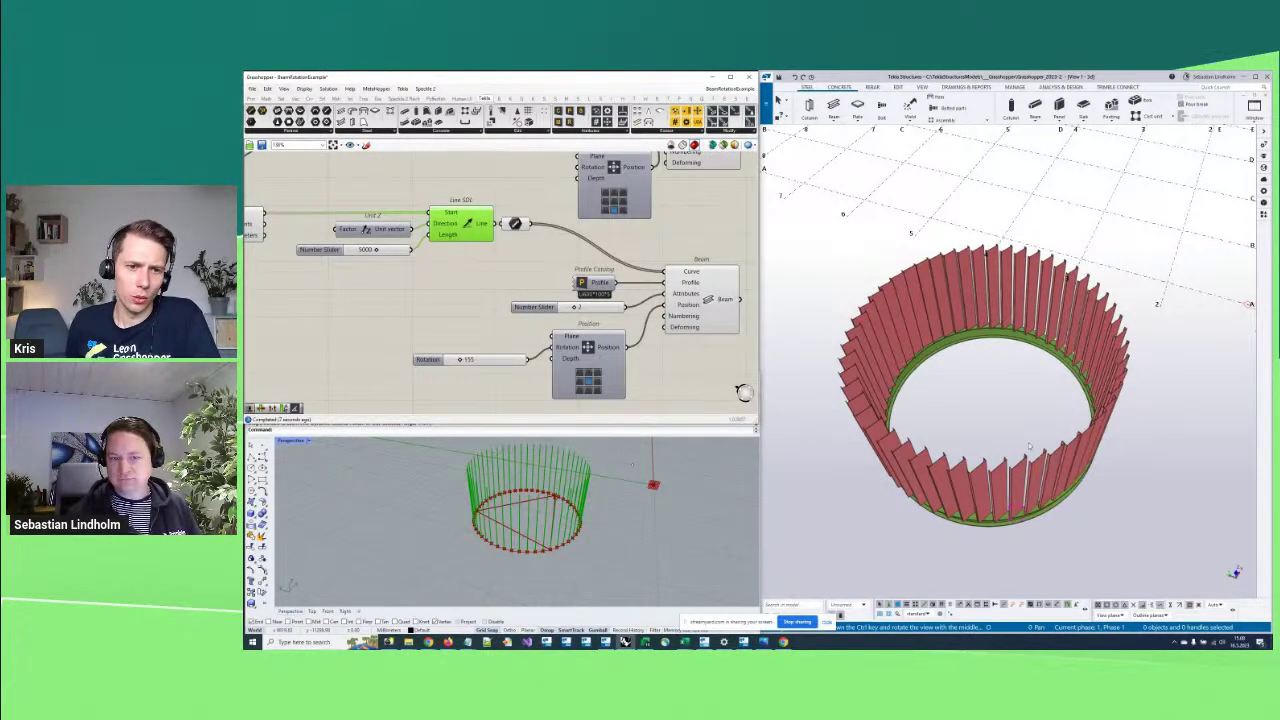
pyautogui.keyDown('ctrl'); pyautogui.moveTo(1029, 445); pyautogui.dragTo(1029, 460, button='middle'); pyautogui.keyUp('ctrl')
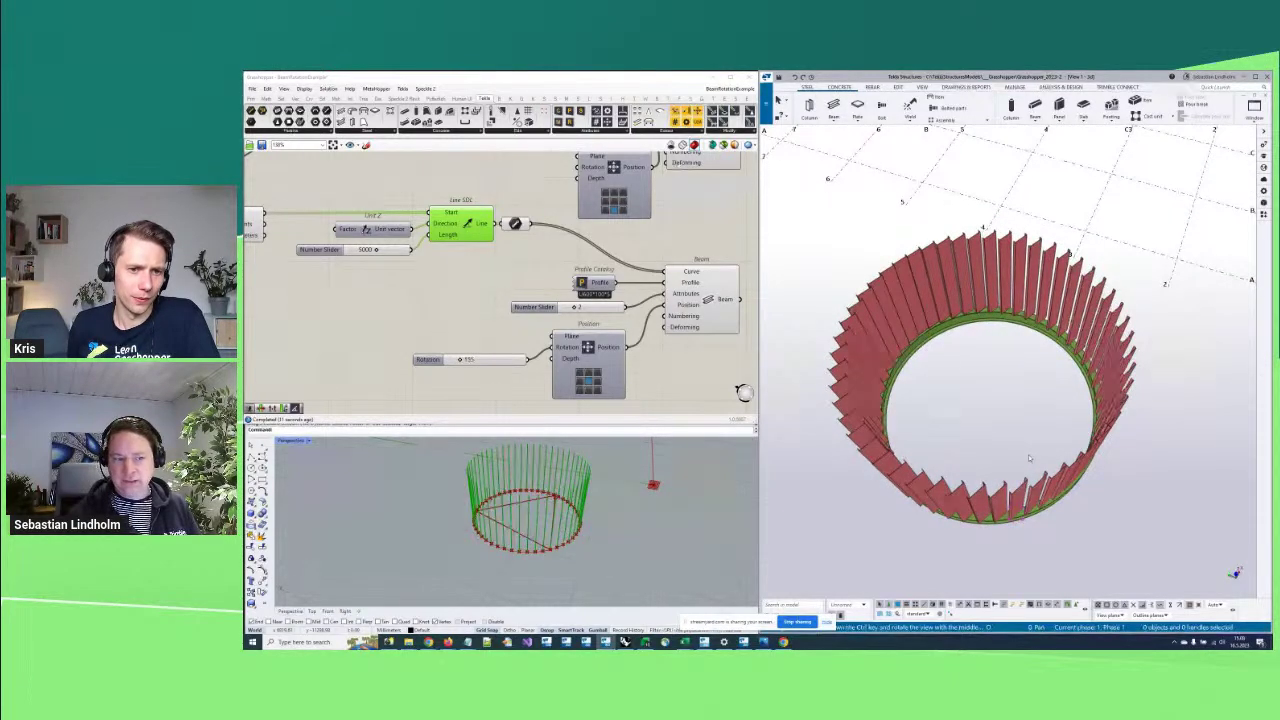
pyautogui.keyDown('ctrl'); pyautogui.moveTo(1004, 430); pyautogui.dragTo(994, 320, button='middle'); pyautogui.keyUp('ctrl')
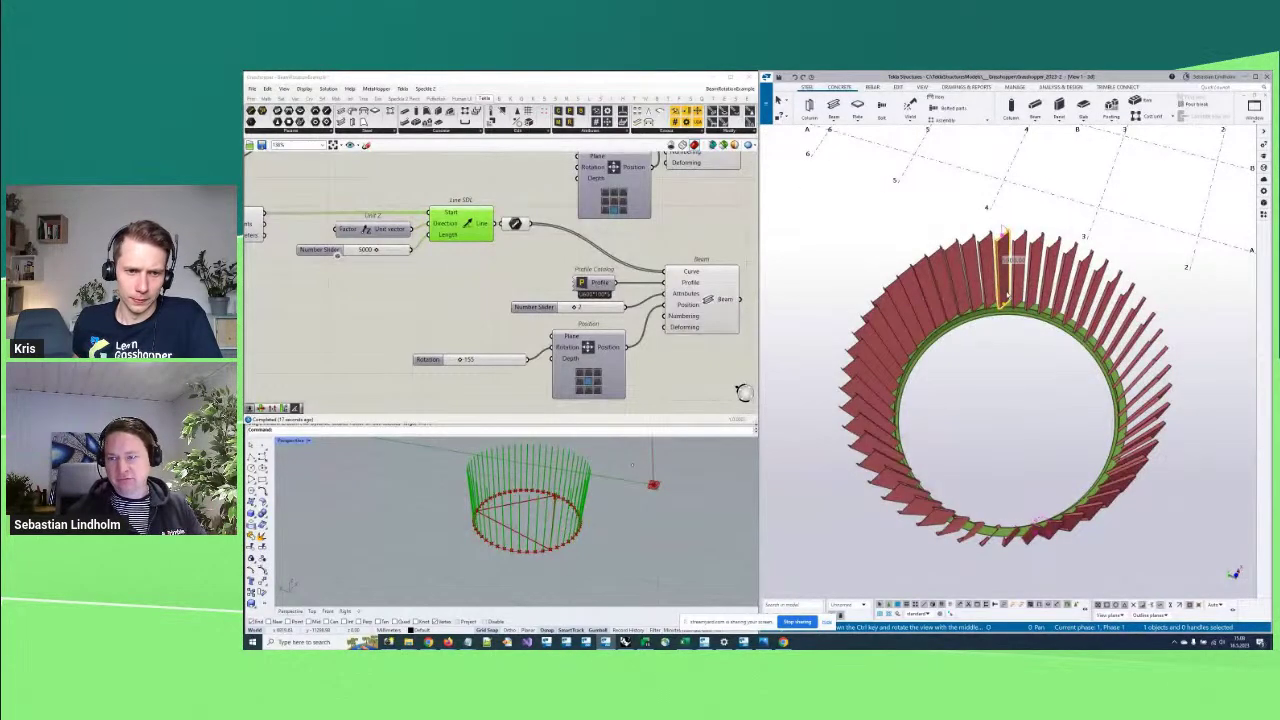
pyautogui.keyDown('ctrl'); pyautogui.moveTo(1008, 343); pyautogui.dragTo(1004, 416, button='middle'); pyautogui.keyUp('ctrl')
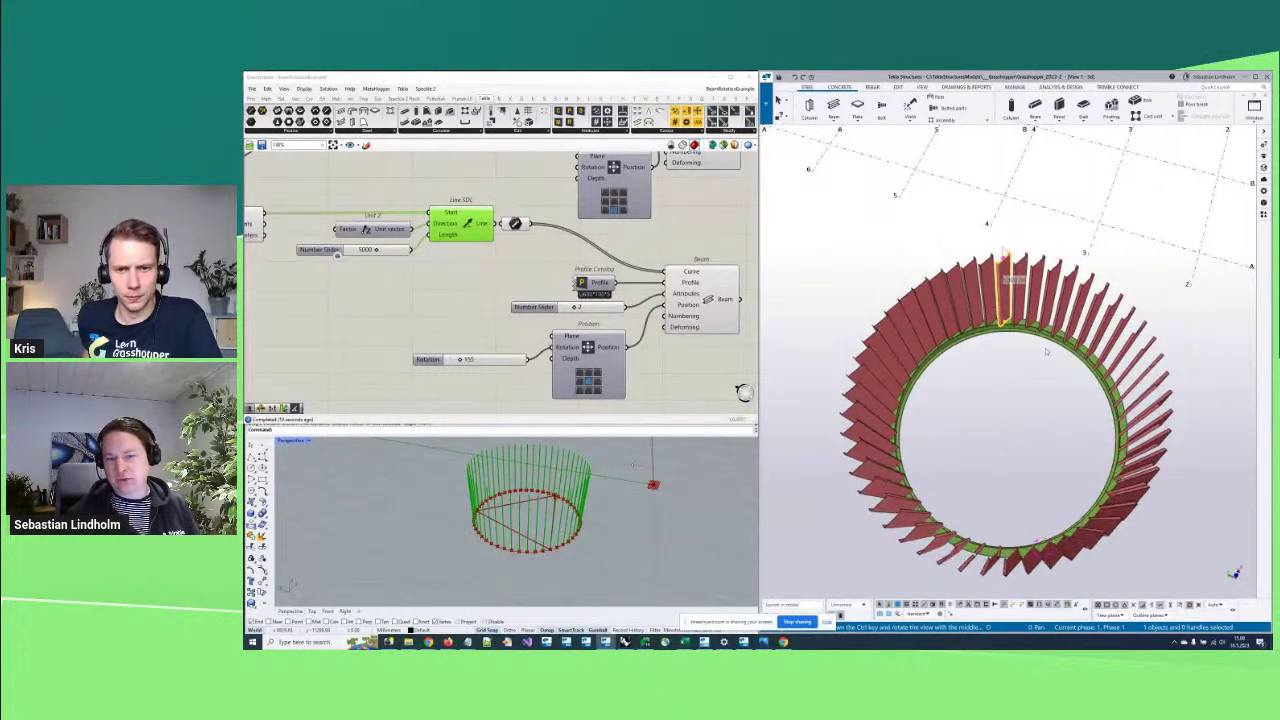
pyautogui.keyDown('ctrl'); pyautogui.moveTo(1020, 330); pyautogui.dragTo(1025, 393, button='middle'); pyautogui.keyUp('ctrl')
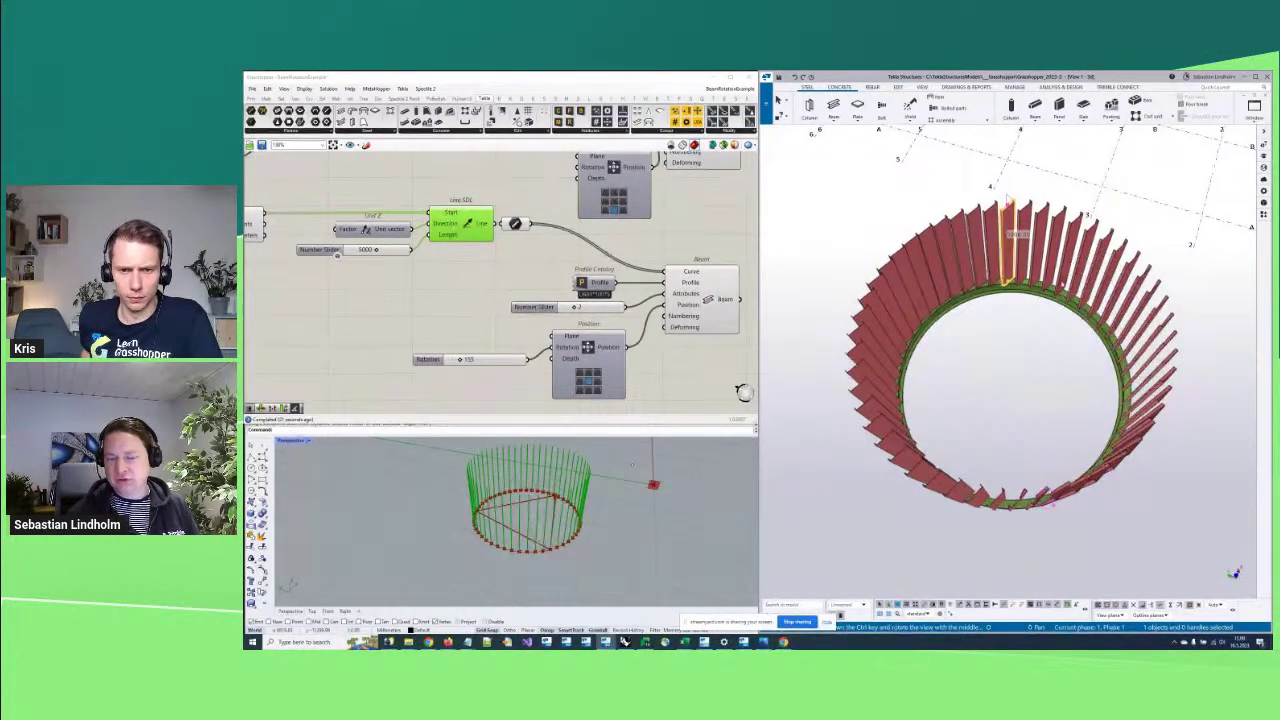
pyautogui.scroll(-3, 1009, 389)
pyautogui.moveTo(1009, 386); pyautogui.dragTo(1011, 375, button='middle')
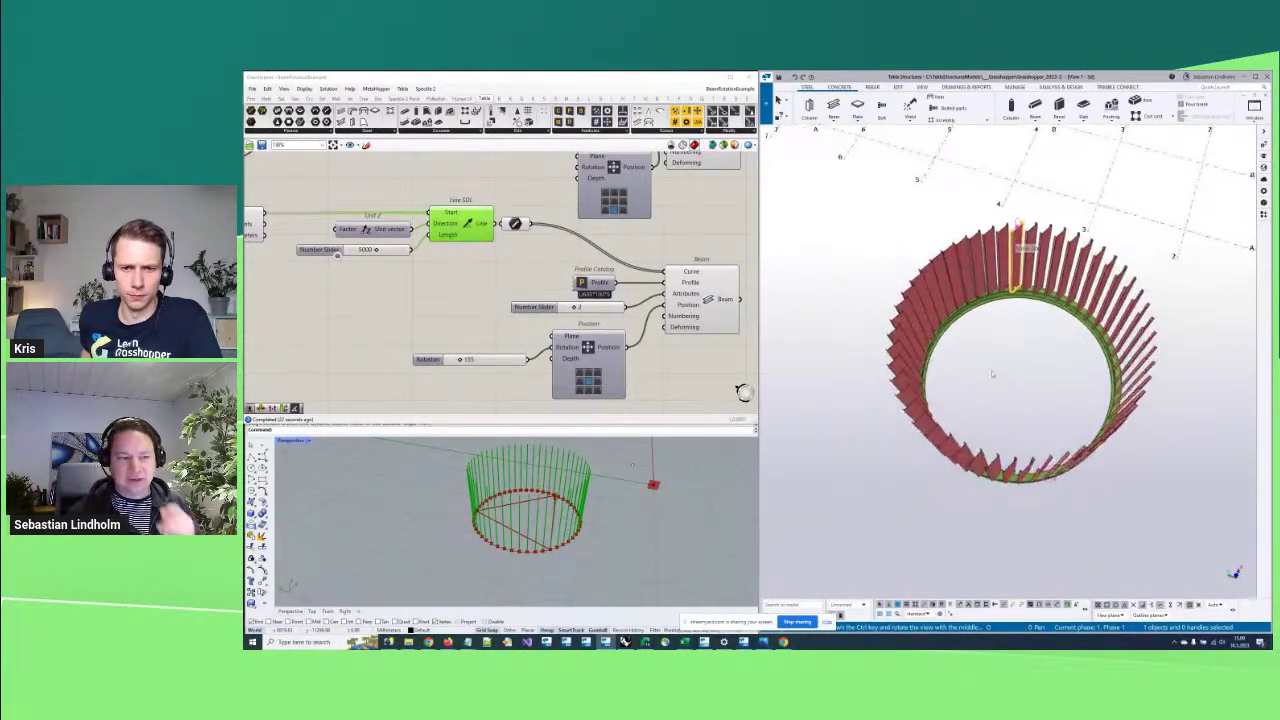
pyautogui.moveTo(662, 309); pyautogui.dragTo(650, 317, button='right')
pyautogui.keyDown('ctrl'); pyautogui.moveTo(1005, 388); pyautogui.dragTo(1017, 416, button='middle'); pyautogui.keyUp('ctrl')
# Add a Beam Rotation component to the Grasshopper definition near the Rotation slider
pyautogui.moveTo(516, 322); pyautogui.dragTo(582, 332, button='right')
pyautogui.scroll(-2, 590, 305)
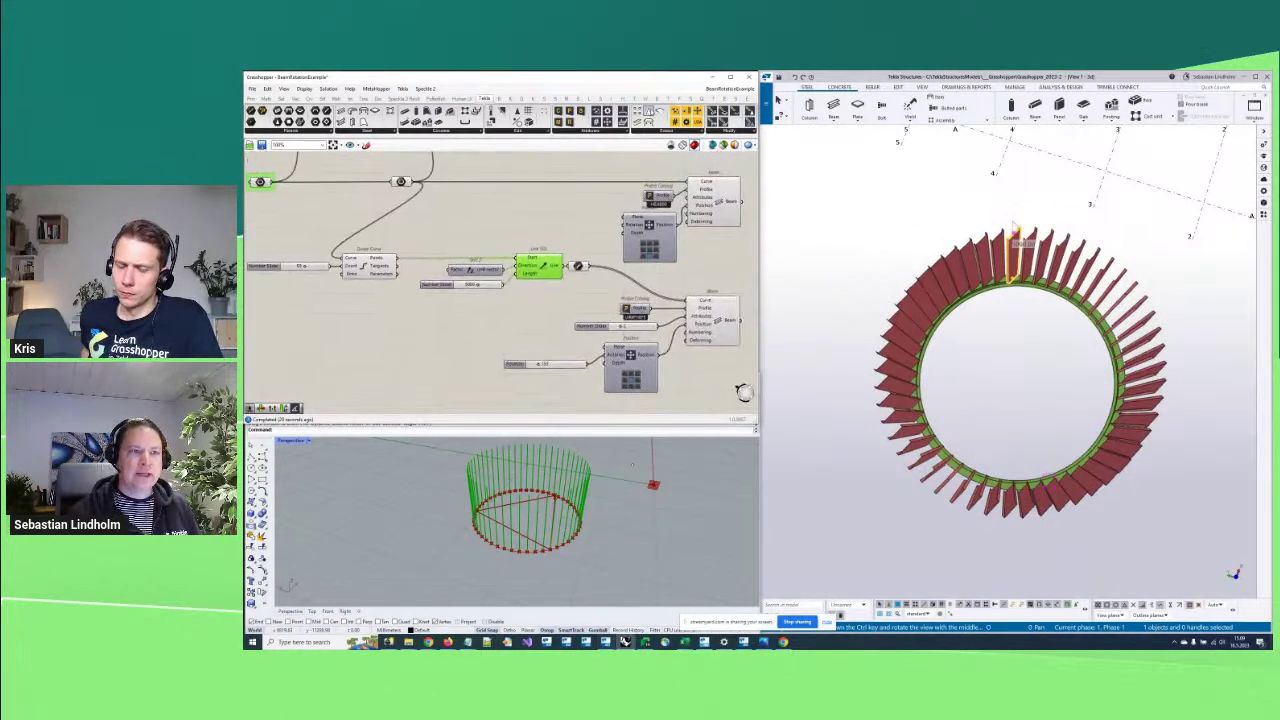
pyautogui.click(593, 130)
pyautogui.click(650, 239)
pyautogui.click(490, 343)
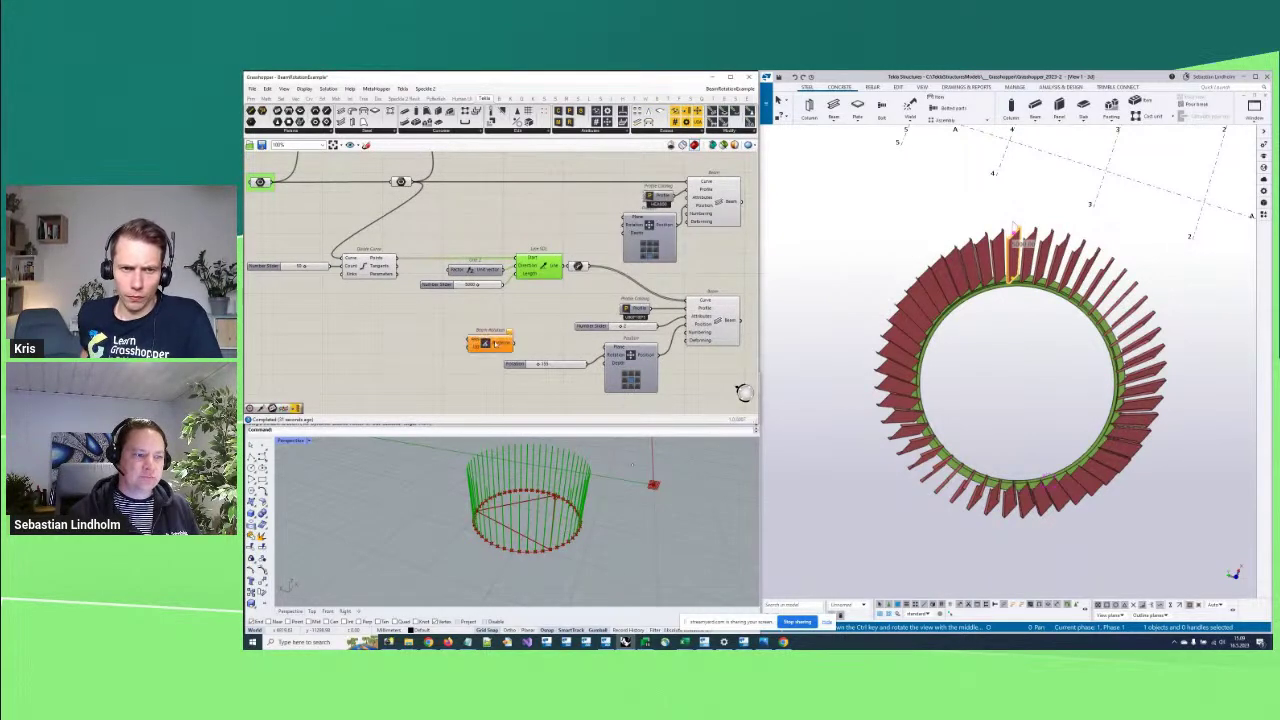
pyautogui.moveTo(496, 345)
pyautogui.mouseDown()
pyautogui.moveTo(515, 226)
pyautogui.moveTo(512, 337)
pyautogui.mouseUp()
pyautogui.scroll(3, 492, 337)
pyautogui.click(466, 340)
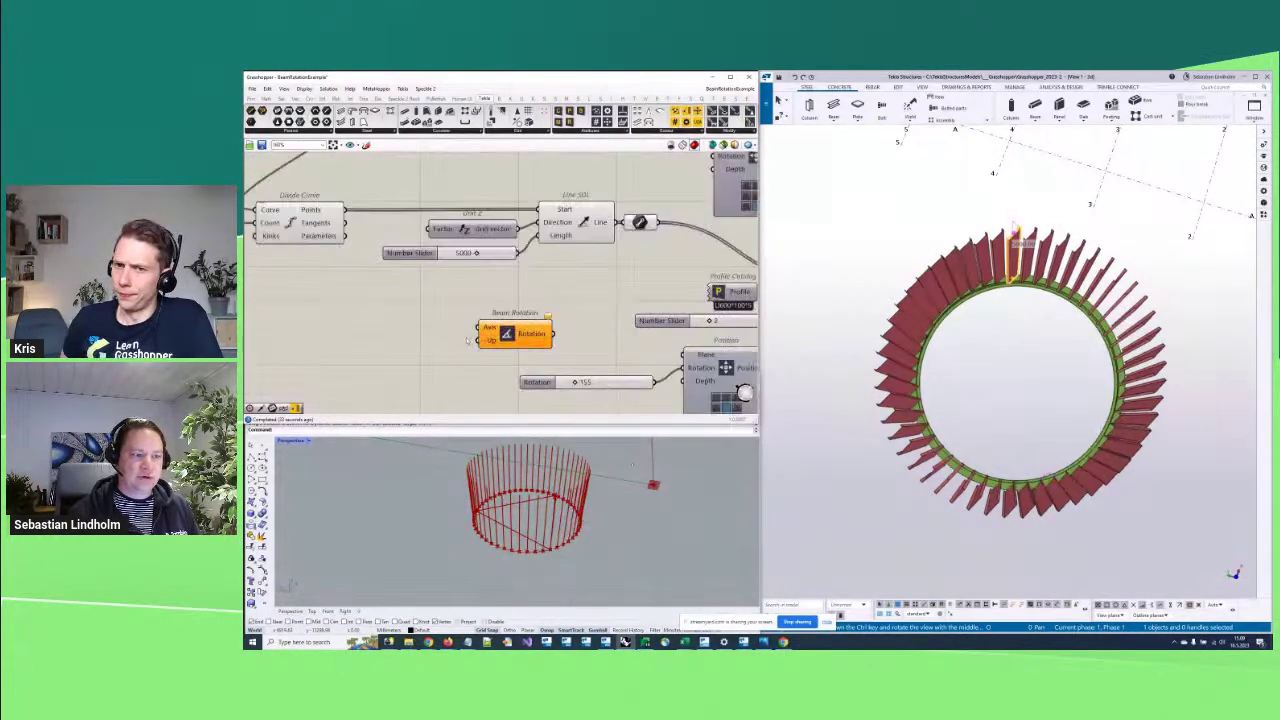
pyautogui.click(493, 338)
# Feed the vertical lines into the Axis input of the Beam Rotation component
pyautogui.moveTo(658, 225); pyautogui.dragTo(480, 327)
pyautogui.click(593, 226)
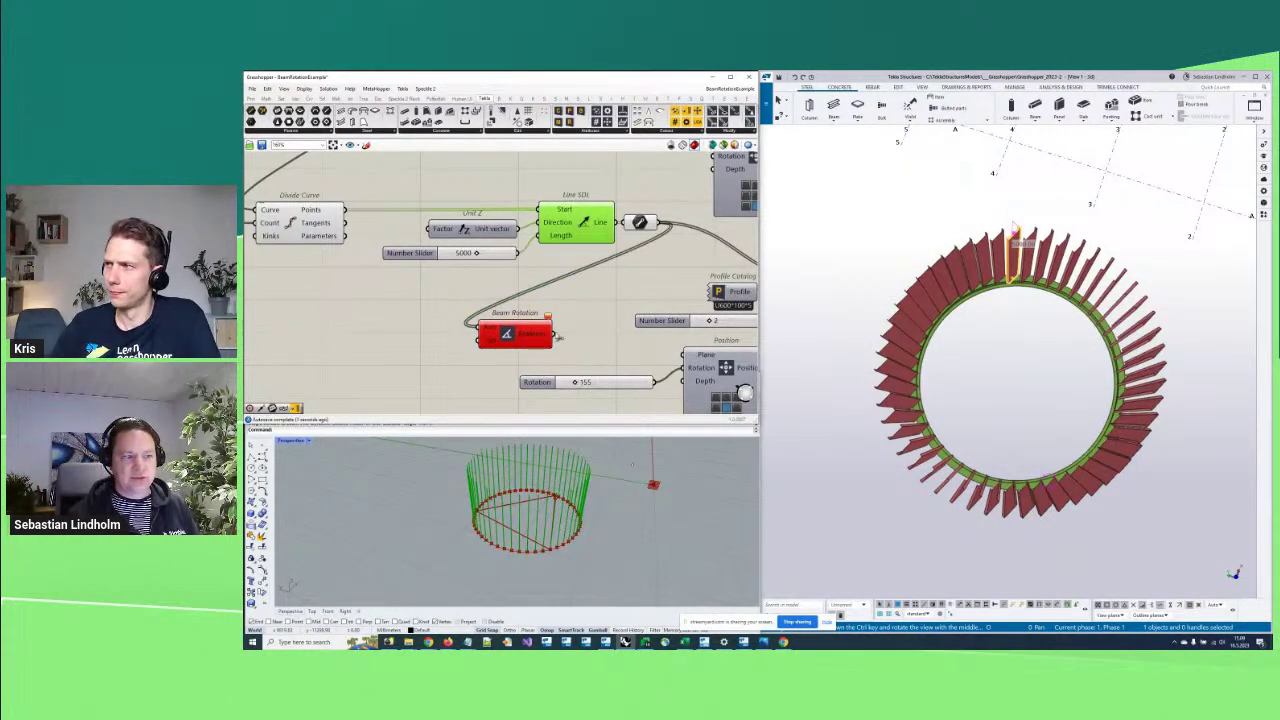
pyautogui.scroll(-2, 559, 338)
pyautogui.click(600, 324)
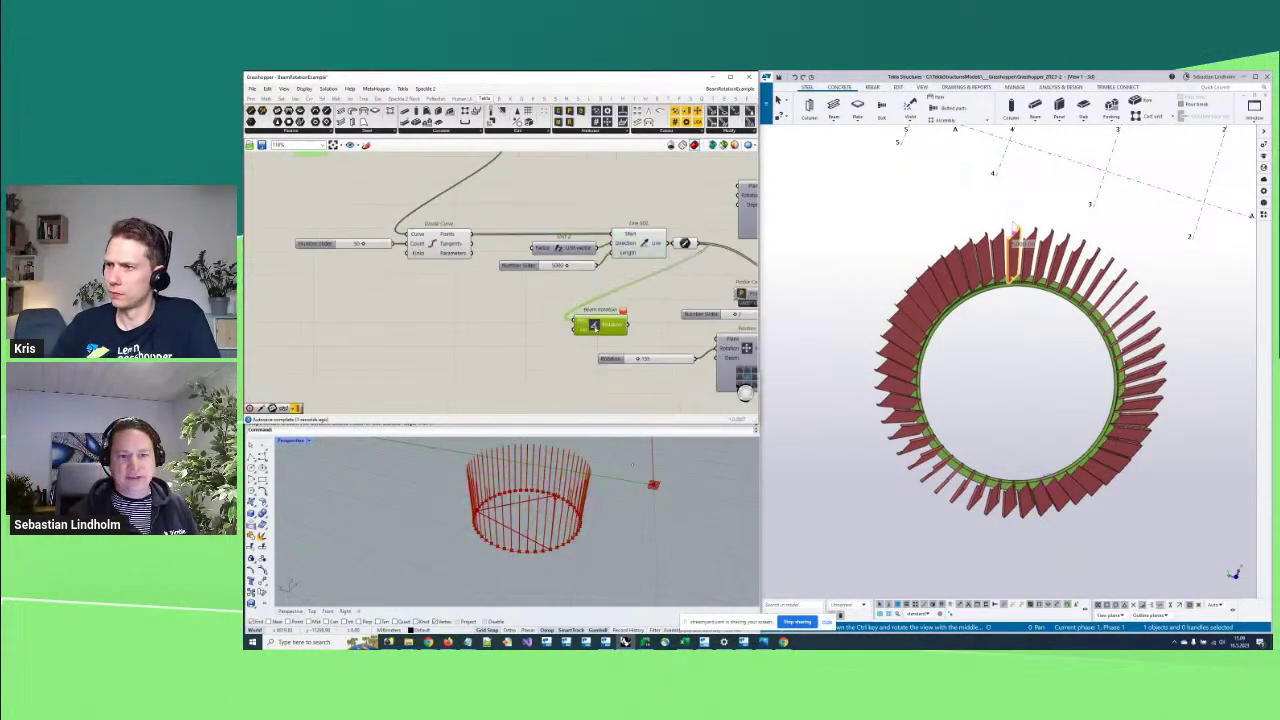
pyautogui.click(990, 372)
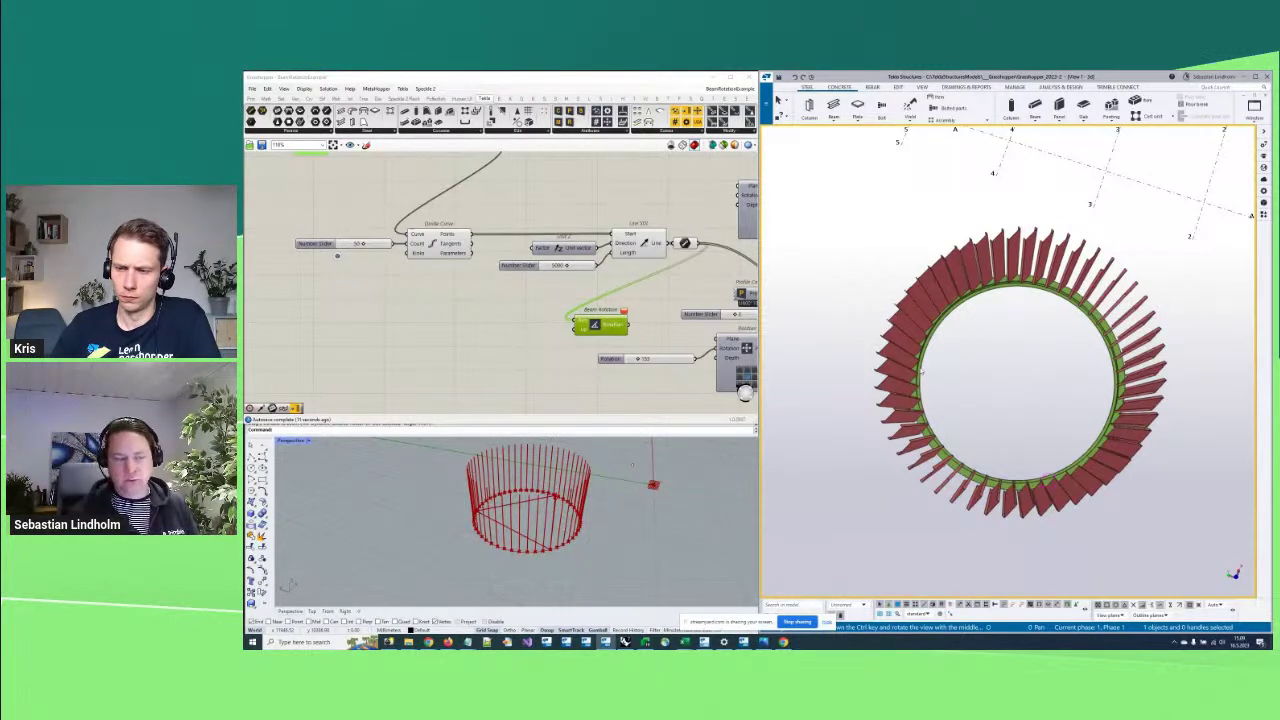
# Add a Deconstruct Arc component below Divide Curve and feed the base circle curve into it
pyautogui.moveTo(510, 331); pyautogui.dragTo(547, 352, button='right')
pyautogui.doubleClick(505, 339)
pyautogui.write('arc')
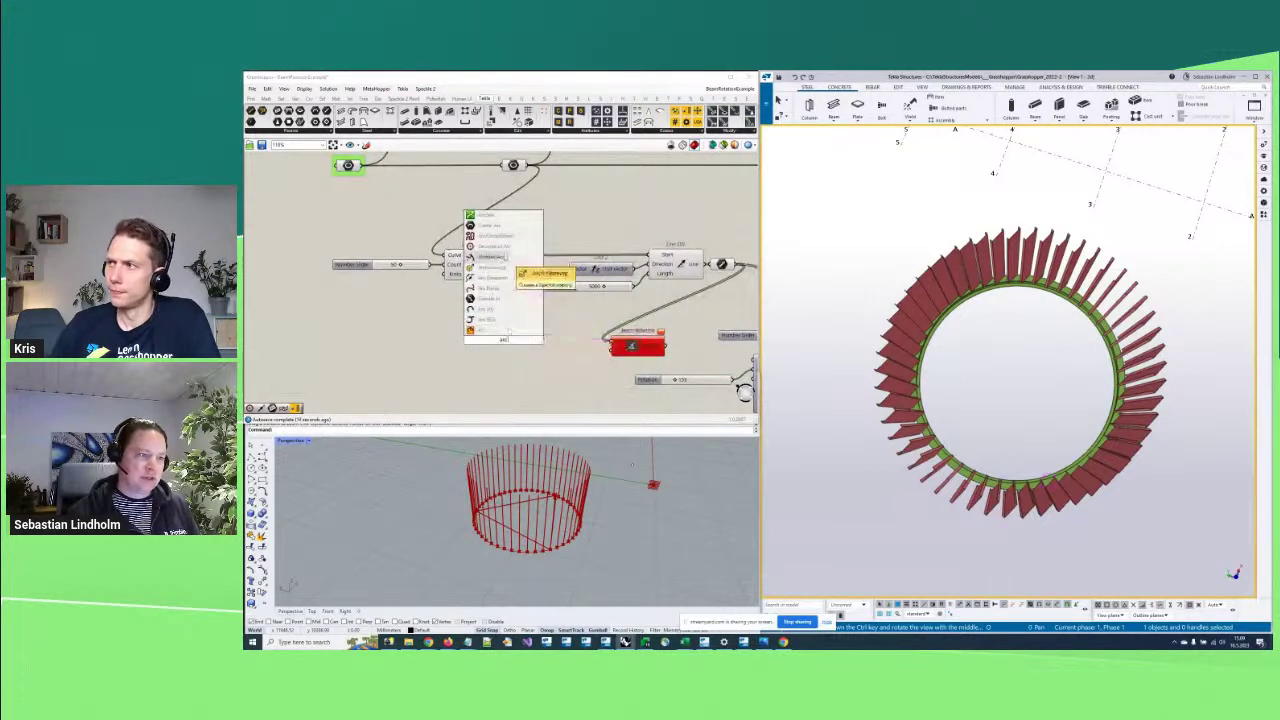
pyautogui.click(503, 246)
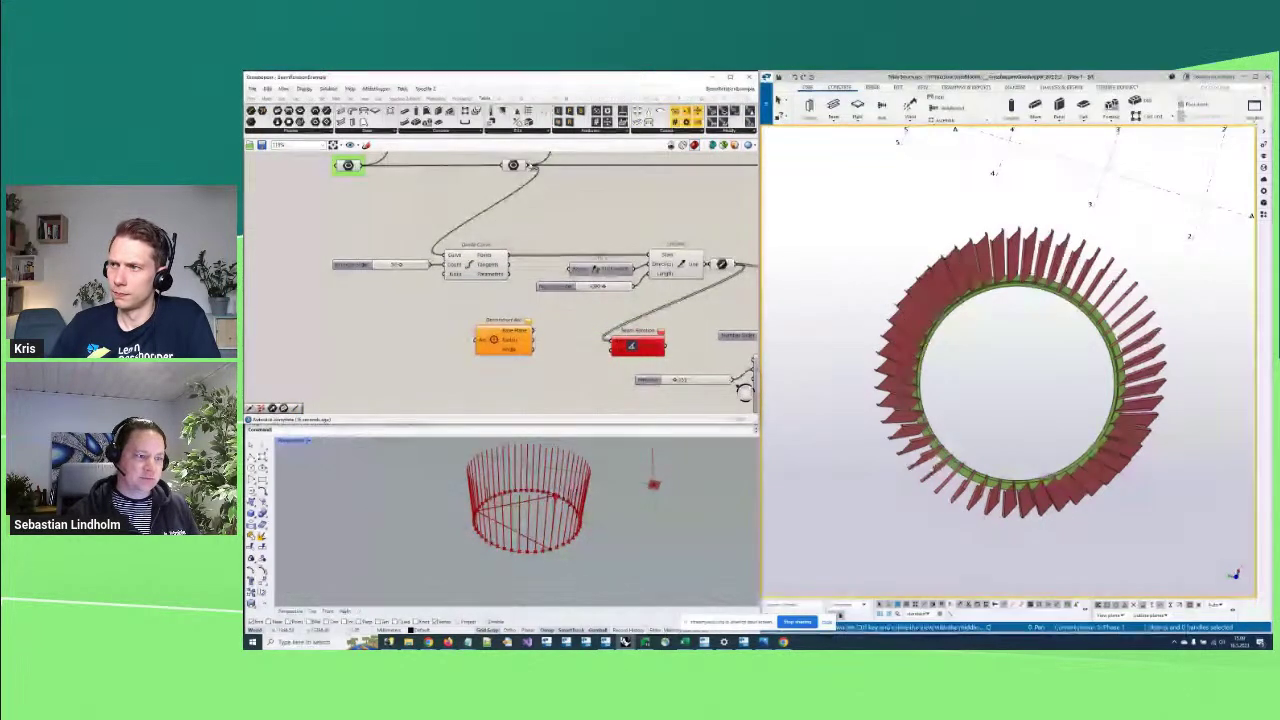
pyautogui.moveTo(531, 166); pyautogui.dragTo(428, 343)
# Add a Vector 2Pt component from the arc's base plane to the division points, and feed its vector into Beam Rotation's Up input
pyautogui.doubleClick(500, 351)
pyautogui.write('vect')
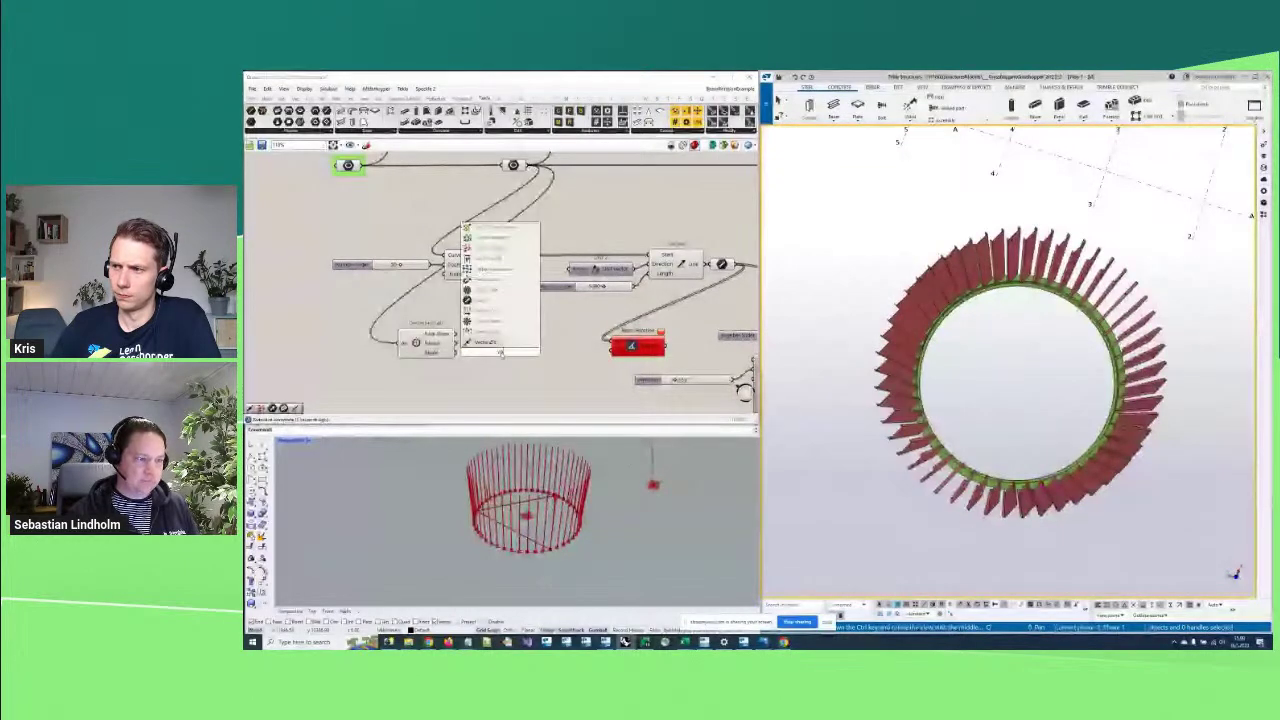
pyautogui.click(496, 321)
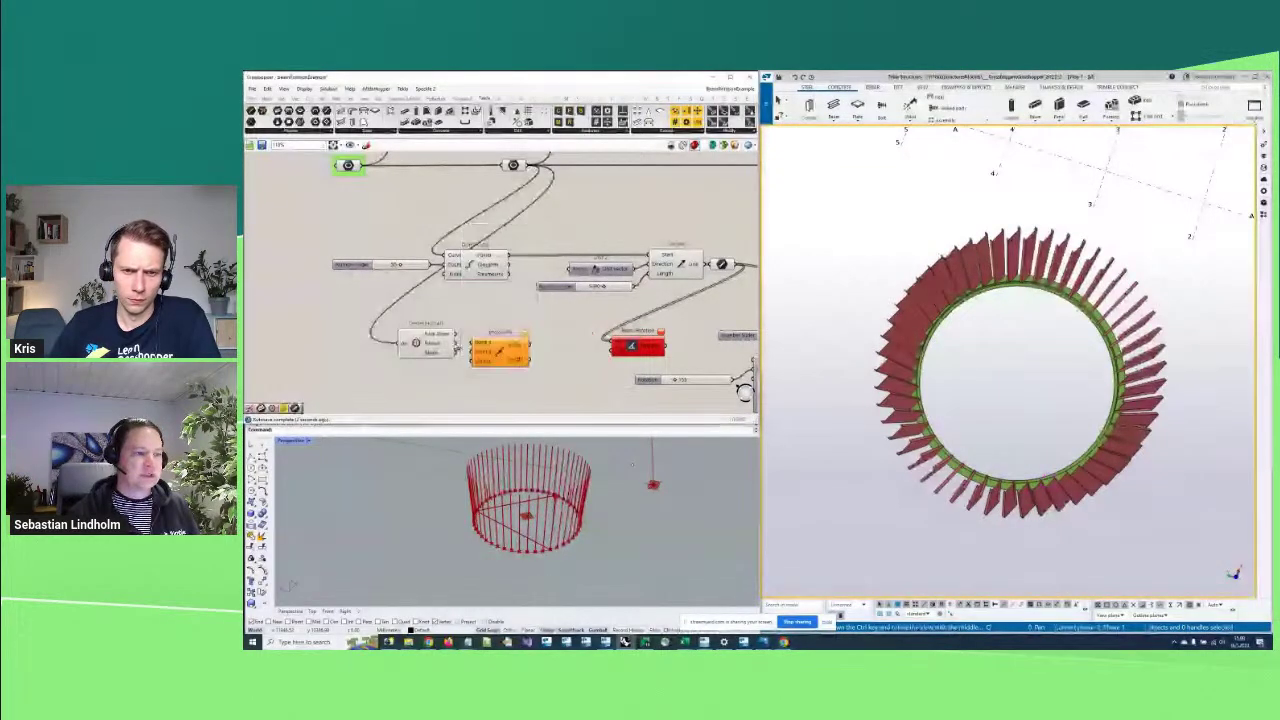
pyautogui.moveTo(499, 351)
pyautogui.mouseDown()
pyautogui.moveTo(527, 342)
pyautogui.moveTo(499, 334)
pyautogui.mouseUp()
pyautogui.moveTo(490, 375); pyautogui.dragTo(477, 363, button='right')
pyautogui.moveTo(404, 332); pyautogui.dragTo(396, 332)
pyautogui.click(462, 252)
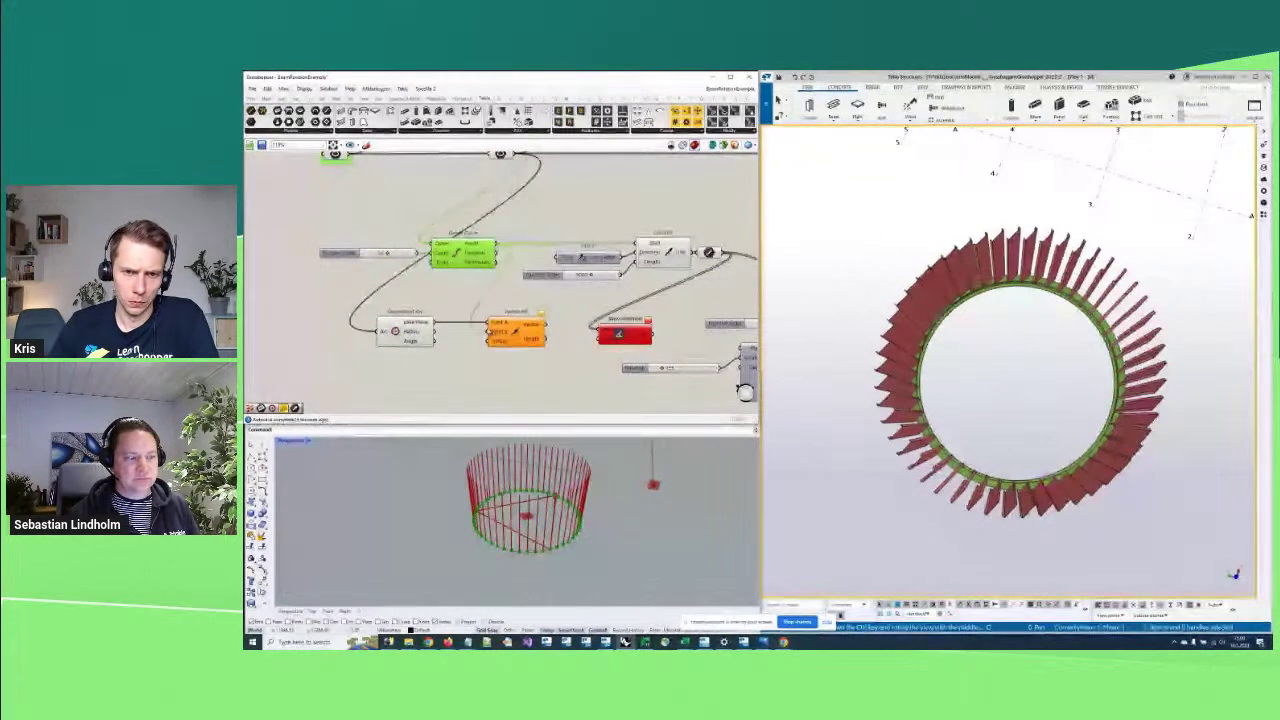
pyautogui.moveTo(498, 244); pyautogui.dragTo(599, 340)
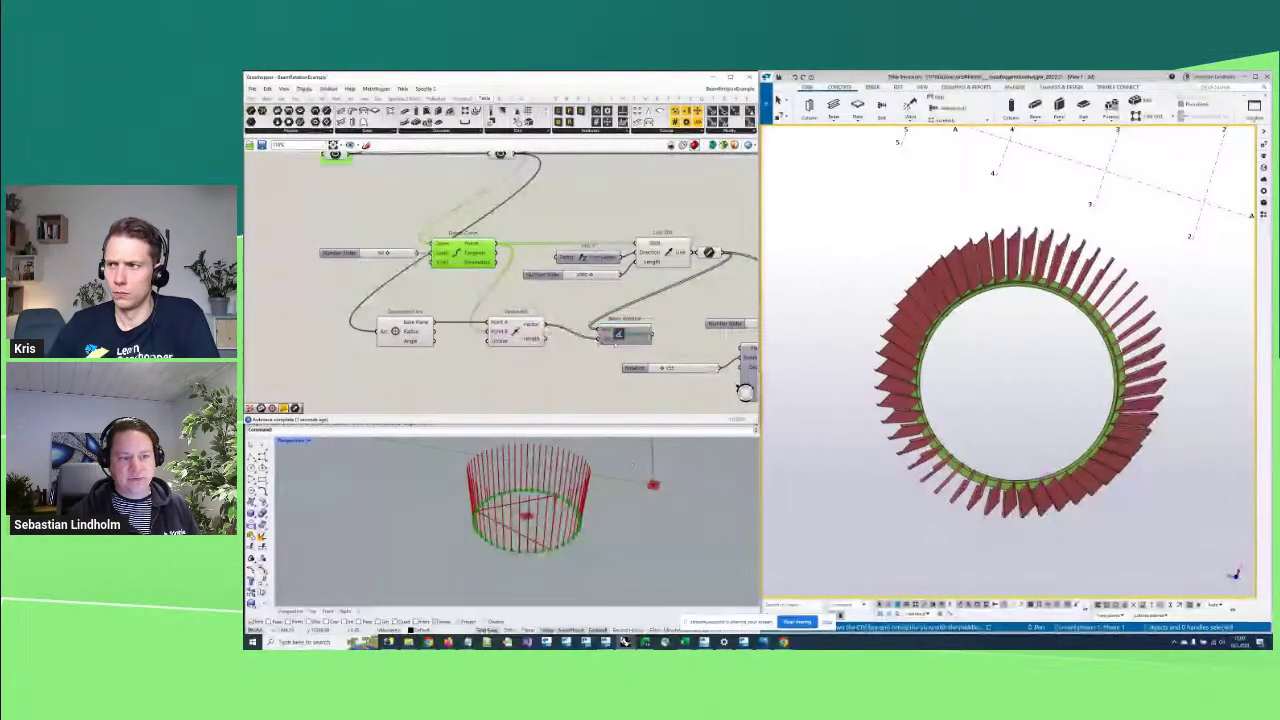
# Feed the Beam Rotation result into the Position component's Rotation input and move the disconnected Rotation slider out of the way
pyautogui.moveTo(683, 339); pyautogui.dragTo(576, 272, button='right')
pyautogui.moveTo(537, 276); pyautogui.dragTo(558, 288)
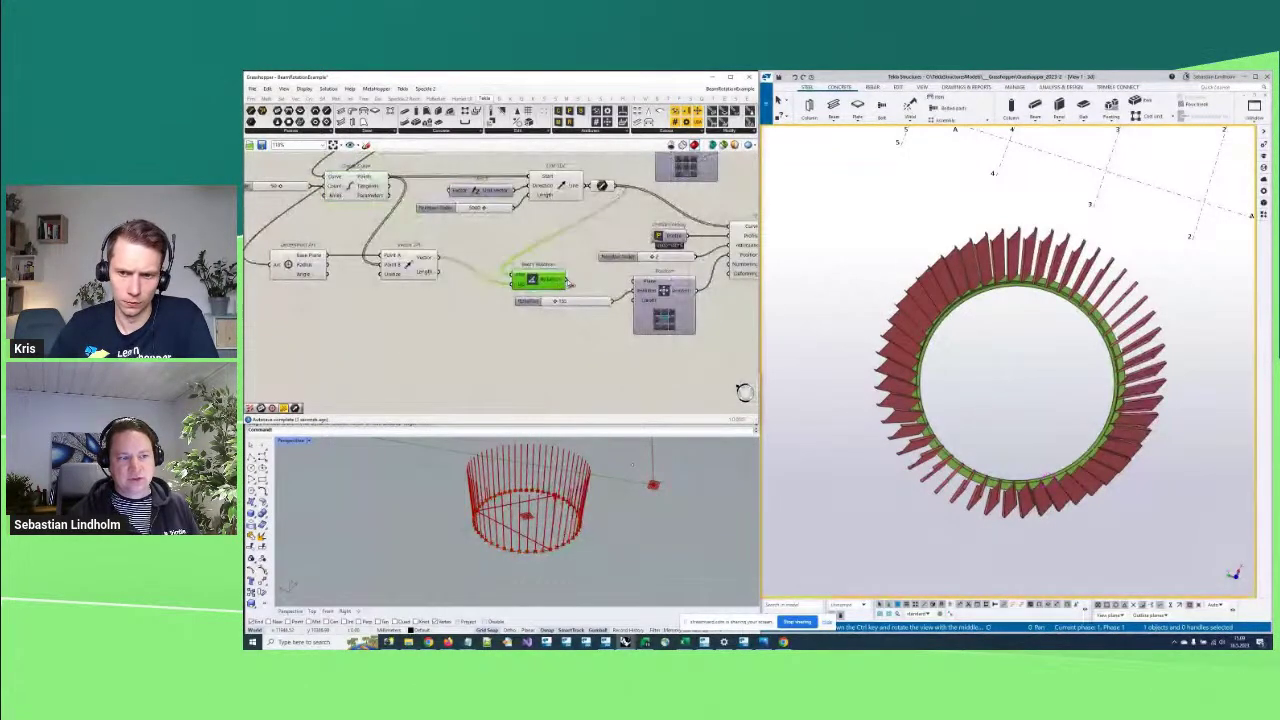
pyautogui.scroll(2, 637, 282)
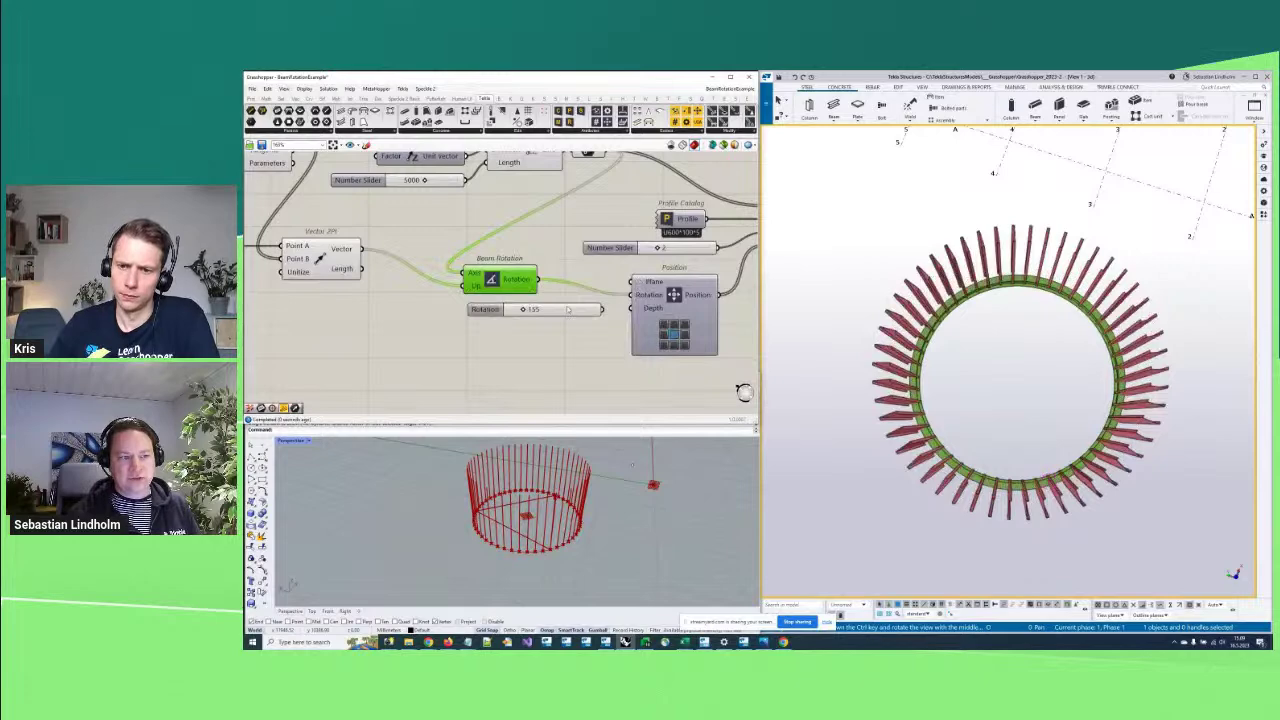
pyautogui.moveTo(485, 309); pyautogui.dragTo(445, 357)
pyautogui.scroll(3, 1065, 276)
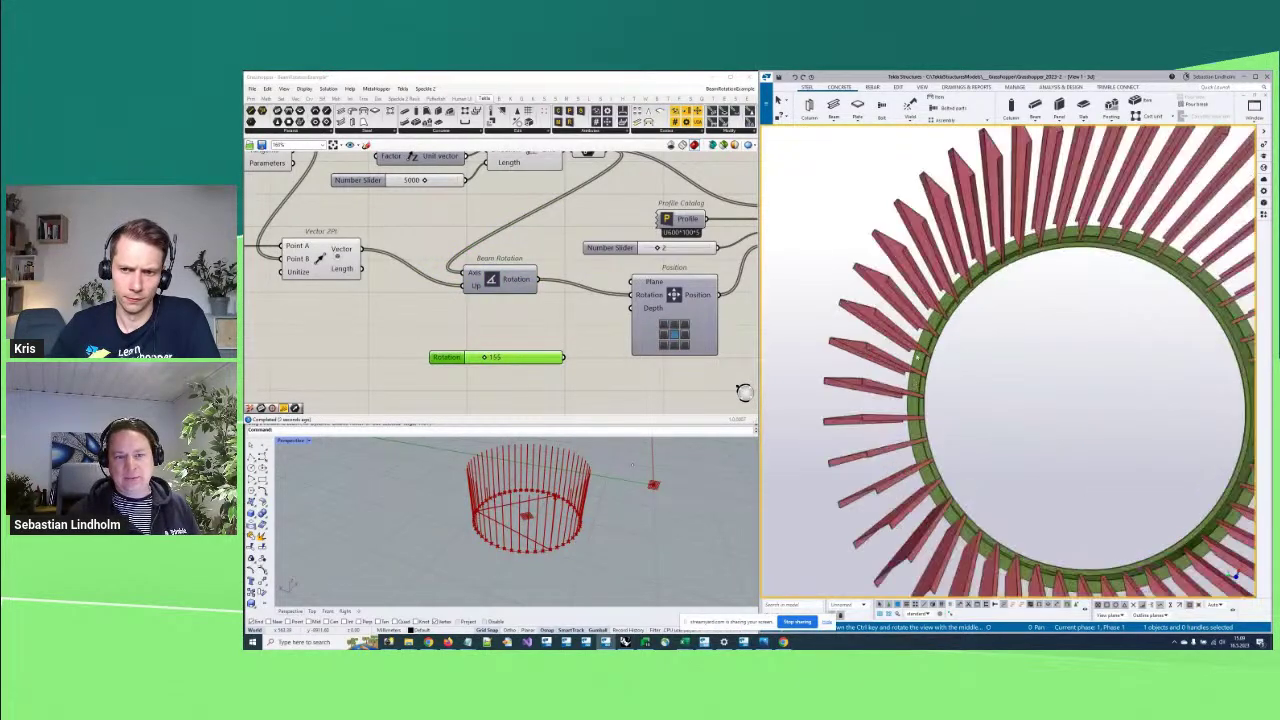
pyautogui.scroll(-5, 1065, 277)
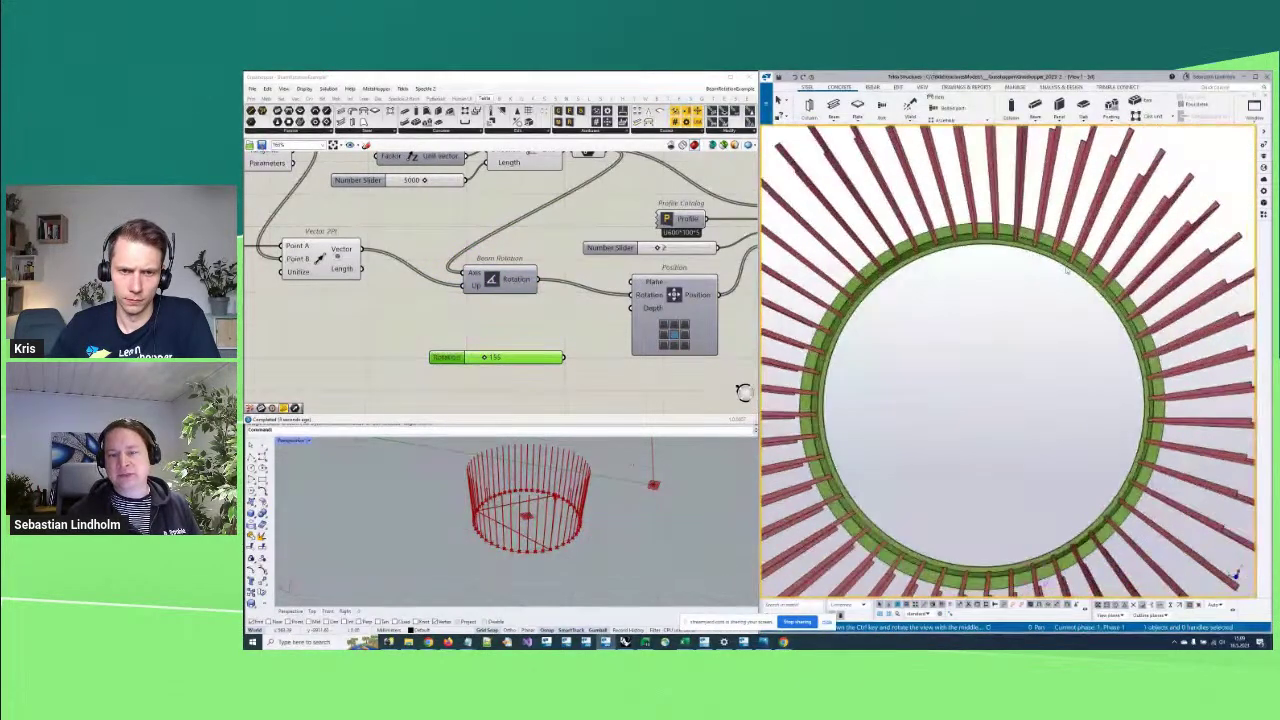
pyautogui.moveTo(1131, 341); pyautogui.dragTo(1124, 343, button='middle')
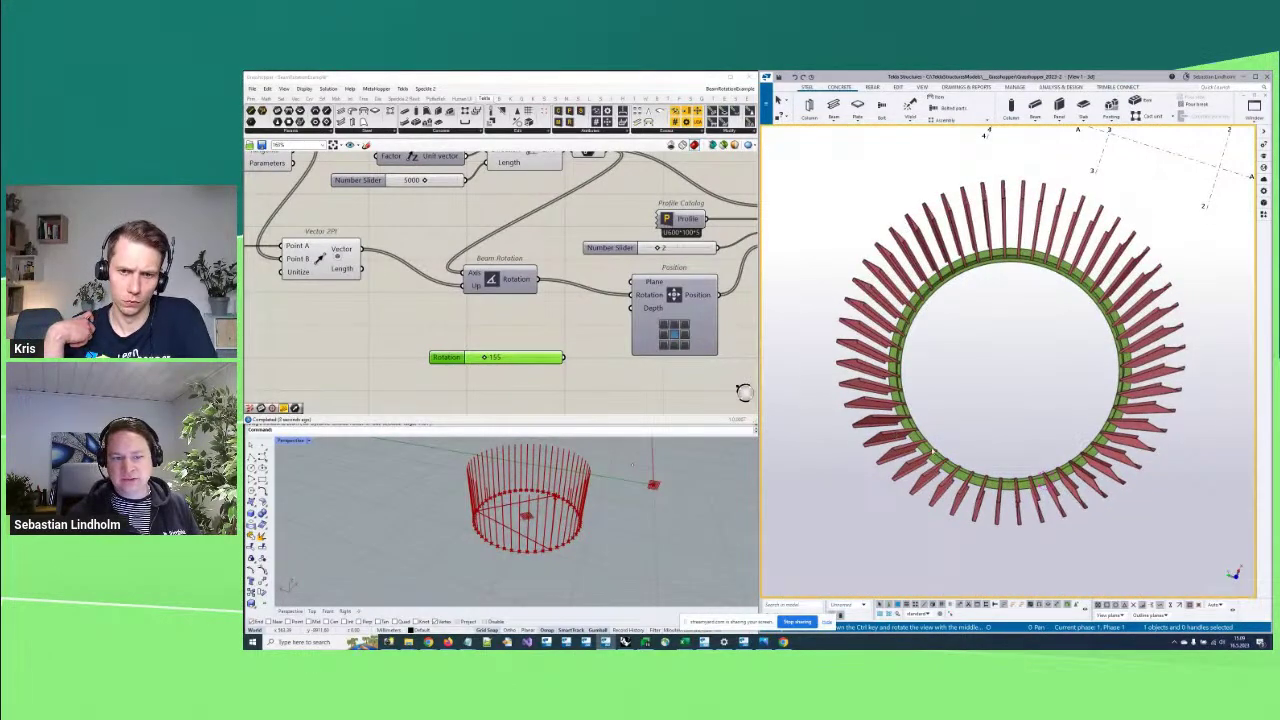
# Add an Addition component summing the Beam Rotation result and the Rotation slider, and feed its result into Position's Rotation input
pyautogui.moveTo(546, 324); pyautogui.dragTo(552, 320, button='right')
pyautogui.scroll(2, 551, 320)
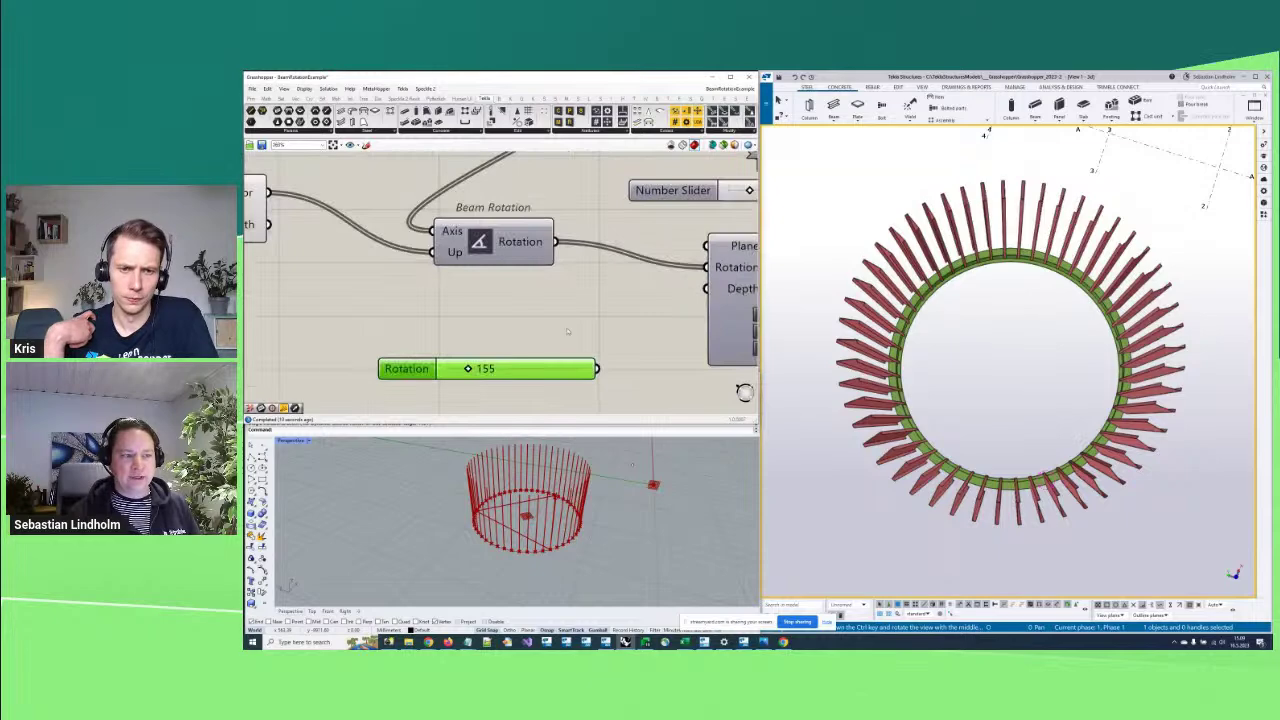
pyautogui.doubleClick(580, 321)
pyautogui.write('add')
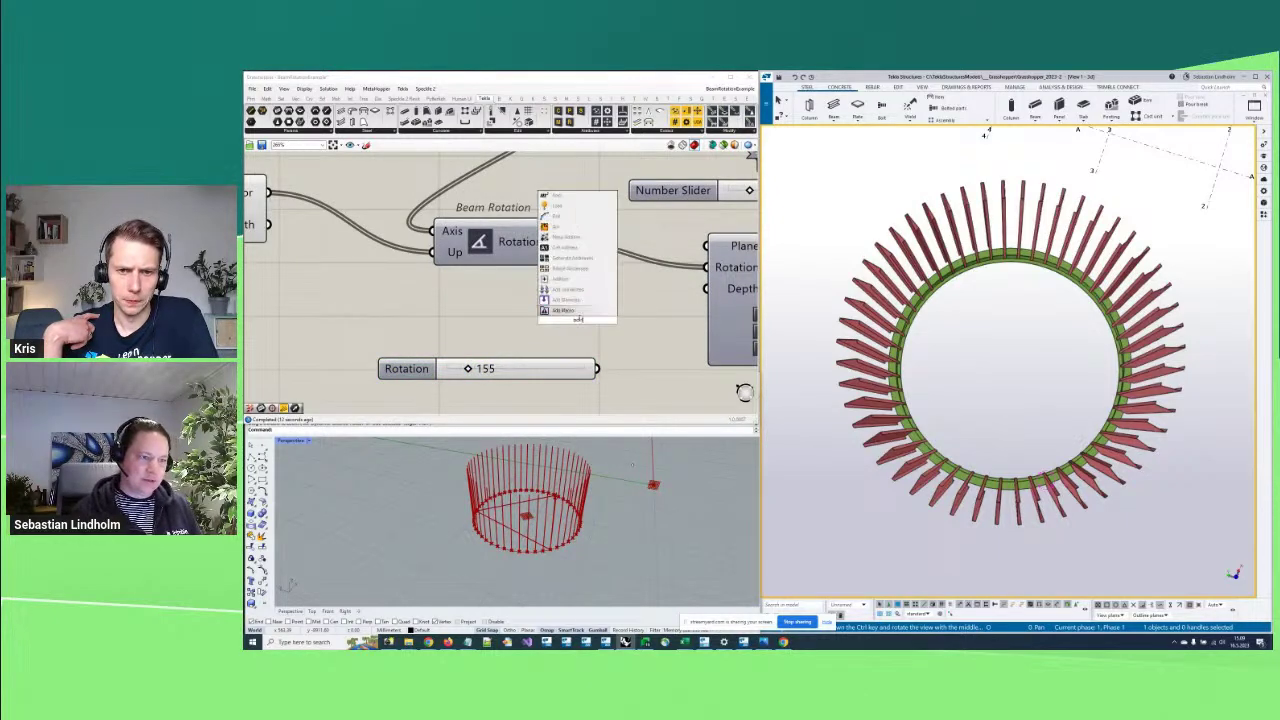
pyautogui.press('Return')
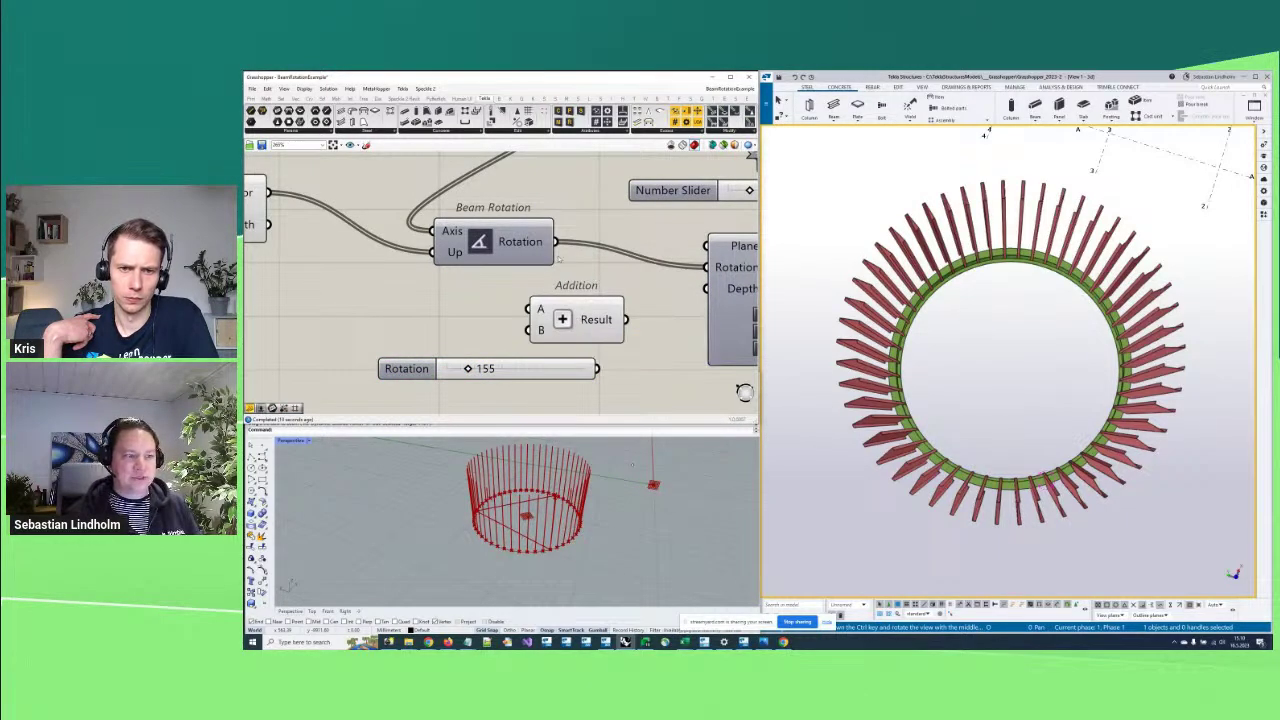
pyautogui.moveTo(555, 242); pyautogui.dragTo(529, 309)
pyautogui.moveTo(597, 369); pyautogui.dragTo(530, 330)
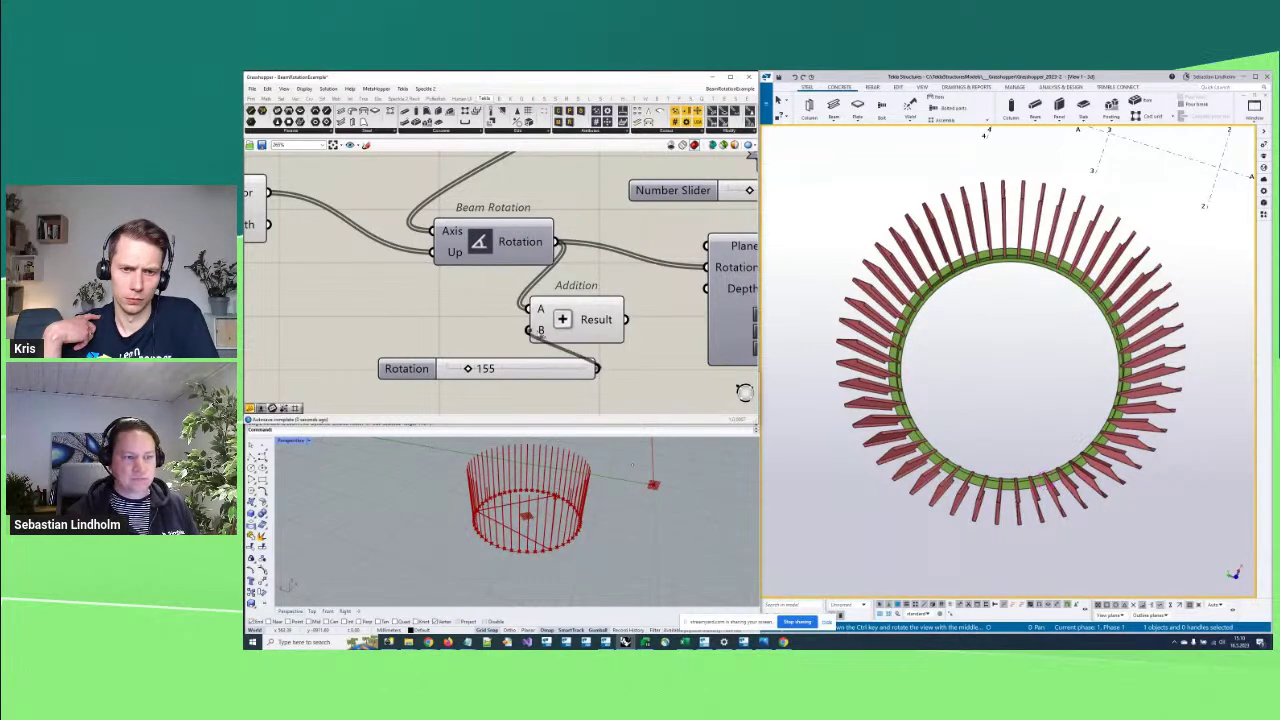
pyautogui.moveTo(627, 319); pyautogui.dragTo(706, 267)
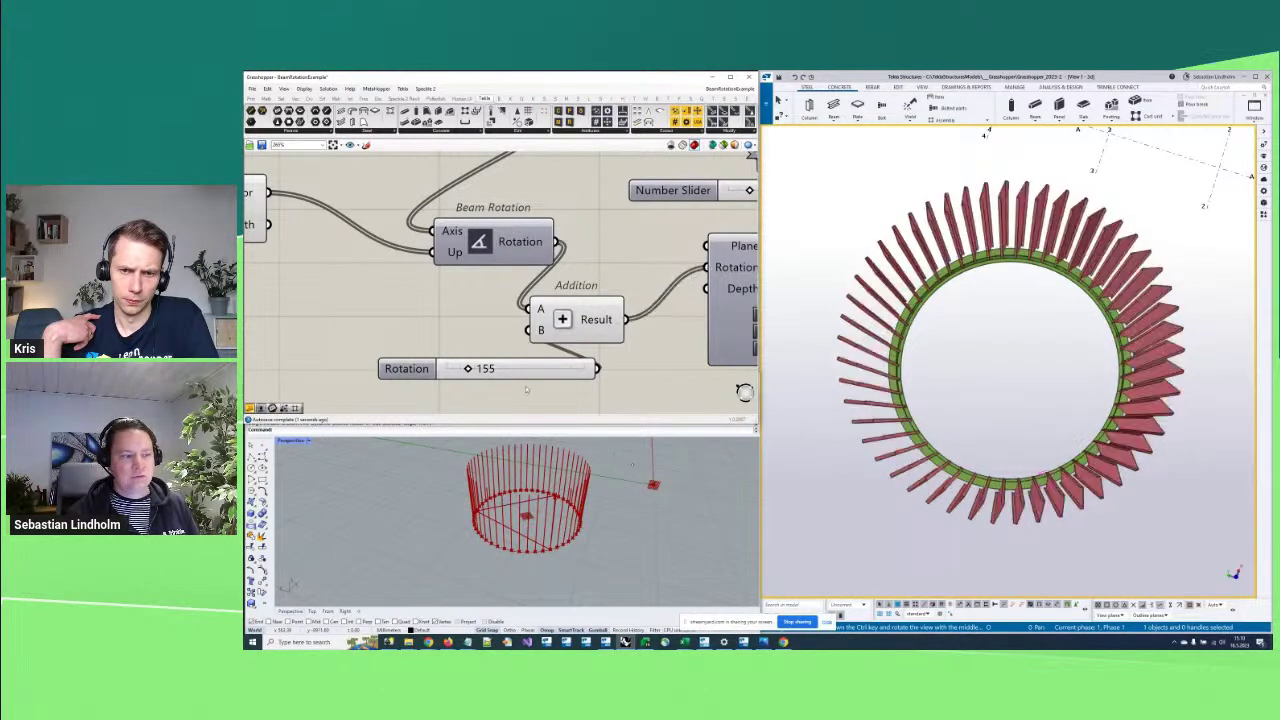
# Set the Rotation slider to 90 and inspect the reoriented vertical beams in Tekla
pyautogui.click(467, 369)
pyautogui.moveTo(471, 370); pyautogui.dragTo(460, 370)
pyautogui.doubleClick(464, 370)
pyautogui.write('90')
pyautogui.press('Return')
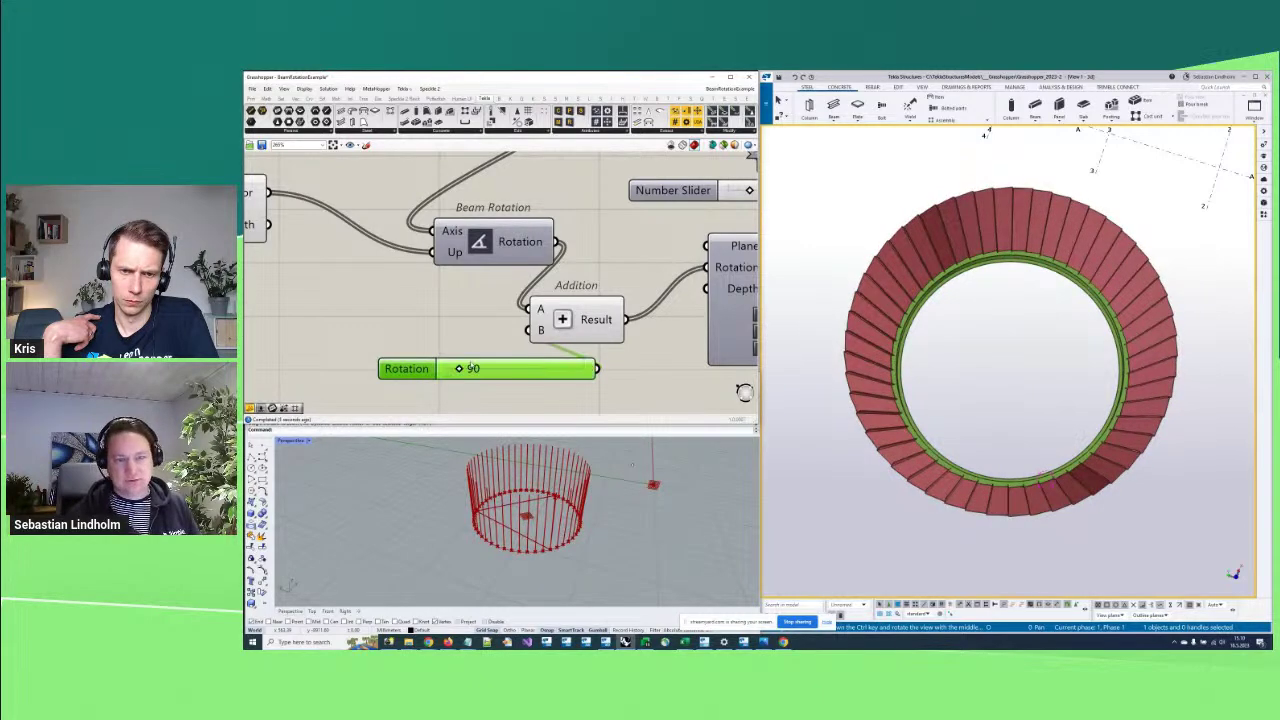
pyautogui.keyDown('ctrl'); pyautogui.moveTo(971, 464); pyautogui.dragTo(1005, 457, button='middle'); pyautogui.keyUp('ctrl')
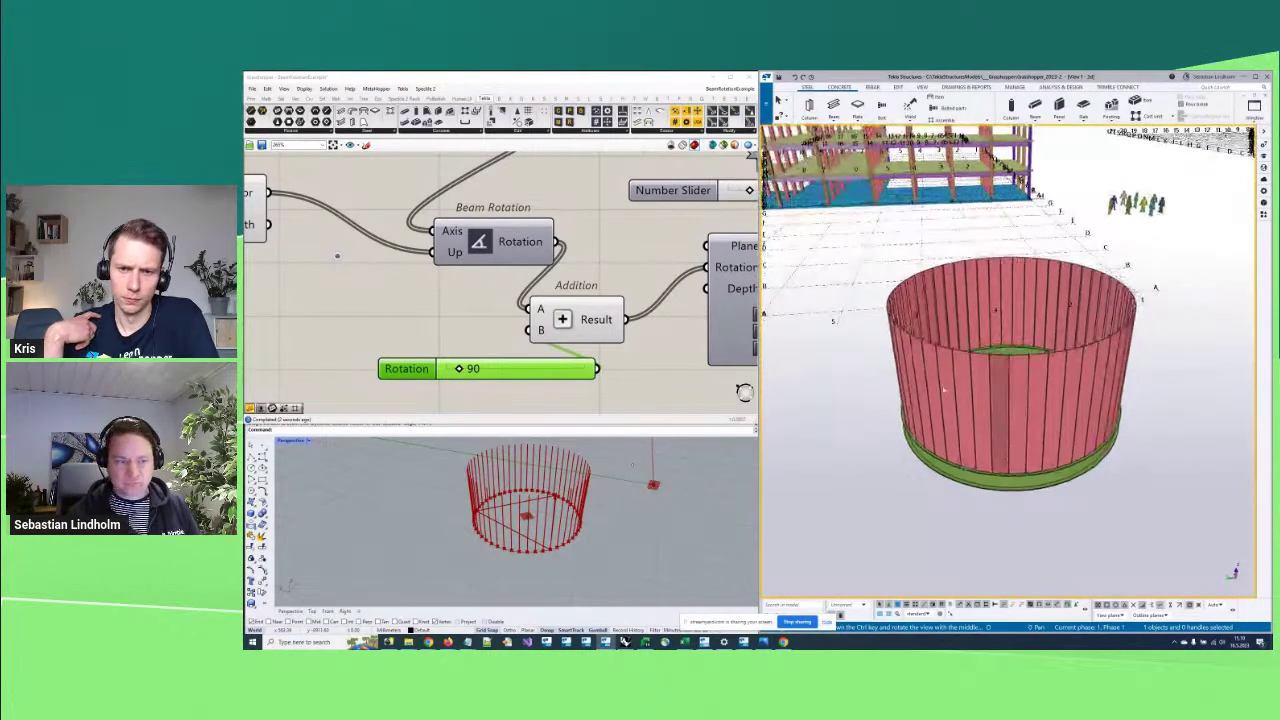
pyautogui.scroll(-3, 569, 301)
# Route the base curve through the Rotate component's Geometry output into the definition, and set its angle slider to 0.772
pyautogui.moveTo(570, 302); pyautogui.dragTo(587, 313, button='right')
pyautogui.keyDown('ctrl'); pyautogui.moveTo(1018, 400); pyautogui.dragTo(1030, 470, button='middle'); pyautogui.keyUp('ctrl')
pyautogui.scroll(-3, 632, 374)
pyautogui.moveTo(516, 245); pyautogui.dragTo(606, 350, button='right')
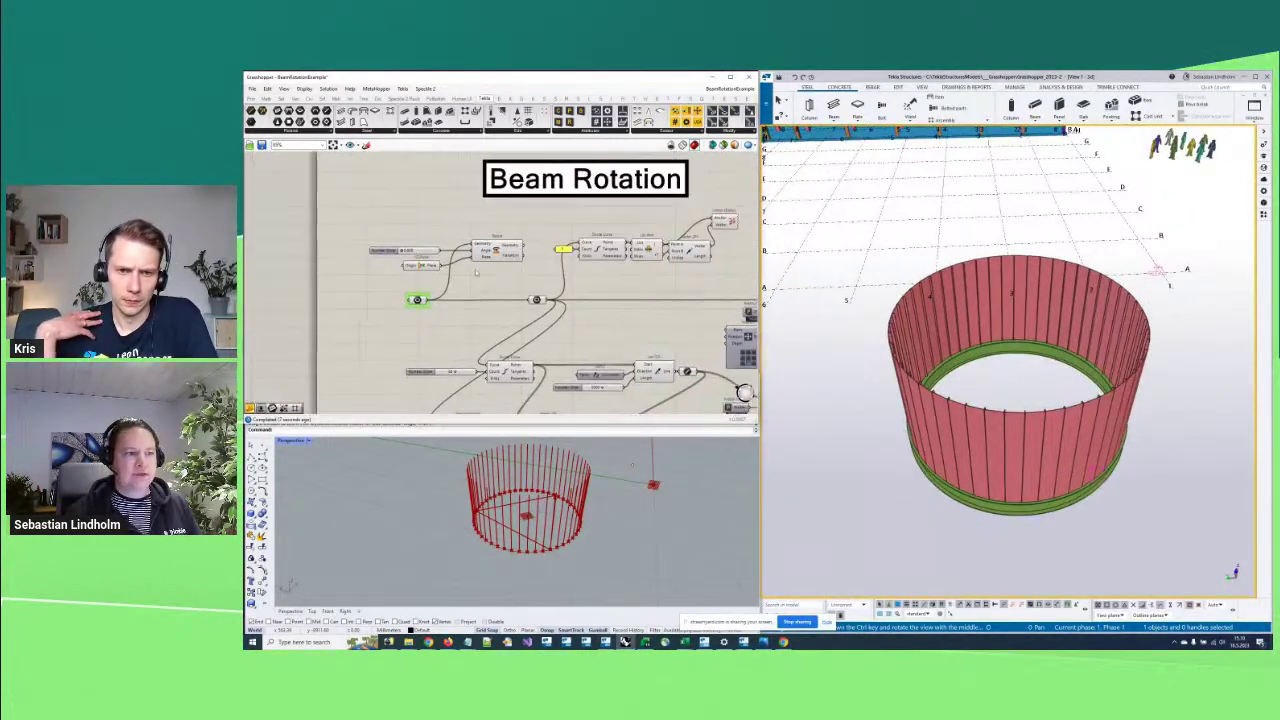
pyautogui.scroll(3, 486, 278)
pyautogui.moveTo(998, 474)
pyautogui.keyDown('ctrl'); pyautogui.mouseDown(button='middle')
pyautogui.moveTo(1002, 431)
pyautogui.moveTo(997, 466)
pyautogui.mouseUp(button='middle'); pyautogui.keyUp('ctrl')
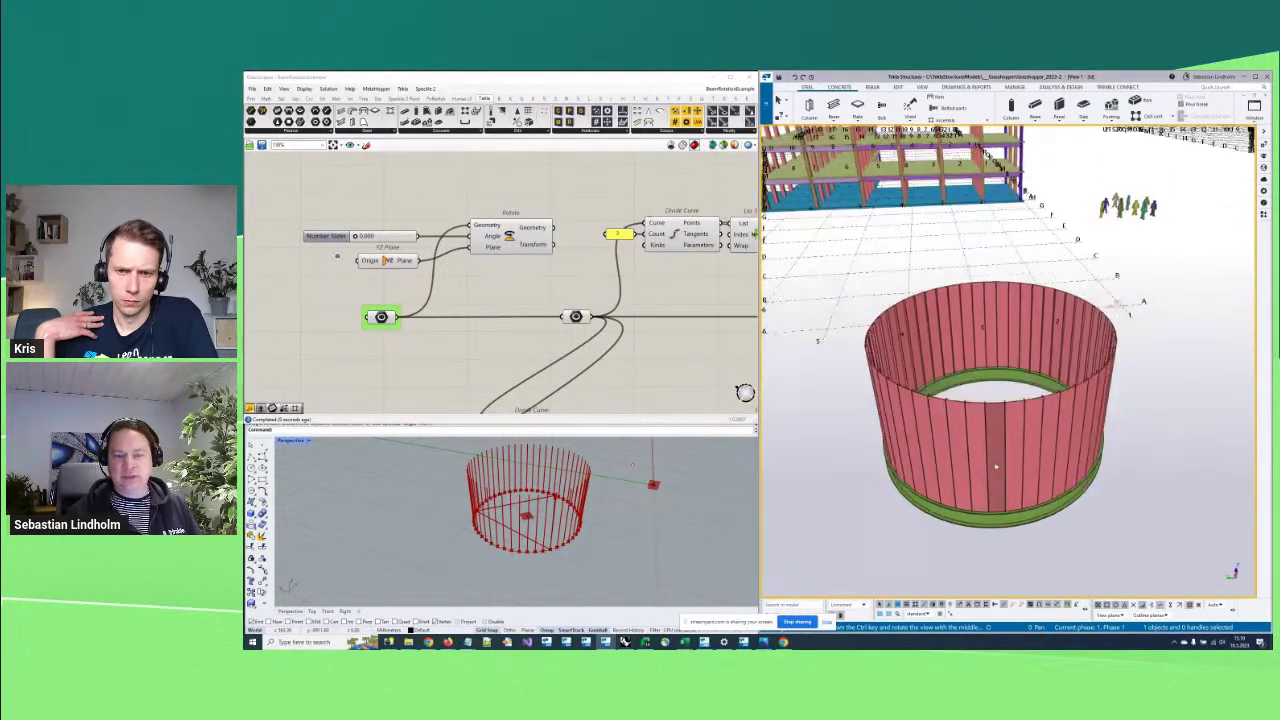
pyautogui.moveTo(557, 230); pyautogui.dragTo(565, 318)
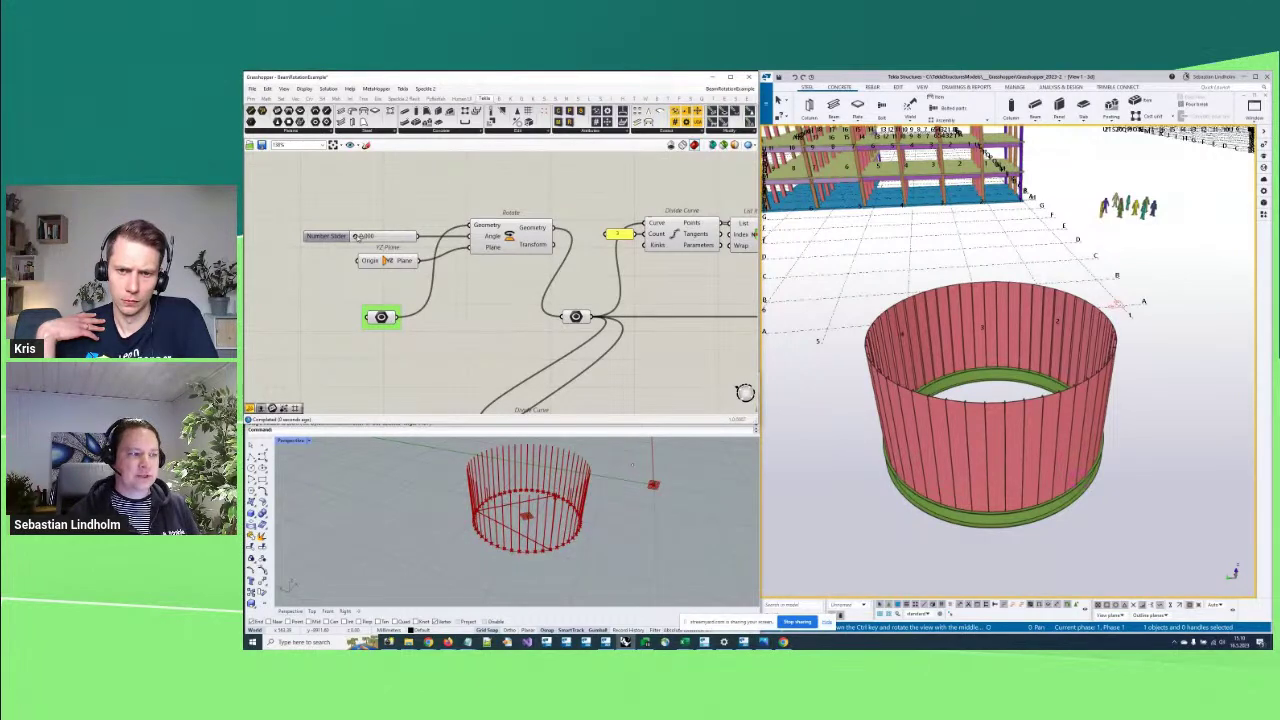
pyautogui.moveTo(357, 235); pyautogui.dragTo(362, 235)
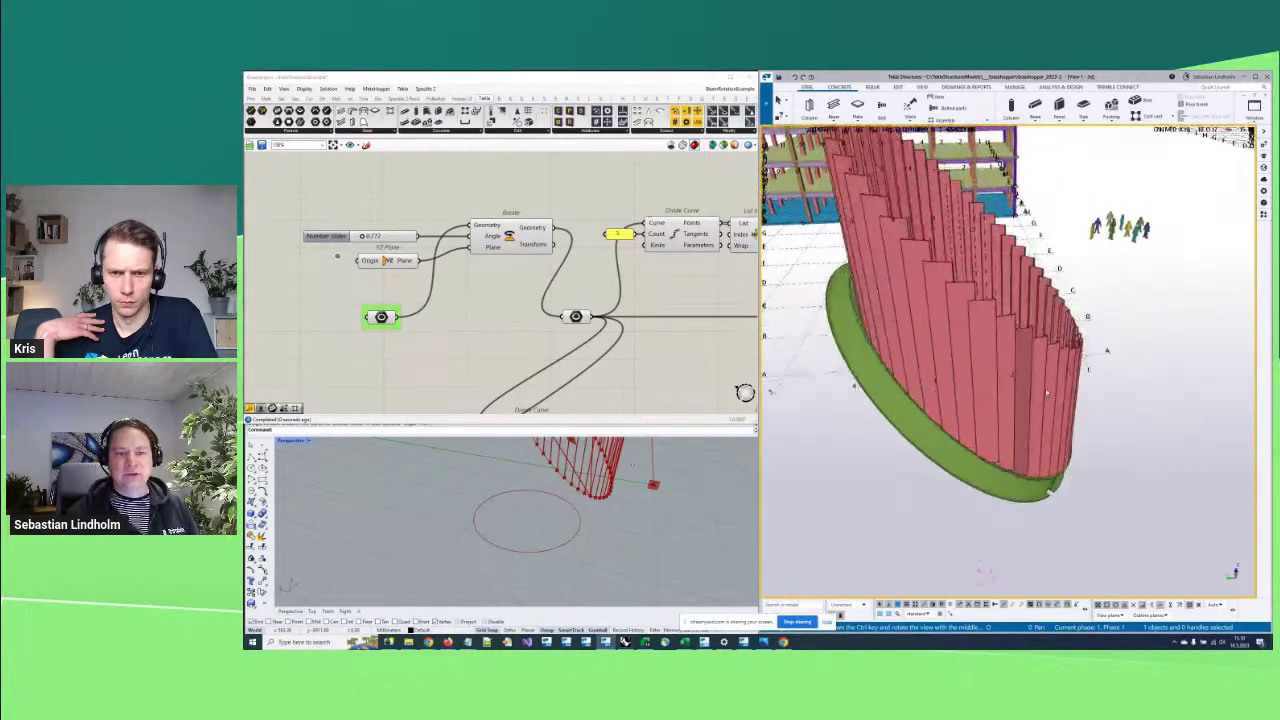
pyautogui.scroll(-2, 740, 293)
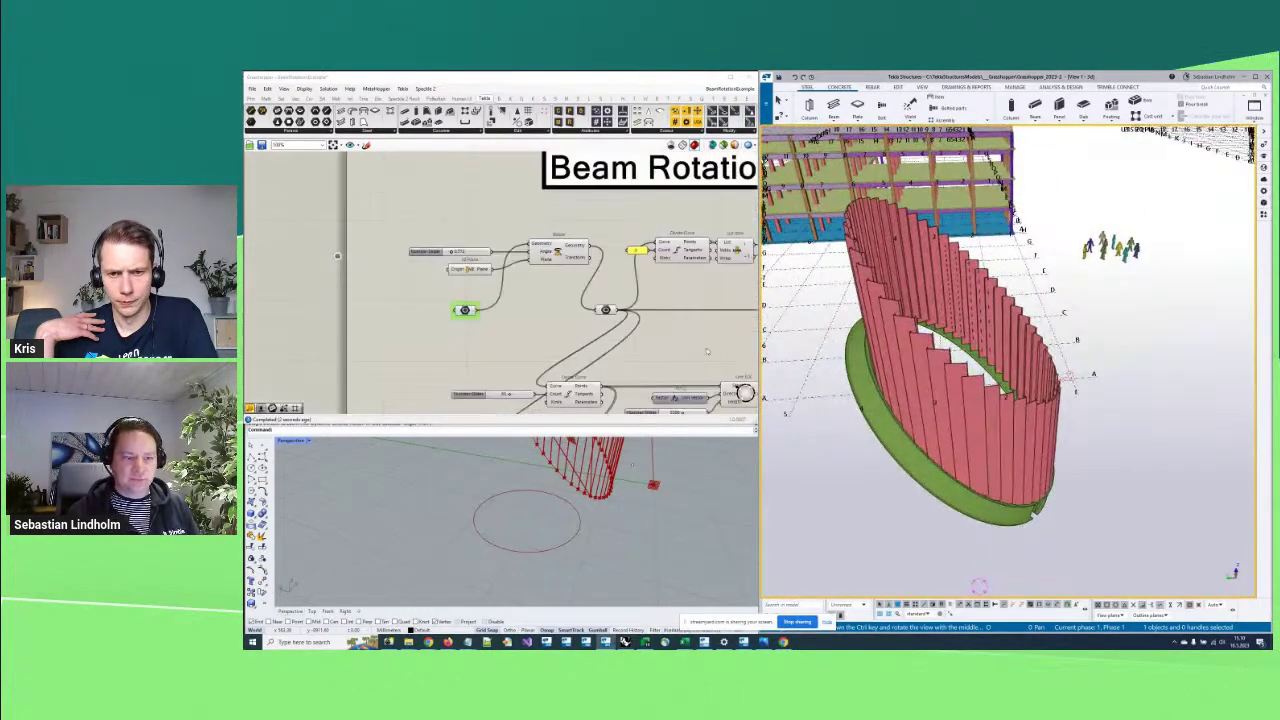
# Add a Plane parameter beside the rotated base curve and feed the curve into it
pyautogui.moveTo(707, 351); pyautogui.dragTo(561, 257, button='right')
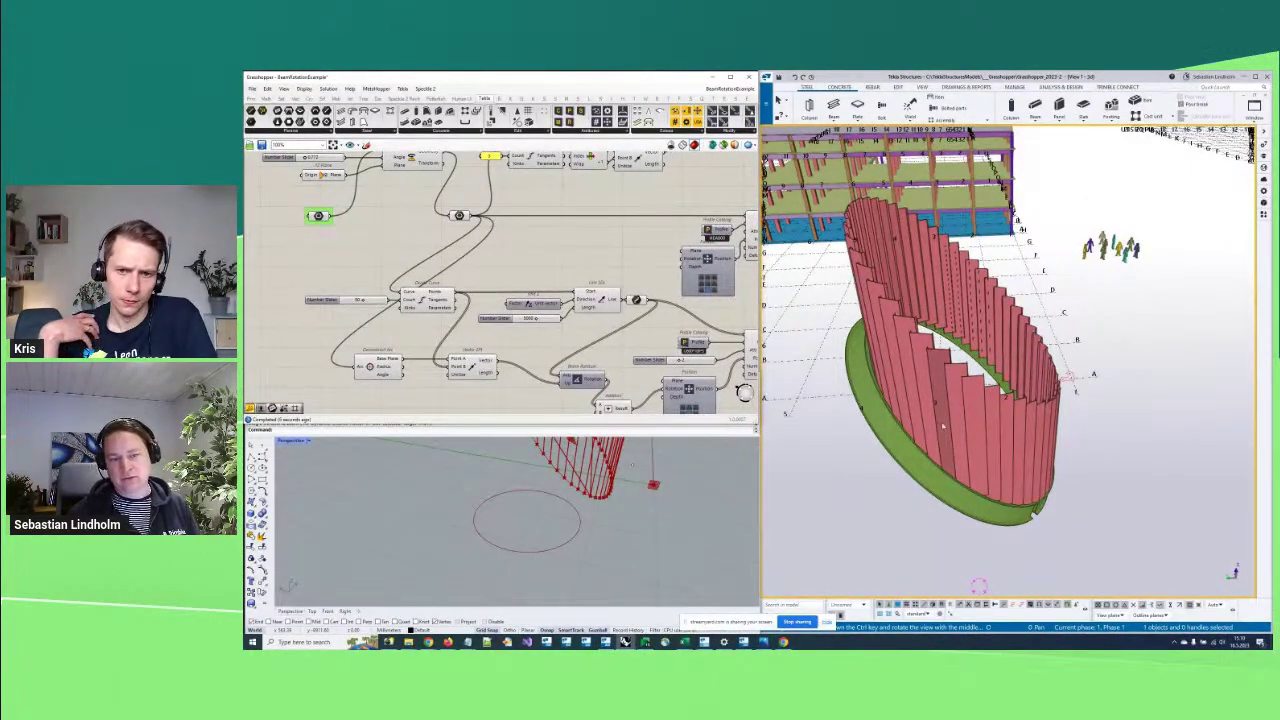
pyautogui.scroll(2, 546, 247)
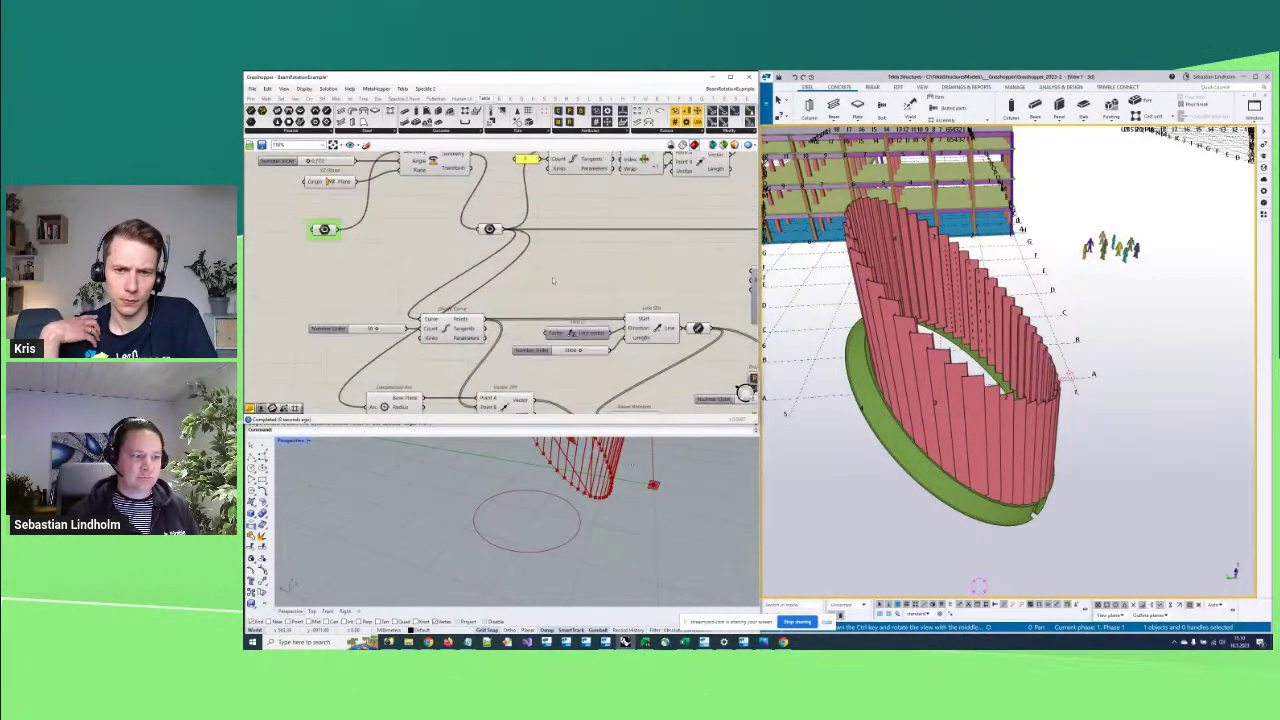
pyautogui.doubleClick(534, 249)
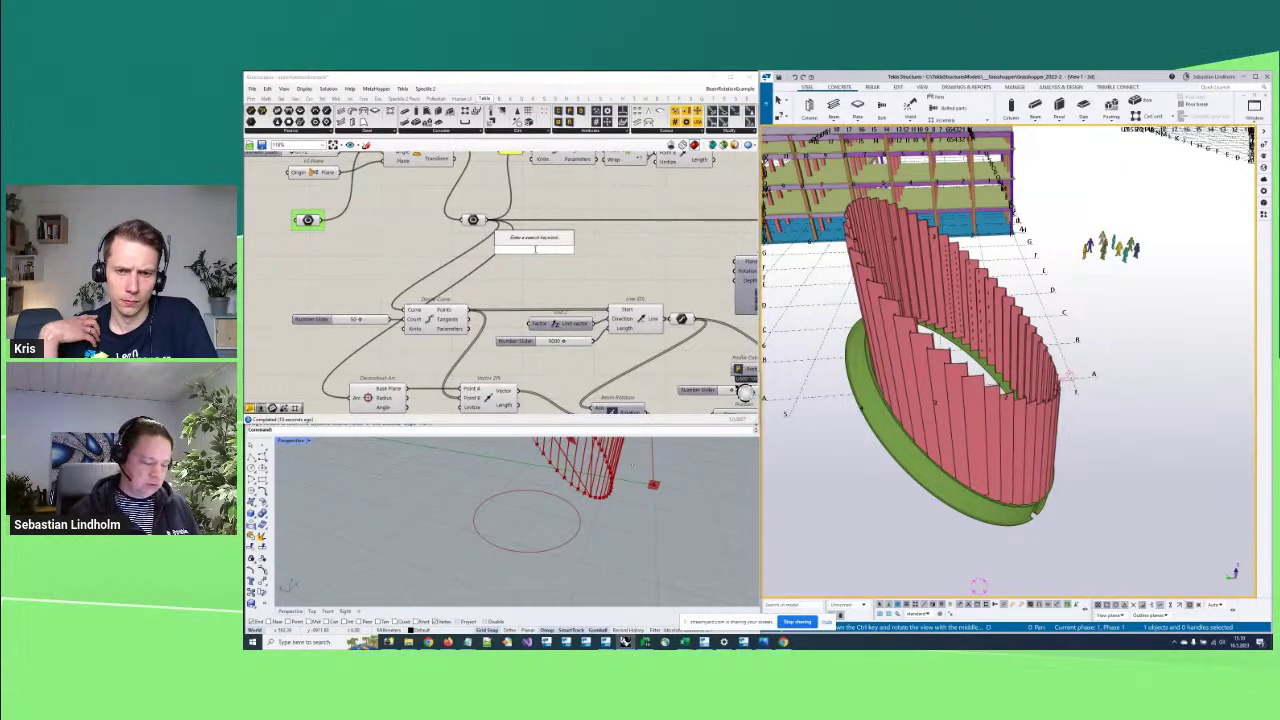
pyautogui.write('plane')
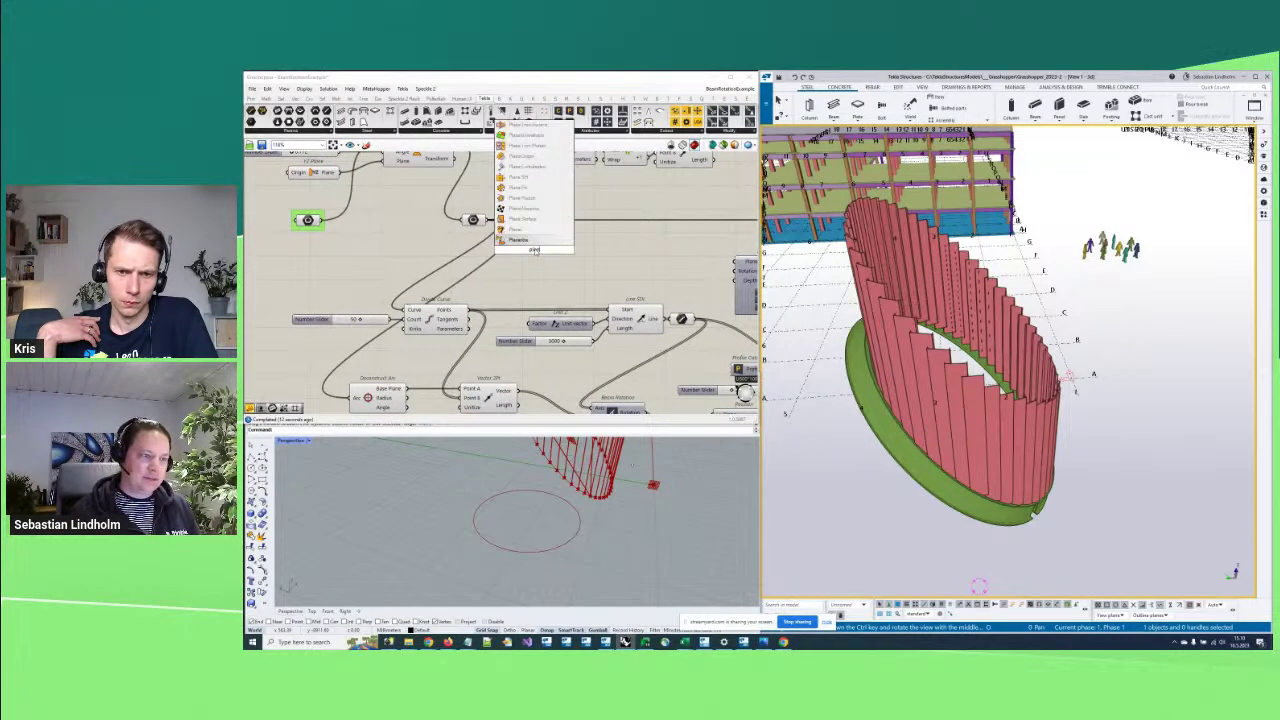
pyautogui.press('BackSpace')
pyautogui.write('ne')
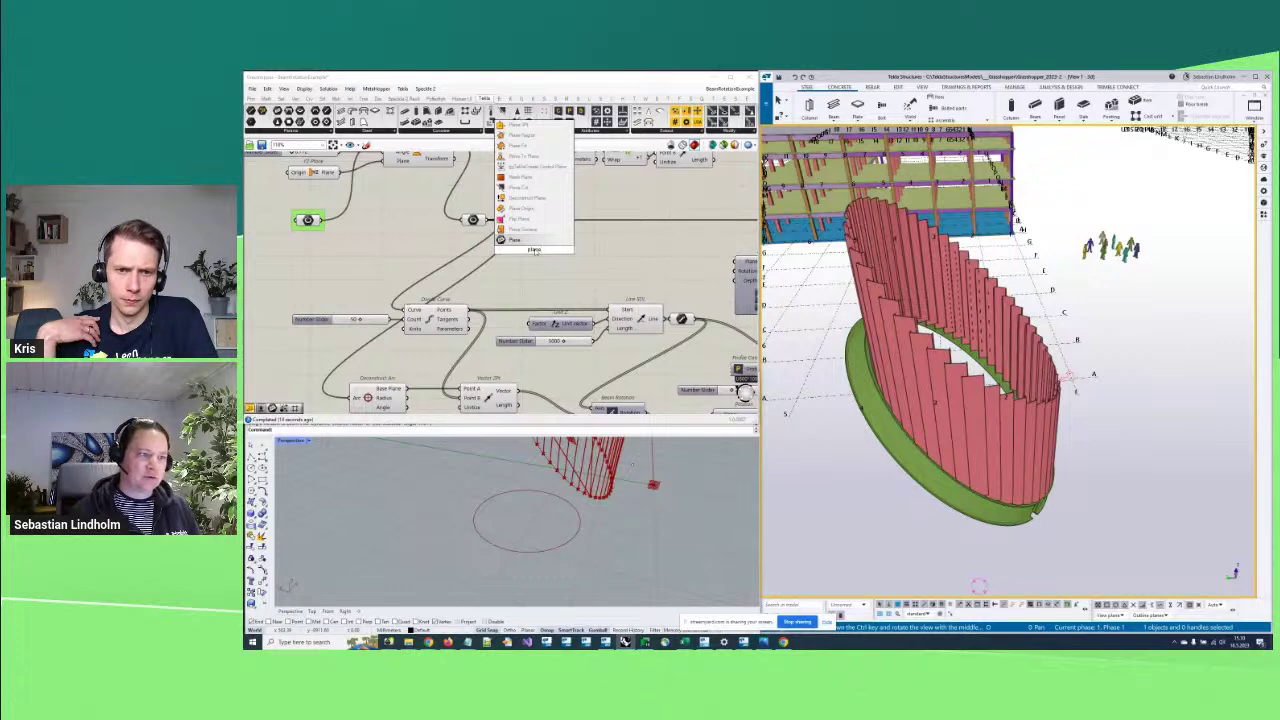
pyautogui.press('Return')
pyautogui.scroll(1, 490, 226)
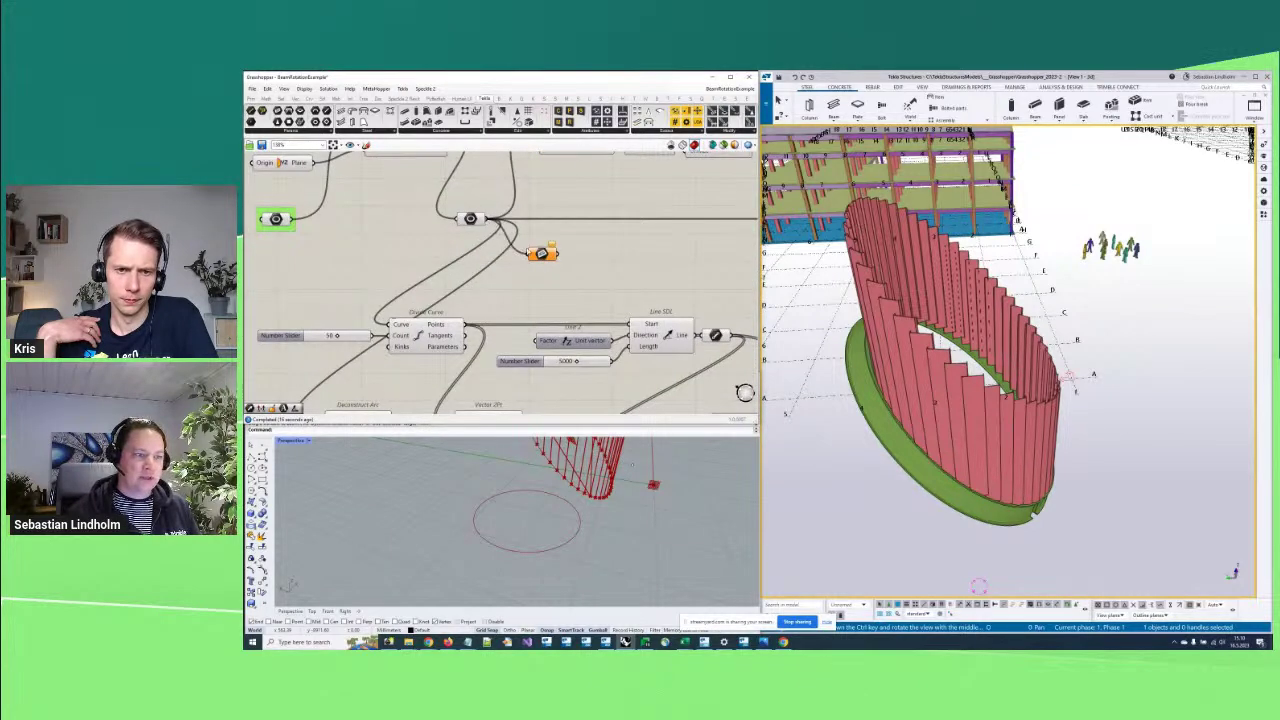
pyautogui.moveTo(535, 253); pyautogui.dragTo(498, 268)
# Add a Vector parameter fed by the Plane parameter and wire its output into Line SDL's Direction input
pyautogui.doubleClick(557, 281)
pyautogui.write('vect')
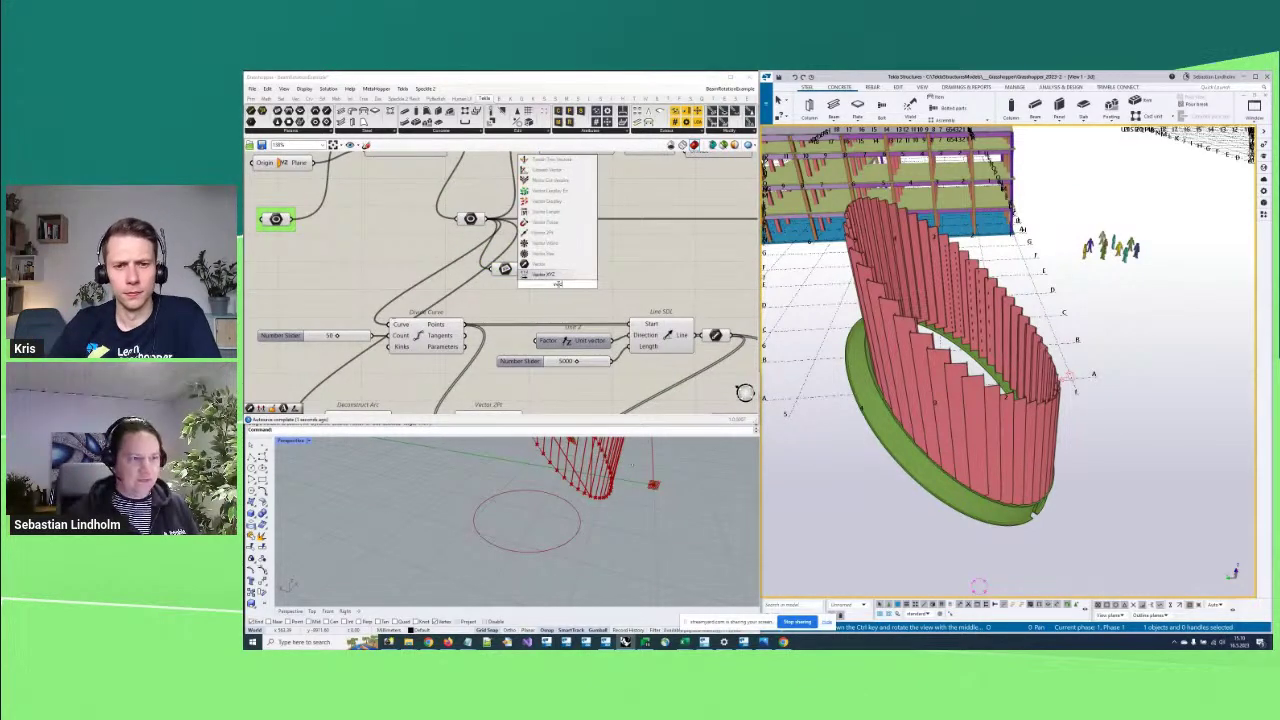
pyautogui.click(557, 284)
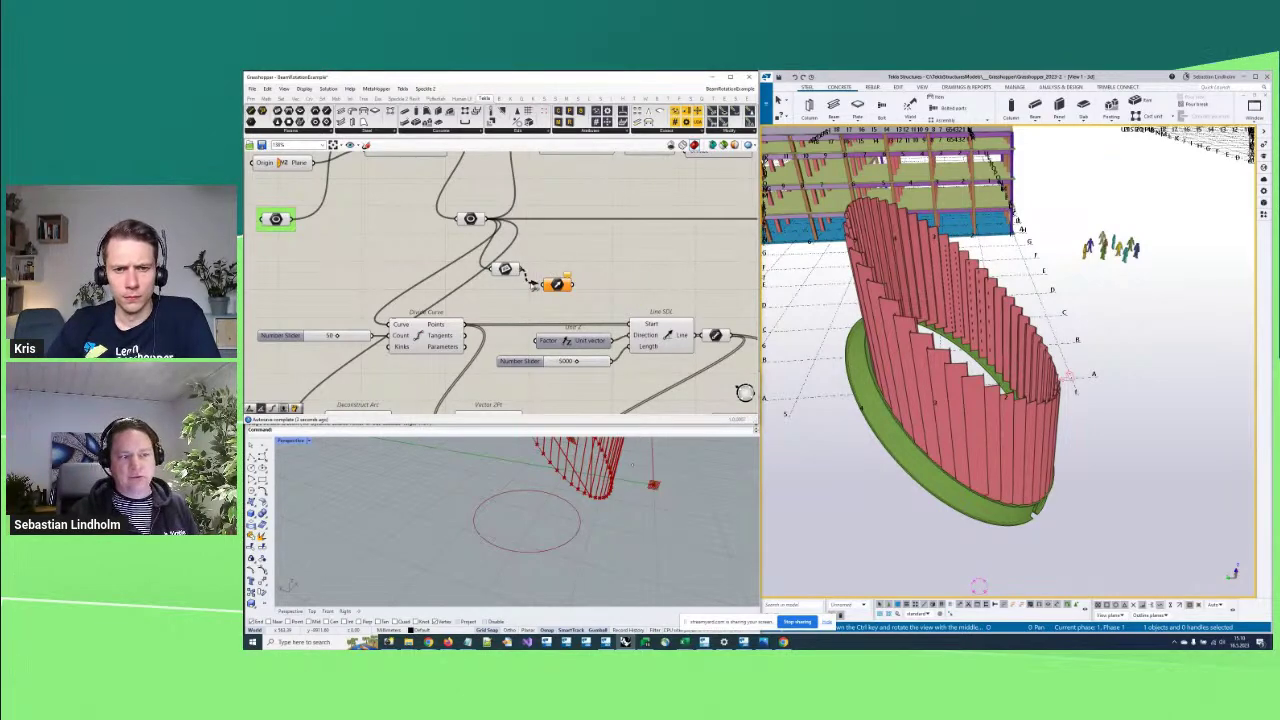
pyautogui.moveTo(545, 285); pyautogui.dragTo(537, 267)
pyautogui.moveTo(592, 278); pyautogui.dragTo(582, 269, button='right')
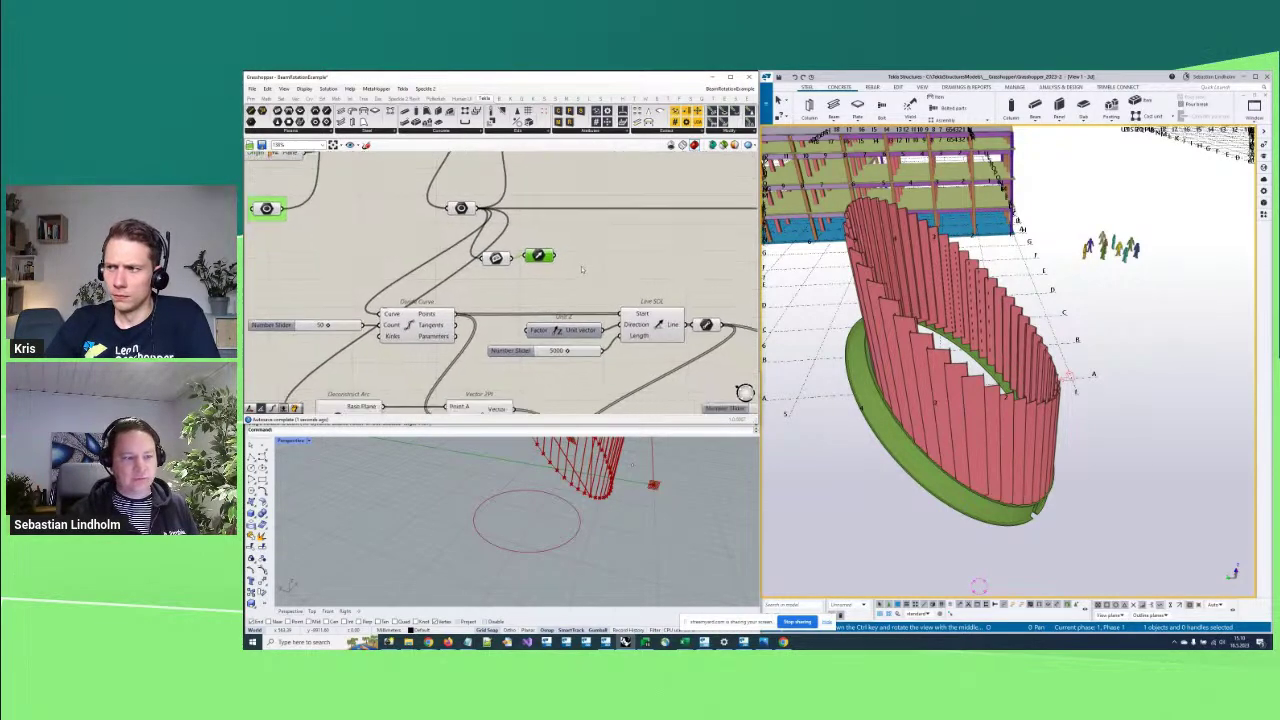
pyautogui.moveTo(556, 258); pyautogui.dragTo(621, 326)
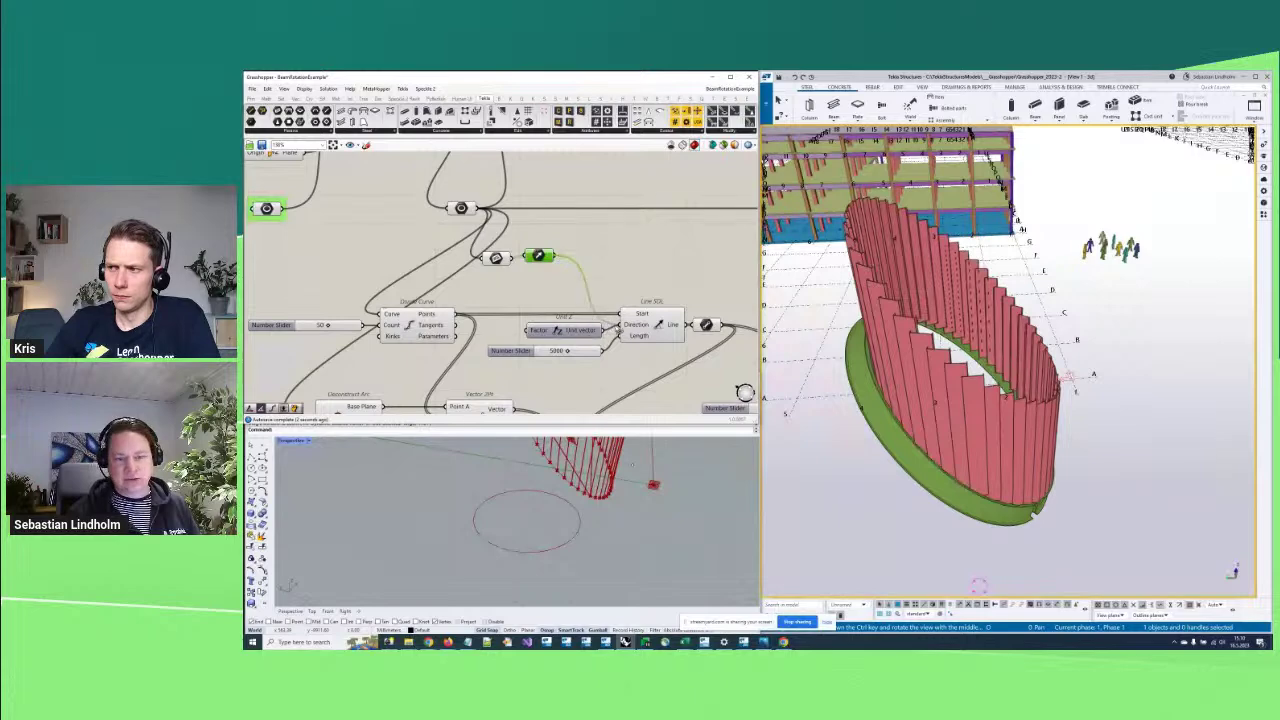
pyautogui.moveTo(964, 398); pyautogui.dragTo(953, 405, button='middle')
pyautogui.moveTo(571, 280); pyautogui.dragTo(560, 290, button='right')
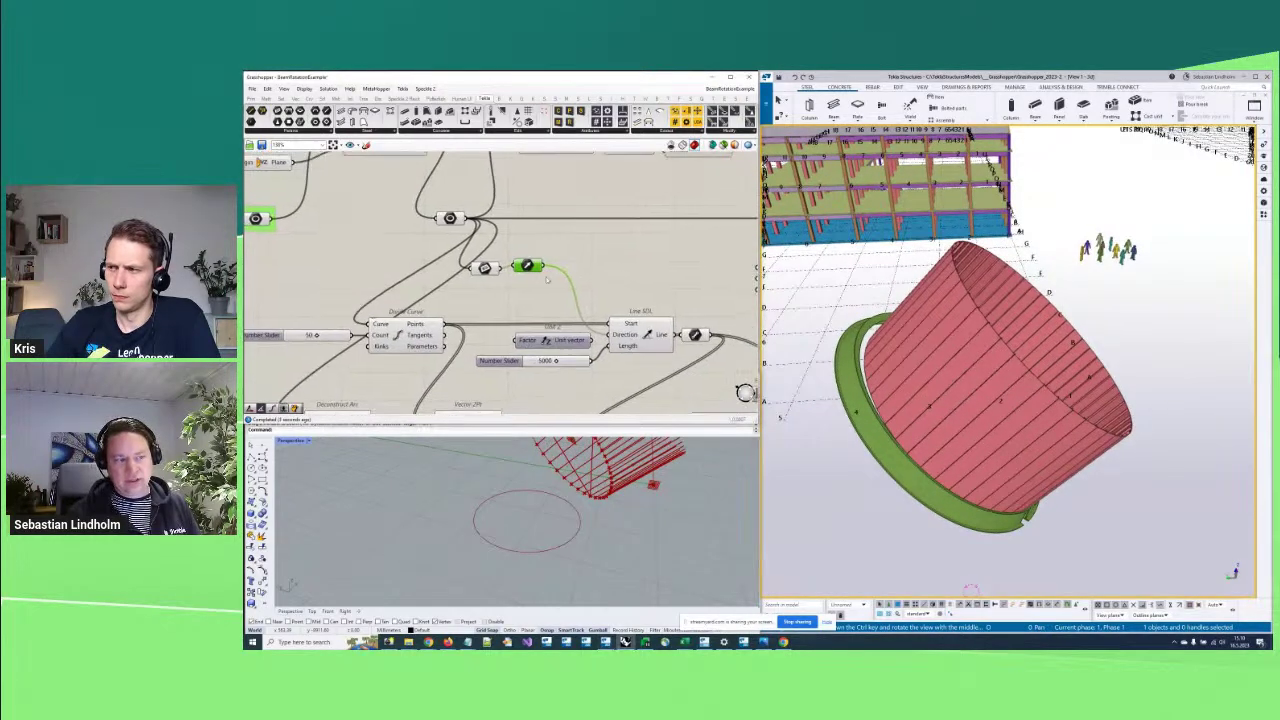
# Wire the rotated base curve directly into Line SDL's Direction input, move the Plane and Vector parameters aside, and inspect the tilted ring in Tekla
pyautogui.moveTo(560, 290); pyautogui.dragTo(503, 278)
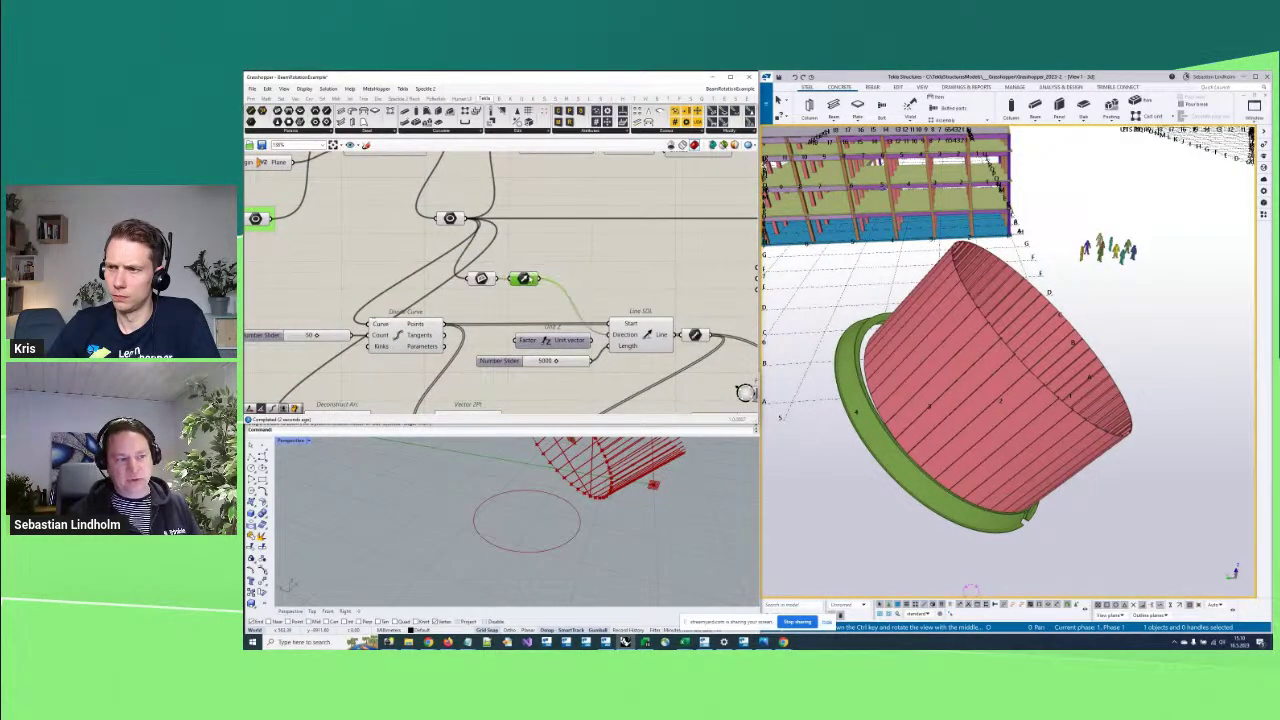
pyautogui.moveTo(484, 222); pyautogui.dragTo(610, 339)
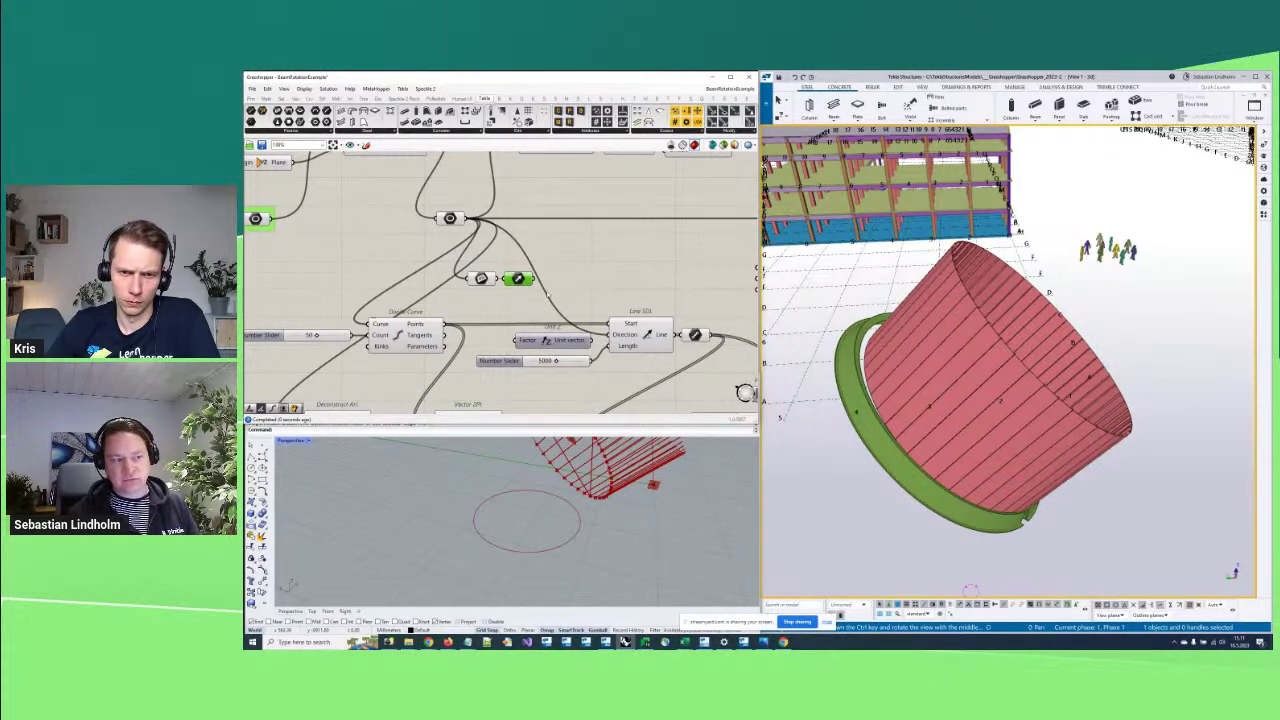
pyautogui.moveTo(547, 292); pyautogui.dragTo(470, 224)
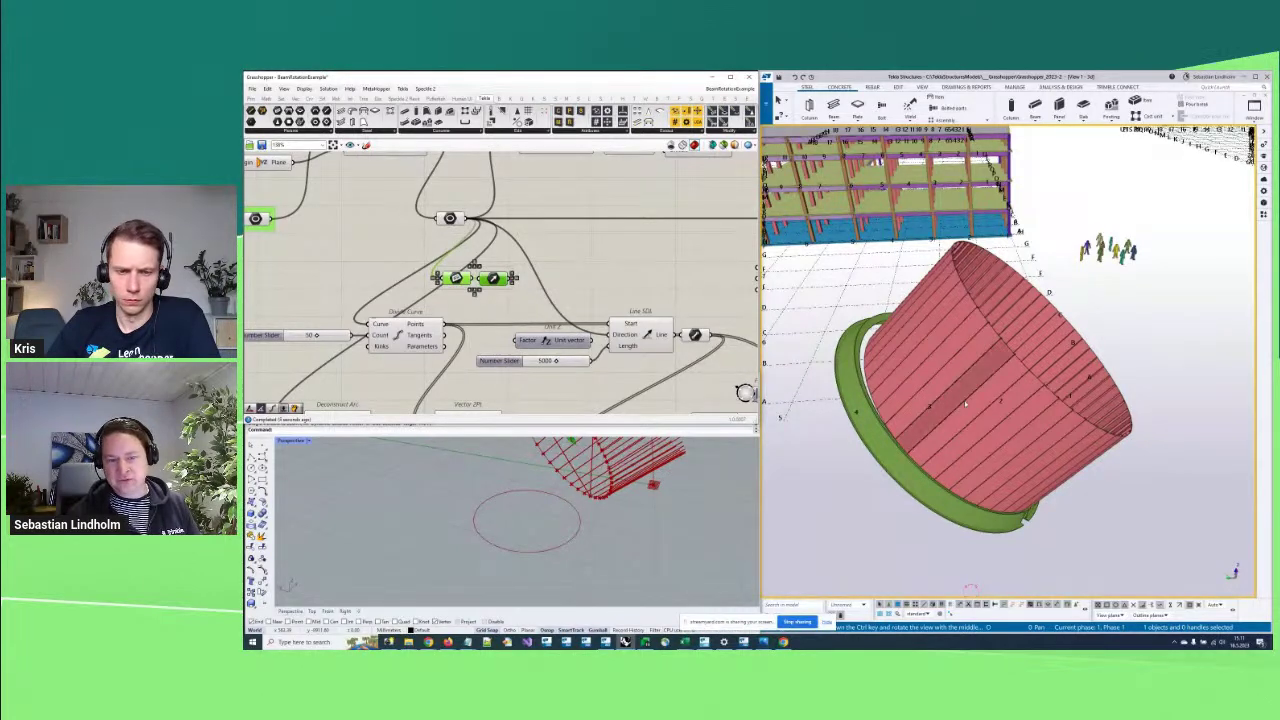
pyautogui.moveTo(615, 258); pyautogui.dragTo(564, 258, button='right')
pyautogui.moveTo(605, 299); pyautogui.dragTo(600, 269, button='right')
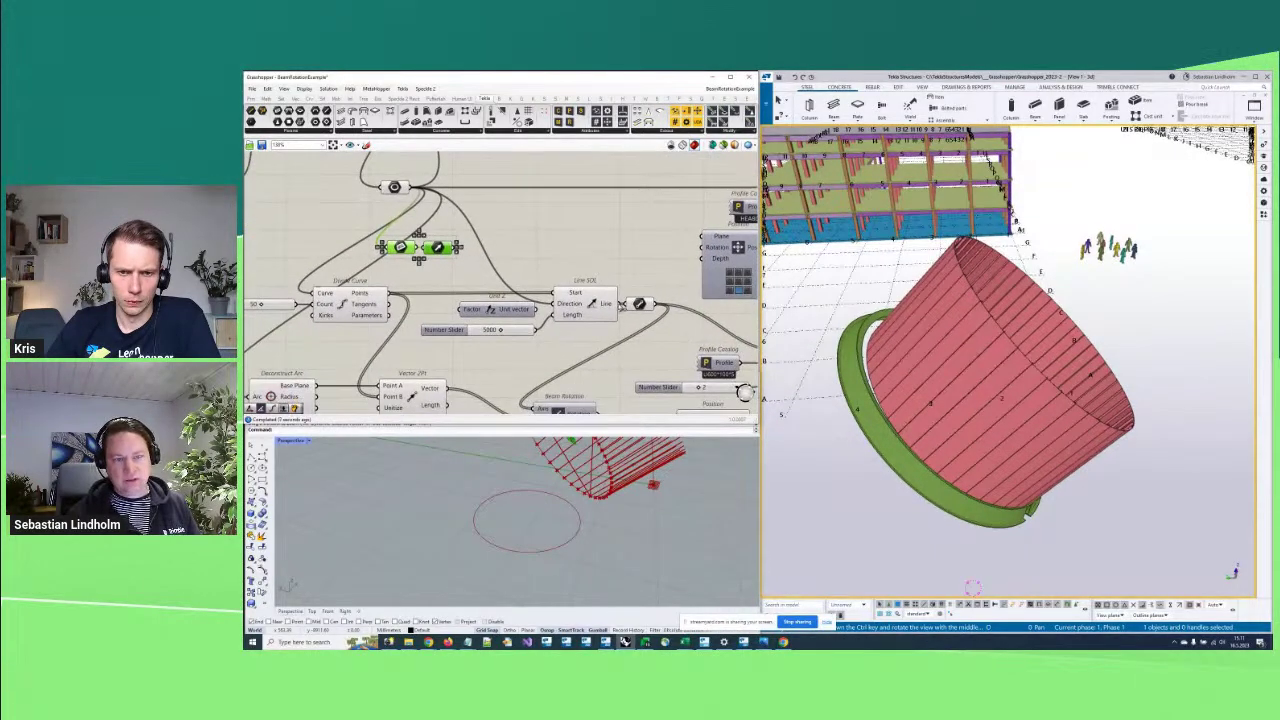
pyautogui.keyDown('ctrl'); pyautogui.moveTo(817, 385); pyautogui.dragTo(946, 388, button='middle'); pyautogui.keyUp('ctrl')
pyautogui.scroll(-3, 440, 220)
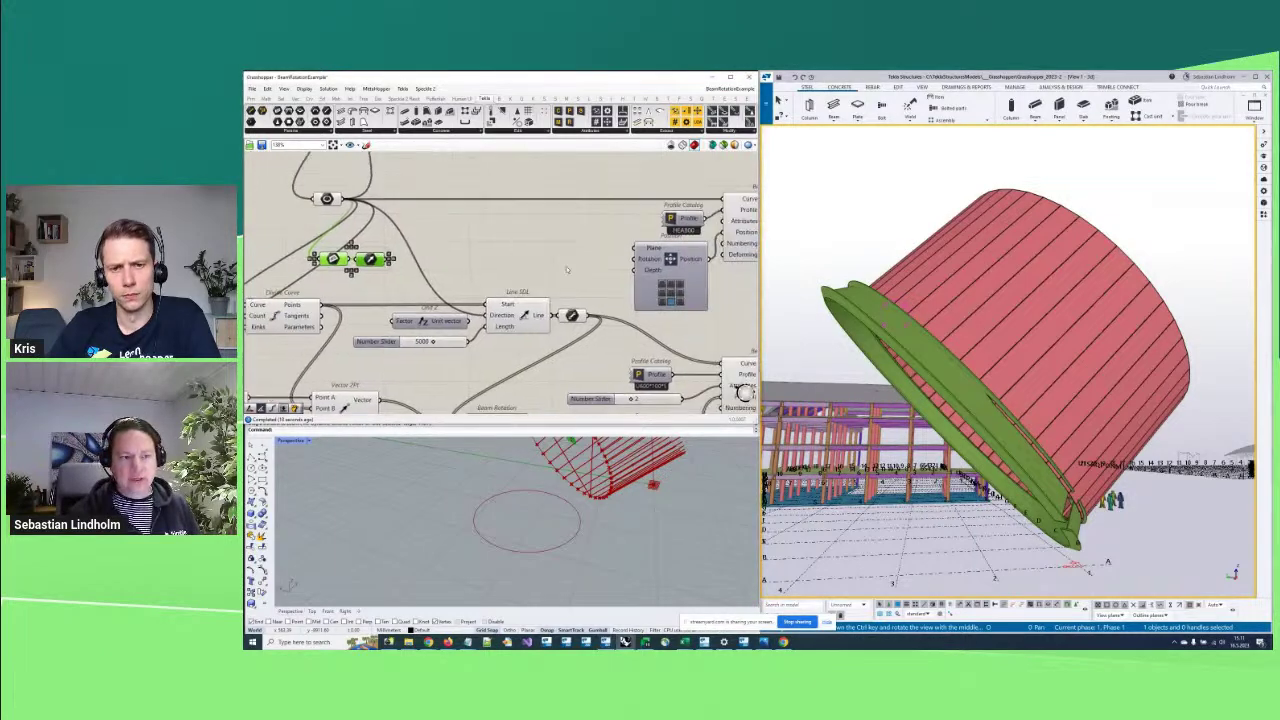
# Copy the Beam Rotation component to the ring beam's branch and feed the plane-derived vector into its Up input
pyautogui.click(540, 360)
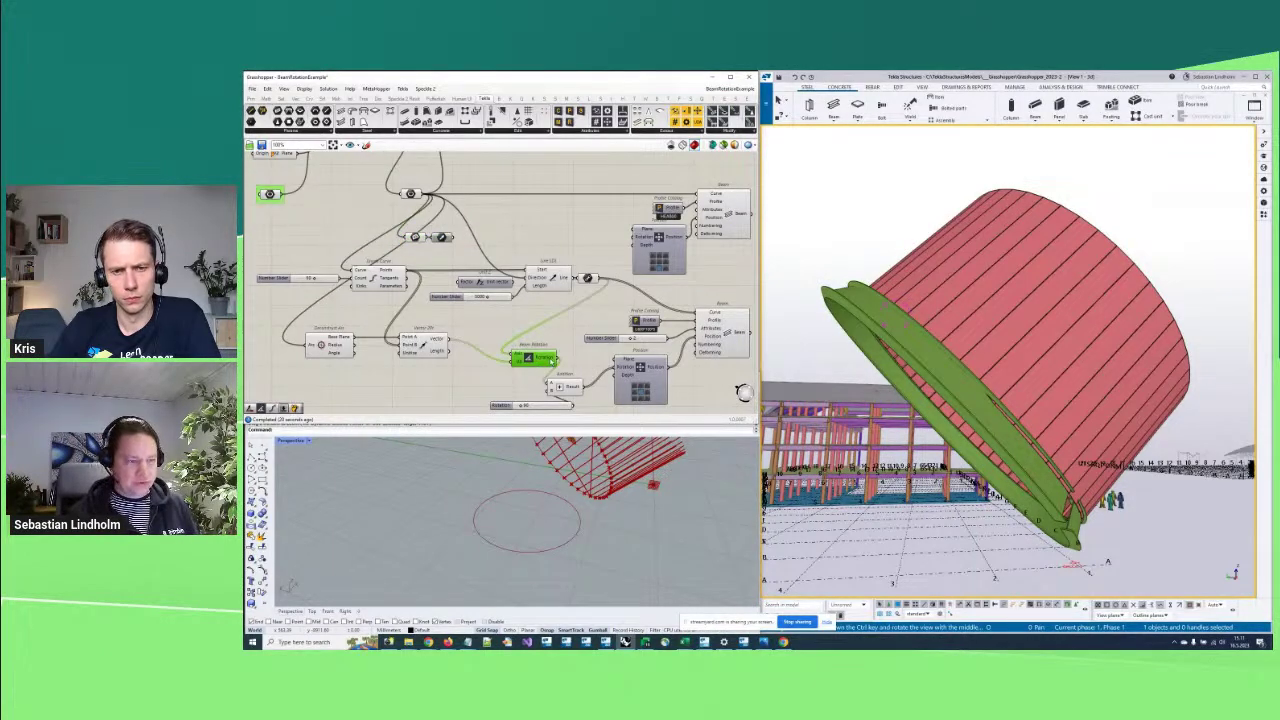
pyautogui.moveTo(546, 366); pyautogui.dragTo(575, 253)
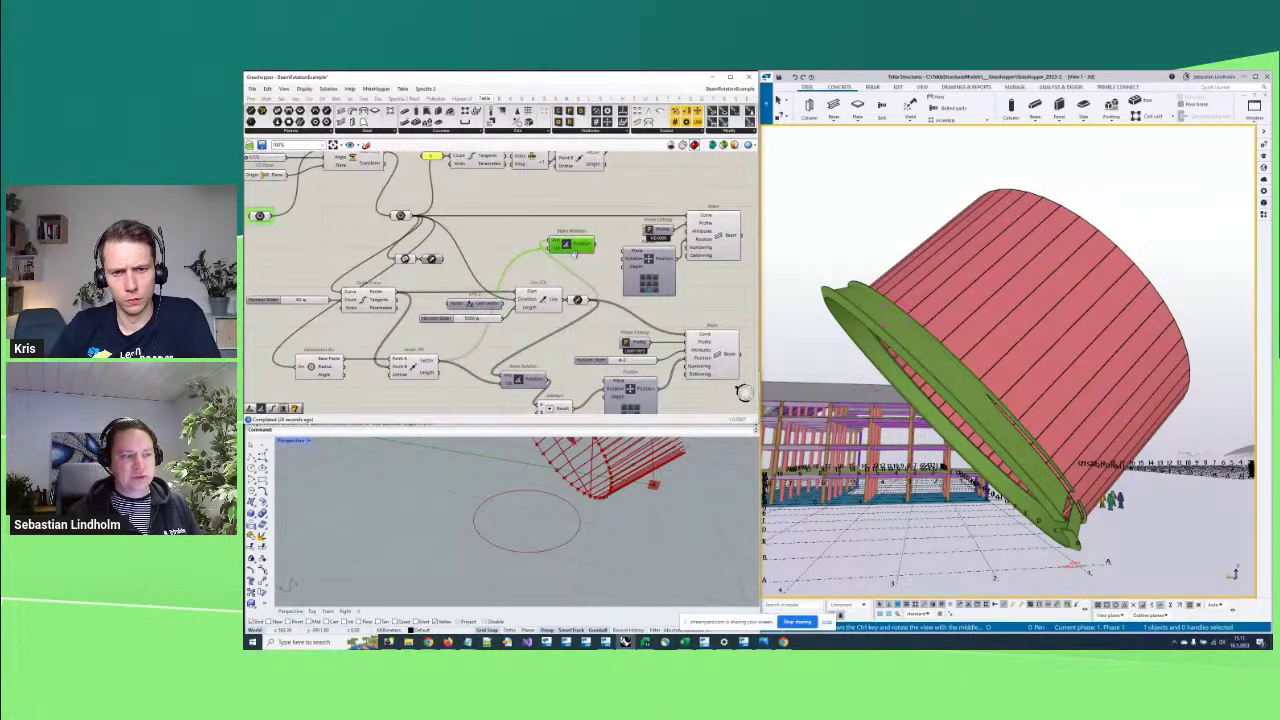
pyautogui.moveTo(574, 253); pyautogui.dragTo(542, 293, button='right')
pyautogui.scroll(1, 542, 293)
pyautogui.click(469, 307)
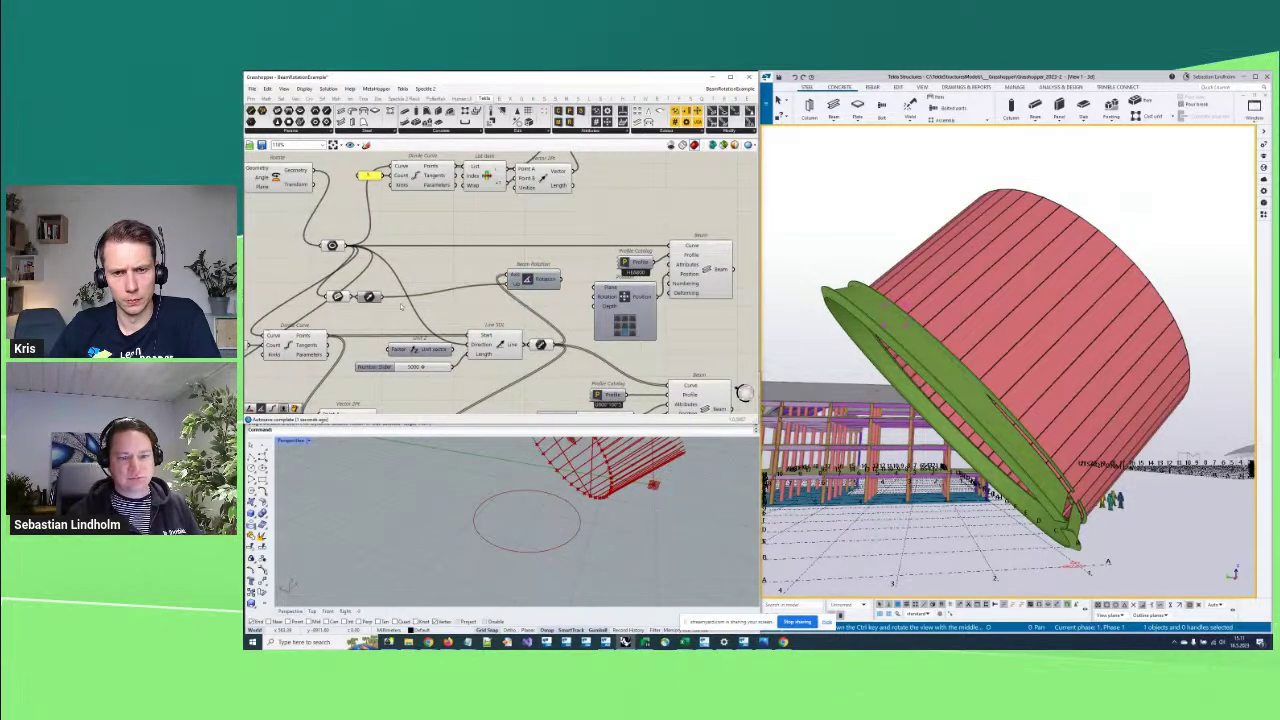
# Examine the tilted ring beam's orientation in Tekla from the side and along its axis
pyautogui.moveTo(1055, 325); pyautogui.dragTo(1035, 337, button='middle')
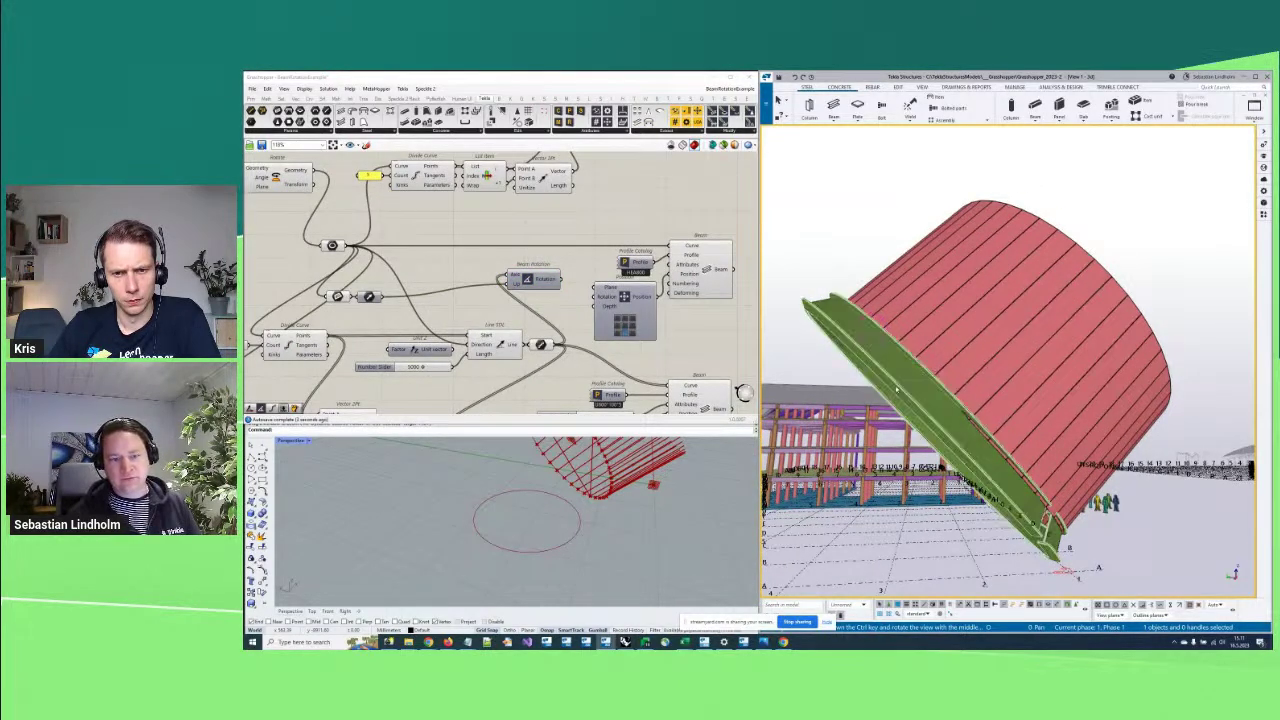
pyautogui.moveTo(588, 271); pyautogui.dragTo(569, 284, button='right')
pyautogui.click(520, 293)
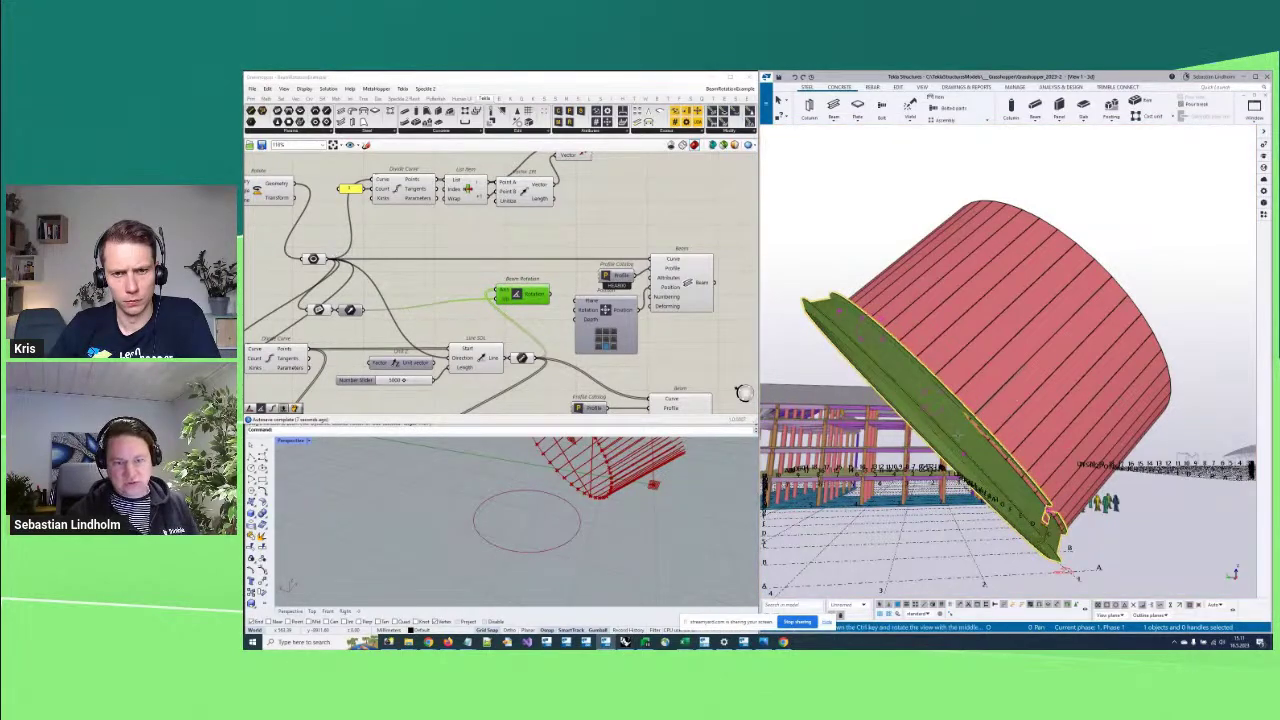
pyautogui.keyDown('ctrl'); pyautogui.moveTo(930, 425); pyautogui.dragTo(956, 481, button='middle'); pyautogui.keyUp('ctrl')
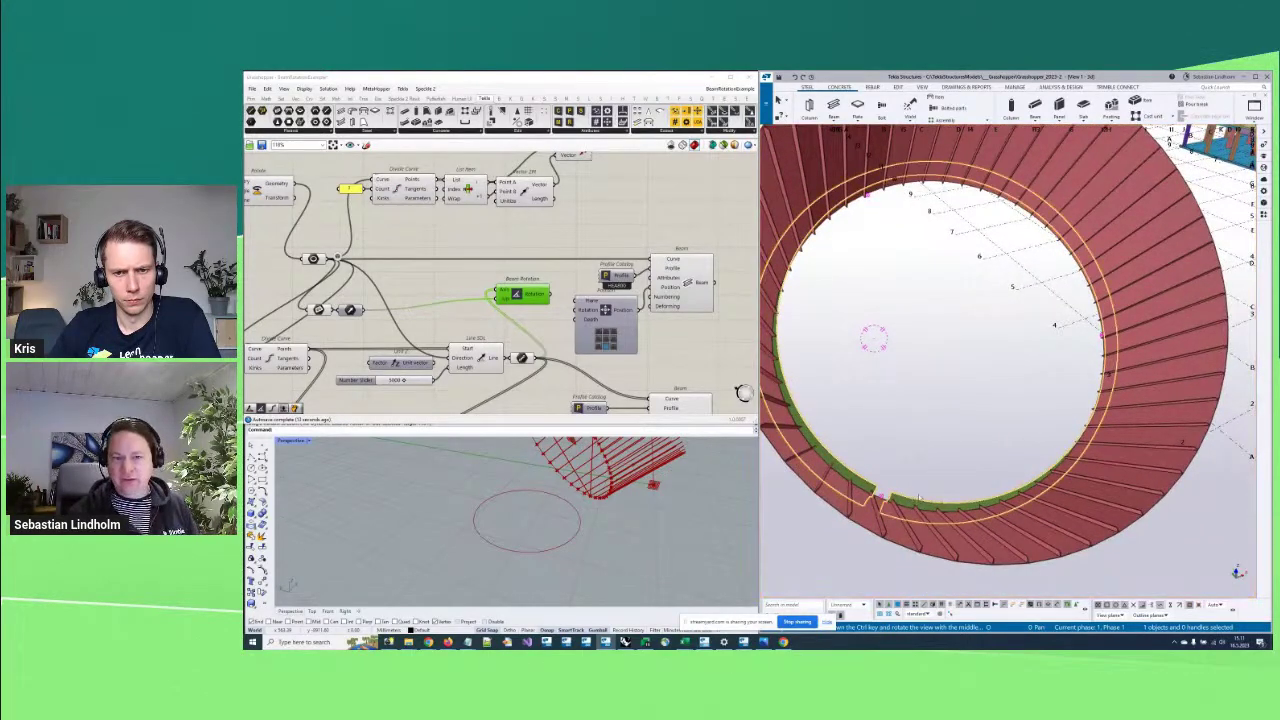
pyautogui.keyDown('ctrl'); pyautogui.moveTo(930, 478); pyautogui.dragTo(924, 466, button='middle'); pyautogui.keyUp('ctrl')
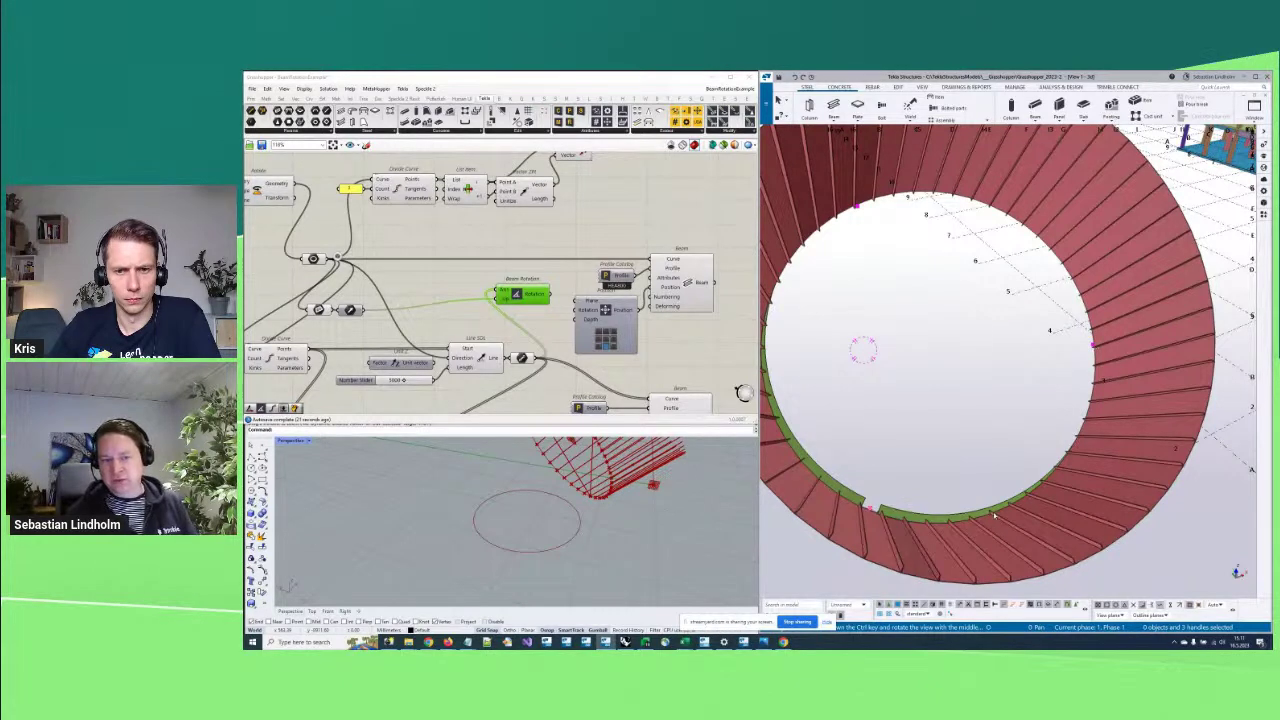
pyautogui.moveTo(1050, 396); pyautogui.dragTo(1049, 395, button='middle')
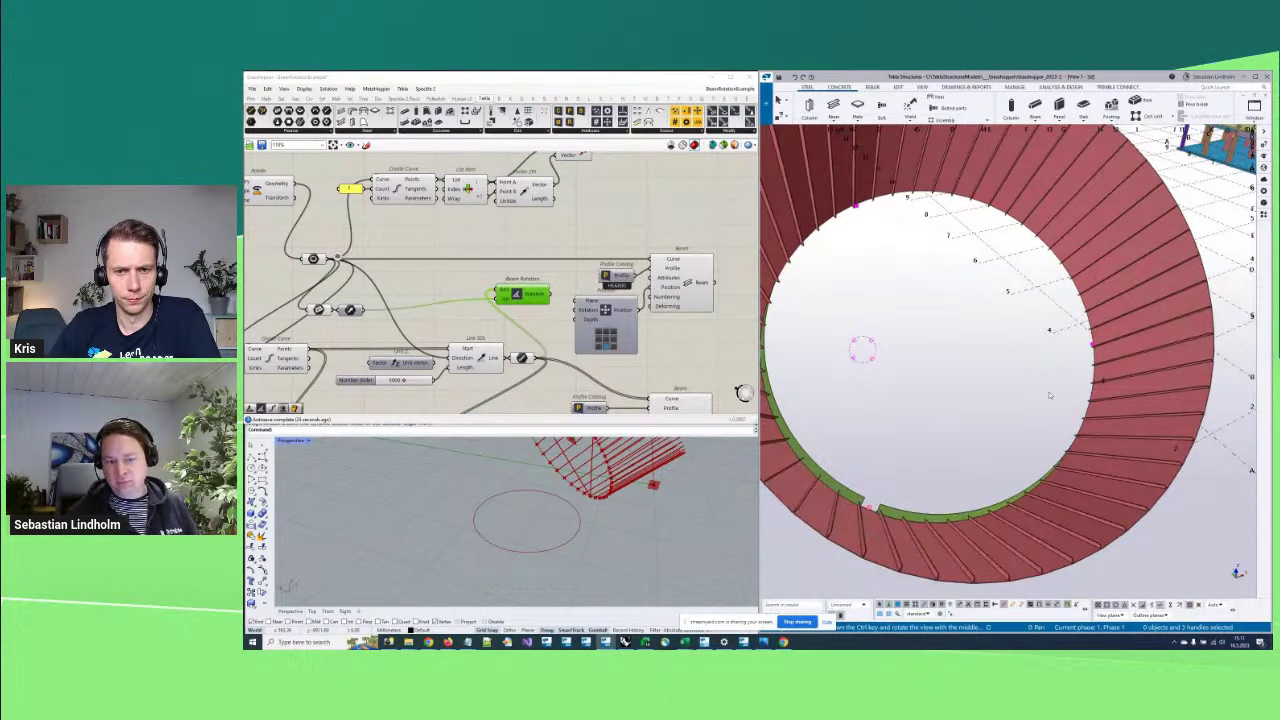
pyautogui.keyDown('ctrl'); pyautogui.moveTo(1045, 396); pyautogui.dragTo(1030, 381, button='middle'); pyautogui.keyUp('ctrl')
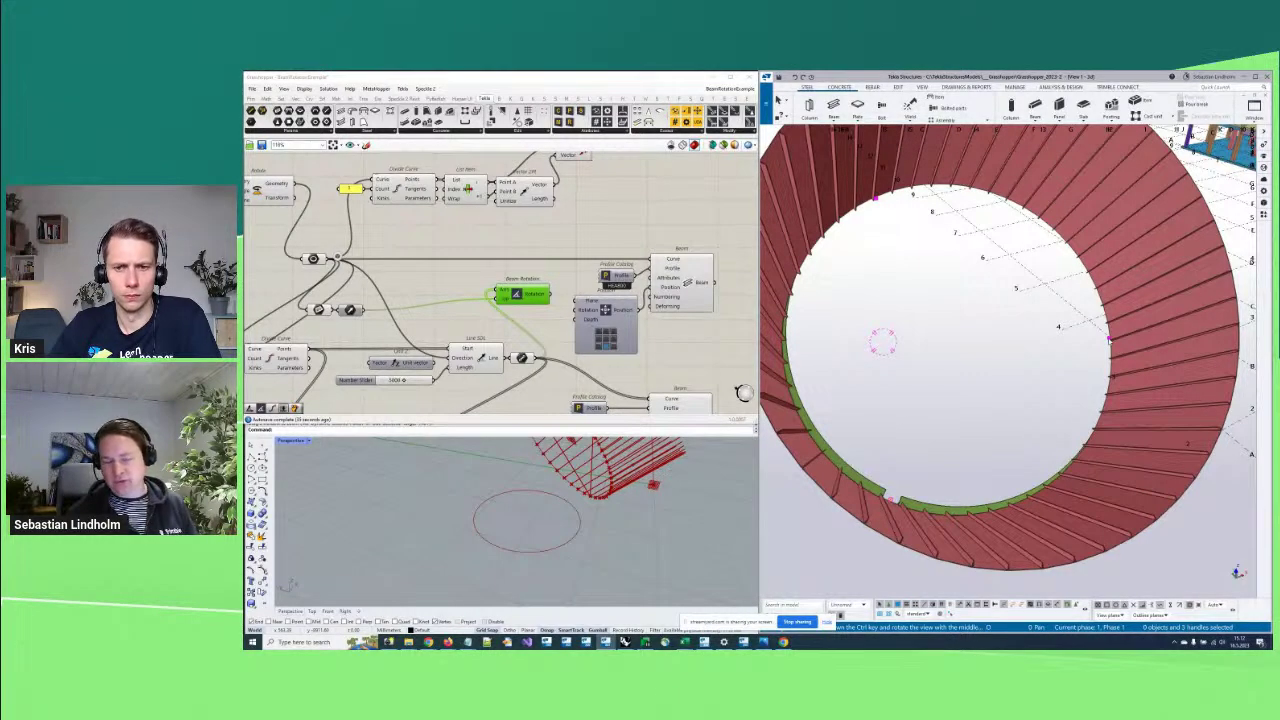
# Examine the ring beam's Beam component, its base curve, and the Divide Curve and Vector 2Pt components against the Rhino preview
pyautogui.moveTo(486, 263); pyautogui.dragTo(460, 310, button='right')
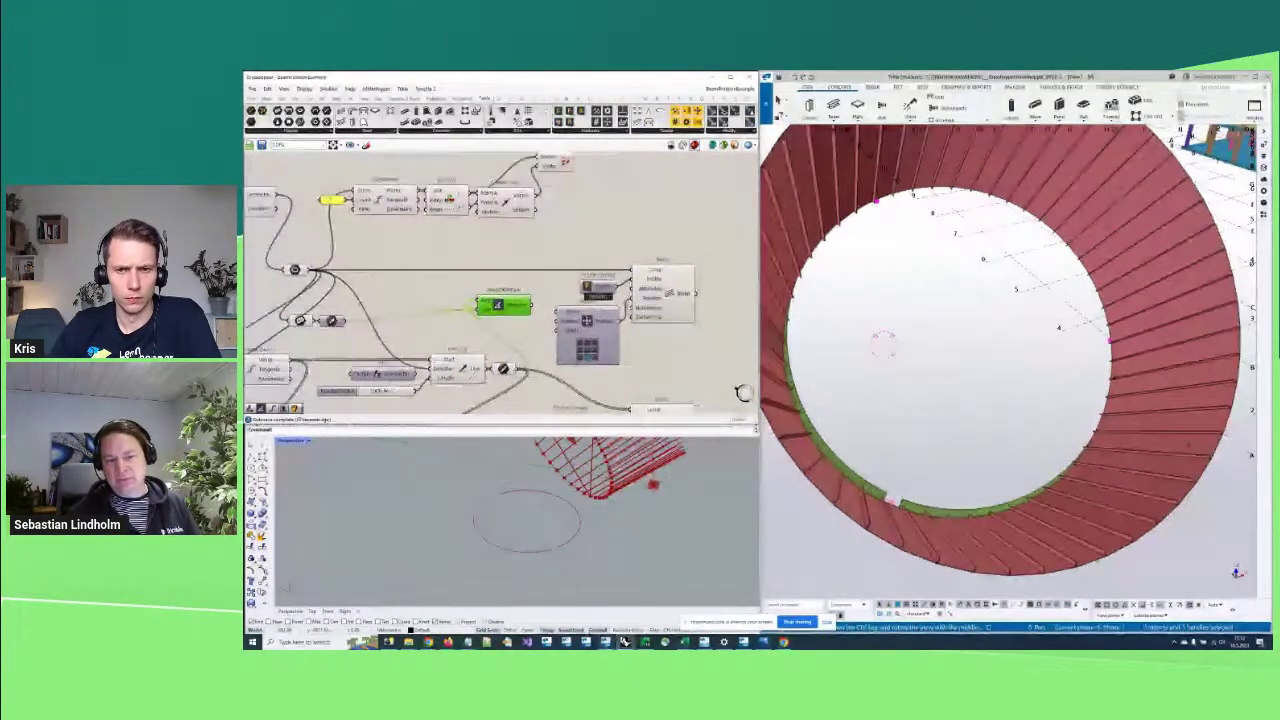
pyautogui.click(669, 293)
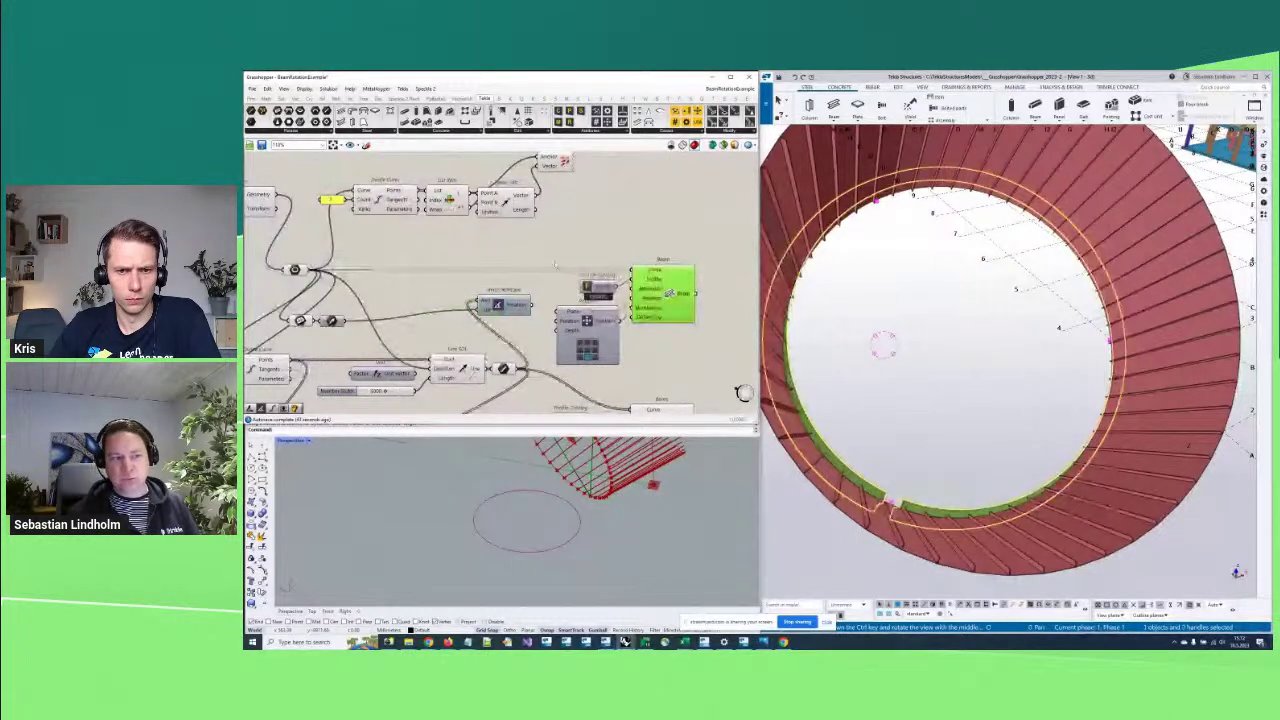
pyautogui.moveTo(448, 229); pyautogui.dragTo(587, 276, button='right')
pyautogui.click(430, 316)
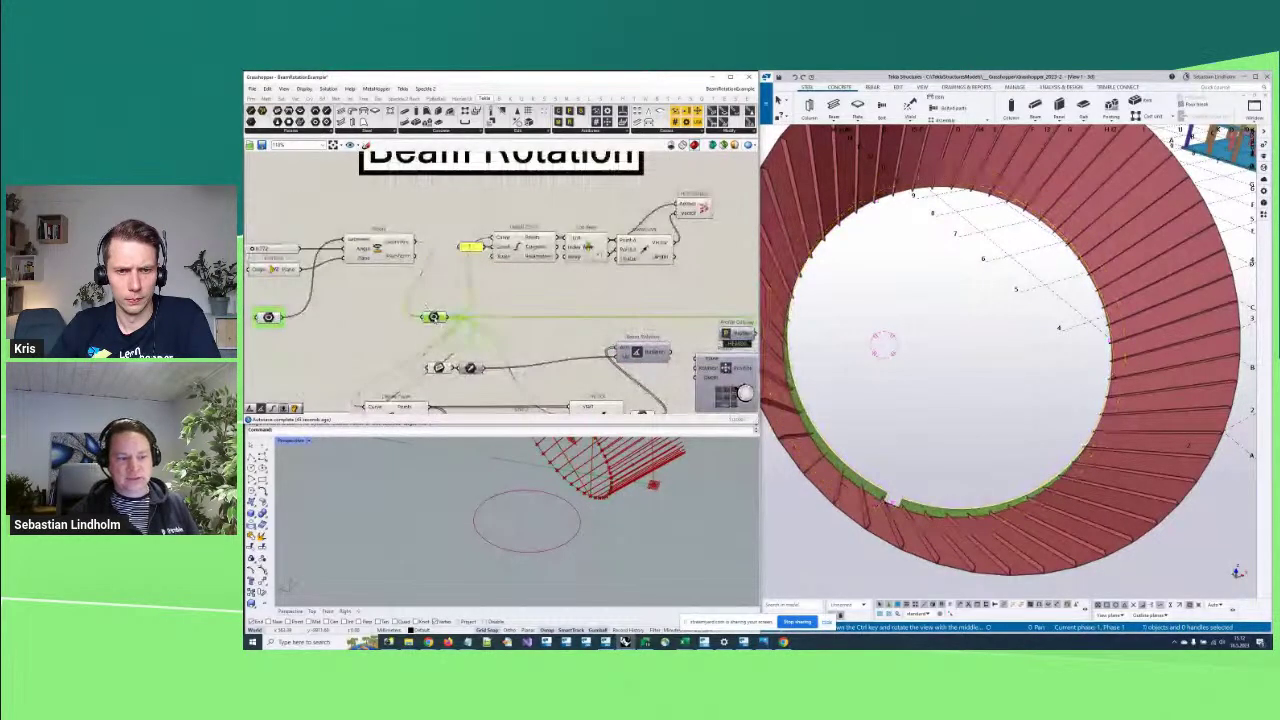
pyautogui.moveTo(540, 500); pyautogui.dragTo(604, 513, button='right')
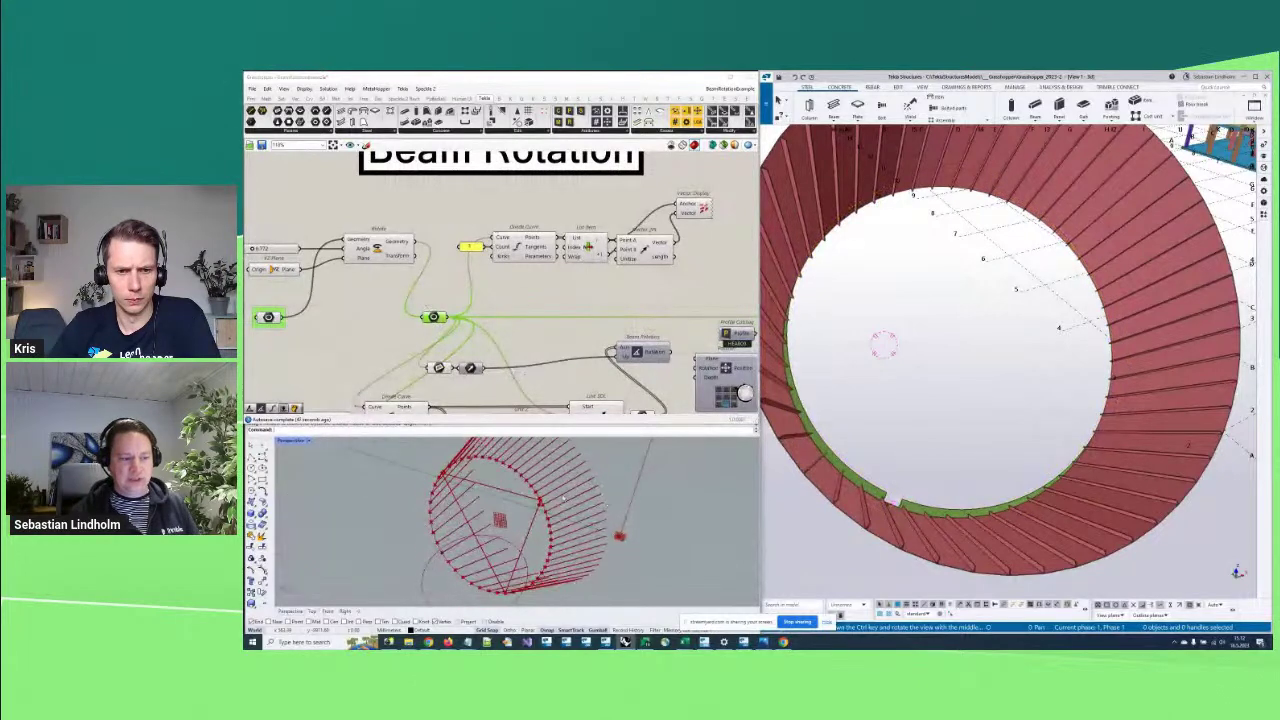
pyautogui.click(516, 238)
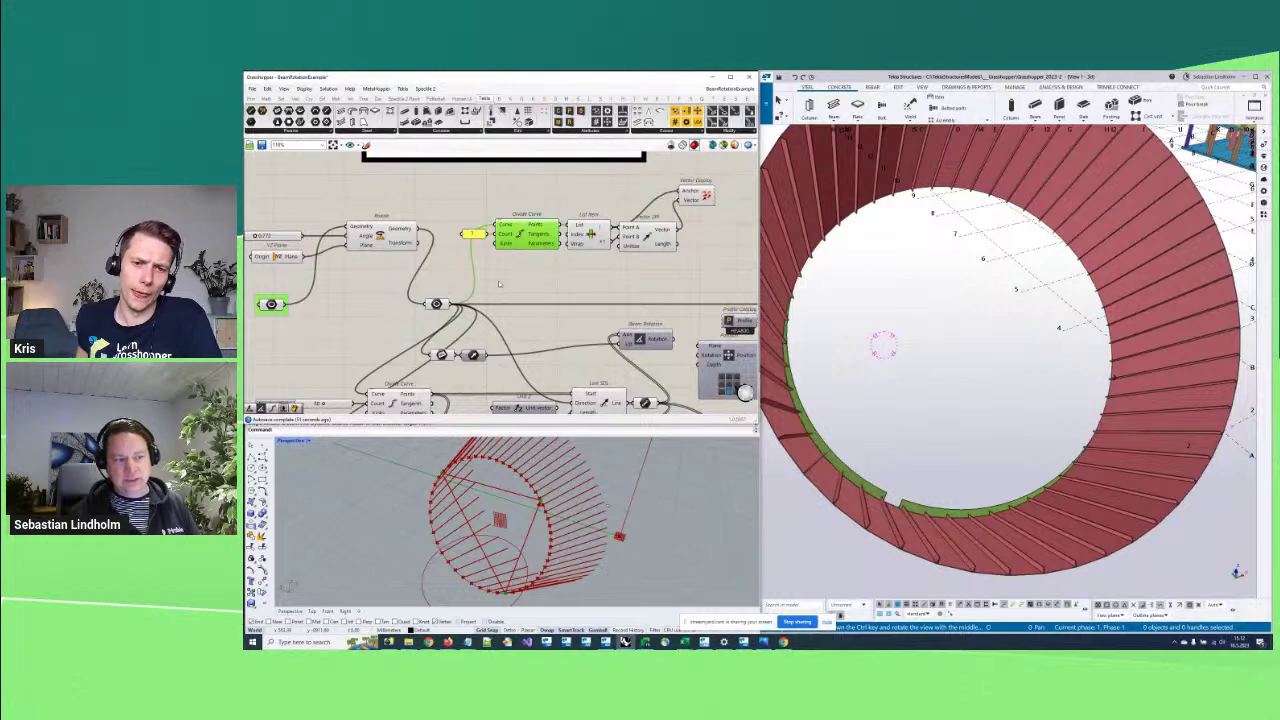
pyautogui.click(648, 236)
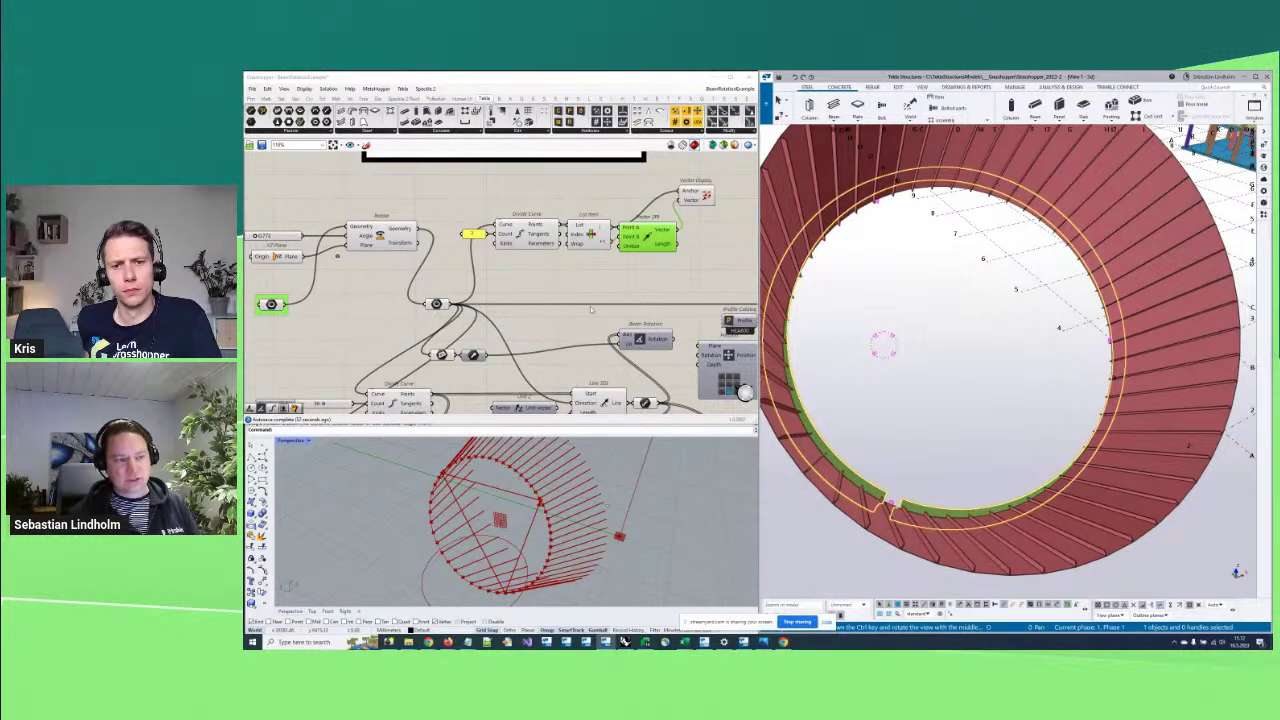
# Inspect the Vector Display component and view its vector on the tilted circle in the Rhino viewport
pyautogui.moveTo(591, 310); pyautogui.dragTo(519, 300, button='right')
pyautogui.scroll(1, 584, 212)
pyautogui.click(632, 181)
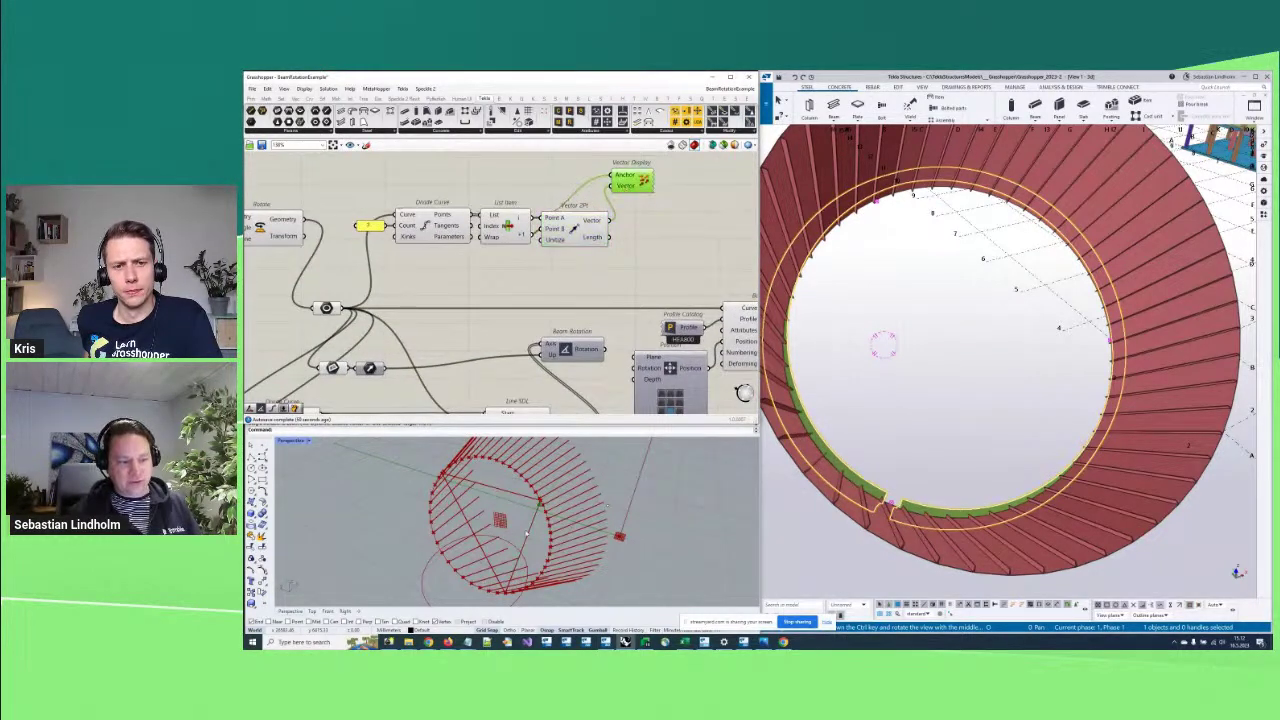
pyautogui.moveTo(526, 533); pyautogui.dragTo(452, 524, button='right')
pyautogui.scroll(8, 372, 548)
pyautogui.scroll(-8, 356, 550)
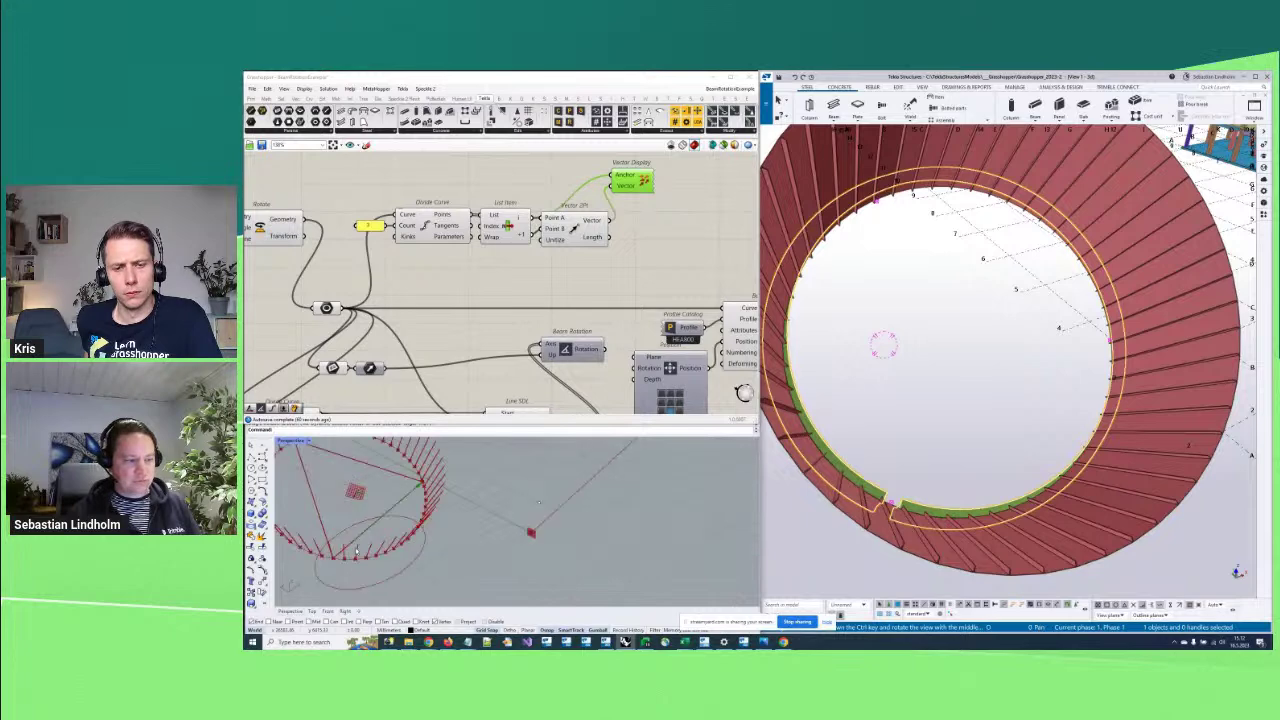
pyautogui.moveTo(356, 550); pyautogui.dragTo(489, 542, button='right')
pyautogui.scroll(-8, 384, 542)
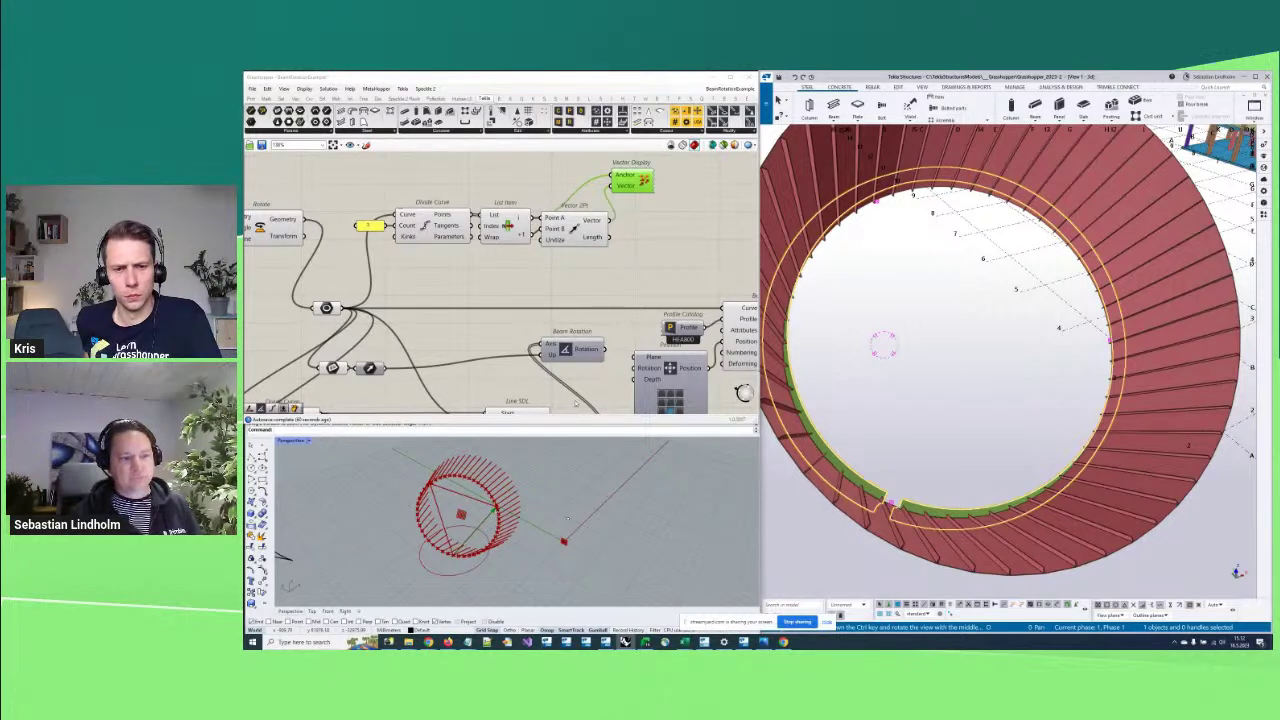
pyautogui.moveTo(627, 283); pyautogui.dragTo(620, 264, button='right')
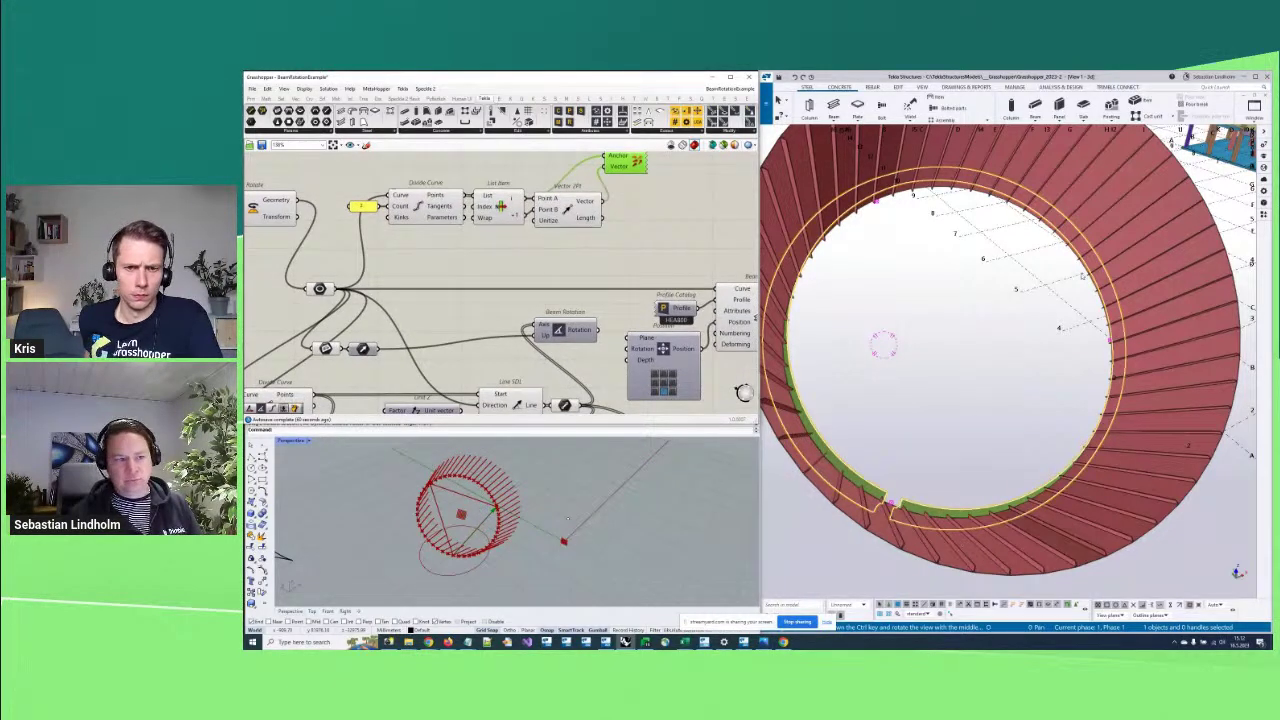
# Connect the Vector output of Vector 2Pt to the Axis input of the ring beam's Beam Rotation component
pyautogui.moveTo(603, 201); pyautogui.dragTo(545, 331)
pyautogui.moveTo(610, 331); pyautogui.dragTo(557, 323, button='right')
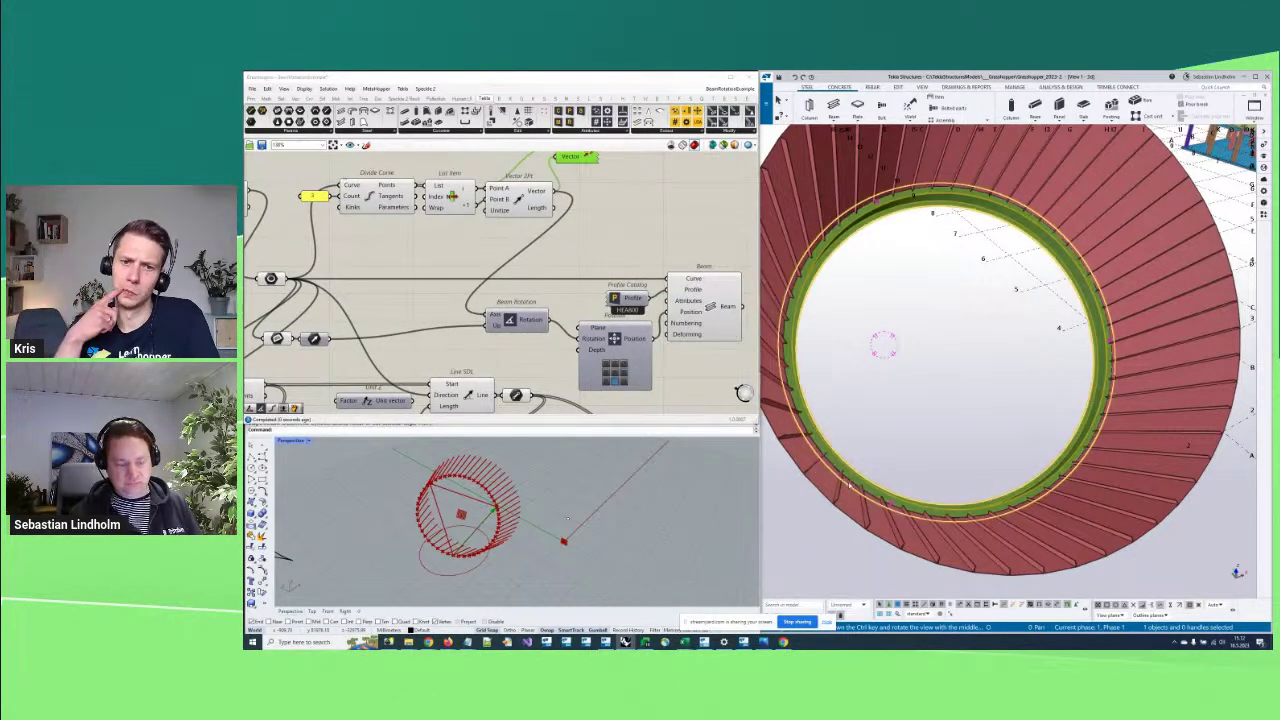
pyautogui.keyDown('ctrl'); pyautogui.moveTo(890, 470); pyautogui.dragTo(966, 425, button='middle'); pyautogui.keyUp('ctrl')
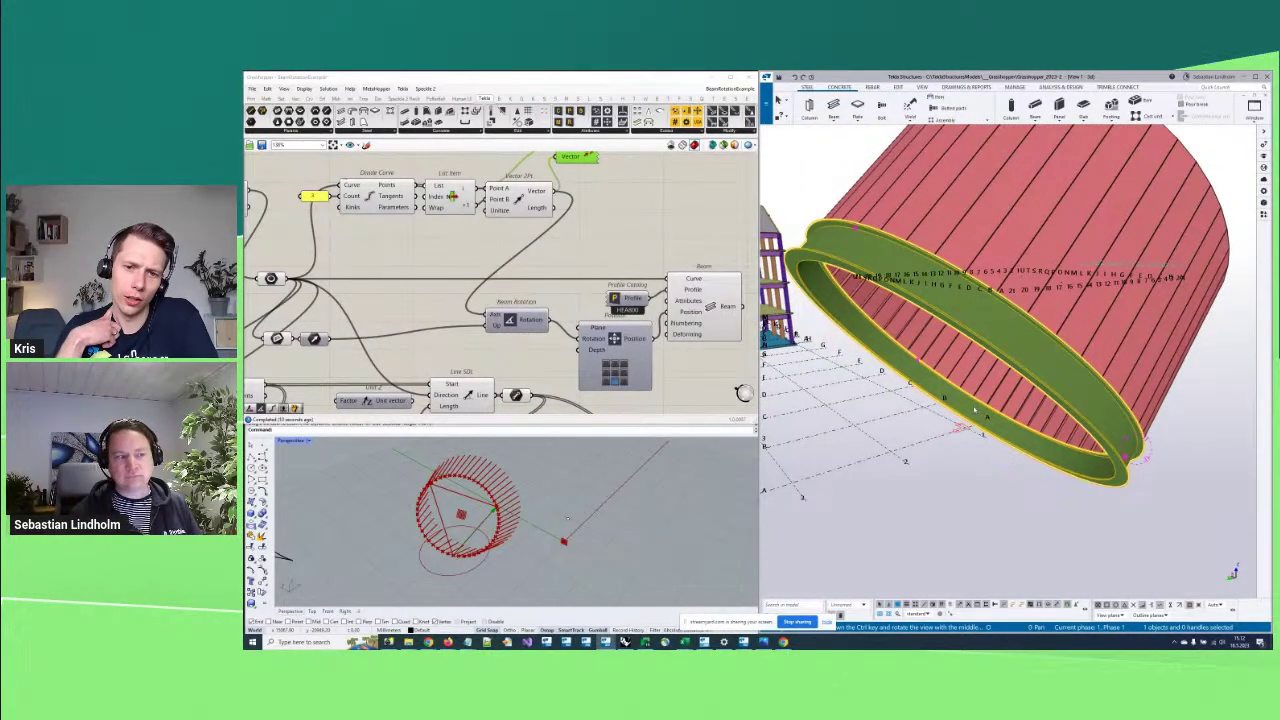
# Trace the Divide Curve, List Item and Vector 2Pt chain and the ring beam's Beam component against the Rhino preview
pyautogui.moveTo(422, 248); pyautogui.dragTo(446, 256, button='right')
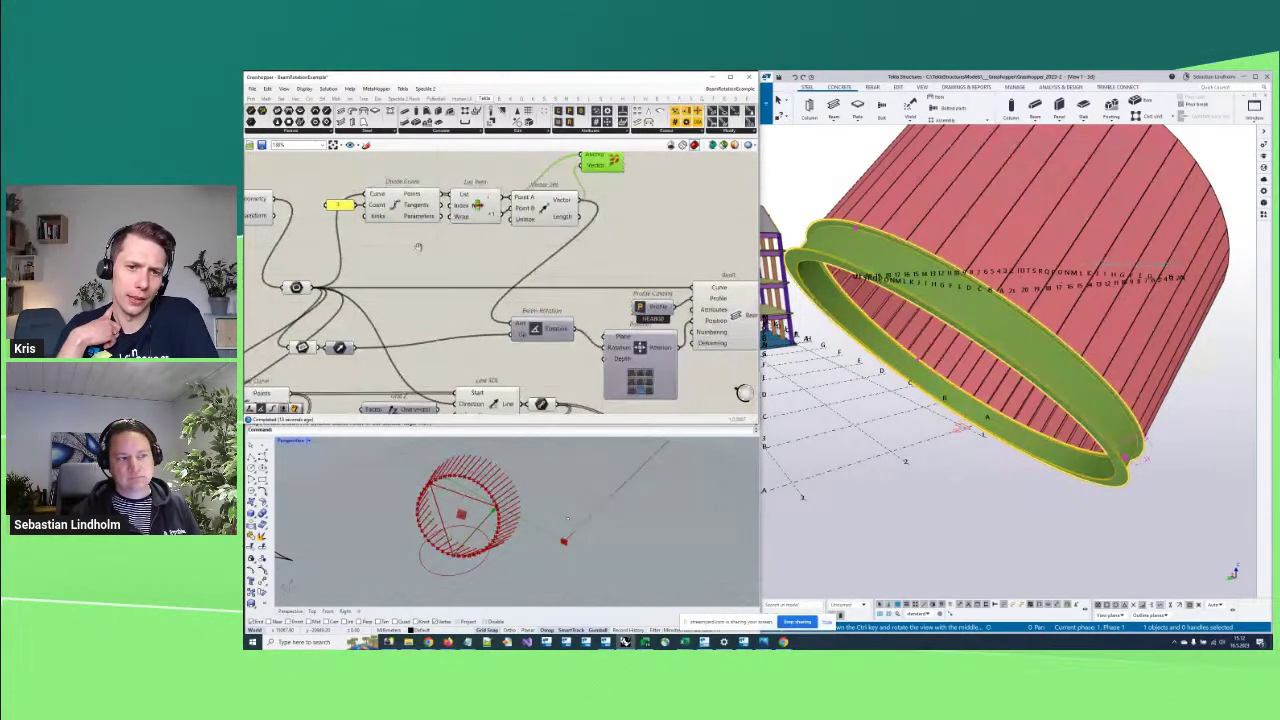
pyautogui.moveTo(418, 250)
pyautogui.mouseDown(button='right')
pyautogui.moveTo(437, 263)
pyautogui.moveTo(440, 243)
pyautogui.mouseUp(button='right')
pyautogui.click(416, 229)
pyautogui.scroll(3, 440, 243)
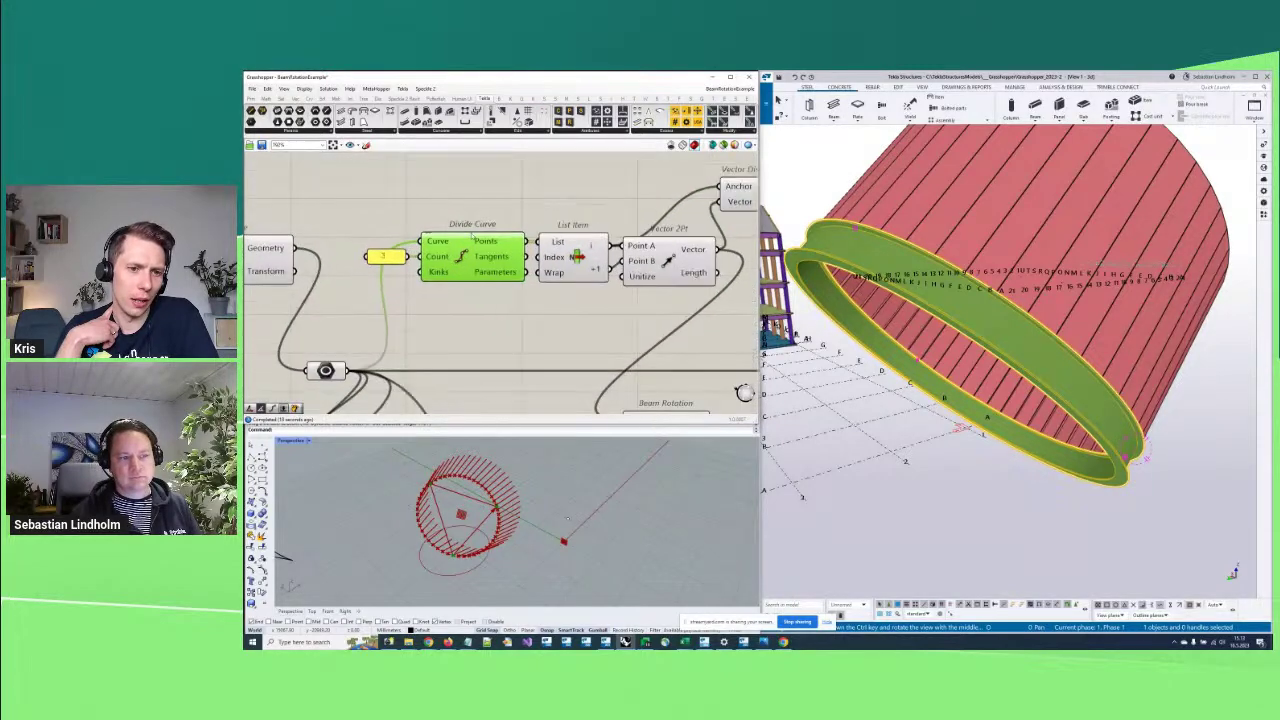
pyautogui.moveTo(556, 330); pyautogui.dragTo(500, 292, button='right')
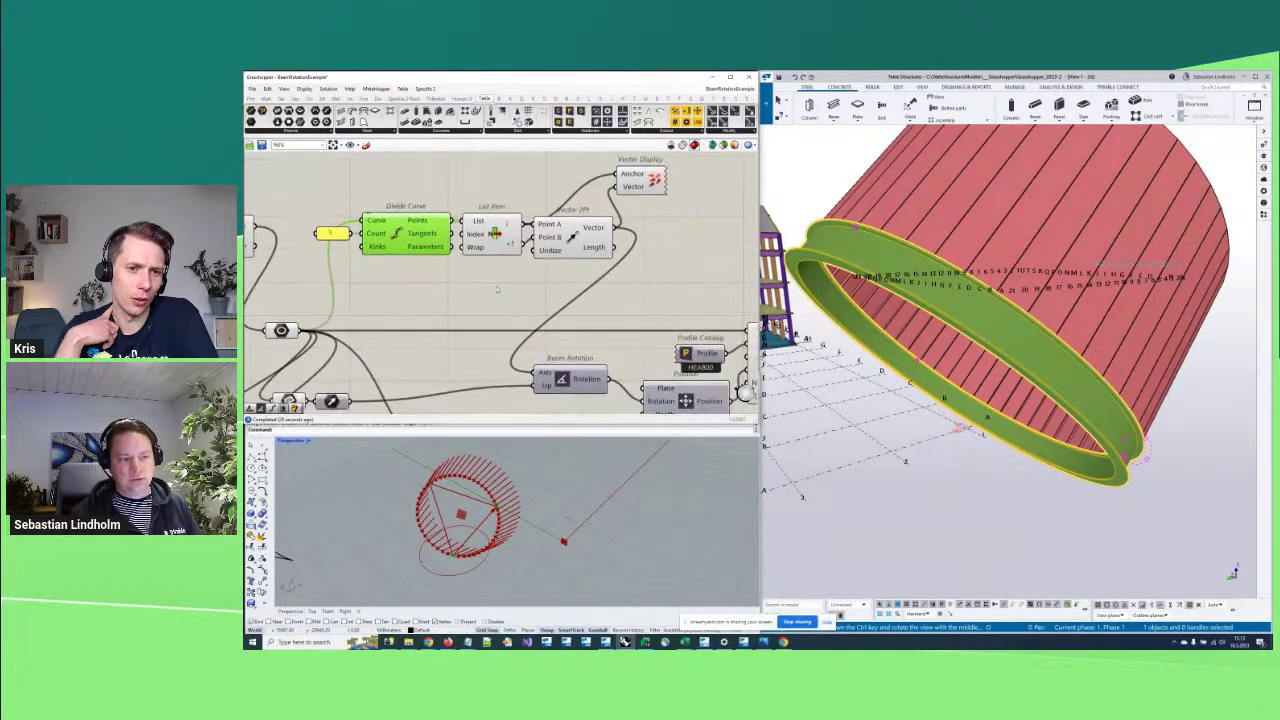
pyautogui.scroll(-1, 500, 292)
pyautogui.moveTo(653, 299)
pyautogui.mouseDown(button='right')
pyautogui.moveTo(618, 299)
pyautogui.moveTo(649, 303)
pyautogui.mouseUp(button='right')
pyautogui.keyDown('ctrl'); pyautogui.moveTo(1047, 356); pyautogui.dragTo(858, 442, button='middle'); pyautogui.keyUp('ctrl')
pyautogui.moveTo(367, 328); pyautogui.dragTo(389, 291, button='right')
pyautogui.click(375, 308)
pyautogui.moveTo(728, 302); pyautogui.dragTo(575, 304, button='right')
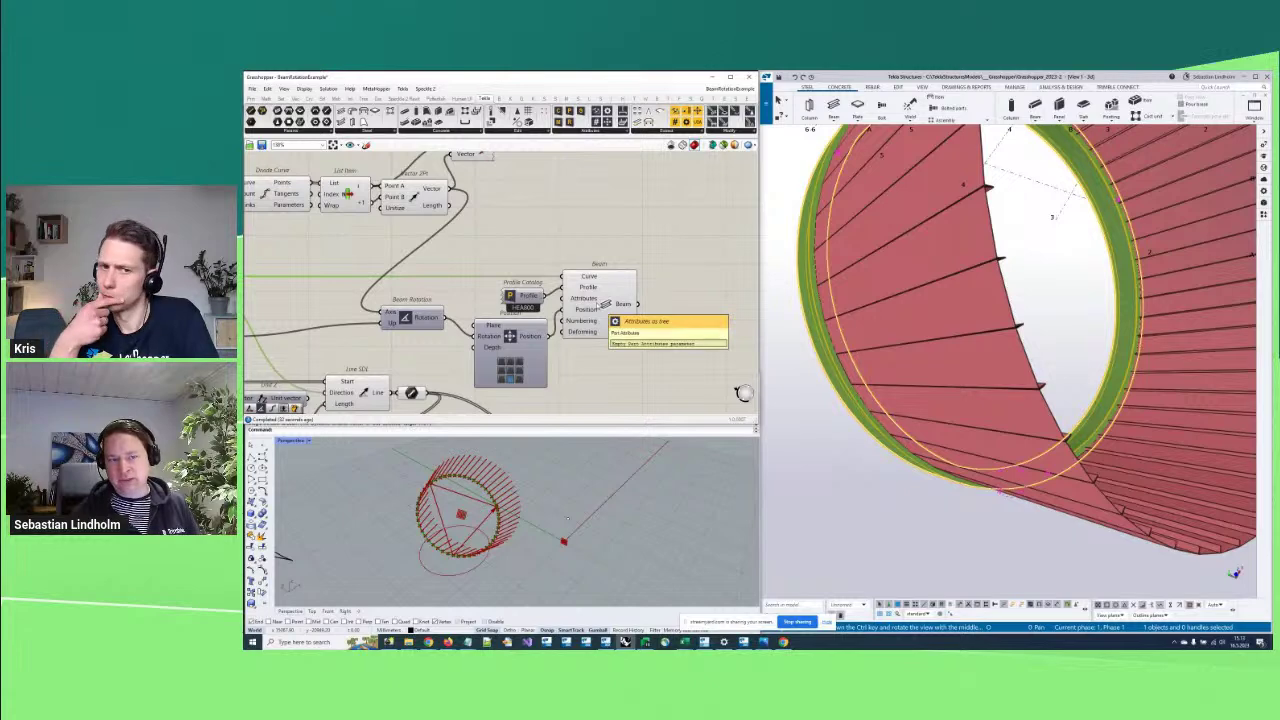
pyautogui.click(604, 294)
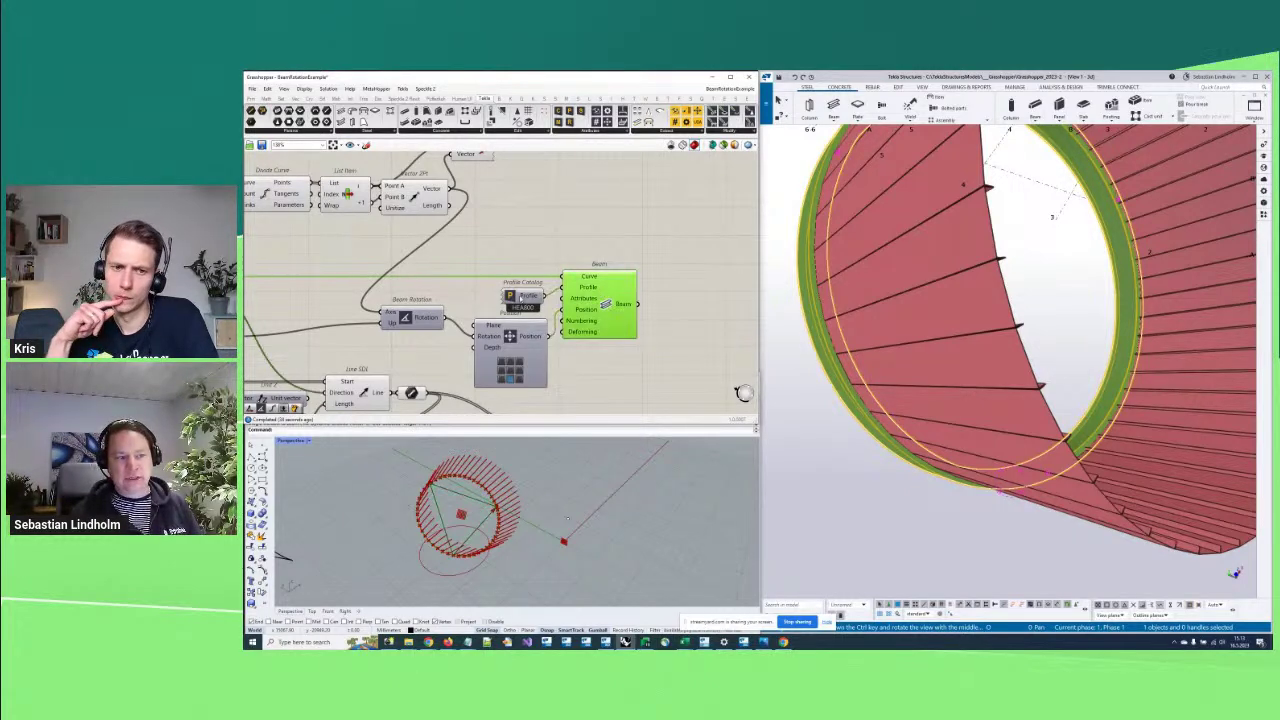
pyautogui.moveTo(642, 290); pyautogui.dragTo(674, 292, button='right')
# Examine the ring beam's orientation relative to the circle of beams in the Tekla model from several angles
pyautogui.click(960, 366)
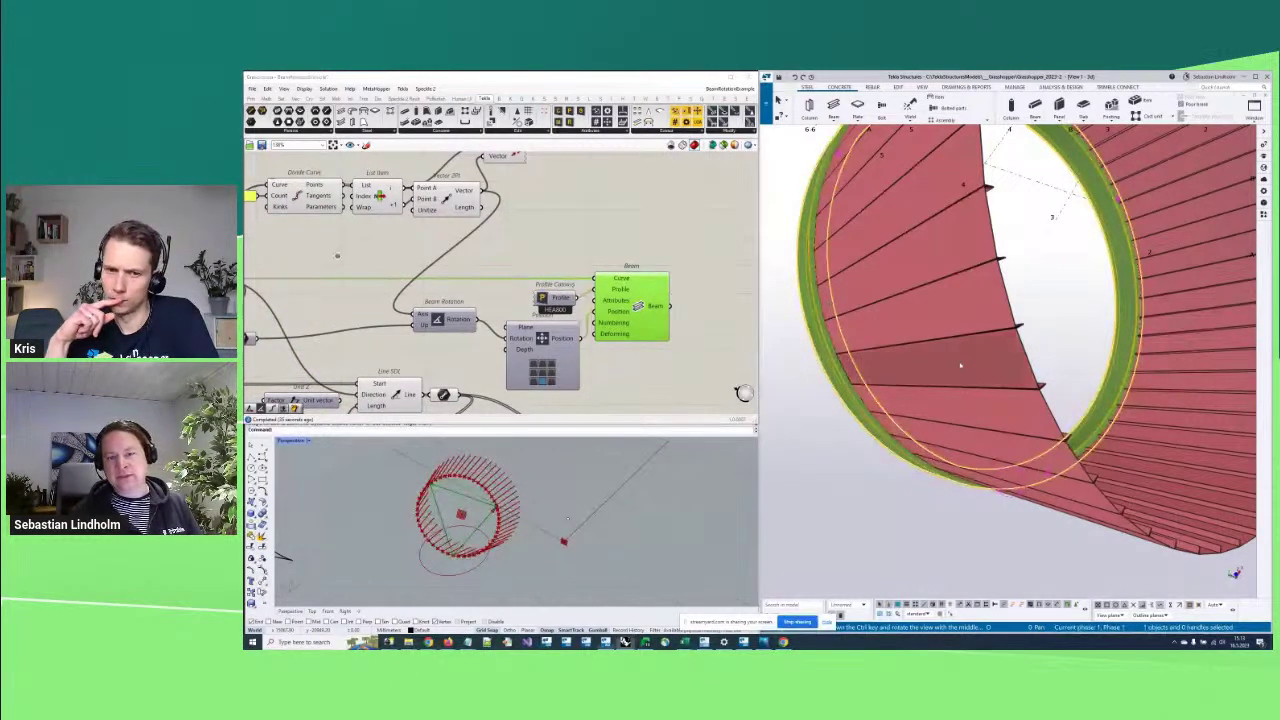
pyautogui.keyDown('ctrl'); pyautogui.moveTo(960, 366); pyautogui.dragTo(1145, 269, button='middle'); pyautogui.keyUp('ctrl')
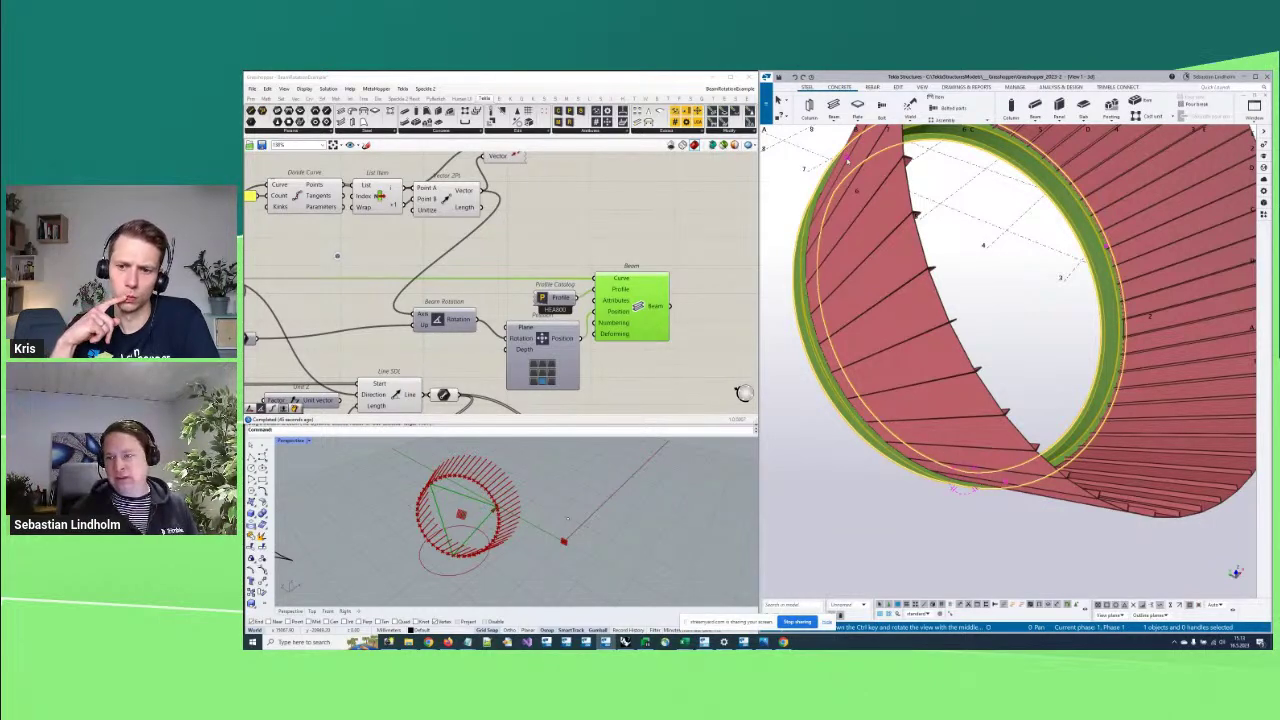
pyautogui.keyDown('ctrl'); pyautogui.moveTo(1062, 277); pyautogui.dragTo(998, 252, button='middle'); pyautogui.keyUp('ctrl')
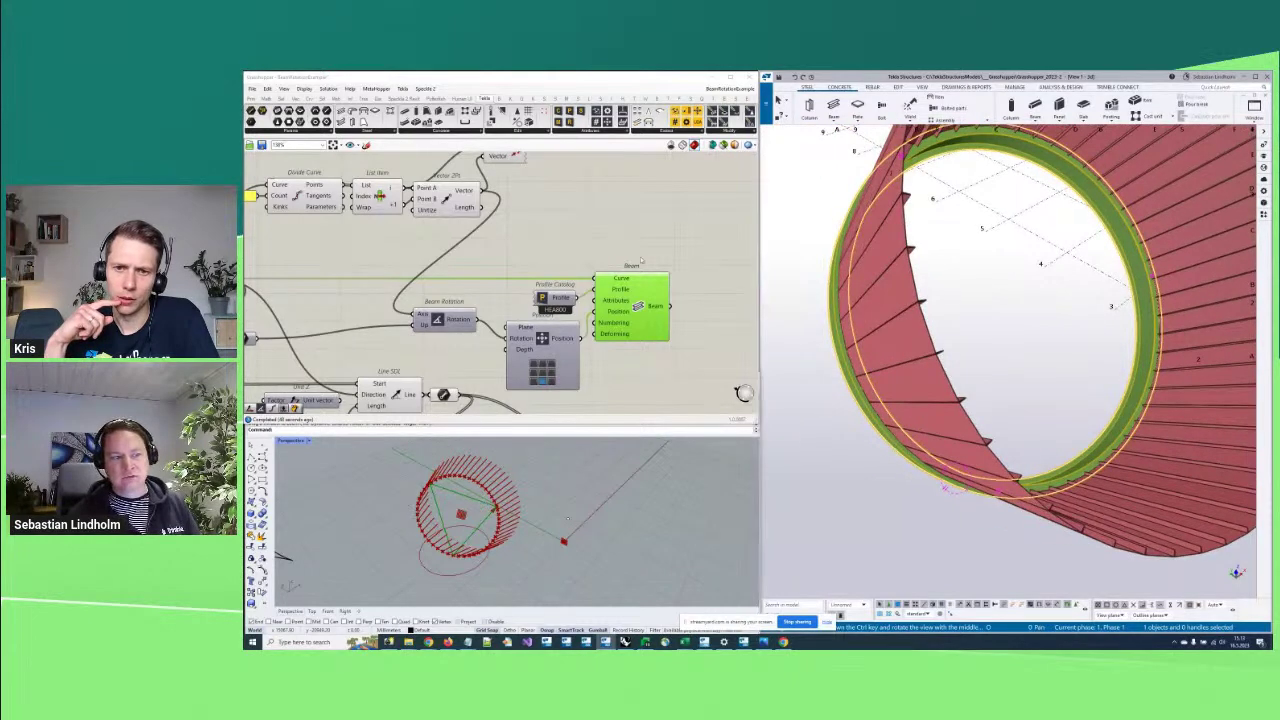
pyautogui.moveTo(613, 222); pyautogui.dragTo(661, 246, button='right')
pyautogui.keyDown('ctrl'); pyautogui.moveTo(970, 300); pyautogui.dragTo(1007, 392, button='middle'); pyautogui.keyUp('ctrl')
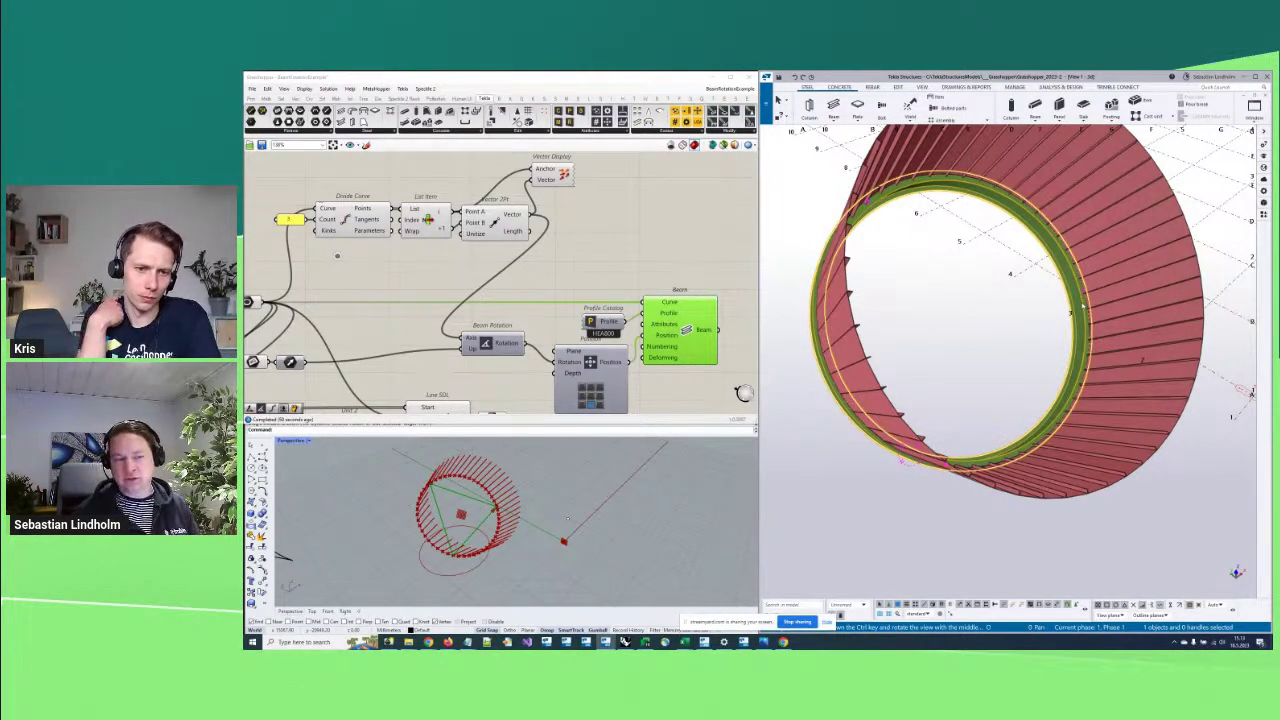
pyautogui.moveTo(601, 266); pyautogui.dragTo(665, 259, button='right')
pyautogui.scroll(-2, 665, 259)
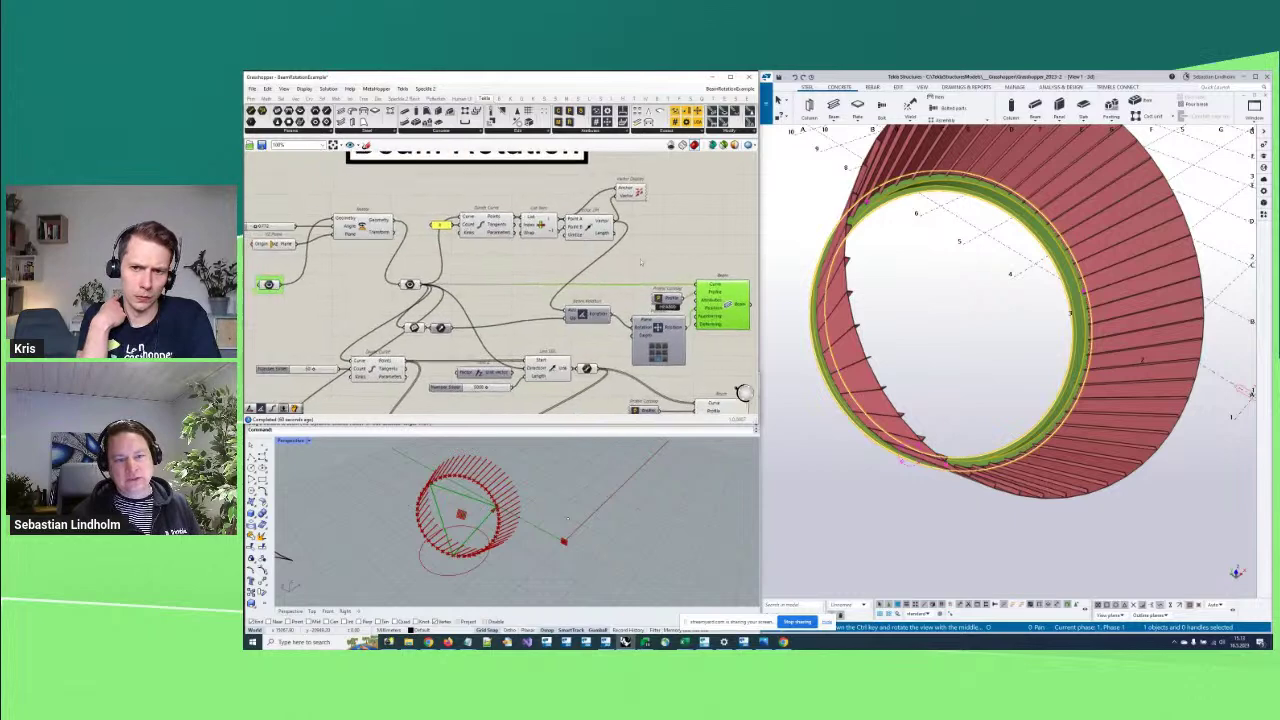
pyautogui.keyDown('ctrl'); pyautogui.moveTo(968, 392); pyautogui.dragTo(900, 430, button='middle'); pyautogui.keyUp('ctrl')
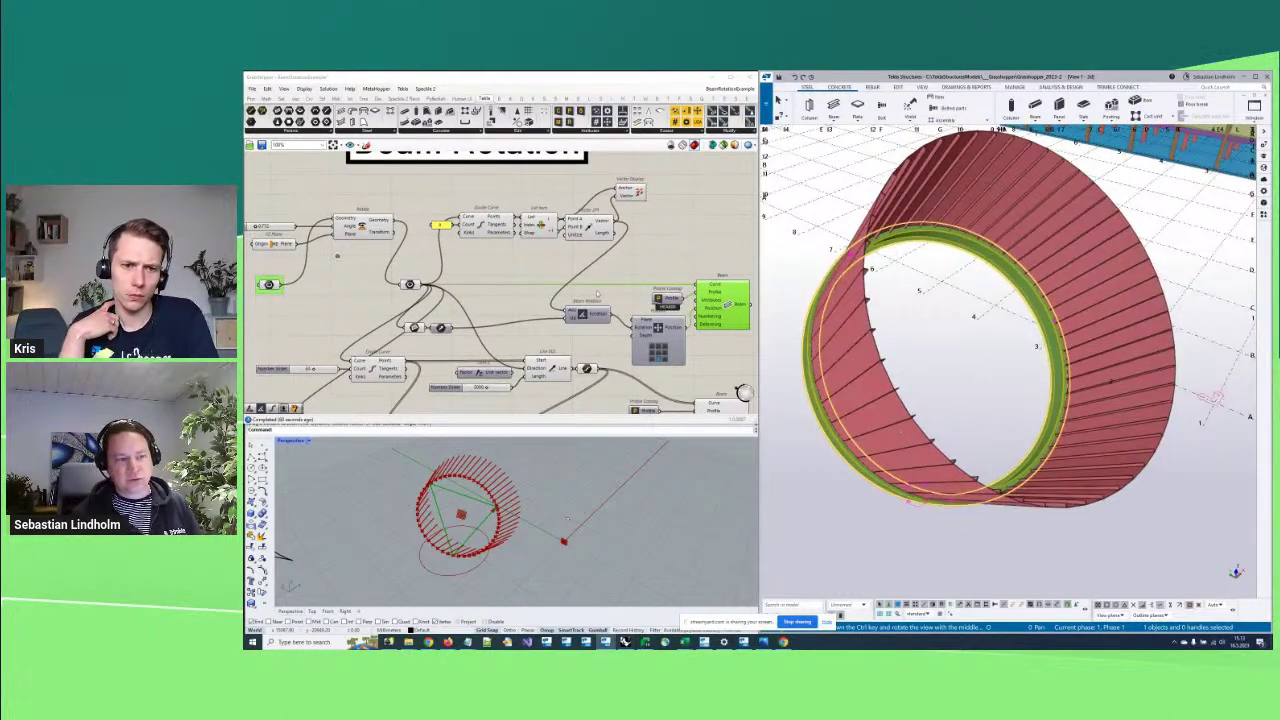
# Inspect the ring beam's Beam Rotation component and its incoming connections, and check the ring beam from the side in Tekla
pyautogui.scroll(3, 600, 316)
pyautogui.click(612, 318)
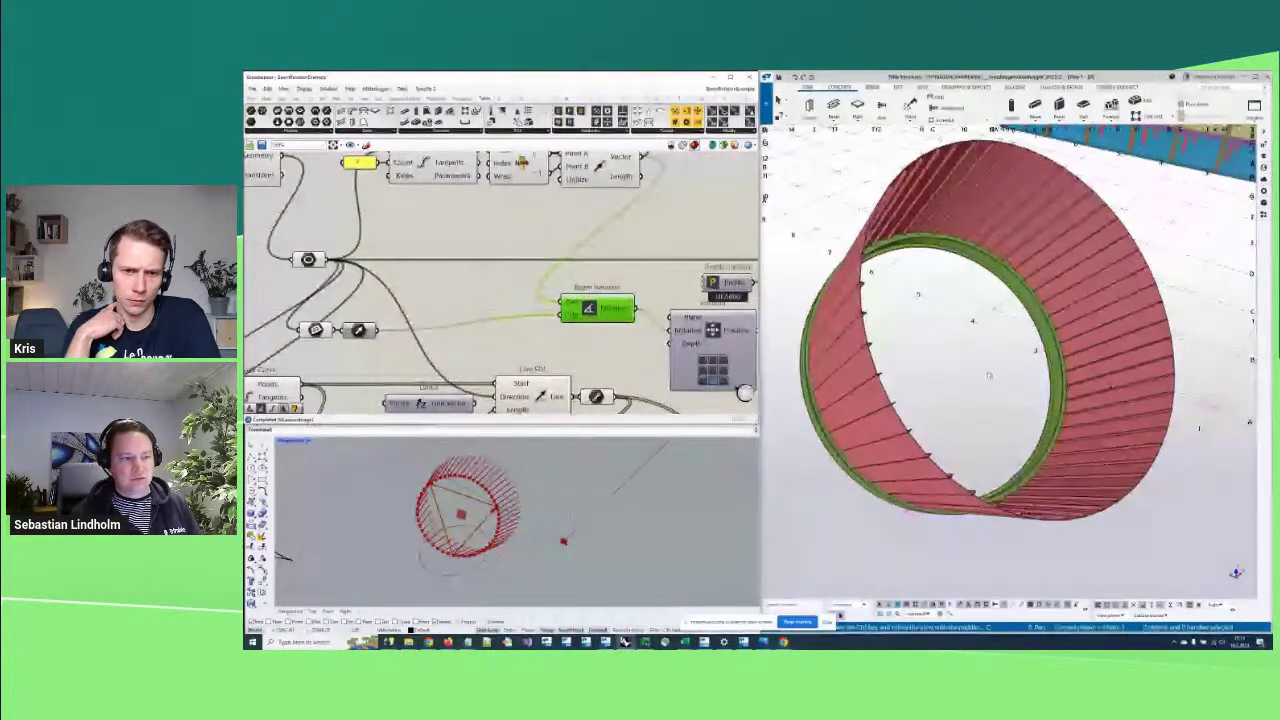
pyautogui.moveTo(574, 199); pyautogui.dragTo(566, 242, button='right')
pyautogui.scroll(-2, 566, 241)
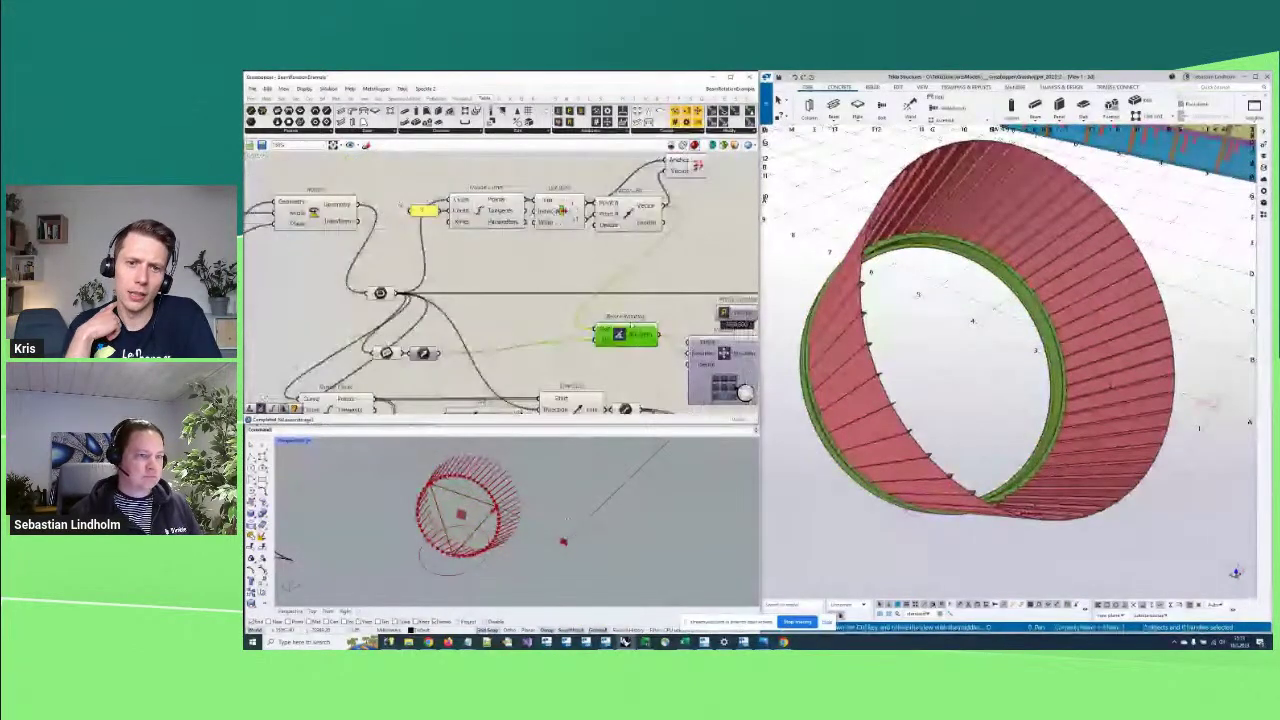
pyautogui.moveTo(631, 323); pyautogui.dragTo(648, 304, button='right')
pyautogui.click(650, 290)
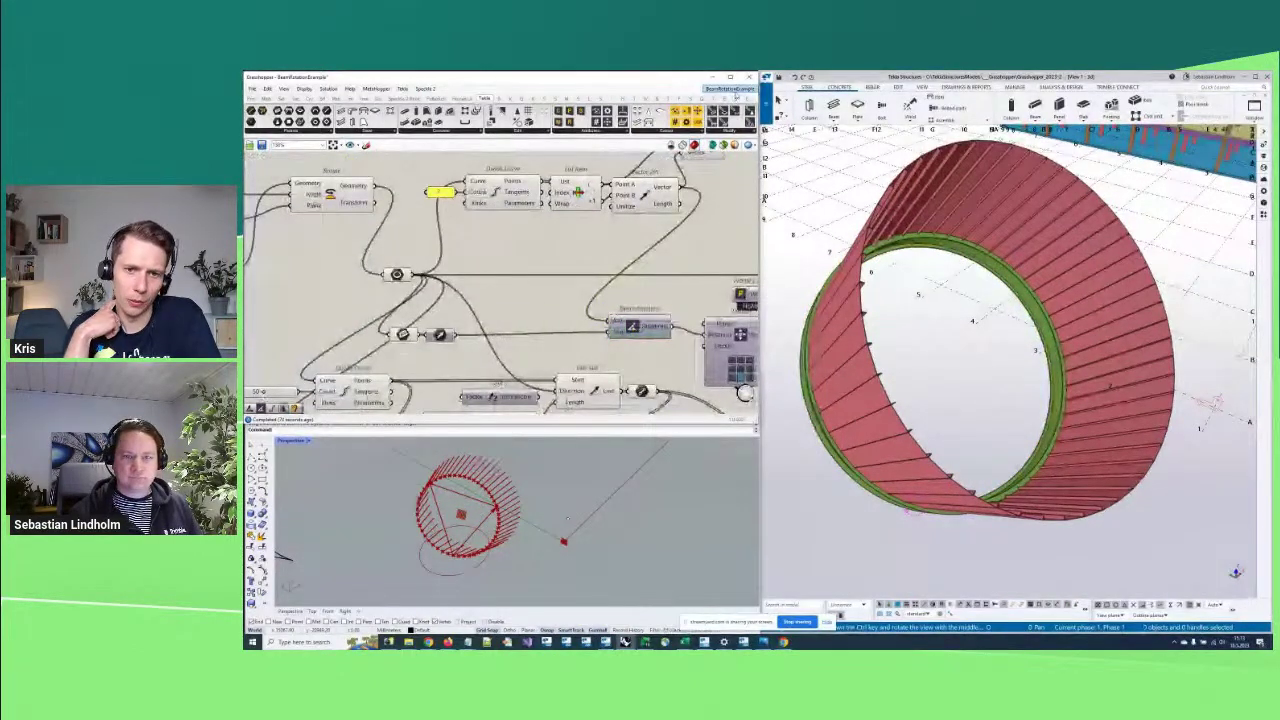
pyautogui.keyDown('ctrl'); pyautogui.moveTo(838, 356); pyautogui.dragTo(942, 395, button='middle'); pyautogui.keyUp('ctrl')
pyautogui.moveTo(700, 270); pyautogui.dragTo(685, 271, button='right')
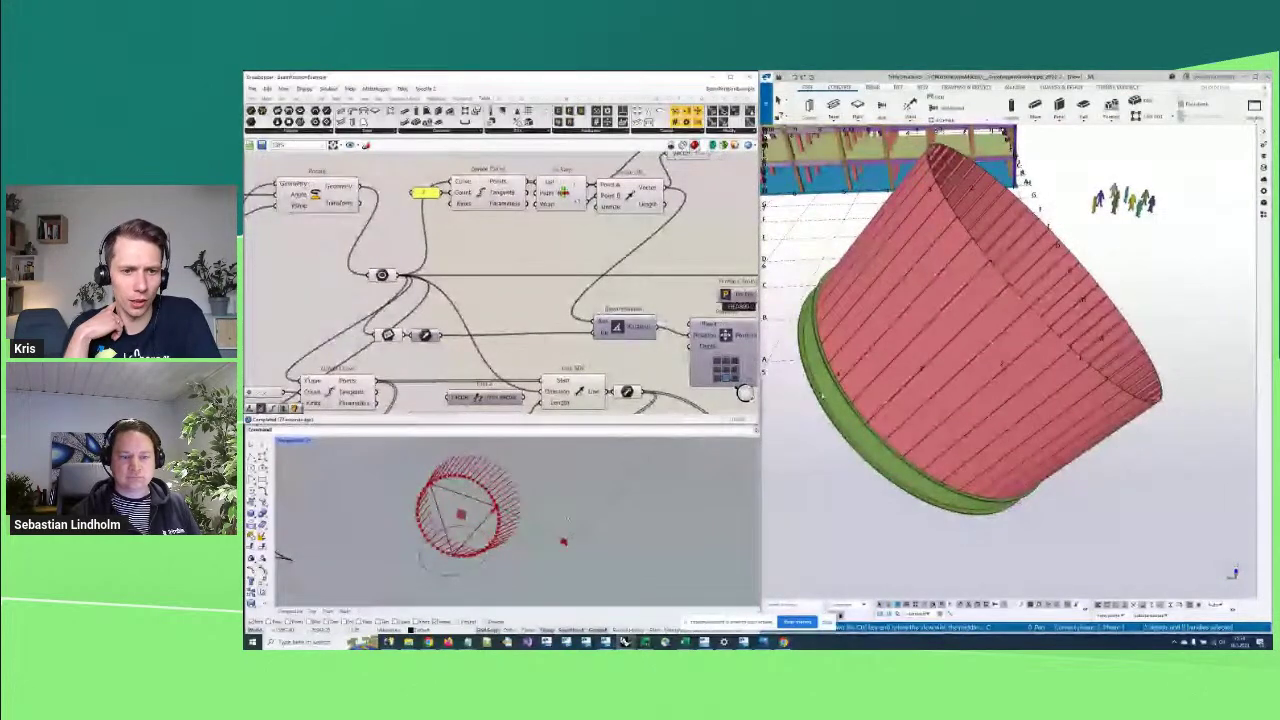
pyautogui.keyDown('ctrl'); pyautogui.moveTo(854, 394); pyautogui.dragTo(863, 396, button='middle'); pyautogui.keyUp('ctrl')
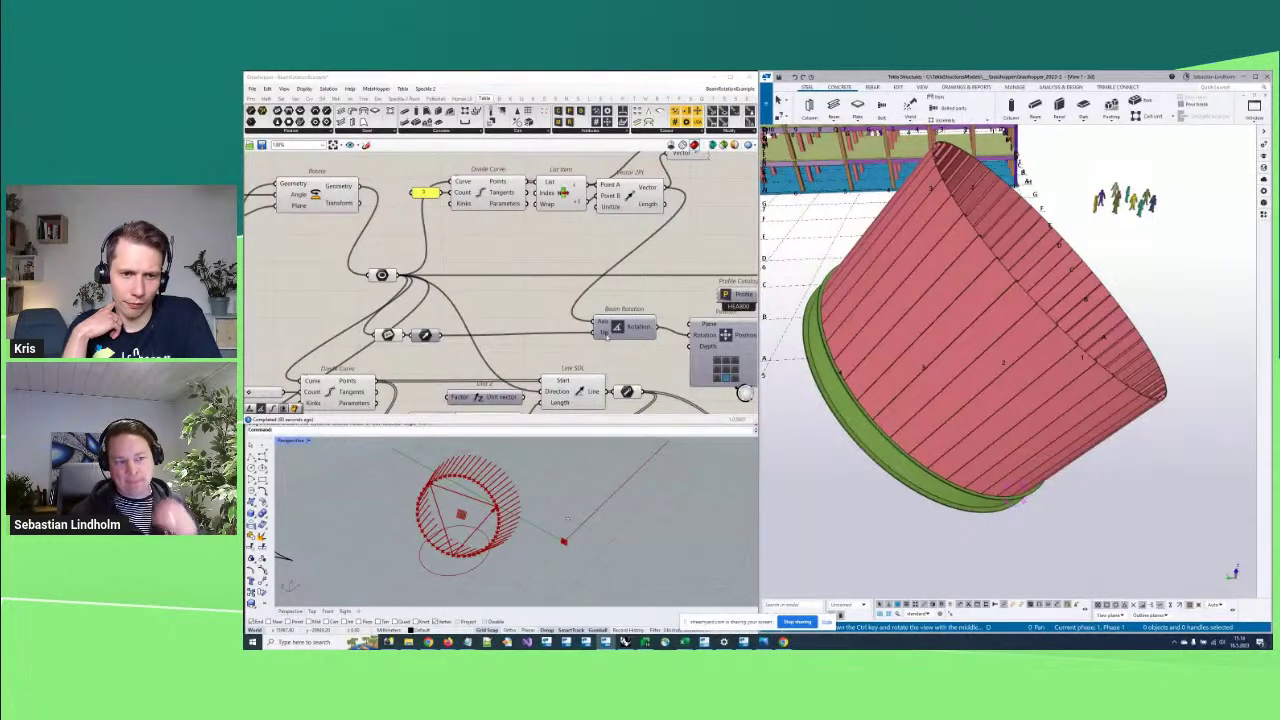
# Inspect the Beam Rotation component's Axis and Up inputs and the description of its Rotation output
pyautogui.moveTo(601, 322)
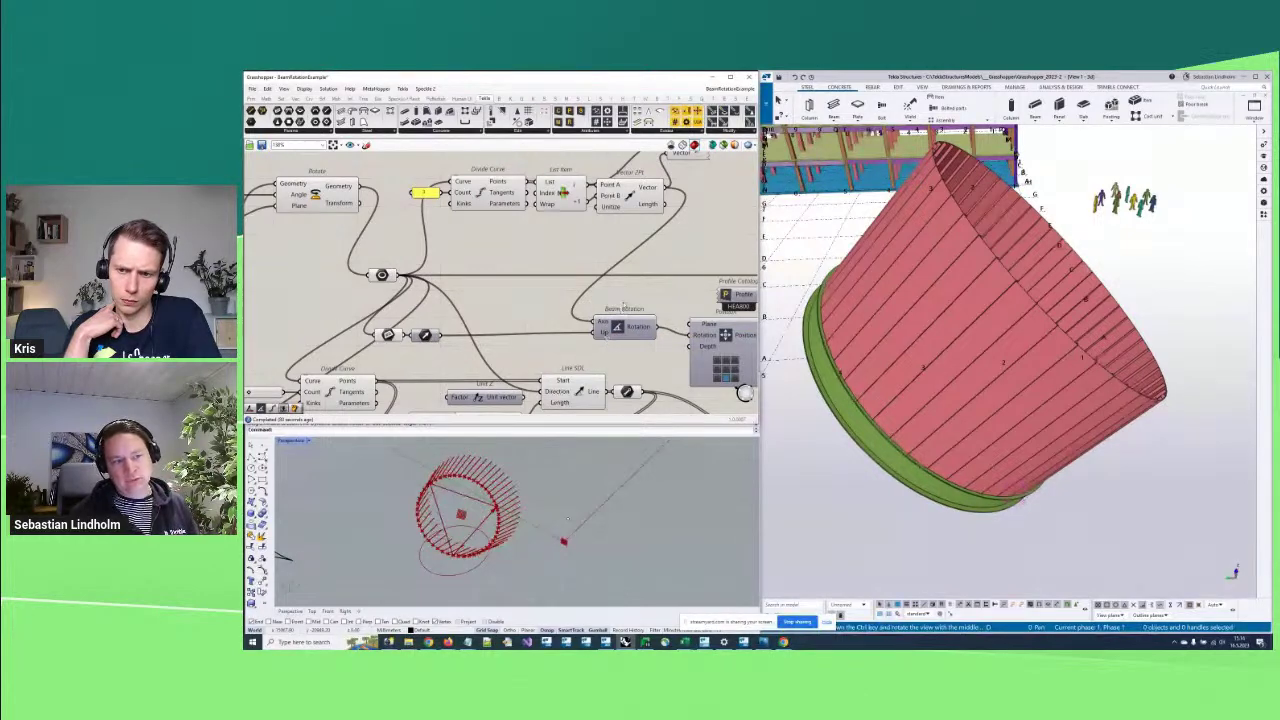
pyautogui.scroll(2, 615, 305)
pyautogui.moveTo(600, 345); pyautogui.dragTo(641, 327, button='right')
pyautogui.scroll(-1, 641, 327)
pyautogui.moveTo(985, 394); pyautogui.dragTo(943, 414, button='middle')
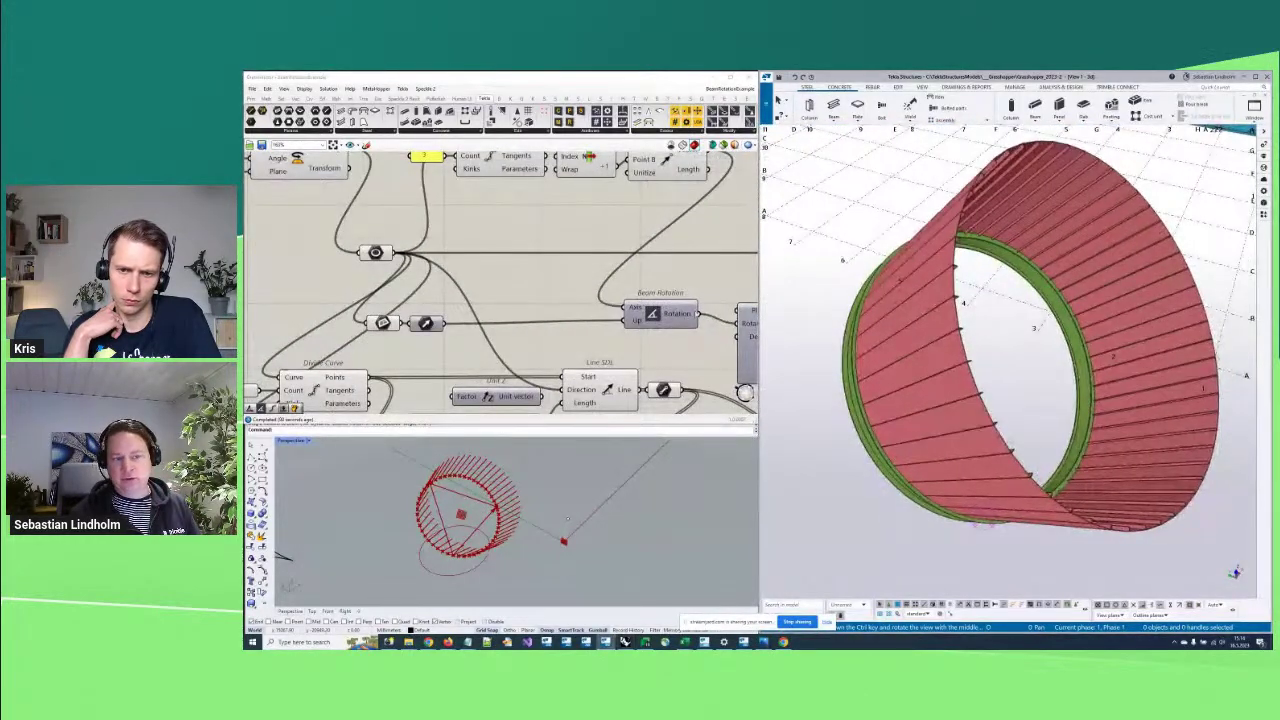
pyautogui.click(688, 318)
pyautogui.moveTo(689, 325); pyautogui.dragTo(596, 323, button='right')
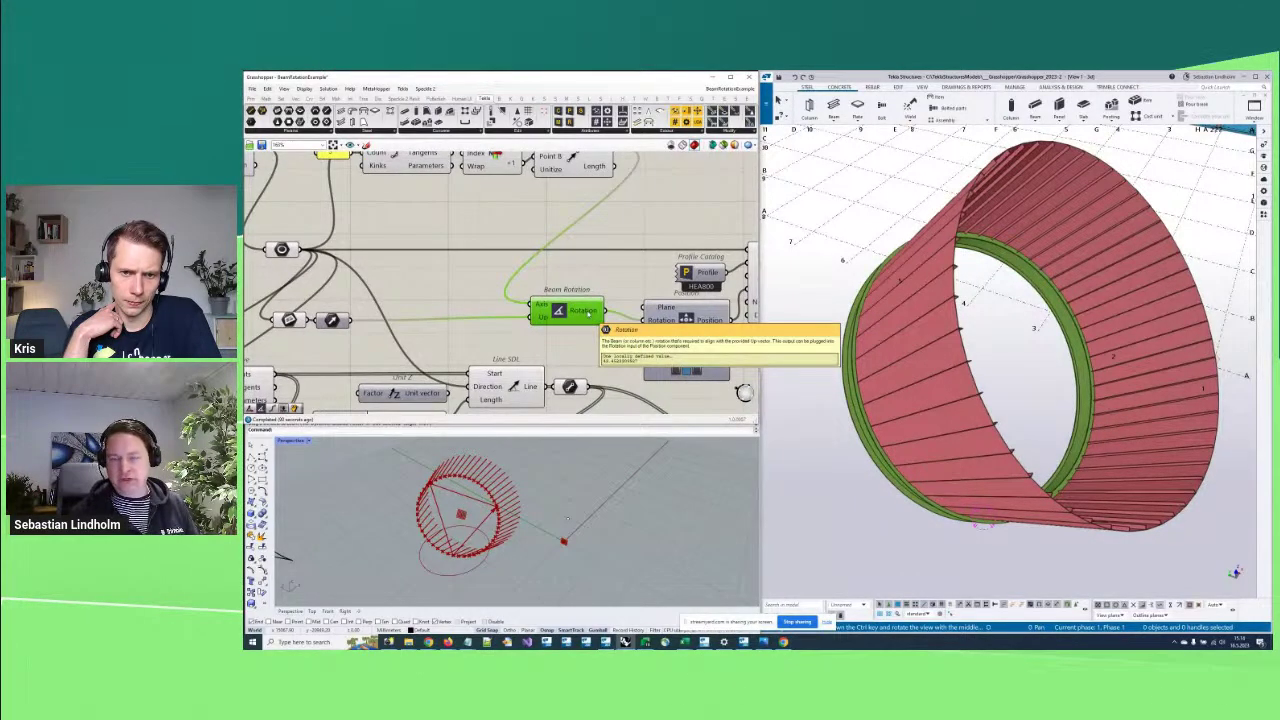
pyautogui.moveTo(509, 288); pyautogui.dragTo(629, 293, button='right')
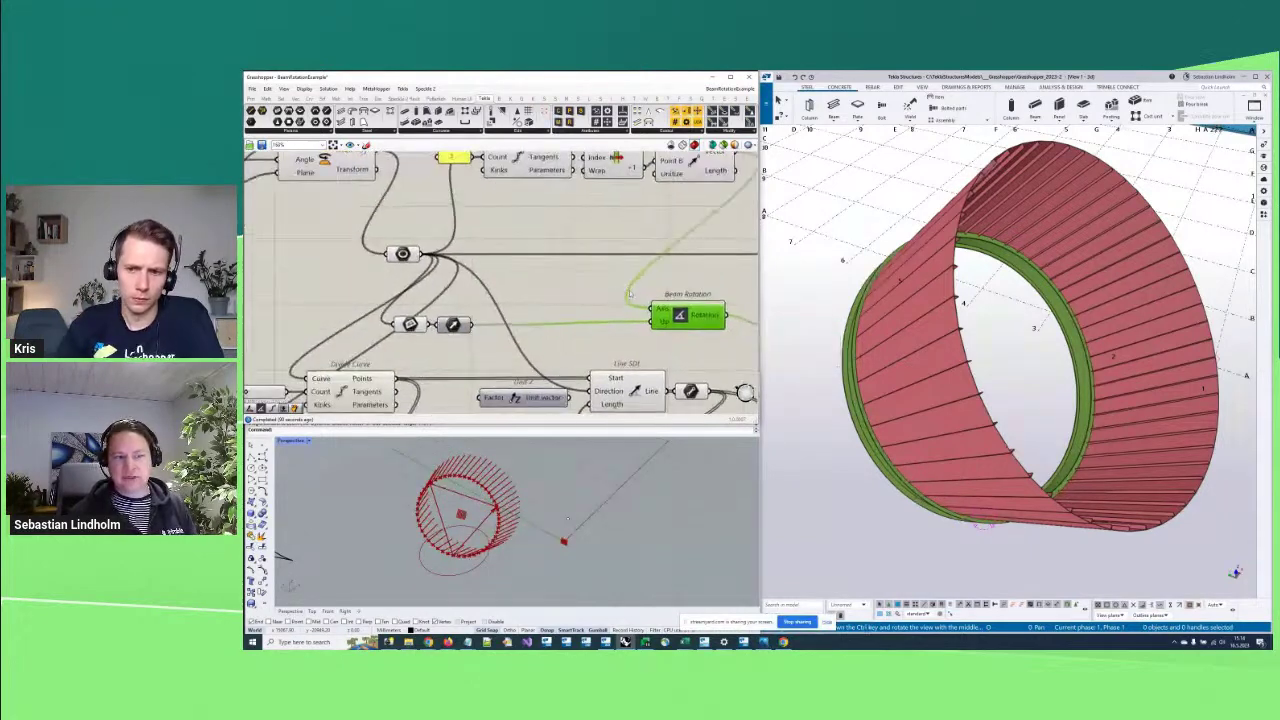
pyautogui.scroll(-2, 629, 294)
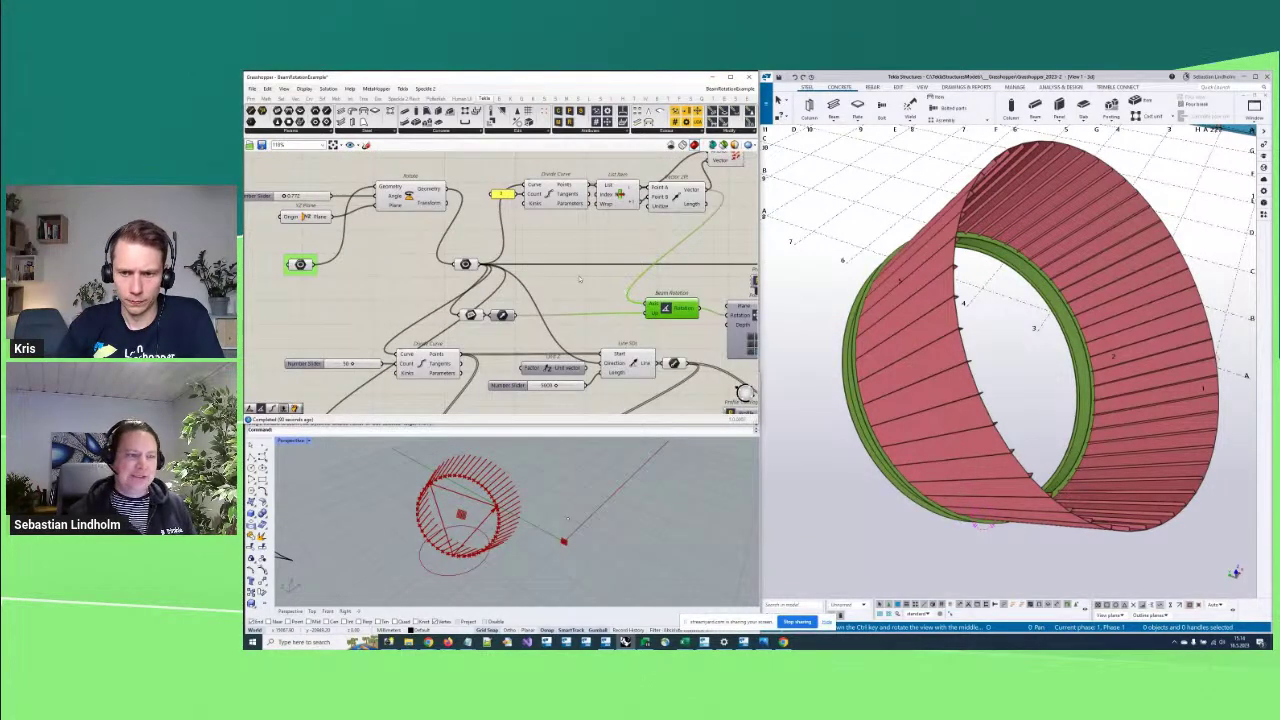
pyautogui.scroll(-2, 579, 279)
pyautogui.scroll(-1, 596, 291)
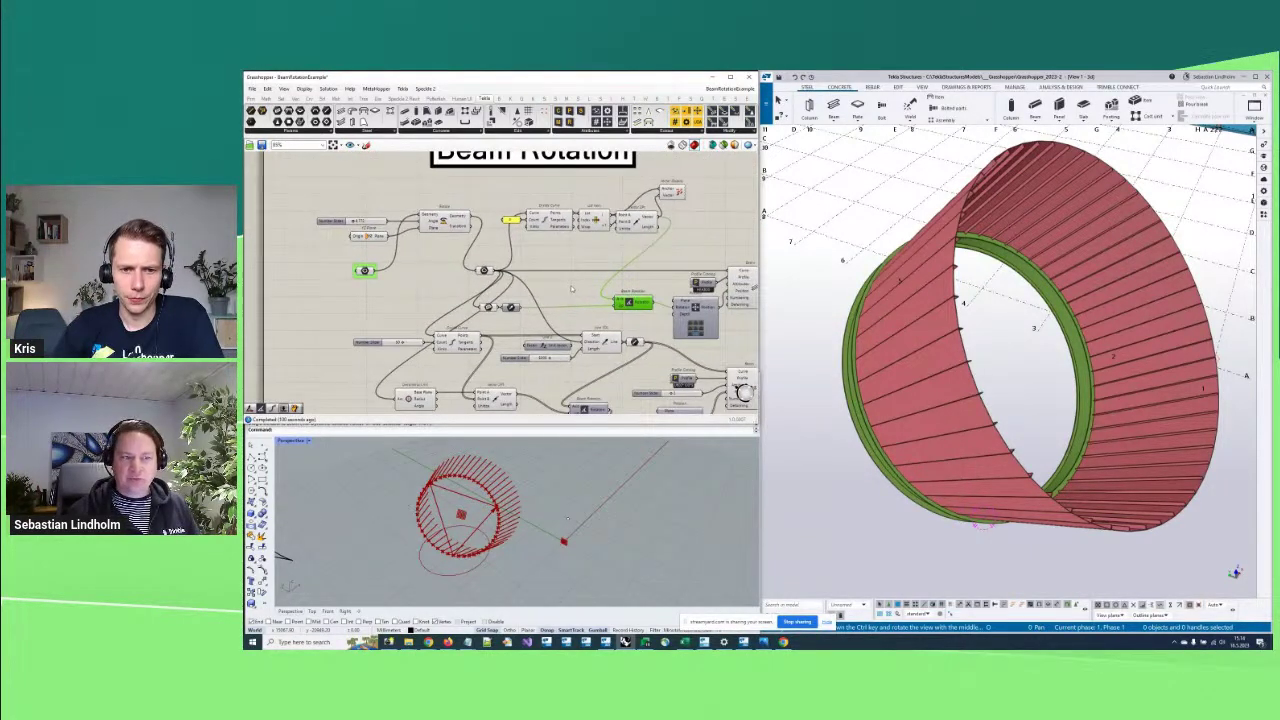
pyautogui.scroll(3, 572, 289)
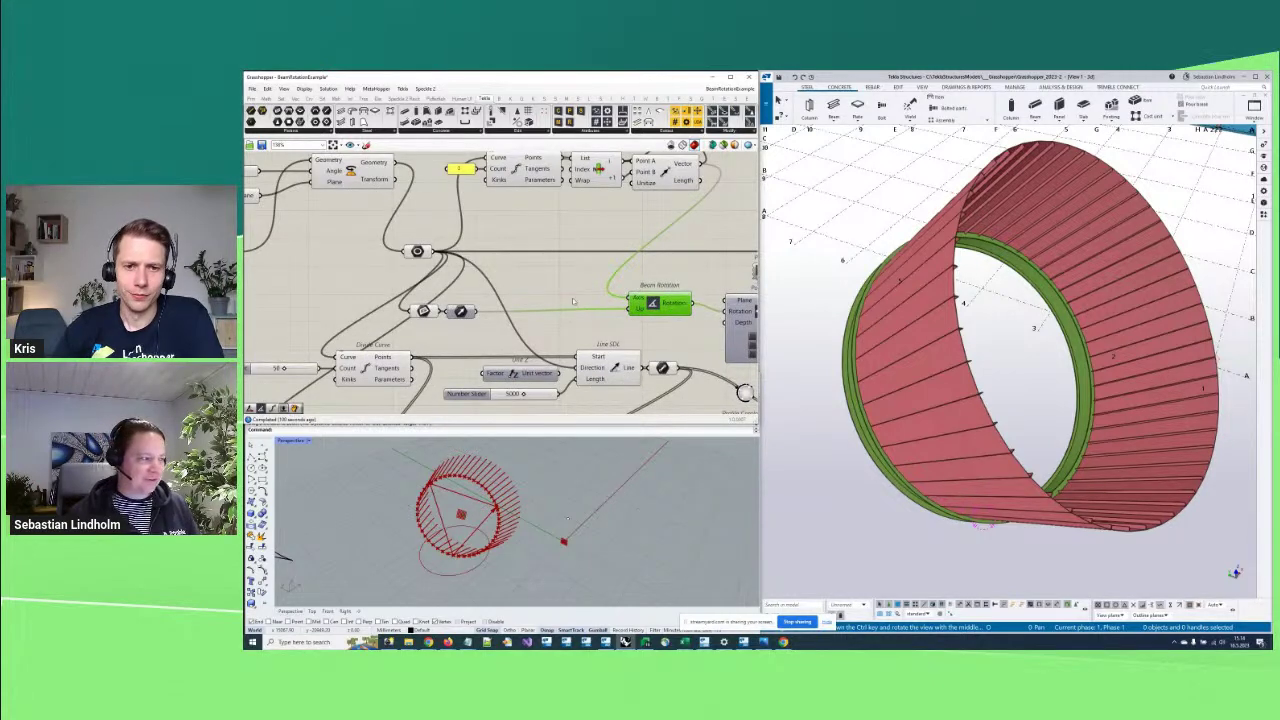
pyautogui.moveTo(483, 309); pyautogui.dragTo(500, 306, button='right')
pyautogui.click(567, 518)
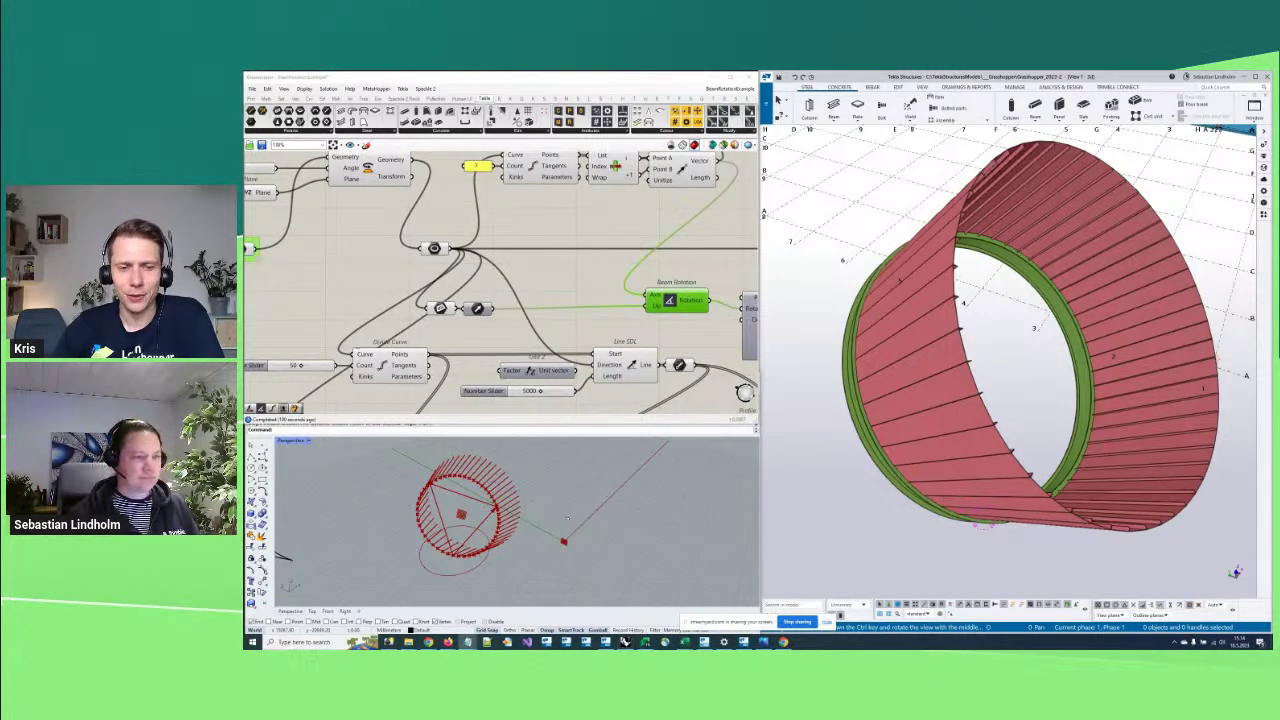
pyautogui.click(611, 226)
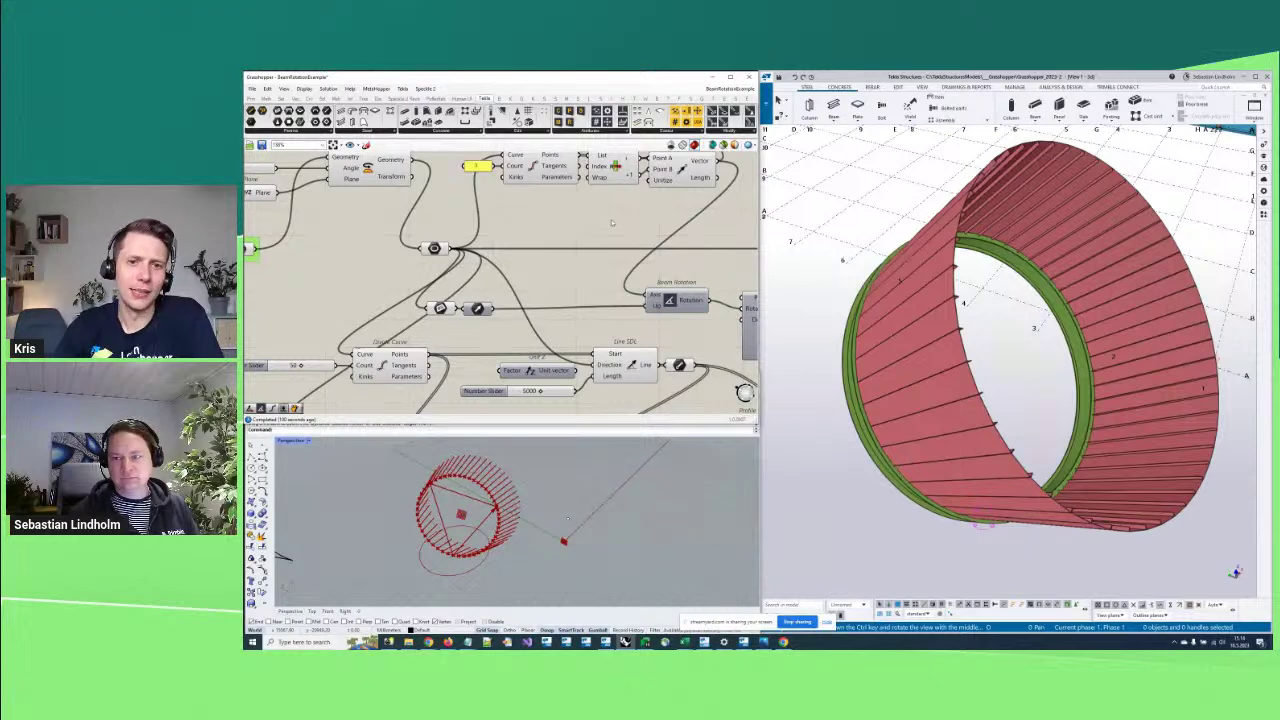
# Inspect the ring beam's Rotation angle in its Tekla beam properties alongside the Beam Rotation component that drives it
pyautogui.scroll(1, 672, 271)
pyautogui.moveTo(705, 320); pyautogui.dragTo(639, 314, button='right')
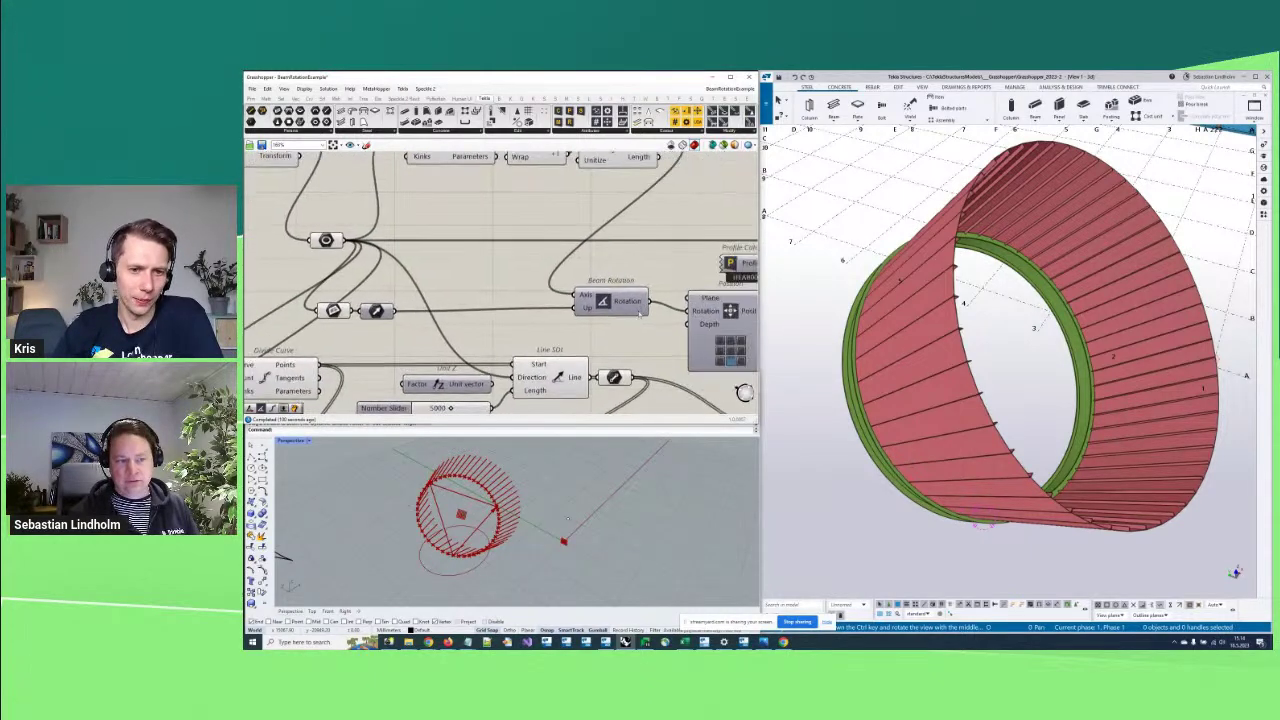
pyautogui.click(627, 305)
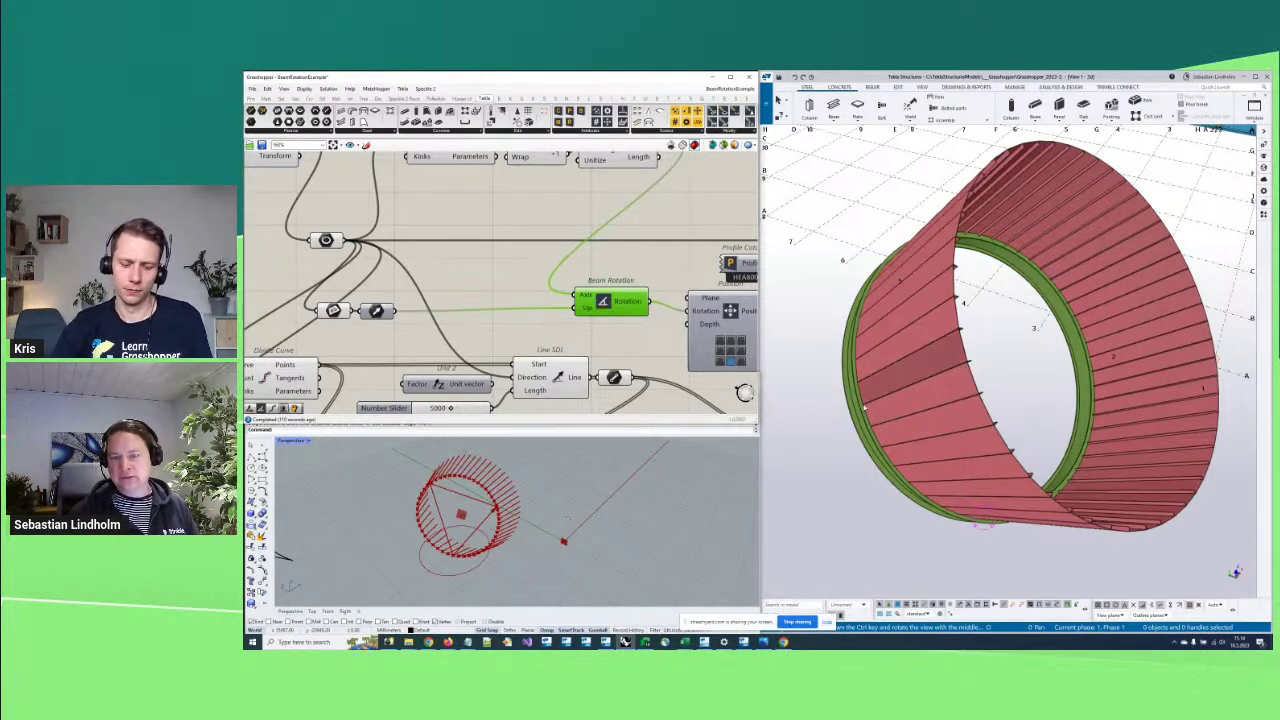
pyautogui.keyDown('ctrl'); pyautogui.moveTo(865, 407); pyautogui.dragTo(987, 481, button='middle'); pyautogui.keyUp('ctrl')
pyautogui.click(987, 481)
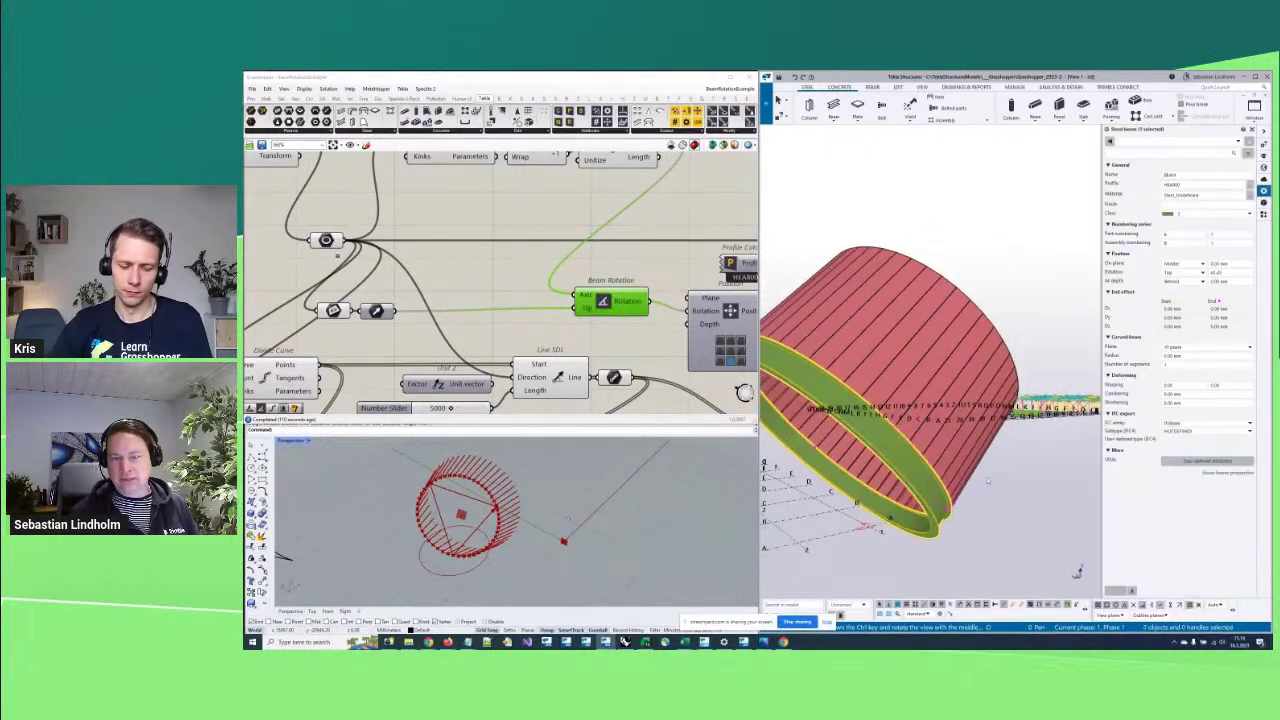
pyautogui.doubleClick(1220, 272)
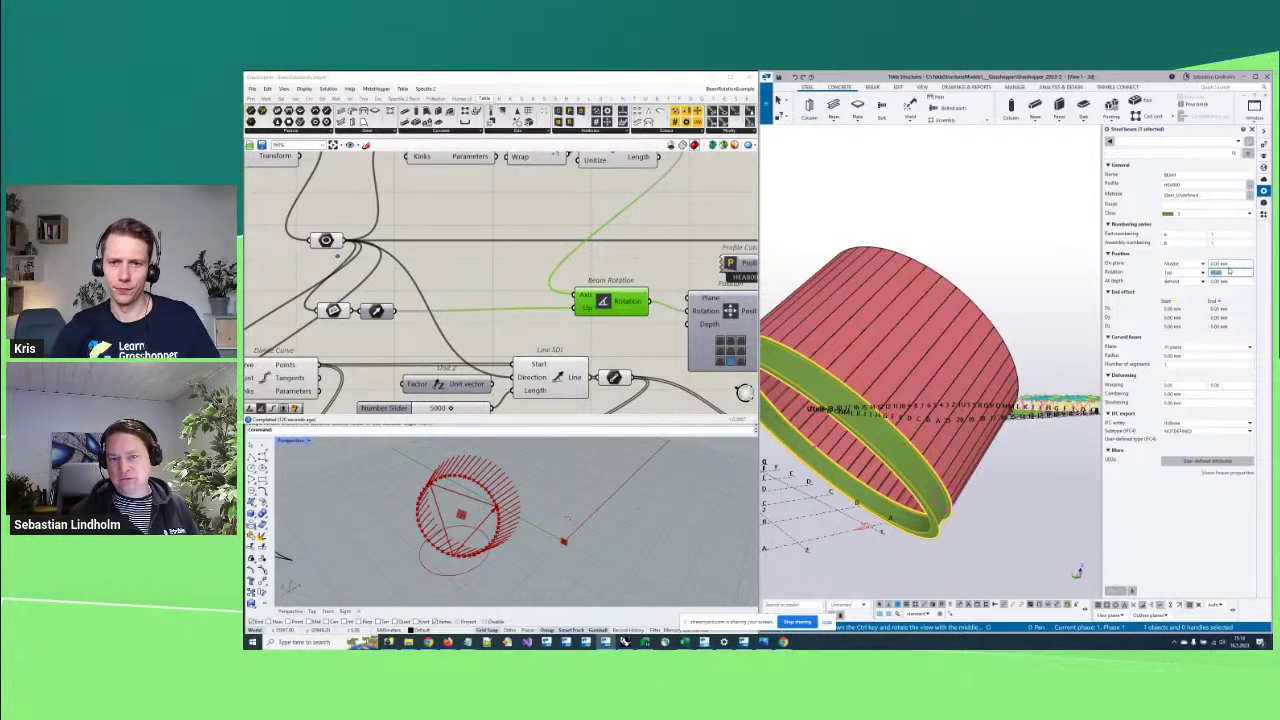
pyautogui.keyDown('ctrl'); pyautogui.moveTo(940, 362); pyautogui.dragTo(970, 445, button='middle'); pyautogui.keyUp('ctrl')
# Switch to the open Grasshopper definition PointCount
pyautogui.click(620, 271)
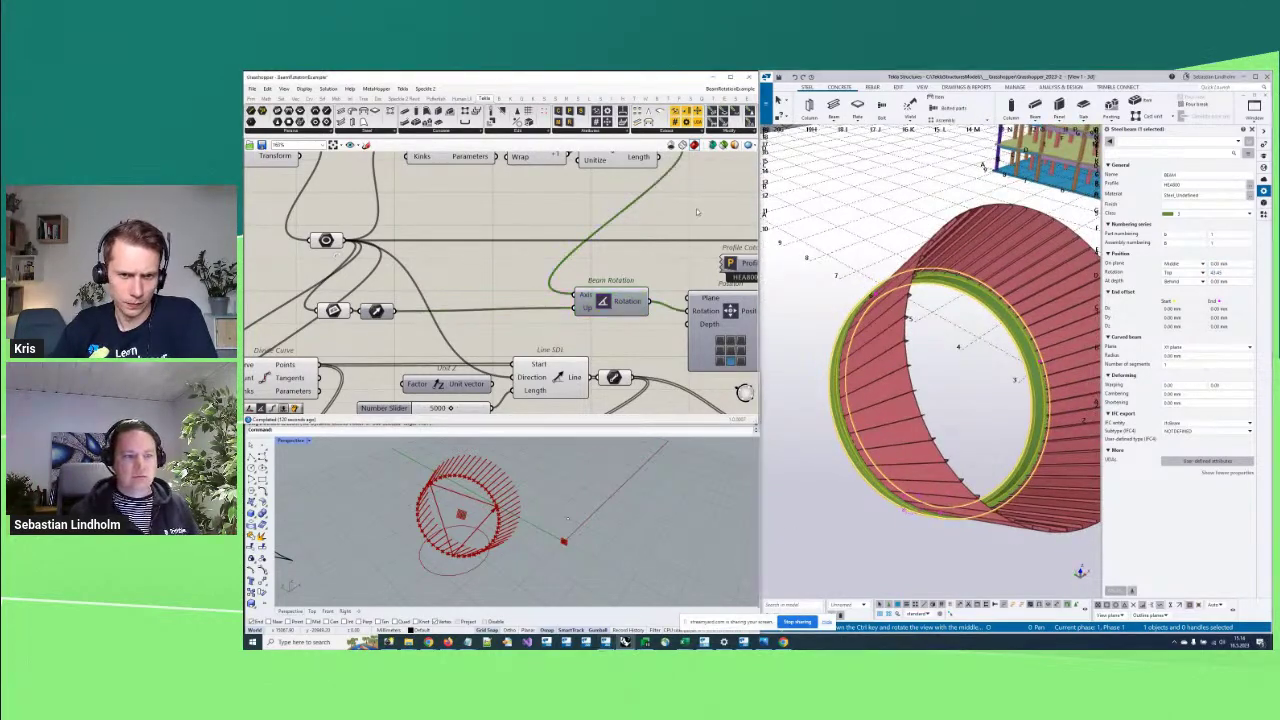
pyautogui.scroll(-1, 620, 271)
pyautogui.moveTo(620, 271); pyautogui.dragTo(541, 318, button='right')
pyautogui.click(732, 88)
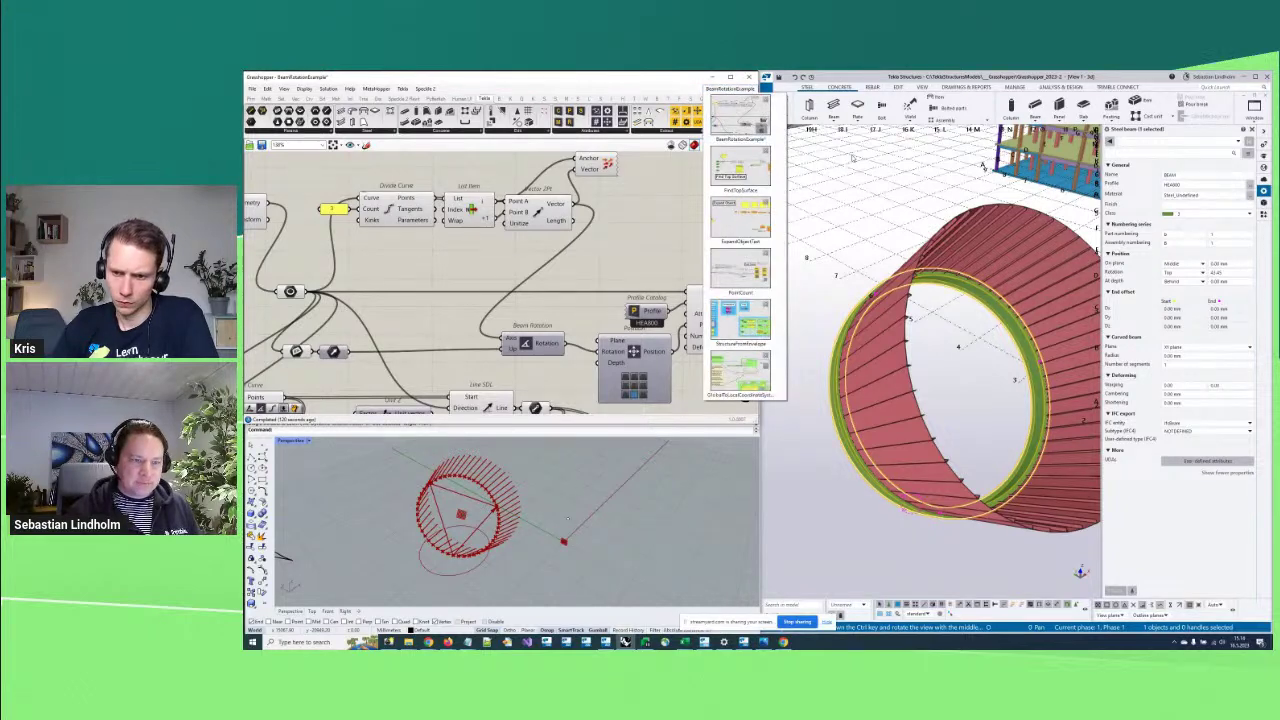
pyautogui.click(740, 268)
# Enable both Plate components in the Plates group of the PointCount definition
pyautogui.scroll(5, 588, 289)
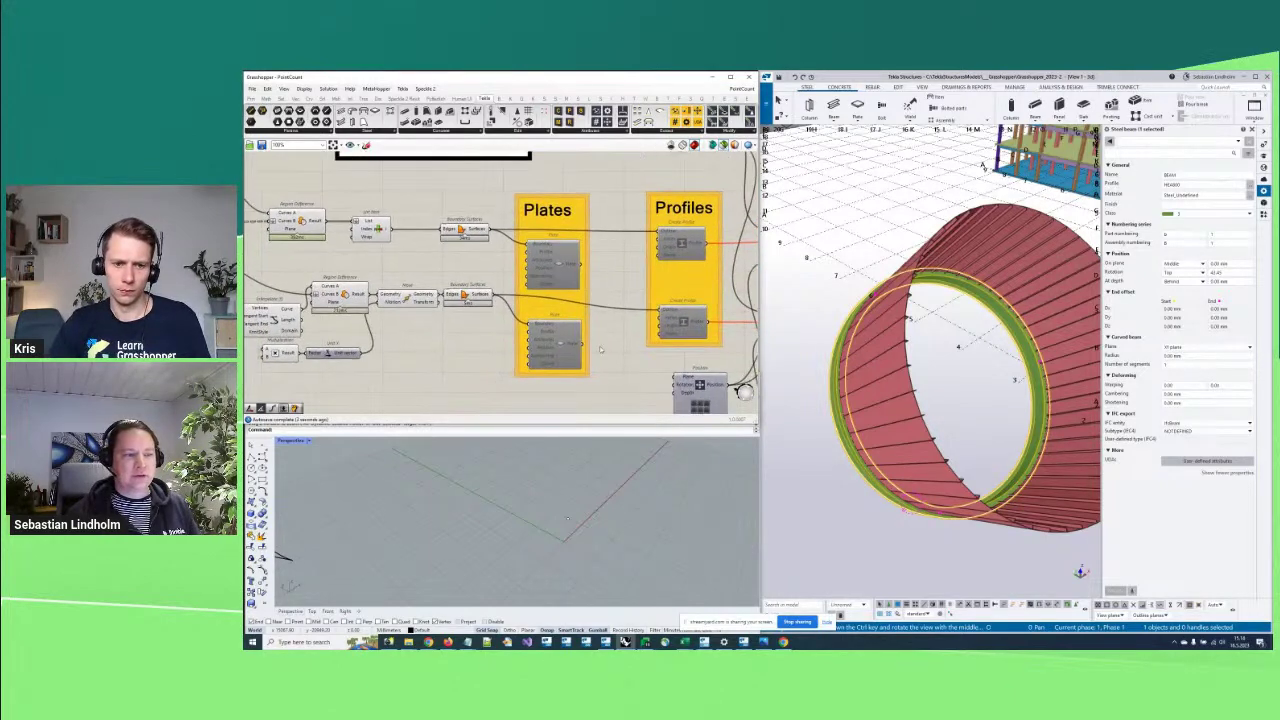
pyautogui.click(570, 290)
pyautogui.scroll(3, 641, 237)
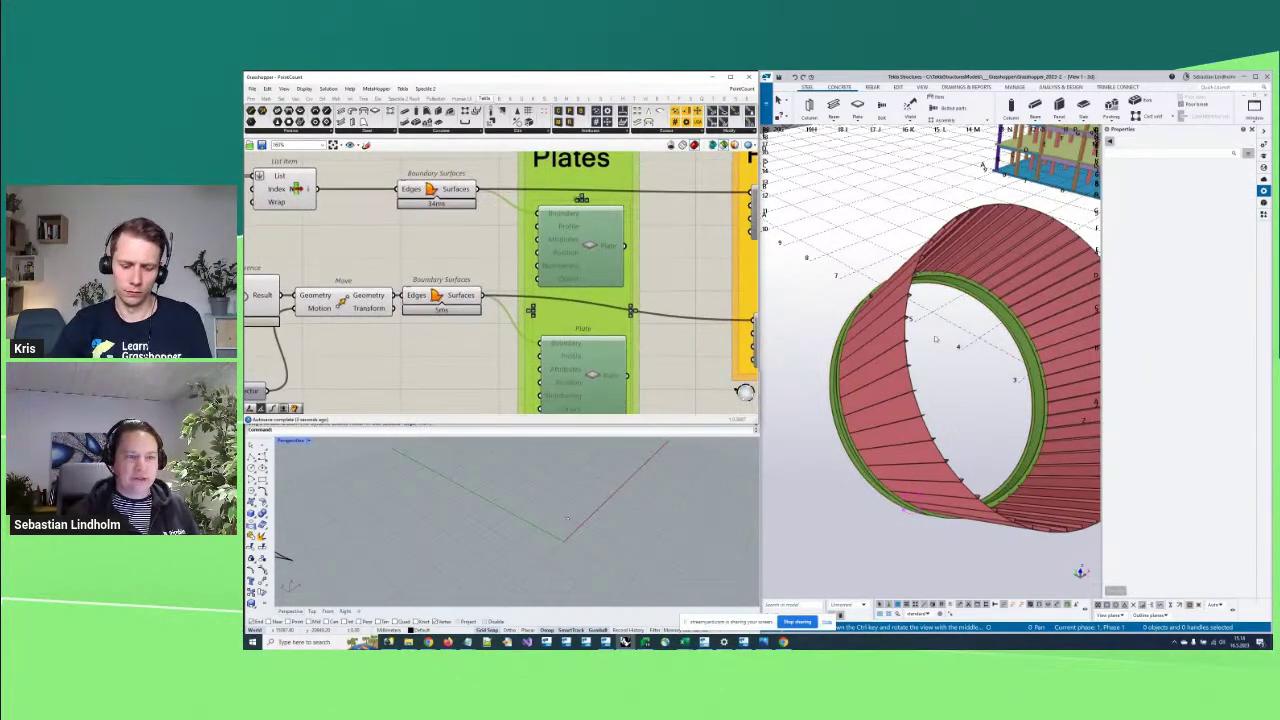
pyautogui.scroll(-2, 936, 334)
pyautogui.rightClick(591, 250)
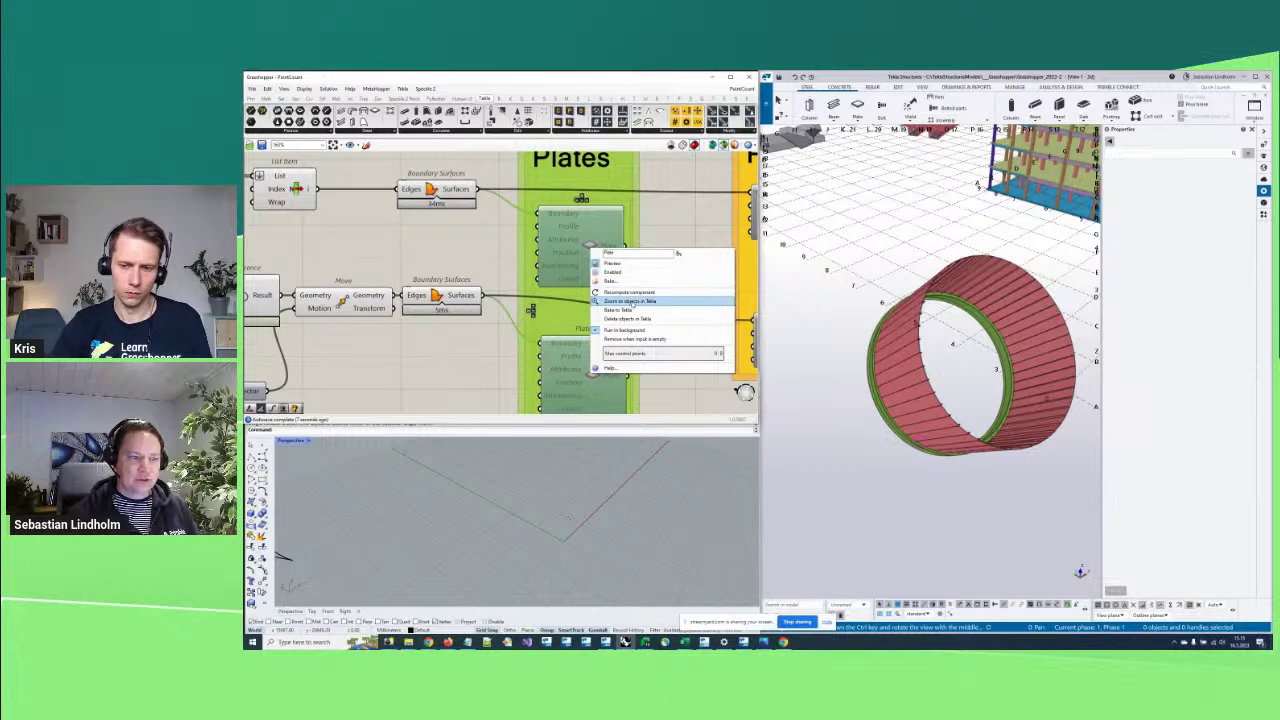
pyautogui.moveTo(627, 278); pyautogui.dragTo(629, 219, button='right')
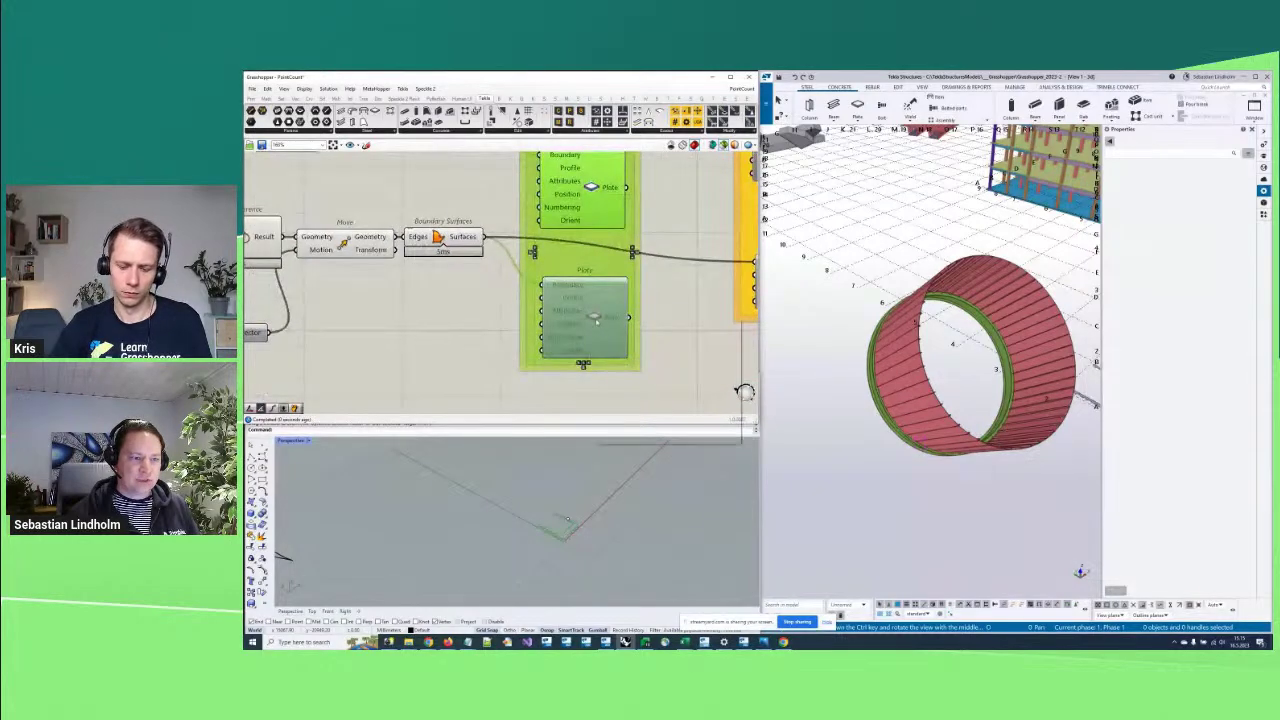
pyautogui.rightClick(594, 318)
pyautogui.click(630, 381)
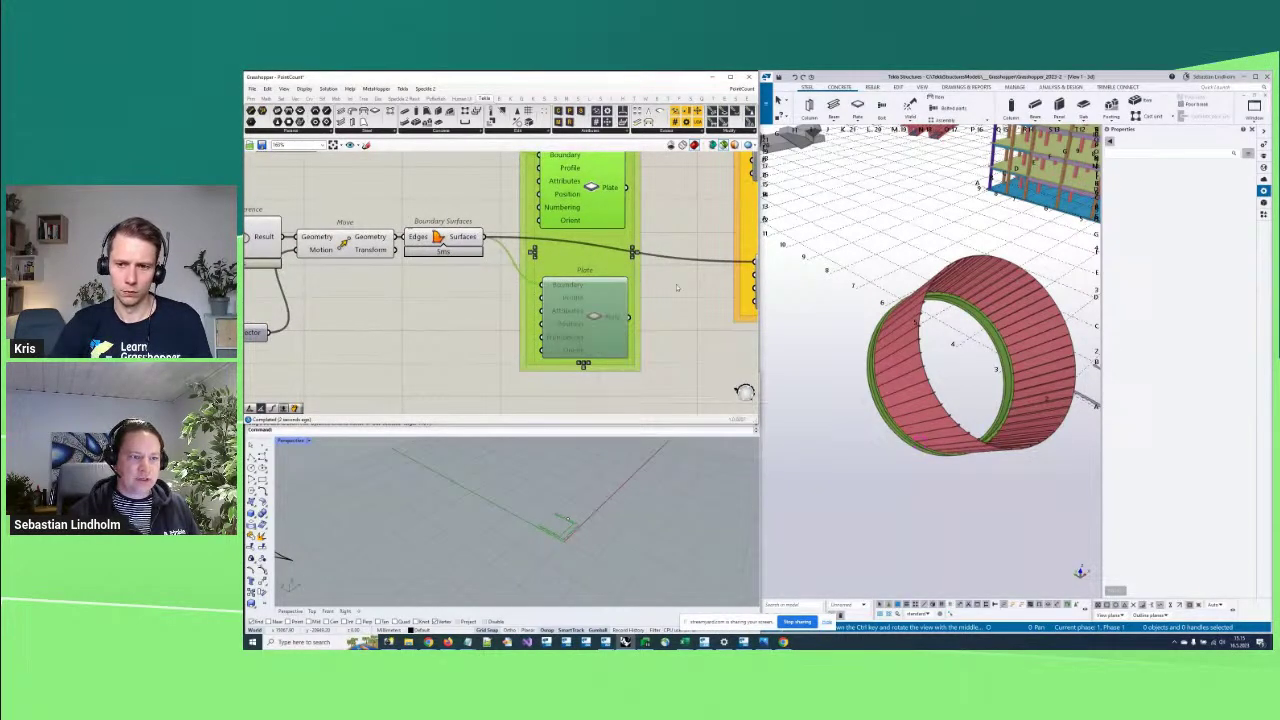
pyautogui.rightClick(591, 318)
pyautogui.click(622, 341)
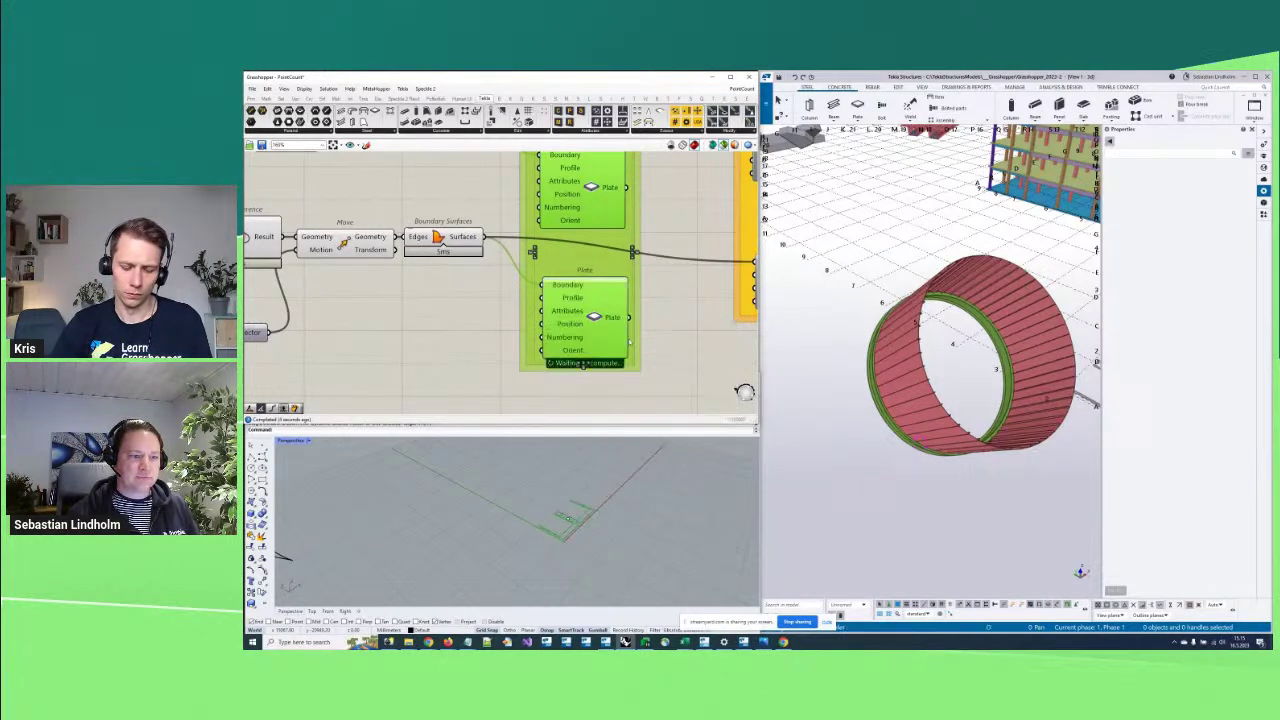
# Examine the two generated toothed plates near grid line 1 in the Tekla model
pyautogui.moveTo(687, 276); pyautogui.dragTo(648, 305, button='right')
pyautogui.scroll(-2, 648, 305)
pyautogui.moveTo(1040, 390); pyautogui.dragTo(905, 450, button='middle')
pyautogui.scroll(1, 902, 436)
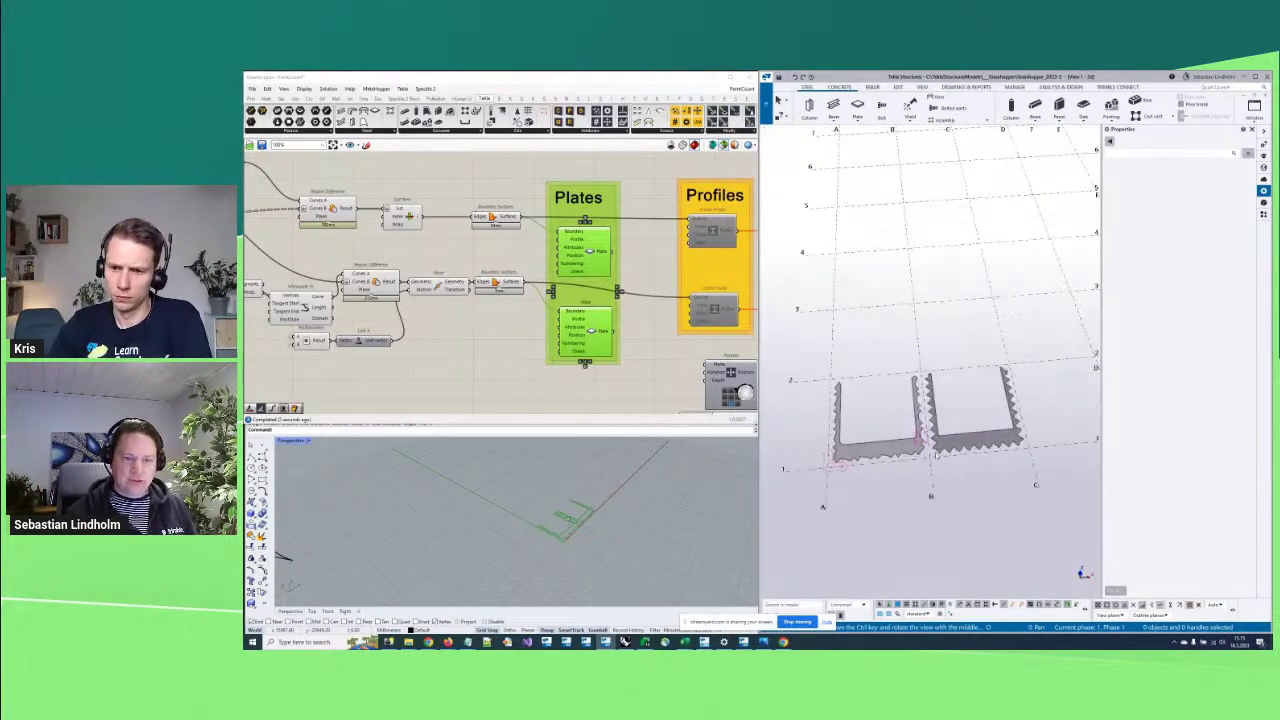
pyautogui.scroll(2, 927, 460)
# Select both Boundary Surfaces components and examine the surfaces they highlight in the Rhino viewport
pyautogui.moveTo(528, 192); pyautogui.dragTo(496, 316)
pyautogui.moveTo(560, 516); pyautogui.dragTo(475, 528, button='right')
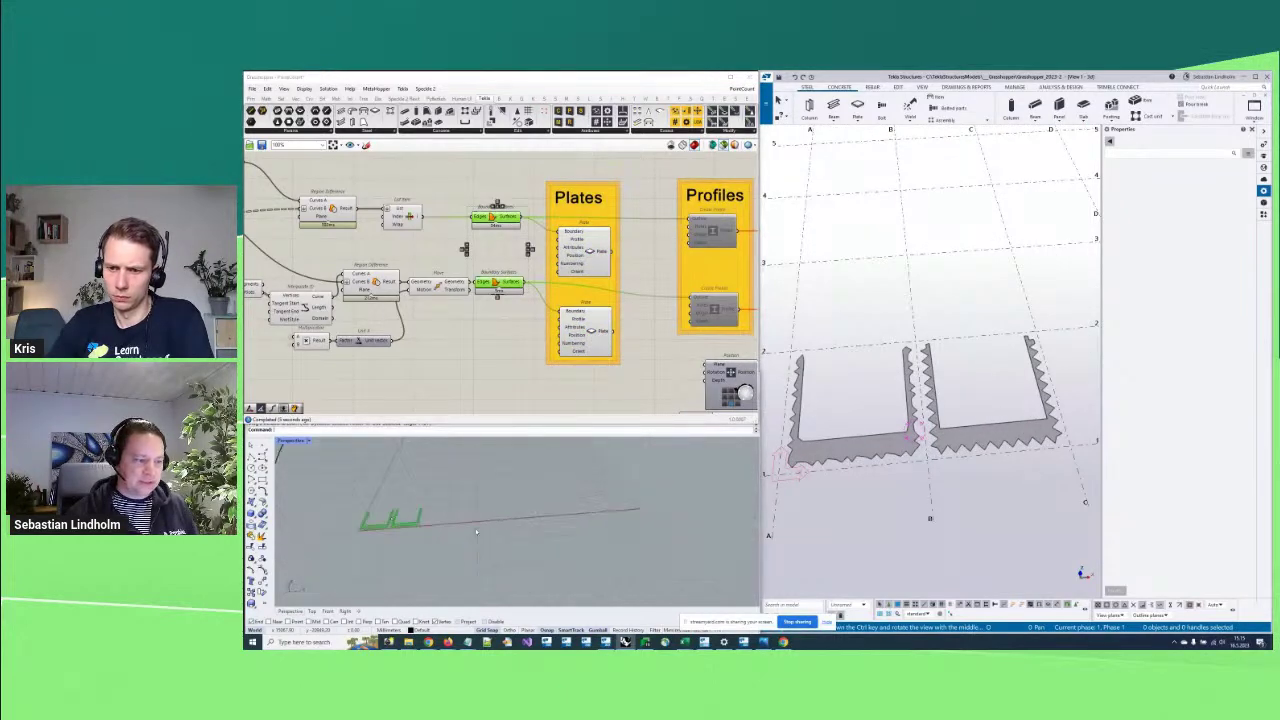
pyautogui.hotkey('ctrl', 'w')
pyautogui.moveTo(392, 520); pyautogui.dragTo(456, 560, button='right')
pyautogui.moveTo(462, 606); pyautogui.dragTo(464, 607)
pyautogui.moveTo(545, 562); pyautogui.dragTo(512, 580, button='right')
pyautogui.scroll(5, 512, 580)
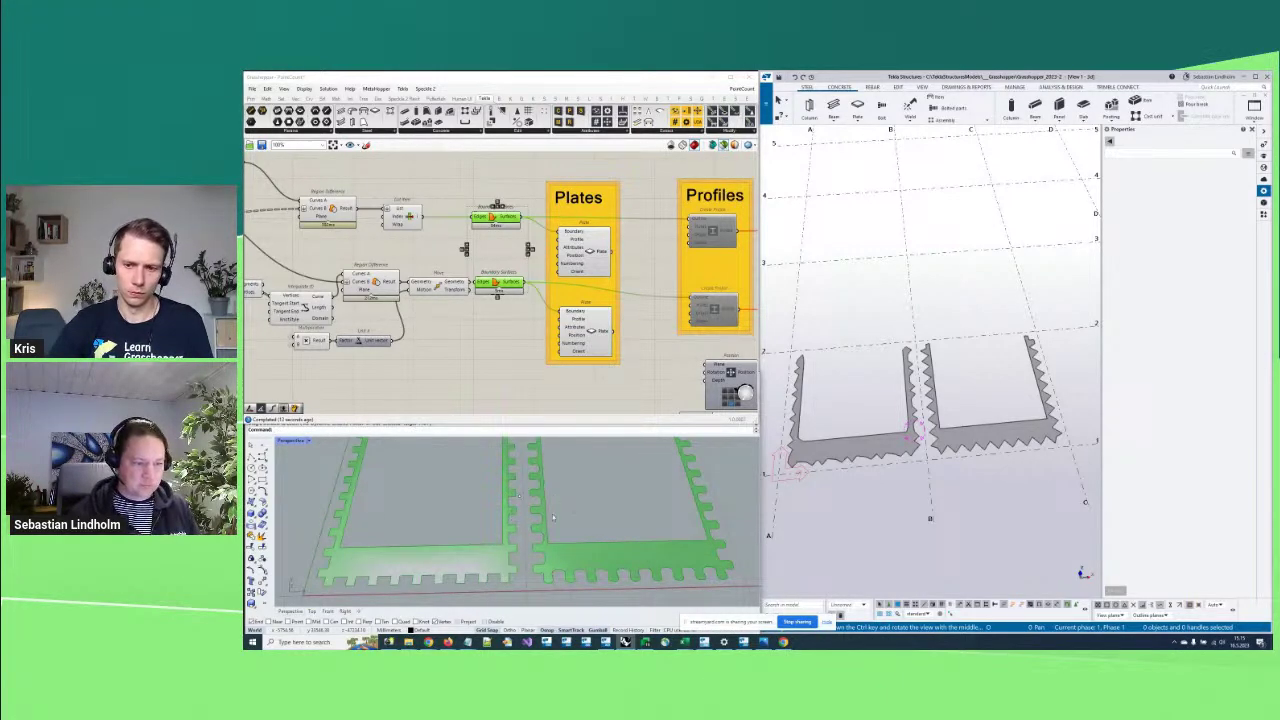
# Close the Tekla properties pane and inspect the contour points of the plate between grid lines A and B
pyautogui.moveTo(852, 464); pyautogui.dragTo(867, 487, button='middle')
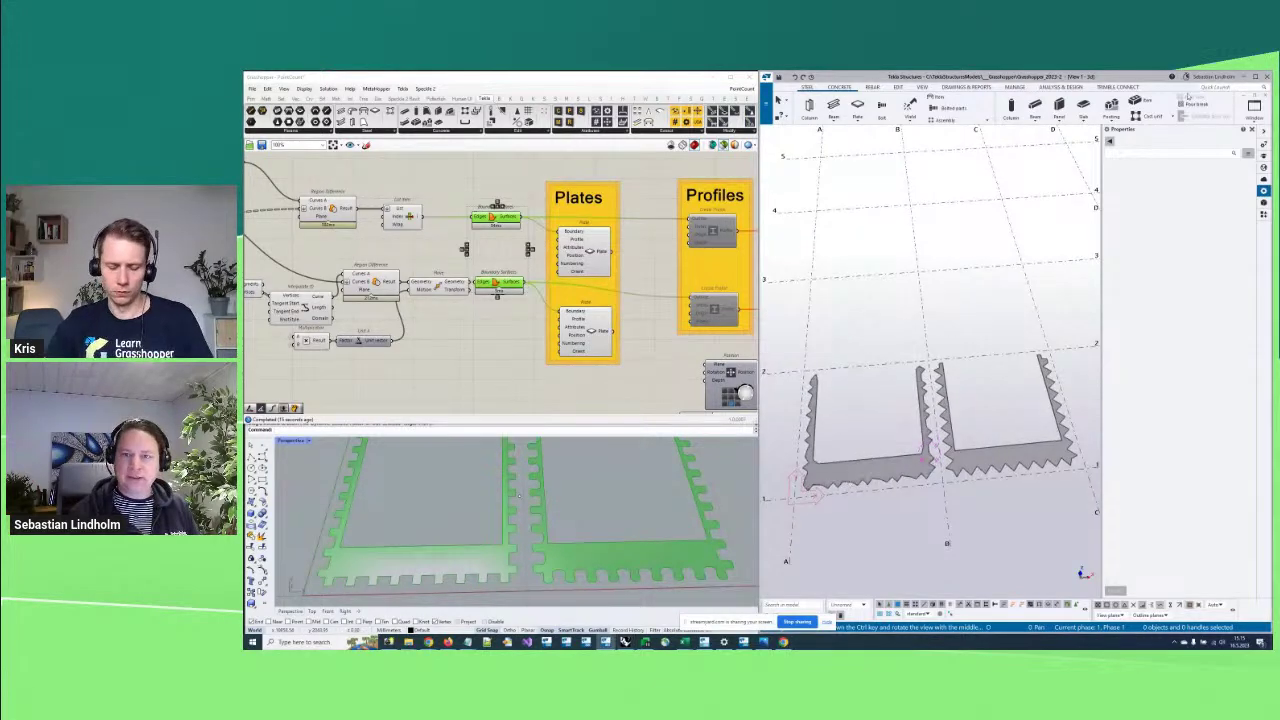
pyautogui.click(1253, 132)
pyautogui.scroll(4, 960, 453)
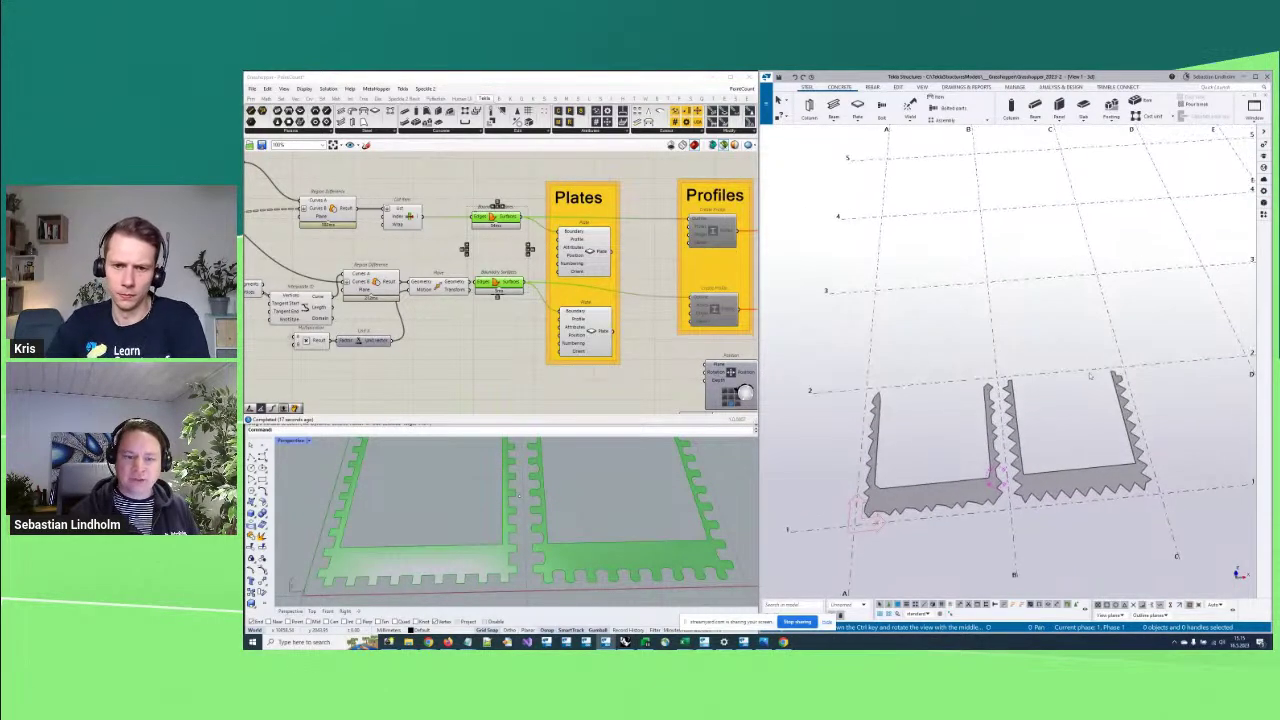
pyautogui.scroll(3, 960, 455)
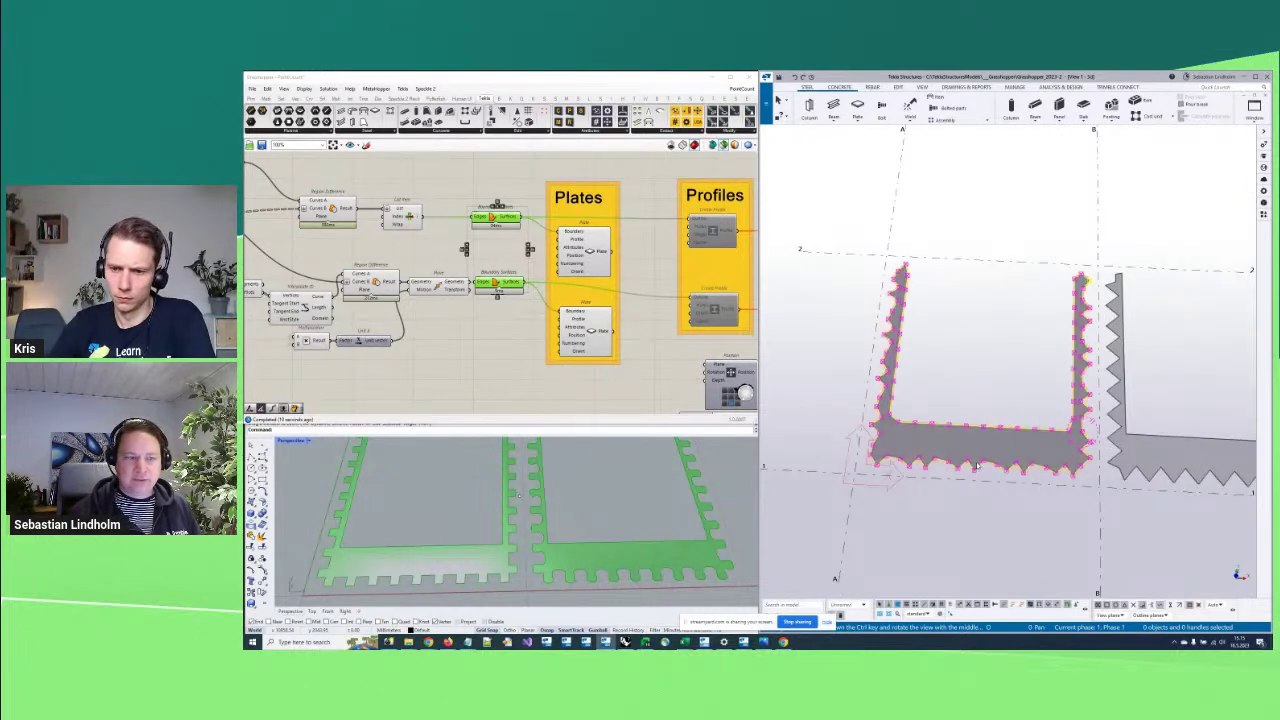
pyautogui.click(960, 452)
pyautogui.rightClick(621, 294)
pyautogui.rightClick(870, 360)
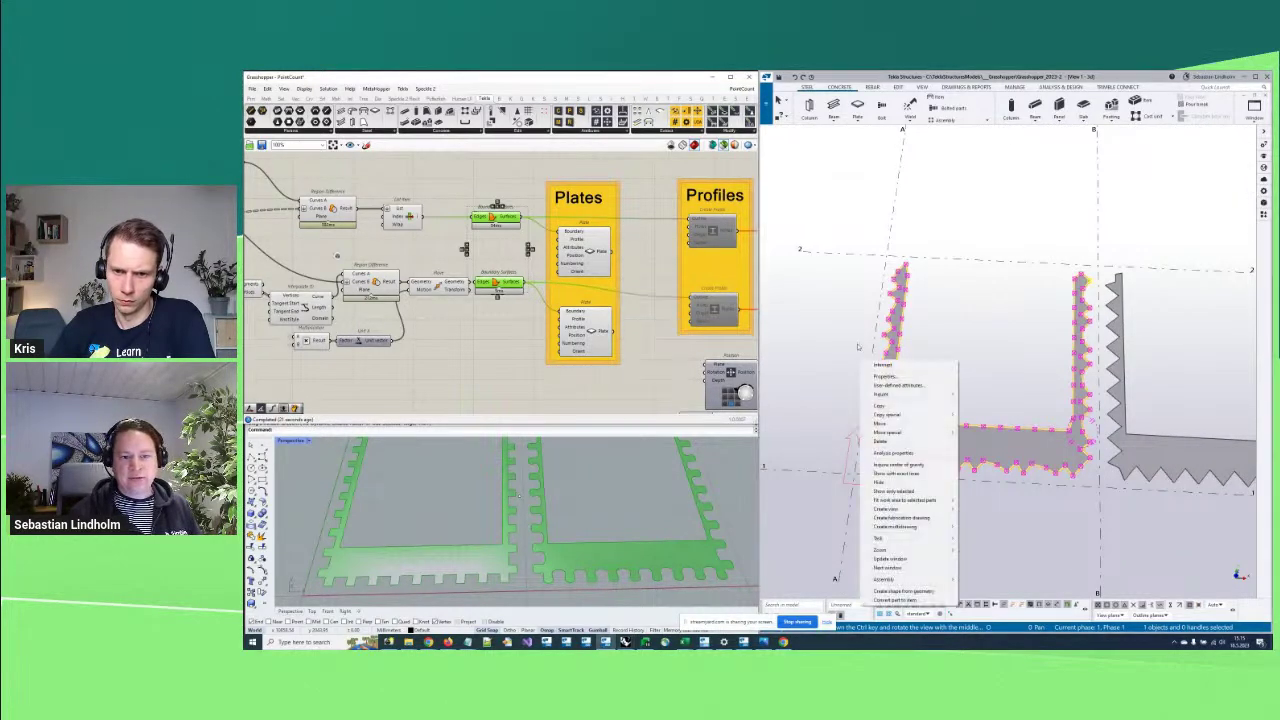
pyautogui.click(838, 302)
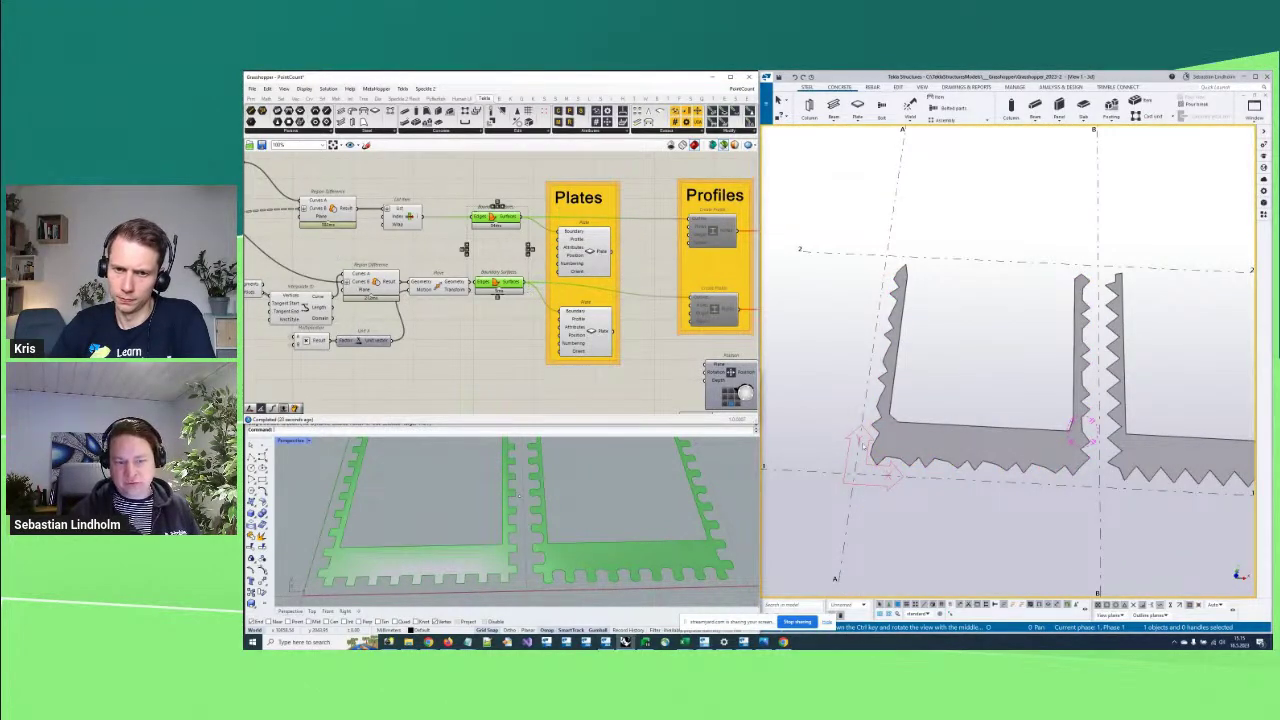
pyautogui.click(942, 458)
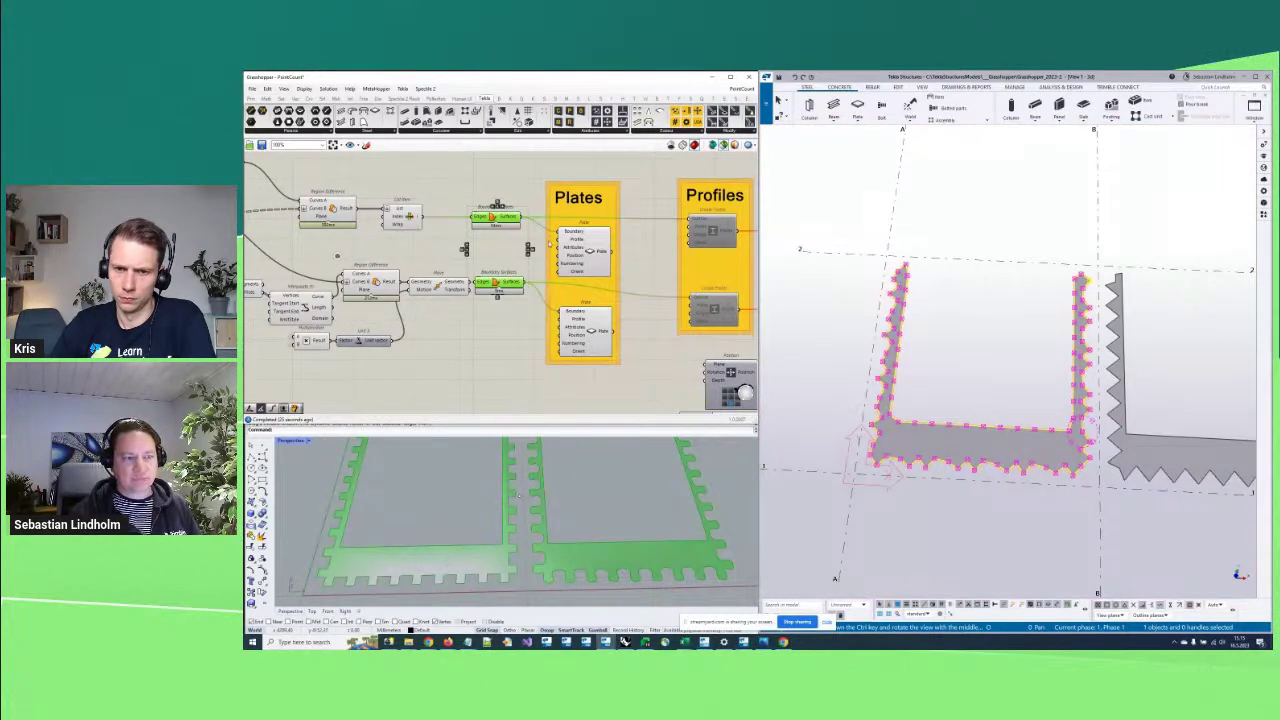
# Set Max control points of the upper Plate component to 199 and check its plate in Tekla
pyautogui.scroll(3, 591, 242)
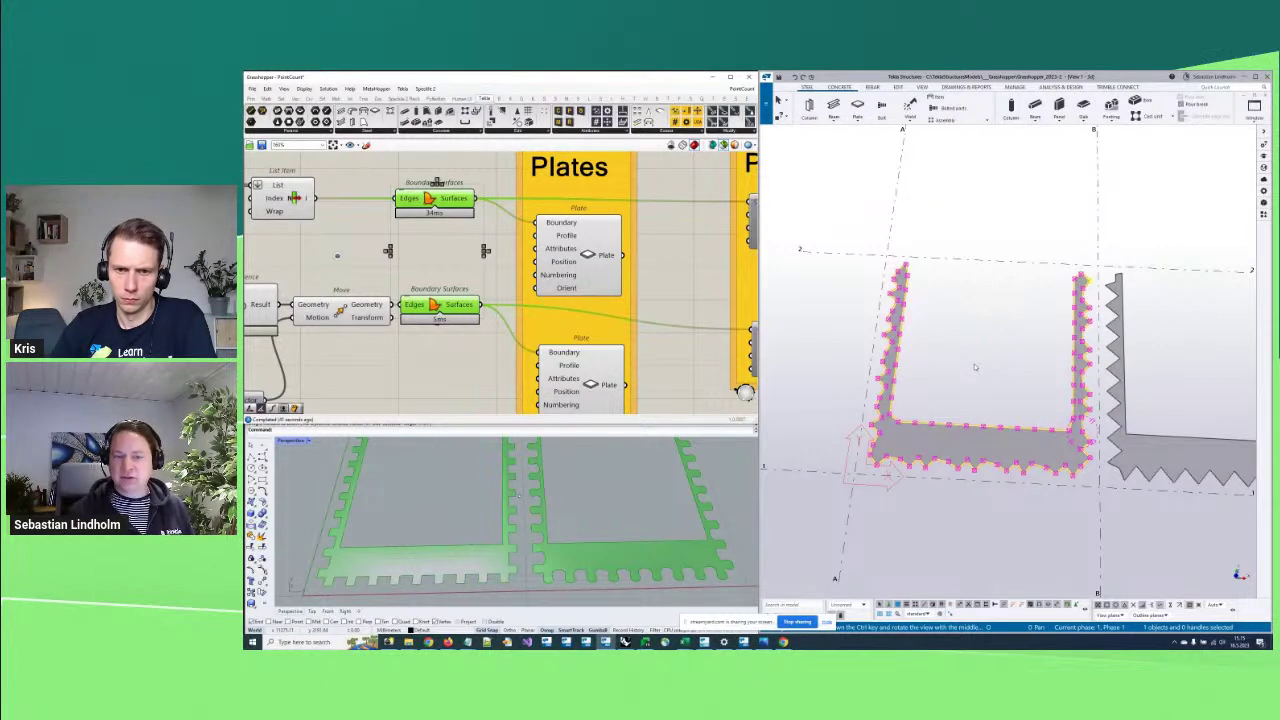
pyautogui.rightClick(965, 356)
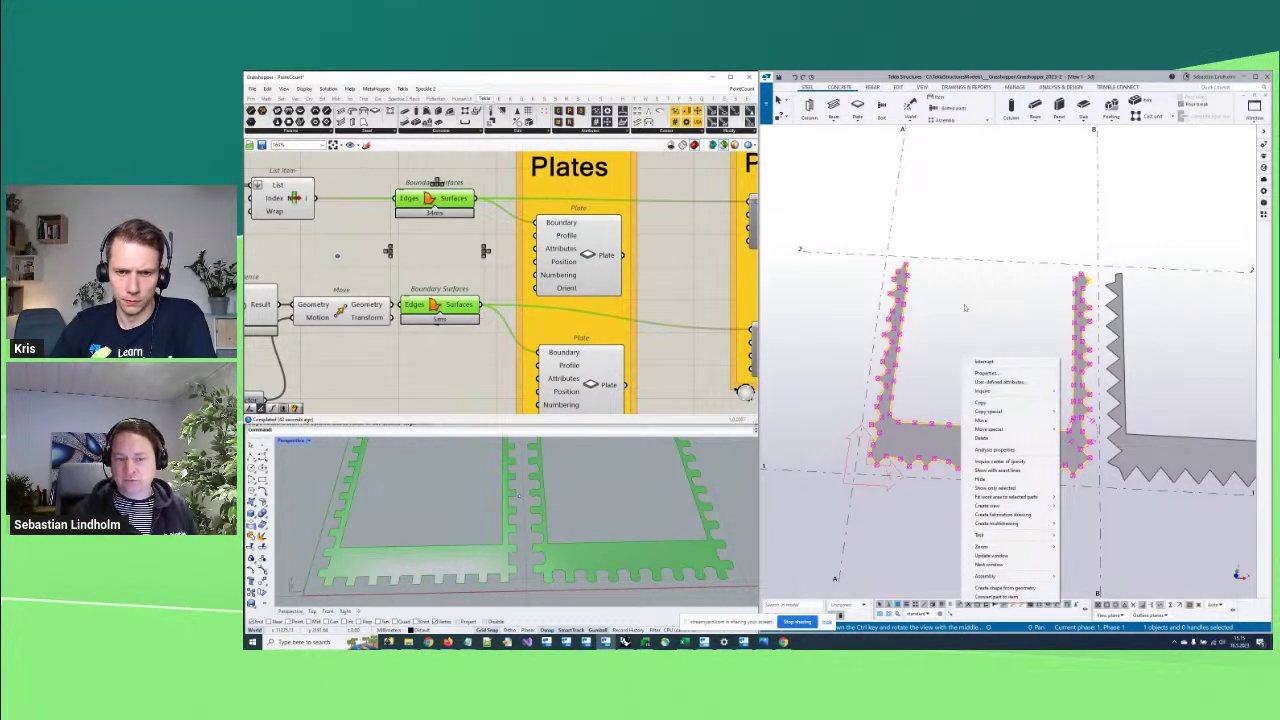
pyautogui.press('Escape')
pyautogui.click(963, 313)
pyautogui.click(966, 426)
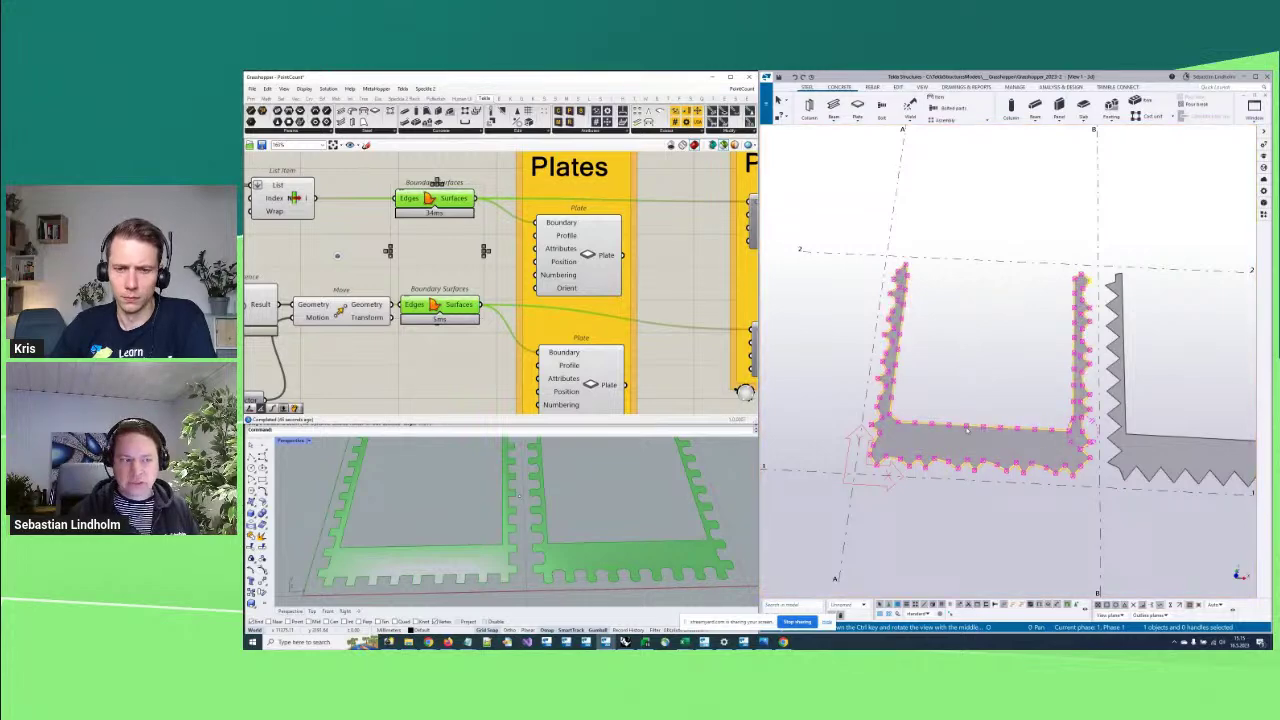
pyautogui.rightClick(590, 257)
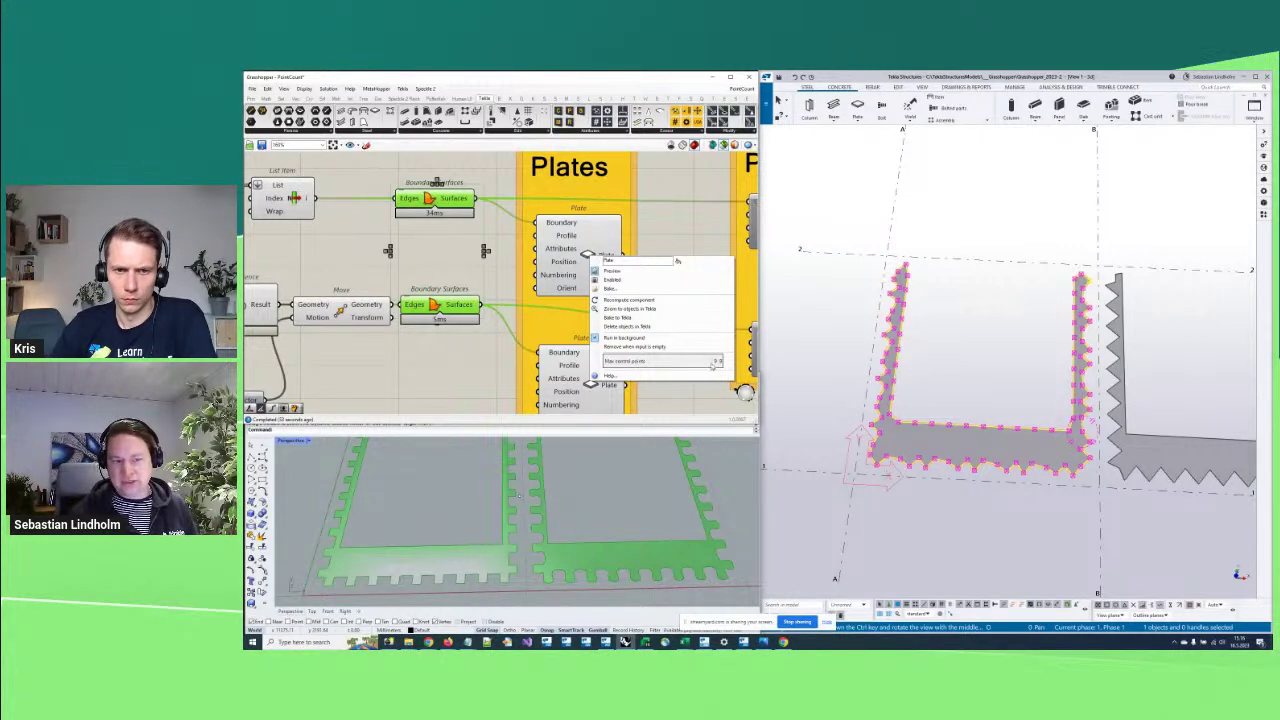
pyautogui.moveTo(710, 363); pyautogui.dragTo(716, 356)
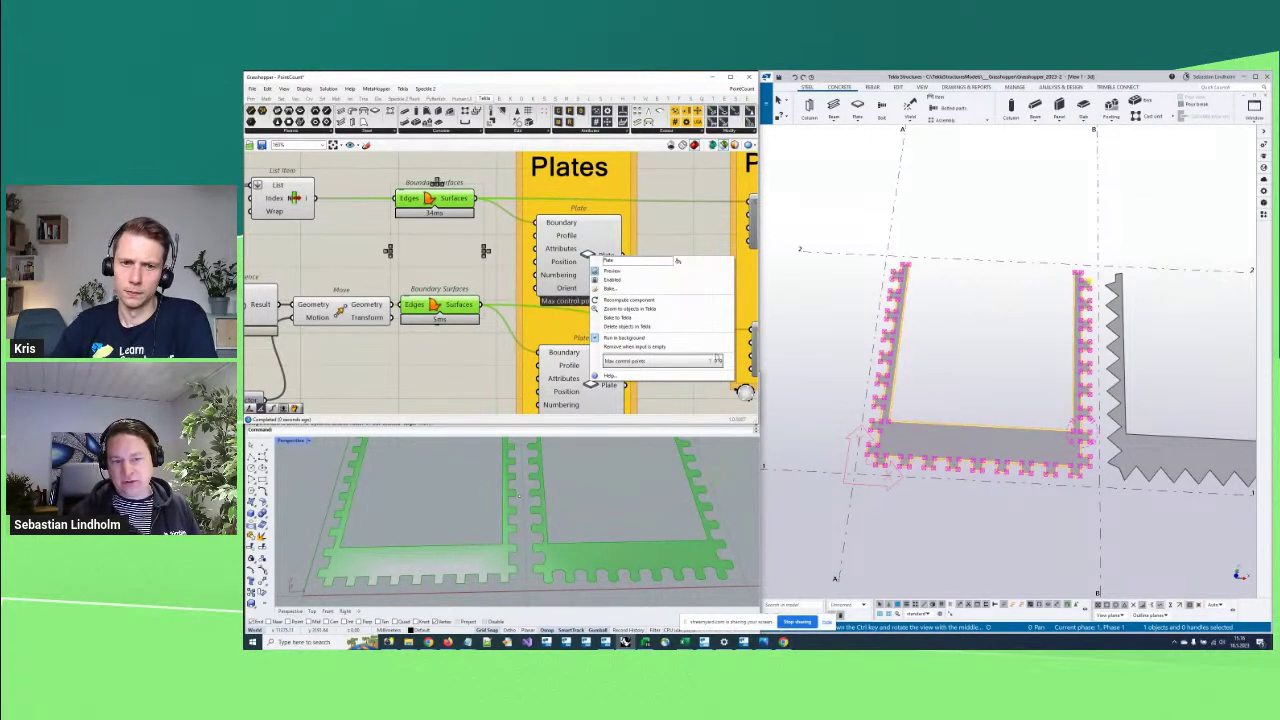
pyautogui.click(978, 430)
pyautogui.scroll(1, 978, 430)
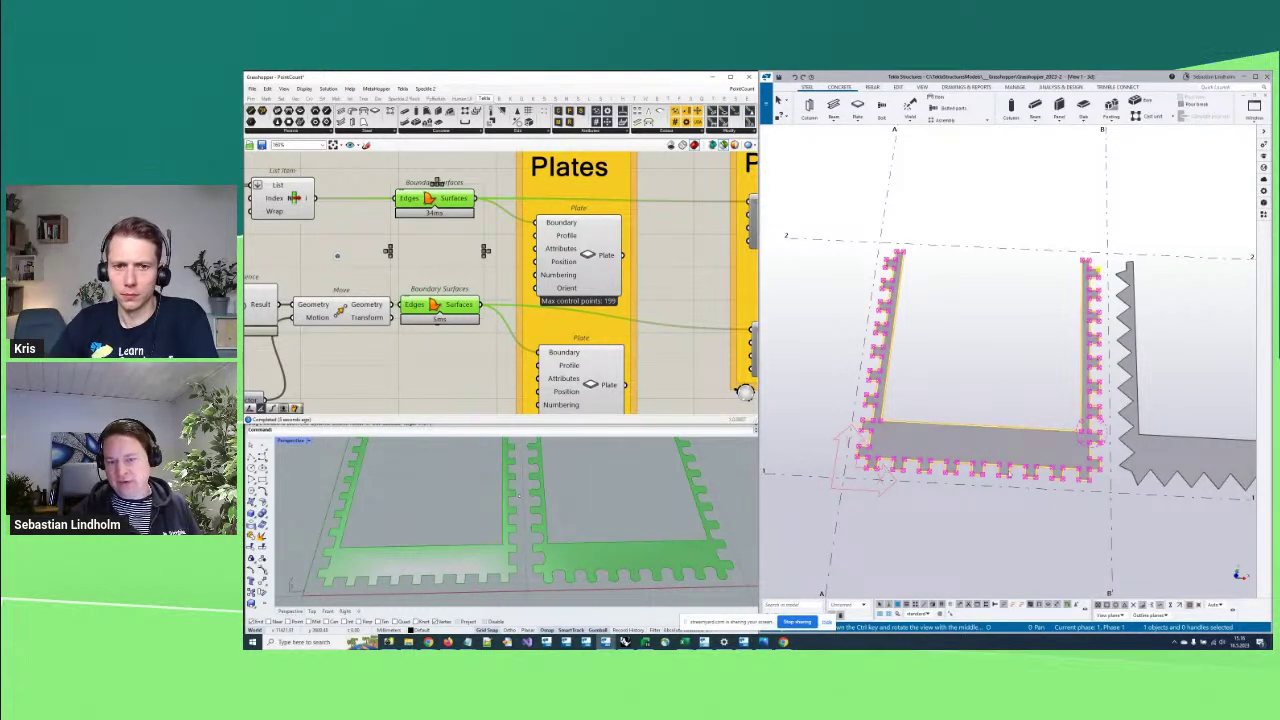
# Compare the lower Plate component's plate in Tekla with the upper one, alongside their Boundary Surfaces inputs
pyautogui.moveTo(1040, 387); pyautogui.dragTo(988, 388, button='middle')
pyautogui.moveTo(614, 325); pyautogui.dragTo(617, 285, button='right')
pyautogui.click(593, 344)
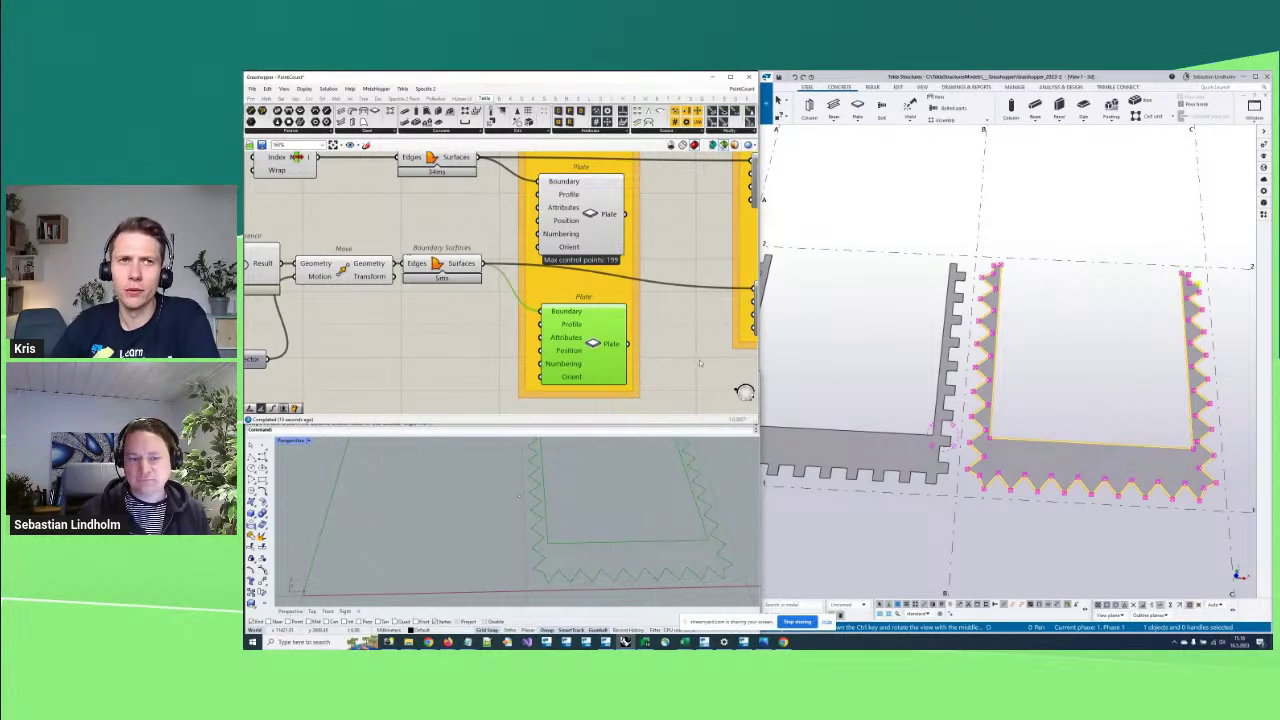
pyautogui.moveTo(499, 300); pyautogui.dragTo(444, 162)
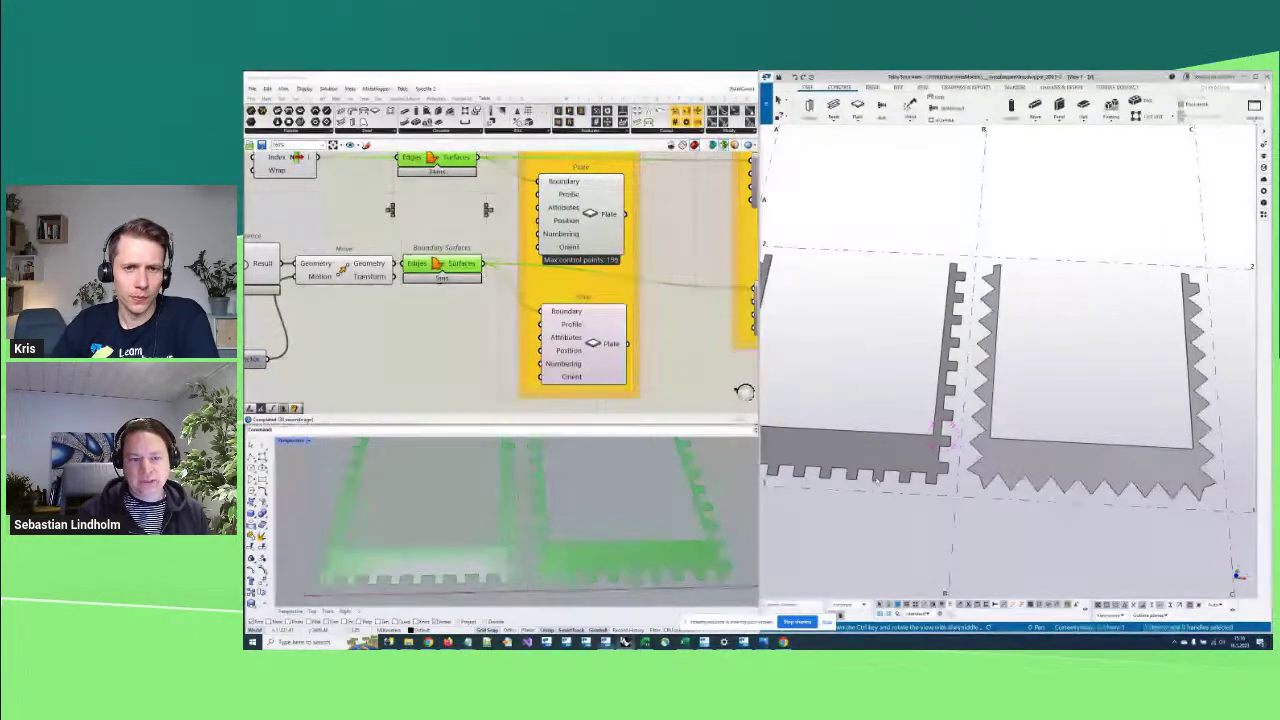
pyautogui.click(892, 398)
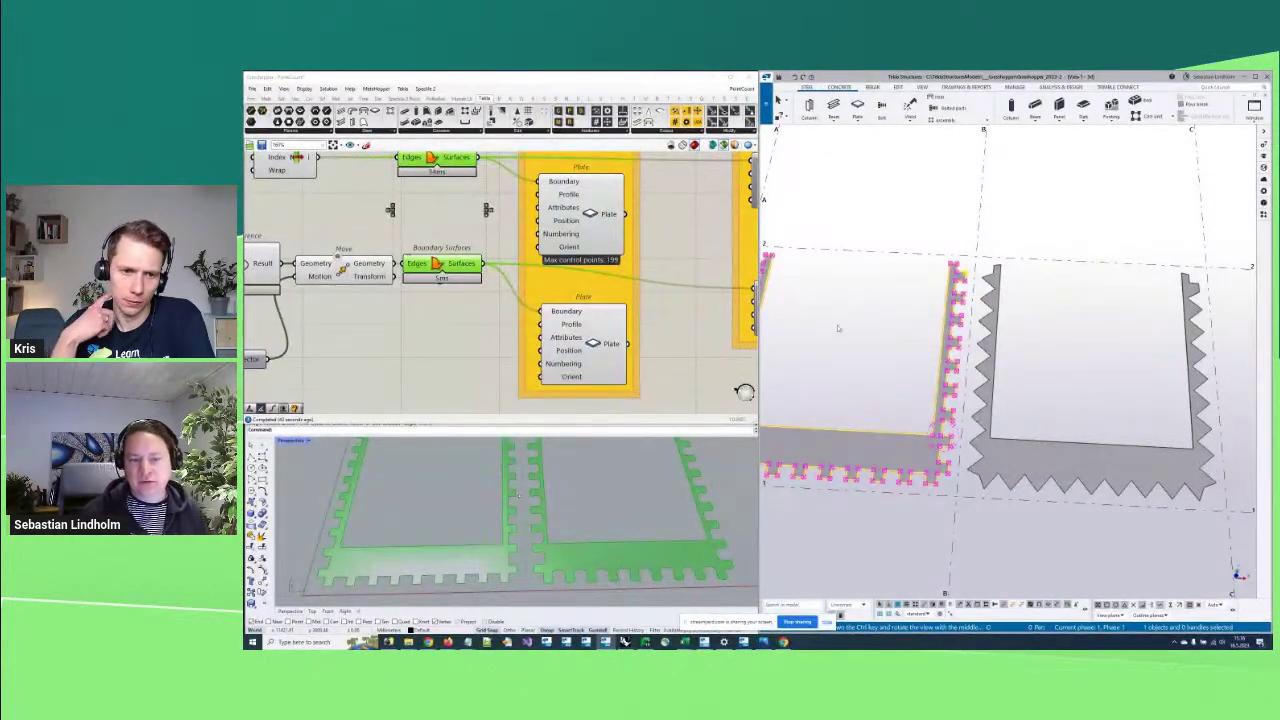
pyautogui.click(1032, 461)
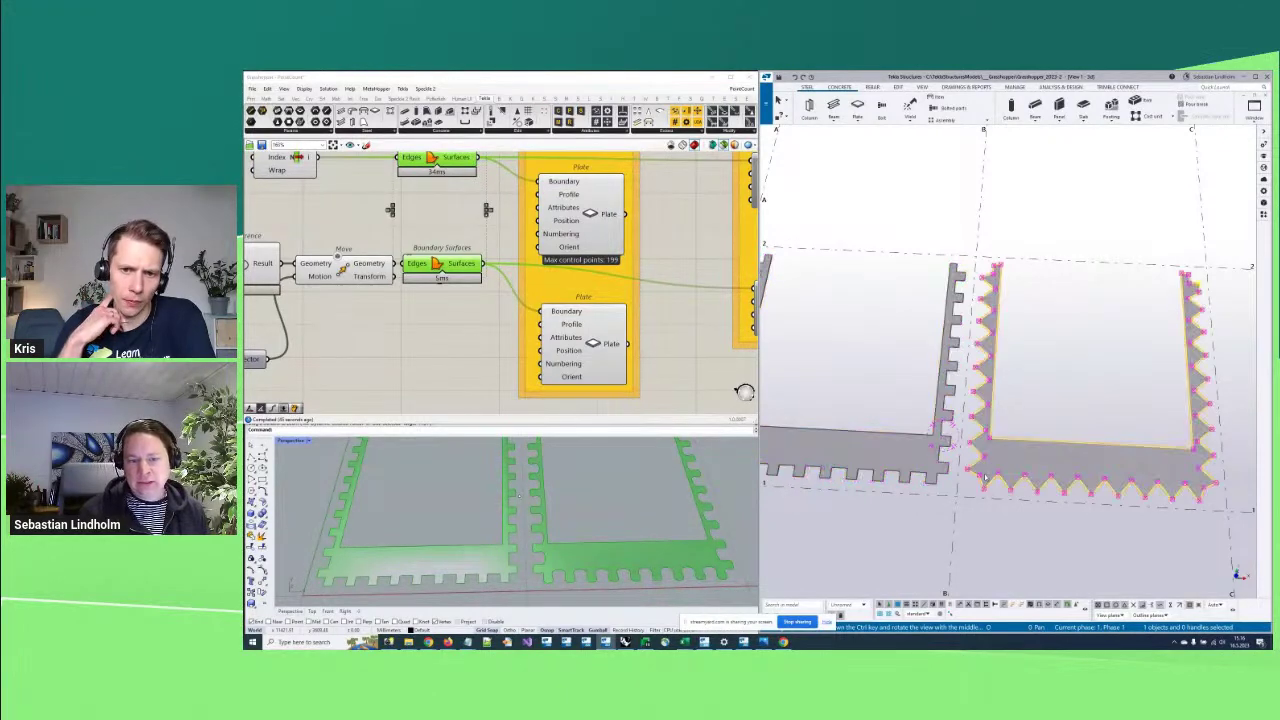
# Select the upper Plate component and inspect its plate's contour points in Tekla
pyautogui.moveTo(666, 272); pyautogui.dragTo(659, 276, button='right')
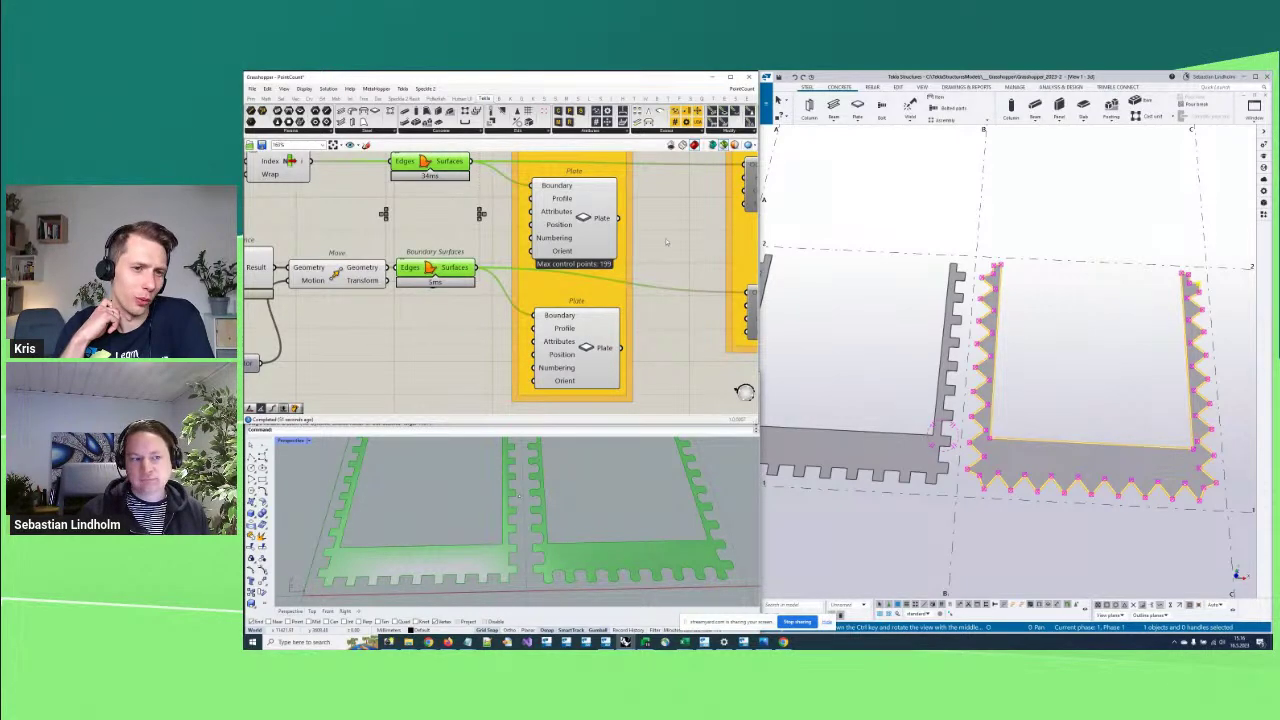
pyautogui.scroll(-3, 672, 270)
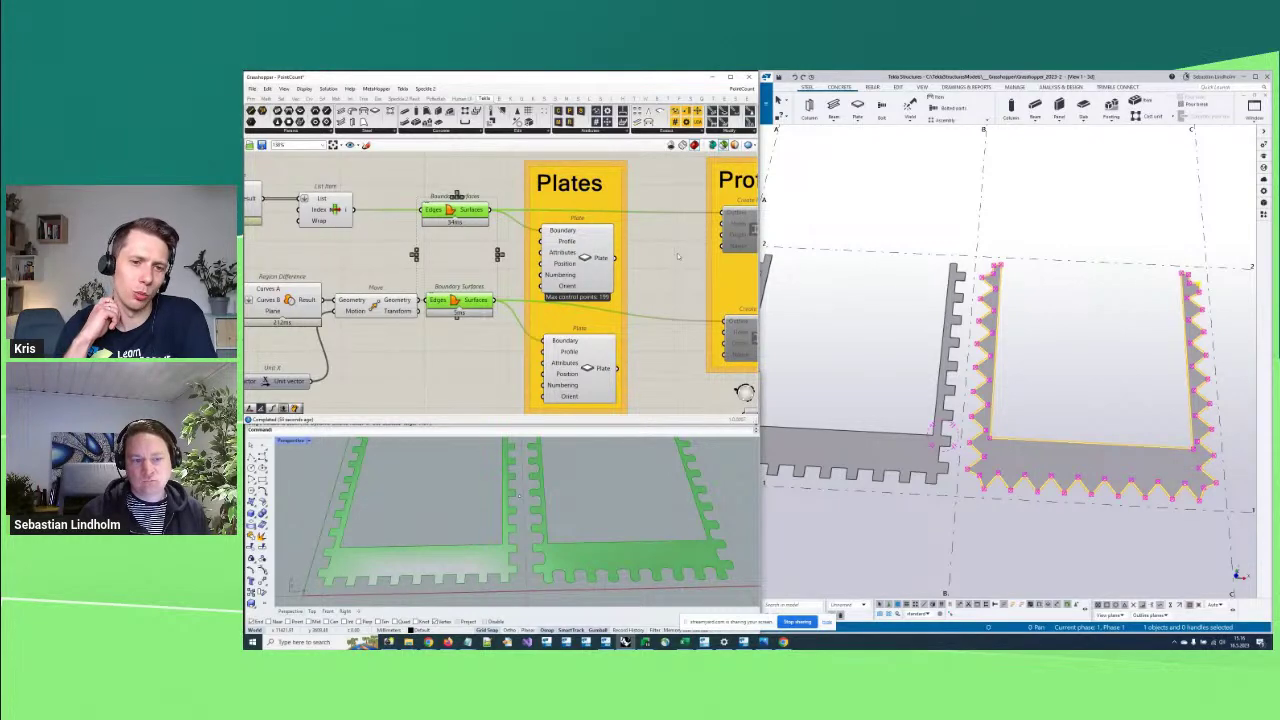
pyautogui.moveTo(665, 255); pyautogui.dragTo(691, 261, button='right')
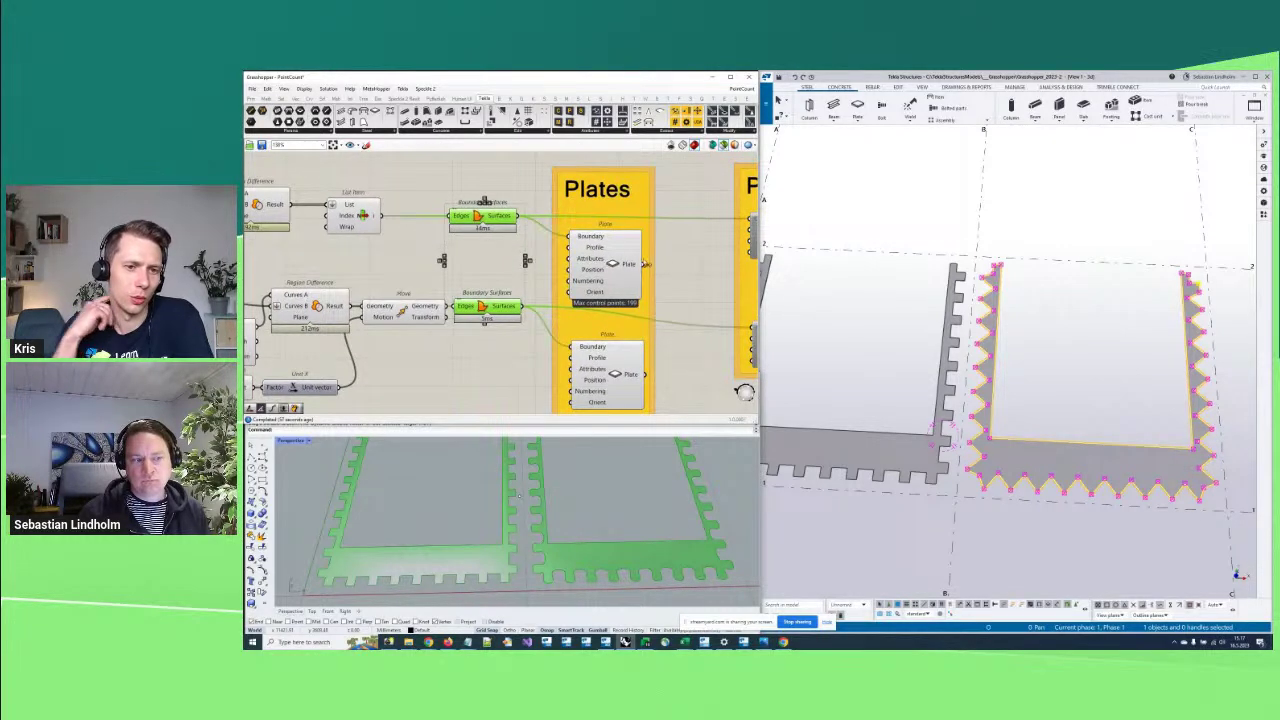
pyautogui.click(600, 266)
pyautogui.moveTo(918, 381); pyautogui.dragTo(1030, 398, button='middle')
pyautogui.moveTo(915, 341); pyautogui.dragTo(913, 353, button='middle')
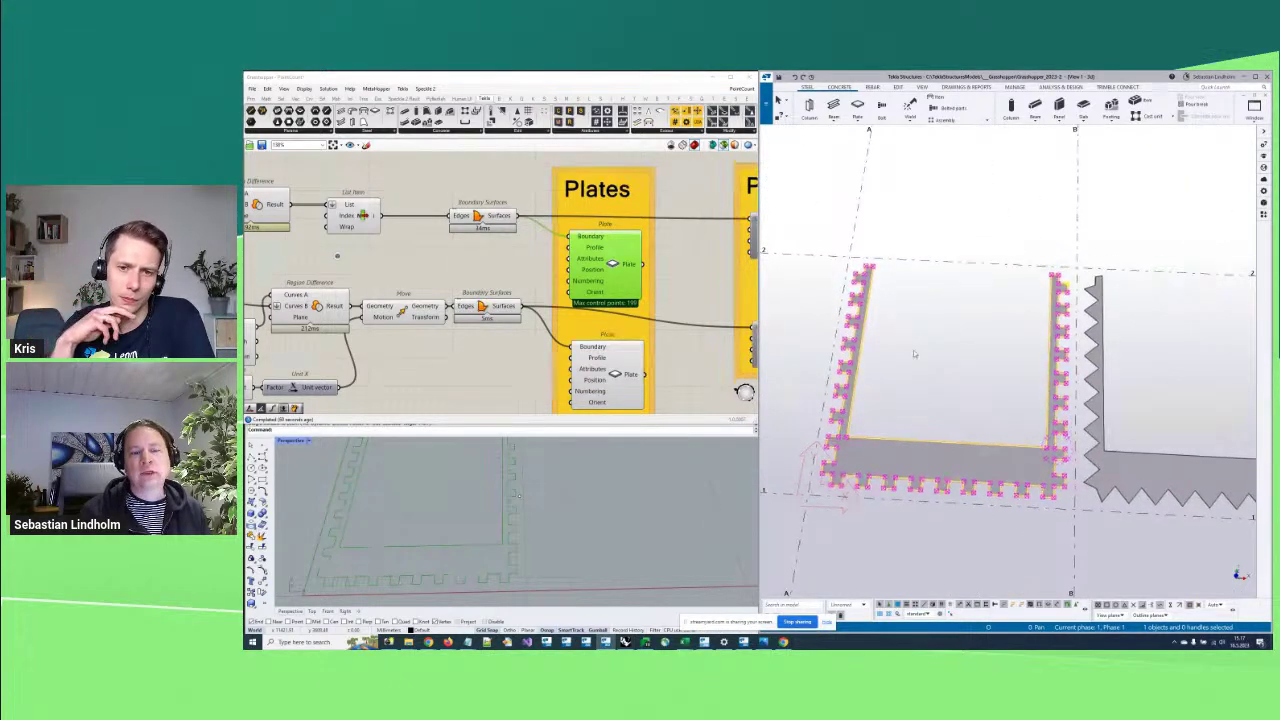
# Add an Explode component above the upper Boundary Surfaces and connect the List Item output to its Curve input
pyautogui.click(499, 224)
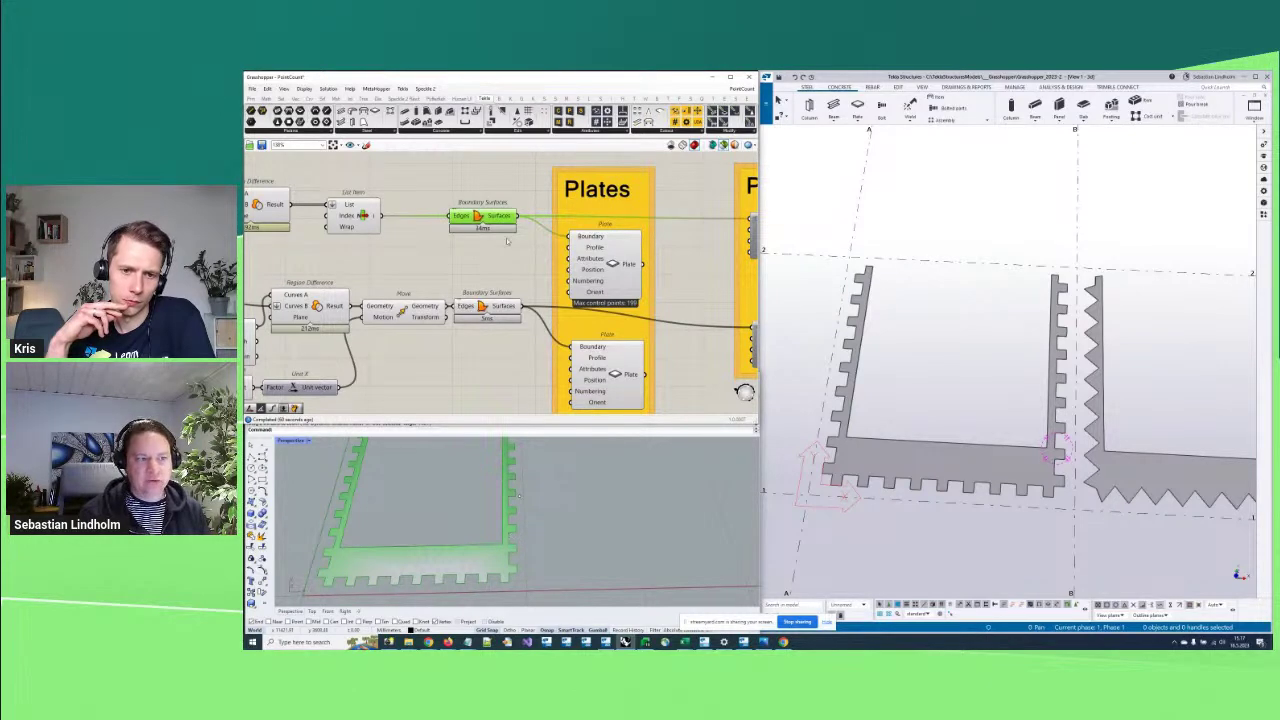
pyautogui.doubleClick(515, 186)
pyautogui.write('export')
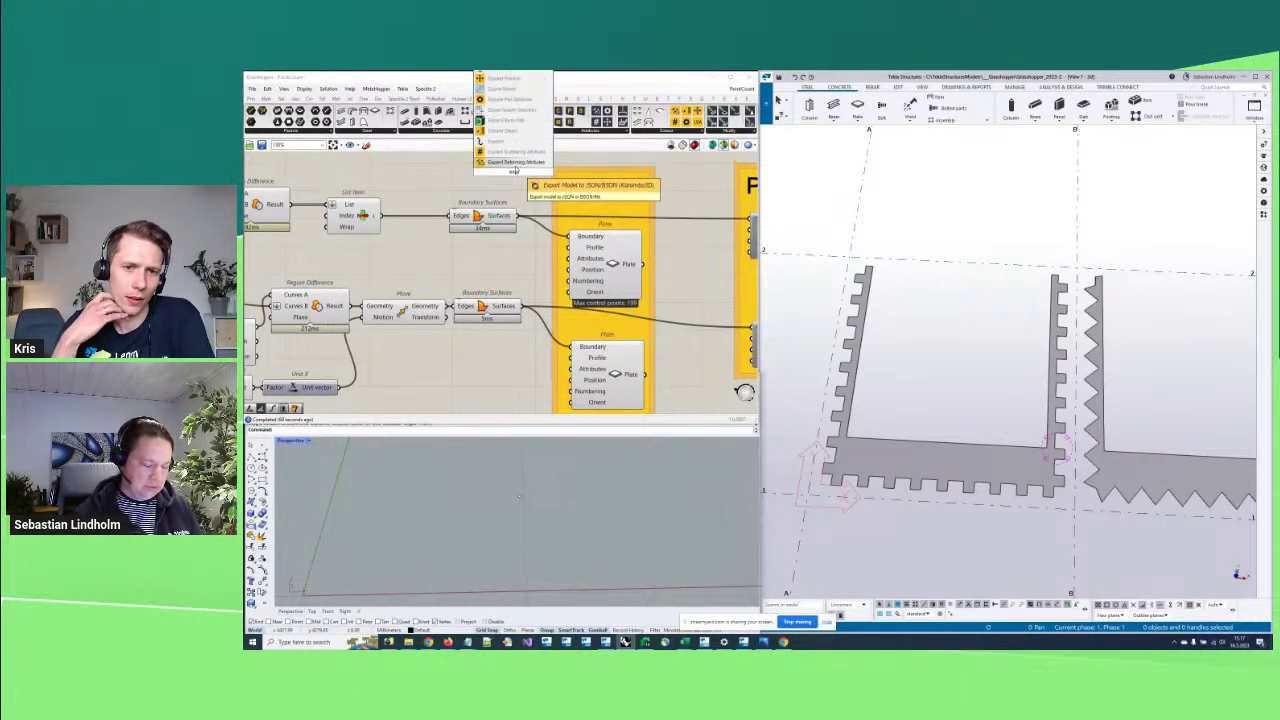
pyautogui.press('Return')
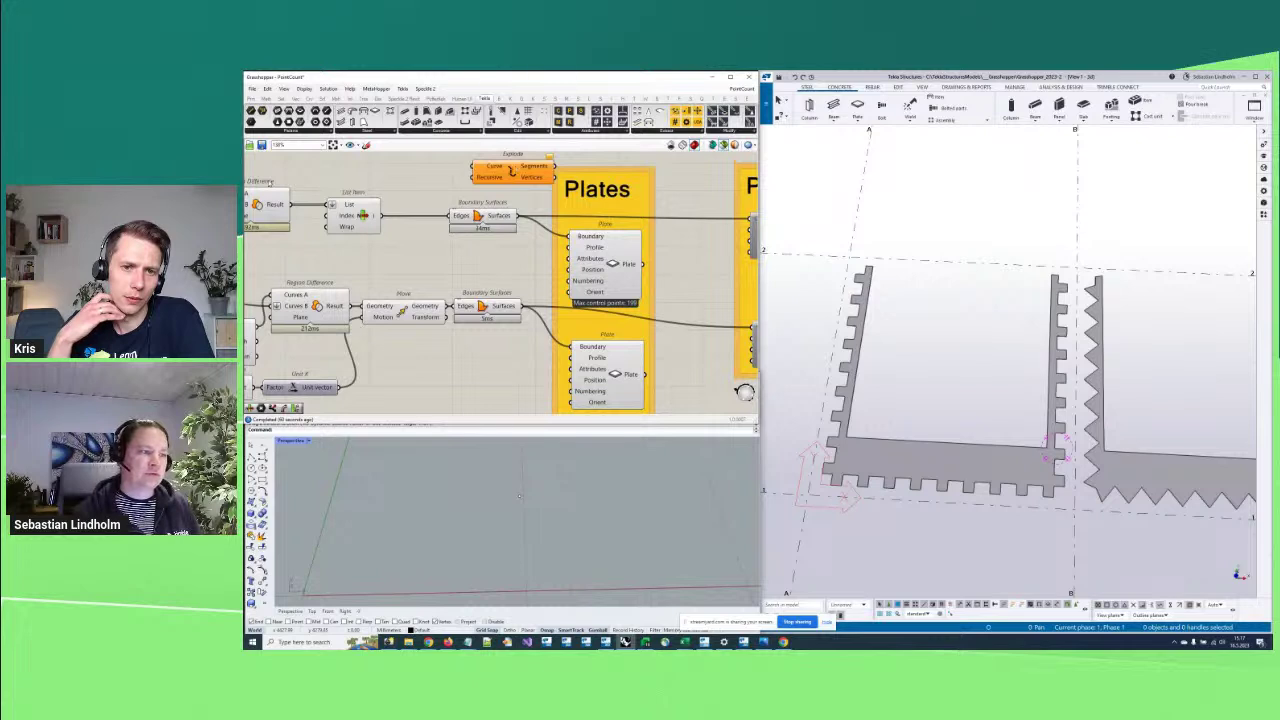
pyautogui.moveTo(378, 215); pyautogui.dragTo(473, 166)
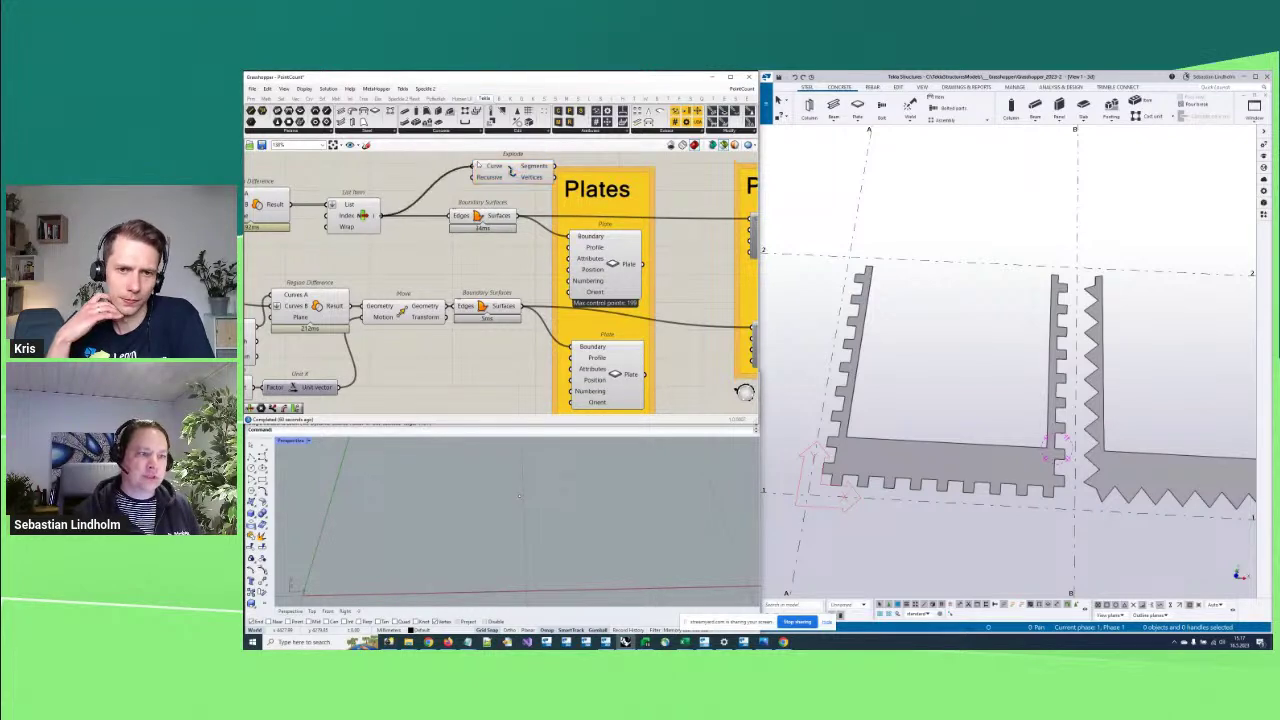
pyautogui.click(530, 181)
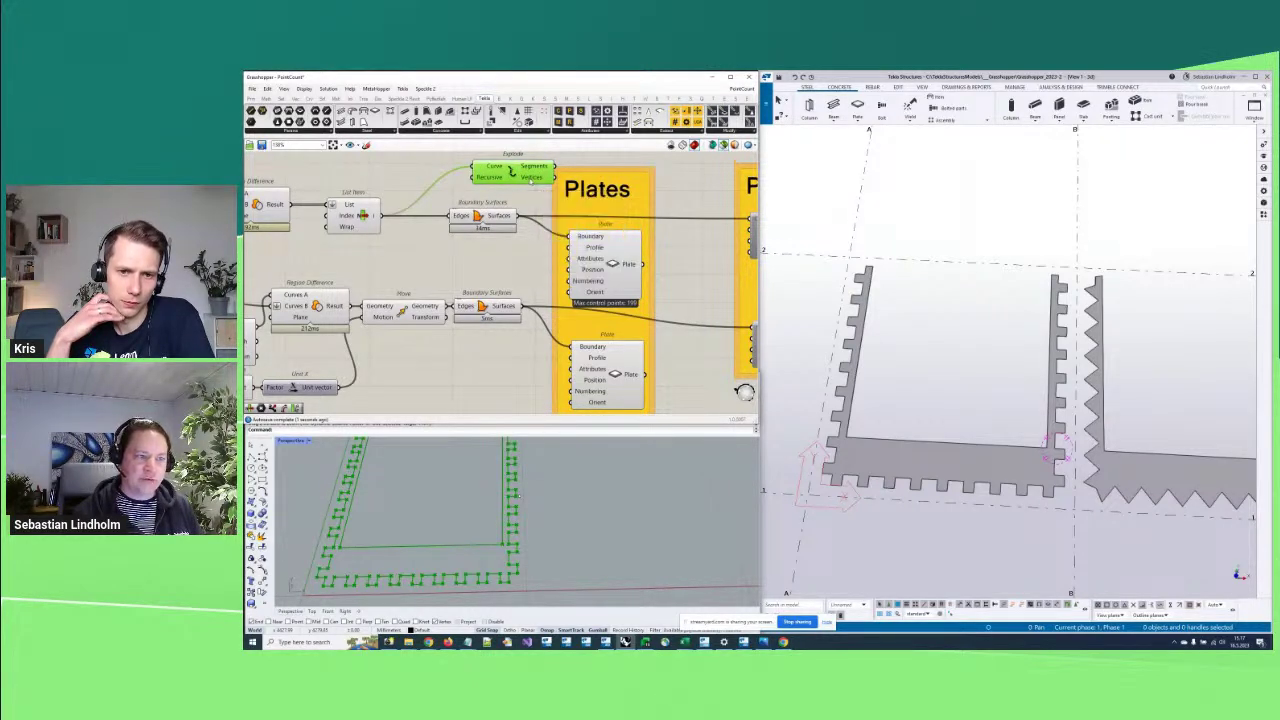
pyautogui.moveTo(530, 178); pyautogui.dragTo(488, 177)
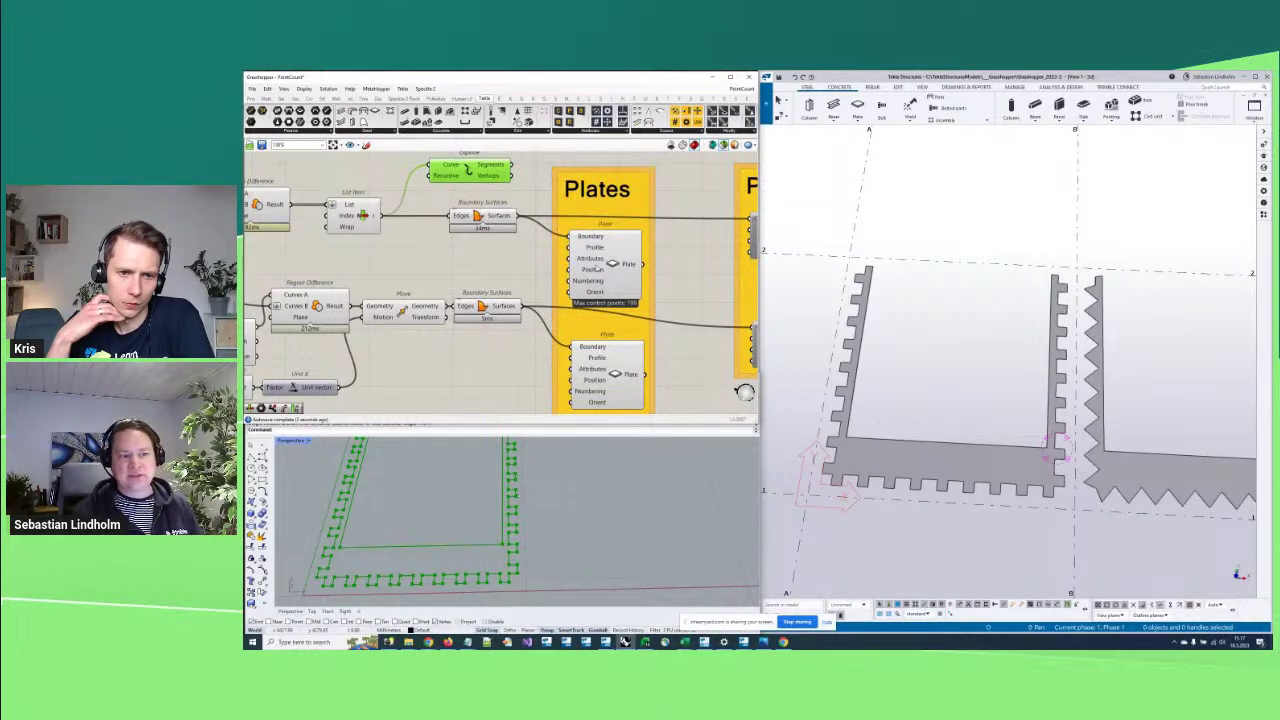
# Inspect the upper Plate component's contour points in Tekla and preview the lower Boundary Surfaces shape in Rhino
pyautogui.click(959, 494)
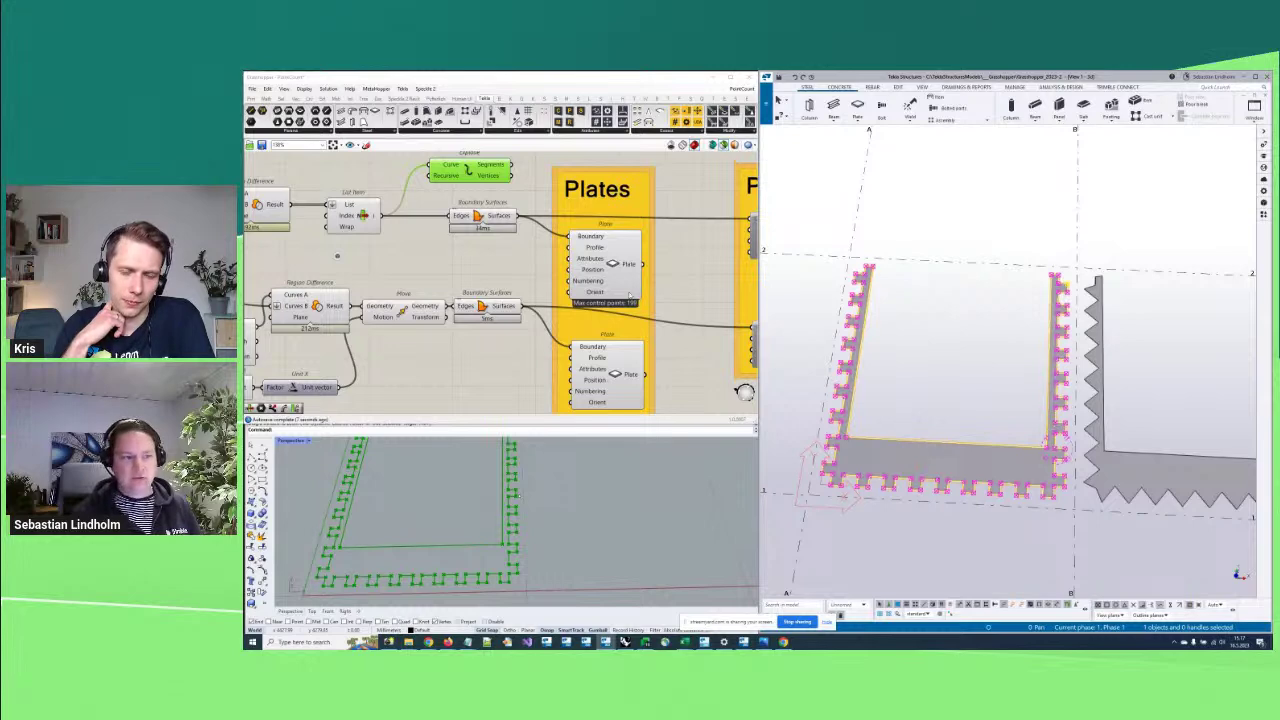
pyautogui.moveTo(492, 311); pyautogui.dragTo(414, 264, button='right')
pyautogui.click(414, 262)
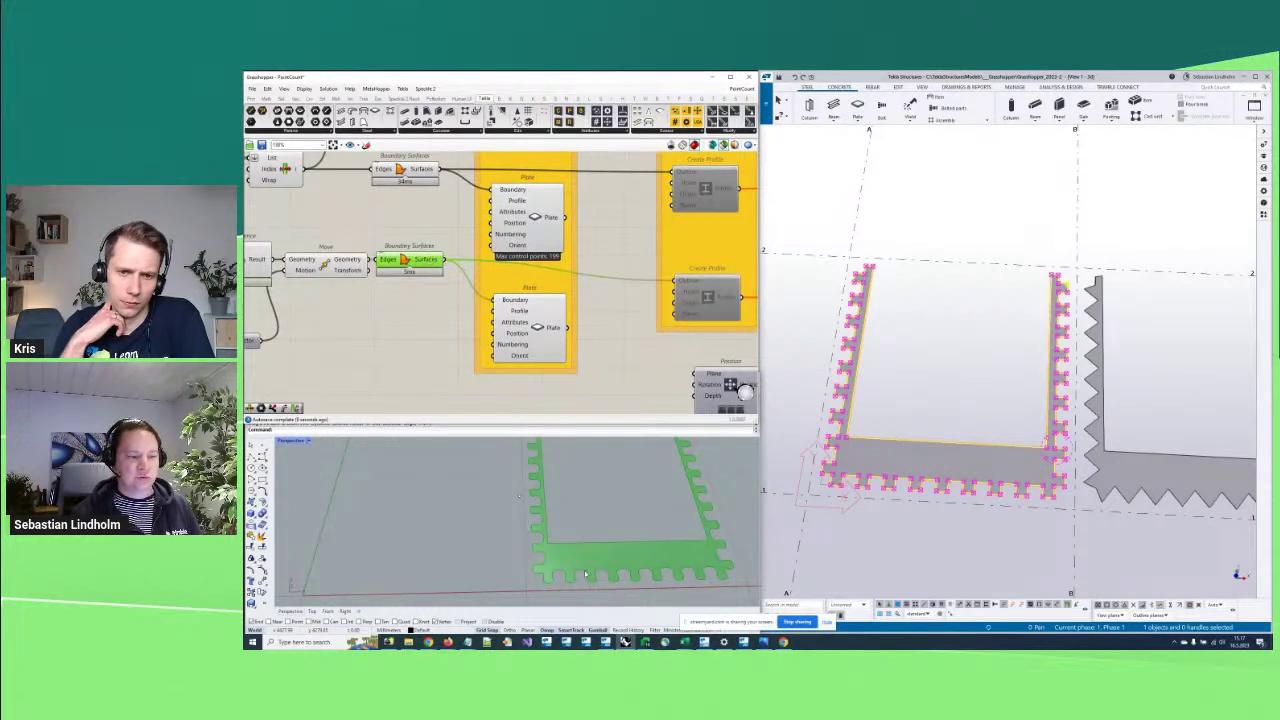
# Set Max control points of the lower Plate component to 999
pyautogui.moveTo(590, 350); pyautogui.dragTo(518, 351, button='right')
pyautogui.click(464, 327)
pyautogui.rightClick(467, 328)
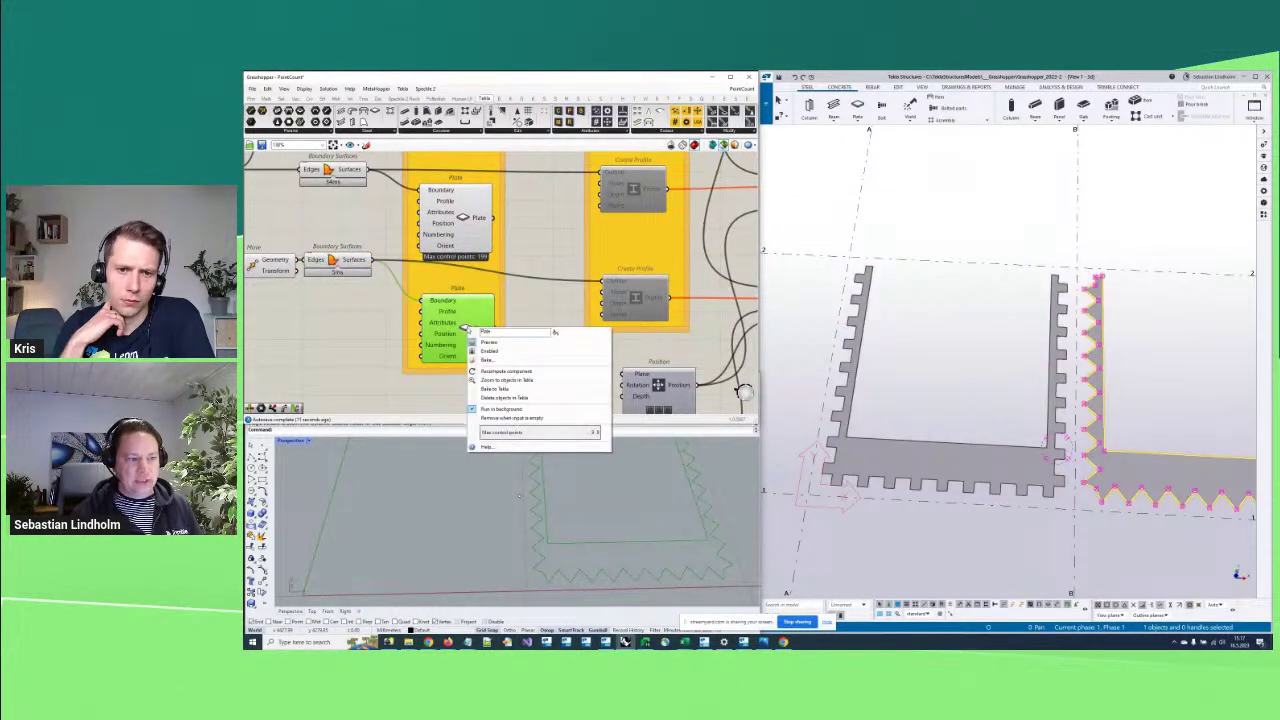
pyautogui.moveTo(588, 432); pyautogui.dragTo(586, 350)
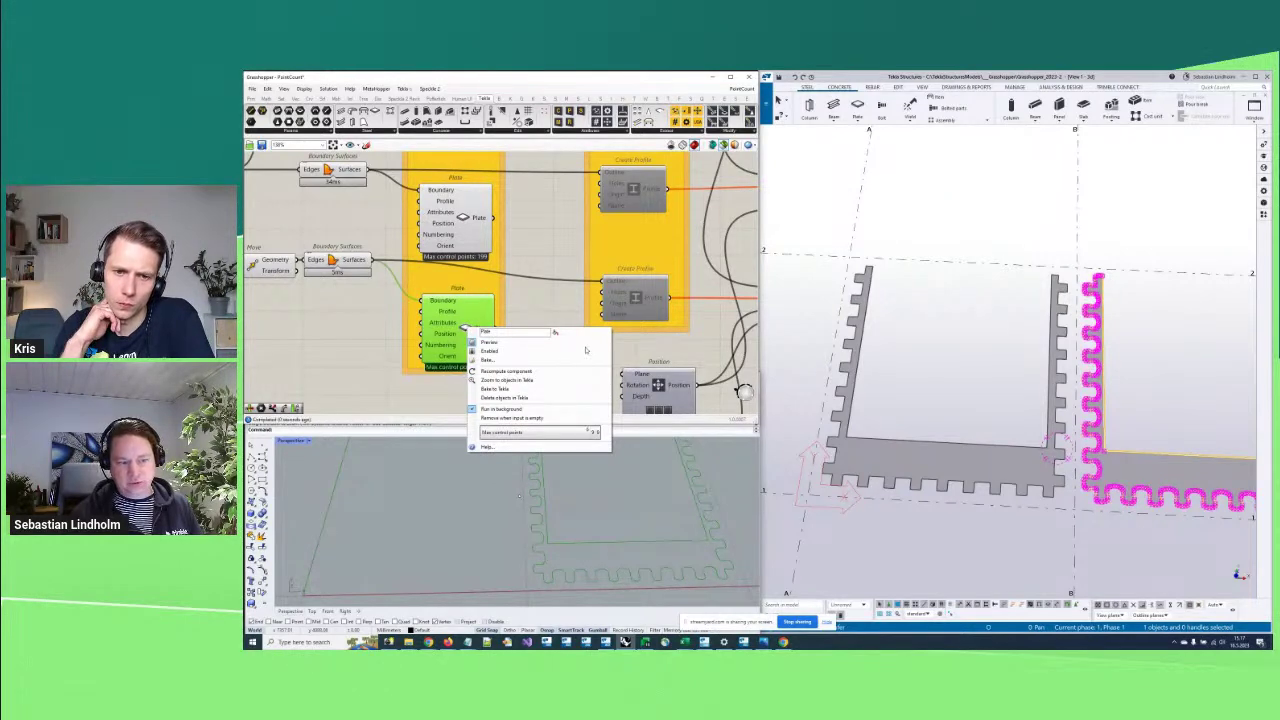
pyautogui.click(528, 347)
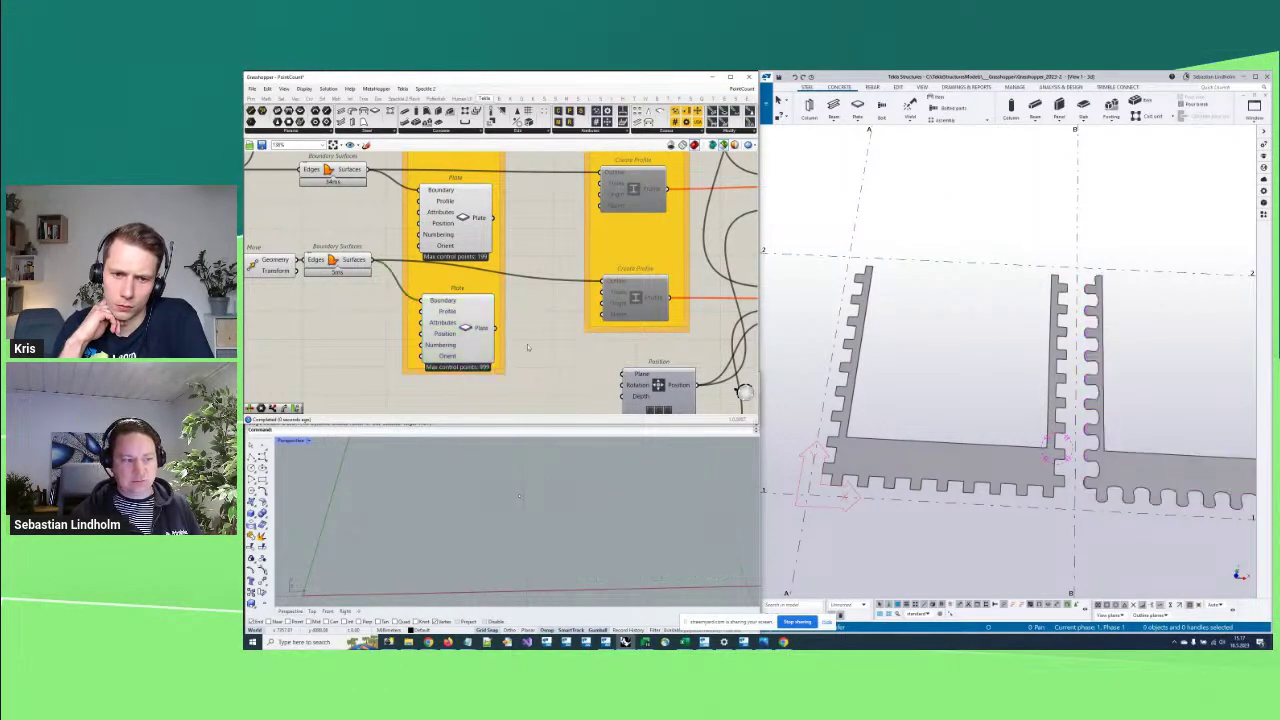
pyautogui.moveTo(528, 347); pyautogui.dragTo(506, 341, button='right')
# Compare the lower Boundary Surfaces preview with its plate in Tekla and show the plate's contour points
pyautogui.moveTo(1204, 460); pyautogui.dragTo(1039, 448, button='middle')
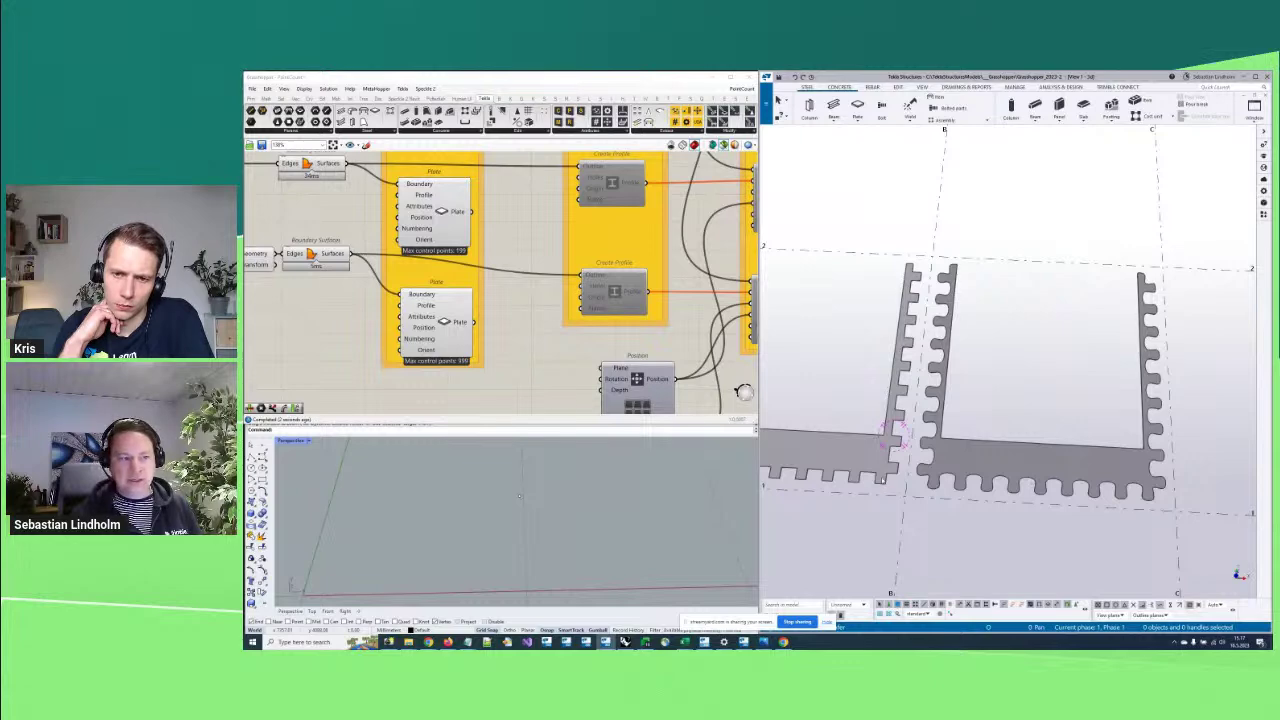
pyautogui.click(314, 254)
pyautogui.scroll(4, 551, 590)
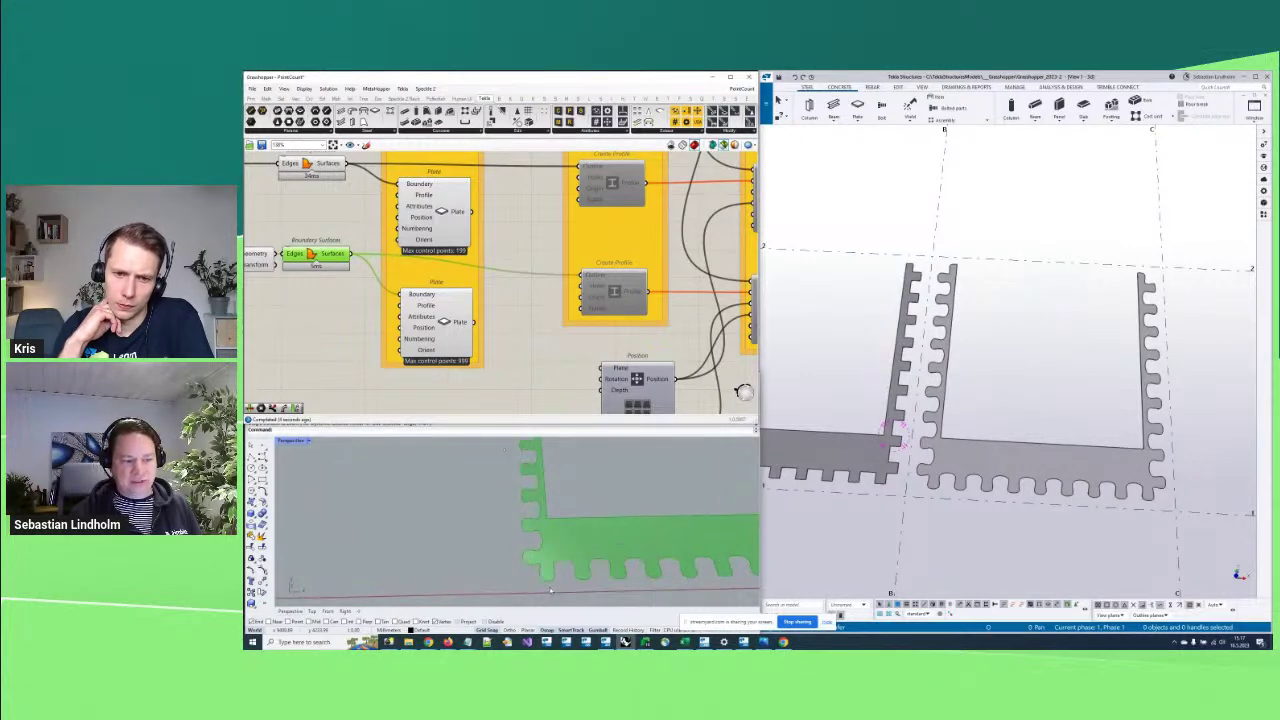
pyautogui.click(1035, 490)
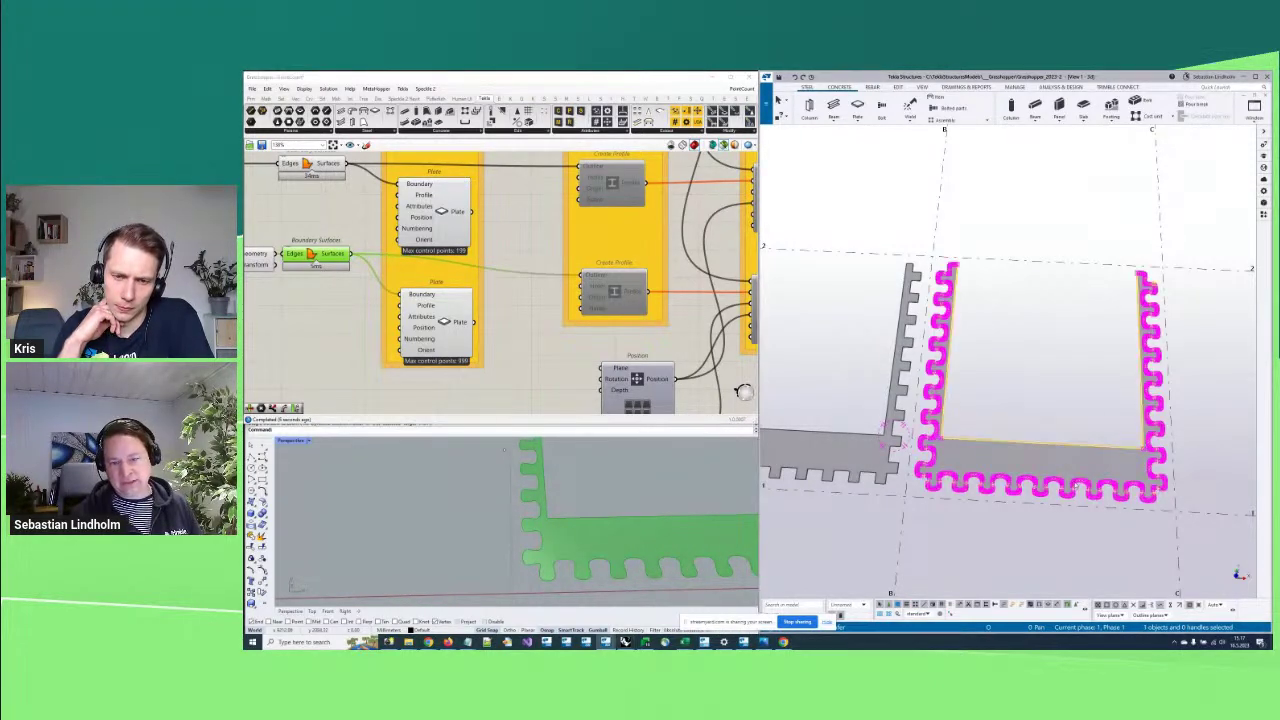
# Inspect the contour points along one rounded tab of the plate and view one point's corner chamfer properties
pyautogui.scroll(5, 1035, 490)
pyautogui.scroll(3, 1035, 490)
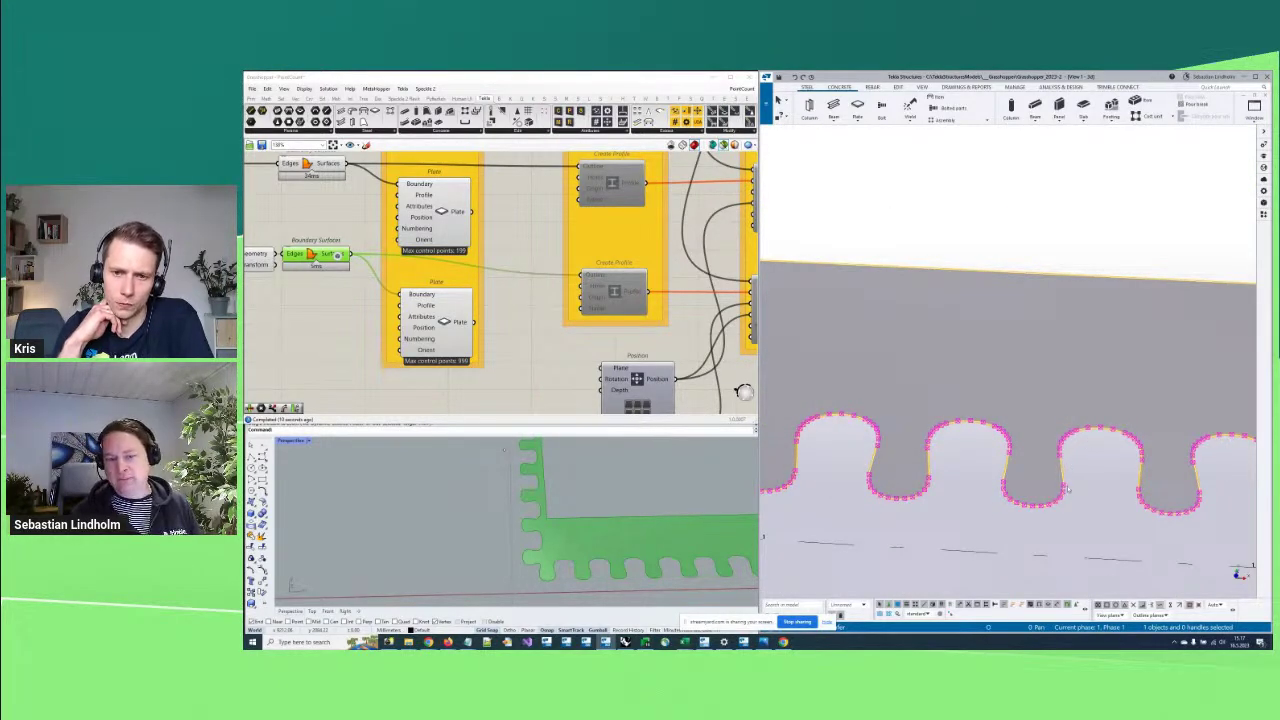
pyautogui.scroll(6, 1064, 488)
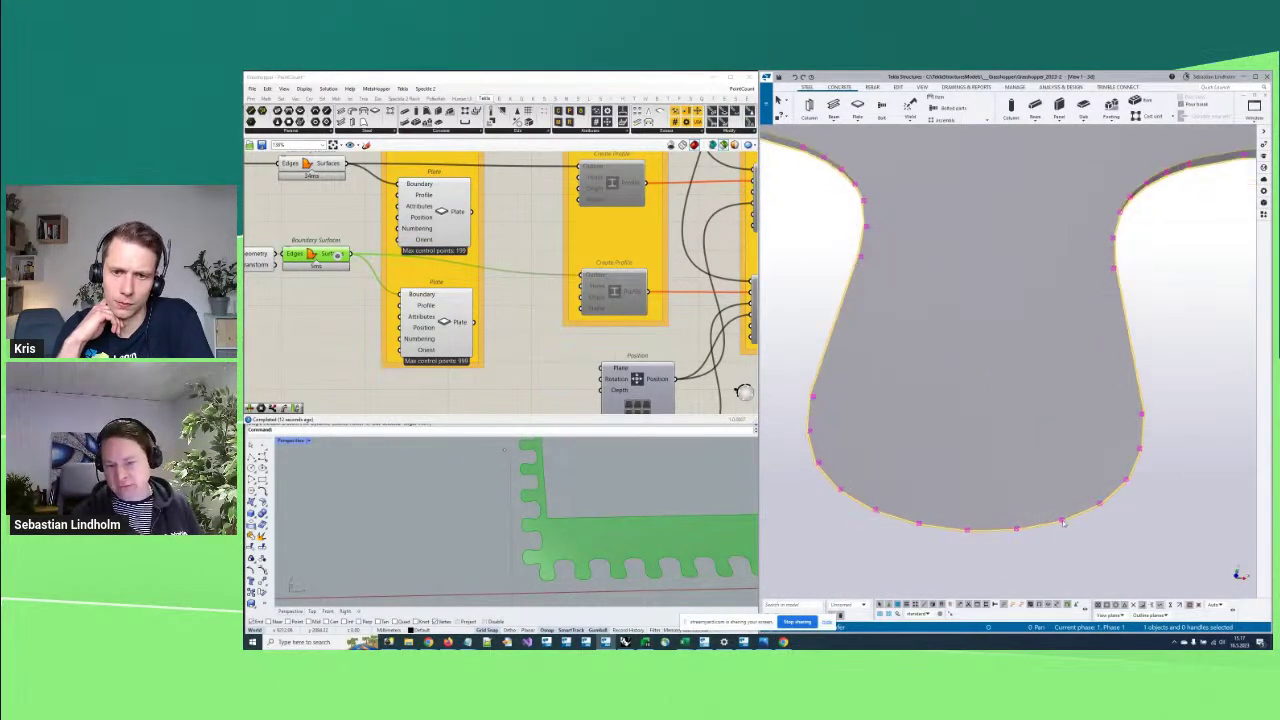
pyautogui.scroll(3, 1063, 521)
pyautogui.doubleClick(1062, 521)
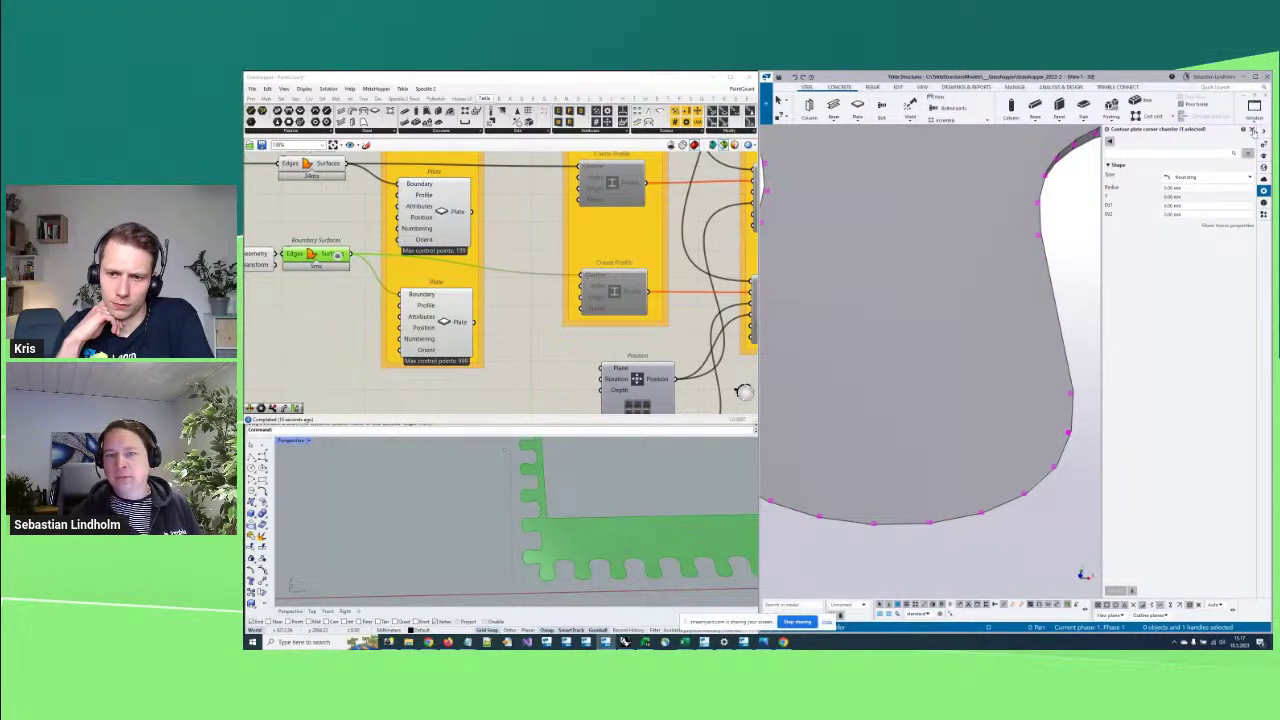
pyautogui.click(1252, 129)
# Examine the density of contour points around the rounded tabs and along the whole outline of the lower Plate component's plate
pyautogui.scroll(-4, 1138, 200)
pyautogui.moveTo(1130, 212); pyautogui.dragTo(1155, 294, button='middle')
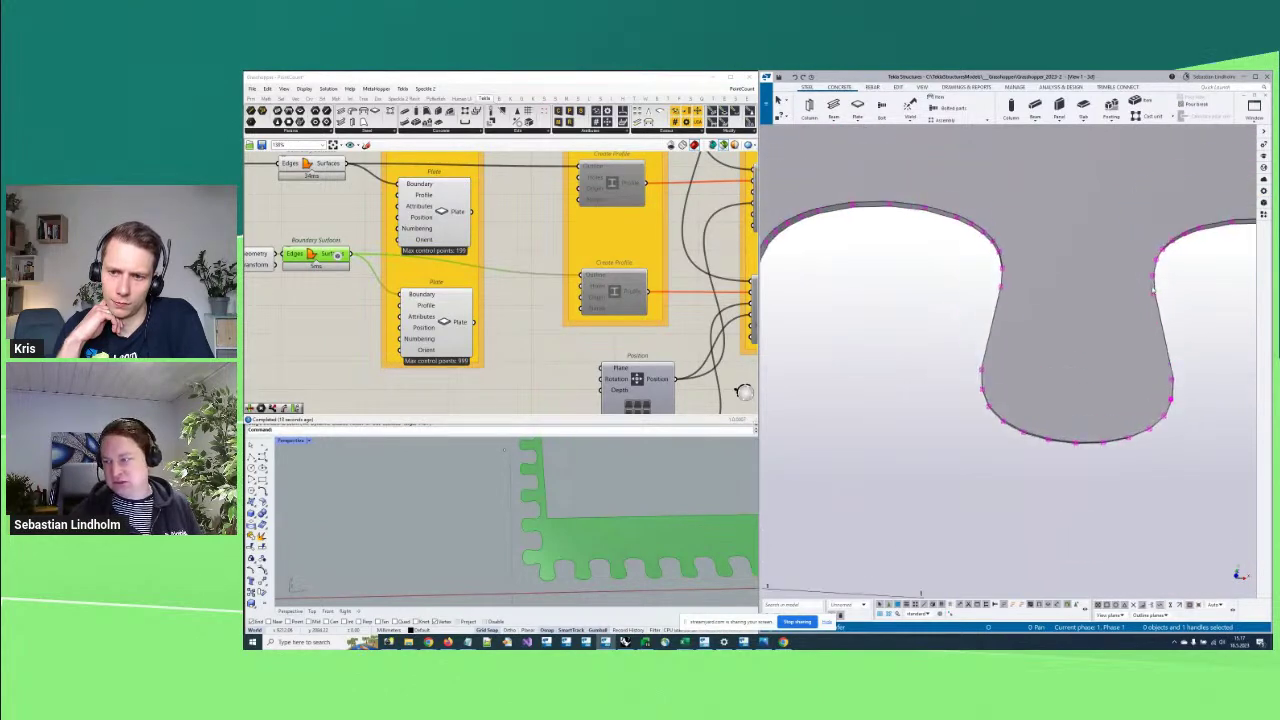
pyautogui.scroll(-5, 996, 319)
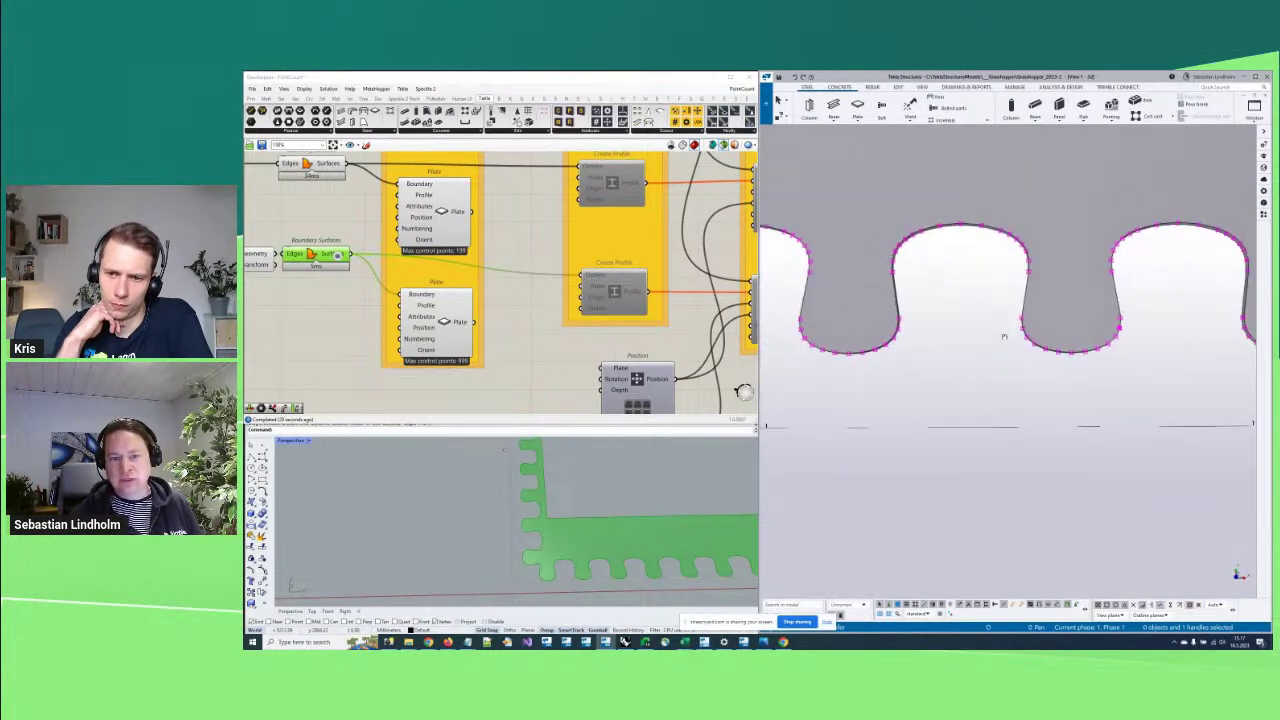
pyautogui.scroll(-3, 1010, 346)
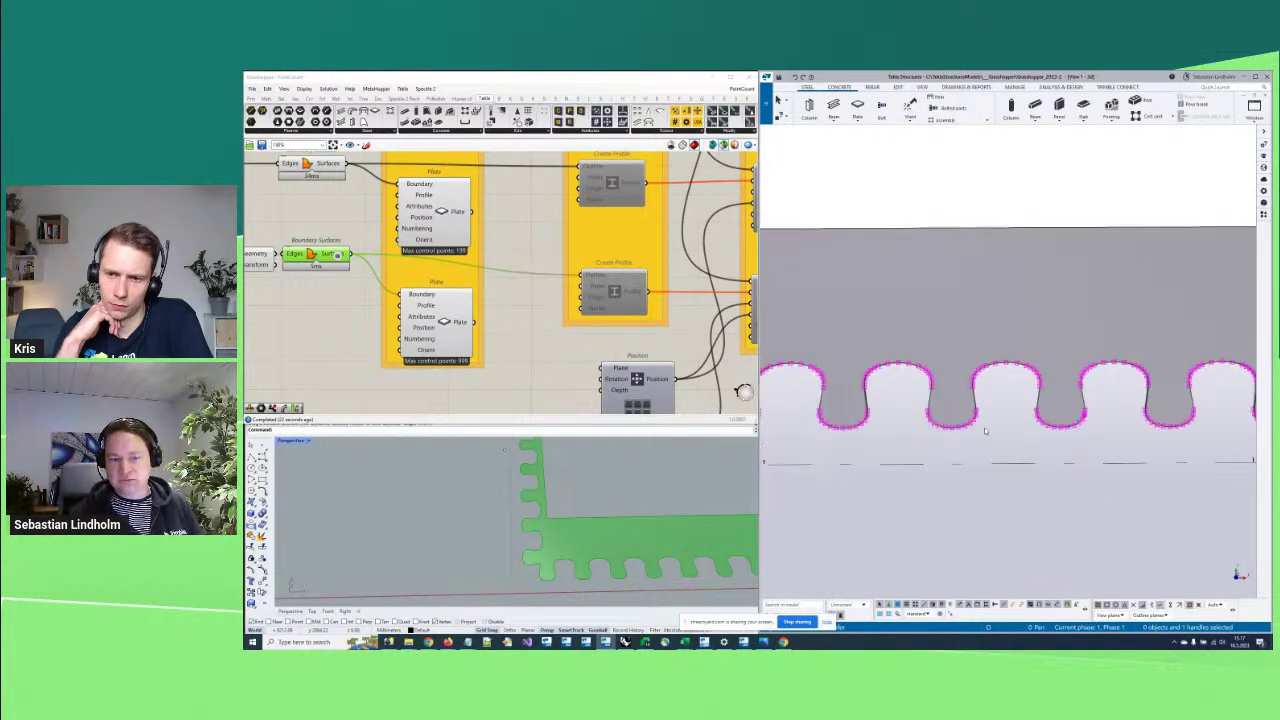
pyautogui.scroll(-6, 1014, 371)
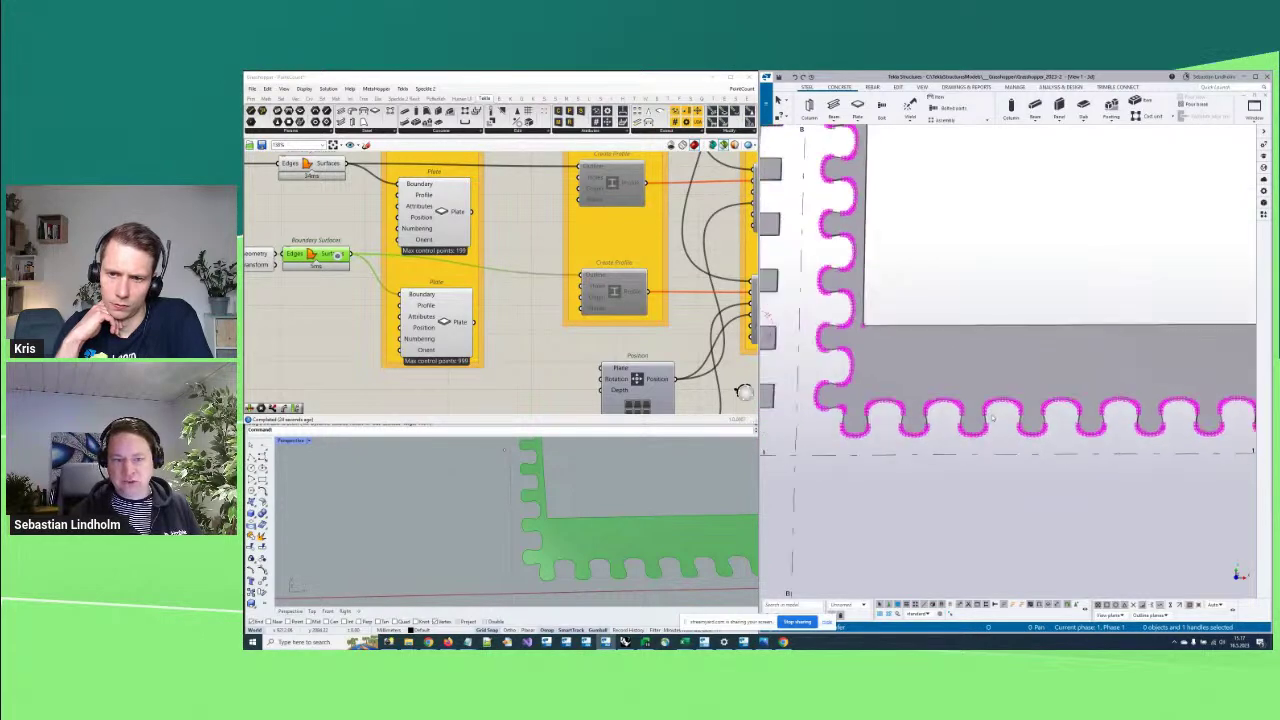
pyautogui.scroll(-4, 1074, 293)
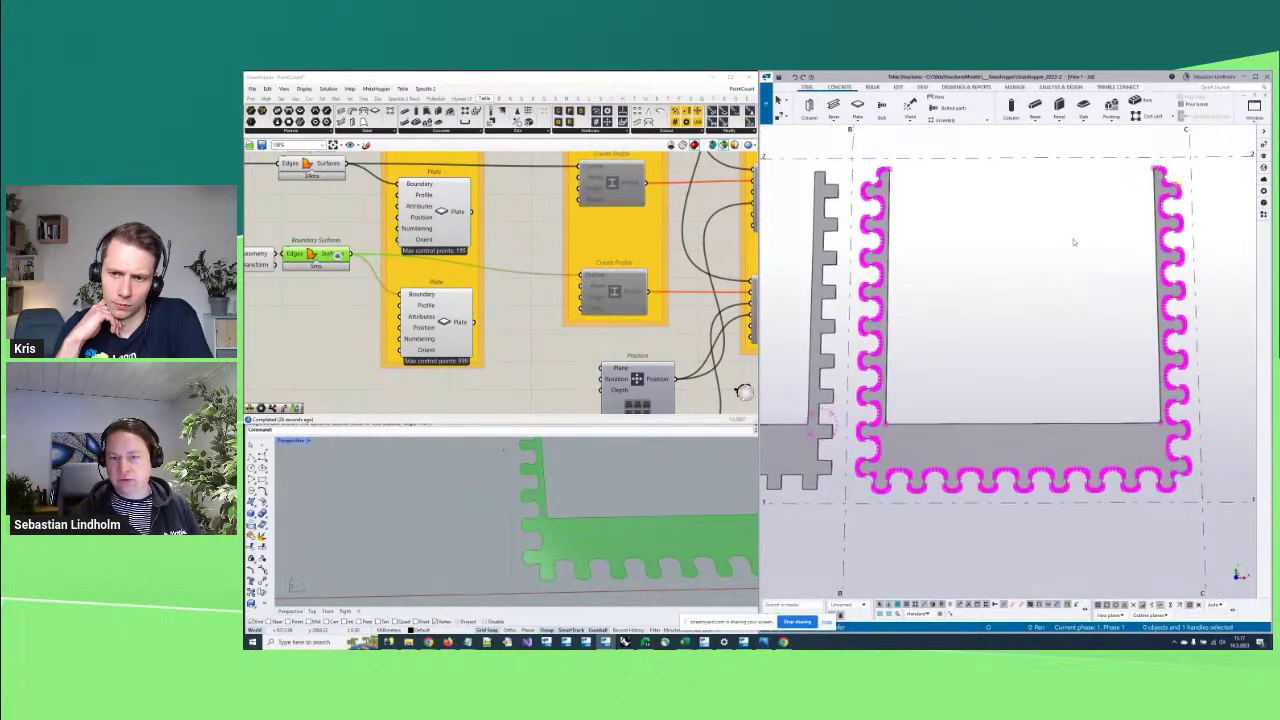
pyautogui.scroll(5, 895, 396)
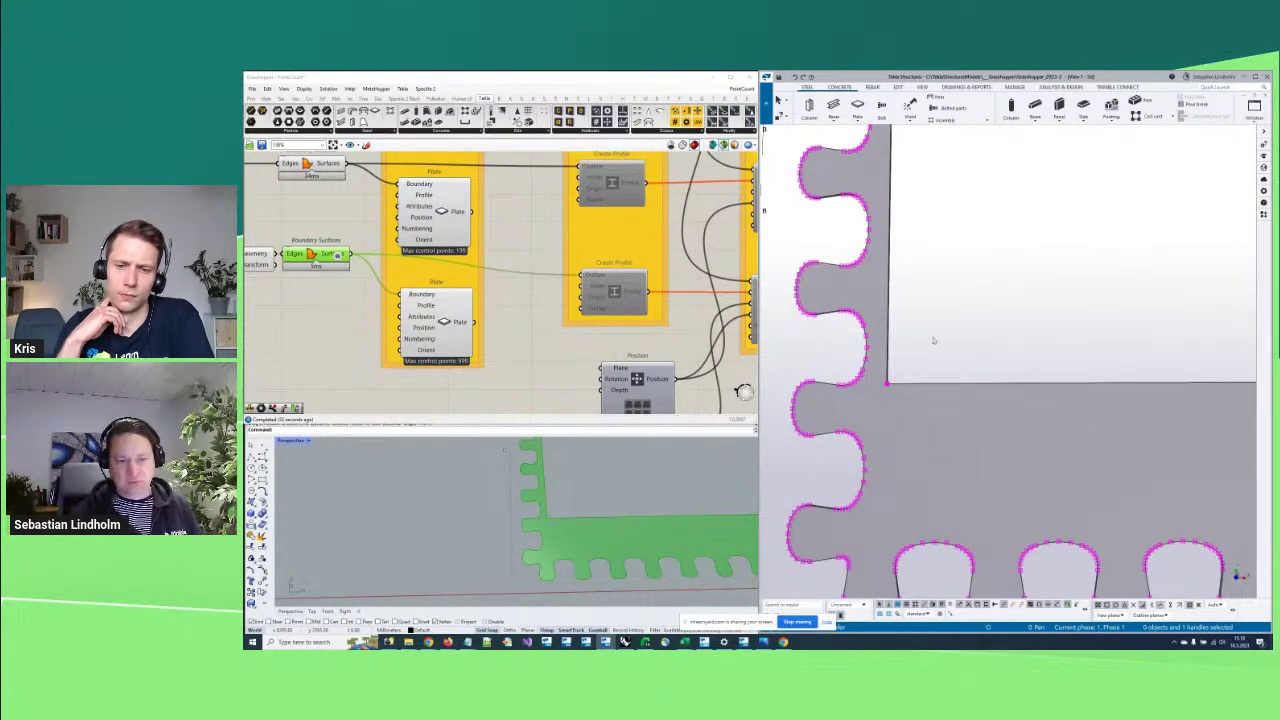
pyautogui.scroll(-3, 933, 341)
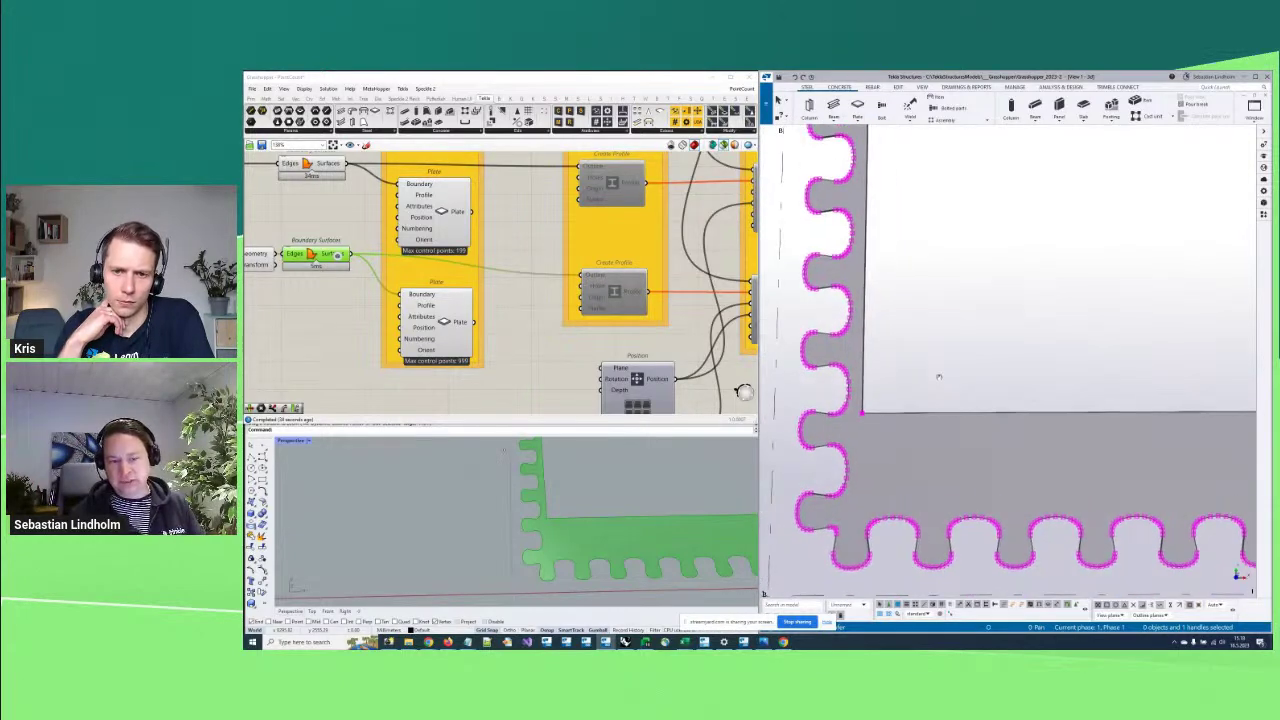
pyautogui.moveTo(939, 376); pyautogui.dragTo(928, 334, button='middle')
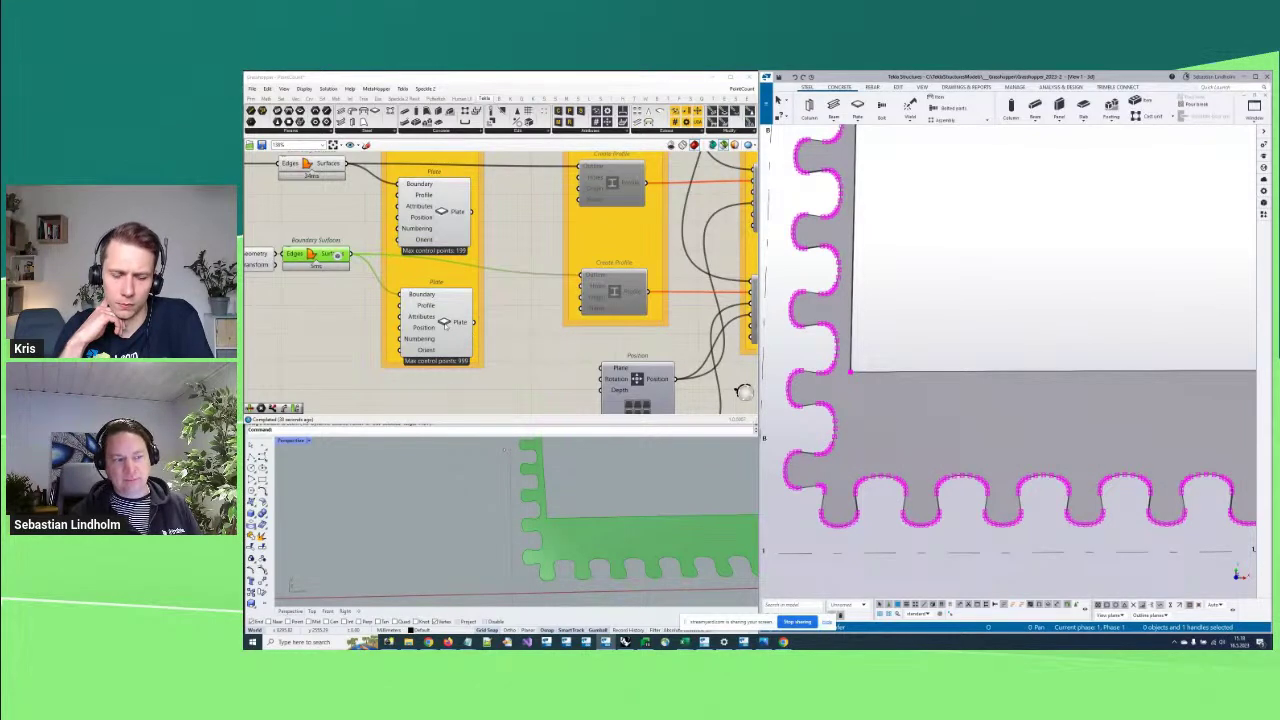
pyautogui.scroll(-4, 984, 454)
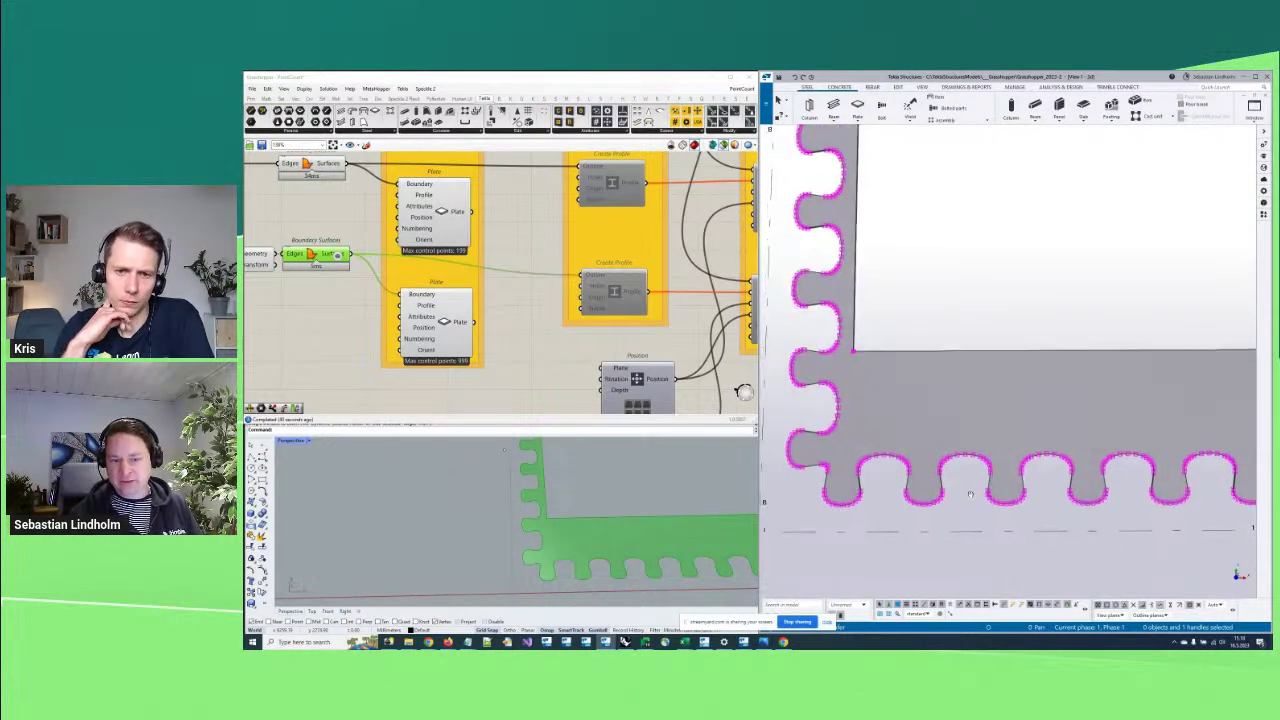
pyautogui.scroll(-5, 1027, 394)
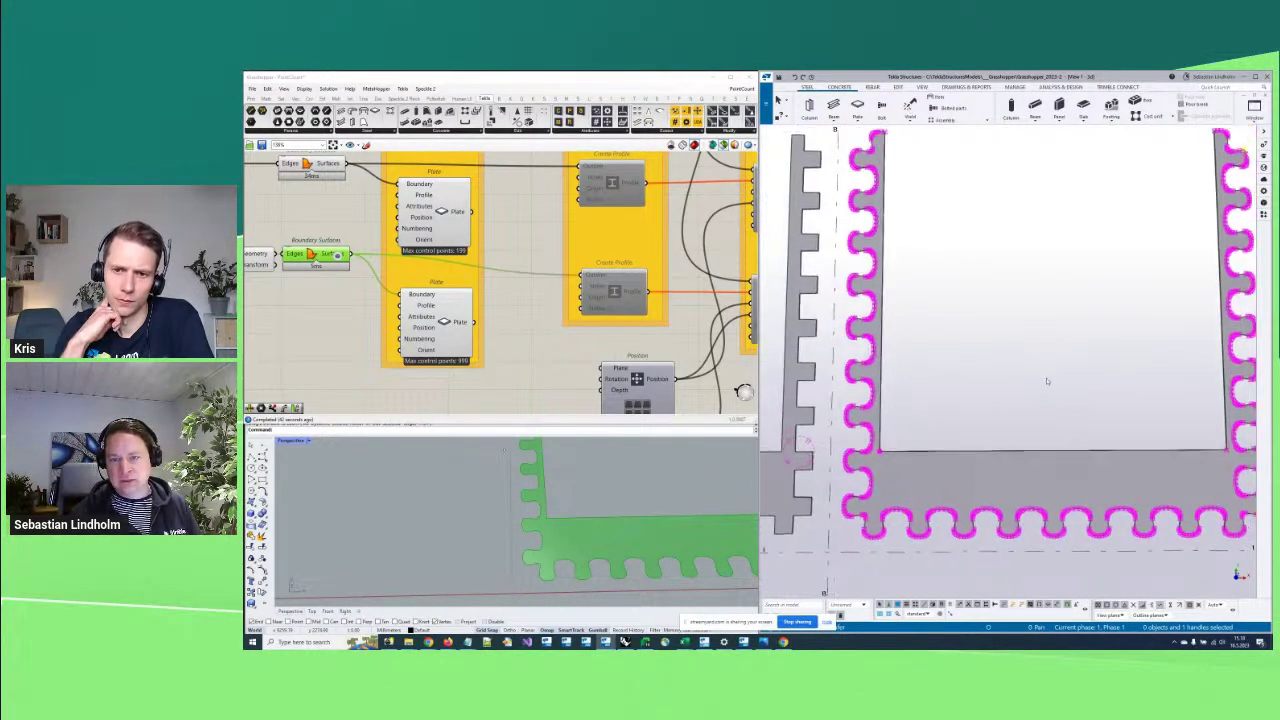
pyautogui.scroll(-2, 990, 368)
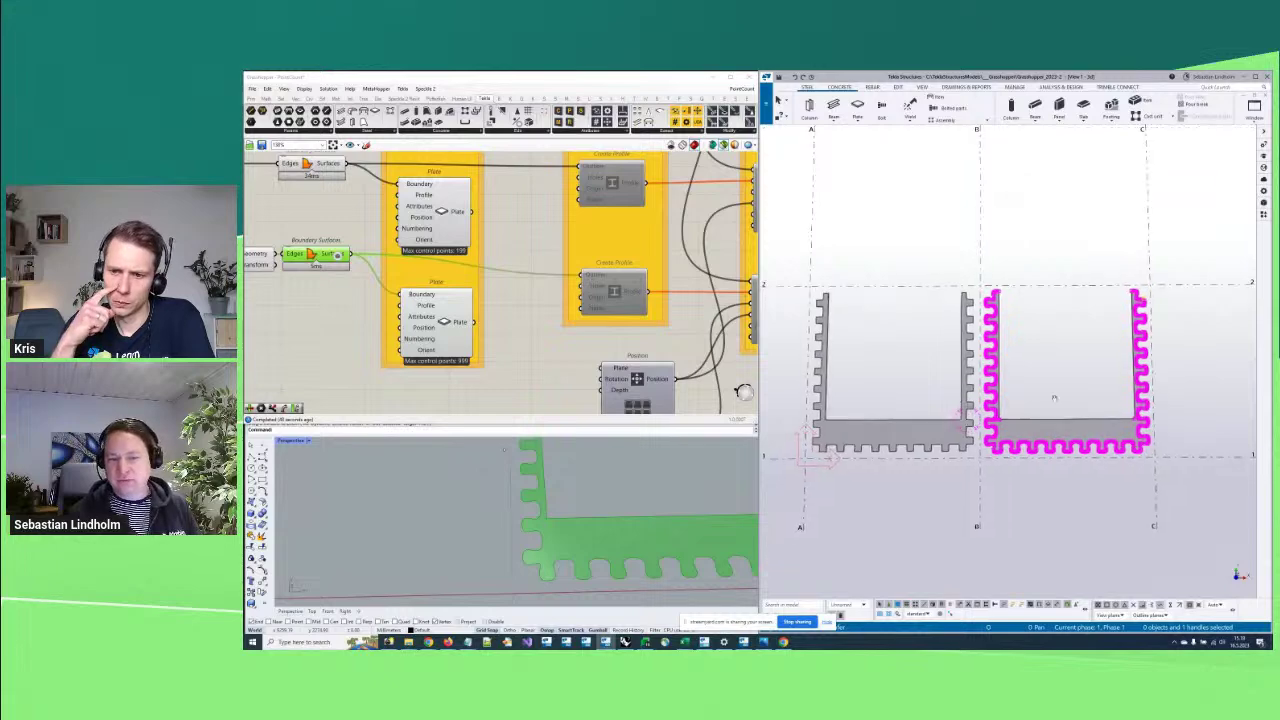
pyautogui.scroll(4, 1054, 425)
pyautogui.scroll(-1, 1054, 429)
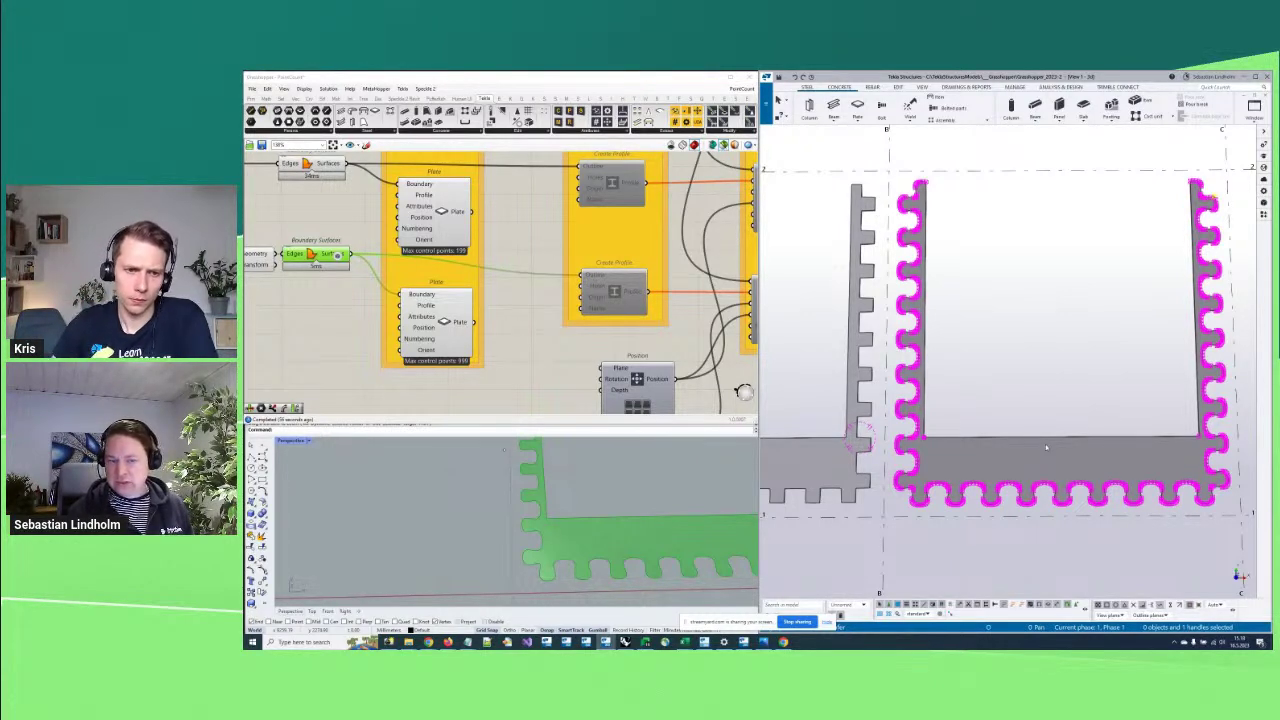
pyautogui.scroll(5, 1046, 447)
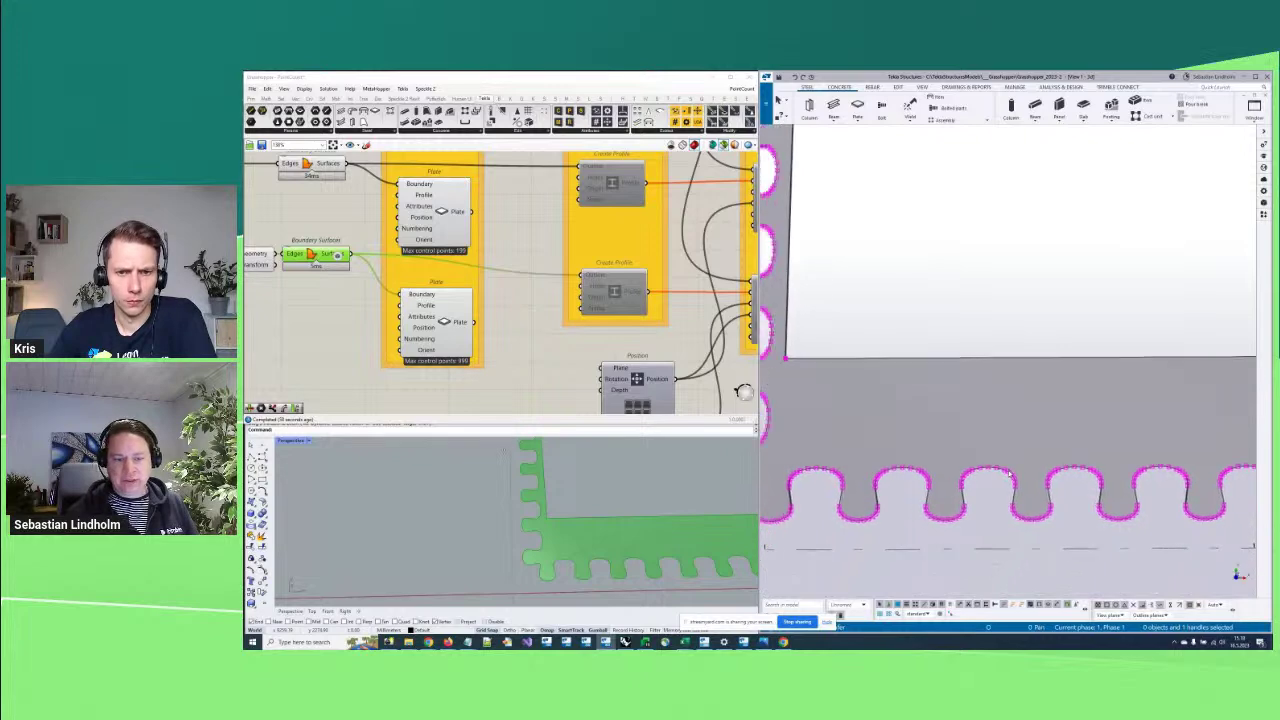
# Try a lower Max control points value on the lower Plate component, then return it to 999
pyautogui.scroll(2, 447, 340)
pyautogui.rightClick(445, 322)
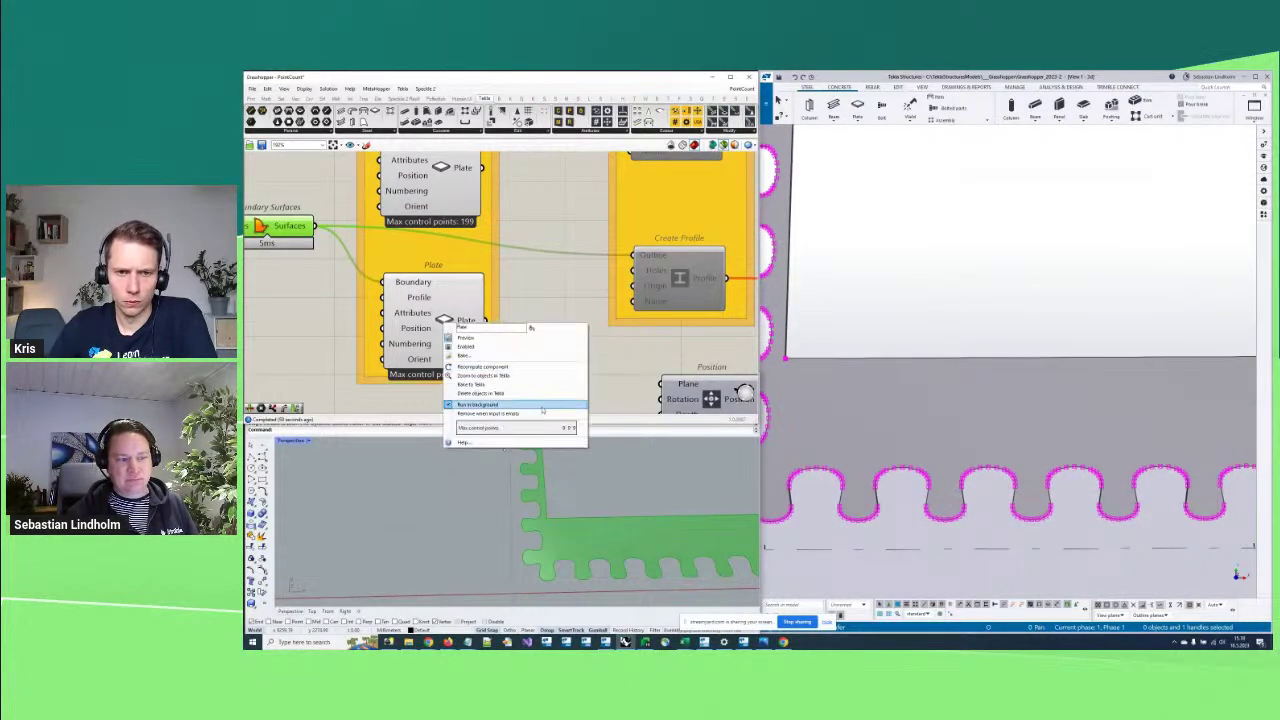
pyautogui.moveTo(562, 428); pyautogui.dragTo(564, 489)
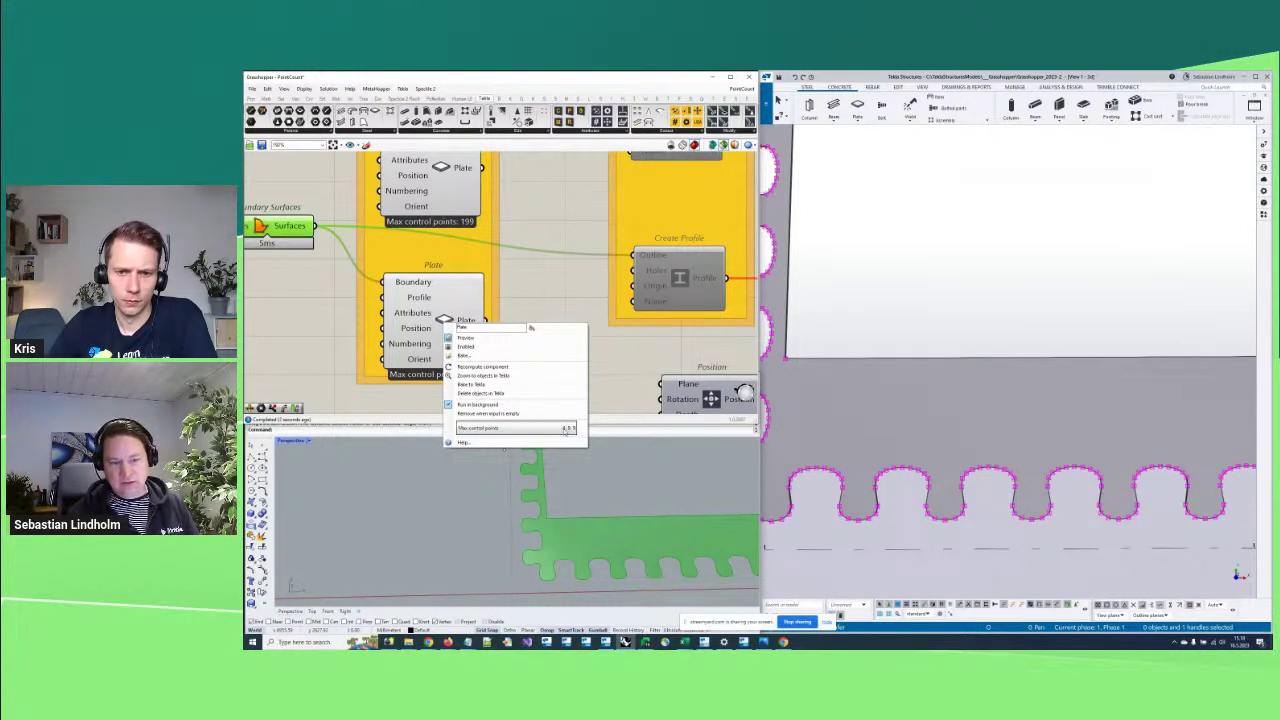
pyautogui.moveTo(559, 456); pyautogui.dragTo(554, 356)
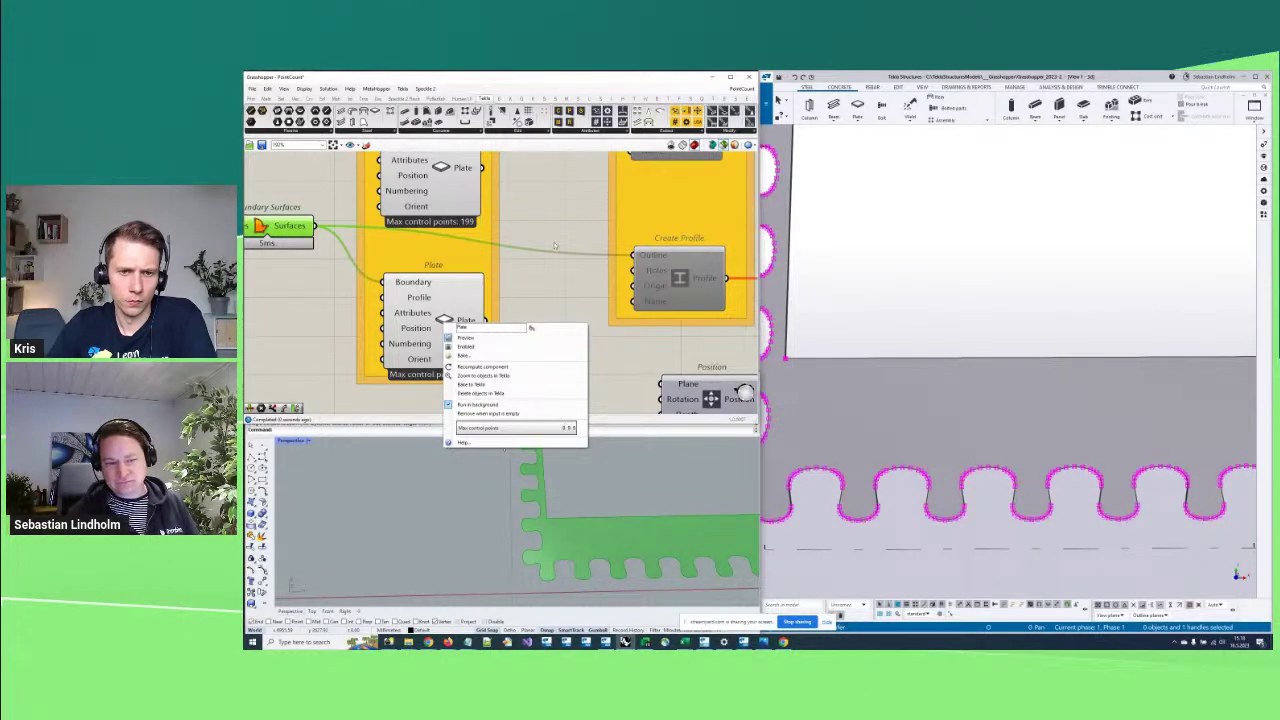
pyautogui.click(537, 298)
pyautogui.moveTo(538, 299); pyautogui.dragTo(554, 319, button='right')
# Check the plate's contour points in Tekla, both across the full outline and near the inner corner
pyautogui.scroll(-2, 930, 412)
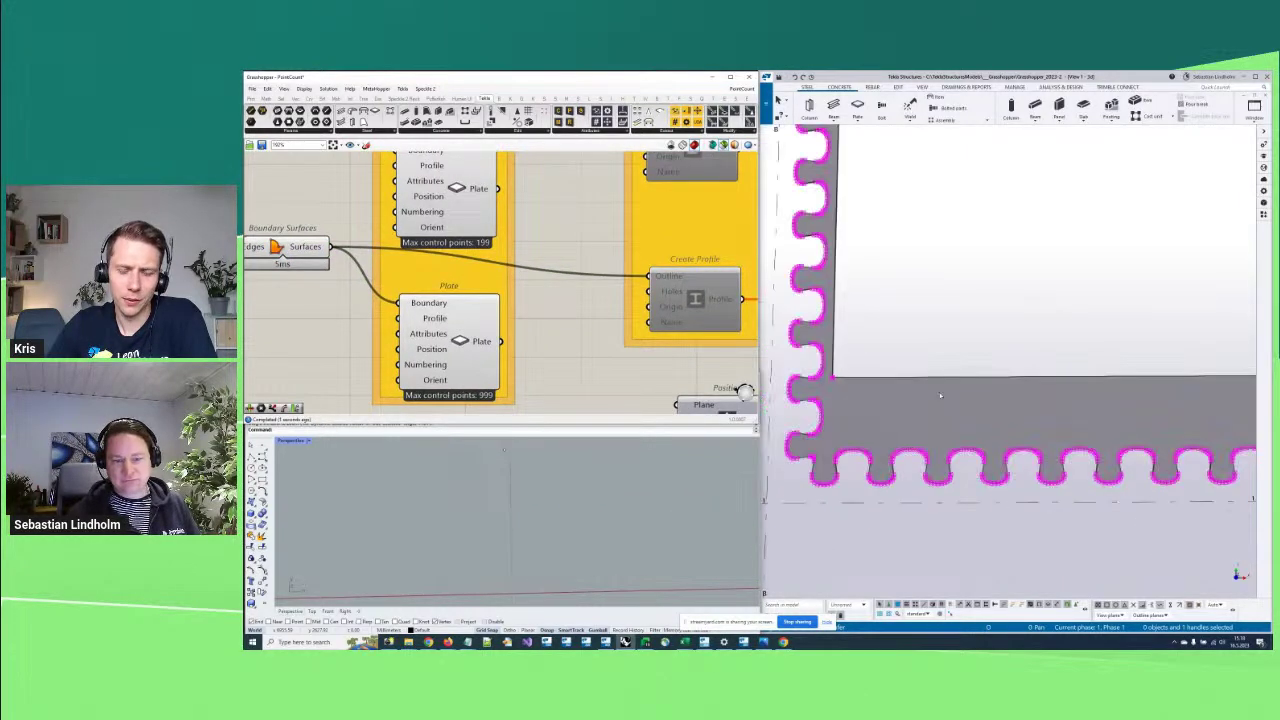
pyautogui.moveTo(951, 377); pyautogui.dragTo(946, 406, button='middle')
pyautogui.scroll(-4, 949, 406)
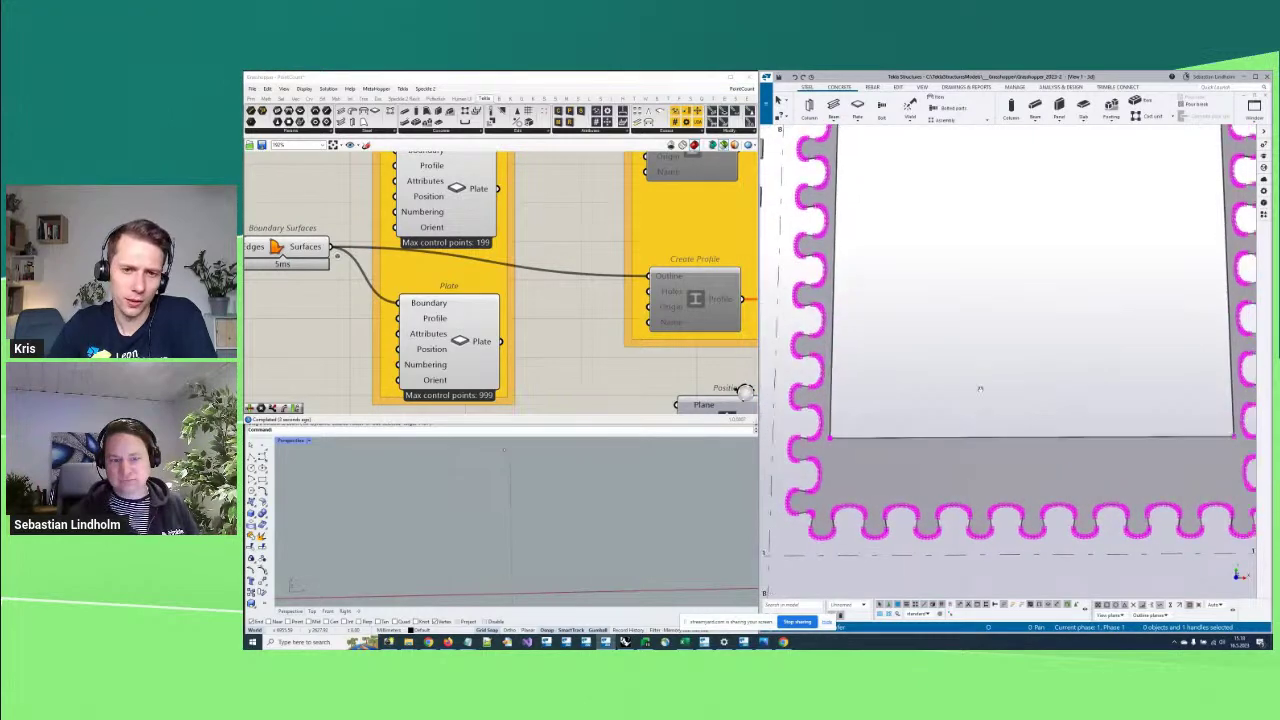
pyautogui.moveTo(959, 392); pyautogui.dragTo(973, 393, button='middle')
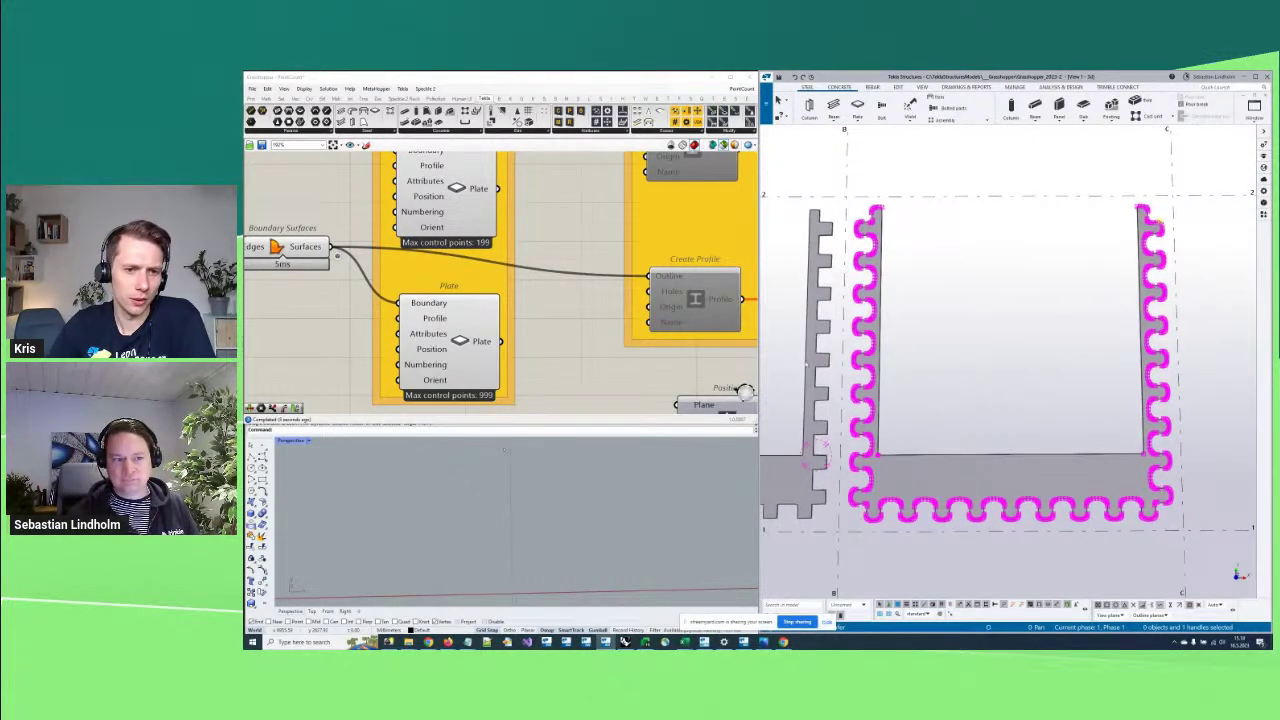
pyautogui.scroll(3, 910, 522)
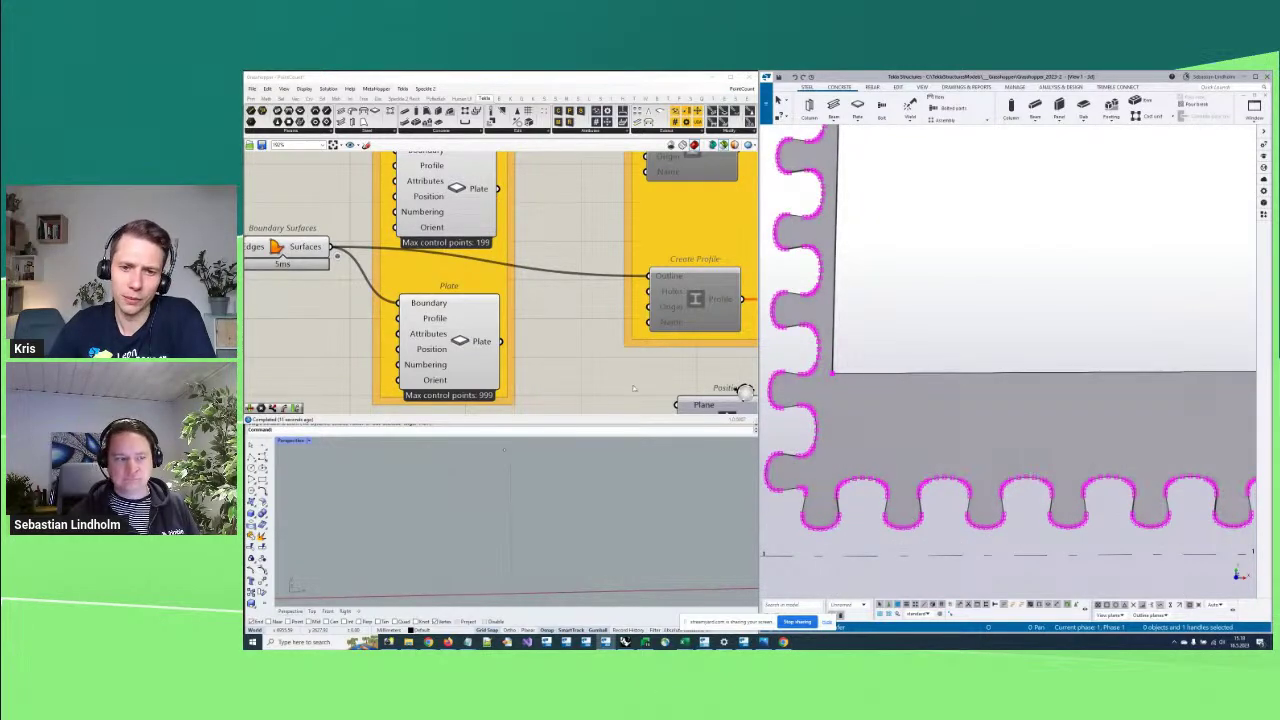
# Add a Rebar Group component beside the lower Plate component
pyautogui.moveTo(570, 391); pyautogui.dragTo(598, 291, button='right')
pyautogui.doubleClick(566, 336)
pyautogui.write('rebar')
pyautogui.click(557, 306)
pyautogui.moveTo(595, 280); pyautogui.dragTo(591, 312)
# Set Max control points of the Rebar Group component to 699
pyautogui.rightClick(591, 312)
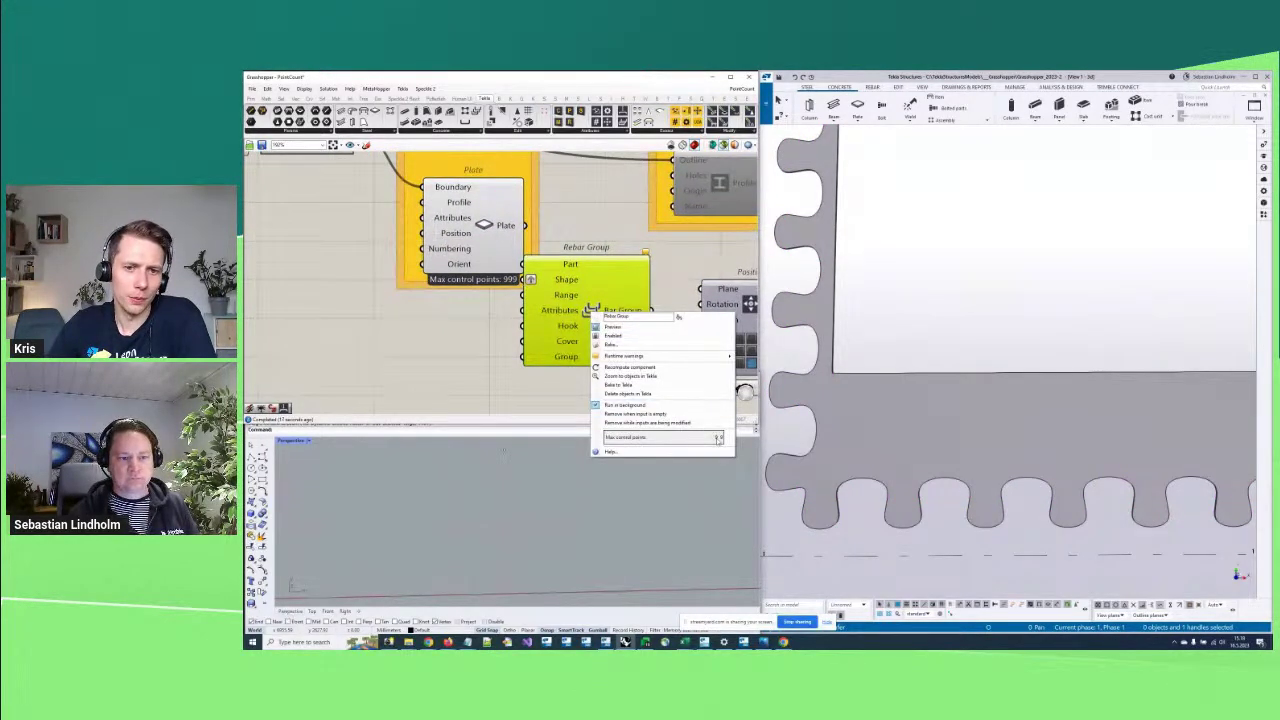
pyautogui.moveTo(712, 438); pyautogui.dragTo(712, 422)
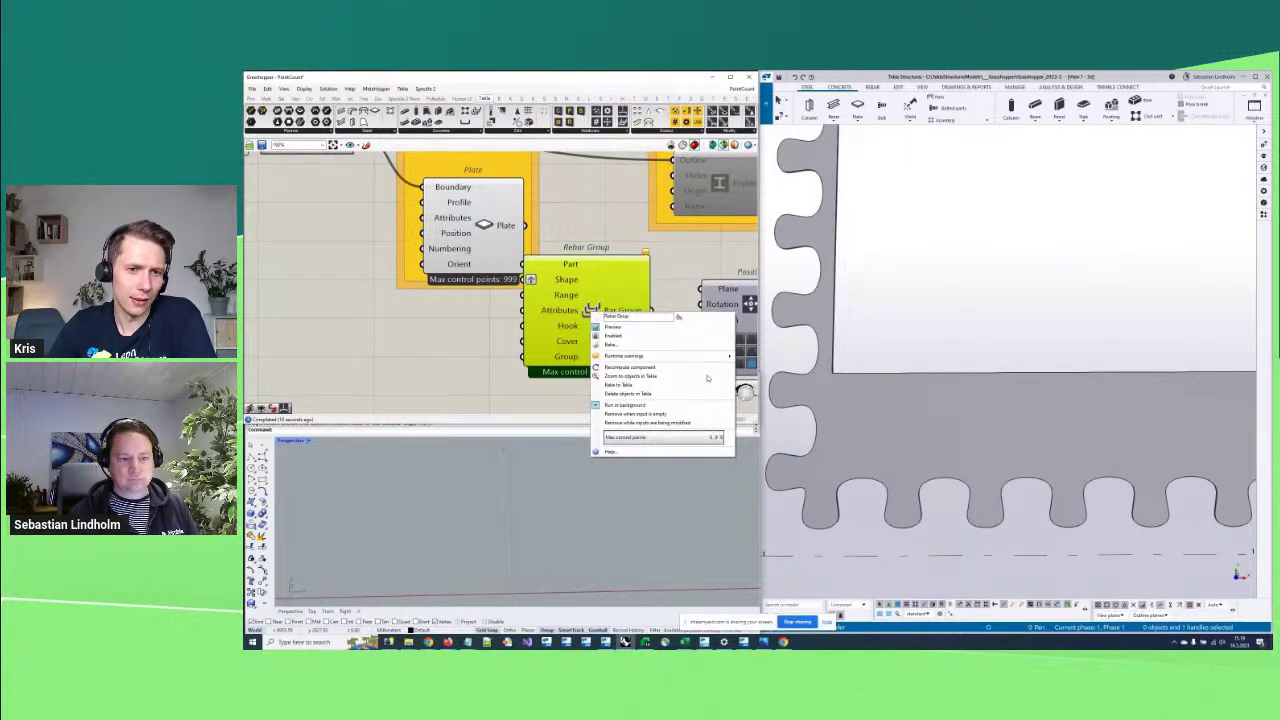
pyautogui.click(663, 291)
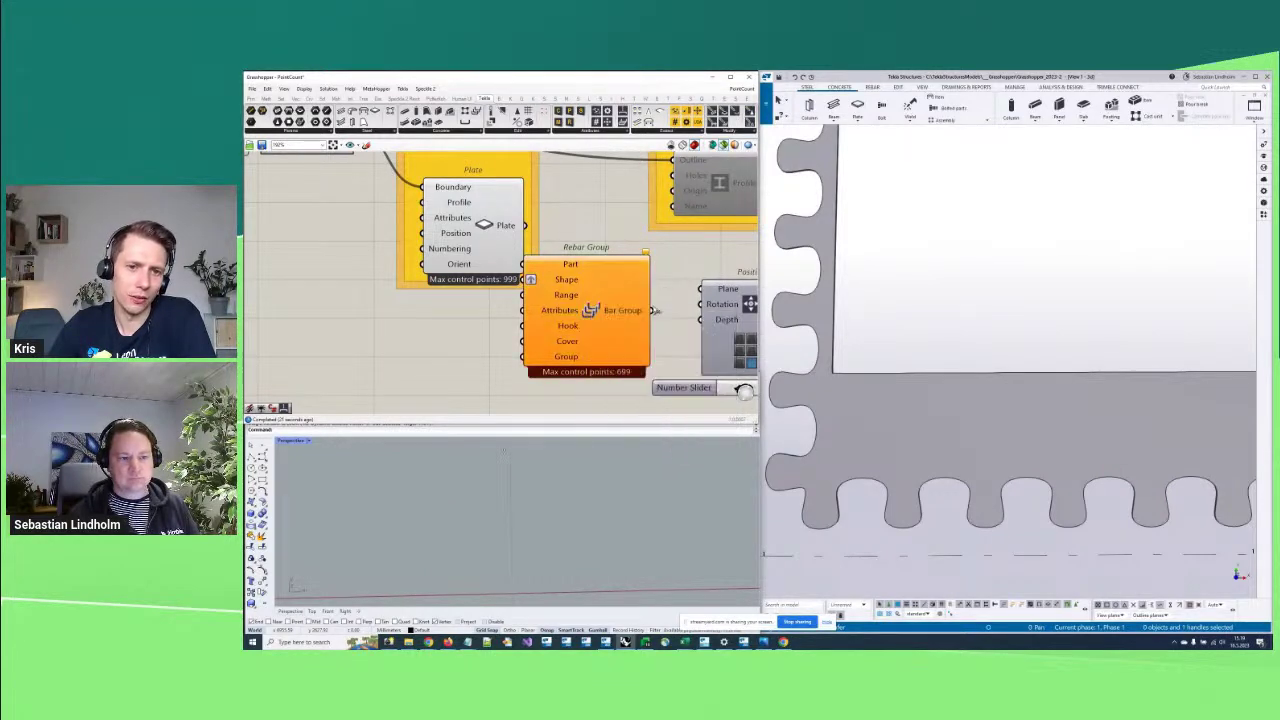
# Move the Rebar Group component to the free canvas area below the Plates group
pyautogui.moveTo(622, 333); pyautogui.dragTo(573, 355)
pyautogui.moveTo(571, 374); pyautogui.dragTo(617, 302, button='right')
pyautogui.moveTo(616, 304); pyautogui.dragTo(585, 340)
pyautogui.moveTo(568, 307); pyautogui.dragTo(571, 269, button='right')
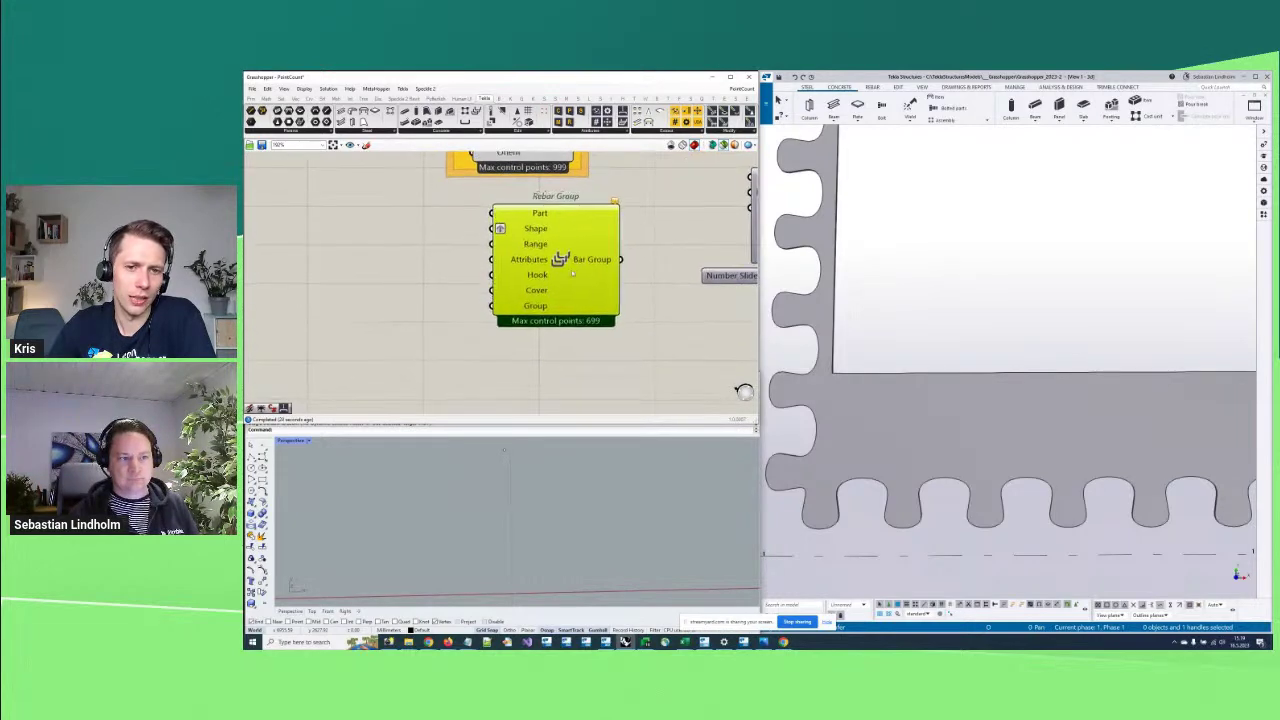
# Shift the Rebar Group component slightly below the Plates group and set its Max control points to 39
pyautogui.moveTo(567, 265); pyautogui.dragTo(559, 278)
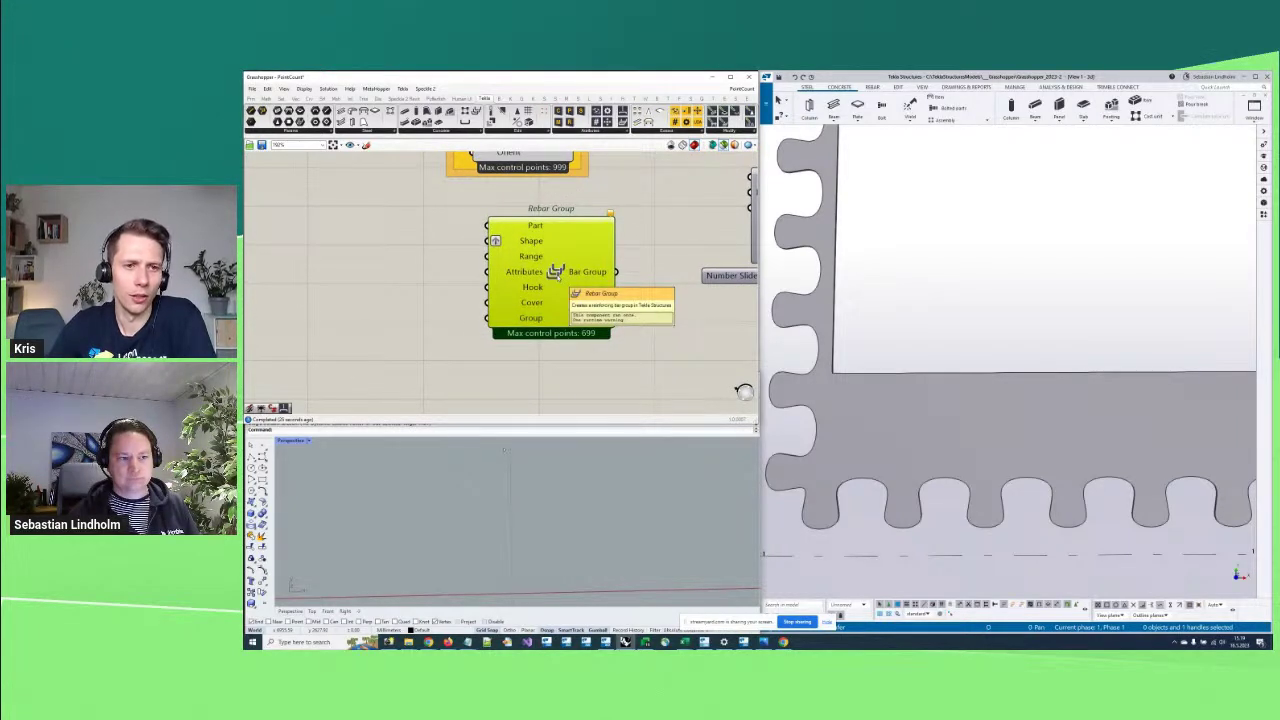
pyautogui.rightClick(555, 271)
pyautogui.click(556, 271)
pyautogui.moveTo(556, 271); pyautogui.dragTo(531, 259)
pyautogui.rightClick(531, 259)
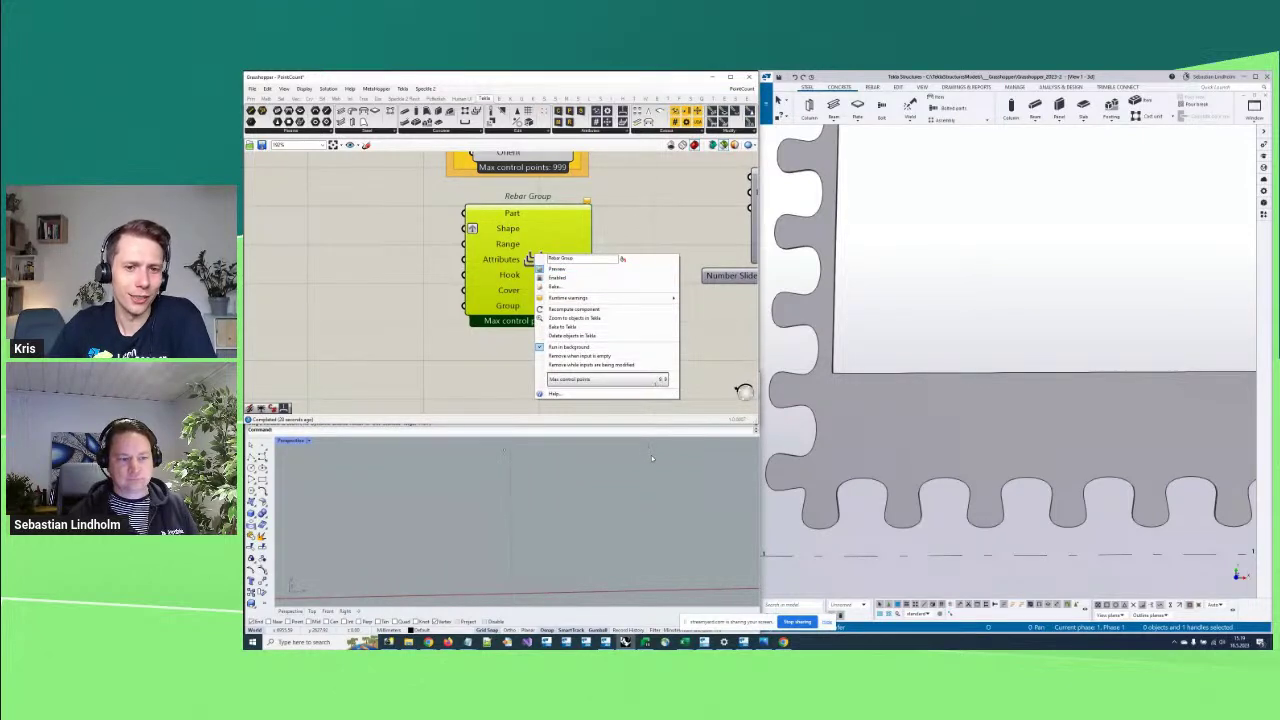
pyautogui.click(529, 262)
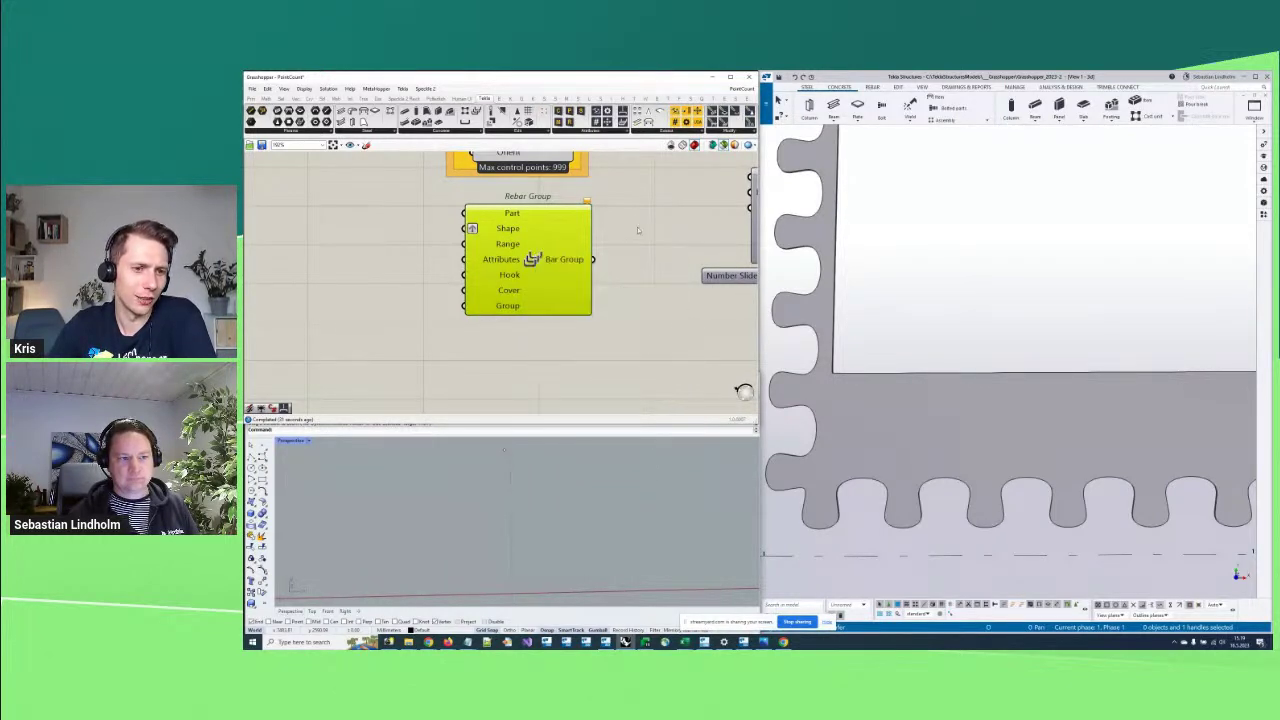
pyautogui.click(529, 262)
pyautogui.rightClick(531, 261)
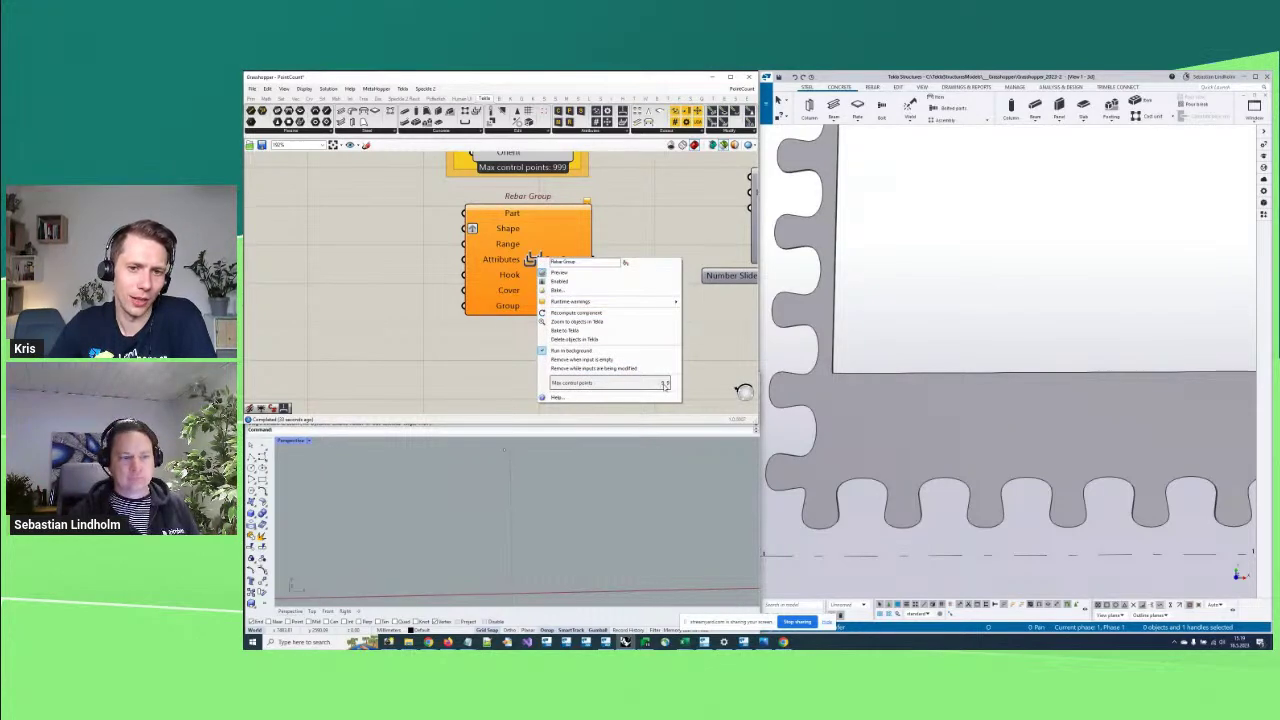
pyautogui.moveTo(664, 383); pyautogui.dragTo(661, 413)
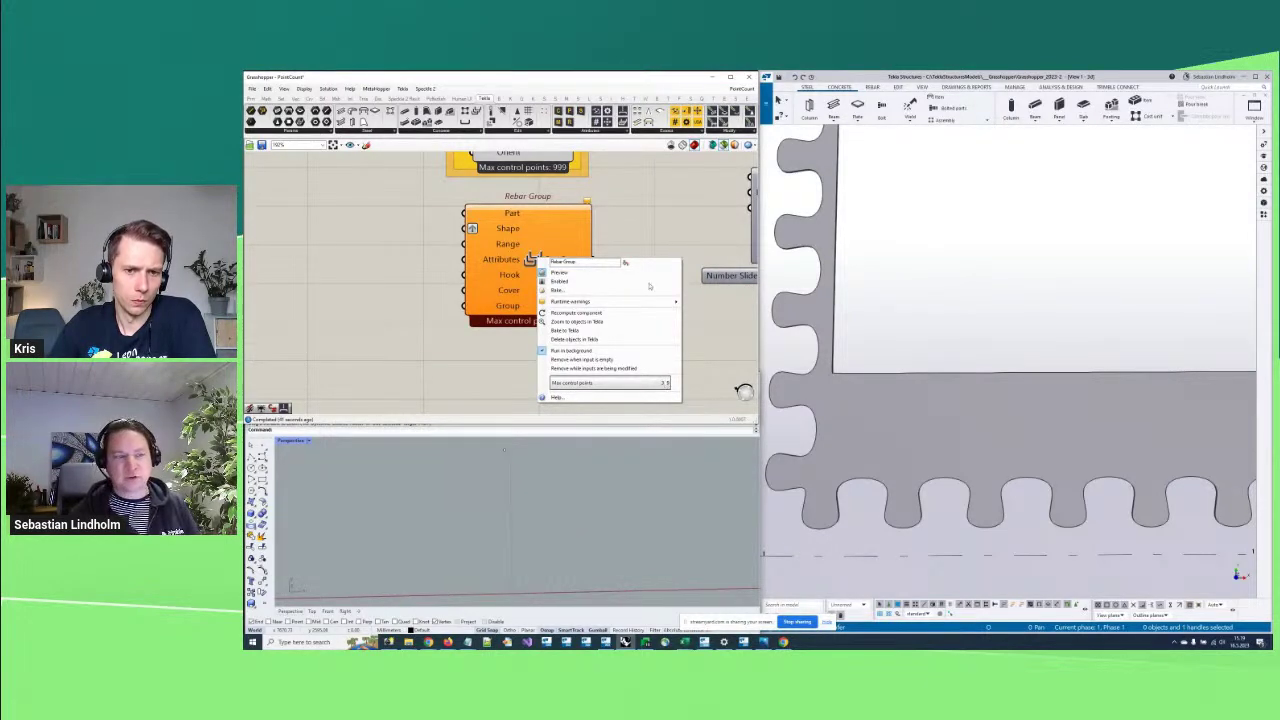
pyautogui.click(613, 220)
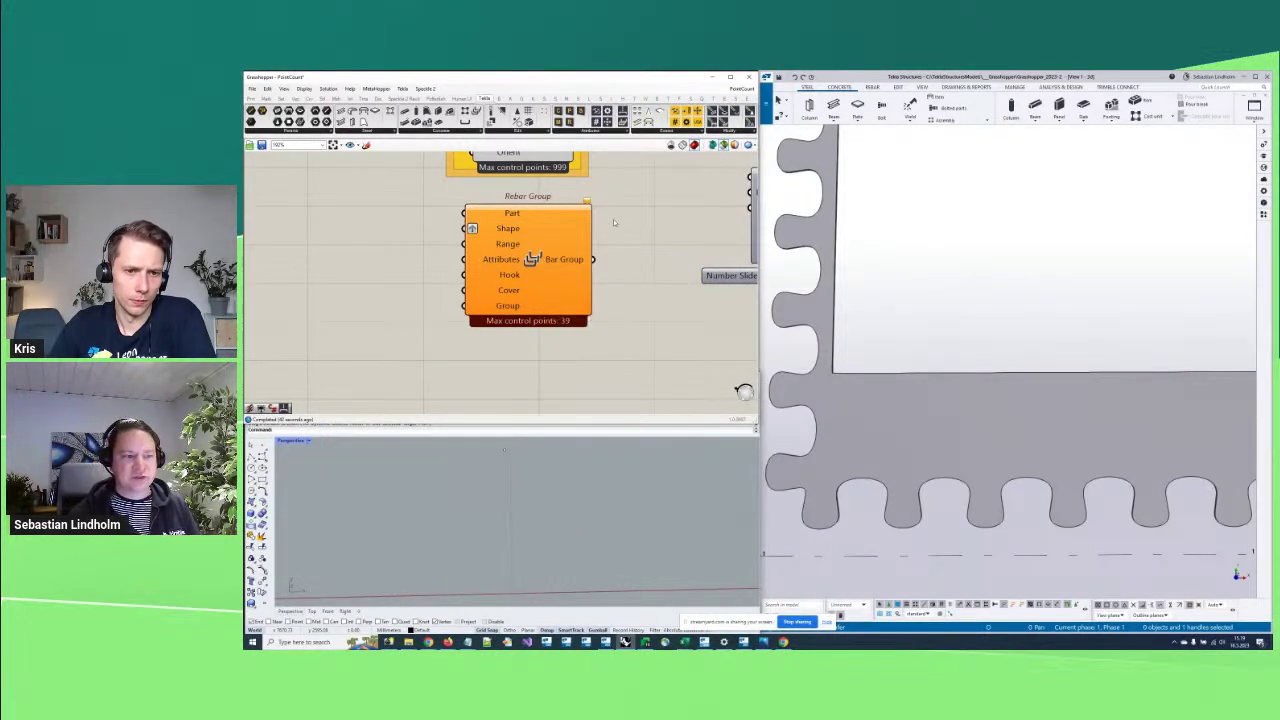
# Enable all the components in the Profiles and Beams groups
pyautogui.rightClick(532, 256)
pyautogui.moveTo(609, 209); pyautogui.dragTo(624, 275, button='right')
pyautogui.scroll(-2, 624, 275)
pyautogui.moveTo(604, 291); pyautogui.dragTo(604, 309)
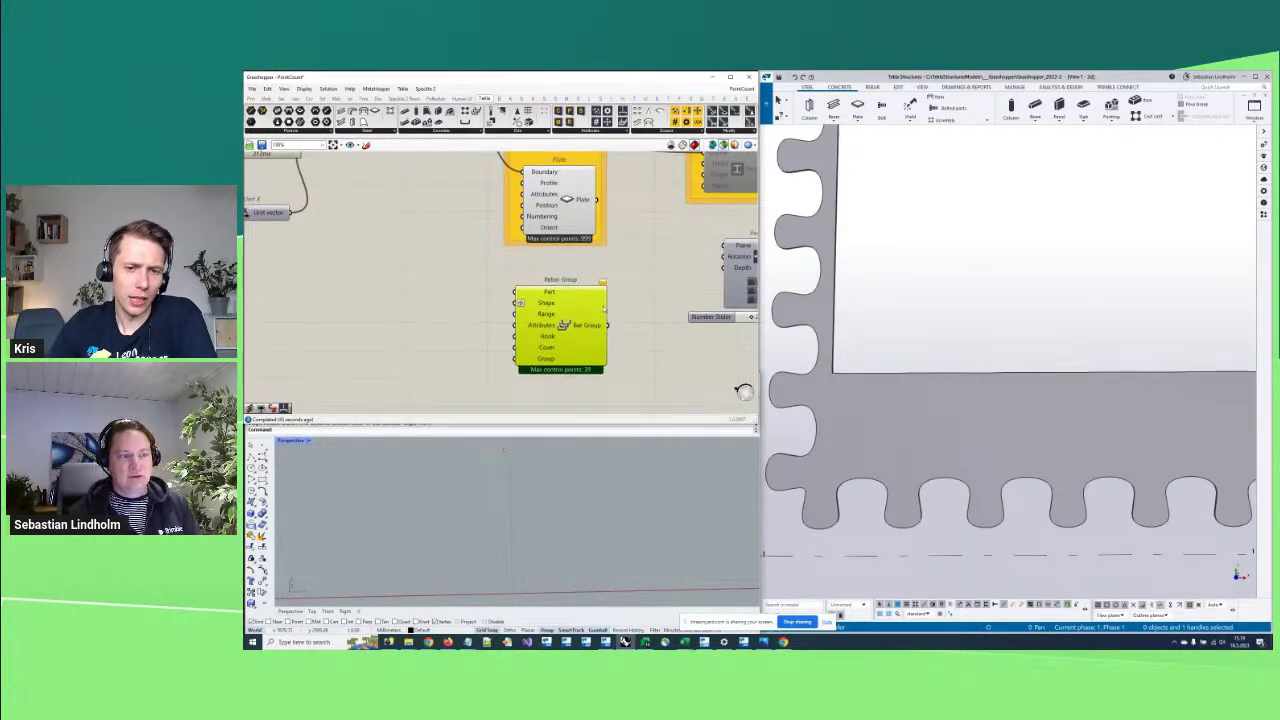
pyautogui.moveTo(658, 187); pyautogui.dragTo(556, 303, button='right')
pyautogui.scroll(-1, 522, 318)
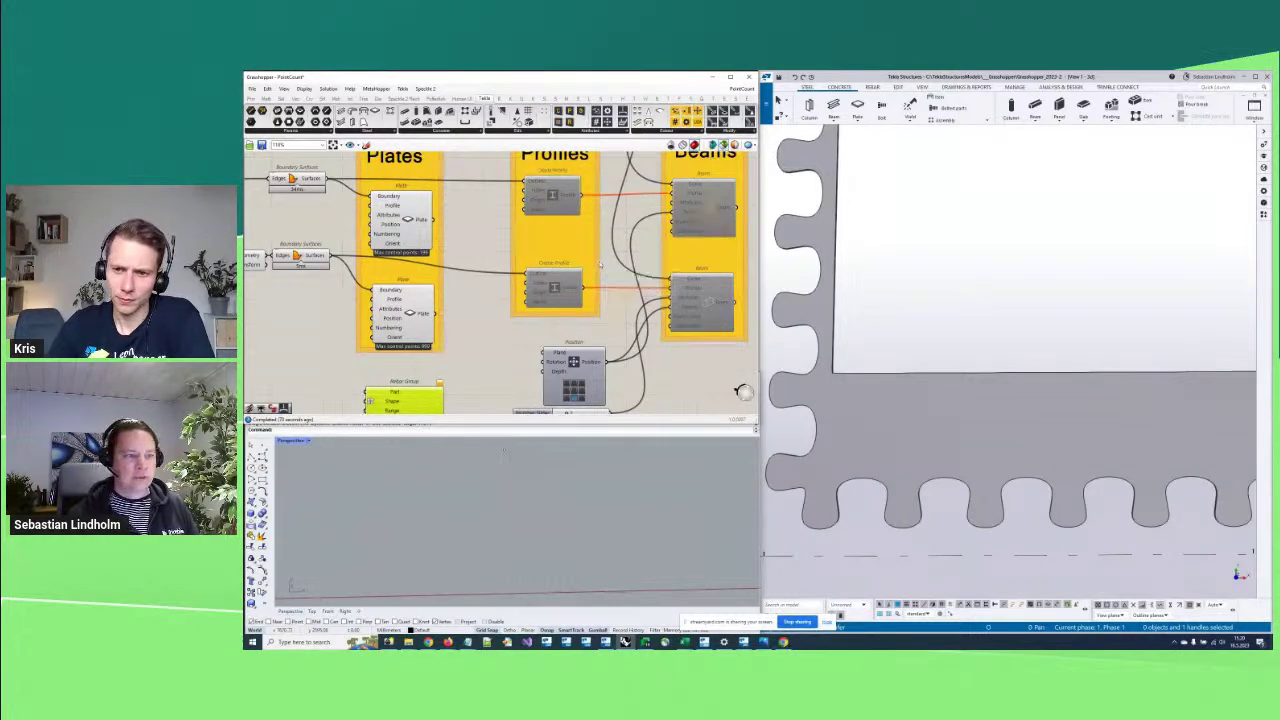
pyautogui.scroll(-3, 605, 257)
pyautogui.moveTo(430, 354); pyautogui.dragTo(675, 231)
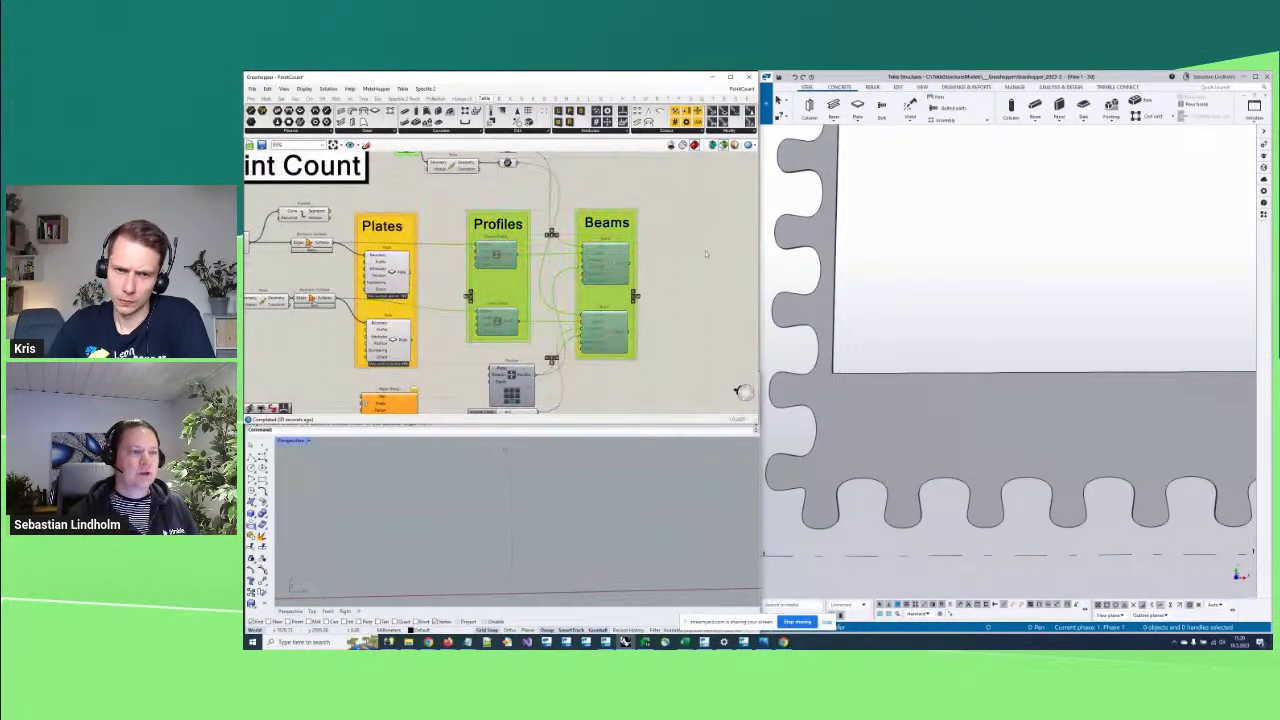
pyautogui.middleClick(674, 230)
pyautogui.moveTo(674, 231); pyautogui.dragTo(710, 225, button='right')
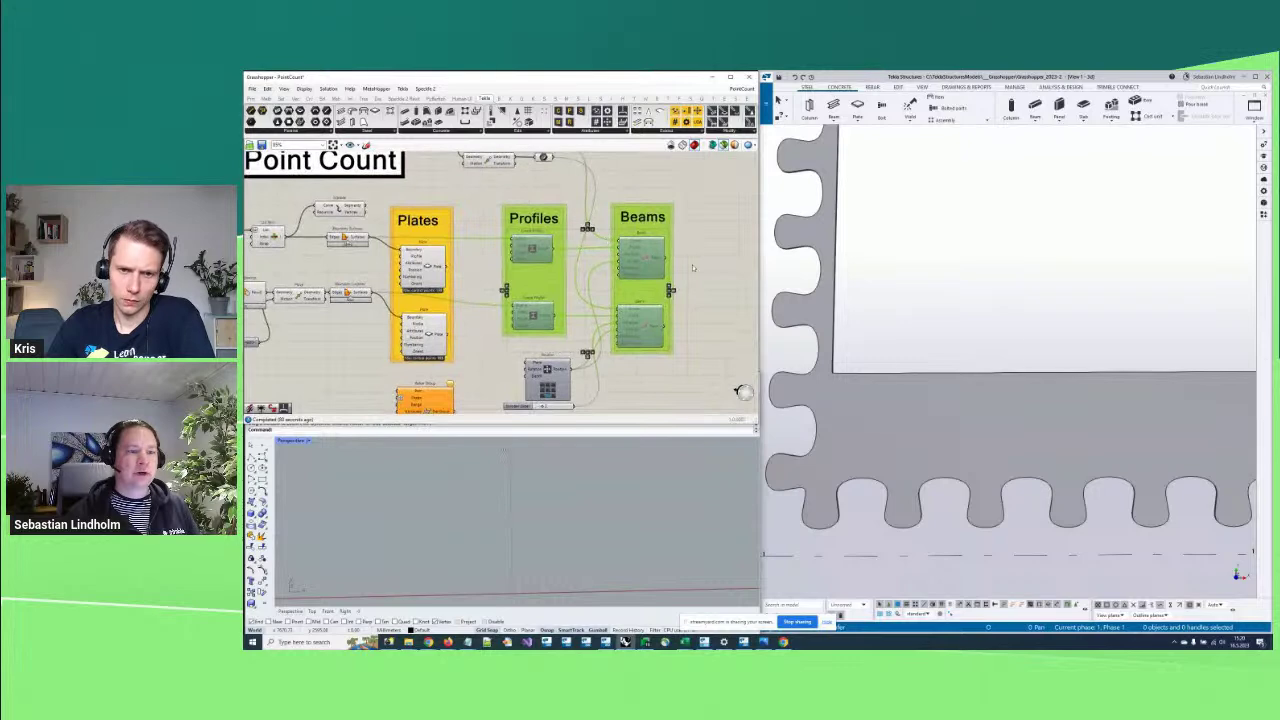
pyautogui.middleClick(724, 238)
pyautogui.click(750, 262)
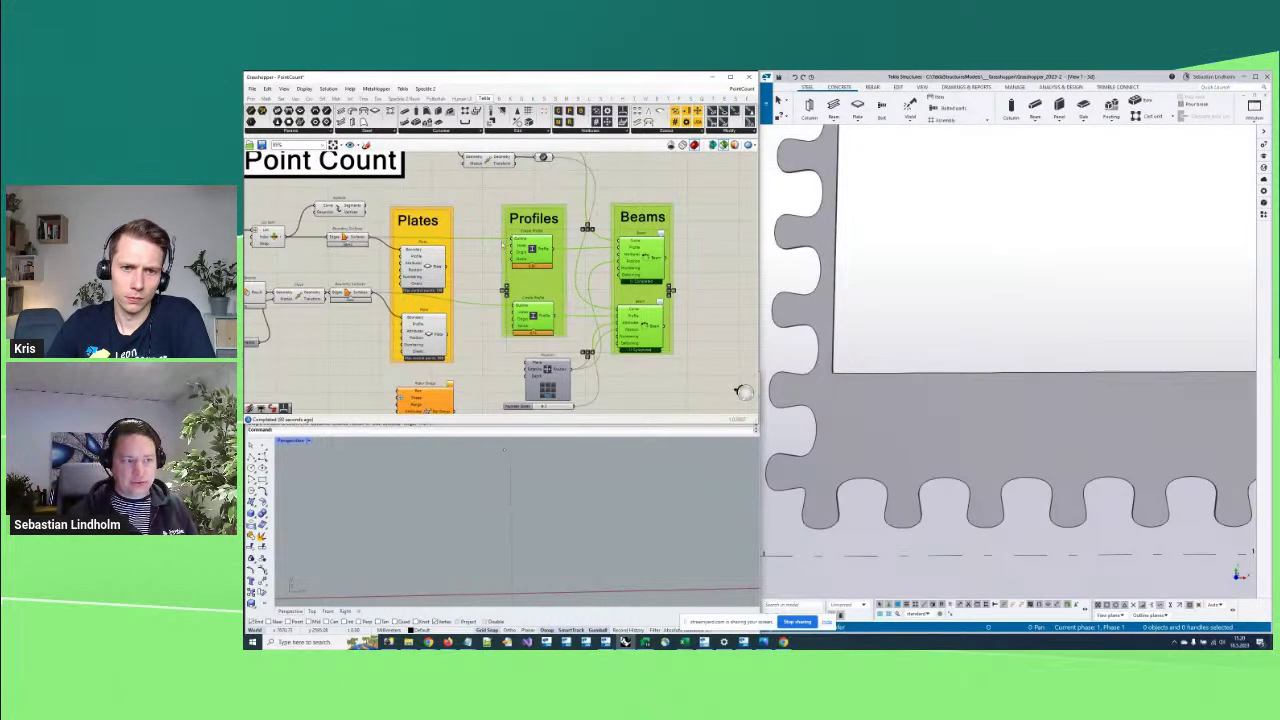
# Examine the two beams in the Tekla model, selecting the upper Beam component to identify its beam
pyautogui.scroll(-5, 1001, 383)
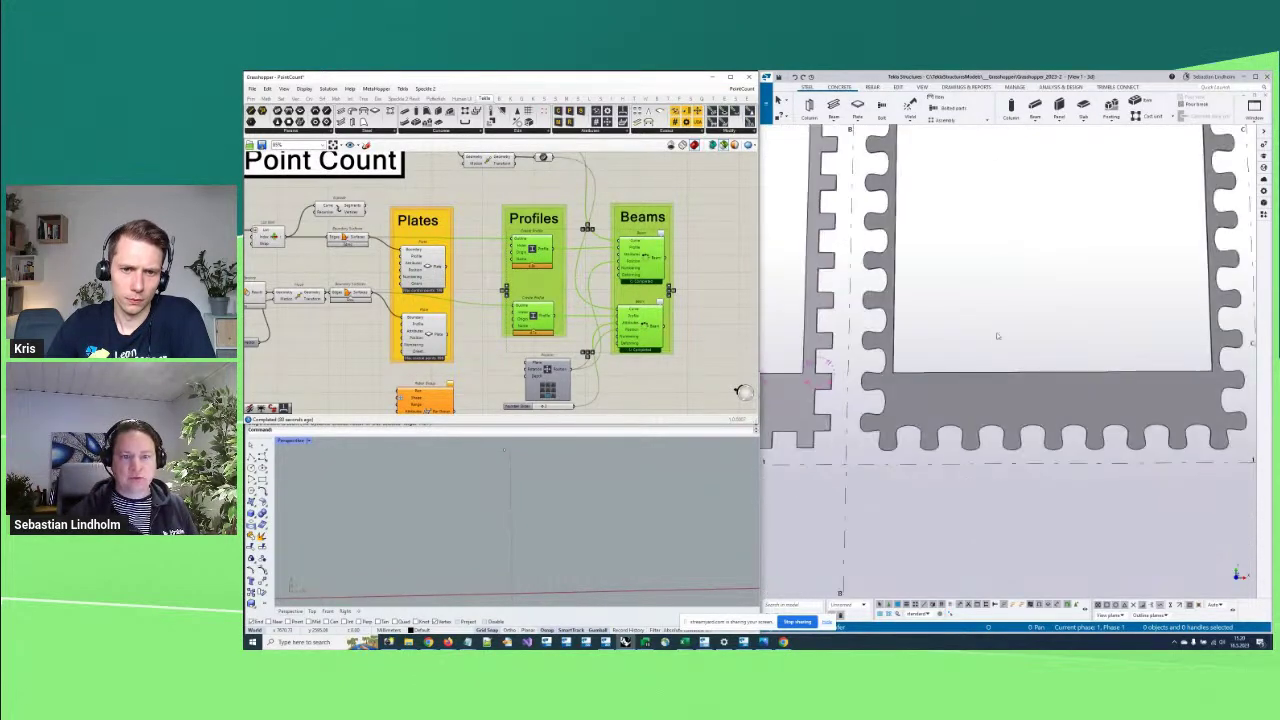
pyautogui.keyDown('ctrl'); pyautogui.moveTo(1001, 383); pyautogui.dragTo(966, 340, button='middle'); pyautogui.keyUp('ctrl')
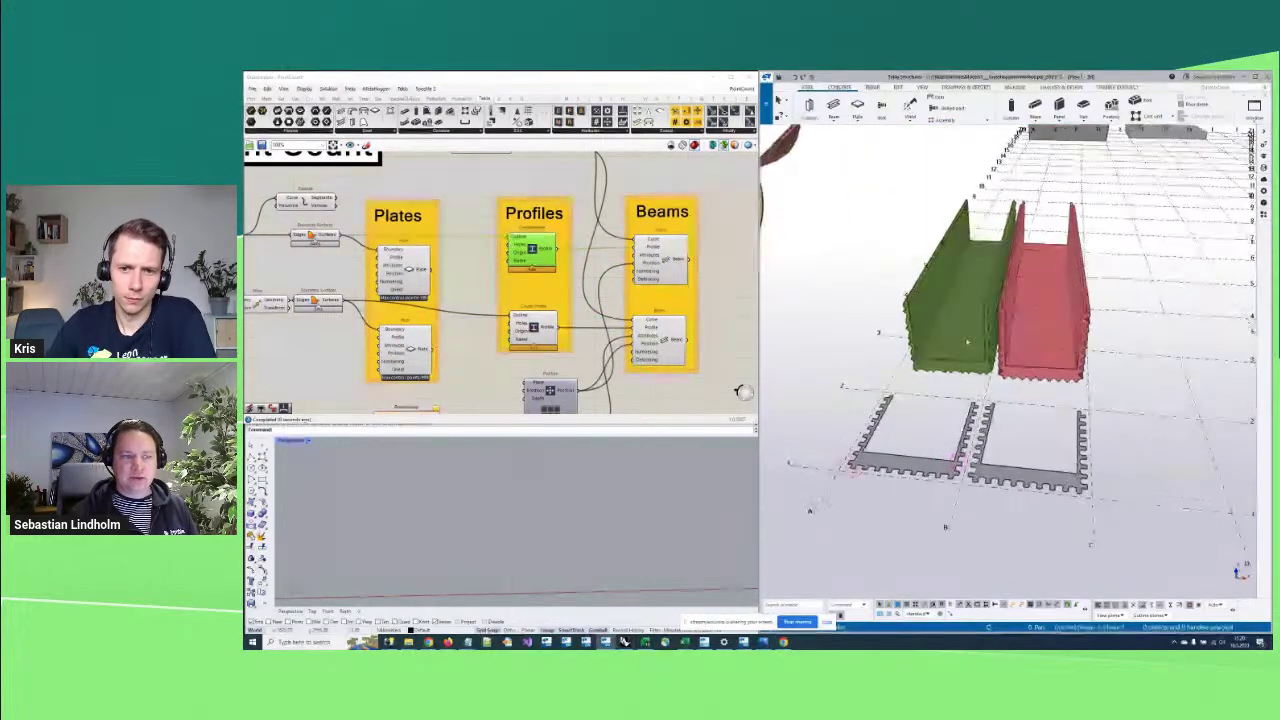
pyautogui.scroll(3, 966, 330)
pyautogui.scroll(3, 592, 266)
pyautogui.moveTo(611, 259); pyautogui.dragTo(517, 262, button='right')
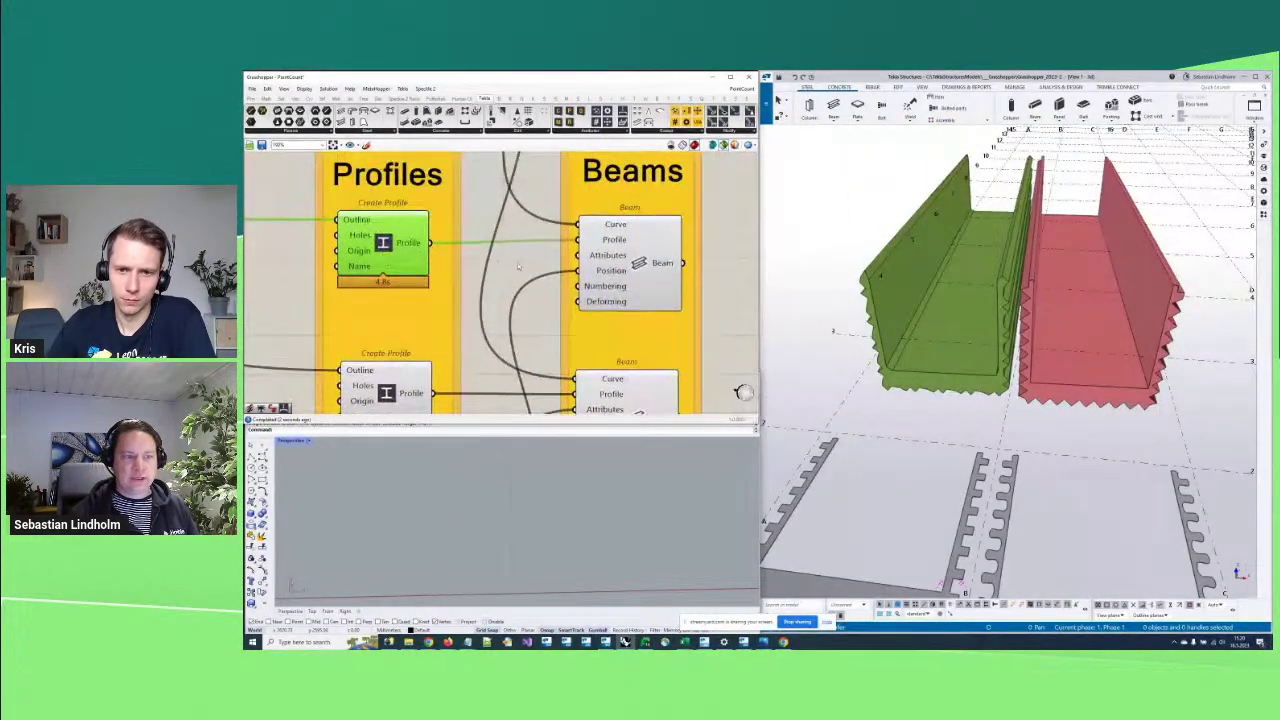
pyautogui.click(650, 266)
pyautogui.scroll(3, 958, 381)
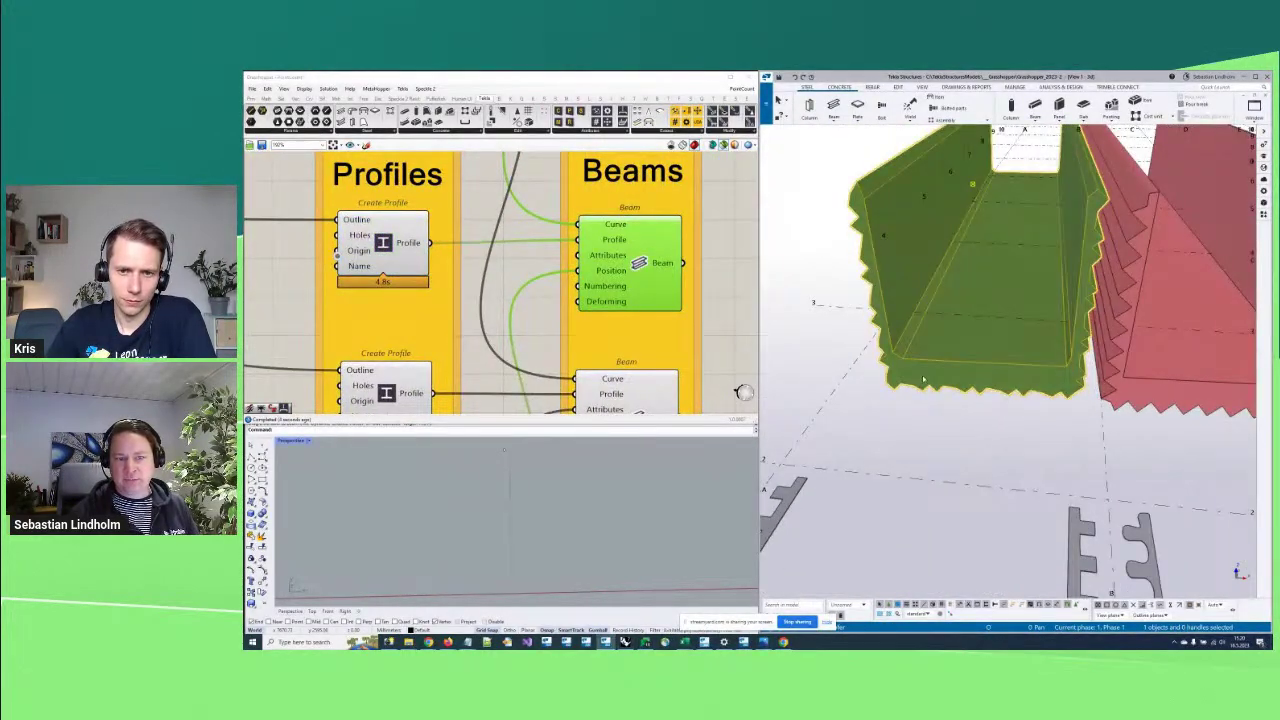
# Adjust the Max control points of the upper Create Profile component
pyautogui.moveTo(386, 254); pyautogui.dragTo(482, 254, button='right')
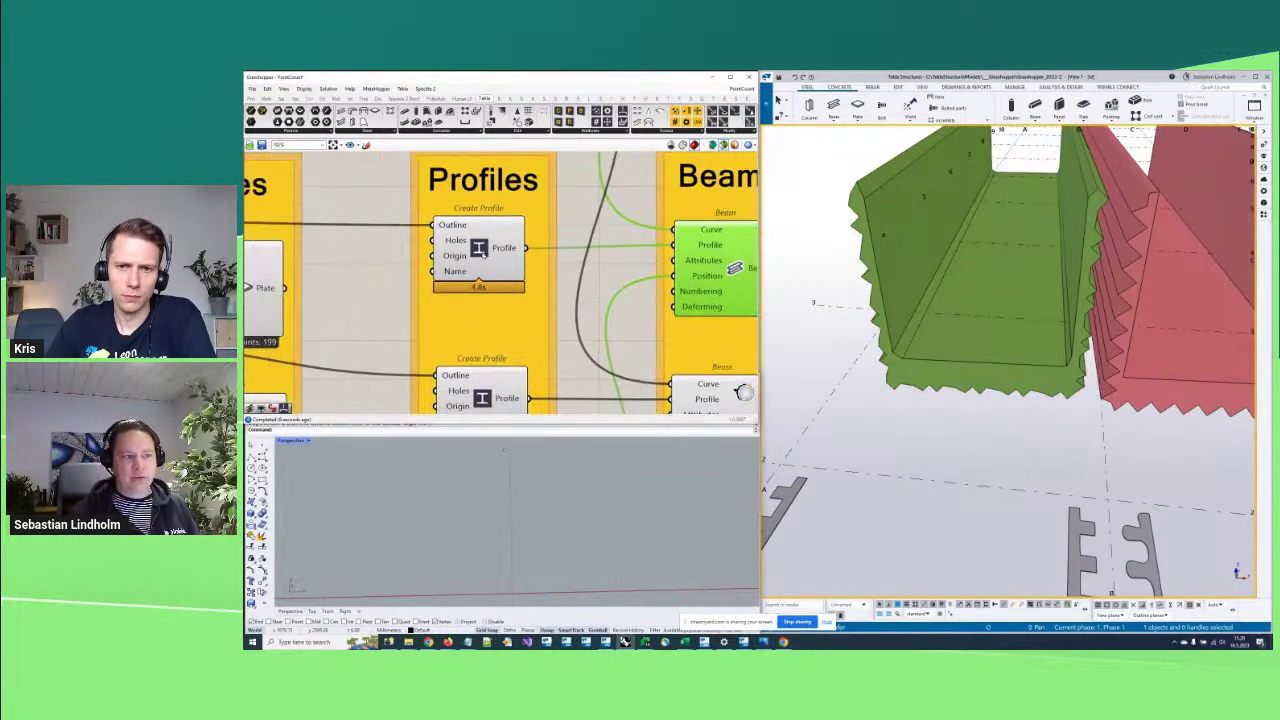
pyautogui.rightClick(482, 254)
pyautogui.moveTo(601, 299); pyautogui.dragTo(604, 287)
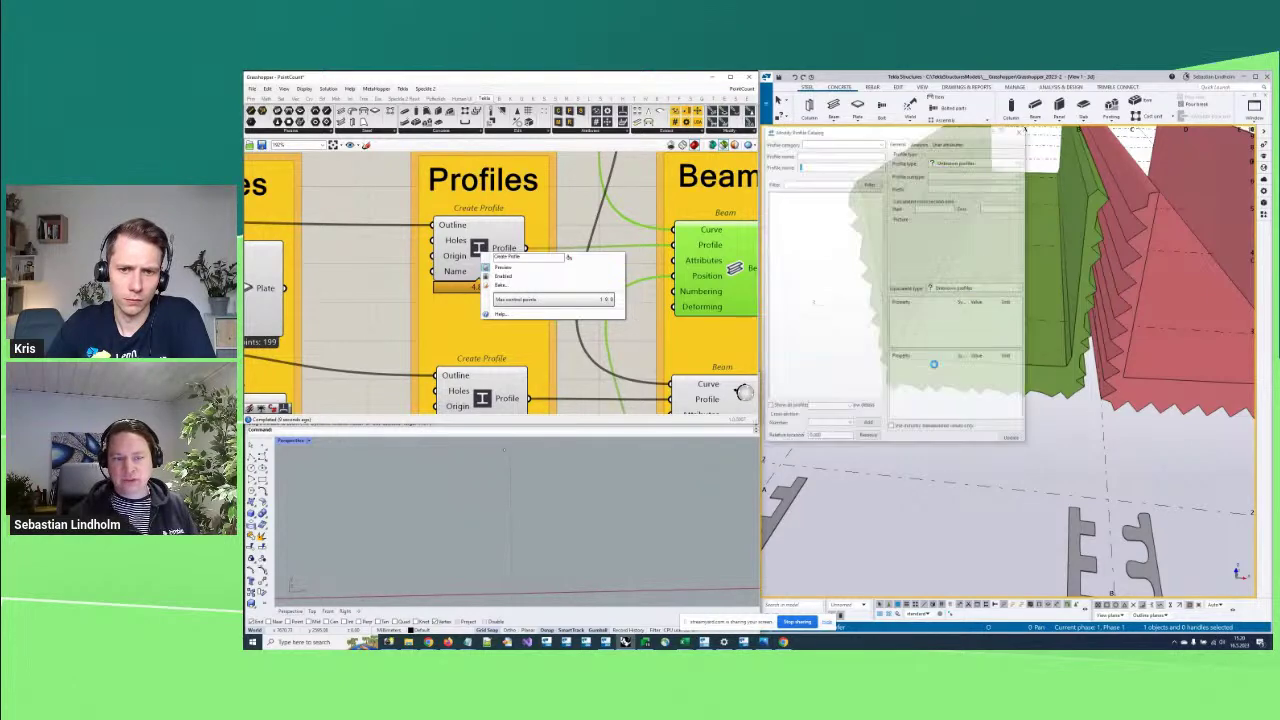
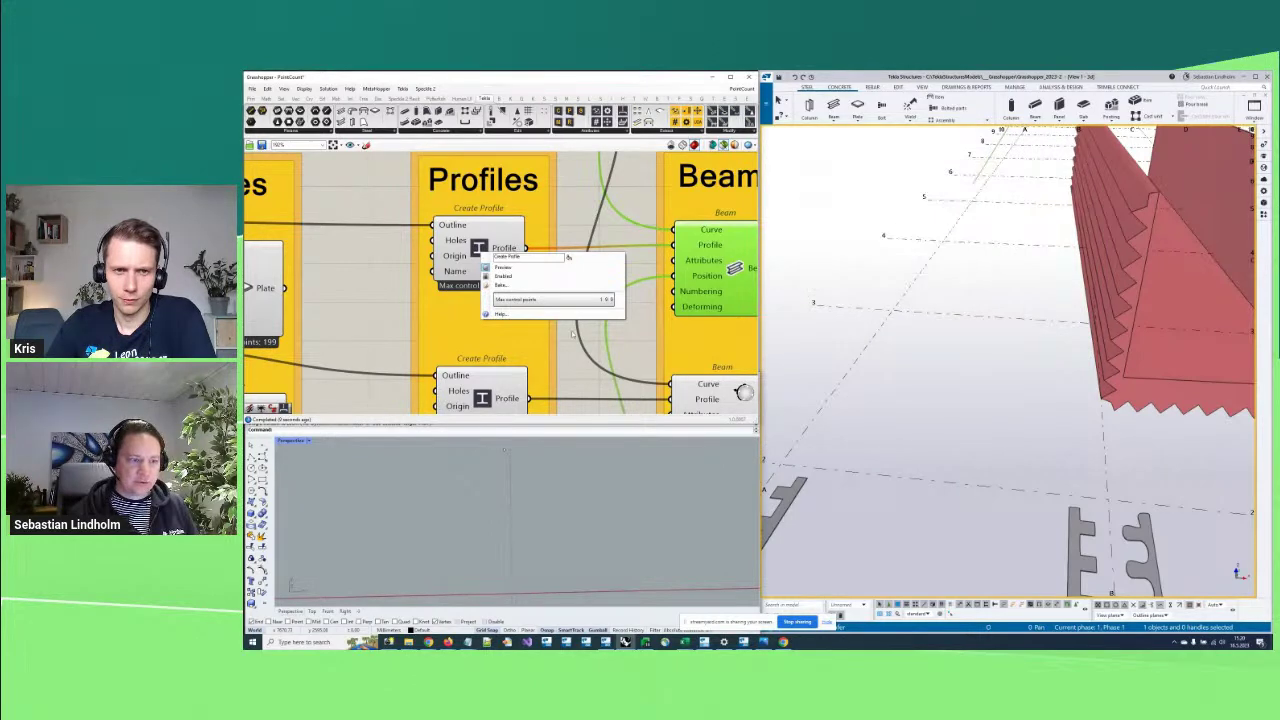
# Confirm 199 as the upper Create Profile component's Max control points and set the lower Create Profile component's to 999
pyautogui.click(573, 373)
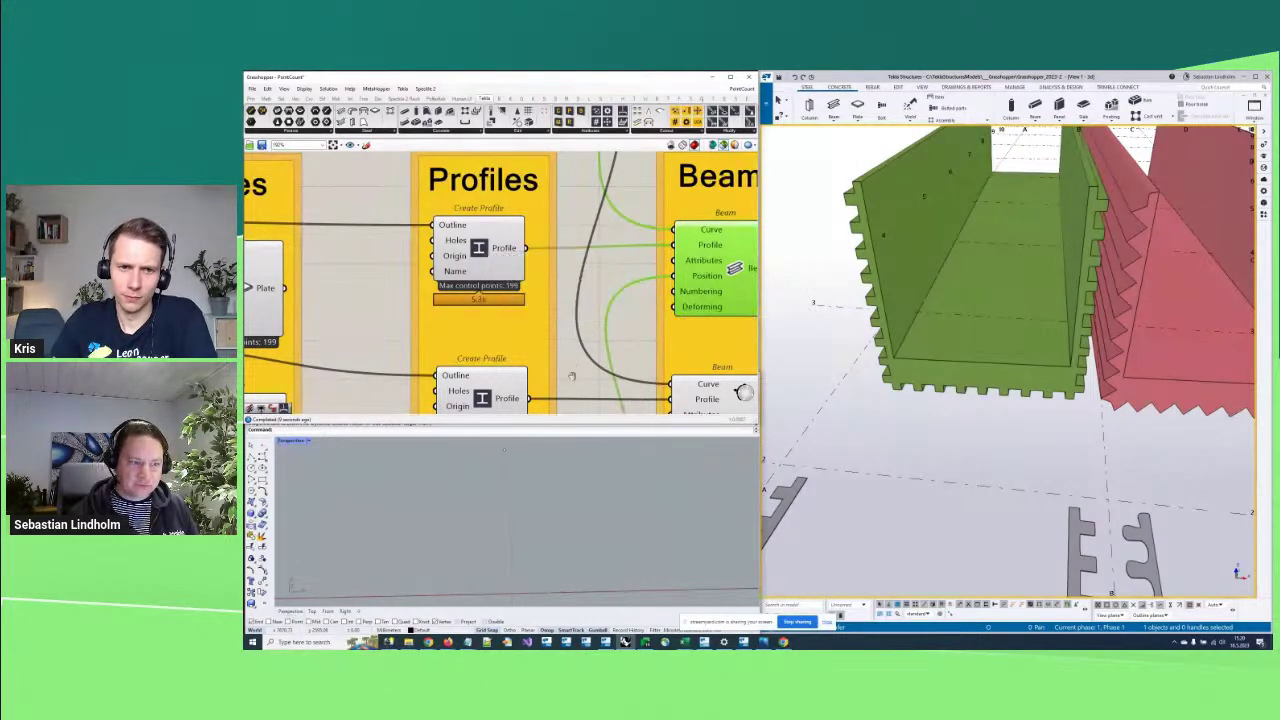
pyautogui.moveTo(546, 409); pyautogui.dragTo(554, 323, button='right')
pyautogui.rightClick(495, 308)
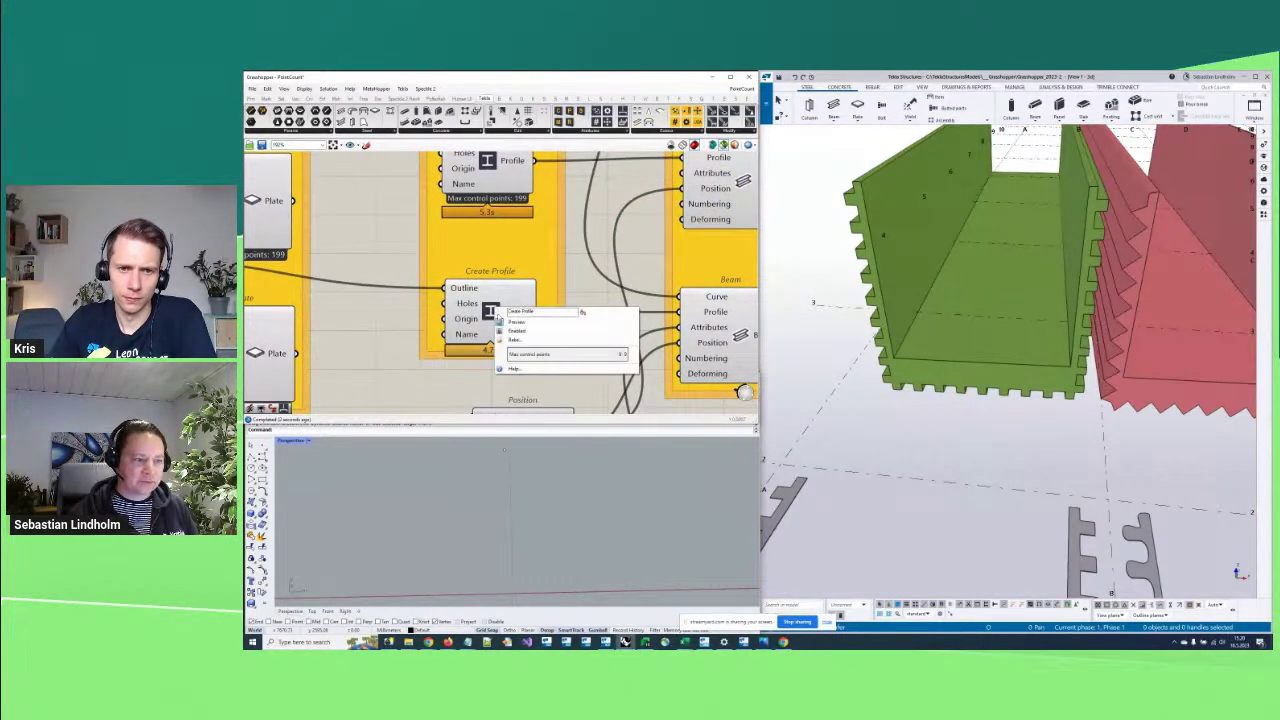
pyautogui.click(565, 355)
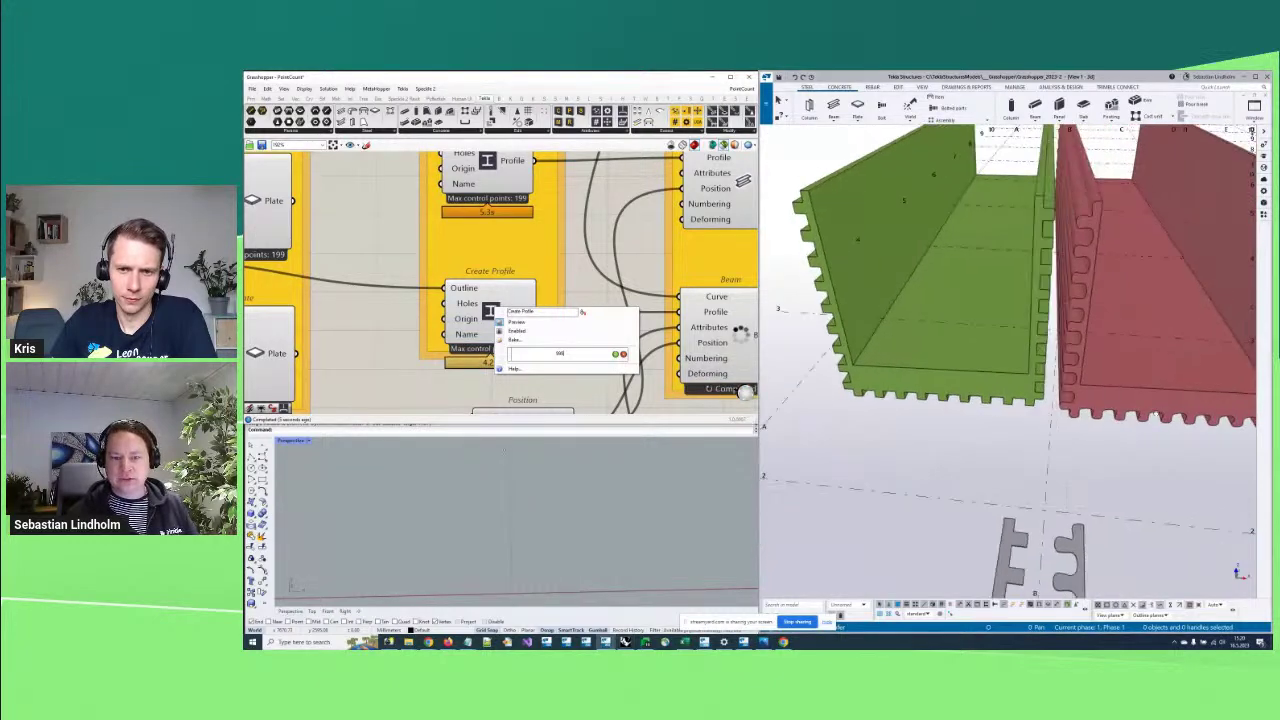
# Inspect the toothed ends of the green and red beams in the Tekla model
pyautogui.keyDown('ctrl'); pyautogui.moveTo(1157, 412); pyautogui.dragTo(885, 373, button='middle'); pyautogui.keyUp('ctrl')
pyautogui.scroll(2, 986, 363)
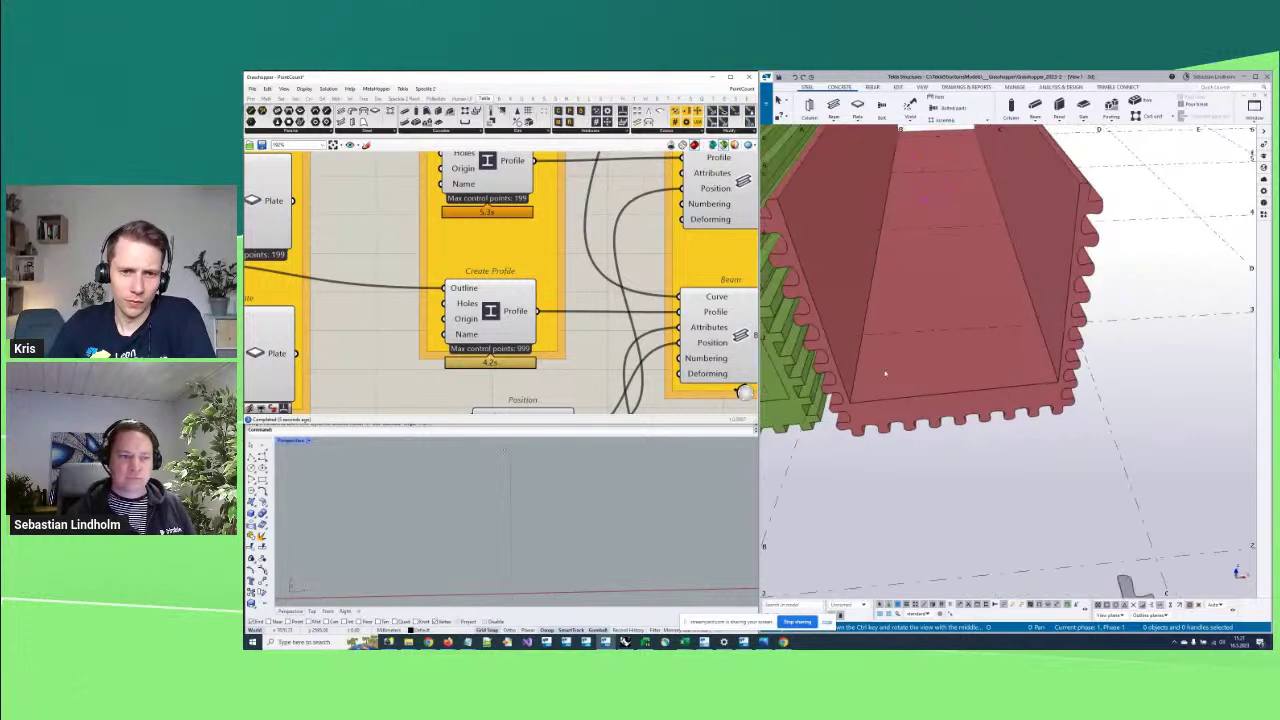
pyautogui.scroll(-4, 629, 290)
pyautogui.rightClick(586, 296)
pyautogui.scroll(-1, 586, 296)
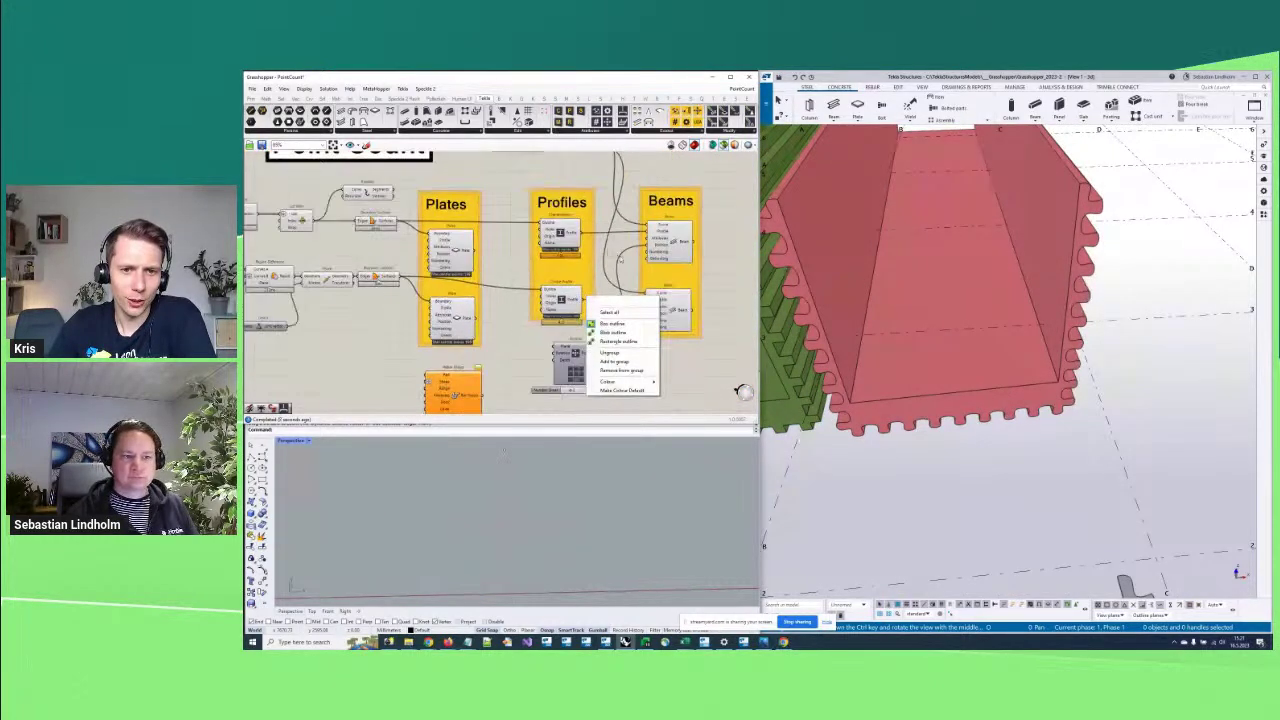
pyautogui.moveTo(869, 366); pyautogui.dragTo(982, 386, button='middle')
pyautogui.scroll(-1, 980, 380)
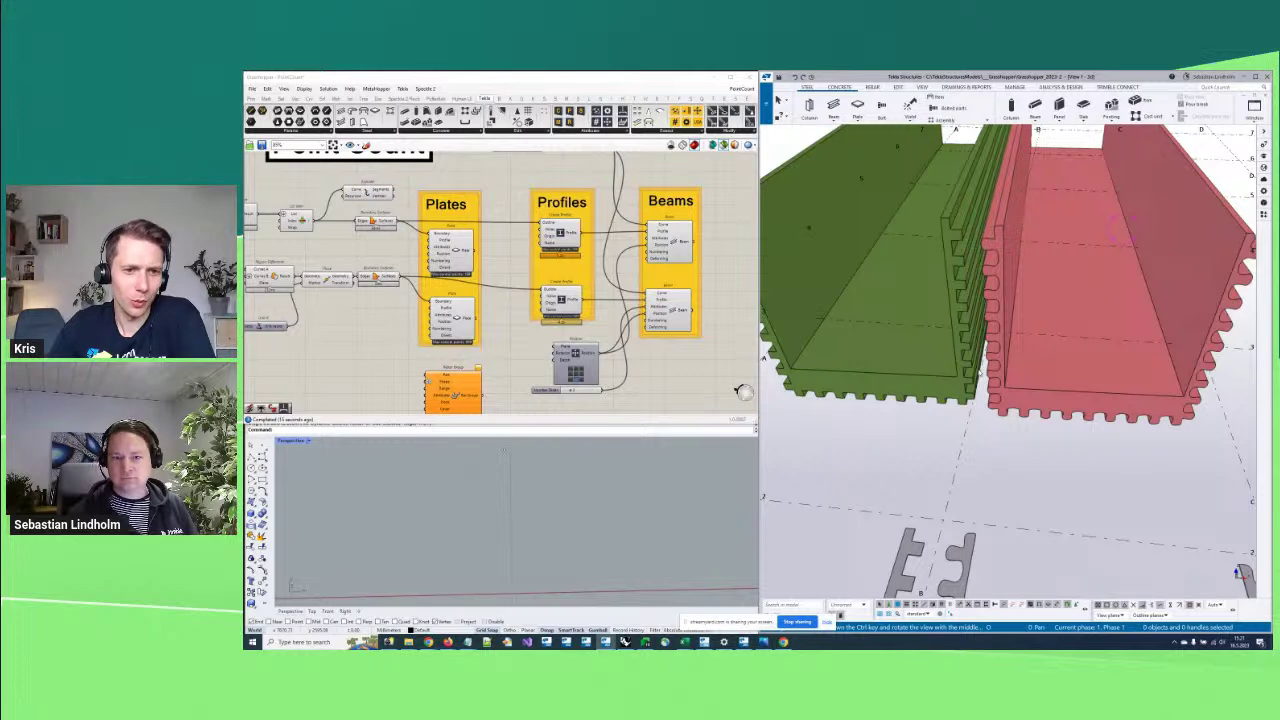
# Examine the two Create Profile components in the Profiles group and their Max control points settings
pyautogui.scroll(2, 583, 277)
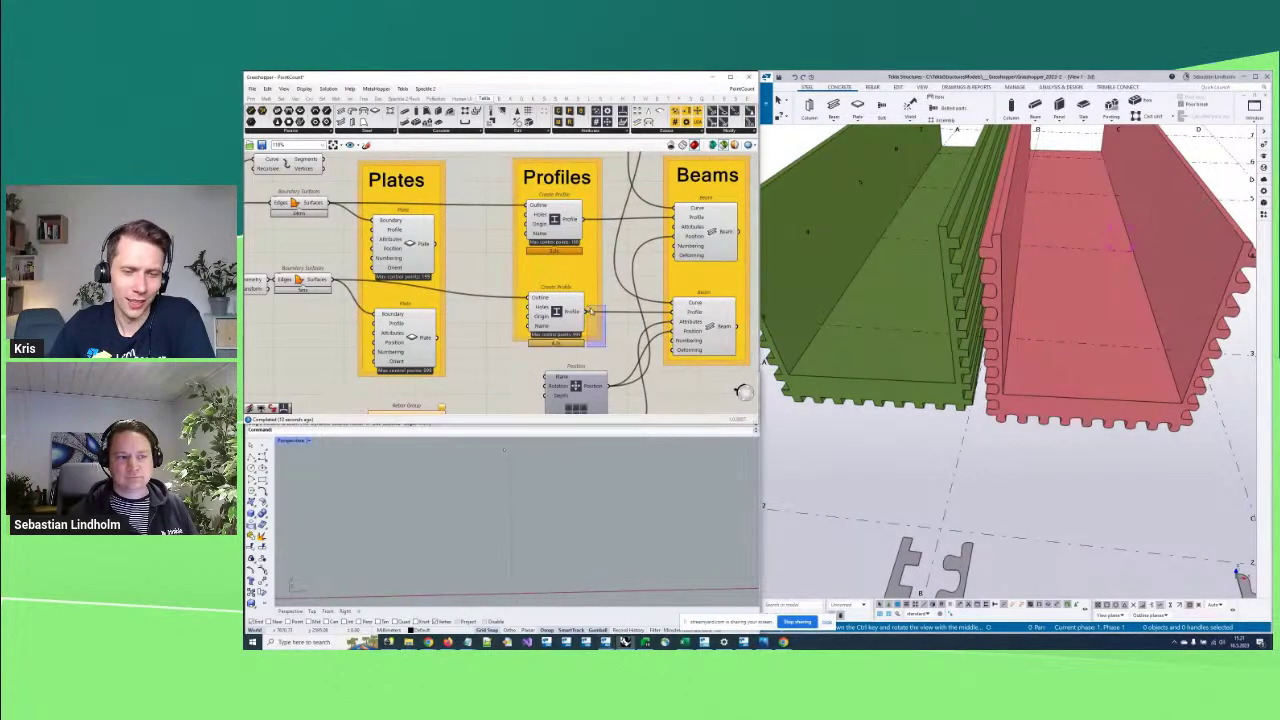
pyautogui.click(591, 312)
pyautogui.scroll(2, 497, 263)
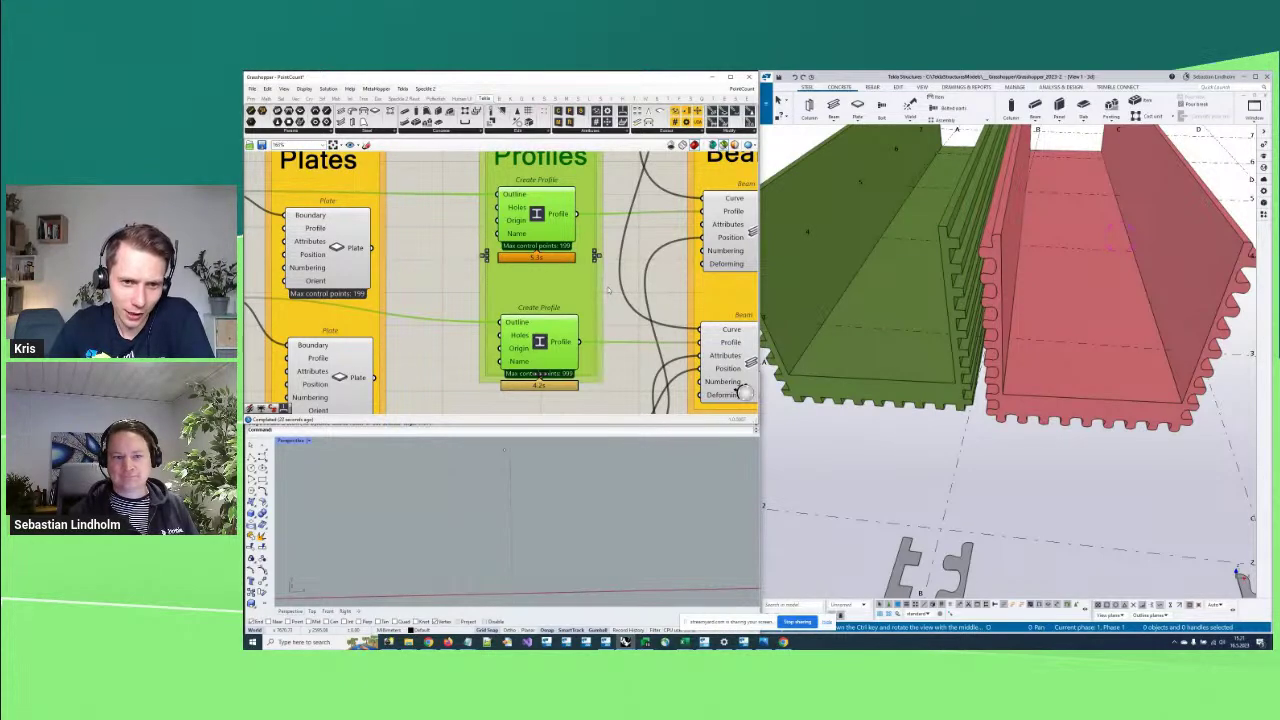
pyautogui.scroll(2, 566, 324)
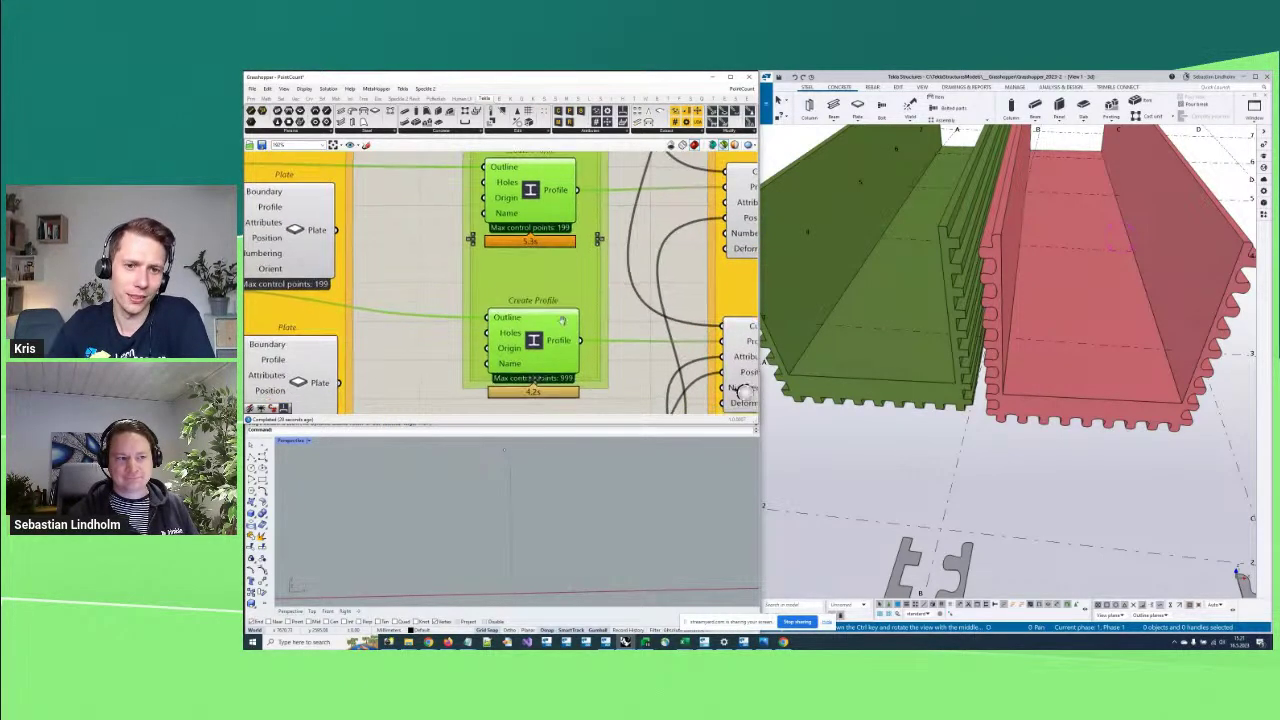
pyautogui.moveTo(564, 326); pyautogui.dragTo(562, 305, button='right')
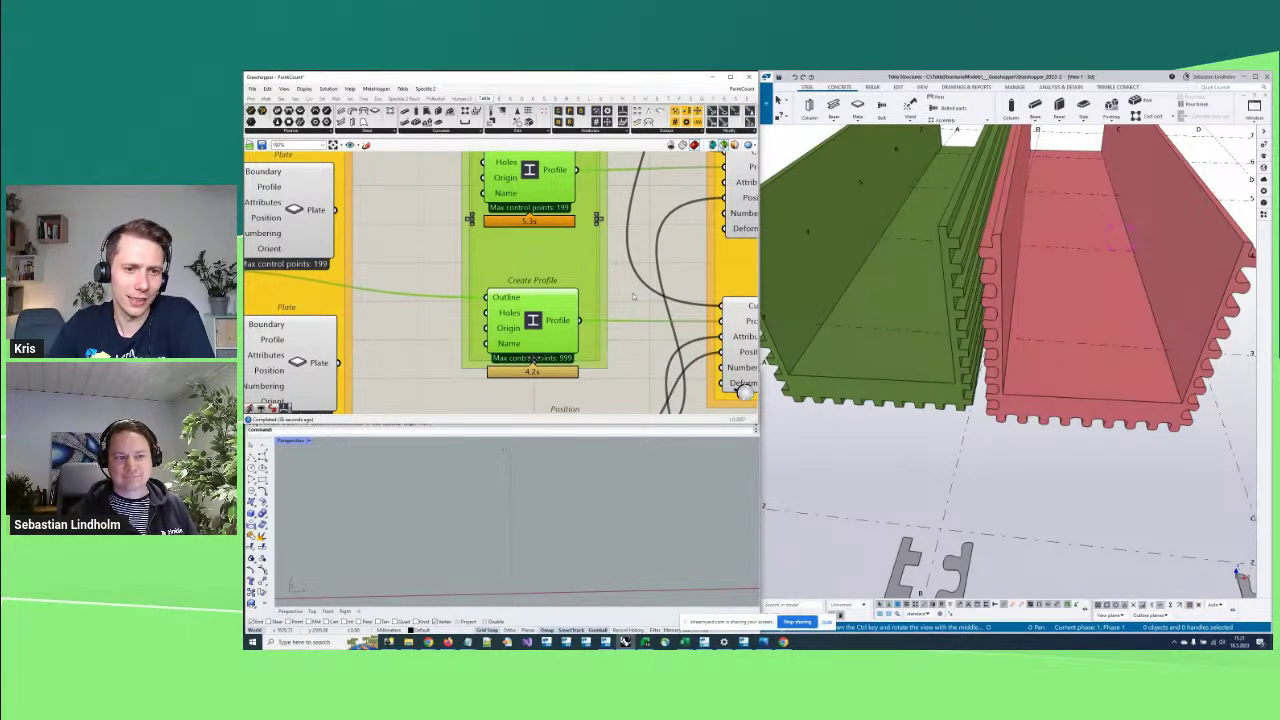
pyautogui.scroll(-3, 632, 296)
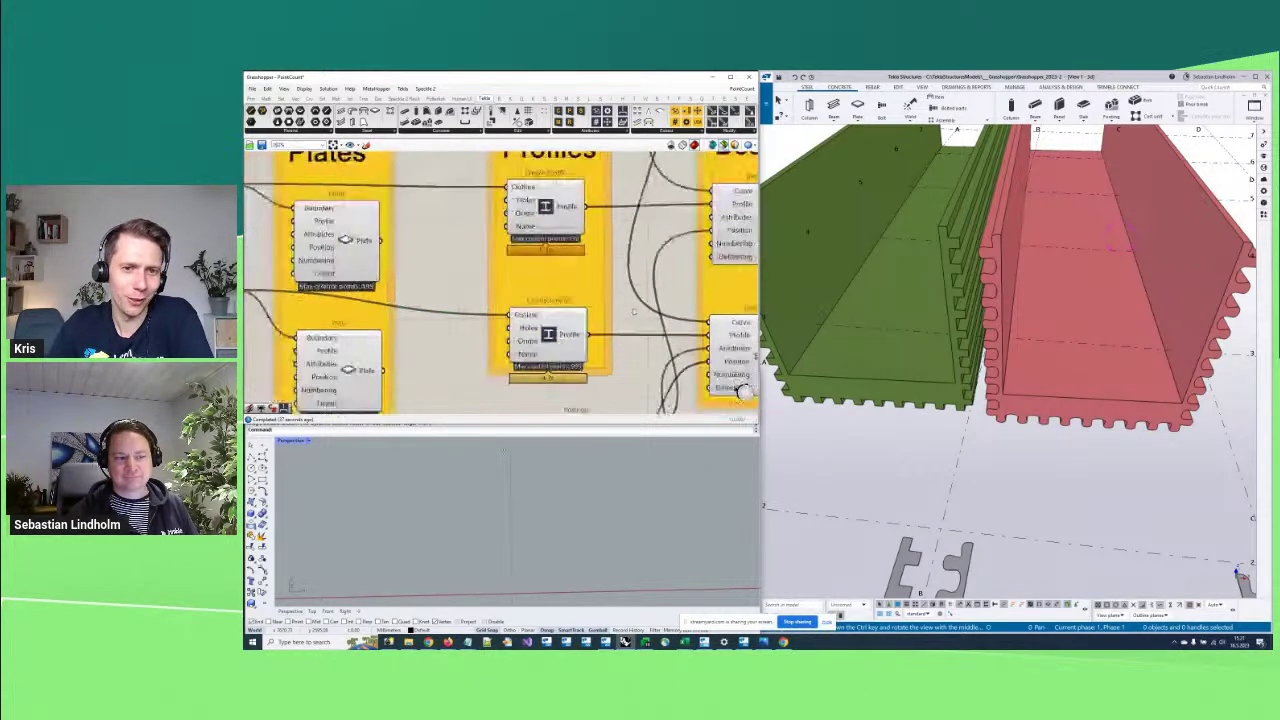
pyautogui.moveTo(626, 369); pyautogui.dragTo(624, 381, button='right')
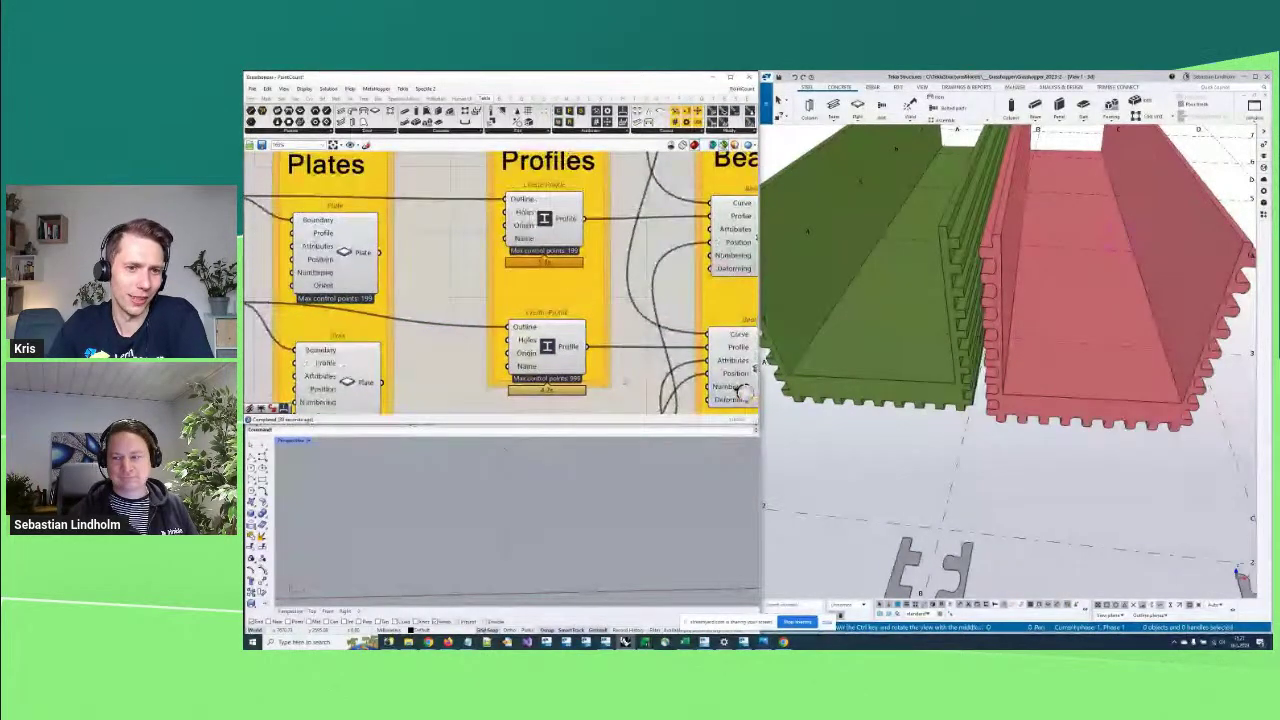
pyautogui.scroll(-4, 624, 381)
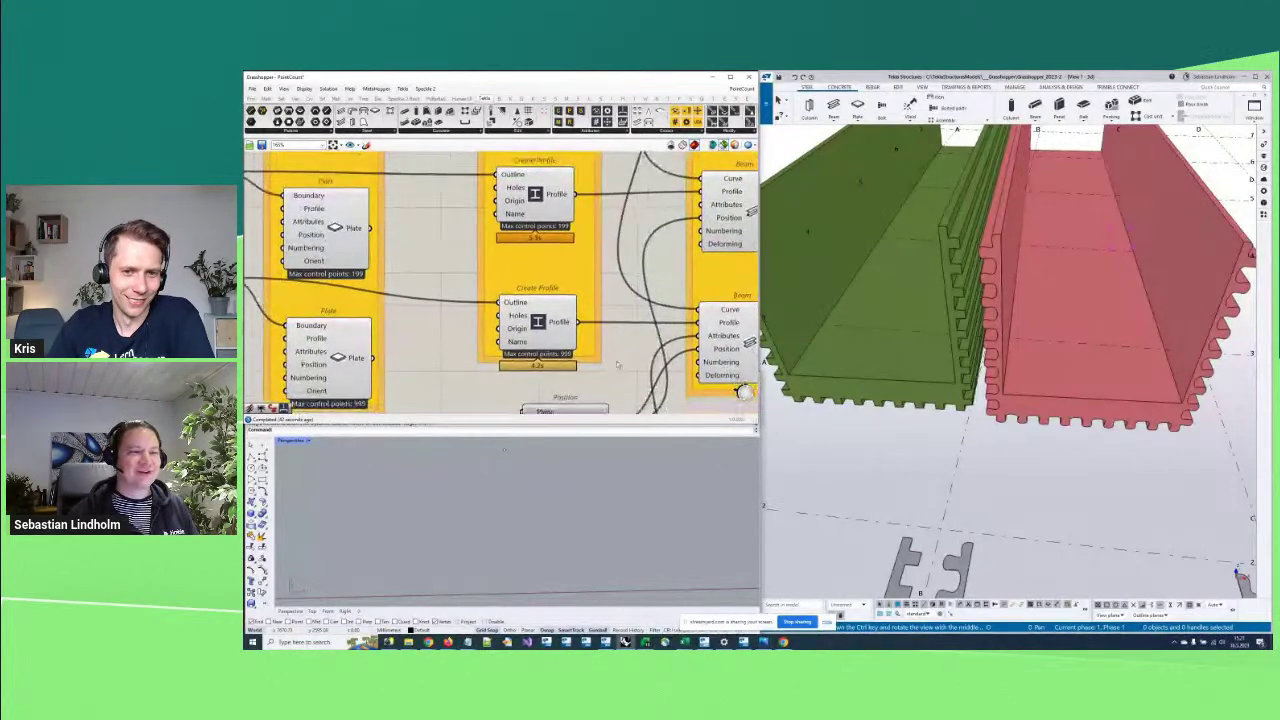
# Switch to the ExpandObjectTest definition among the open Grasshopper documents
pyautogui.click(742, 89)
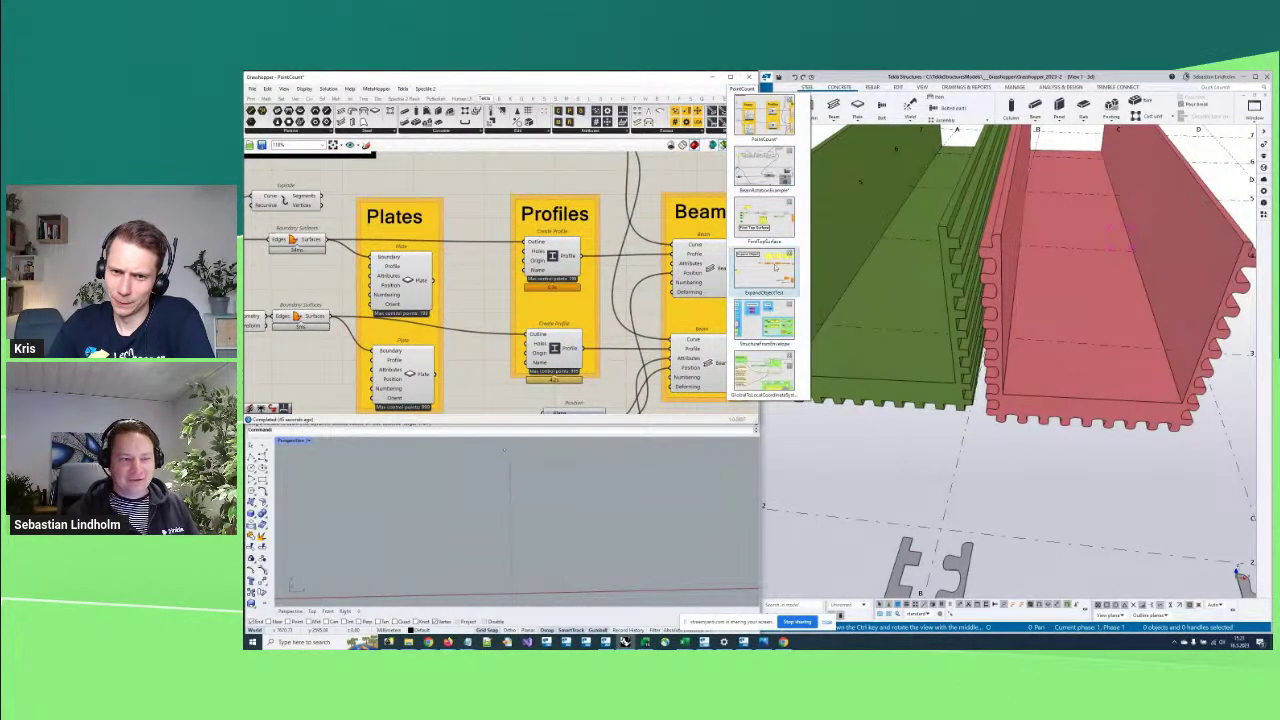
pyautogui.click(764, 268)
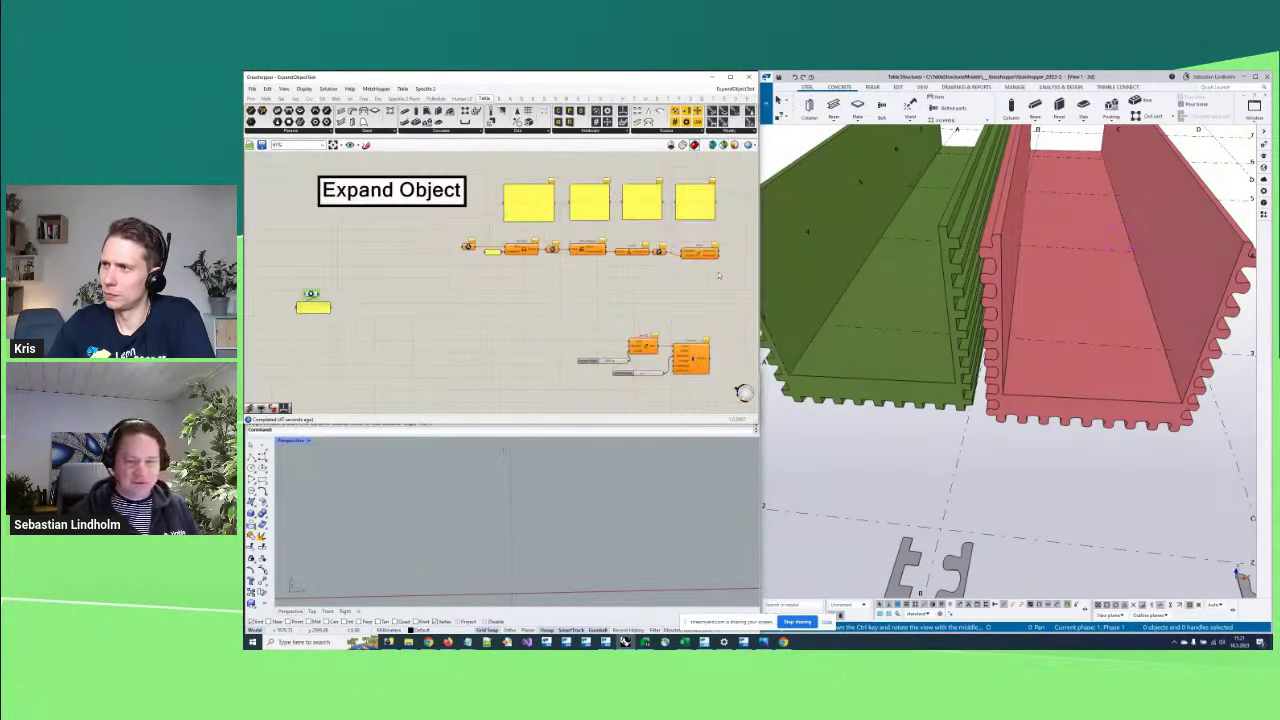
pyautogui.moveTo(496, 301); pyautogui.dragTo(511, 329, button='right')
pyautogui.scroll(-6, 945, 375)
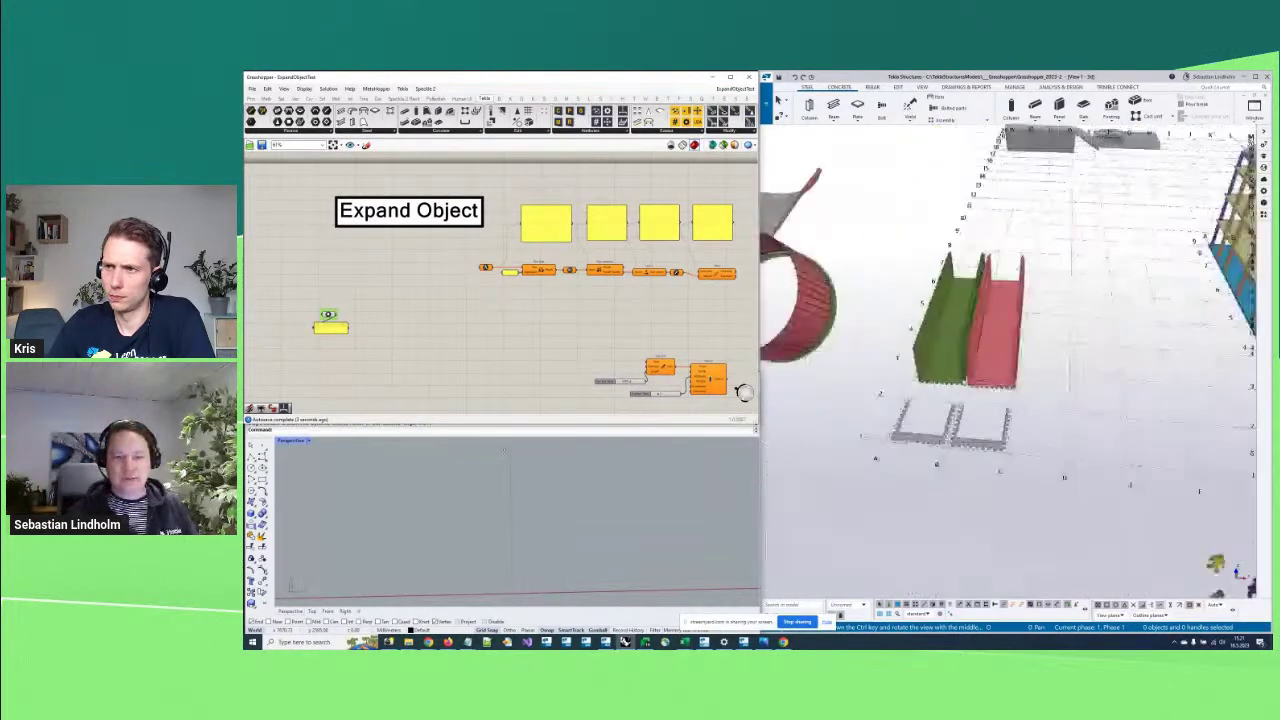
pyautogui.moveTo(946, 352); pyautogui.dragTo(934, 386, button='middle')
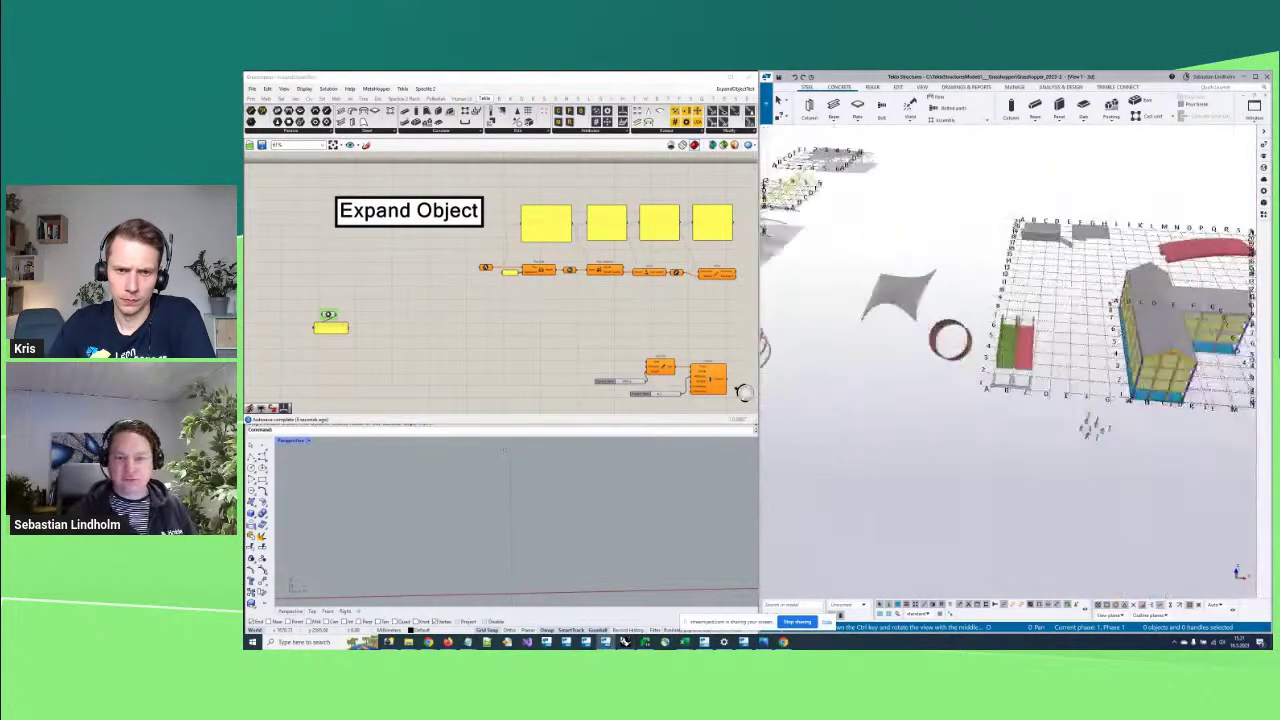
# Place a Deconstruct Beam component on the empty canvas area beside the Model Object parameter
pyautogui.click(660, 131)
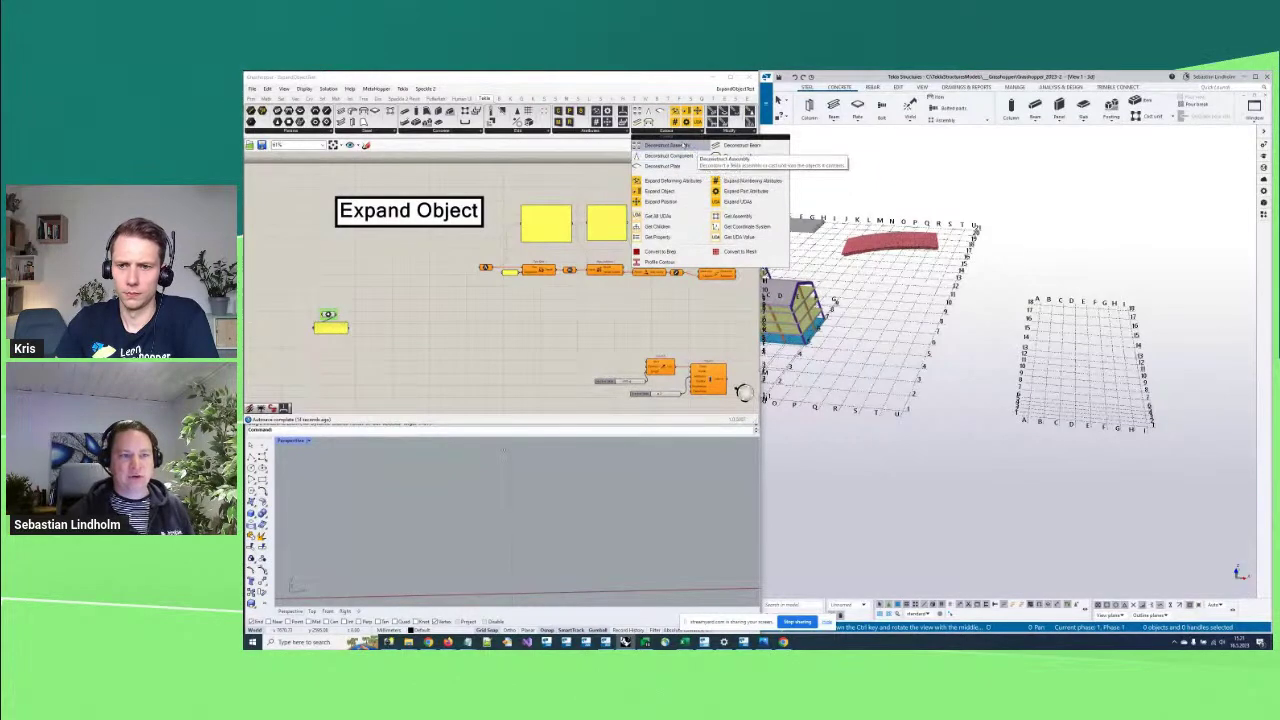
pyautogui.click(745, 148)
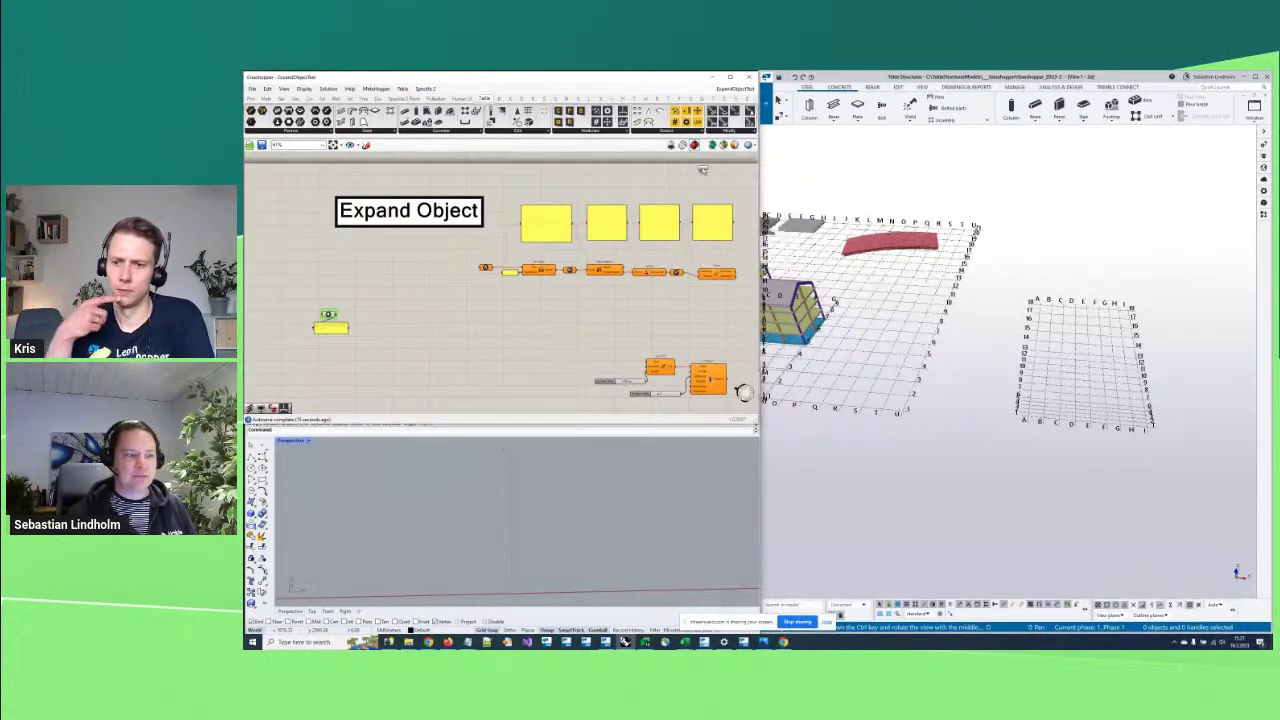
pyautogui.click(510, 302)
pyautogui.scroll(5, 513, 298)
pyautogui.scroll(3, 517, 282)
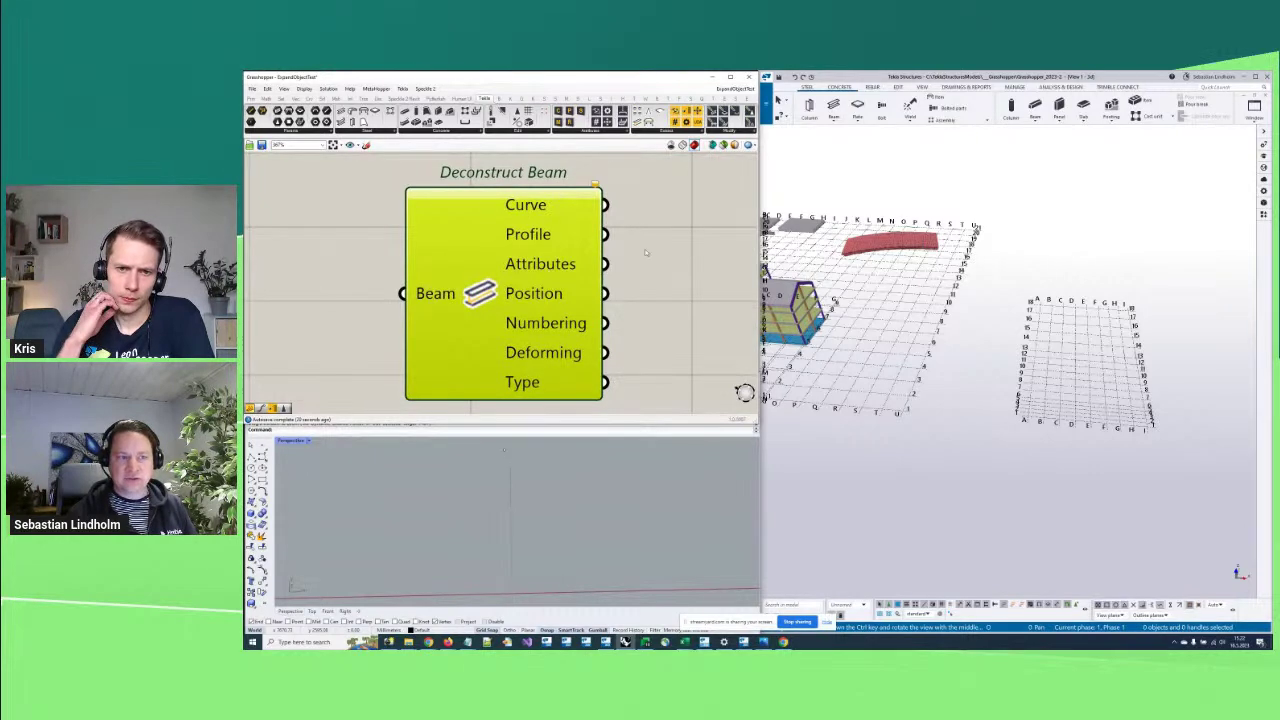
# Delete the Deconstruct Beam component from the canvas
pyautogui.click(665, 132)
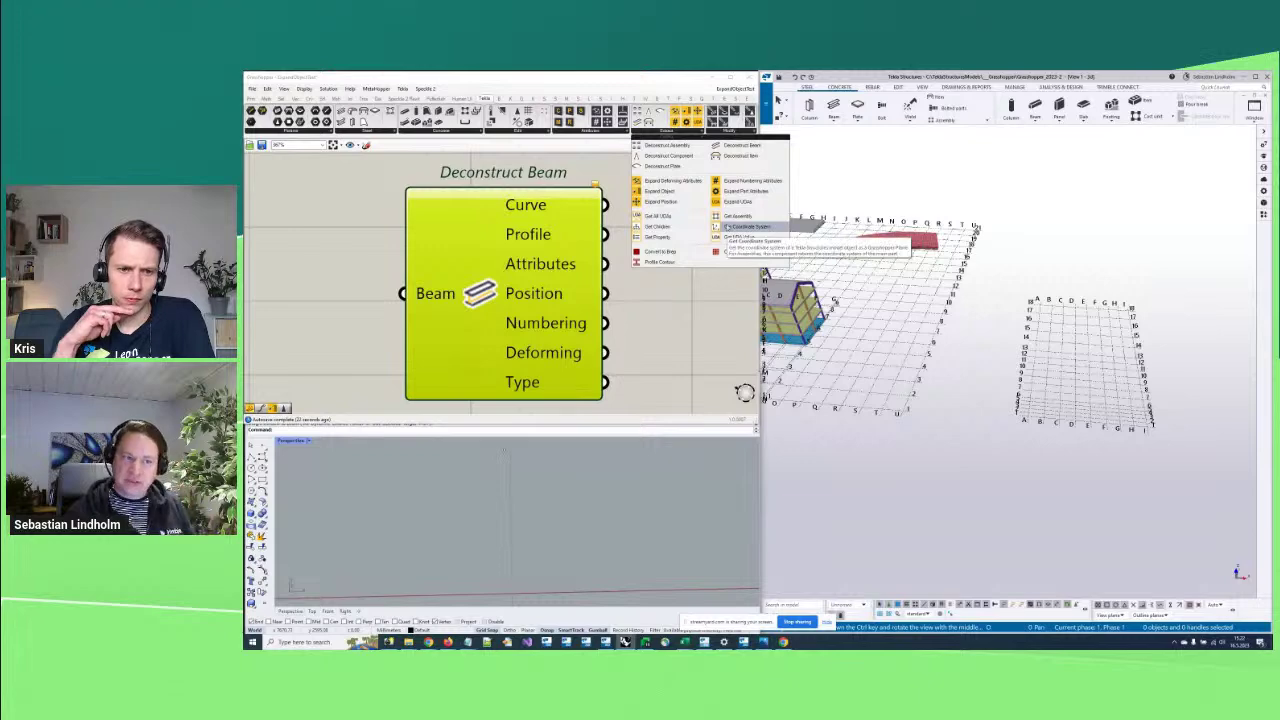
pyautogui.keyDown('ctrl'); pyautogui.moveTo(1040, 400); pyautogui.dragTo(1045, 352, button='middle'); pyautogui.keyUp('ctrl')
pyautogui.scroll(5, 1045, 353)
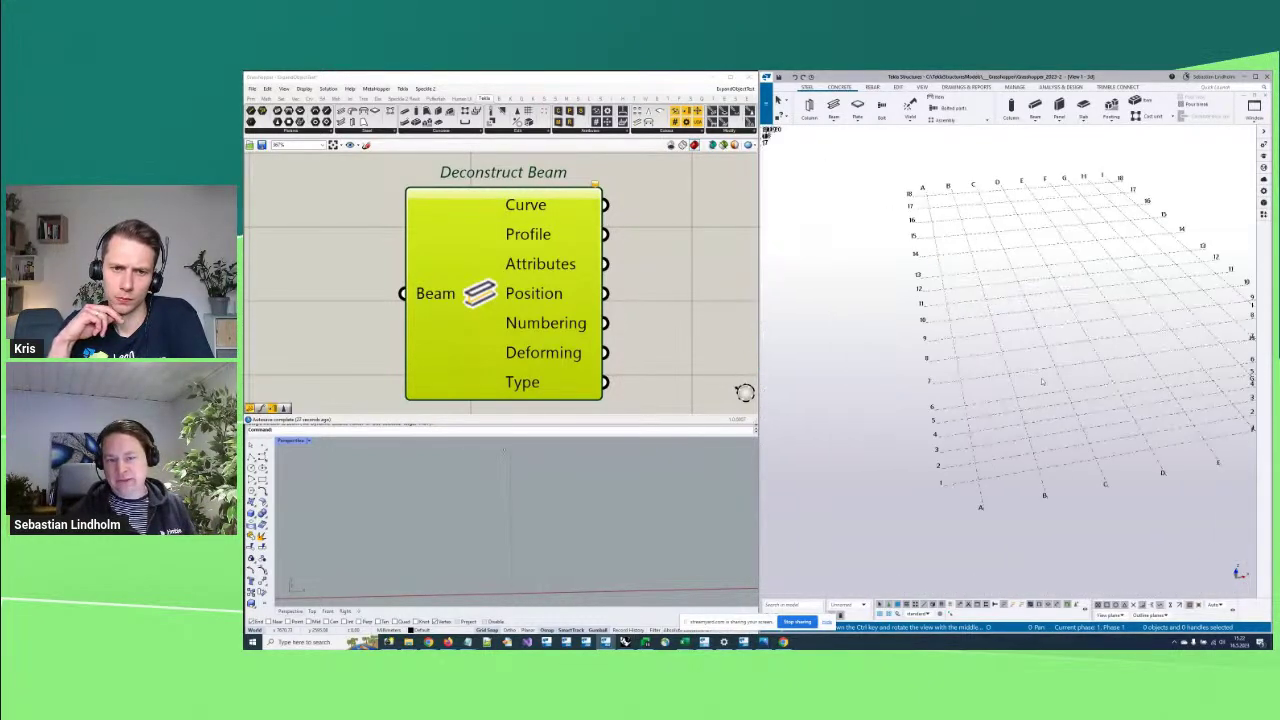
pyautogui.scroll(-3, 346, 328)
pyautogui.moveTo(346, 328); pyautogui.dragTo(486, 314, button='right')
pyautogui.scroll(-2, 486, 314)
pyautogui.moveTo(410, 303); pyautogui.dragTo(530, 311, button='right')
pyautogui.moveTo(713, 392); pyautogui.dragTo(653, 319)
pyautogui.press('Delete')
# Reference the empty grid in the Tekla model as the single object of the Model Object parameter
pyautogui.moveTo(499, 285); pyautogui.dragTo(675, 295, button='right')
pyautogui.moveTo(376, 337); pyautogui.dragTo(471, 259, button='right')
pyautogui.scroll(3, 465, 339)
pyautogui.click(477, 320)
pyautogui.rightClick(471, 259)
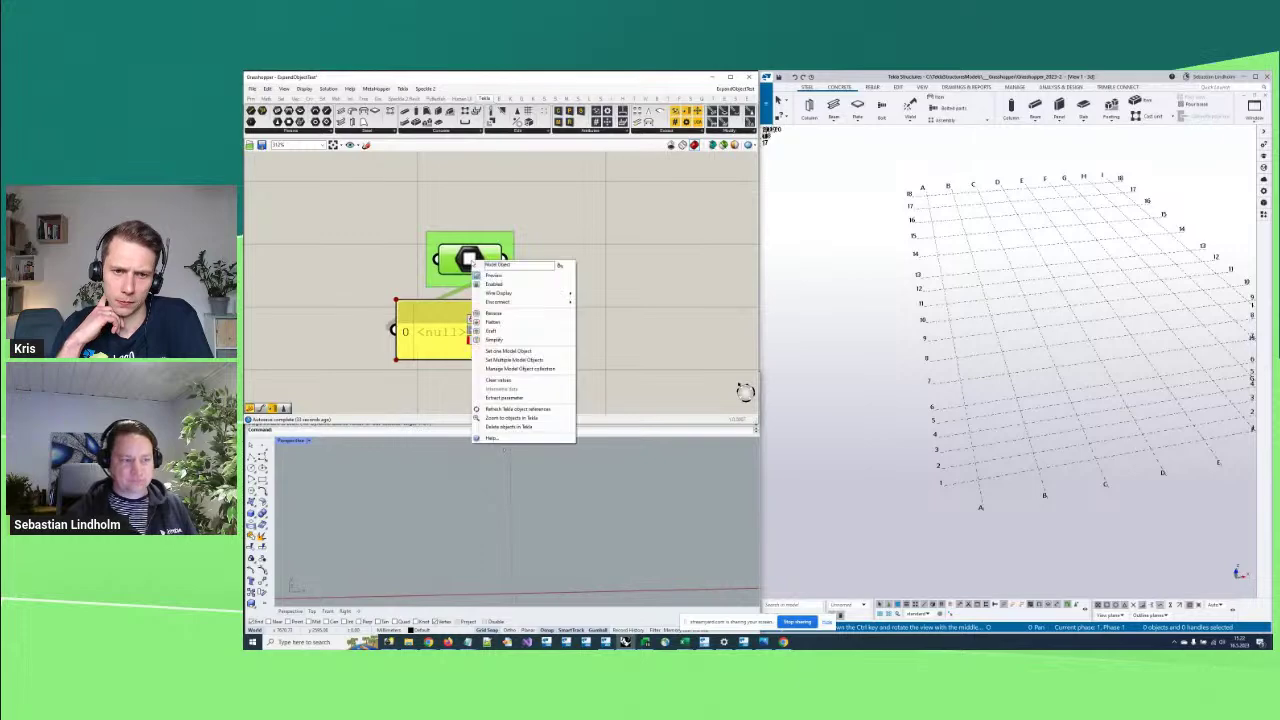
pyautogui.click(502, 351)
pyautogui.click(956, 408)
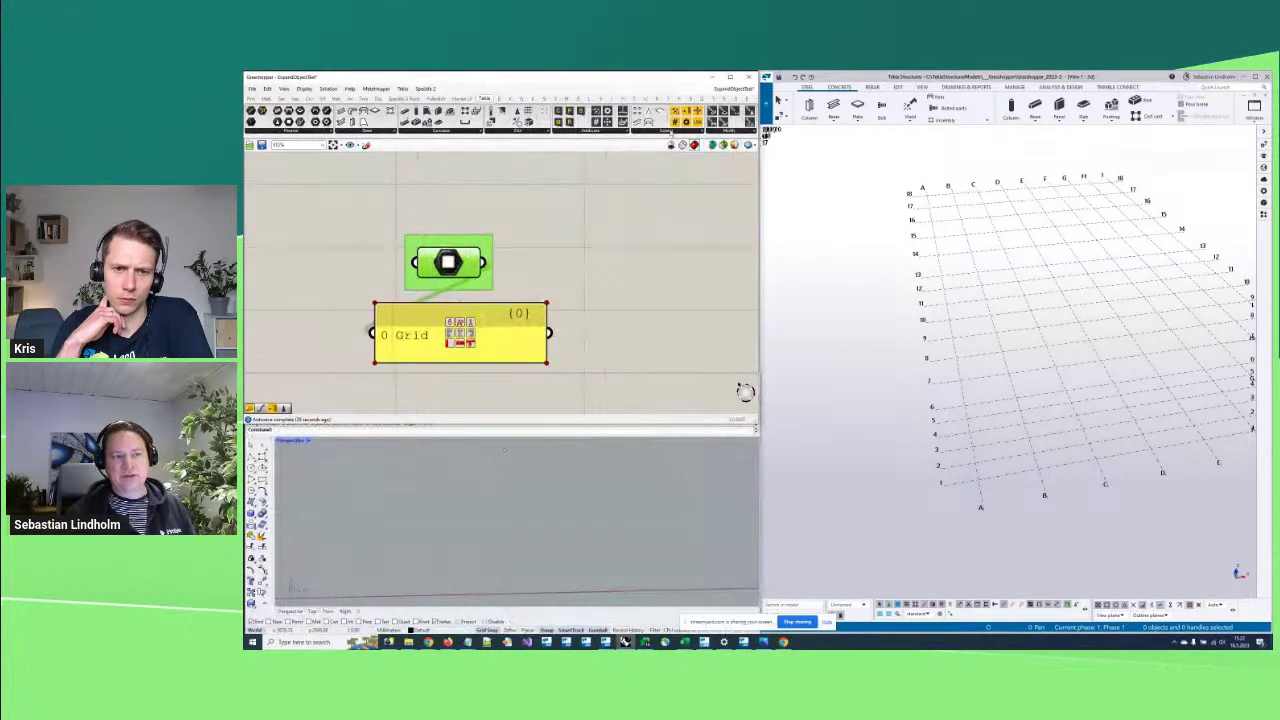
# Place an Expand Object component beside the Model Object parameter
pyautogui.click(671, 132)
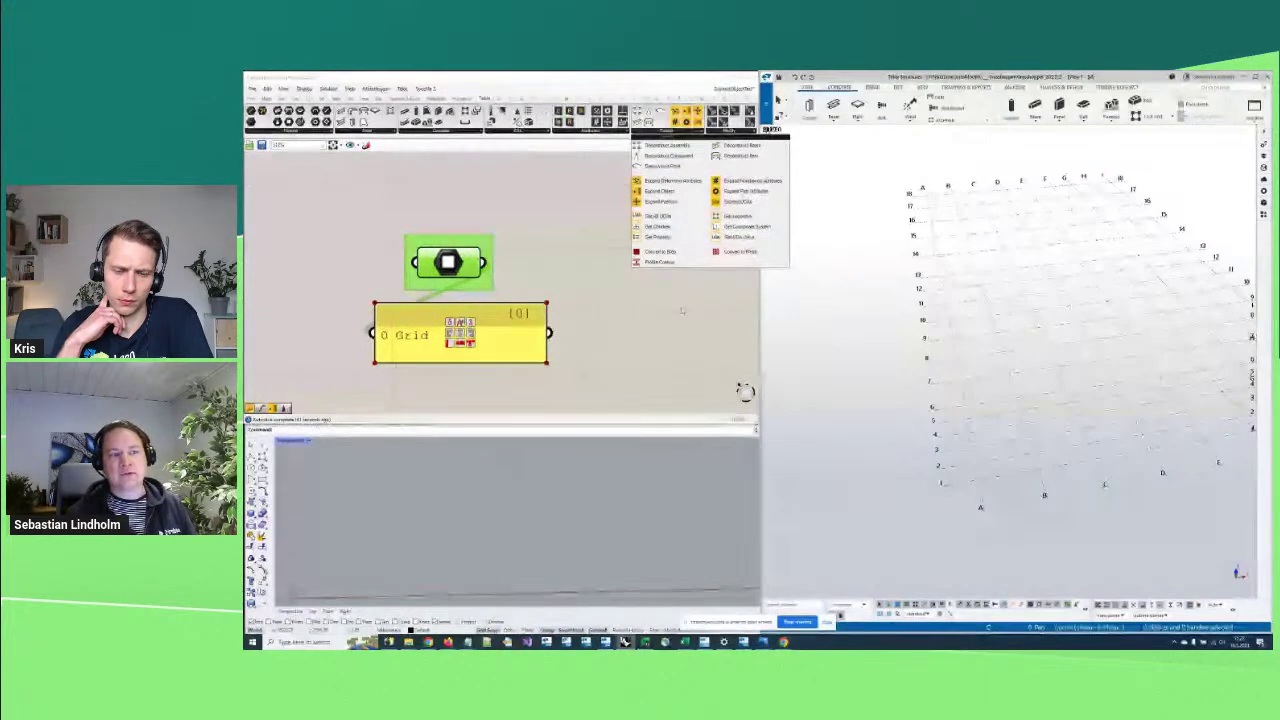
pyautogui.click(661, 192)
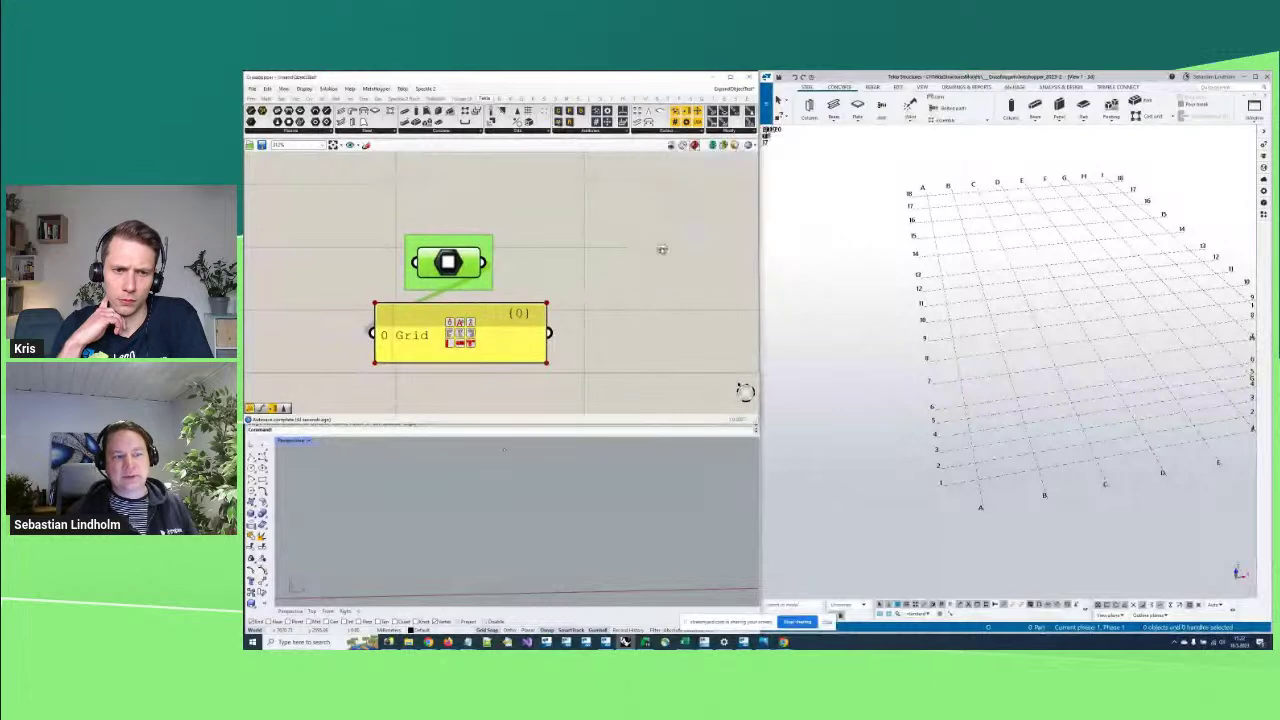
pyautogui.click(663, 250)
pyautogui.moveTo(722, 266); pyautogui.dragTo(608, 271, button='right')
pyautogui.moveTo(556, 263); pyautogui.dragTo(563, 256)
pyautogui.scroll(-3, 441, 311)
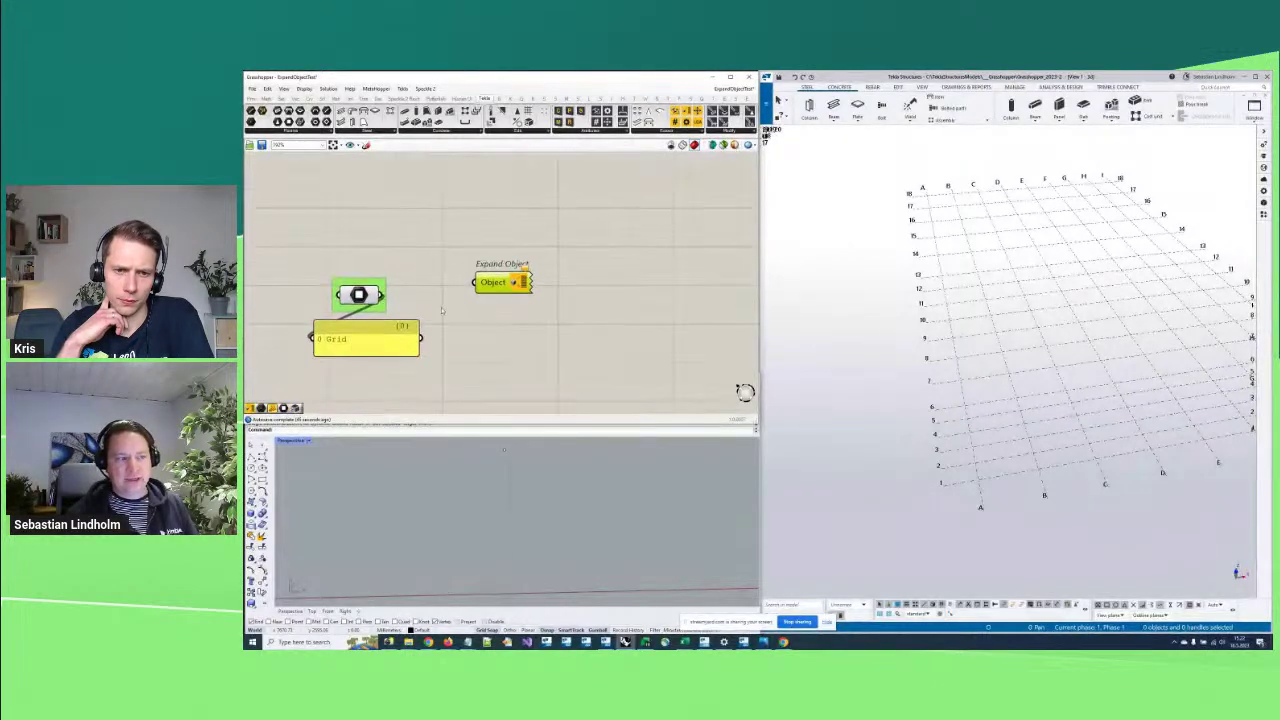
# Connect the Model Object parameter's output to the Object input of the Expand Object component
pyautogui.moveTo(433, 285); pyautogui.dragTo(557, 311)
pyautogui.scroll(-2, 557, 311)
pyautogui.moveTo(592, 321); pyautogui.dragTo(579, 283, button='right')
pyautogui.scroll(-3, 579, 284)
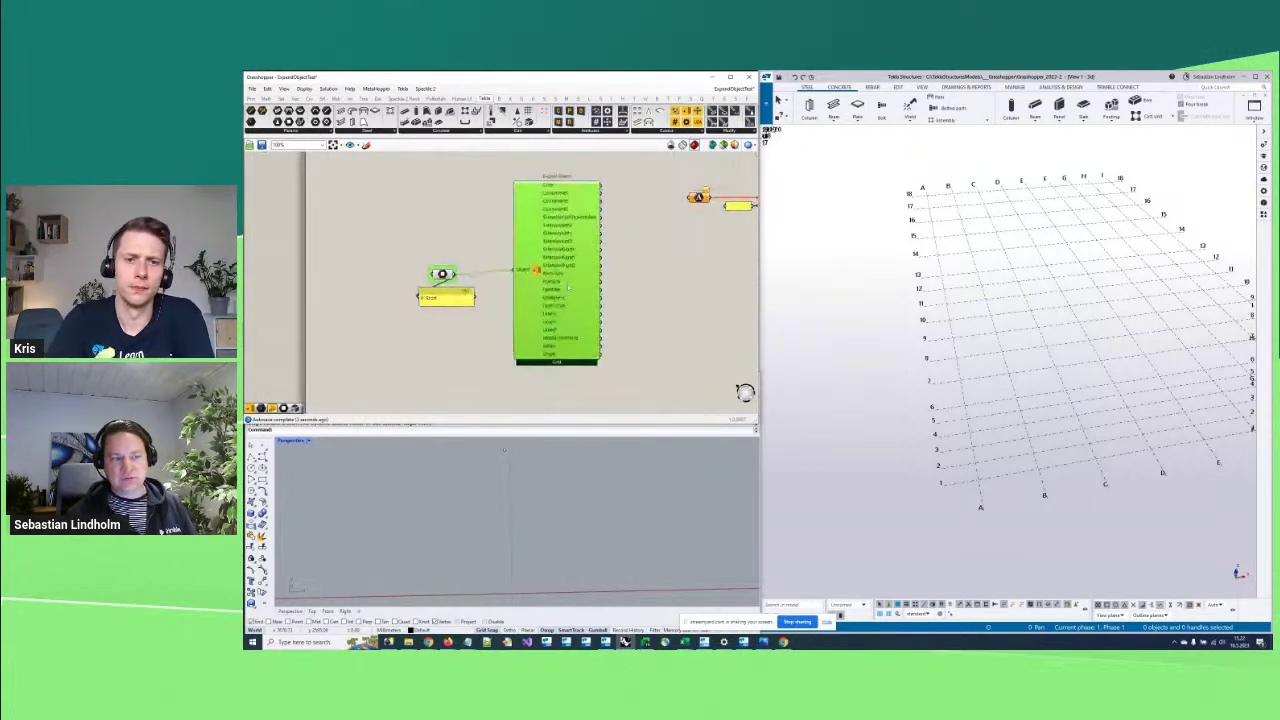
# Examine the grid's property outputs on the Expand Object component, from Color down to Origin
pyautogui.click(621, 279)
pyautogui.click(557, 290)
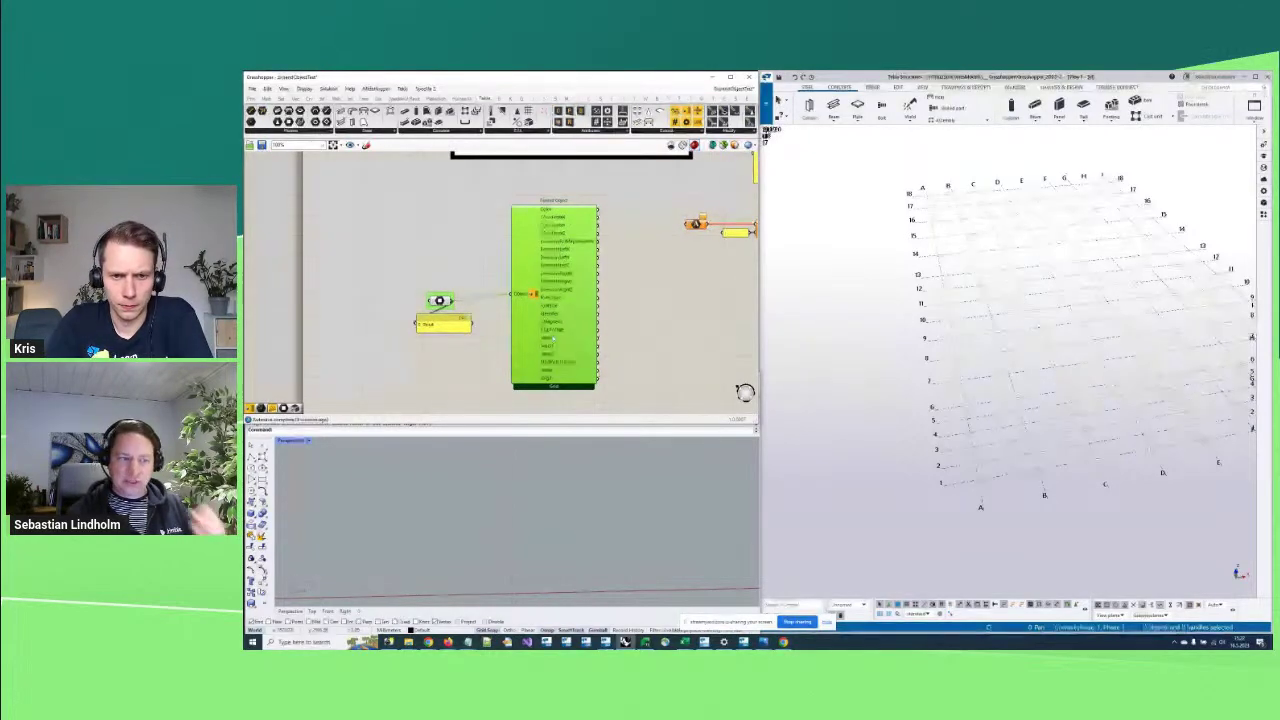
pyautogui.scroll(1, 553, 272)
pyautogui.scroll(1, 545, 271)
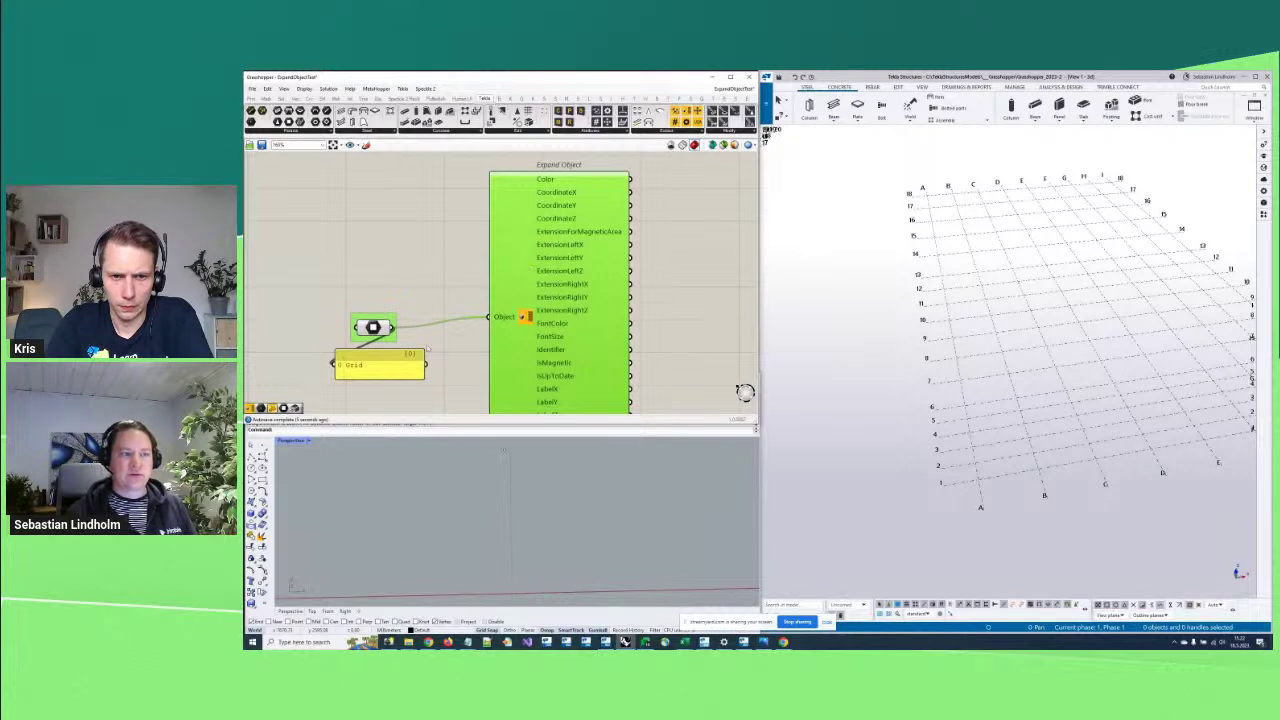
pyautogui.moveTo(427, 347); pyautogui.dragTo(414, 343, button='right')
pyautogui.moveTo(564, 319); pyautogui.dragTo(563, 265, button='right')
pyautogui.moveTo(550, 358); pyautogui.dragTo(544, 322, button='right')
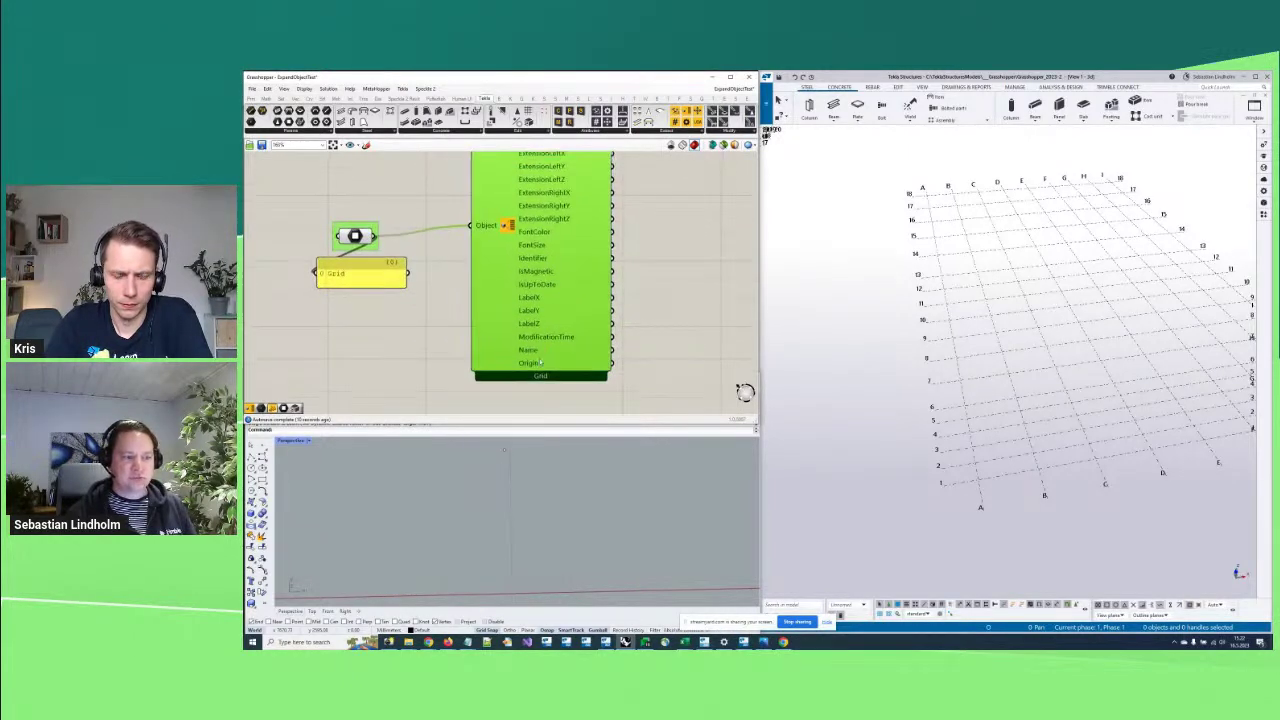
pyautogui.moveTo(668, 305); pyautogui.dragTo(608, 314, button='right')
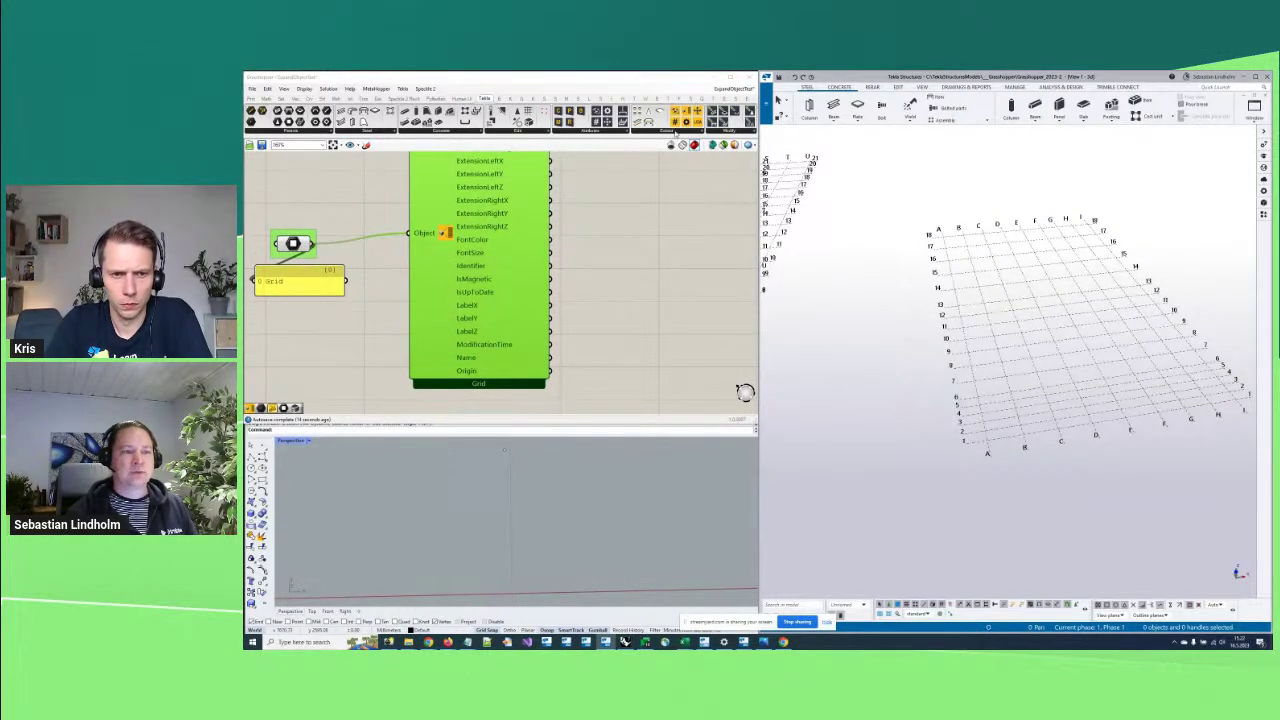
# Add a second Expand Object component and connect the grid's Origin output to its Object input
pyautogui.moveTo(687, 116); pyautogui.dragTo(648, 350)
pyautogui.moveTo(557, 364); pyautogui.dragTo(539, 327, button='right')
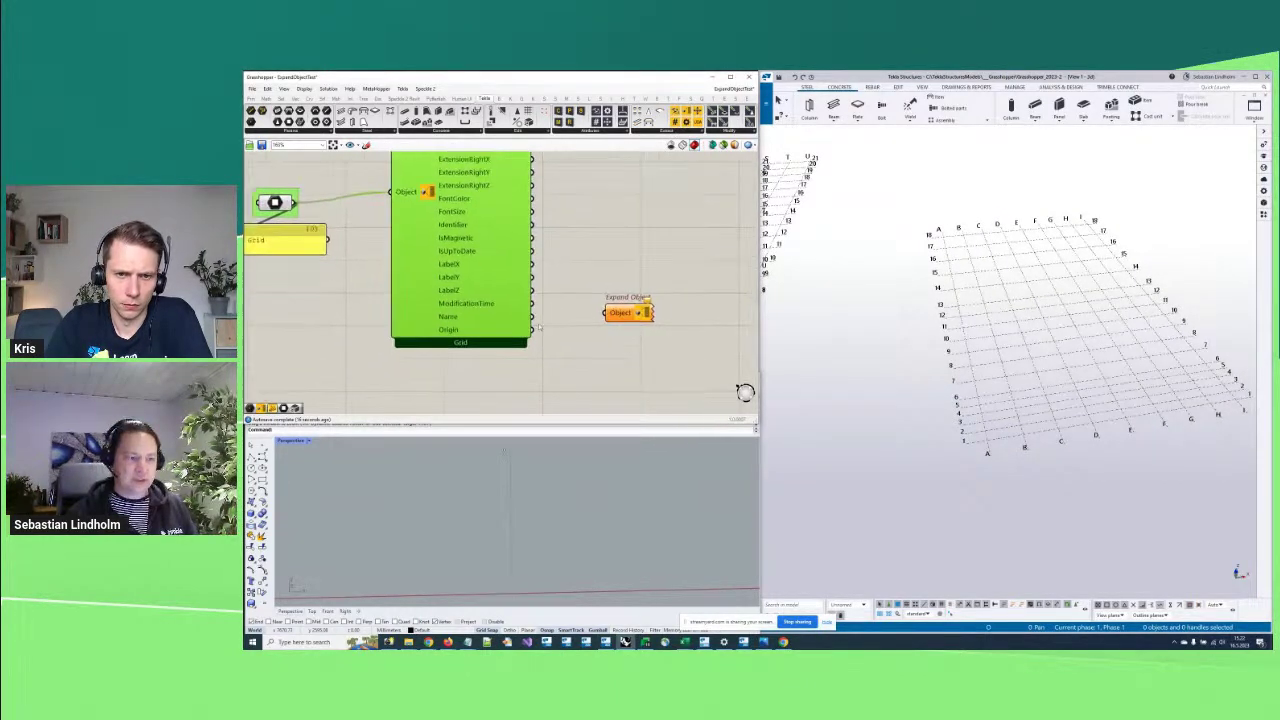
pyautogui.moveTo(609, 320); pyautogui.dragTo(610, 318)
pyautogui.click(668, 337)
pyautogui.moveTo(668, 337); pyautogui.dragTo(638, 281, button='right')
pyautogui.moveTo(638, 281); pyautogui.dragTo(638, 316)
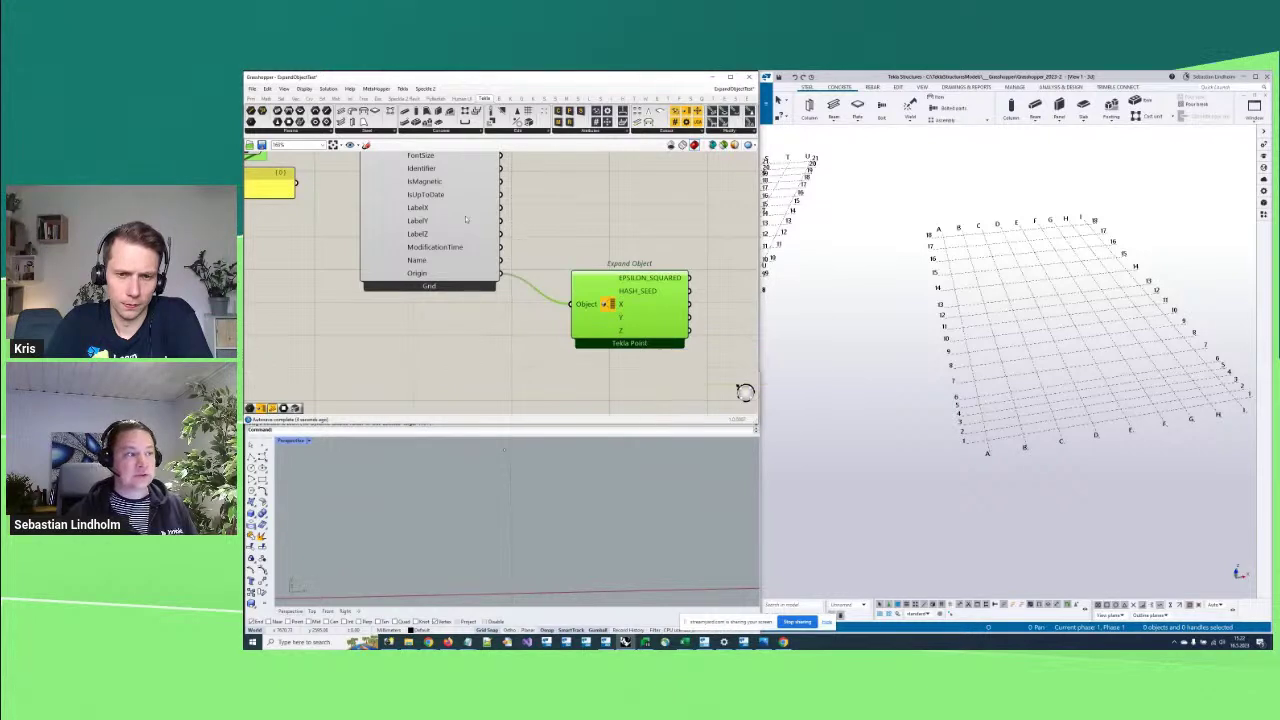
# Connect the grid's Origin output to a new parameter above the second Expand Object, and chain a Point parameter after it
pyautogui.moveTo(558, 236); pyautogui.dragTo(590, 218)
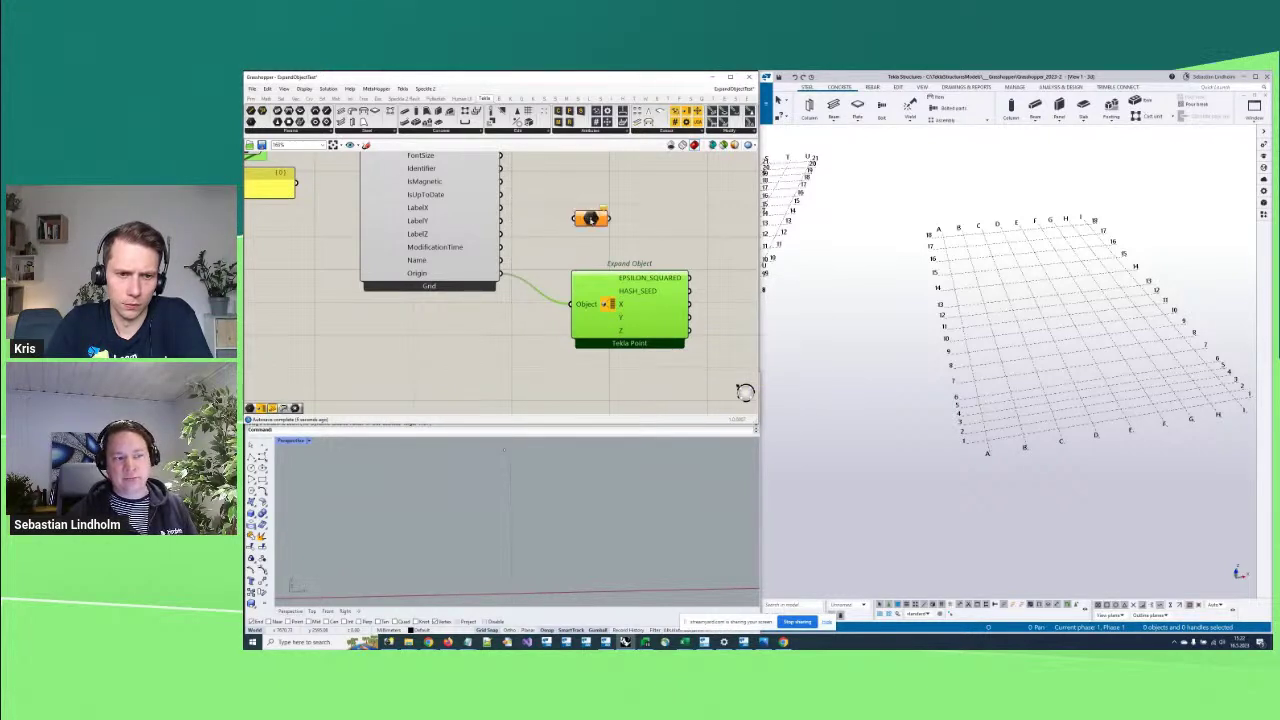
pyautogui.moveTo(502, 273); pyautogui.dragTo(594, 230)
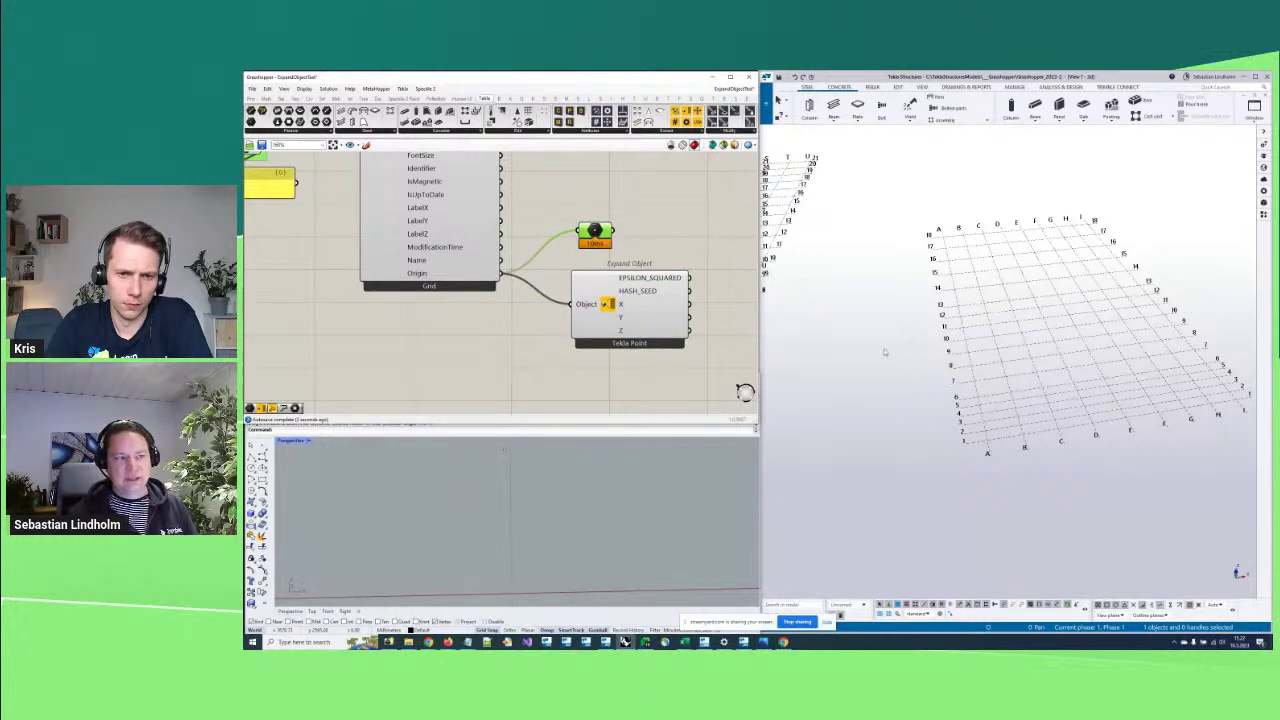
pyautogui.doubleClick(668, 232)
pyautogui.write('rhino')
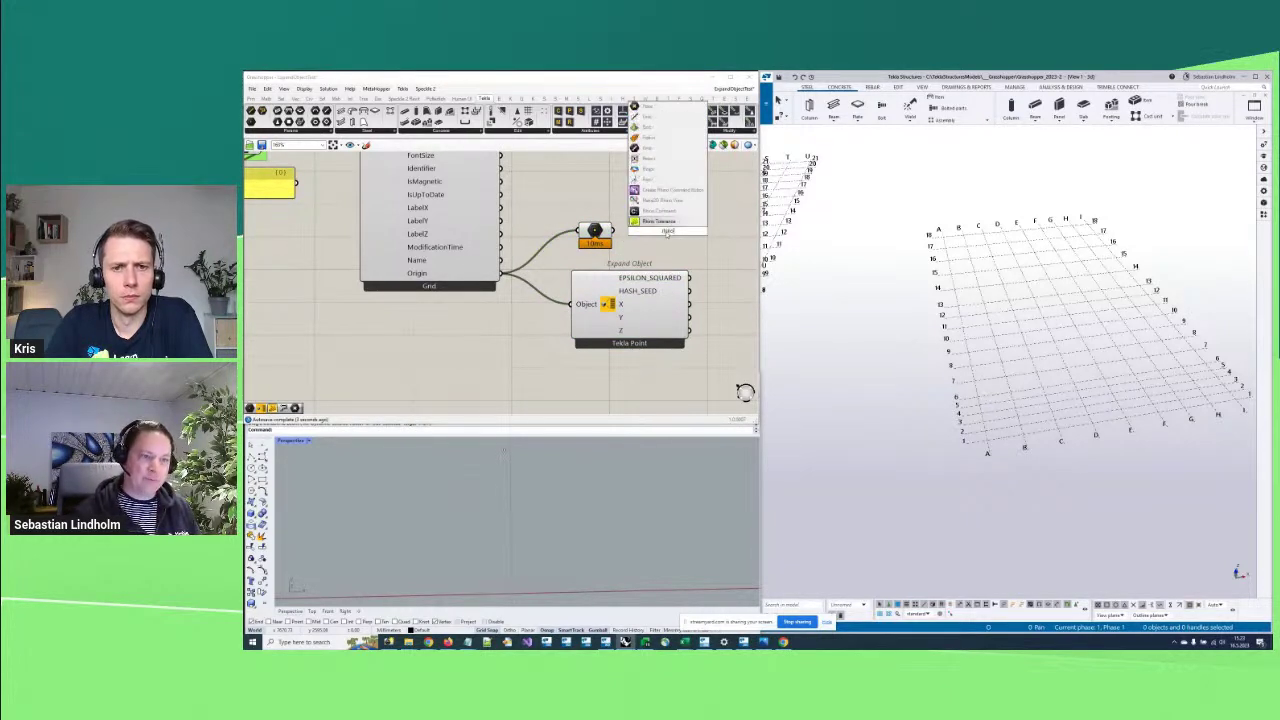
pyautogui.click(660, 221)
pyautogui.click(667, 231)
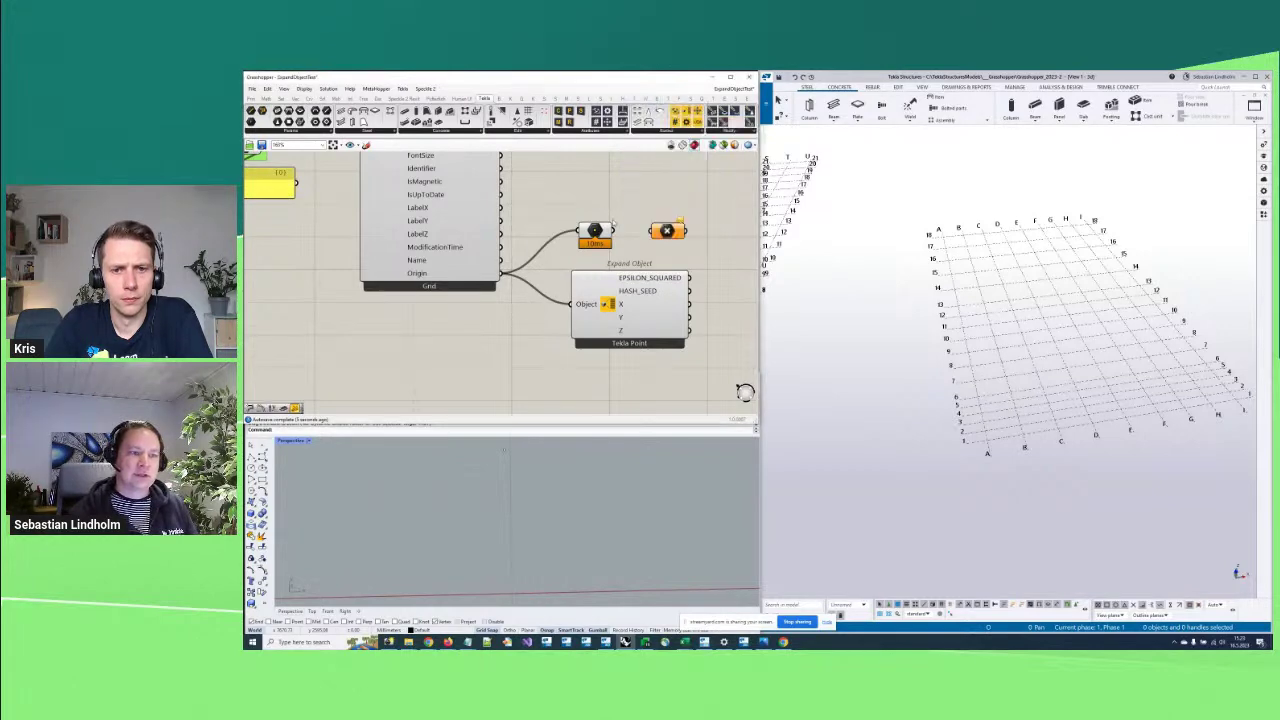
pyautogui.moveTo(674, 236); pyautogui.dragTo(670, 235)
pyautogui.moveTo(704, 266); pyautogui.dragTo(706, 292, button='right')
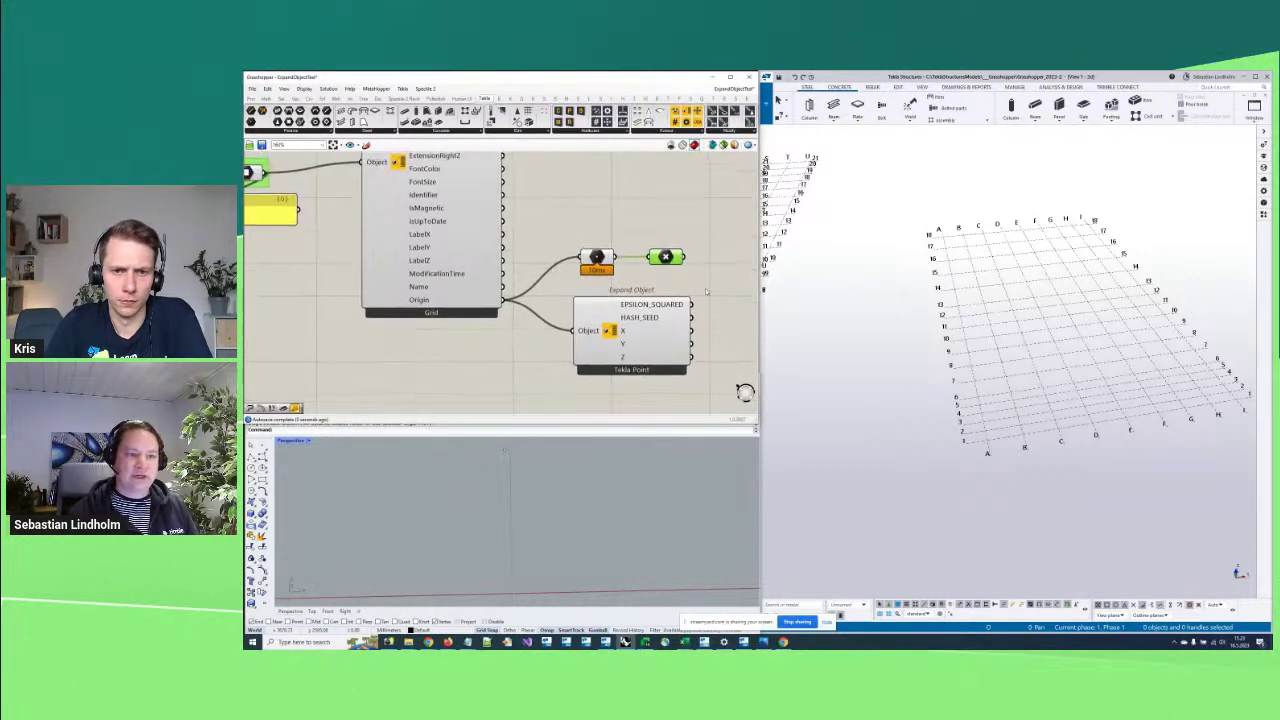
# Zoom the Rhino view to the grid's origin point and check its location relative to the construction plane
pyautogui.rightClick(670, 228)
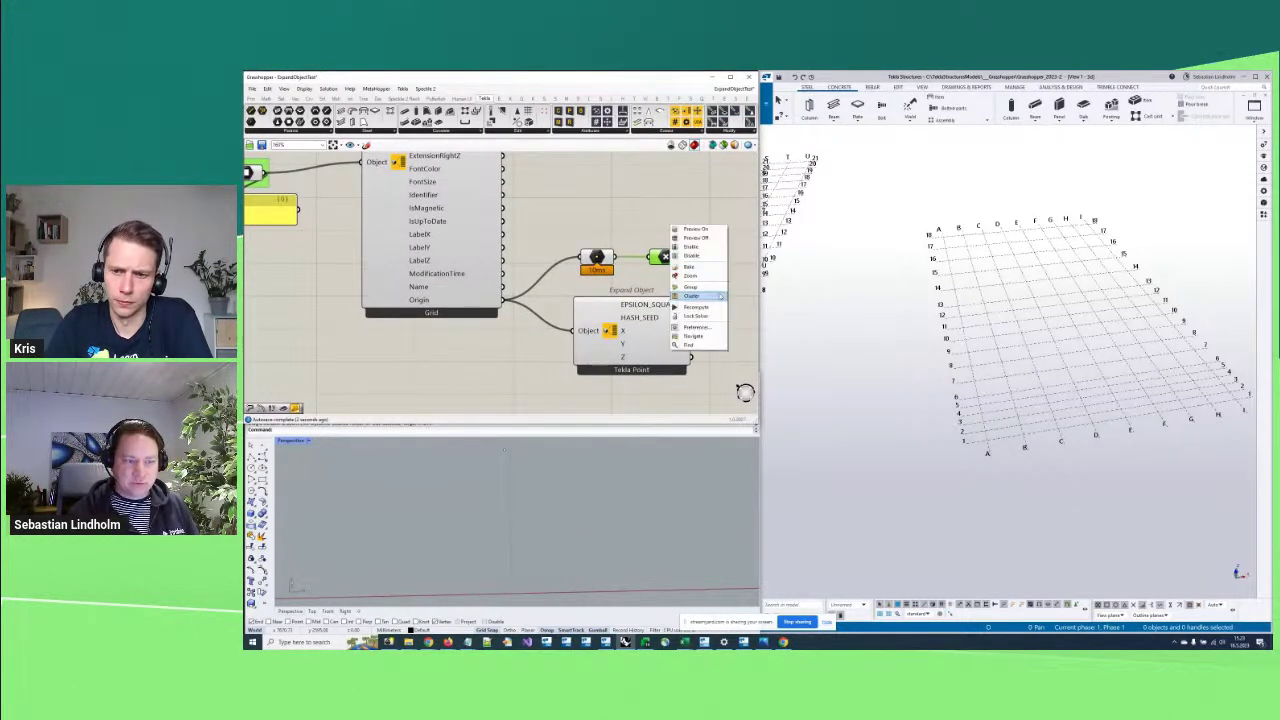
pyautogui.click(700, 279)
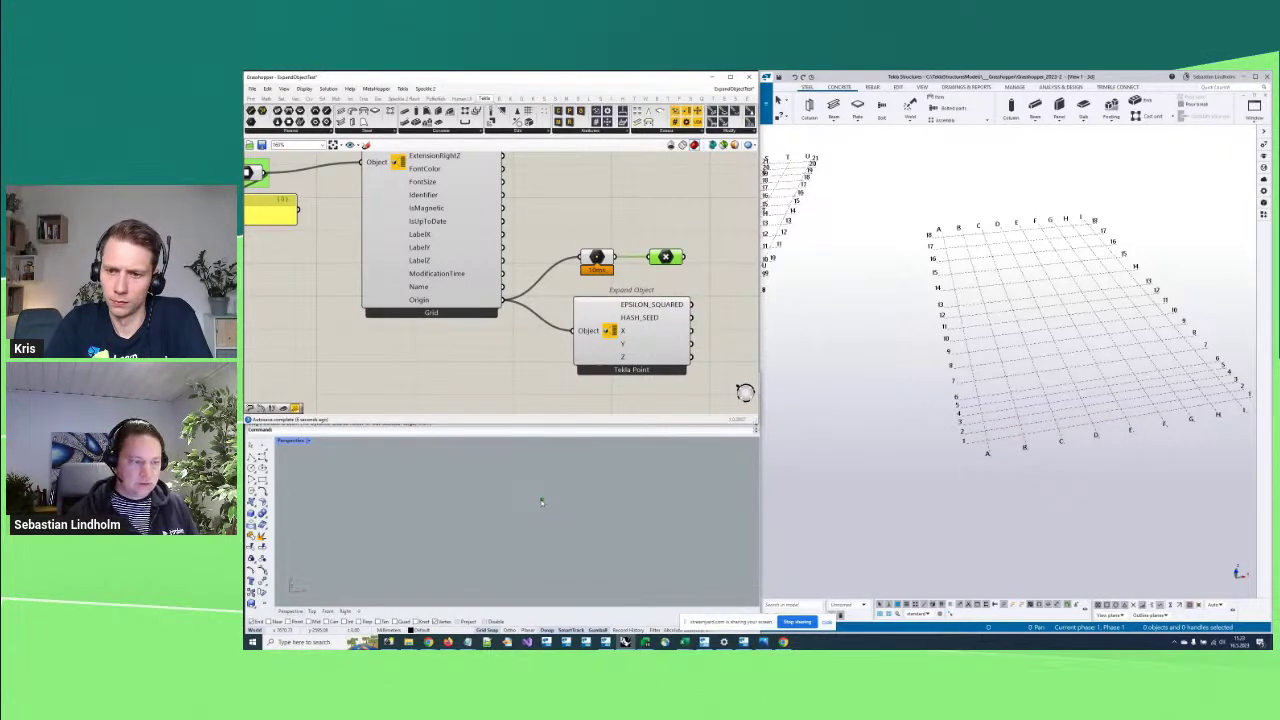
pyautogui.scroll(-6, 544, 497)
pyautogui.moveTo(544, 498); pyautogui.dragTo(565, 496, button='right')
pyautogui.scroll(4, 534, 492)
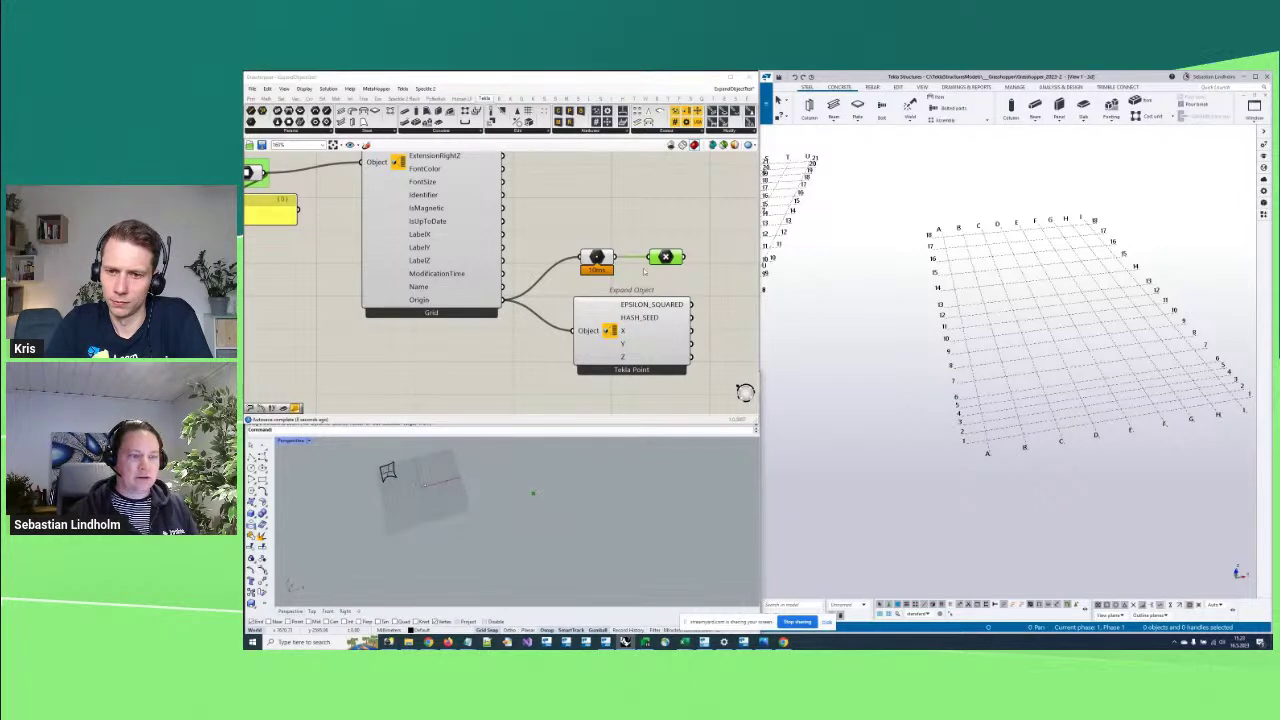
# Connect the Point parameter to the Start input of the Line SDL component and check the column in Tekla
pyautogui.scroll(-3, 330, 290)
pyautogui.moveTo(538, 292); pyautogui.dragTo(429, 285, button='right')
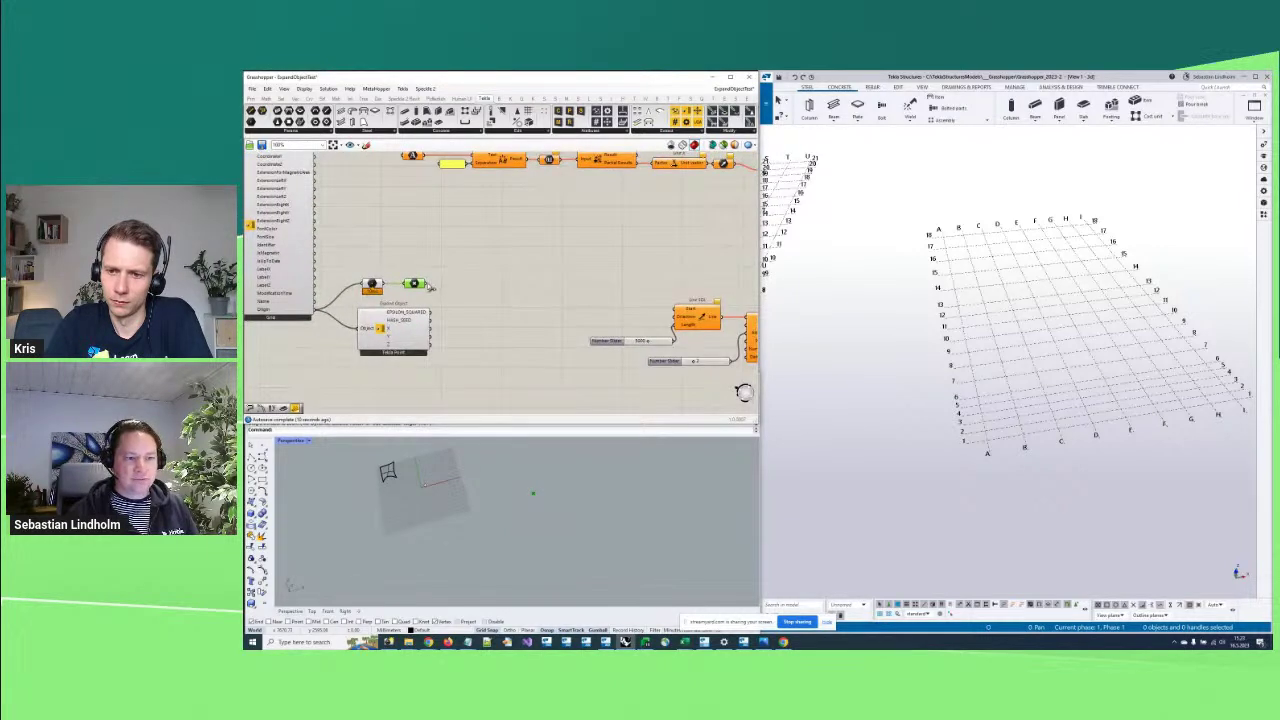
pyautogui.moveTo(428, 285); pyautogui.dragTo(681, 313)
pyautogui.moveTo(1105, 590); pyautogui.dragTo(1057, 403, button='middle')
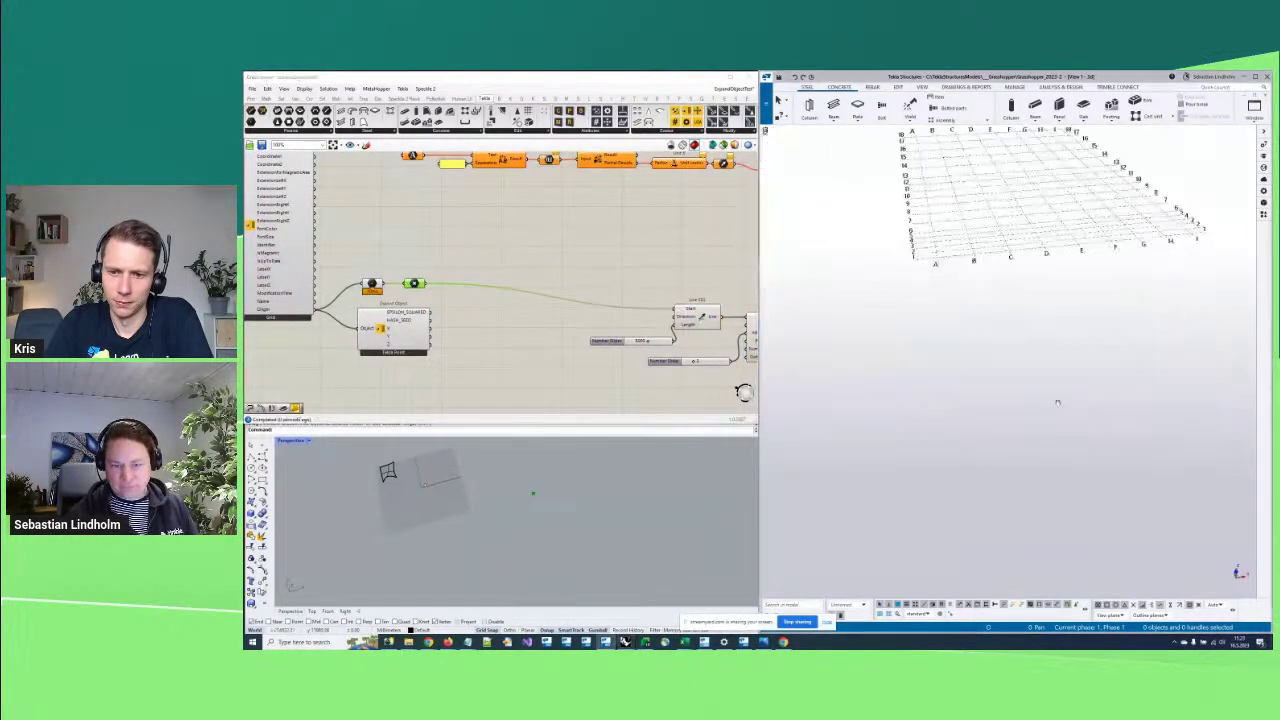
pyautogui.scroll(-3, 1054, 403)
pyautogui.moveTo(1078, 455); pyautogui.dragTo(1043, 430, button='middle')
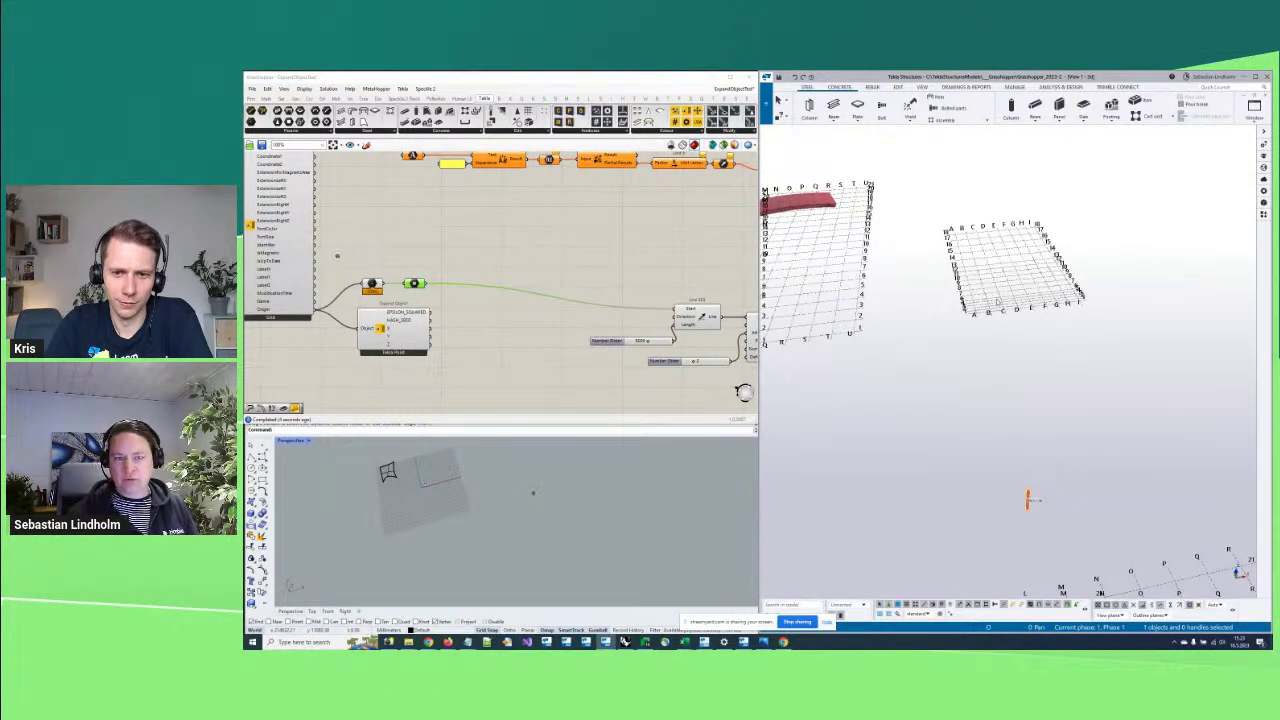
# Connect the grid's CoordinateX output to the Text parameter that feeds the Text Split component
pyautogui.moveTo(751, 308); pyautogui.dragTo(736, 327, button='right')
pyautogui.moveTo(1016, 302); pyautogui.dragTo(1021, 326, button='middle')
pyautogui.scroll(4, 356, 346)
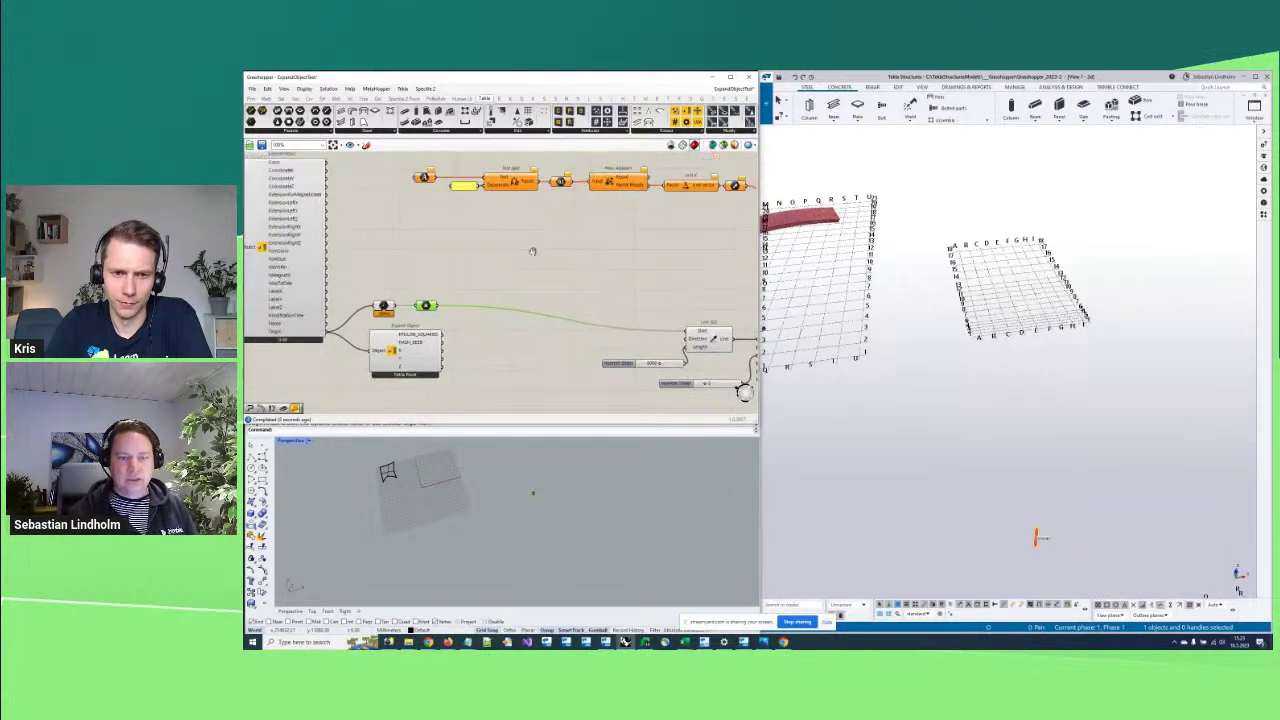
pyautogui.scroll(3, 417, 221)
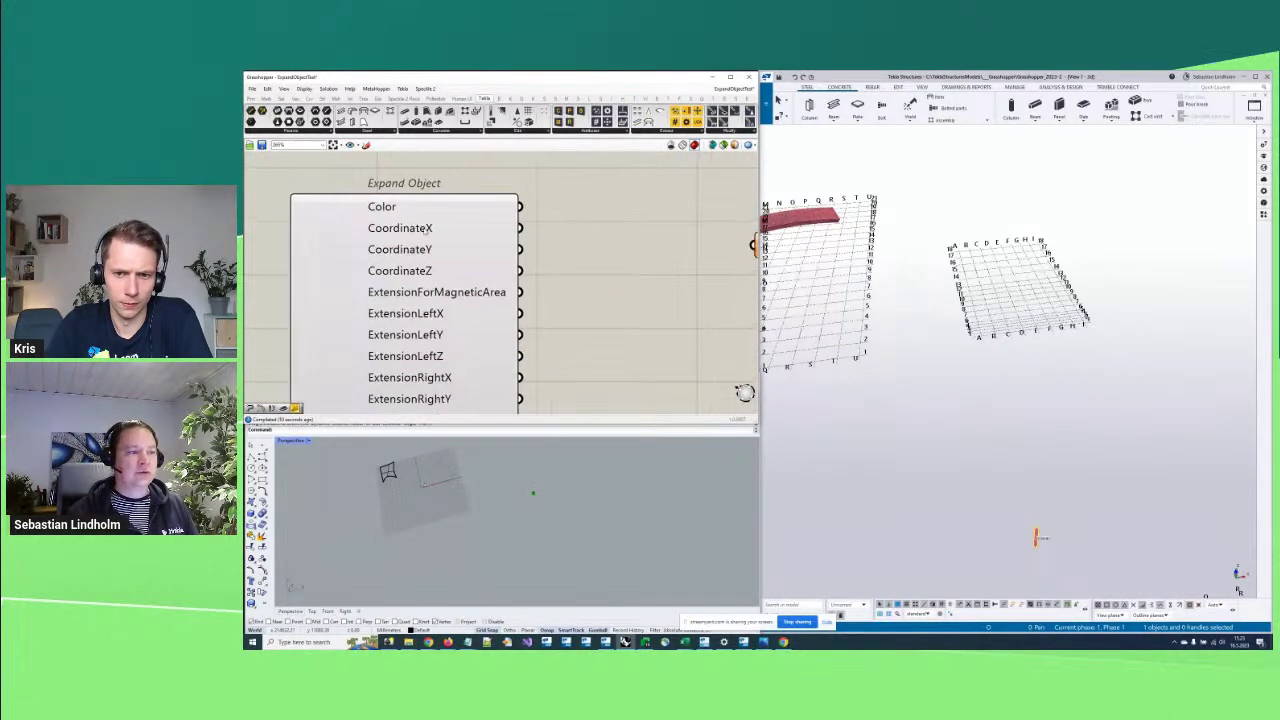
pyautogui.click(422, 228)
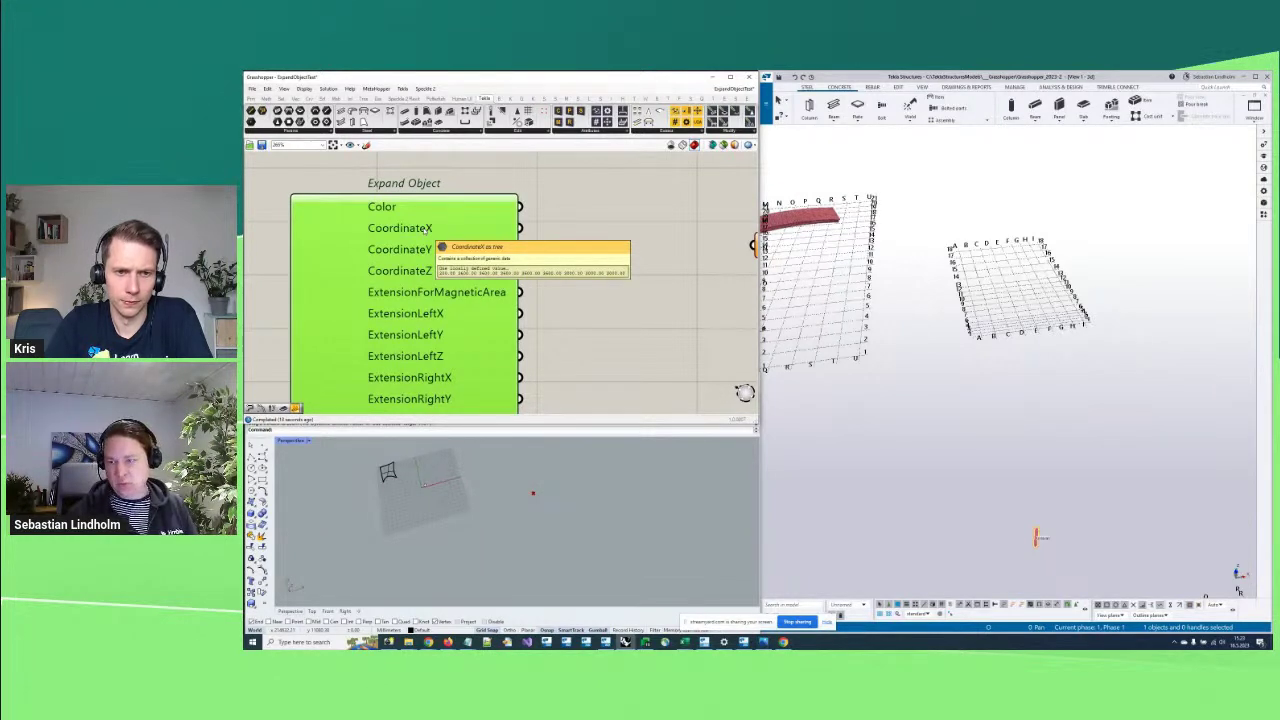
pyautogui.moveTo(559, 239); pyautogui.dragTo(446, 302, button='right')
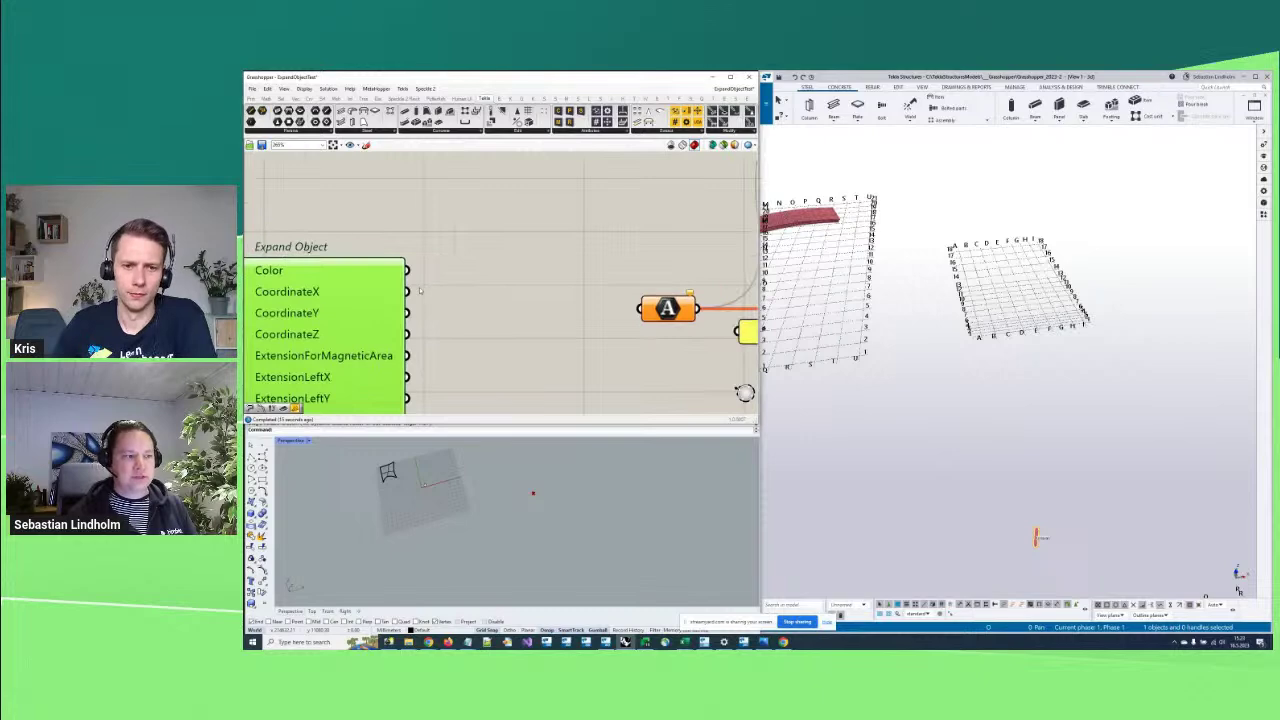
pyautogui.moveTo(410, 291); pyautogui.dragTo(640, 308)
pyautogui.moveTo(703, 245); pyautogui.dragTo(501, 303, button='right')
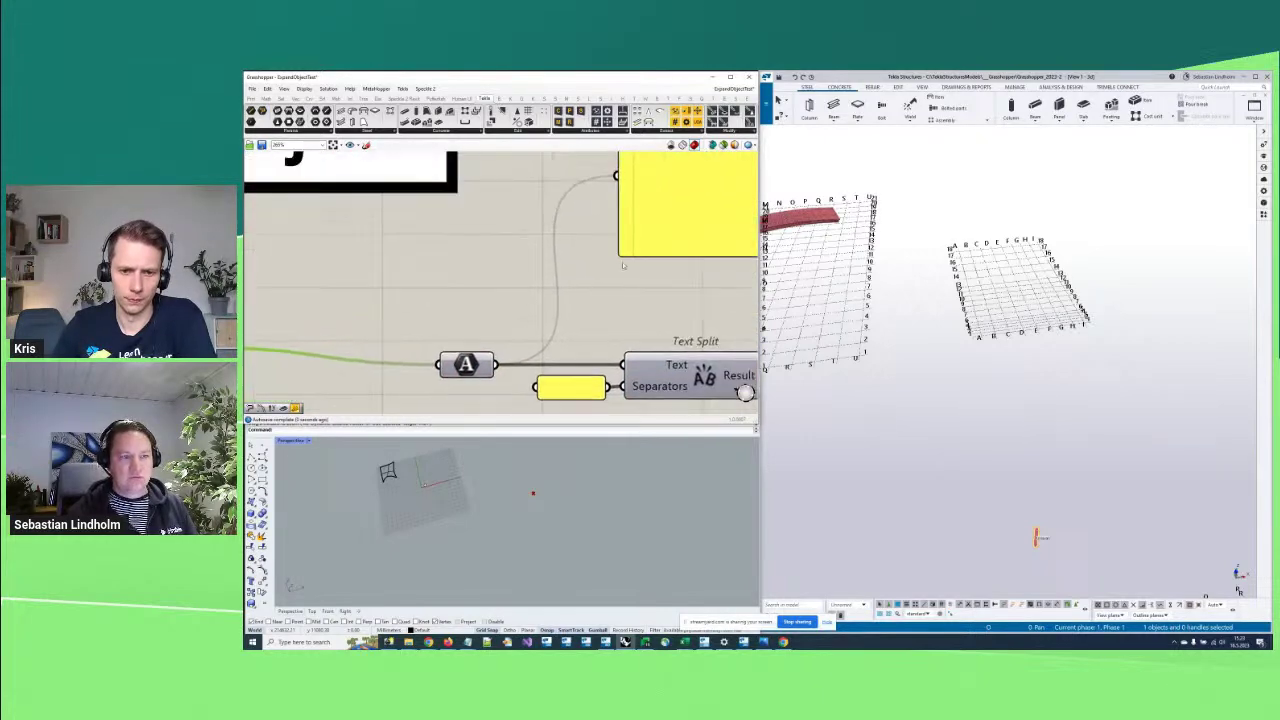
# Compare the CoordinateX text in the Grasshopper panel with the X and Y coordinates in the Tekla grid's properties
pyautogui.moveTo(661, 253); pyautogui.dragTo(584, 296, button='right')
pyautogui.scroll(-2, 585, 295)
pyautogui.click(631, 194)
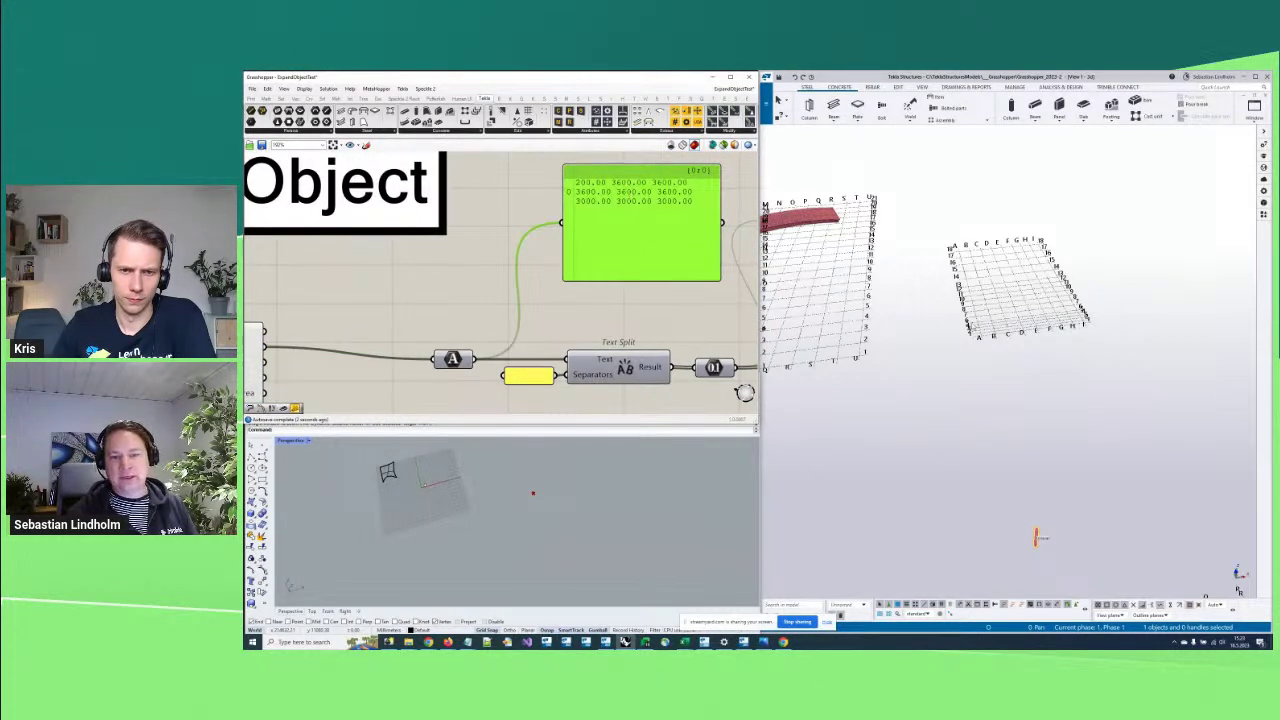
pyautogui.scroll(8, 993, 319)
pyautogui.doubleClick(993, 319)
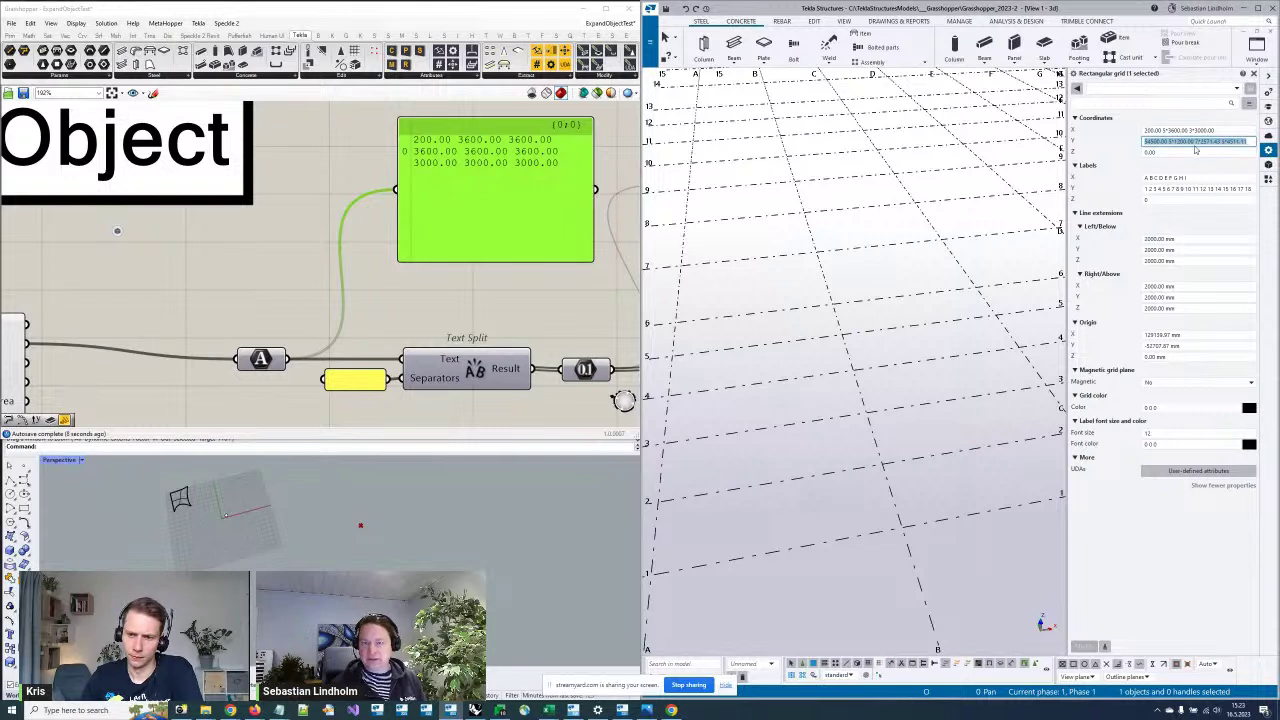
pyautogui.click(1222, 141)
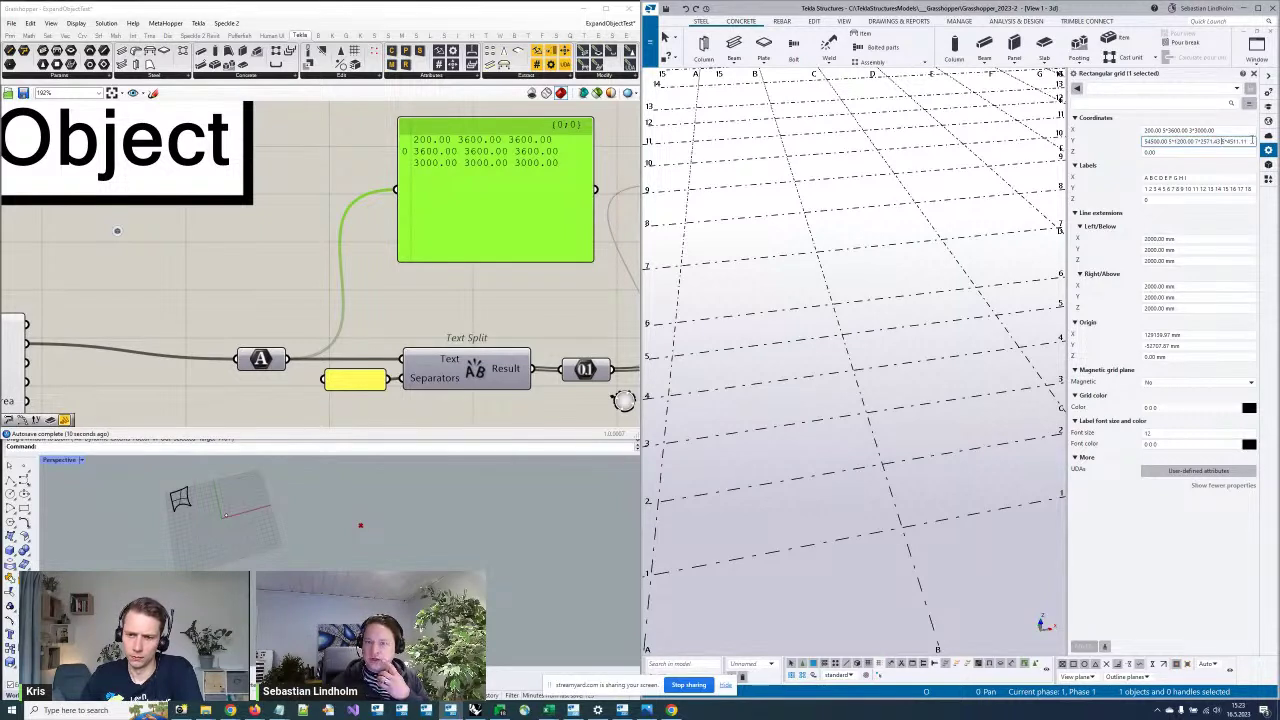
pyautogui.moveTo(1250, 141); pyautogui.dragTo(1100, 144)
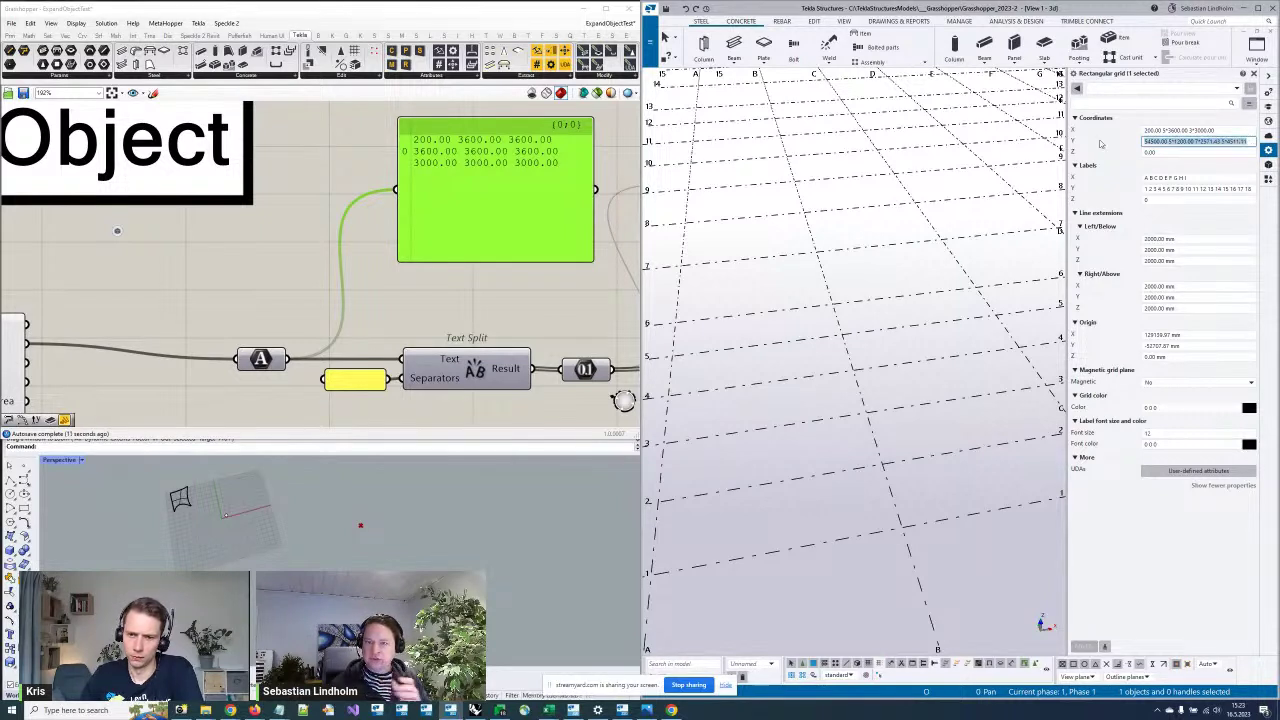
pyautogui.click(1255, 76)
pyautogui.scroll(-5, 966, 330)
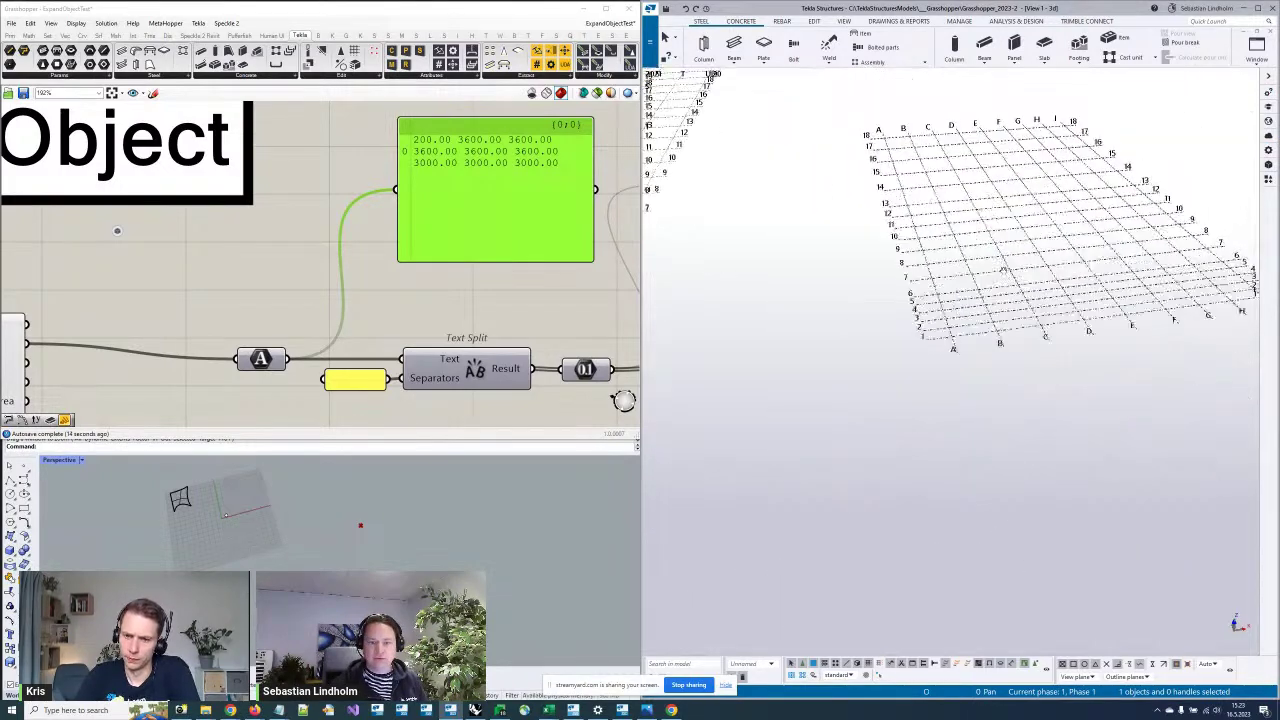
# Examine how Text Split and the Number parameter turn the X coordinate text into a list of spacings
pyautogui.moveTo(548, 285); pyautogui.dragTo(337, 311, button='right')
pyautogui.scroll(-2, 424, 299)
pyautogui.click(378, 320)
pyautogui.moveTo(395, 366); pyautogui.dragTo(313, 295)
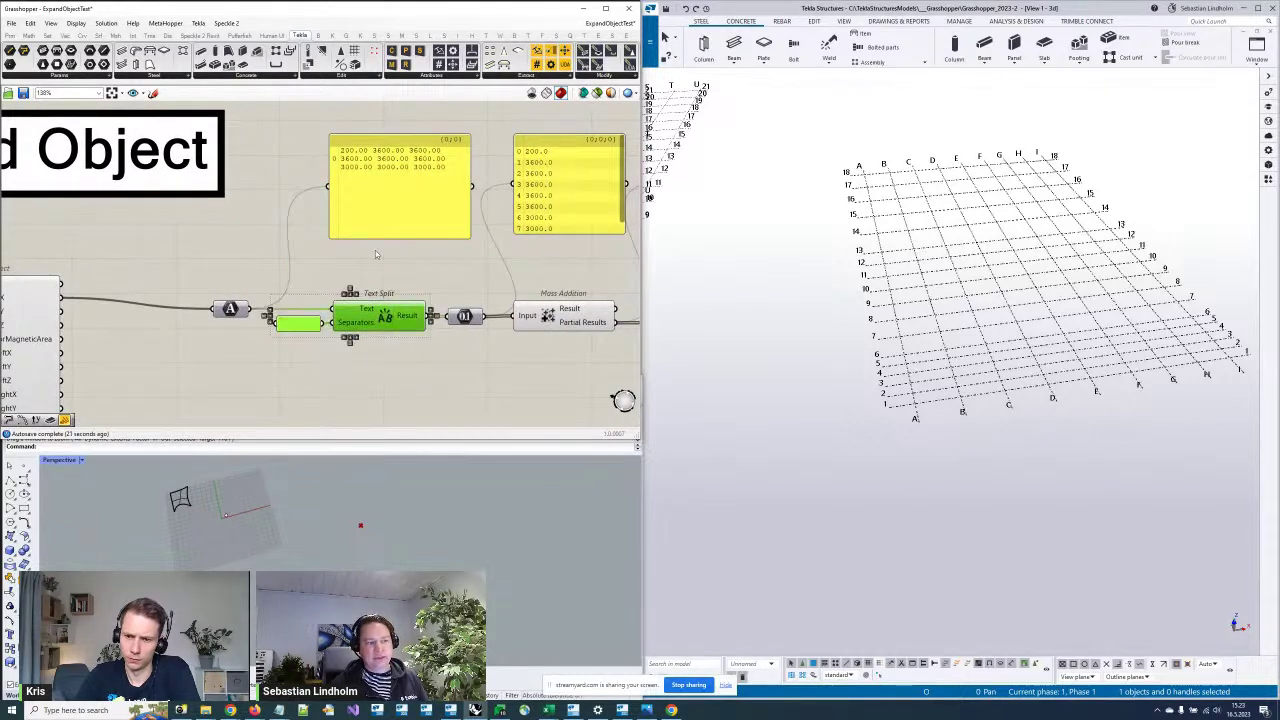
pyautogui.click(392, 281)
pyautogui.click(397, 321)
pyautogui.click(403, 191)
pyautogui.moveTo(475, 315); pyautogui.dragTo(384, 316, button='right')
pyautogui.click(378, 316)
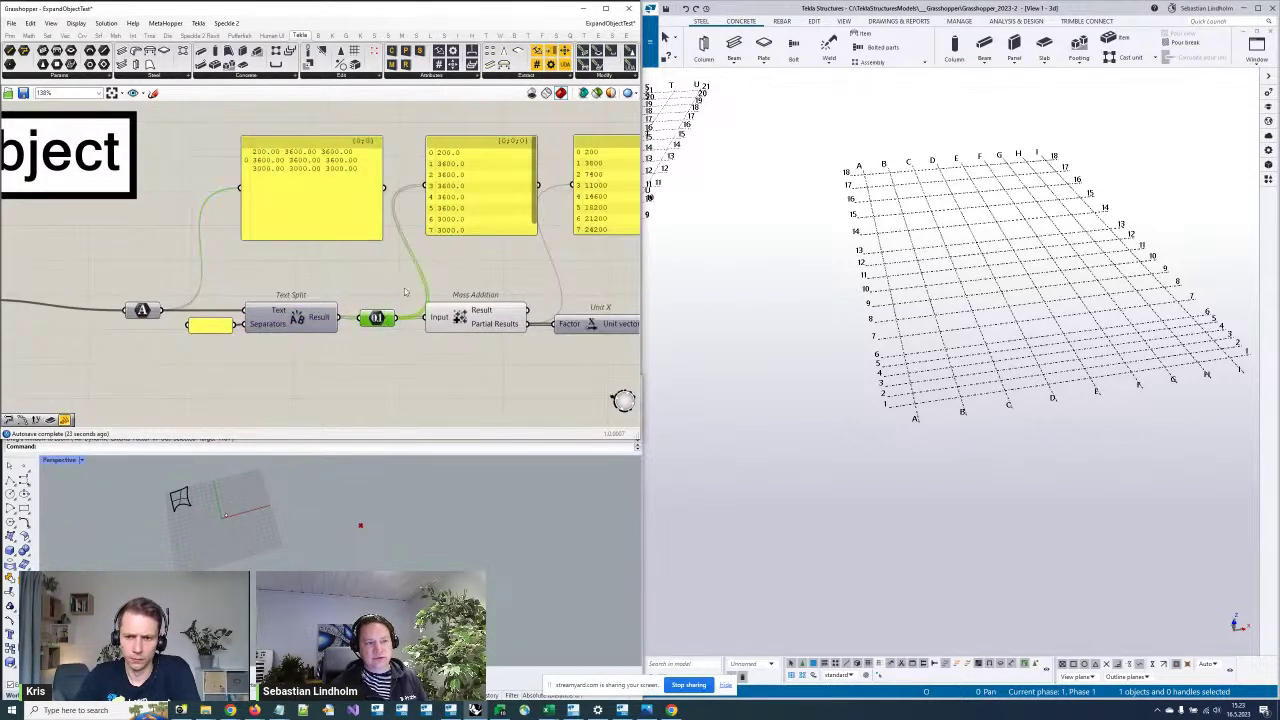
# Examine the Mass Addition partial results and the Unit X vectors that feed the Move component's Motion input
pyautogui.moveTo(504, 271); pyautogui.dragTo(388, 272, button='right')
pyautogui.click(377, 316)
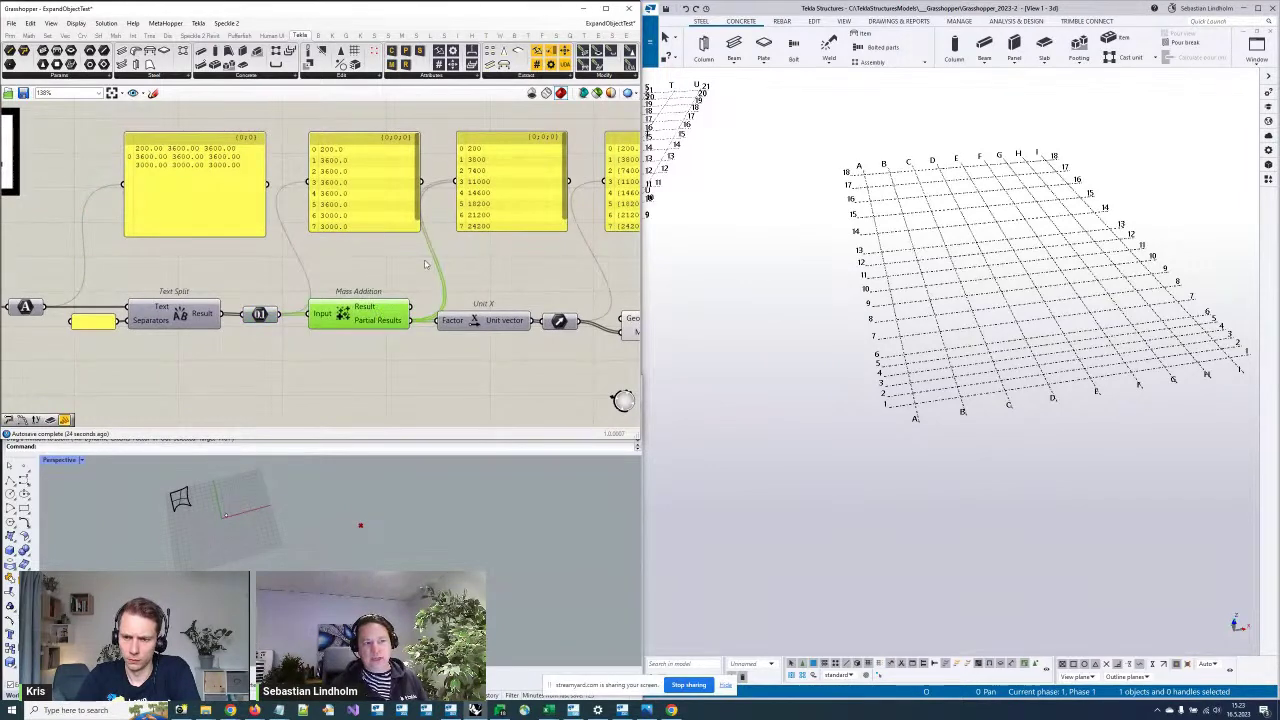
pyautogui.scroll(2, 412, 256)
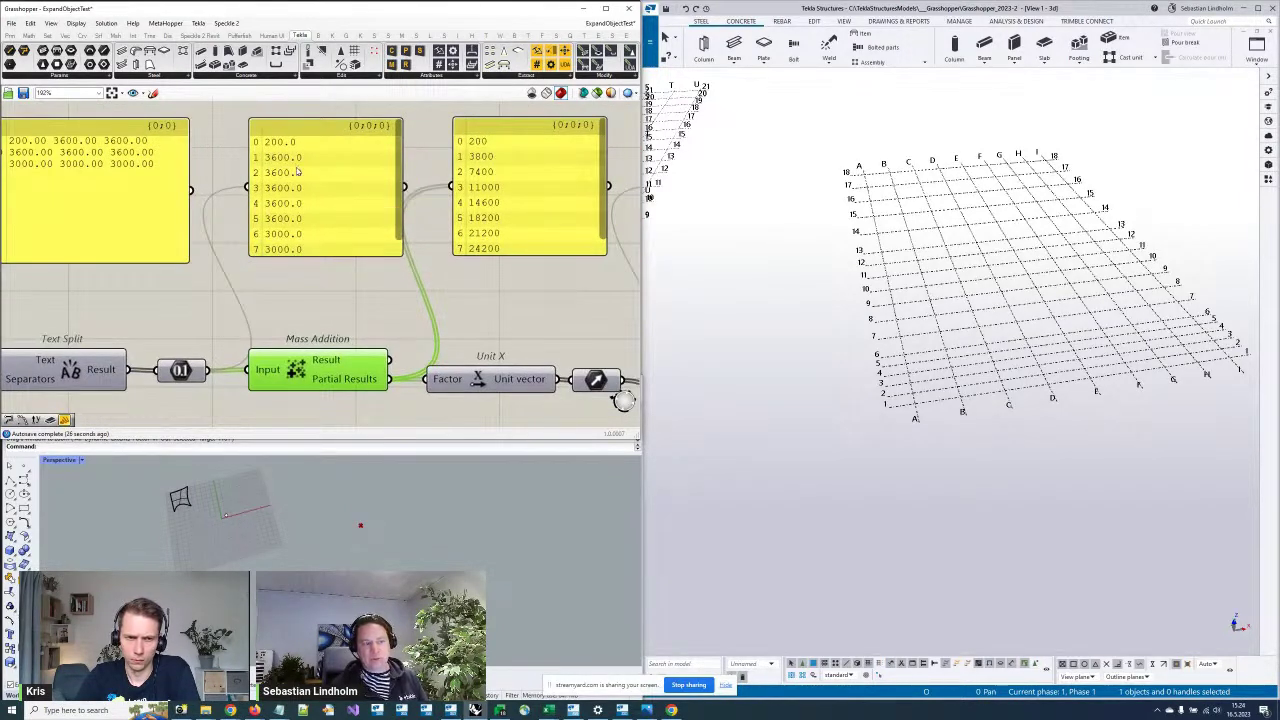
pyautogui.click(485, 199)
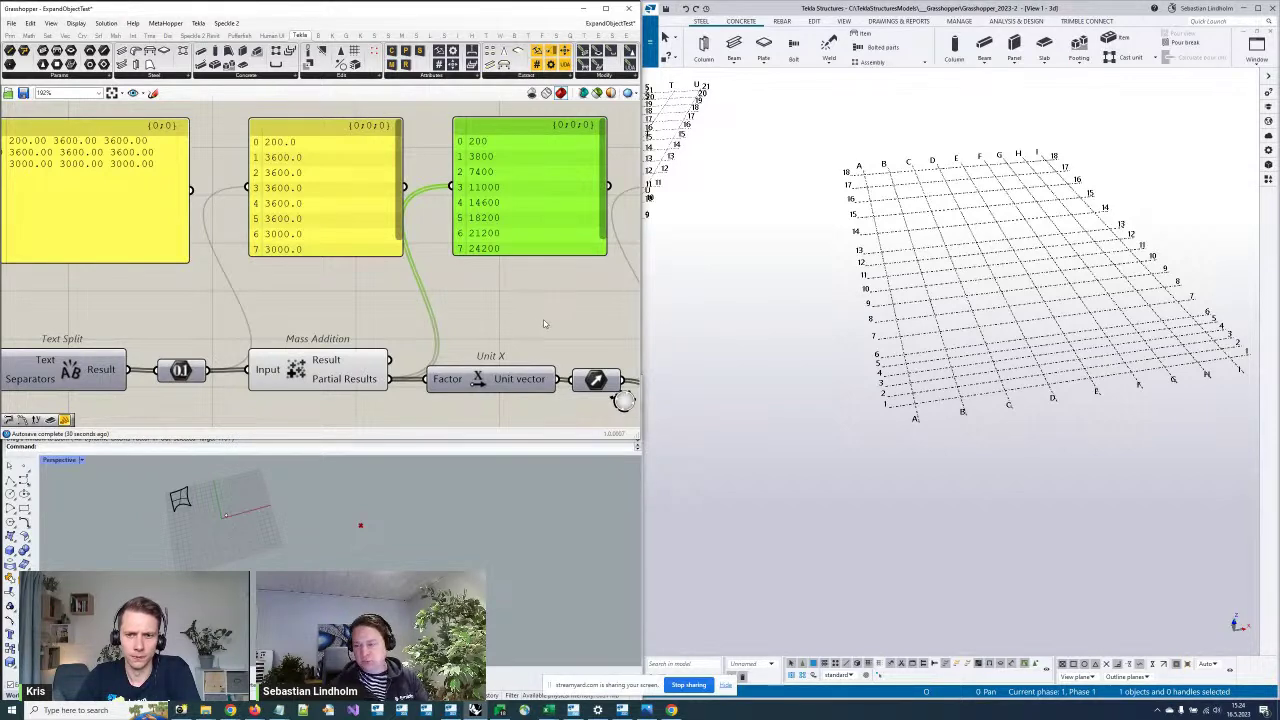
pyautogui.moveTo(543, 319); pyautogui.dragTo(471, 316, button='right')
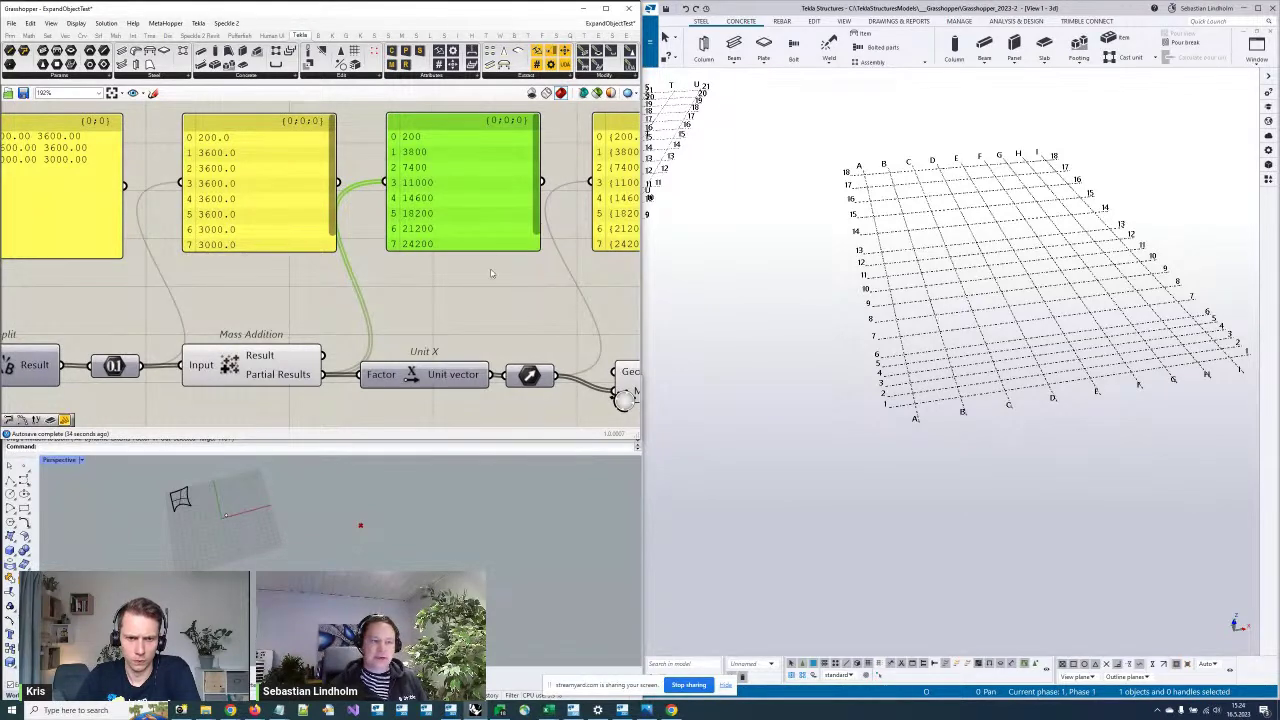
pyautogui.scroll(-4, 490, 272)
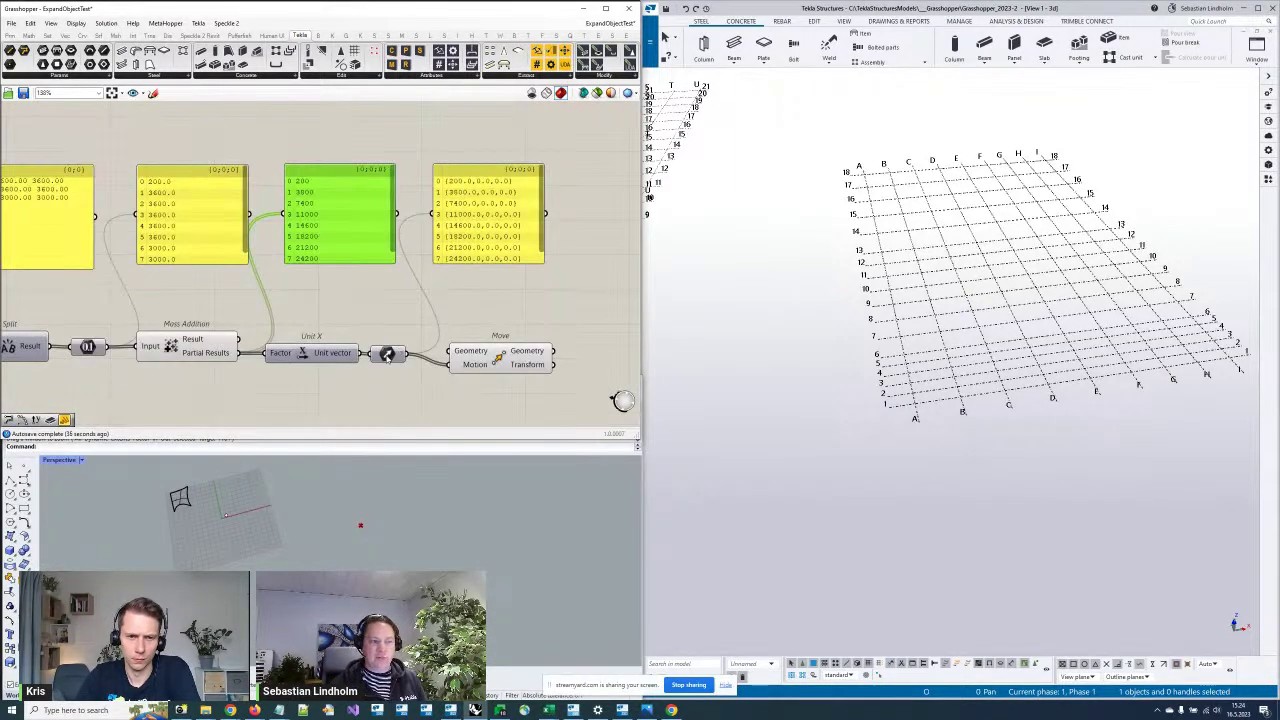
pyautogui.click(387, 355)
pyautogui.scroll(4, 448, 288)
pyautogui.moveTo(526, 405); pyautogui.dragTo(501, 298, button='right')
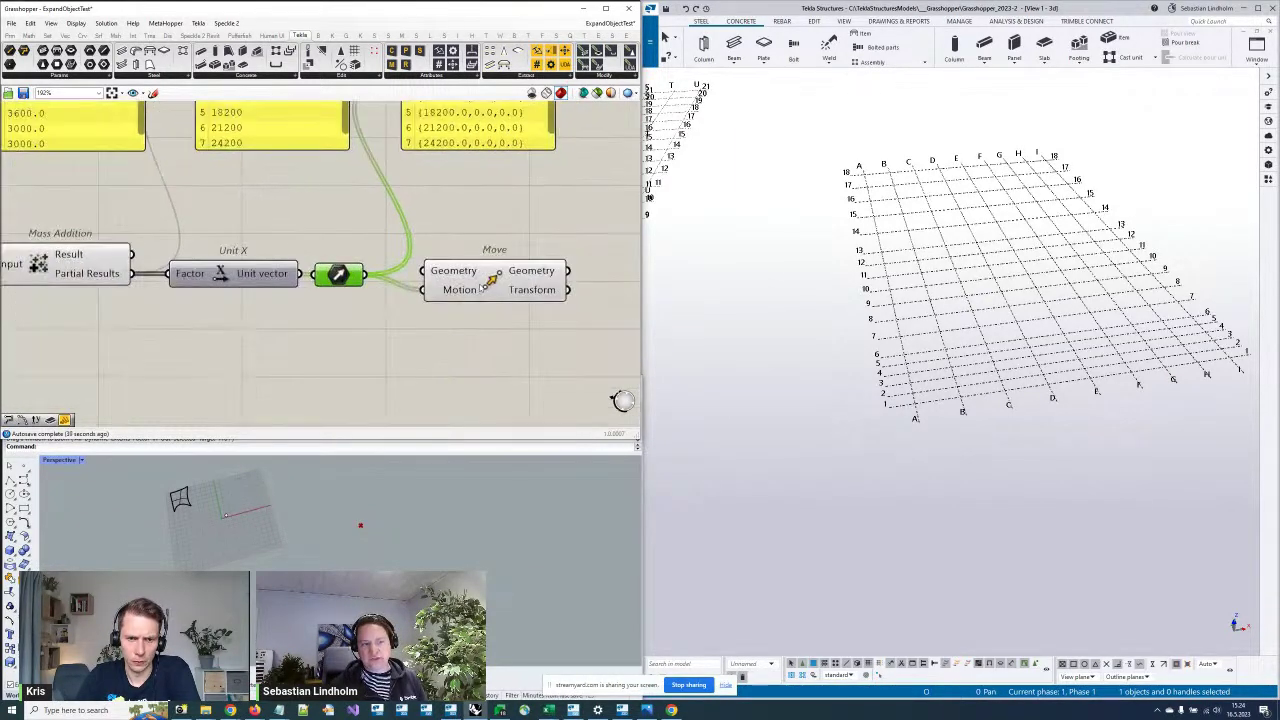
# Connect the origin point to Move's Geometry input through another Point parameter, and the moved geometry to Line SDL's Start input
pyautogui.moveTo(488, 282); pyautogui.dragTo(497, 336)
pyautogui.scroll(-5, 990, 386)
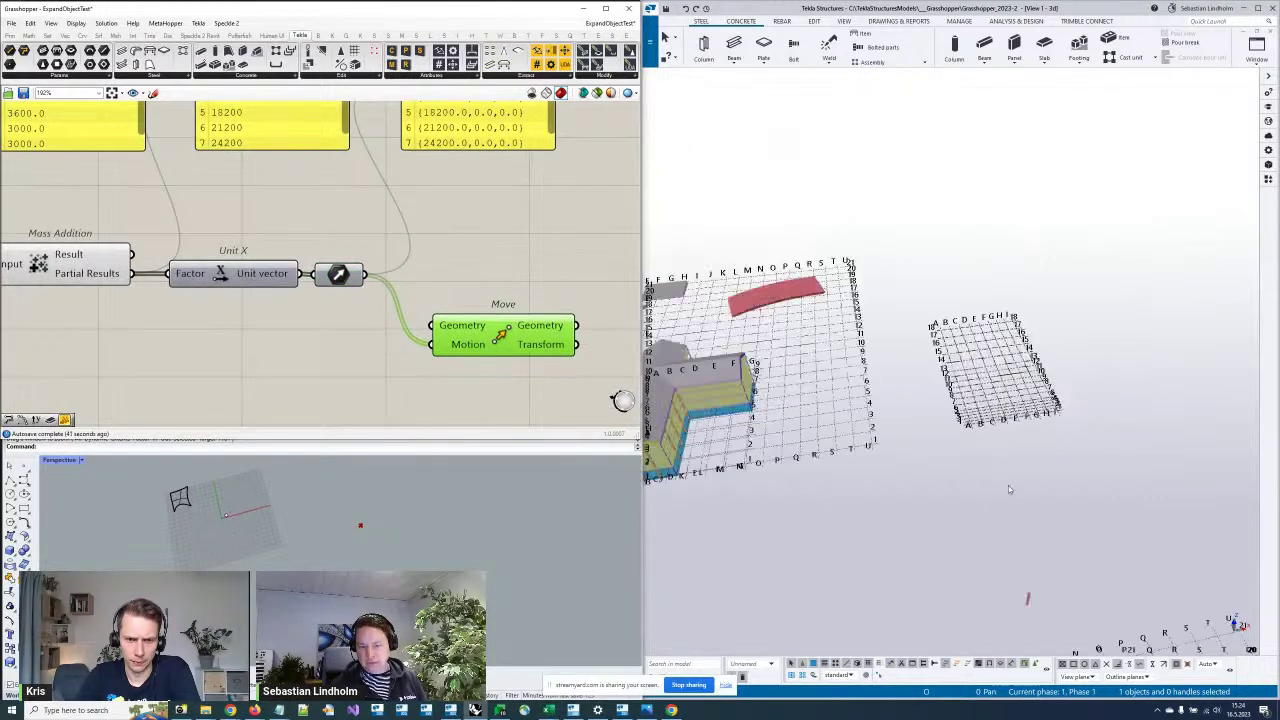
pyautogui.scroll(3, 971, 515)
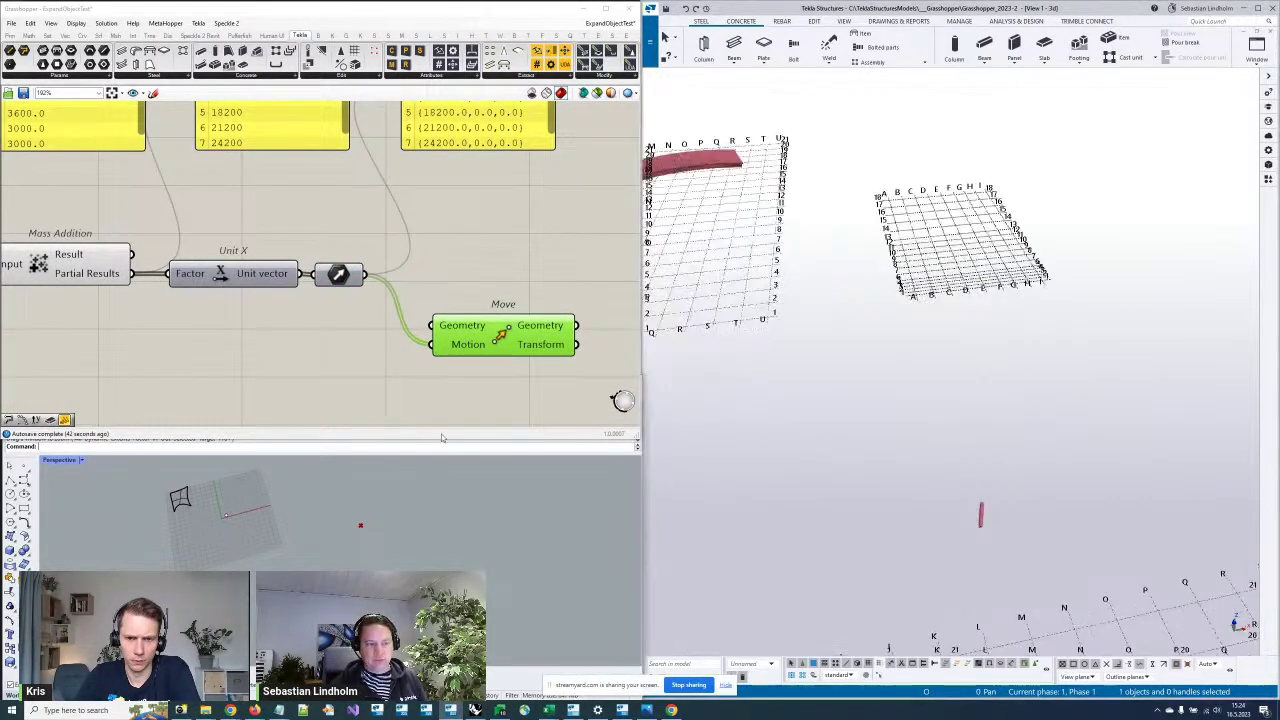
pyautogui.scroll(-4, 355, 383)
pyautogui.moveTo(409, 333); pyautogui.dragTo(542, 316, button='right')
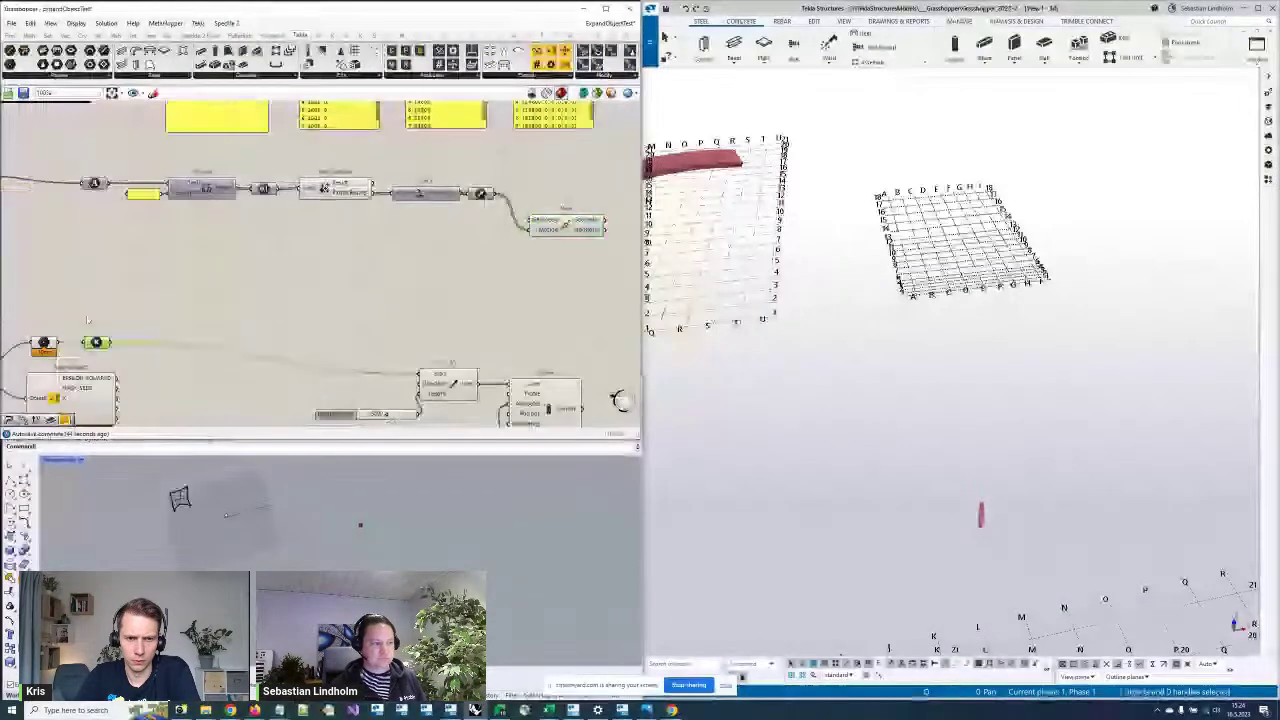
pyautogui.keyDown('alt'); pyautogui.moveTo(97, 344); pyautogui.dragTo(420, 373); pyautogui.keyUp('alt')
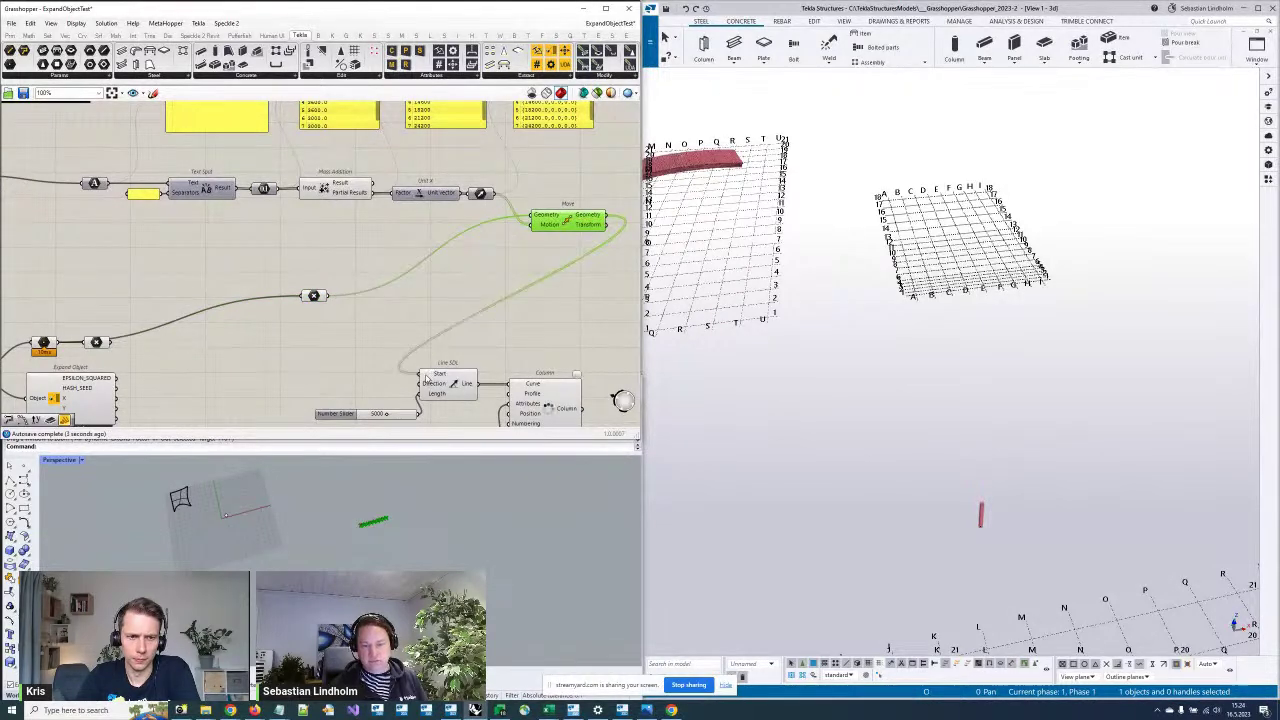
pyautogui.scroll(1, 1092, 503)
pyautogui.moveTo(1091, 503); pyautogui.dragTo(1062, 498, button='middle')
pyautogui.scroll(2, 1062, 498)
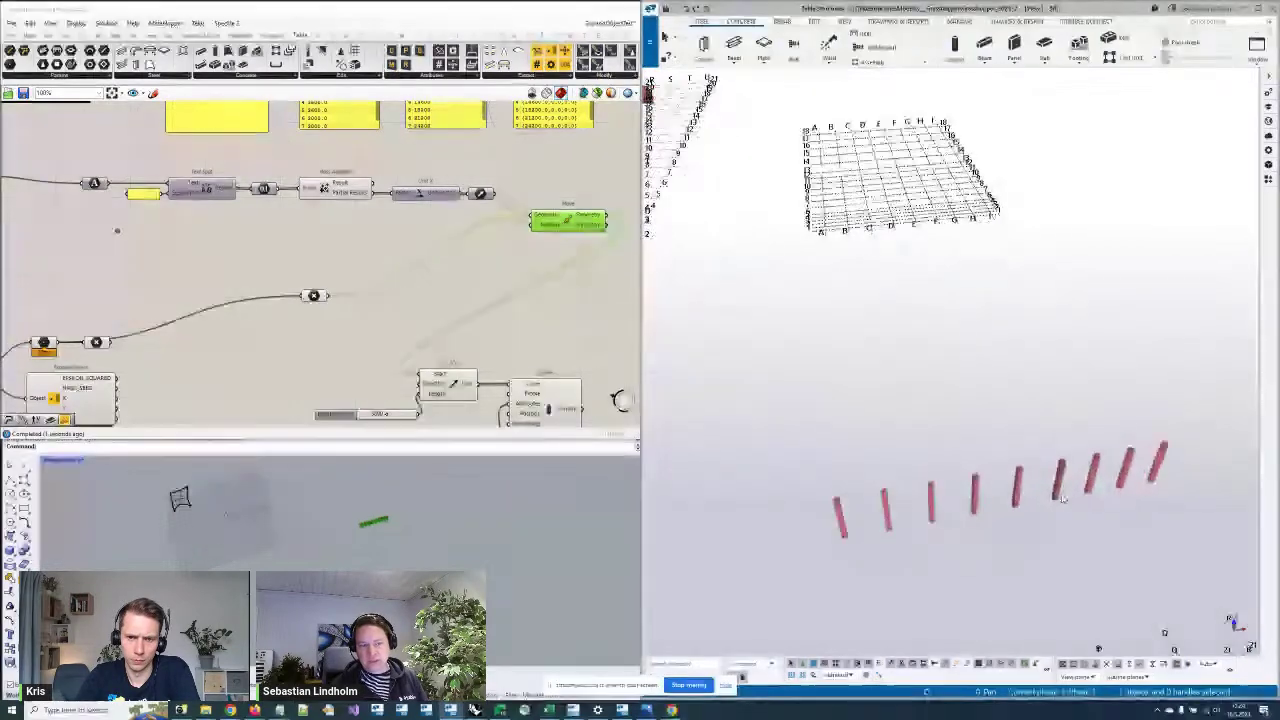
pyautogui.moveTo(377, 244); pyautogui.dragTo(428, 308, button='right')
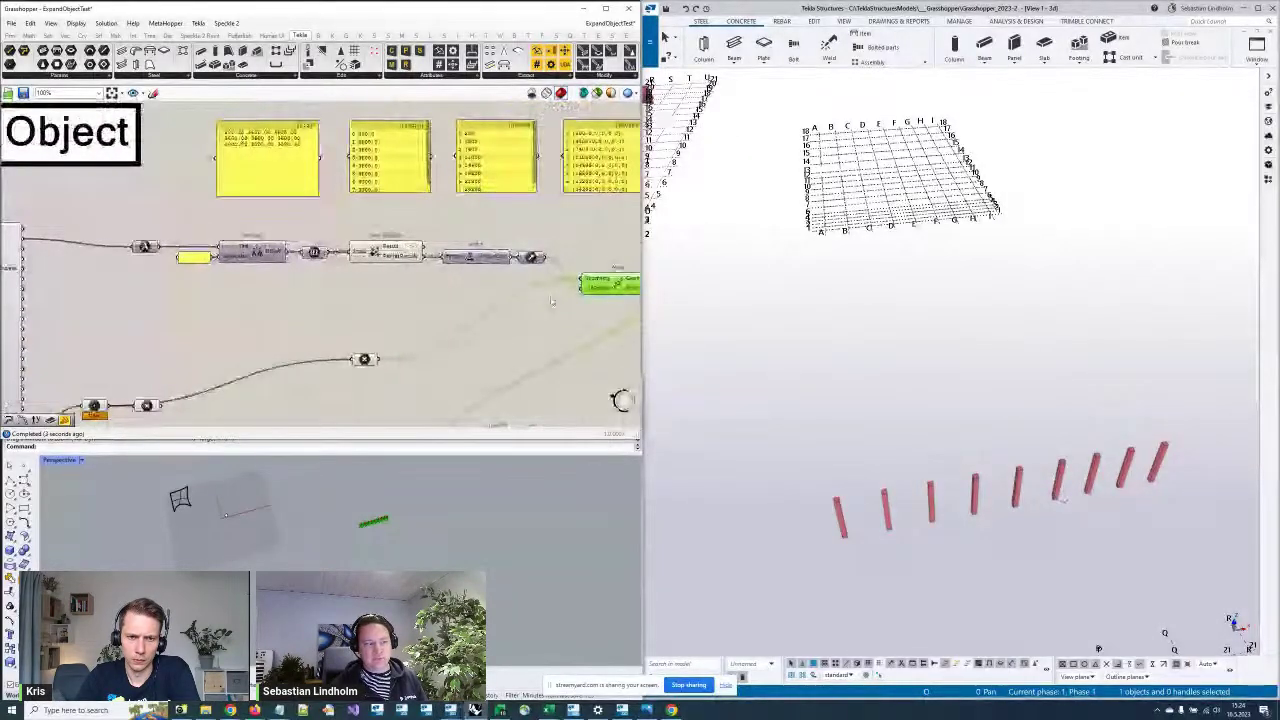
# Duplicate the X coordinate chain from the text parameter to Move below the original, and feed the copy from Expand Object's CoordinateY output
pyautogui.moveTo(600, 300); pyautogui.dragTo(136, 222)
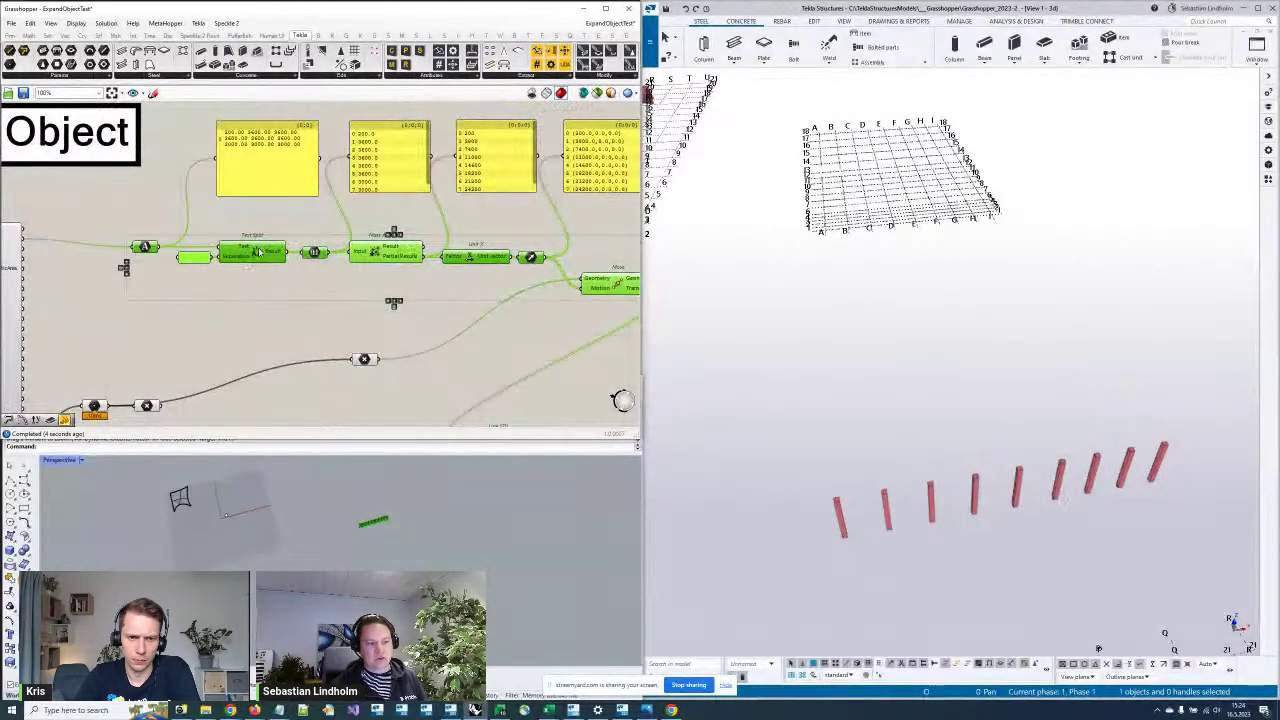
pyautogui.keyDown('alt'); pyautogui.moveTo(258, 251); pyautogui.dragTo(259, 289); pyautogui.keyUp('alt')
pyautogui.moveTo(76, 266); pyautogui.dragTo(182, 271, button='right')
pyautogui.scroll(1, 182, 271)
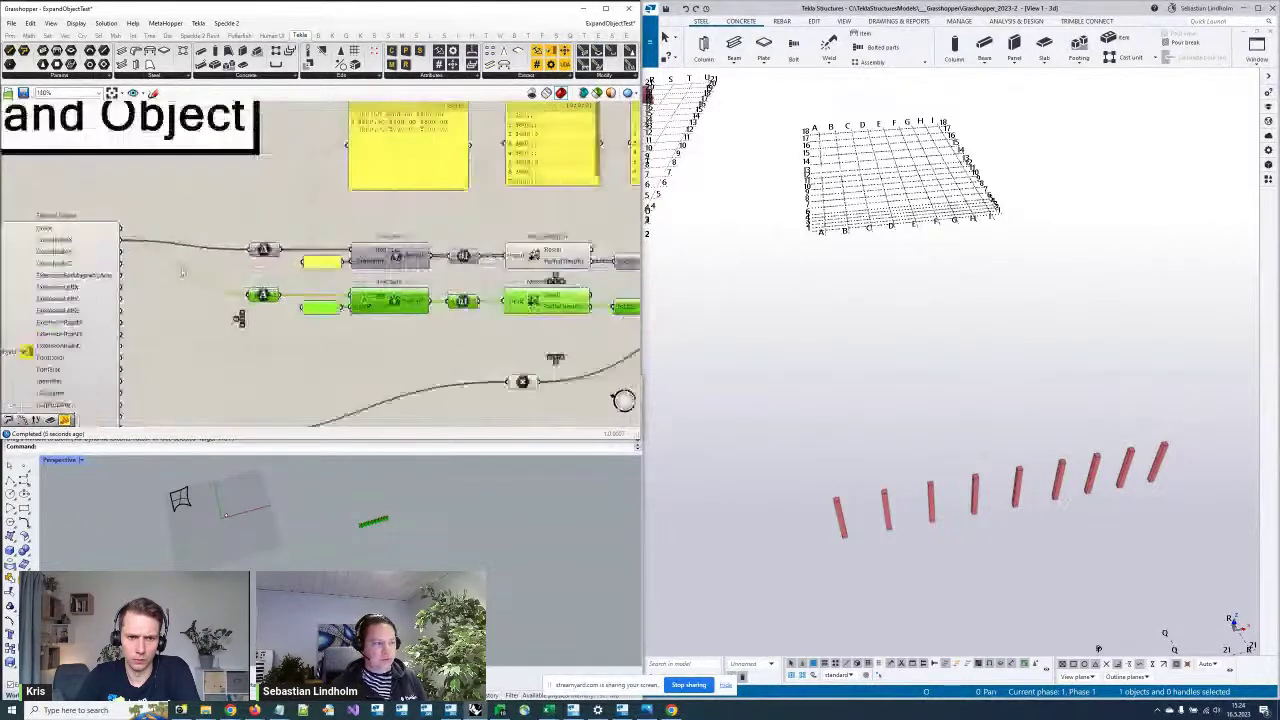
pyautogui.moveTo(109, 248); pyautogui.dragTo(262, 300)
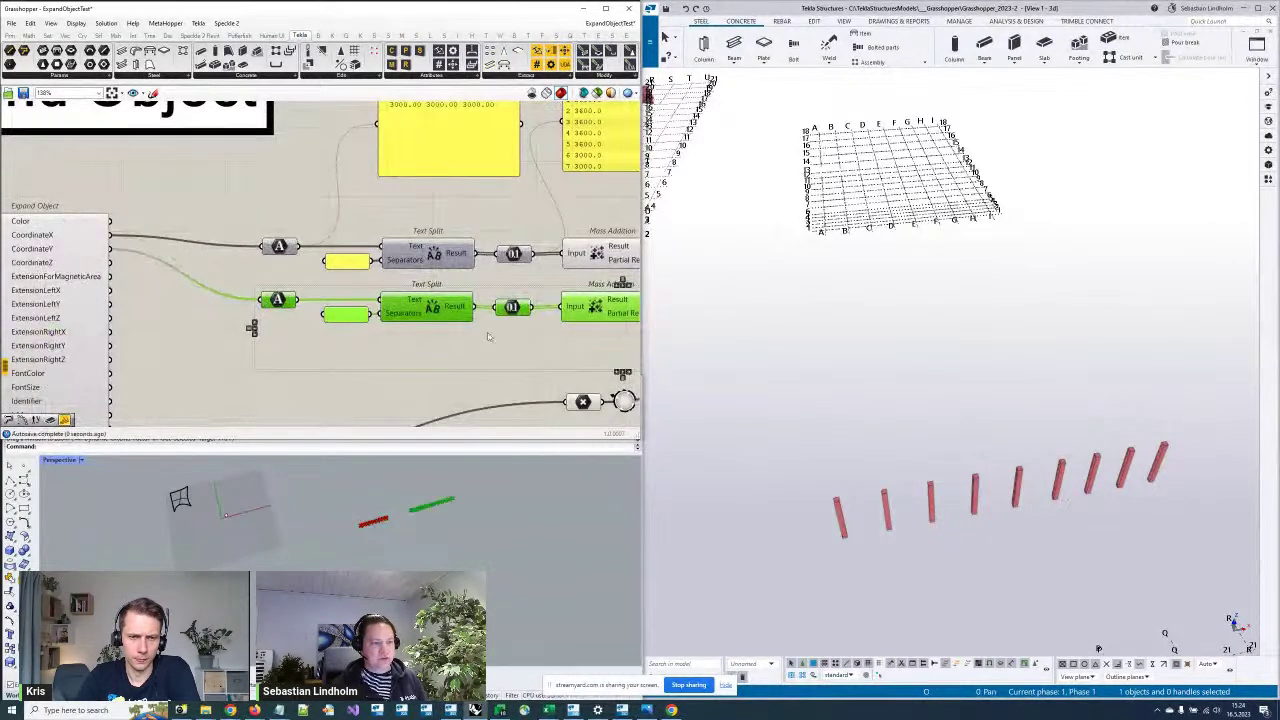
# Replace the duplicated chain's Unit X with a Unit Y component, wired between Mass Addition's Partial Results and the vector parameter
pyautogui.moveTo(488, 336); pyautogui.dragTo(168, 285, button='right')
pyautogui.doubleClick(410, 282)
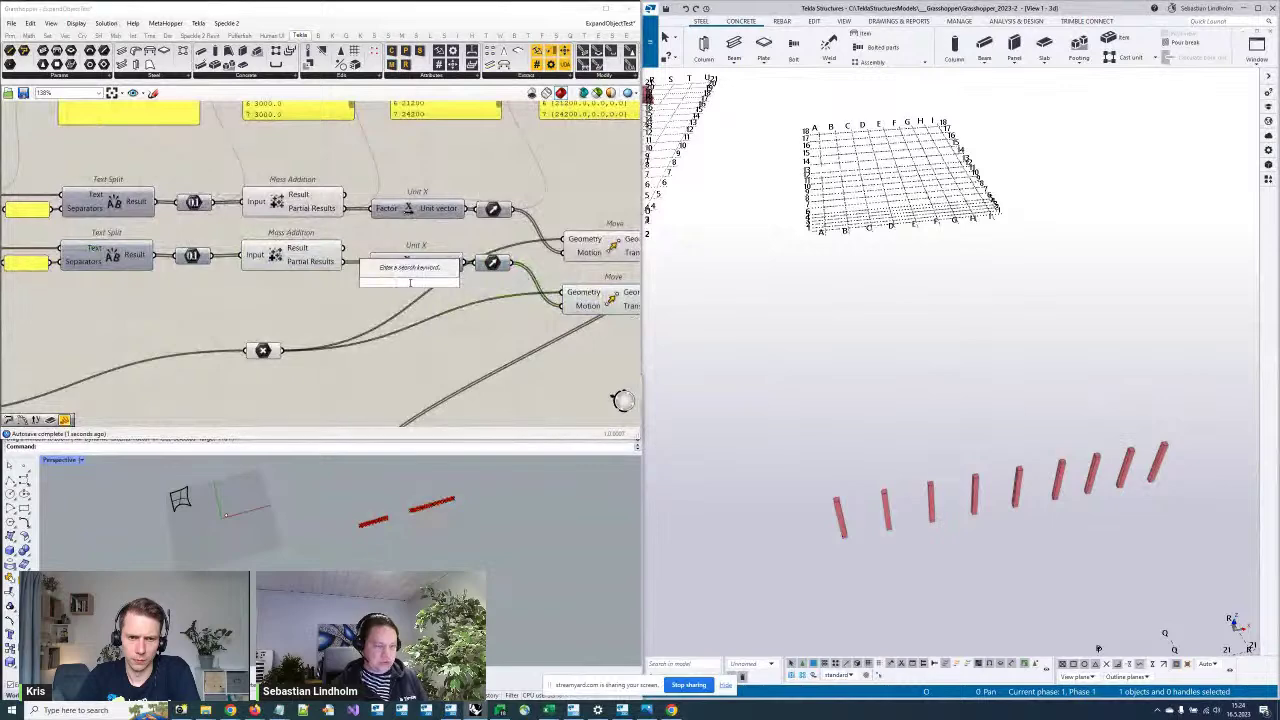
pyautogui.write('unit y')
pyautogui.press('Return')
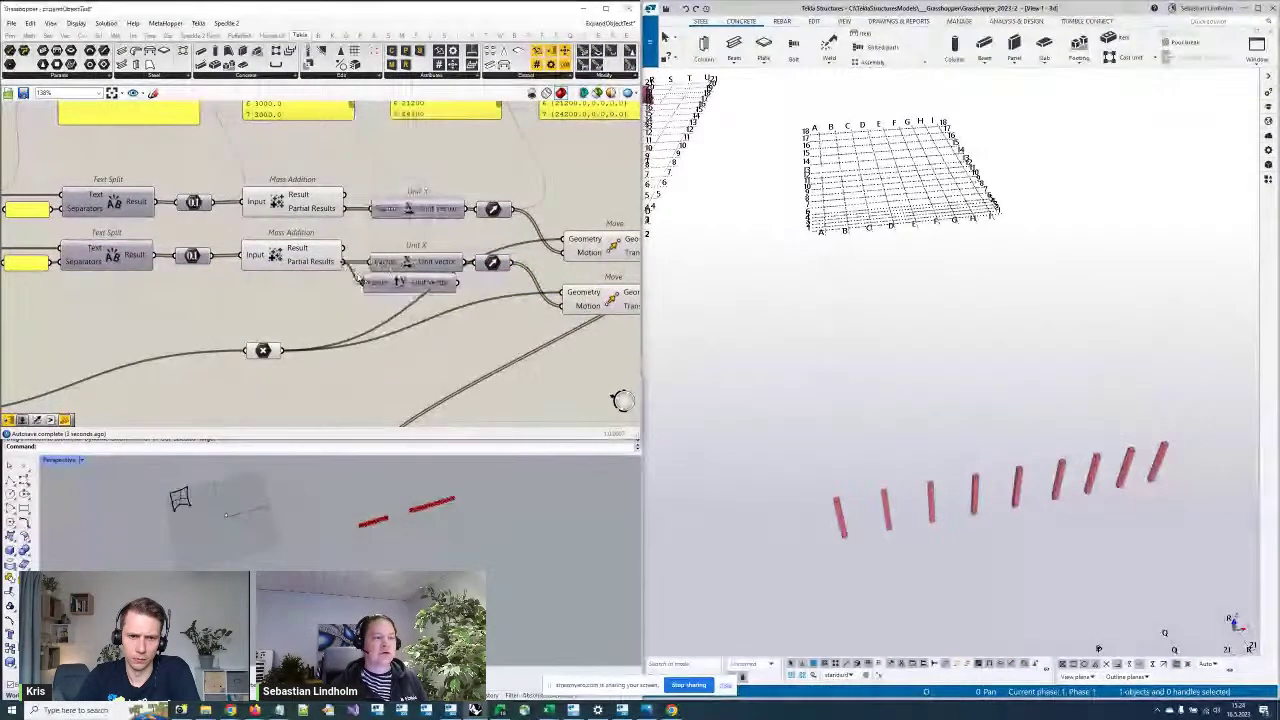
pyautogui.moveTo(479, 268); pyautogui.dragTo(475, 263)
pyautogui.click(450, 267)
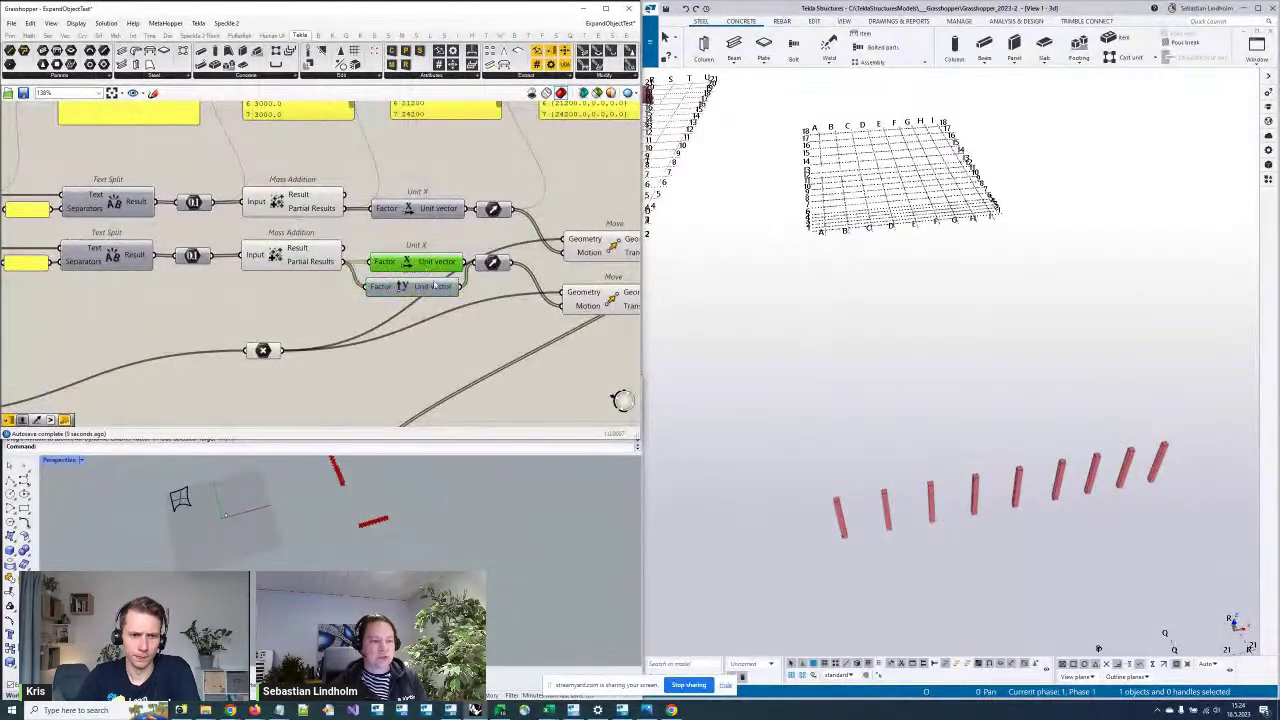
pyautogui.press('Delete')
# Connect the first Move's Geometry output to the second Move's Geometry input, and the second Move's Geometry output to Line SDL's Start
pyautogui.moveTo(476, 305); pyautogui.dragTo(366, 269, button='right')
pyautogui.moveTo(555, 203); pyautogui.dragTo(453, 256)
pyautogui.moveTo(554, 320); pyautogui.dragTo(515, 280, button='right')
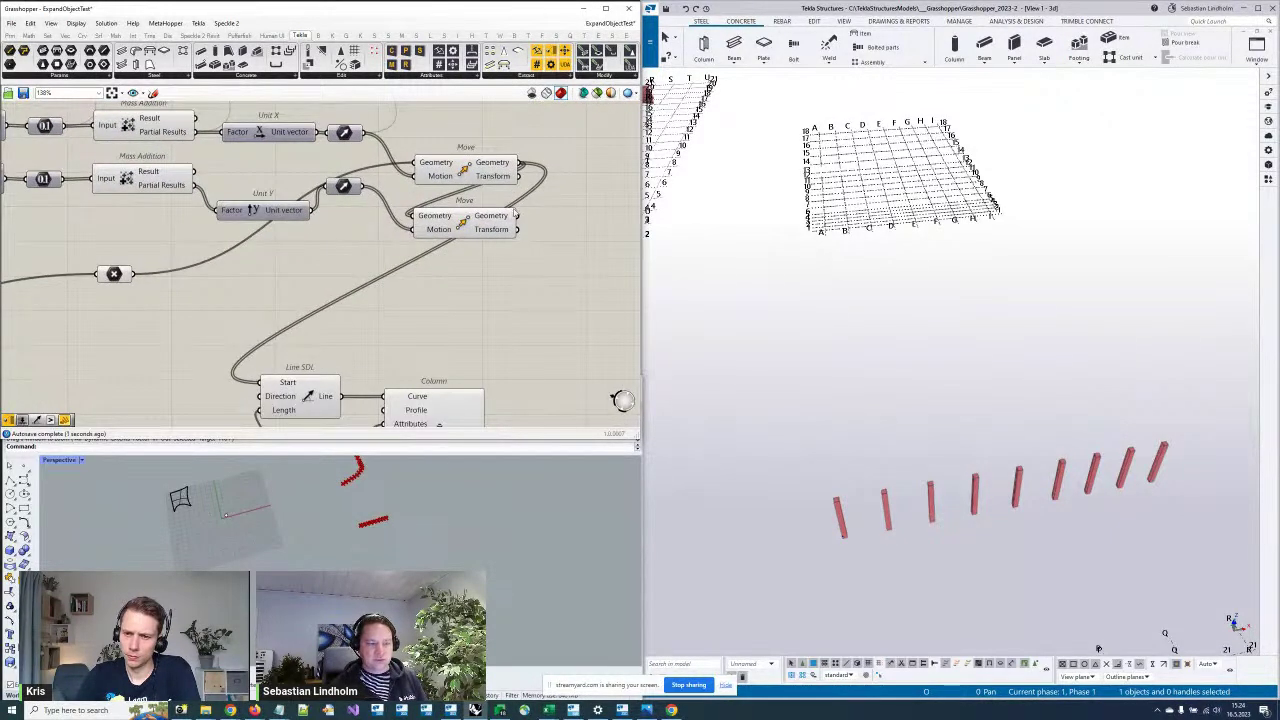
pyautogui.moveTo(519, 228); pyautogui.dragTo(278, 384)
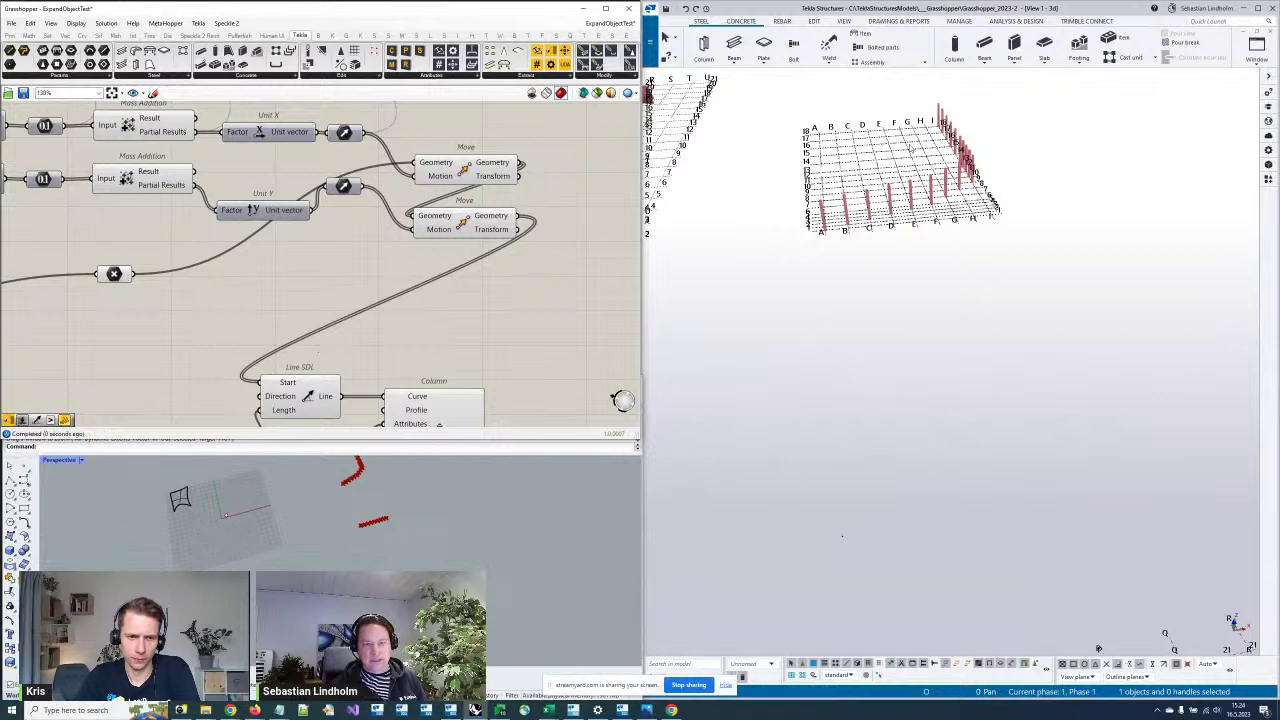
# Graft the Geometry input of the second Move so that every X point is moved by every Y vector
pyautogui.moveTo(909, 144); pyautogui.dragTo(914, 302, button='middle')
pyautogui.scroll(5, 915, 304)
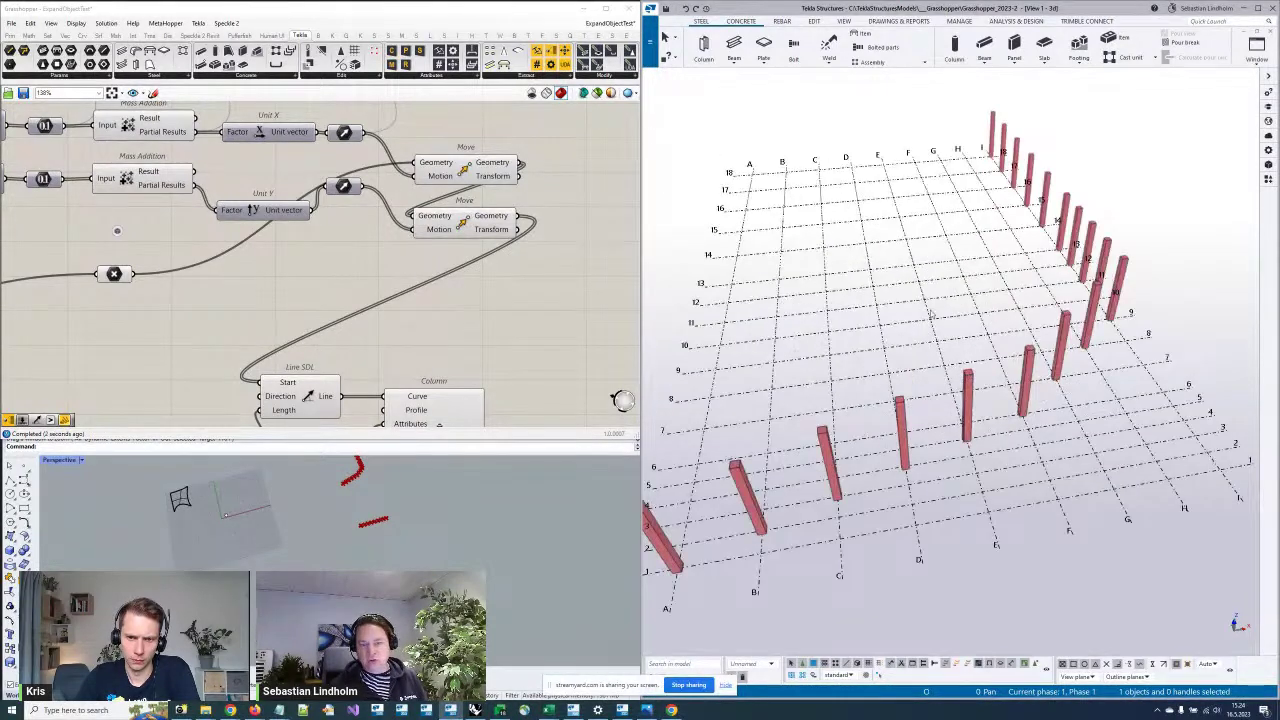
pyautogui.scroll(-3, 931, 315)
pyautogui.scroll(3, 454, 220)
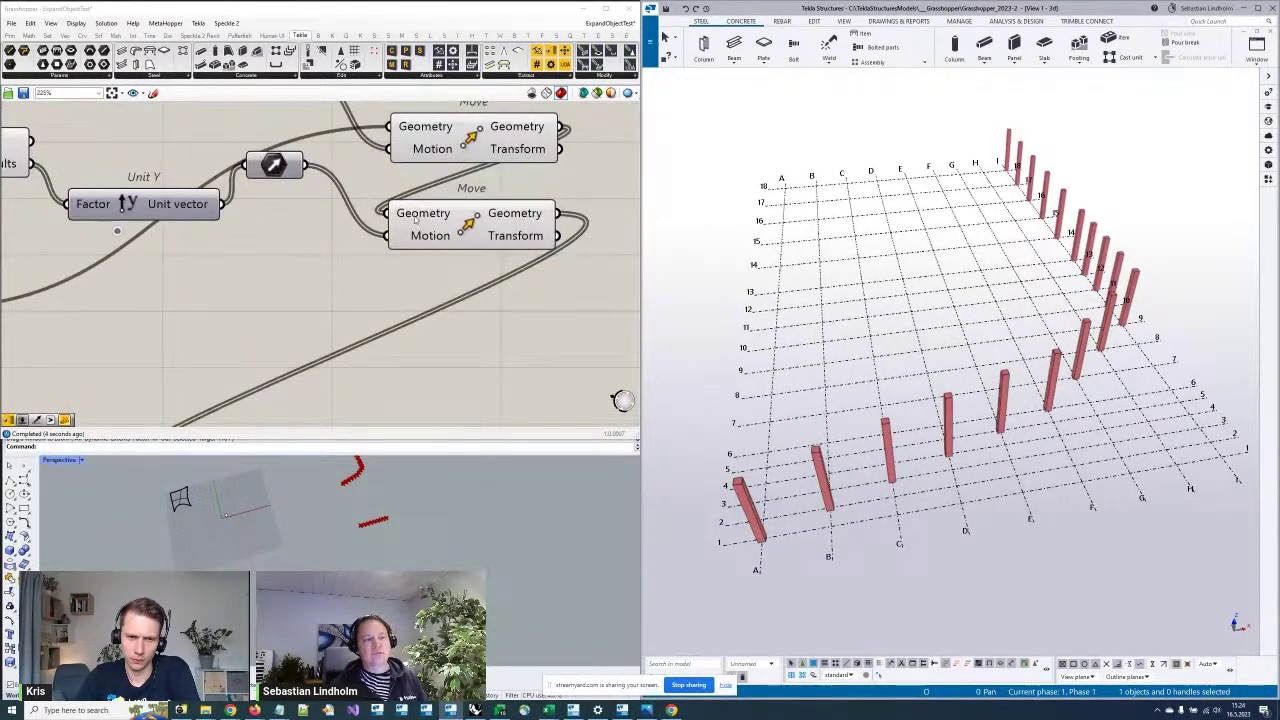
pyautogui.rightClick(414, 219)
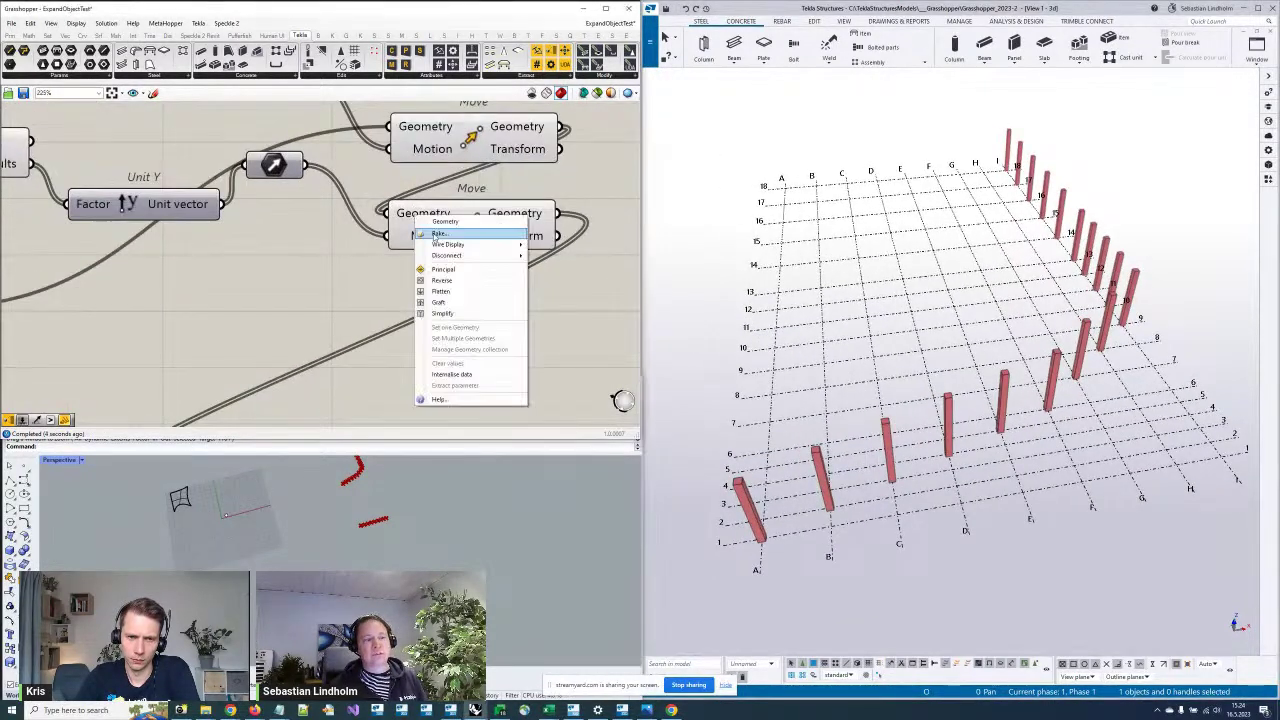
pyautogui.click(450, 305)
pyautogui.scroll(-3, 462, 265)
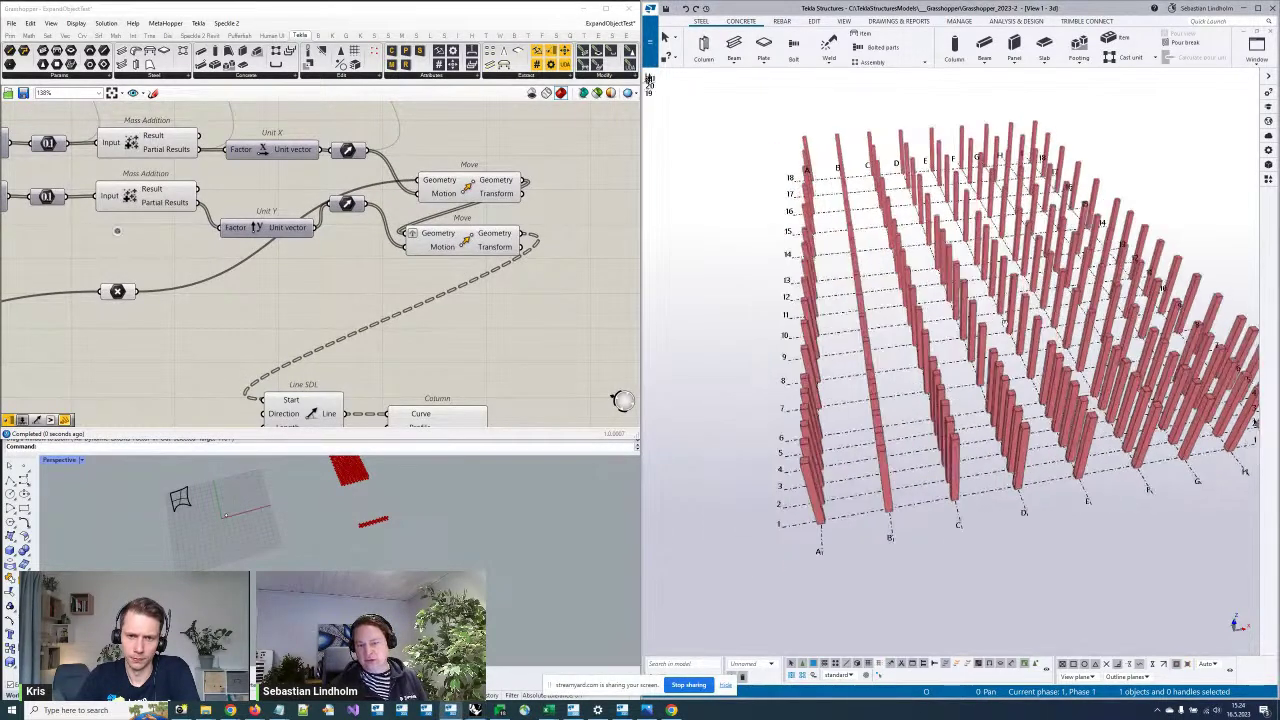
# Examine the columns placed across the Tekla grid and the Extract components available in Grasshopper
pyautogui.moveTo(889, 508); pyautogui.dragTo(923, 498, button='middle')
pyautogui.scroll(-2, 943, 462)
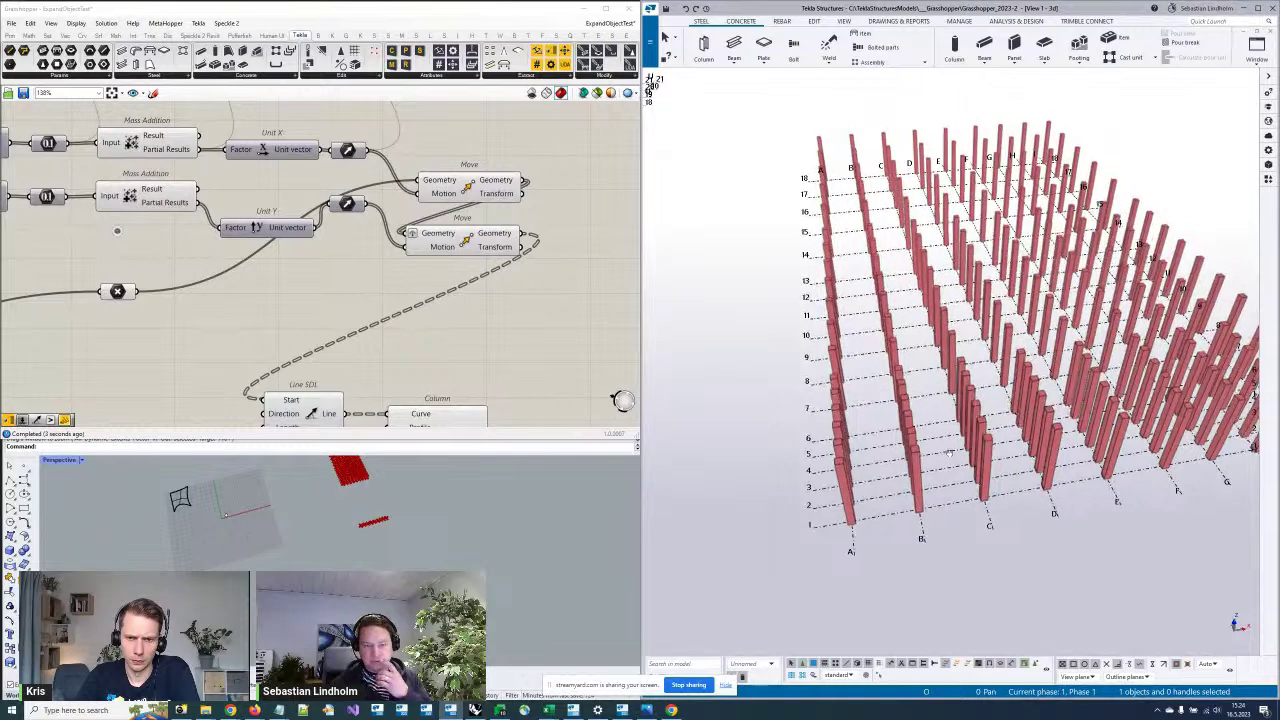
pyautogui.scroll(-2, 440, 338)
pyautogui.moveTo(440, 338); pyautogui.dragTo(458, 278, button='right')
pyautogui.scroll(-5, 500, 281)
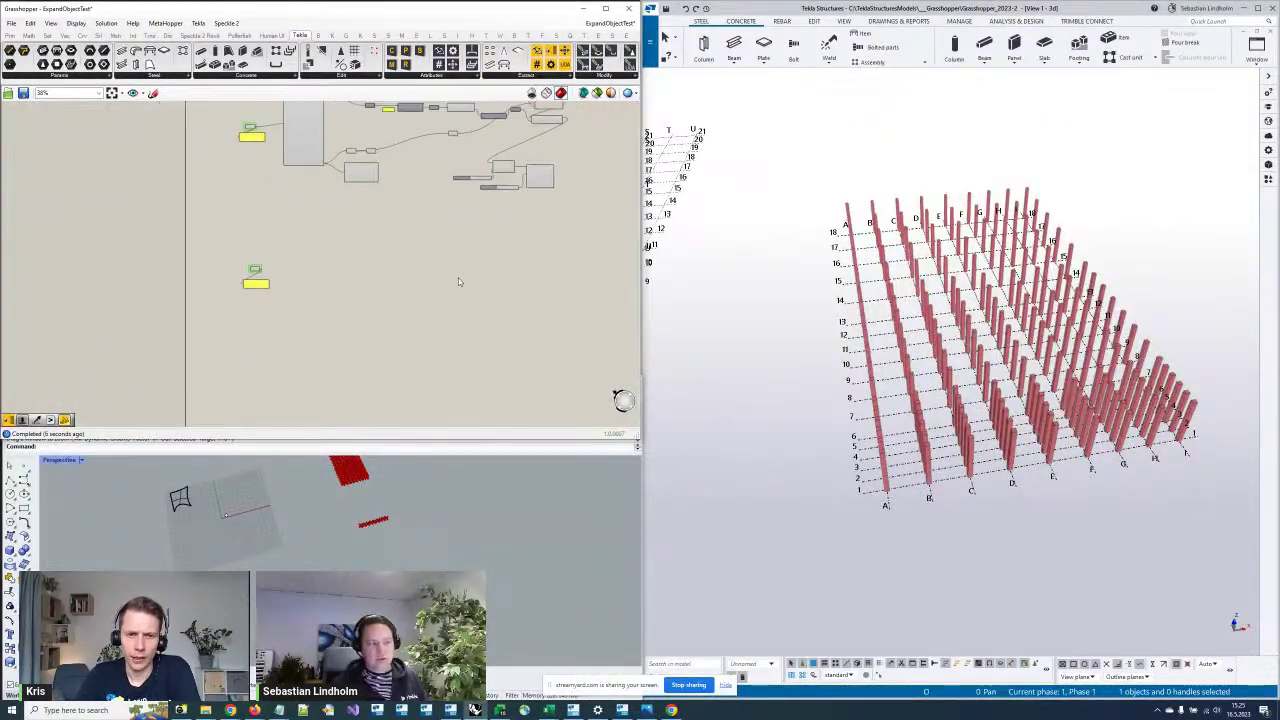
pyautogui.scroll(5, 254, 252)
pyautogui.moveTo(870, 385); pyautogui.dragTo(1022, 433, button='middle')
pyautogui.moveTo(978, 291); pyautogui.dragTo(974, 291, button='middle')
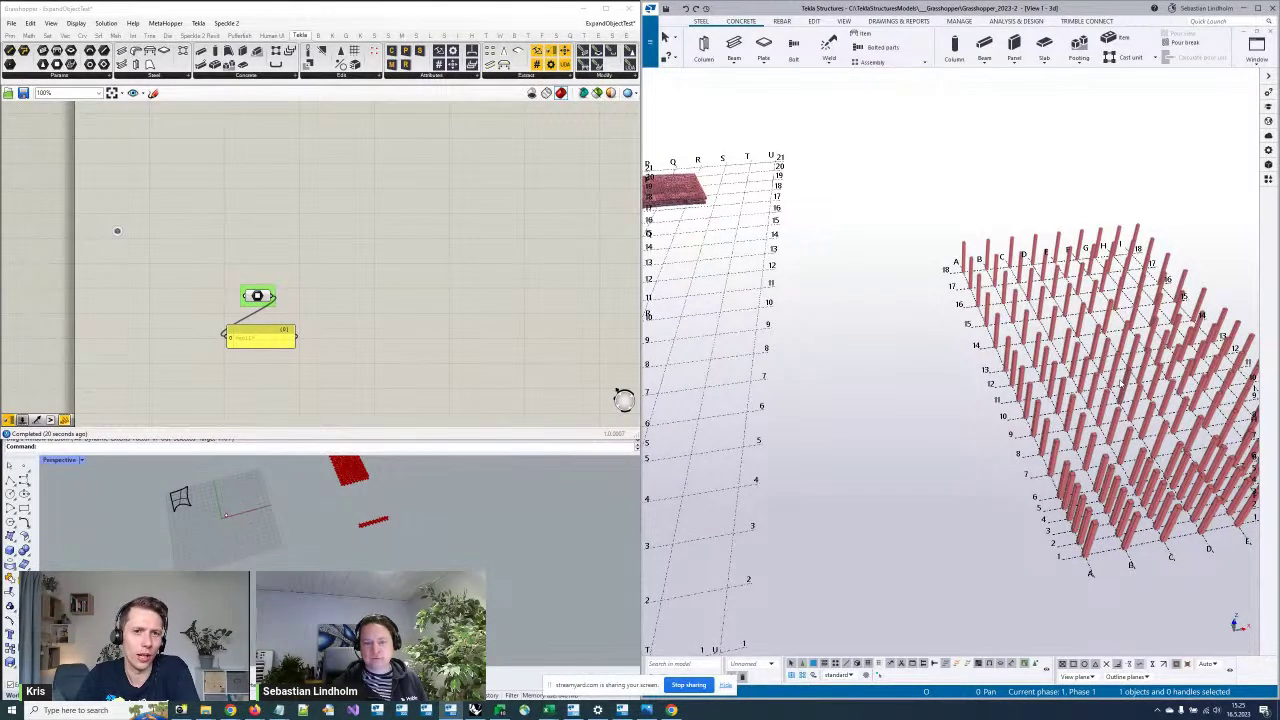
pyautogui.click(527, 77)
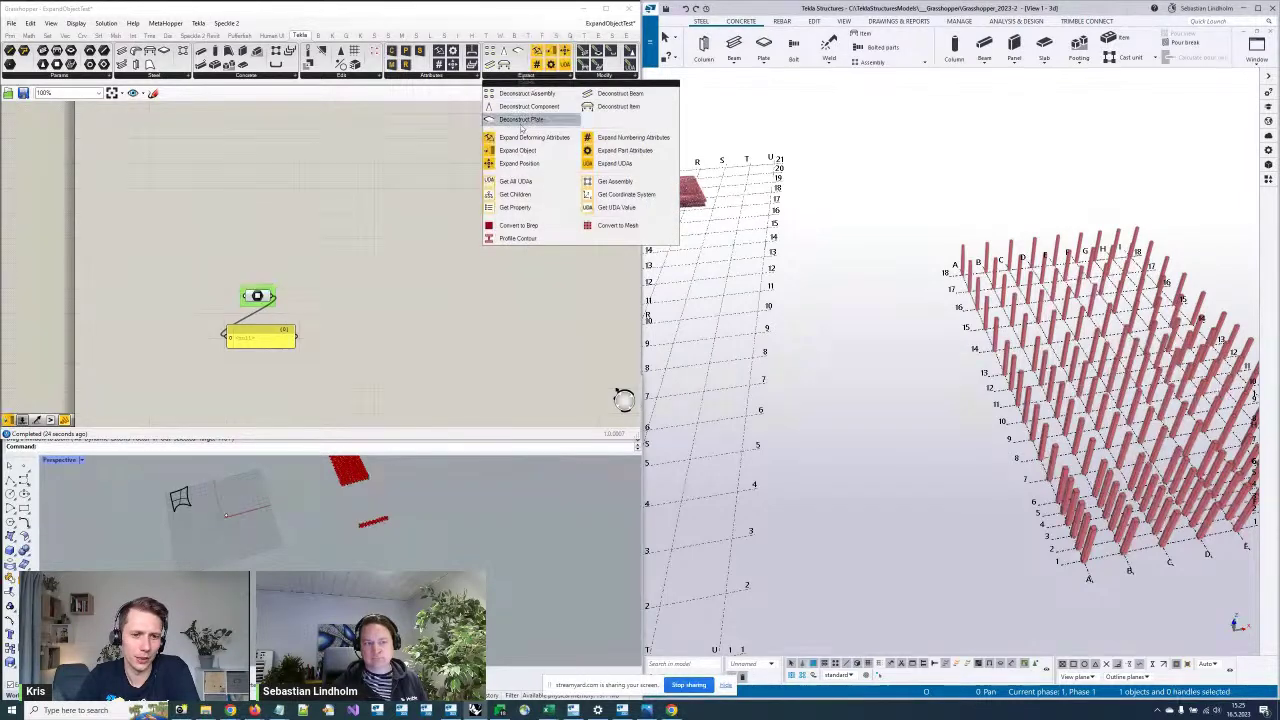
pyautogui.click(436, 273)
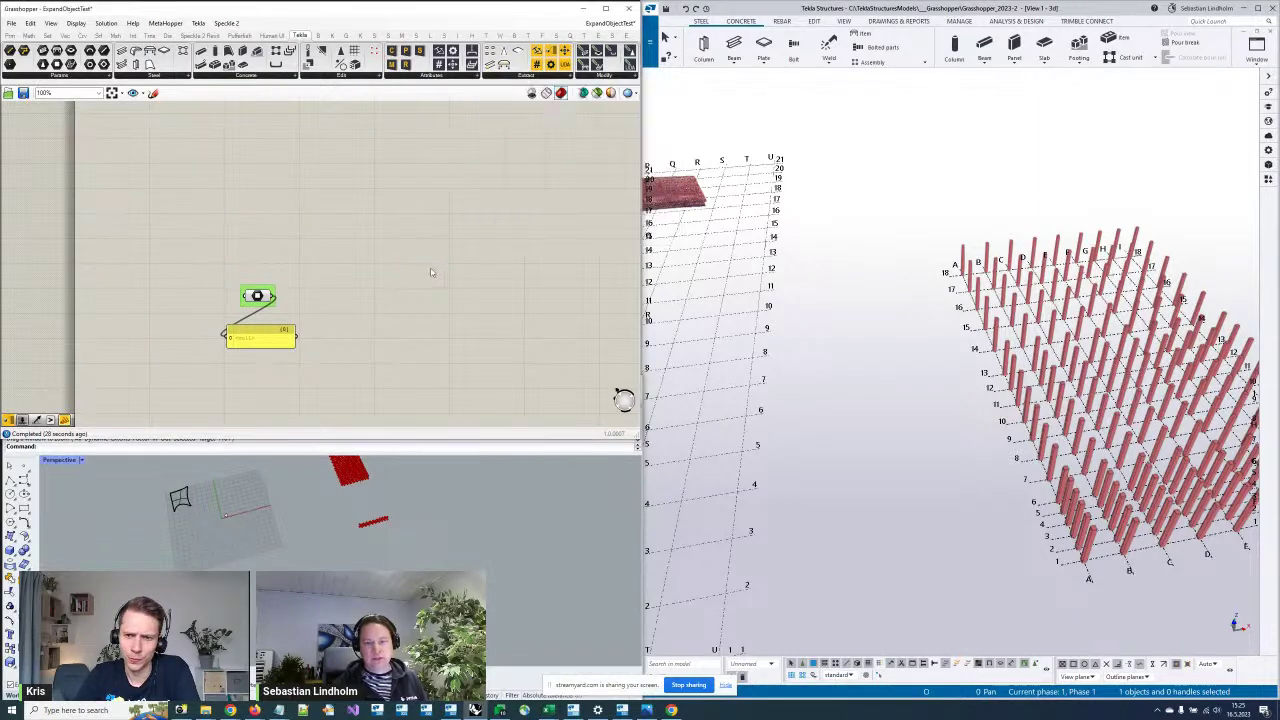
# Reference a rebar group from the reinforcement mesh in the Tekla model in the empty object parameter that feeds the null panel
pyautogui.moveTo(1064, 362); pyautogui.dragTo(1025, 339, button='middle')
pyautogui.moveTo(355, 296); pyautogui.dragTo(357, 258, button='right')
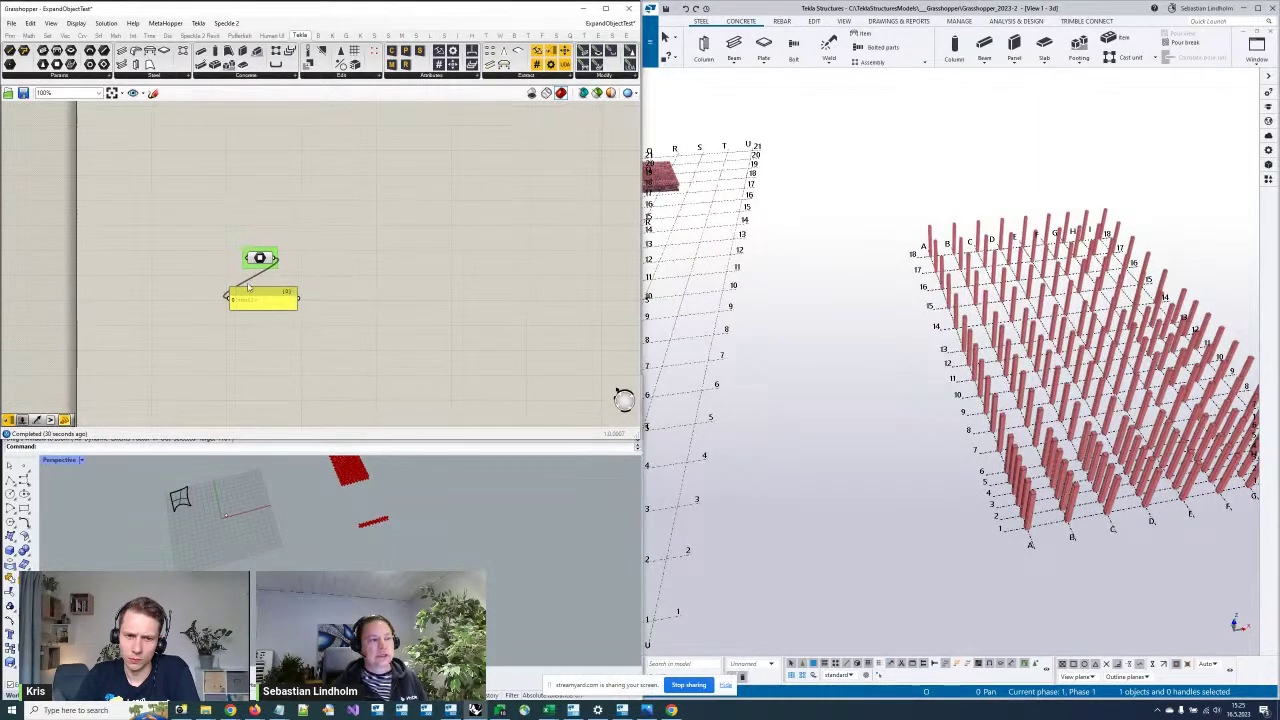
pyautogui.scroll(3, 248, 283)
pyautogui.scroll(-5, 736, 274)
pyautogui.moveTo(674, 283); pyautogui.dragTo(906, 343, button='middle')
pyautogui.scroll(10, 907, 344)
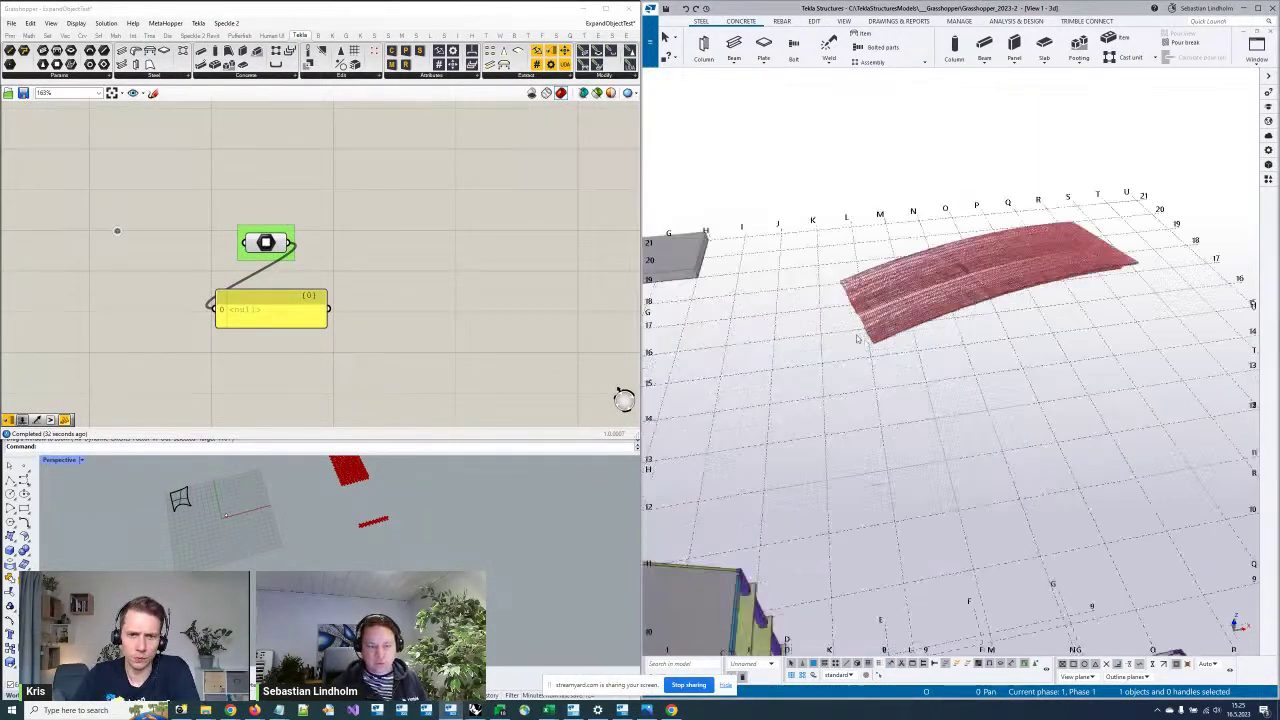
pyautogui.click(528, 75)
pyautogui.click(507, 183)
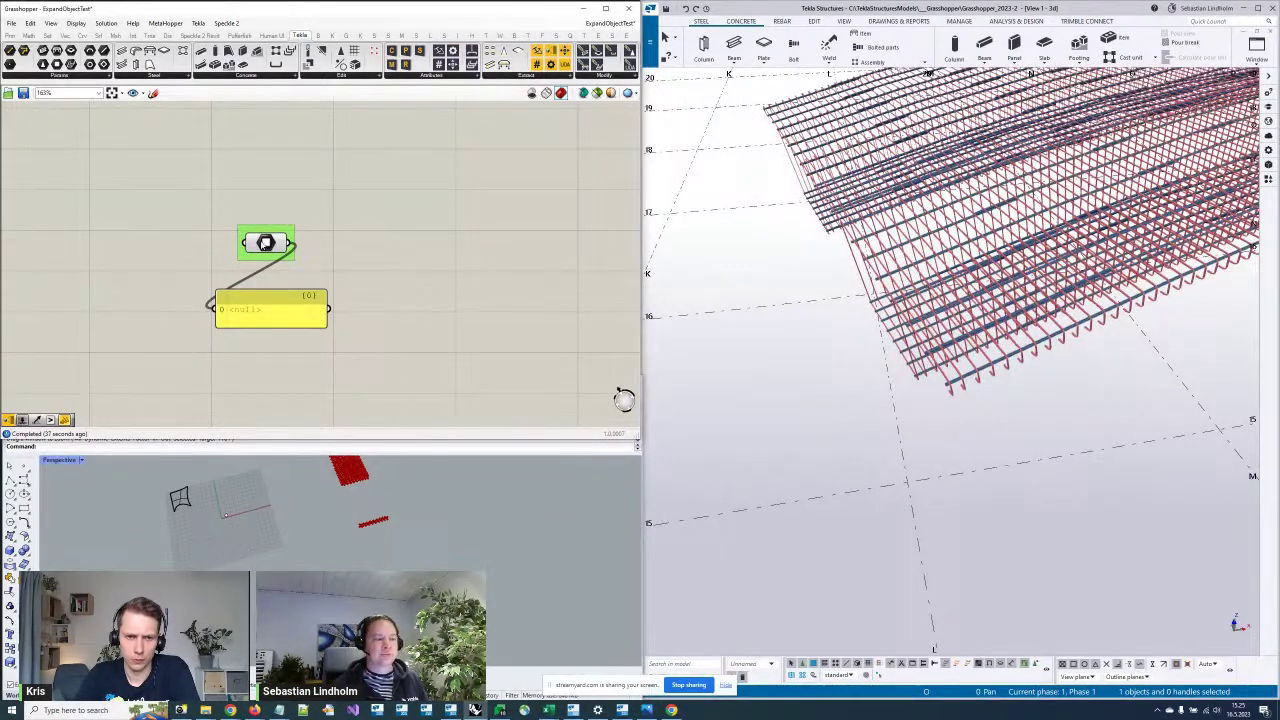
pyautogui.rightClick(262, 242)
pyautogui.click(325, 355)
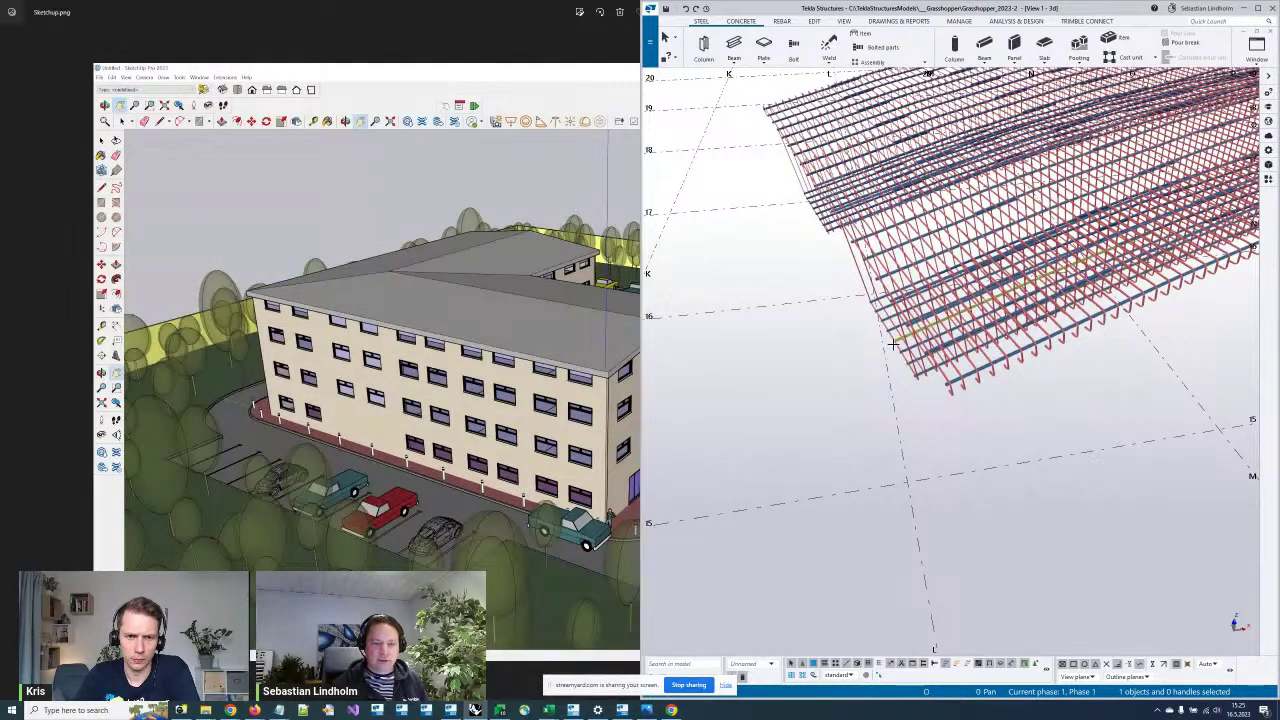
pyautogui.hotkey('alt', 'Tab')
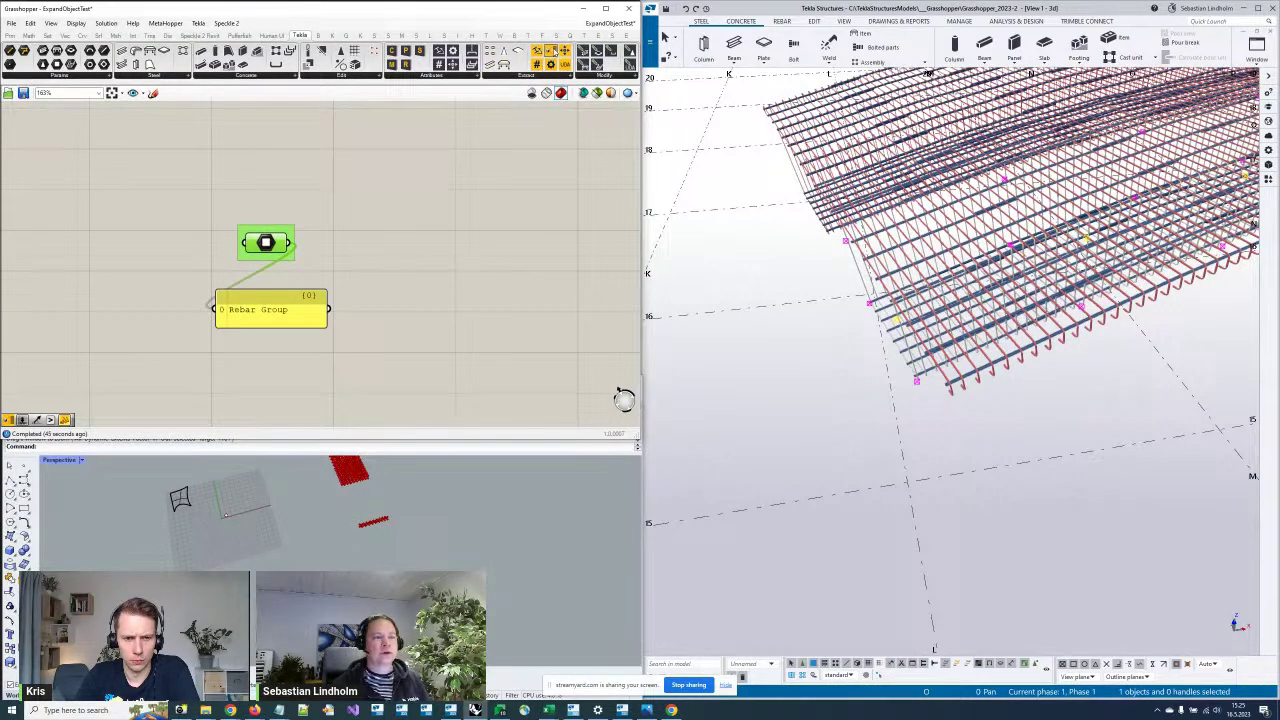
# Add an Expand Object component beside the rebar group's parameter and connect the parameter to its Object input
pyautogui.moveTo(553, 57); pyautogui.dragTo(469, 258)
pyautogui.moveTo(294, 246); pyautogui.dragTo(441, 260)
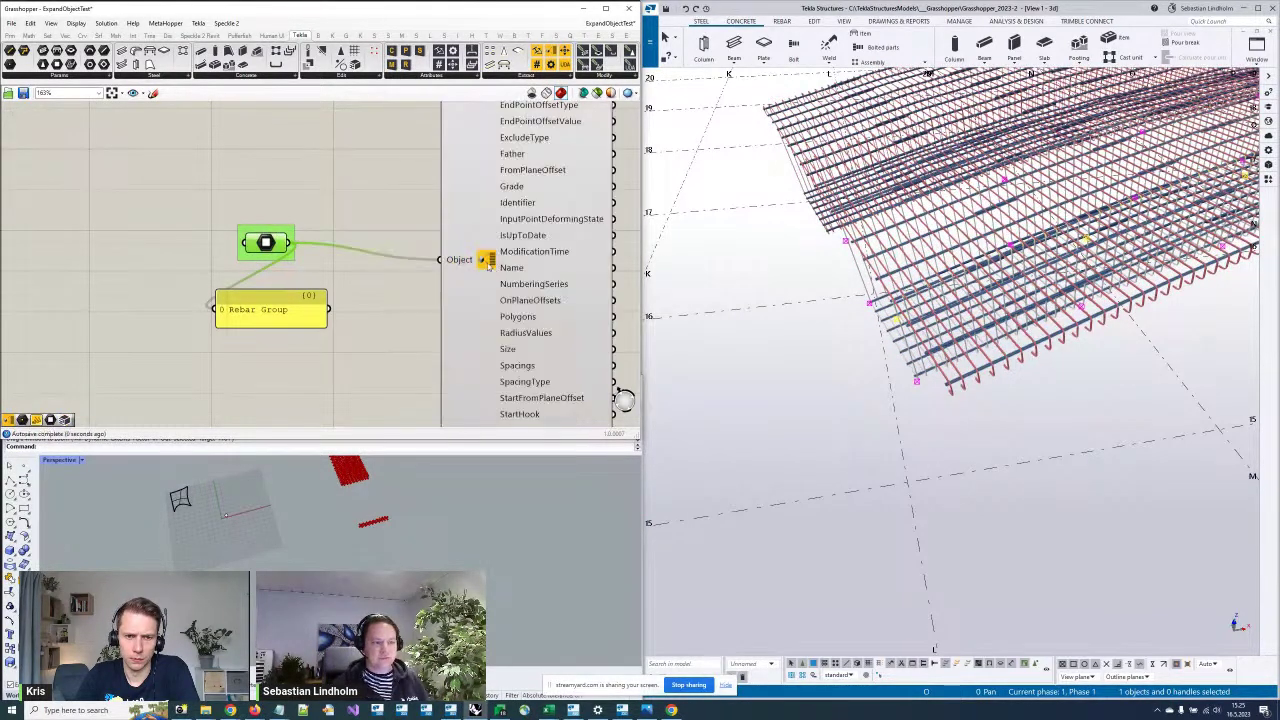
pyautogui.scroll(-3, 410, 292)
pyautogui.scroll(2, 410, 292)
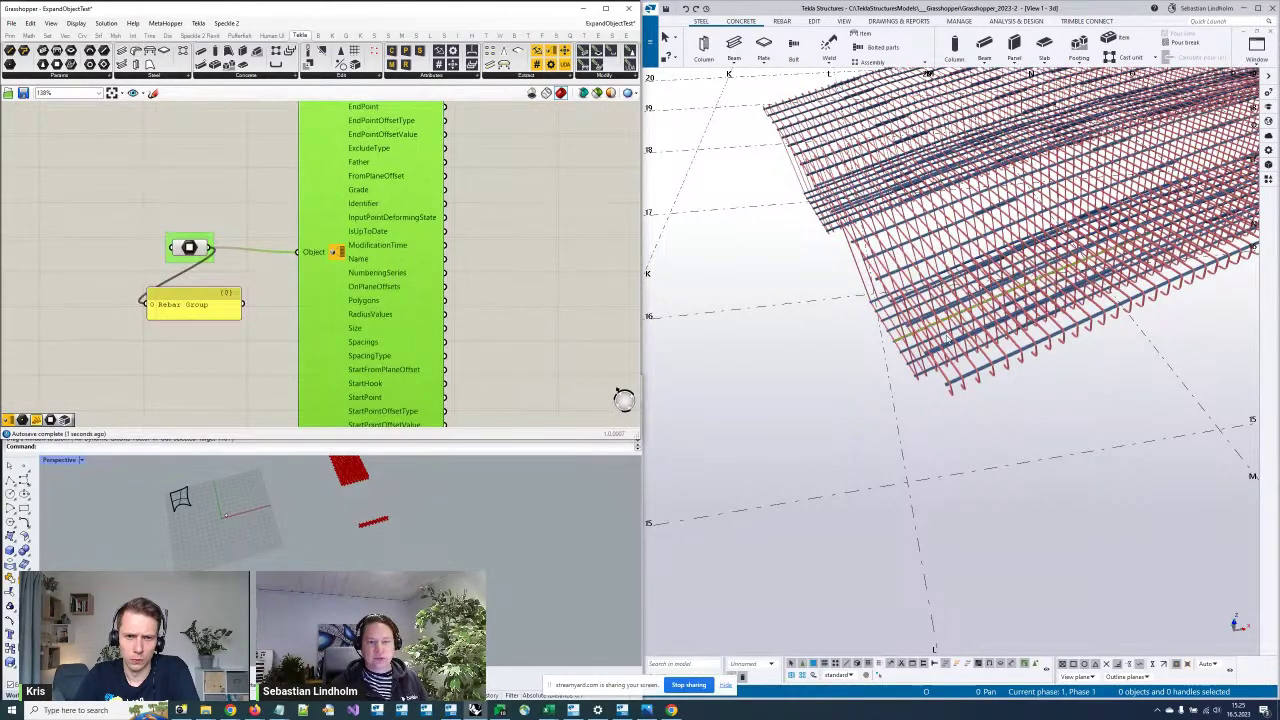
pyautogui.moveTo(932, 222); pyautogui.dragTo(1110, 268, button='middle')
pyautogui.scroll(3, 890, 325)
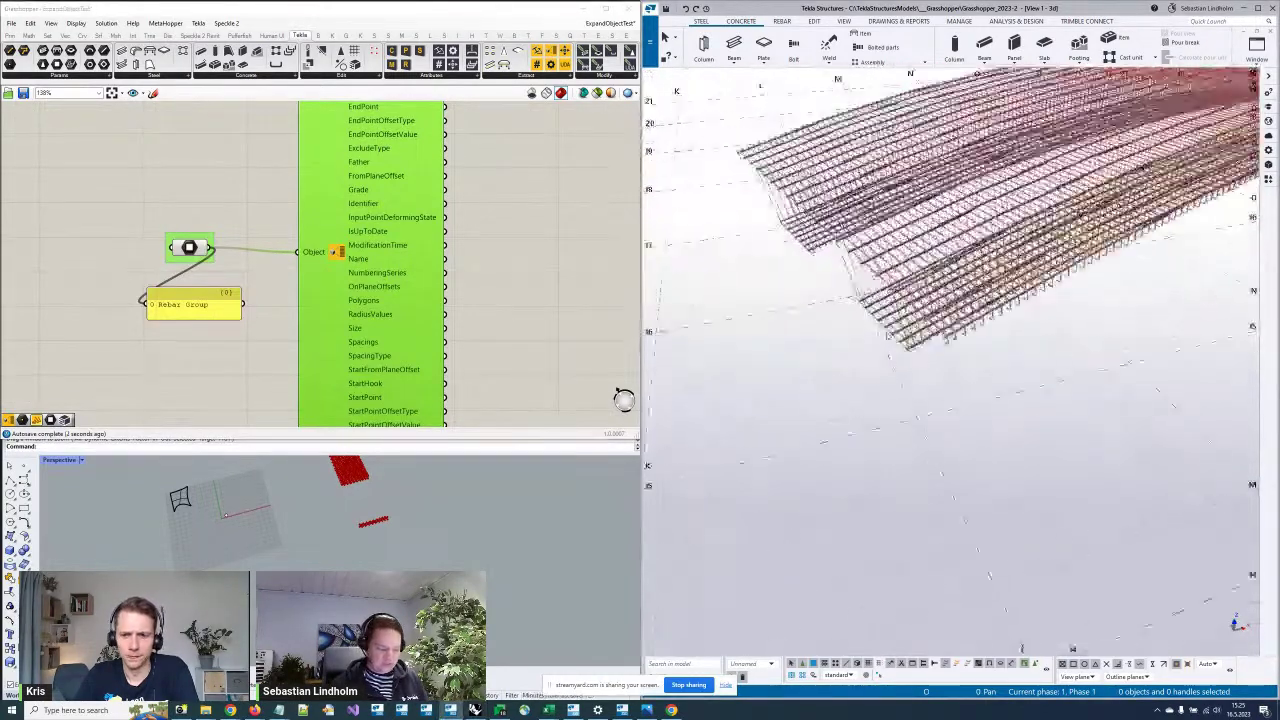
pyautogui.keyDown('ctrl'); pyautogui.moveTo(890, 322); pyautogui.dragTo(910, 383, button='middle'); pyautogui.keyUp('ctrl')
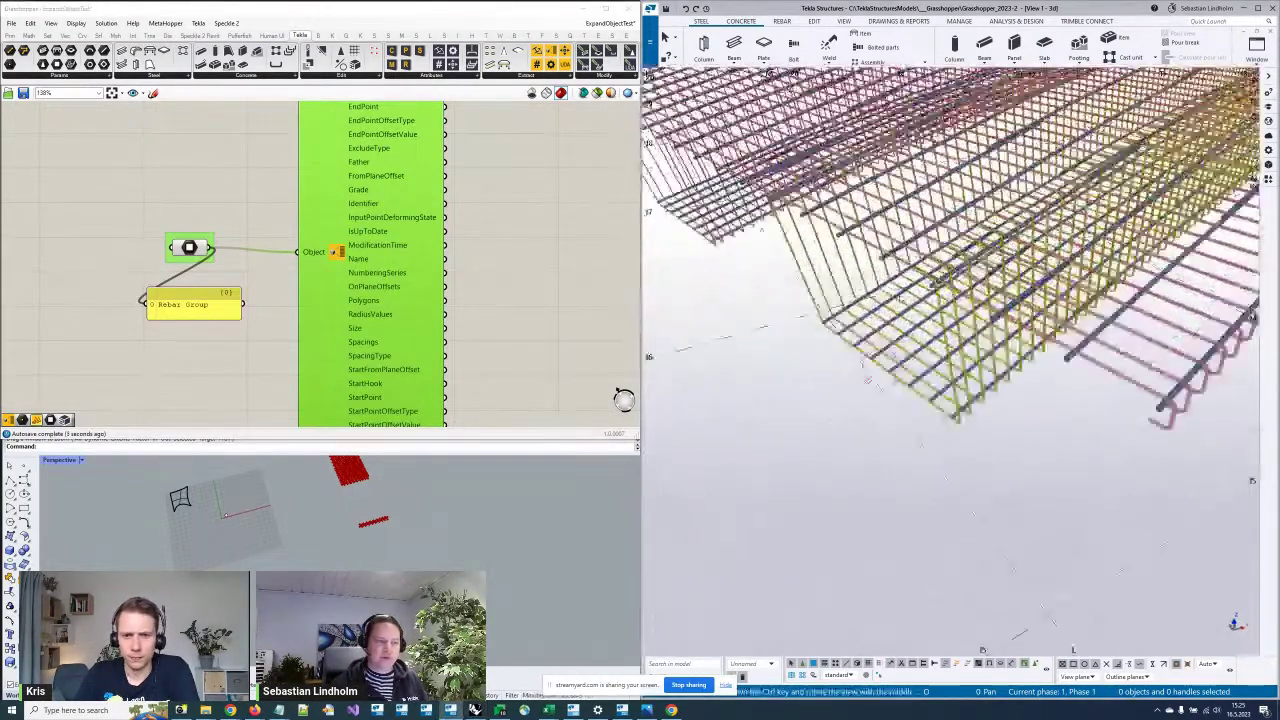
# Add a second Expand Object component and connect the rebar group's Polygons output to its Object input
pyautogui.moveTo(485, 287); pyautogui.dragTo(437, 226, button='right')
pyautogui.click(551, 51)
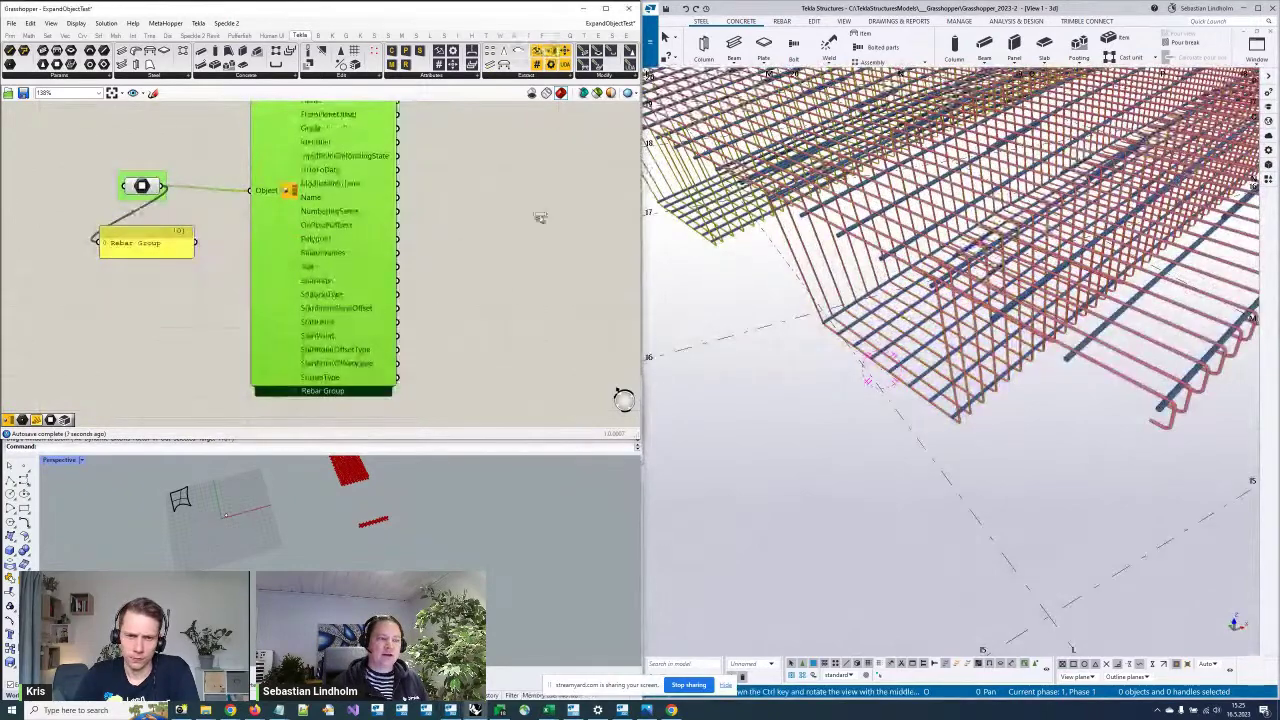
pyautogui.click(498, 274)
pyautogui.moveTo(400, 240); pyautogui.dragTo(473, 274)
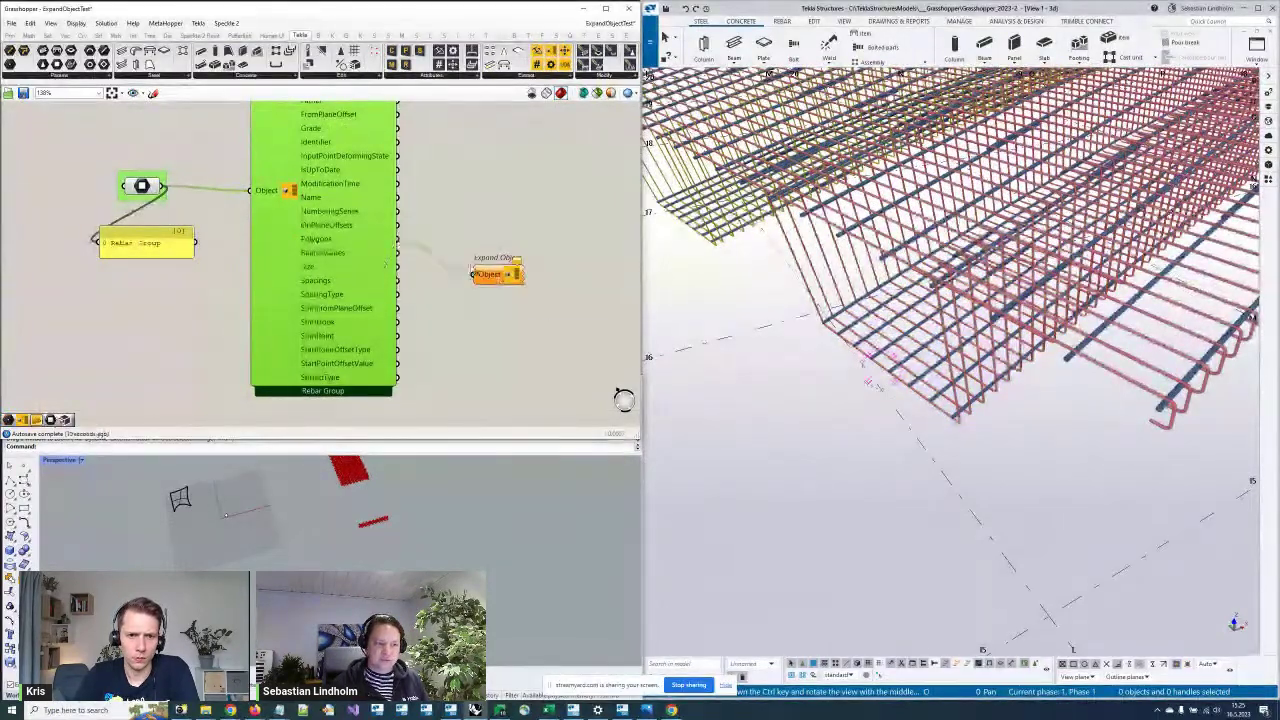
pyautogui.moveTo(552, 303); pyautogui.dragTo(532, 271)
pyautogui.moveTo(532, 271); pyautogui.dragTo(464, 271, button='right')
pyautogui.scroll(3, 464, 270)
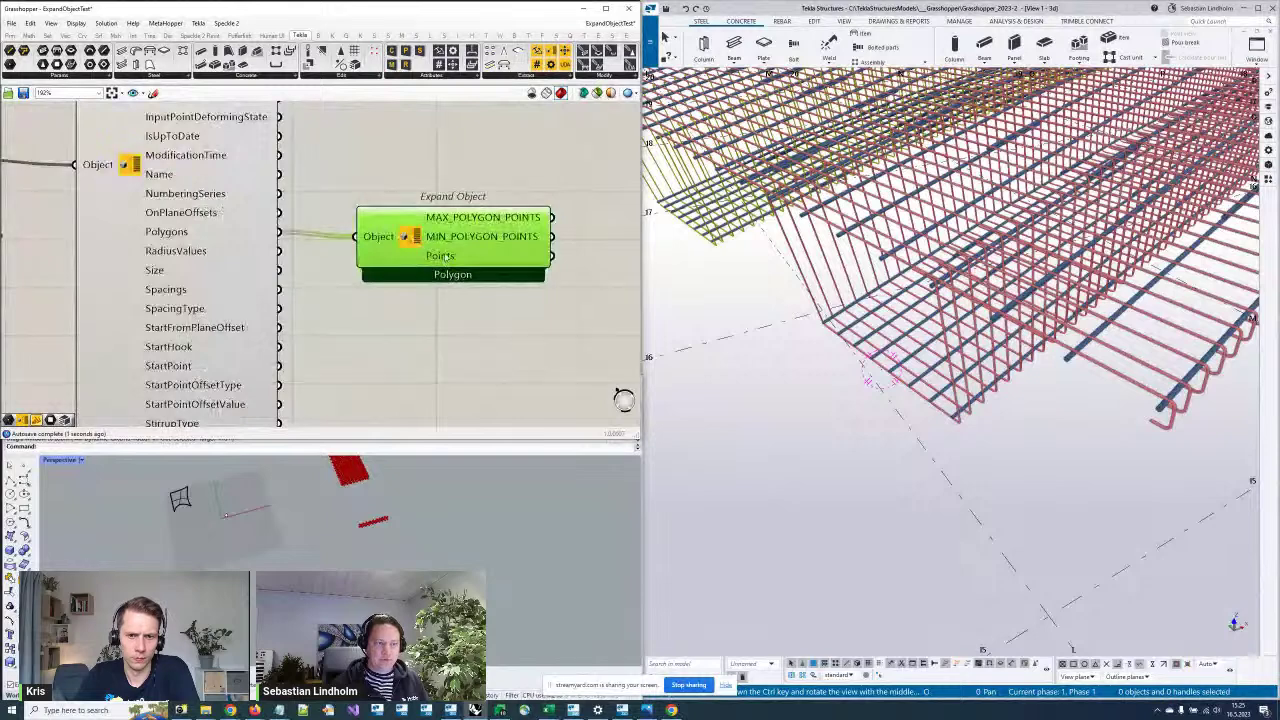
# Add a third Expand Object fed by the polygon's Points output, and place it lower to leave room above
pyautogui.moveTo(548, 50); pyautogui.dragTo(600, 250)
pyautogui.moveTo(600, 300); pyautogui.dragTo(450, 300, button='right')
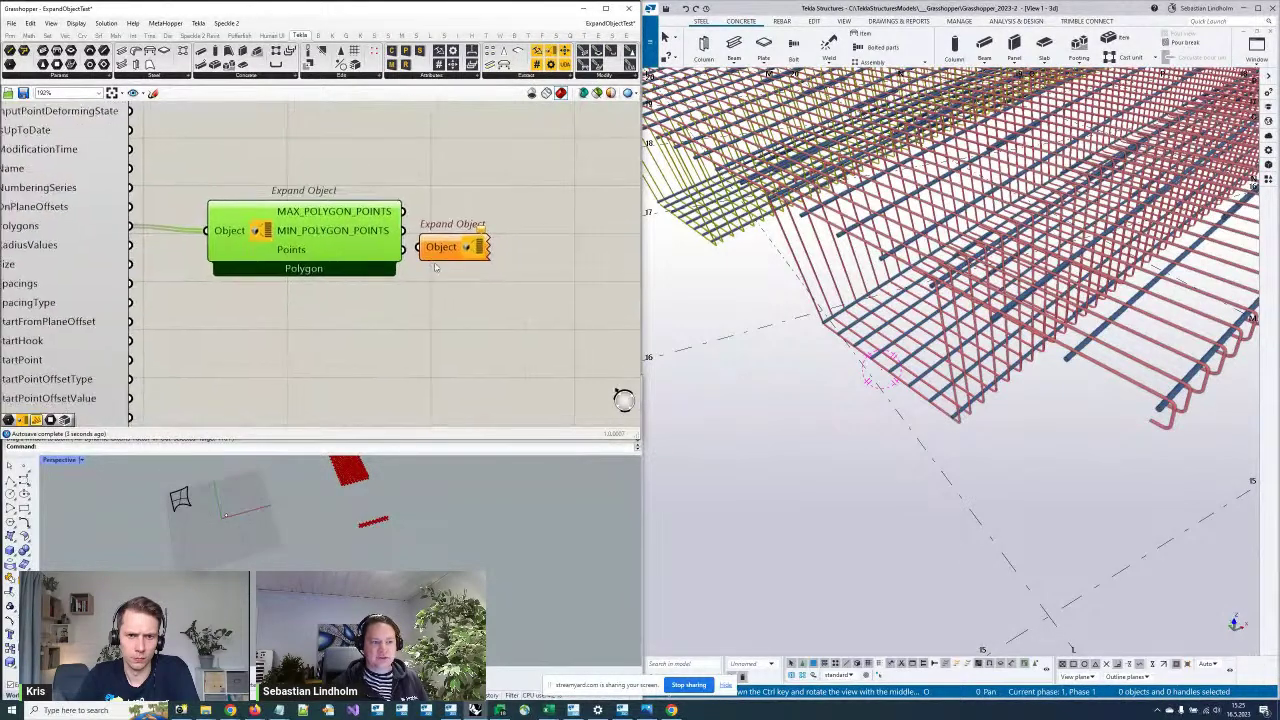
pyautogui.moveTo(402, 249); pyautogui.dragTo(442, 248)
pyautogui.moveTo(631, 335); pyautogui.dragTo(530, 322, button='right')
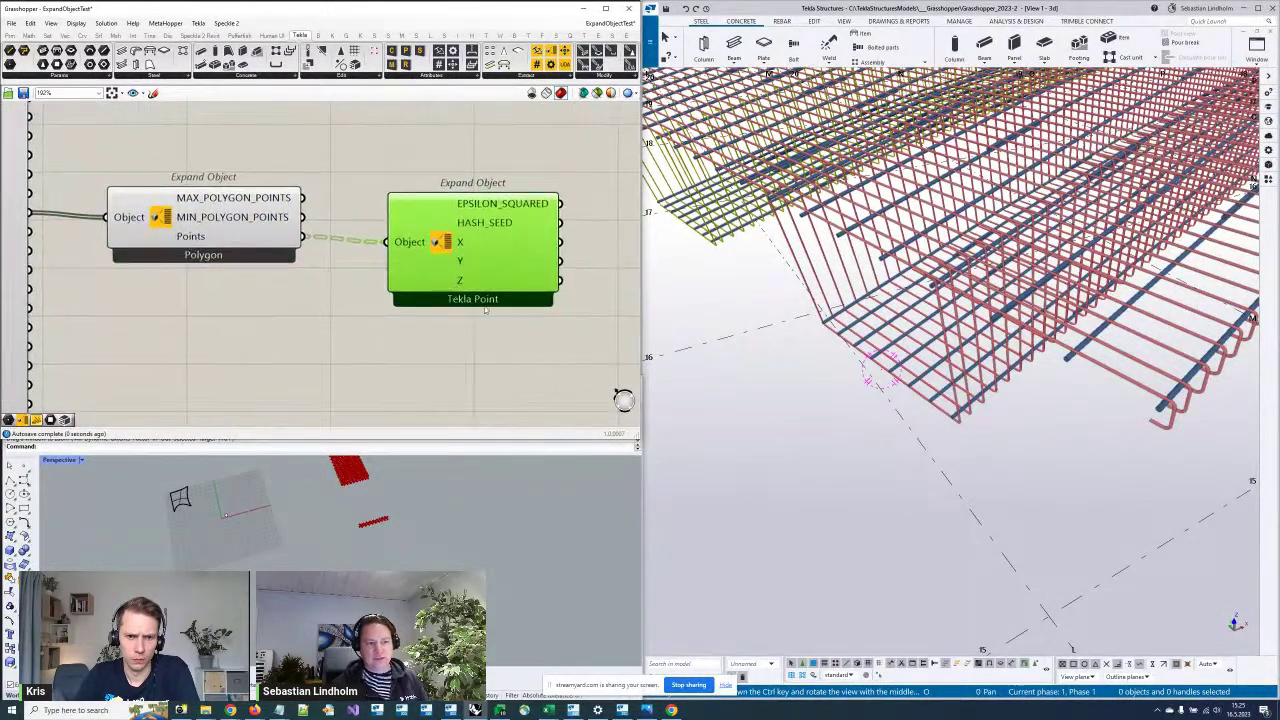
pyautogui.moveTo(435, 296); pyautogui.dragTo(437, 355)
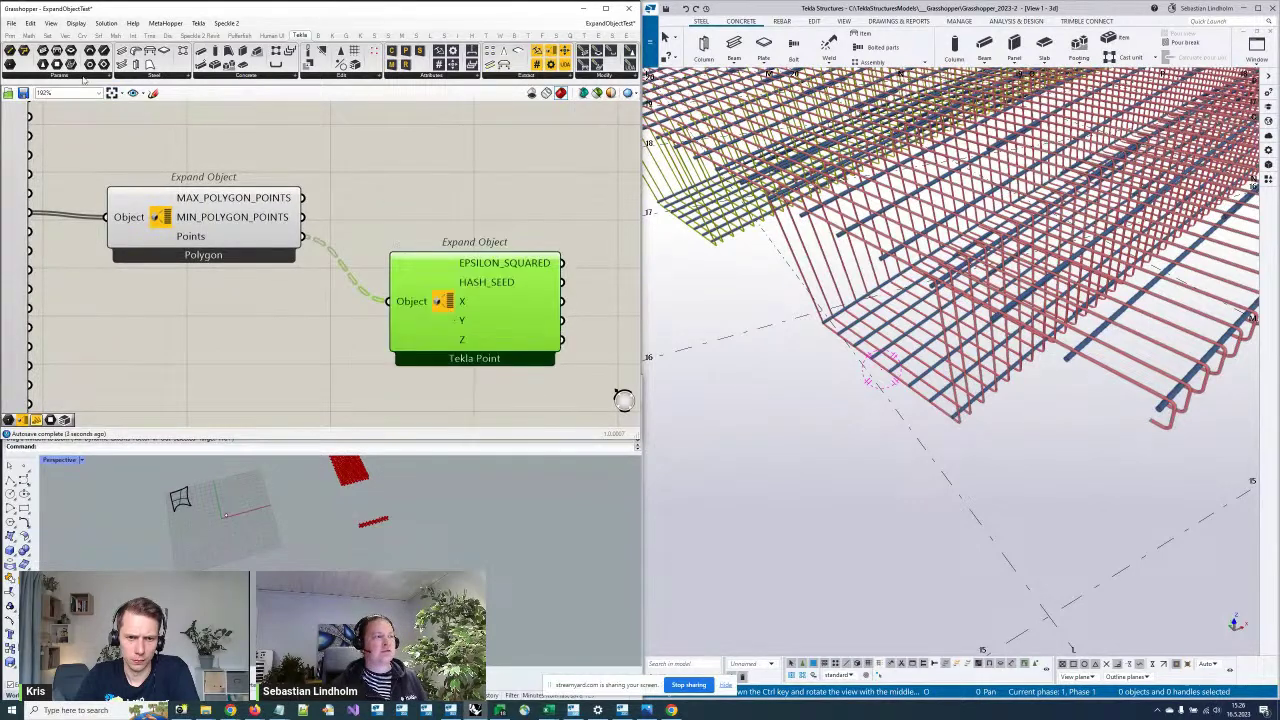
# Add a Tekla Point parameter above the third Expand Object and connect the polygon's Points output to it
pyautogui.moveTo(10, 64); pyautogui.dragTo(424, 195)
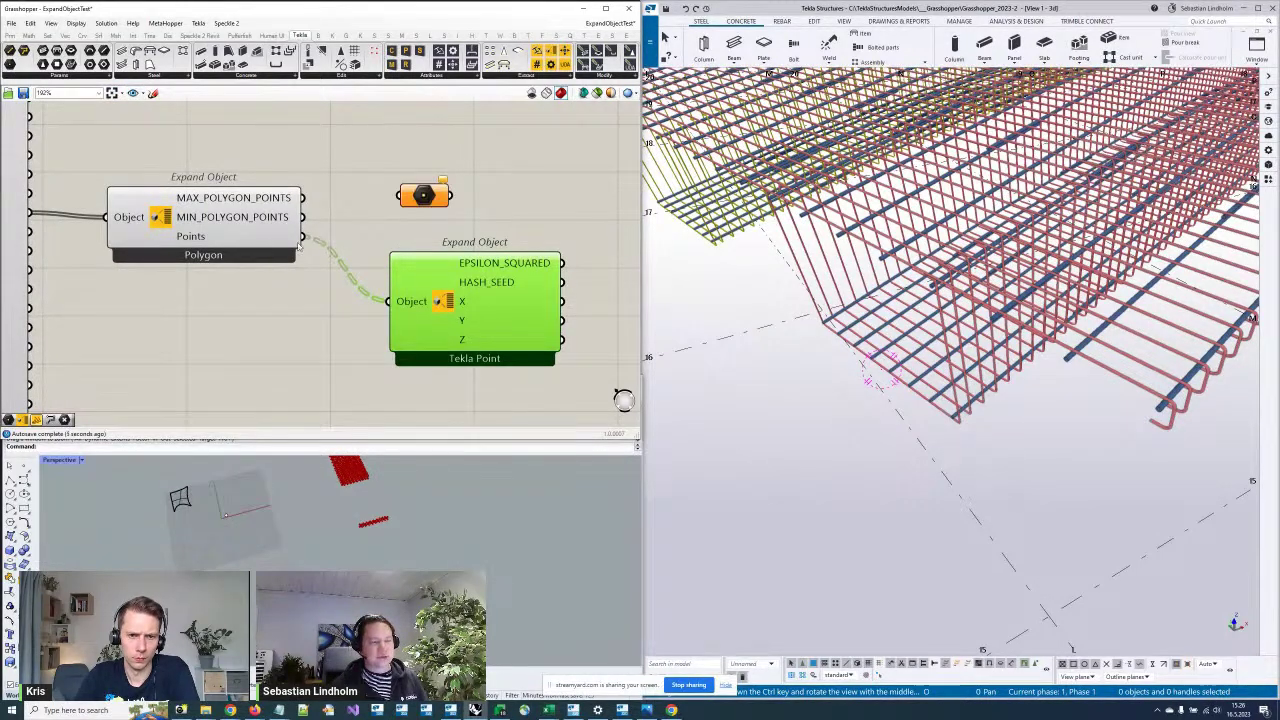
pyautogui.moveTo(302, 237); pyautogui.dragTo(400, 195)
pyautogui.moveTo(428, 204); pyautogui.dragTo(448, 190)
pyautogui.moveTo(448, 198); pyautogui.dragTo(383, 217, button='right')
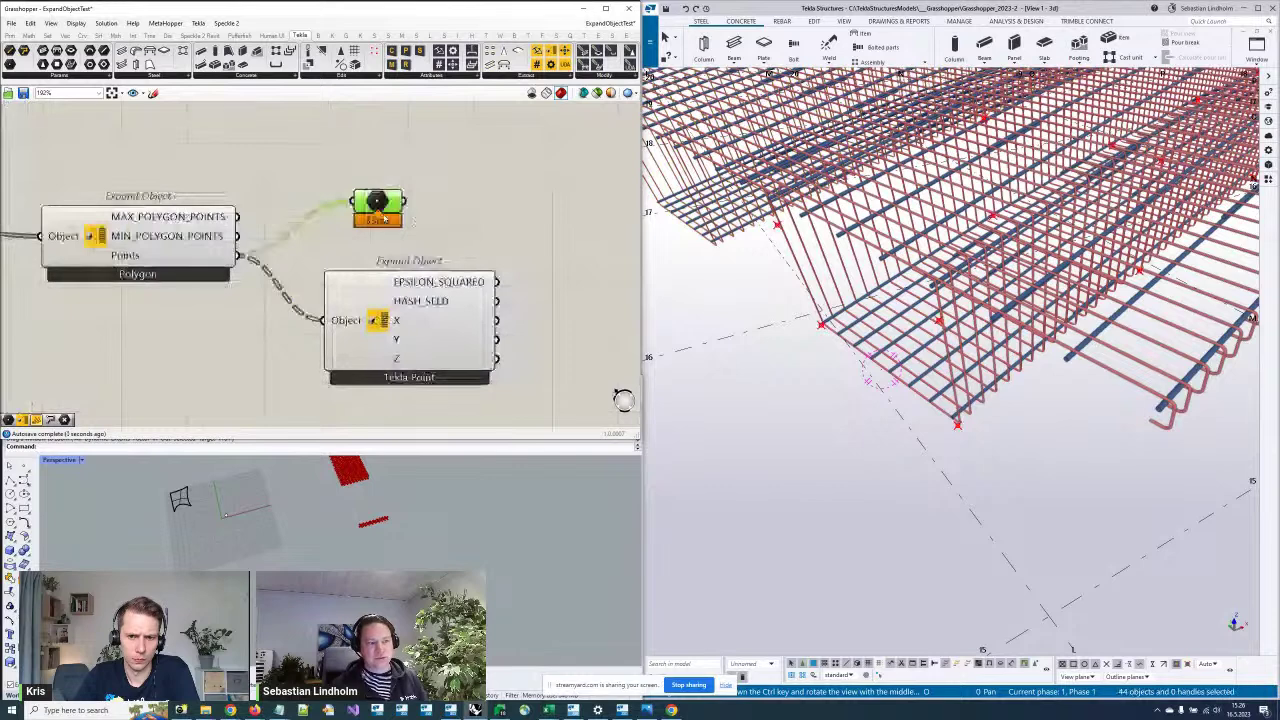
# Add a PolyLine component beside the Tekla Point parameter and connect the parameter to its Vertices input
pyautogui.doubleClick(485, 196)
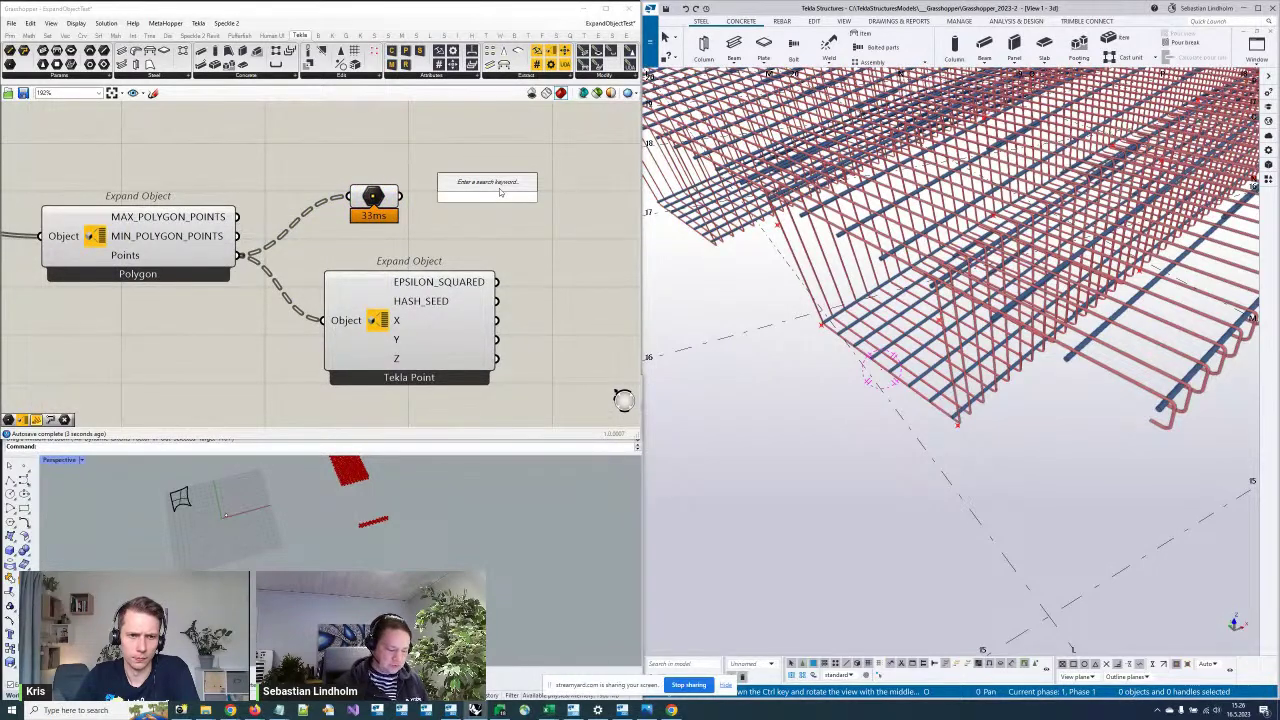
pyautogui.write('polyline')
pyautogui.press('Return')
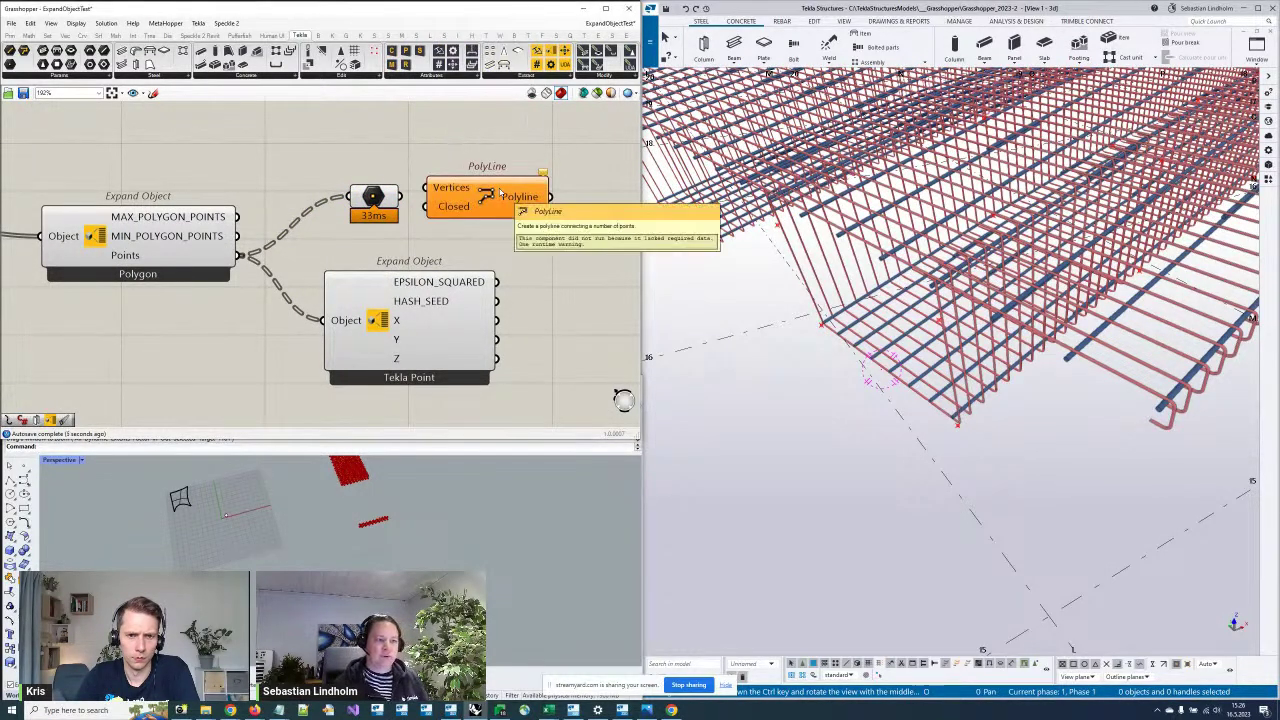
pyautogui.moveTo(400, 196); pyautogui.dragTo(430, 188)
pyautogui.moveTo(482, 191); pyautogui.dragTo(516, 200)
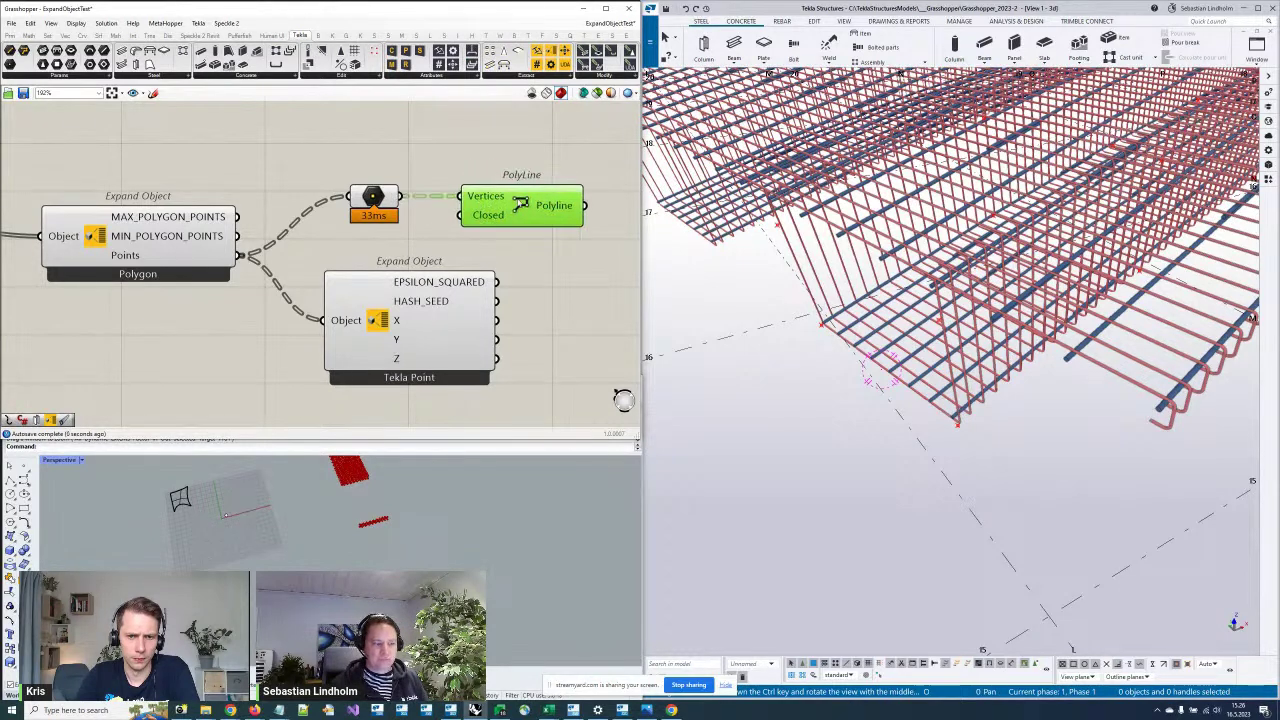
# Examine the polylines in the Rhino viewport and trace the definition back to the rebar group's Polygons output
pyautogui.scroll(-5, 359, 503)
pyautogui.moveTo(359, 503); pyautogui.dragTo(436, 540, button='right')
pyautogui.scroll(10, 322, 525)
pyautogui.scroll(-2, 571, 249)
pyautogui.moveTo(292, 270); pyautogui.dragTo(419, 256, button='right')
pyautogui.moveTo(217, 262); pyautogui.dragTo(286, 279, button='right')
pyautogui.click(145, 233)
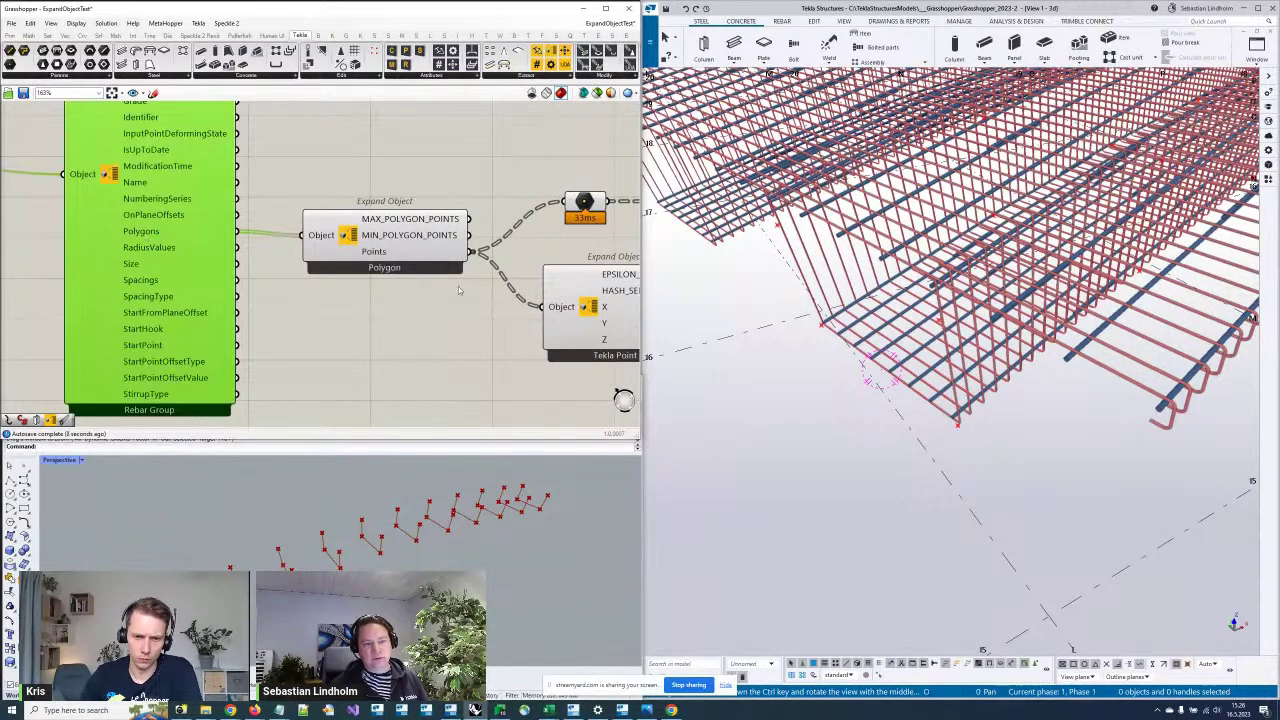
pyautogui.moveTo(459, 290); pyautogui.dragTo(418, 298, button='right')
pyautogui.scroll(-4, 405, 276)
pyautogui.moveTo(160, 225); pyautogui.dragTo(209, 236, button='right')
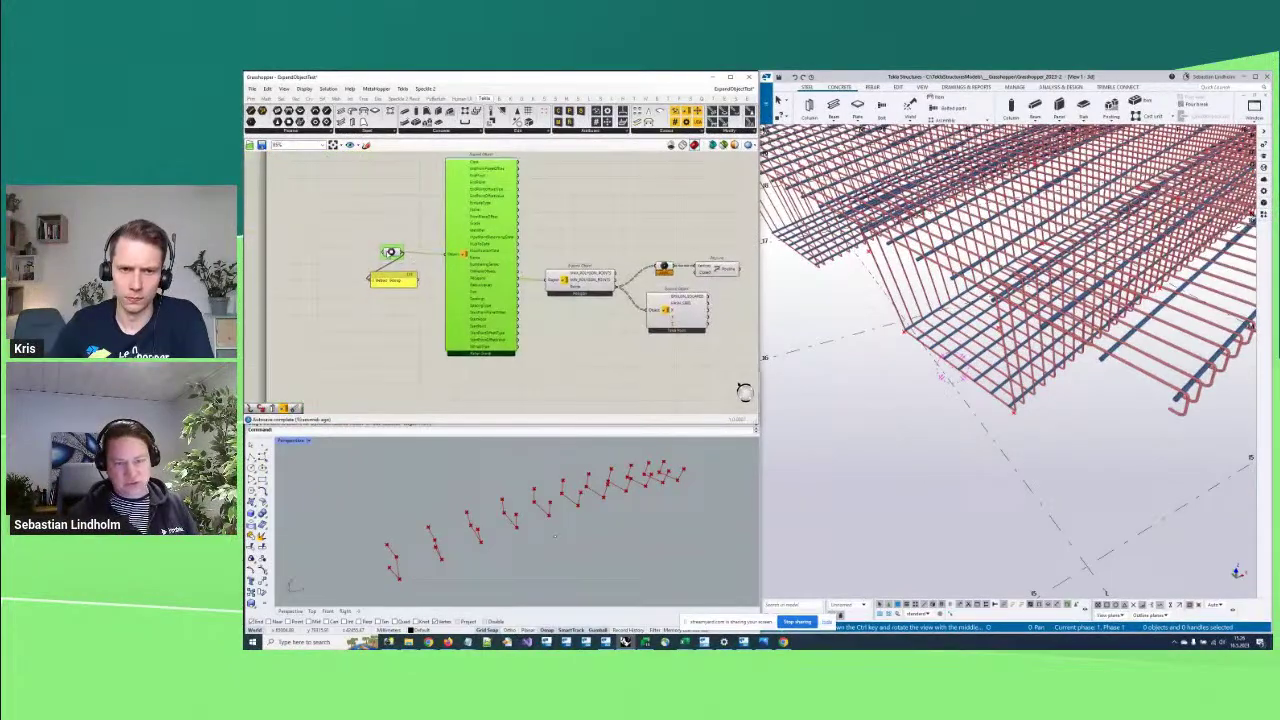
# Highlight the referenced rebar group in the Tekla model and compare its bars with the extracted polygon shapes
pyautogui.doubleClick(392, 252)
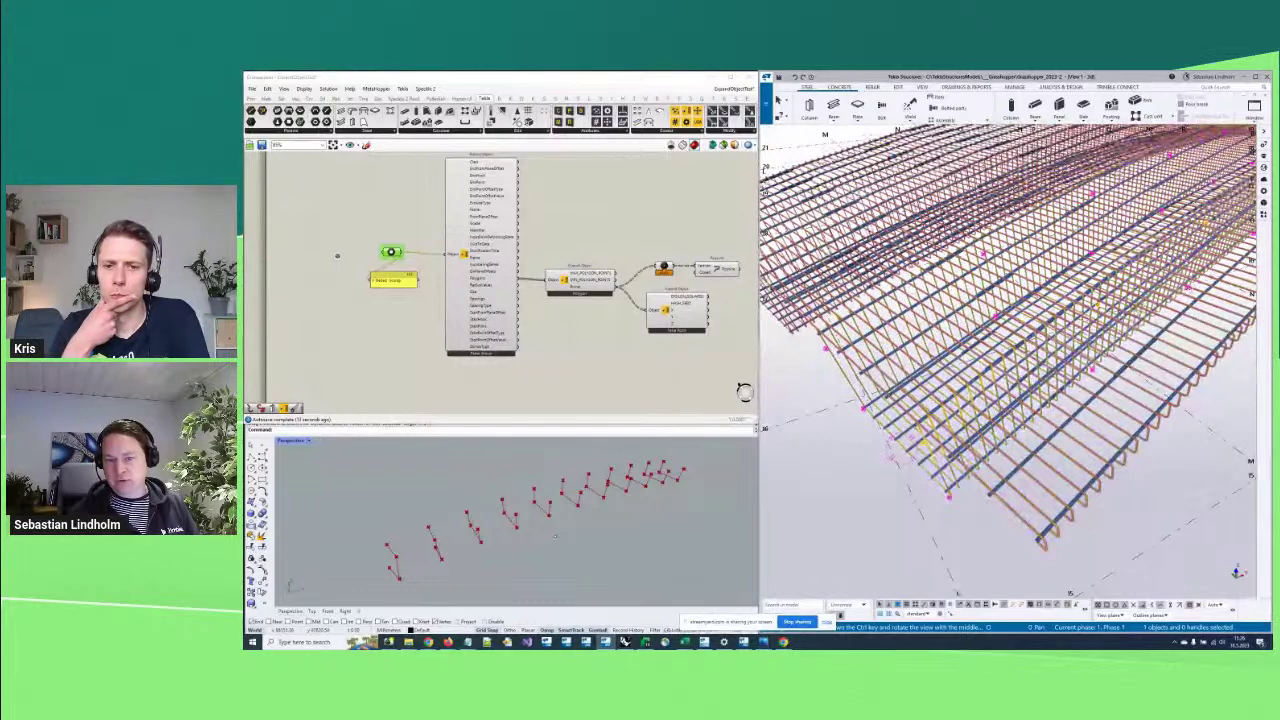
pyautogui.scroll(3, 932, 488)
pyautogui.keyDown('ctrl'); pyautogui.moveTo(980, 444); pyautogui.dragTo(975, 400, button='middle'); pyautogui.keyUp('ctrl')
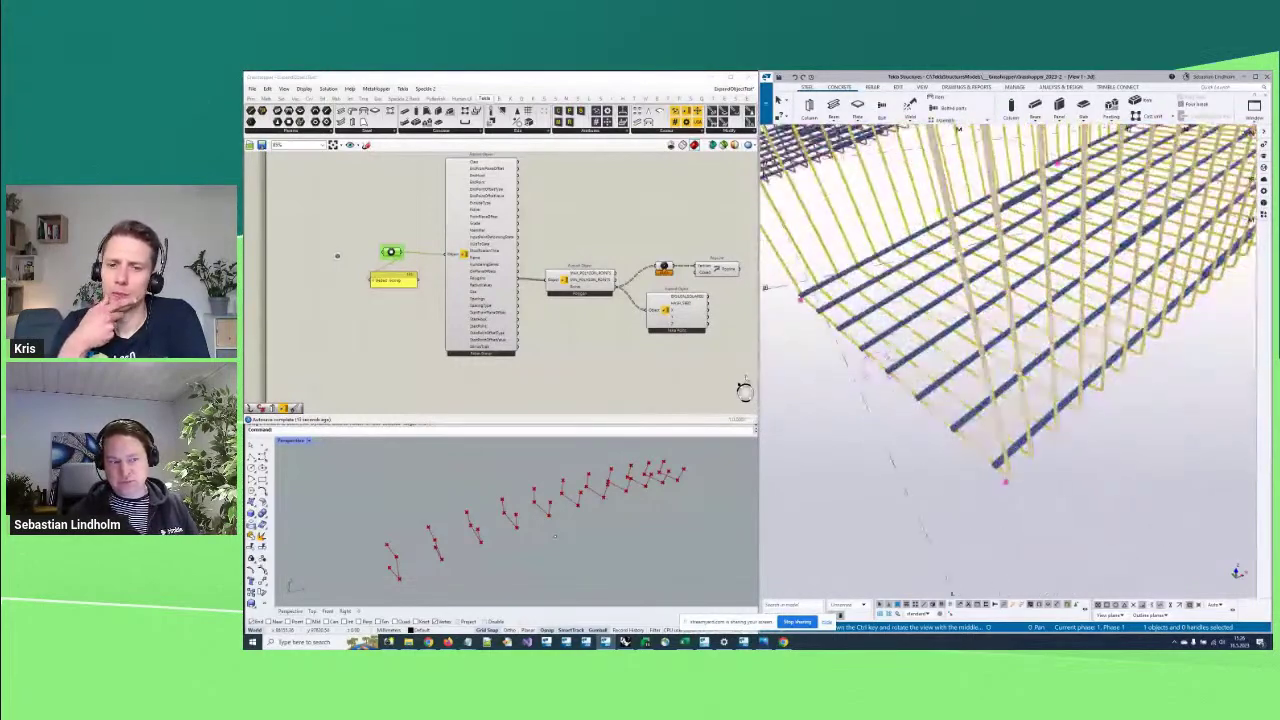
pyautogui.click(571, 214)
pyautogui.moveTo(550, 214); pyautogui.dragTo(590, 283, button='right')
pyautogui.scroll(2, 587, 258)
pyautogui.click(580, 257)
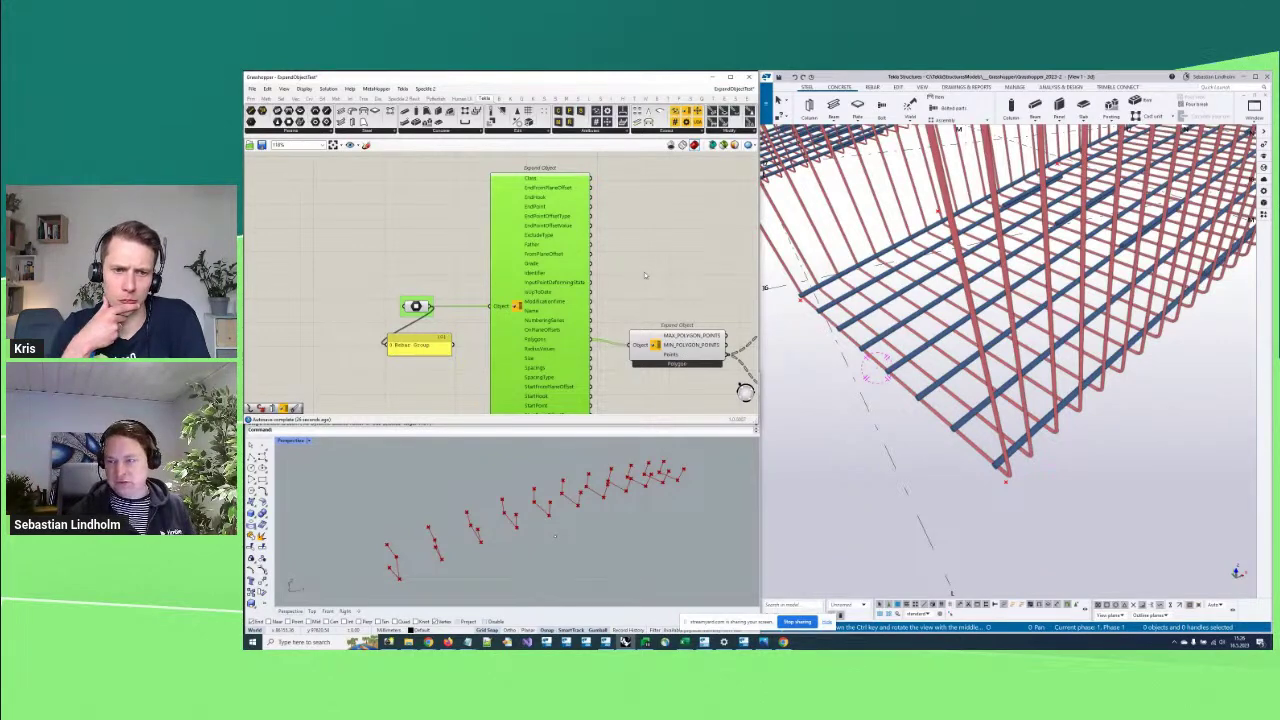
pyautogui.moveTo(625, 316); pyautogui.dragTo(625, 282, button='right')
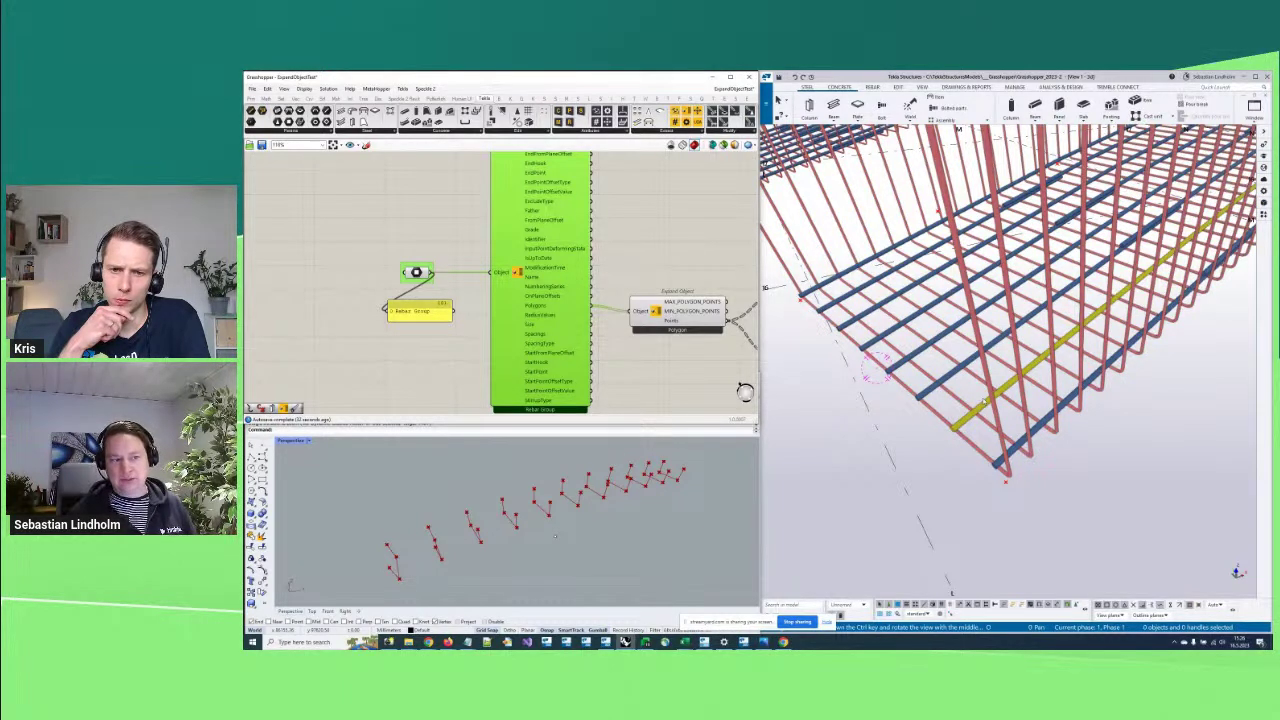
pyautogui.scroll(-2, 640, 260)
pyautogui.moveTo(611, 286); pyautogui.dragTo(578, 279, button='right')
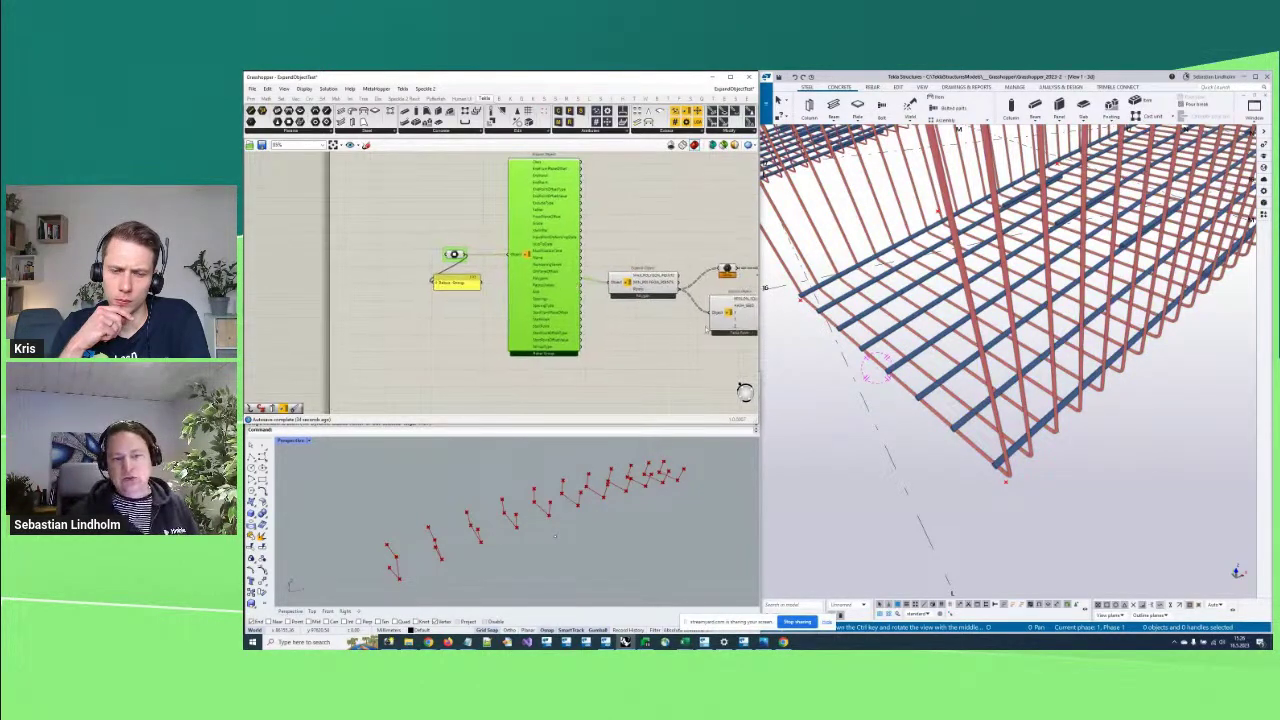
pyautogui.click(934, 427)
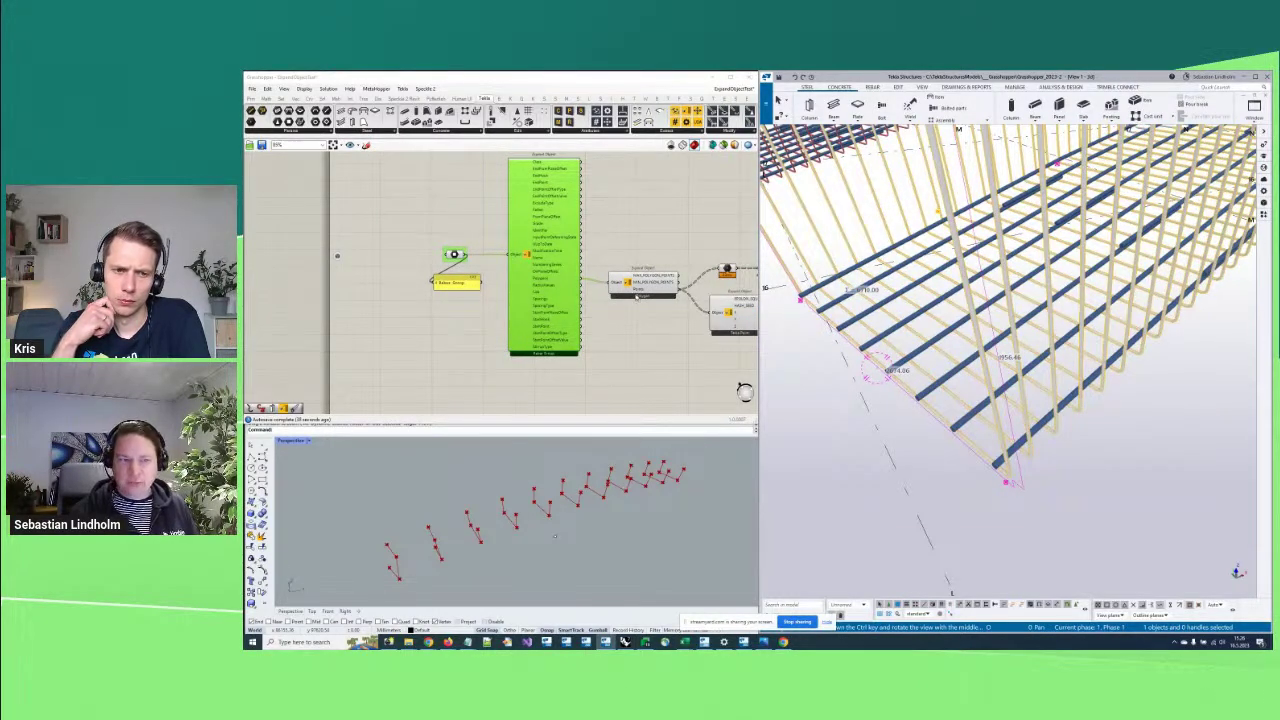
pyautogui.moveTo(630, 315); pyautogui.dragTo(628, 284, button='right')
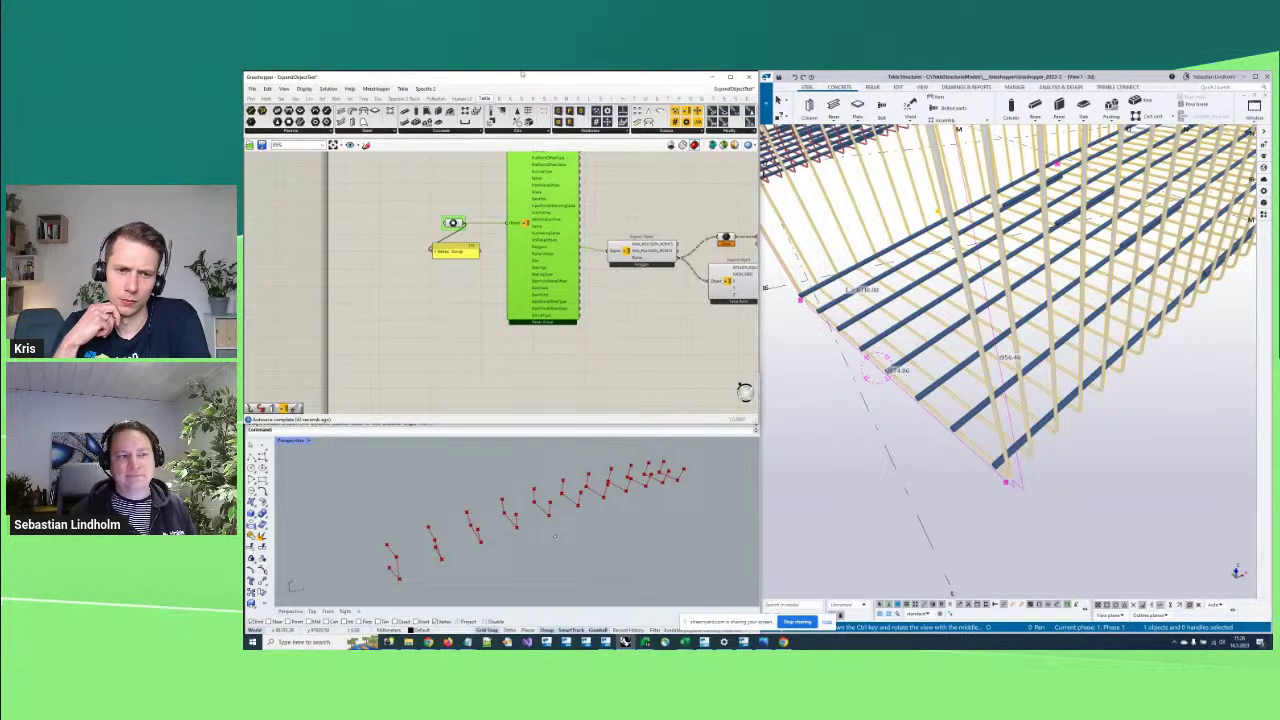
# Move the rebar group's parameter and its panel farther away from the Expand Object component
pyautogui.scroll(2, 528, 340)
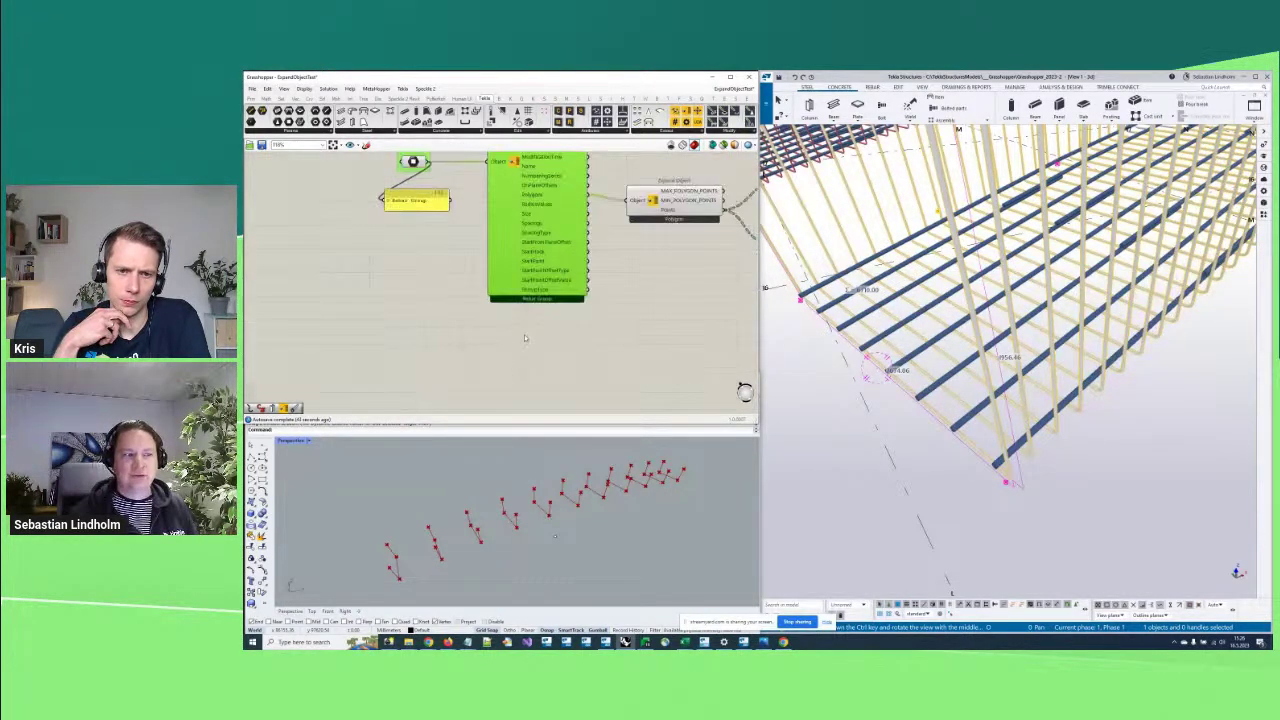
pyautogui.moveTo(468, 259); pyautogui.dragTo(390, 156)
pyautogui.moveTo(420, 240); pyautogui.dragTo(357, 273)
# Add a C# Script component below the rebar group's Expand Object component
pyautogui.moveTo(577, 374)
pyautogui.mouseDown(button='right')
pyautogui.moveTo(567, 346)
pyautogui.moveTo(578, 340)
pyautogui.moveTo(601, 377)
pyautogui.mouseUp(button='right')
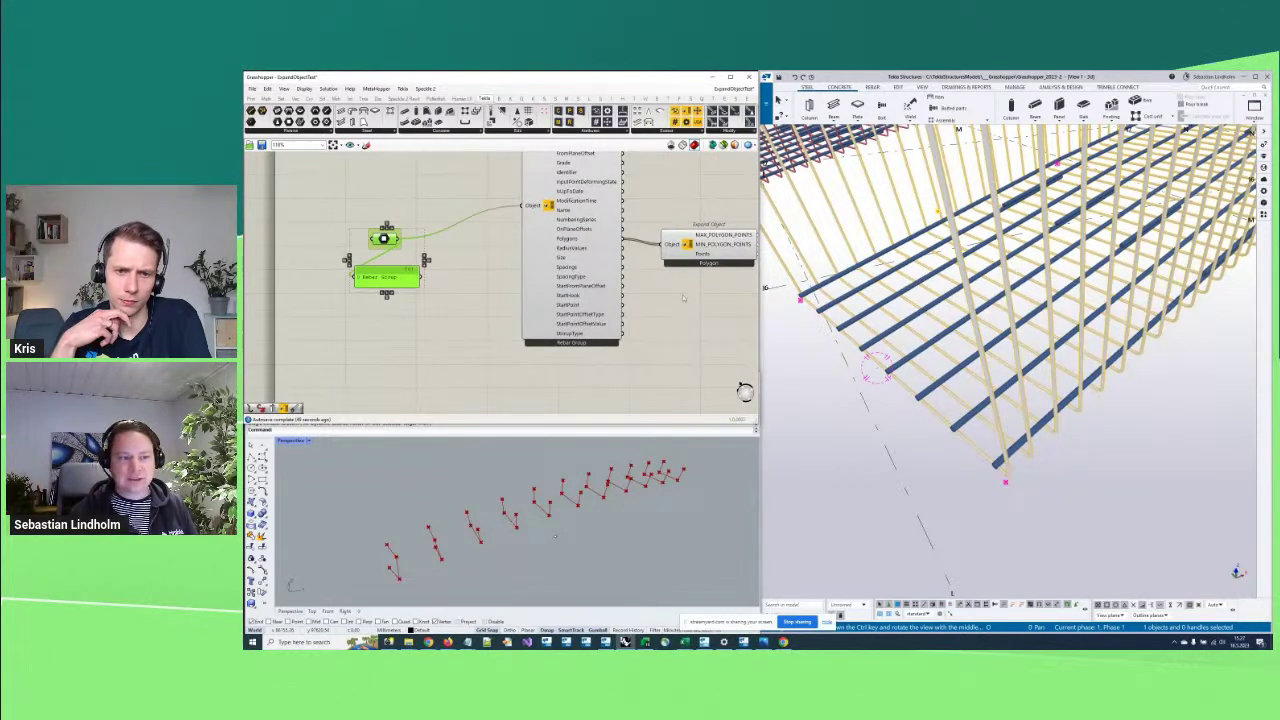
pyautogui.moveTo(585, 373); pyautogui.dragTo(599, 349, button='right')
pyautogui.doubleClick(566, 355)
pyautogui.write('c')
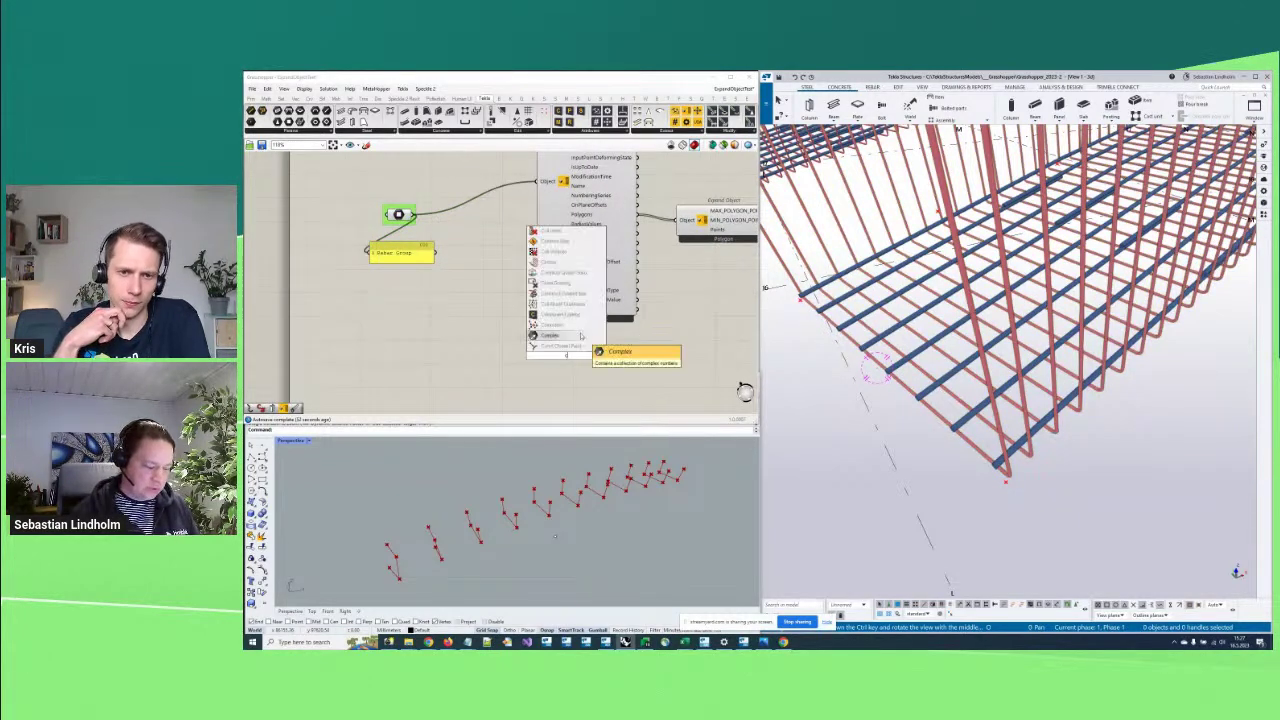
pyautogui.write('#')
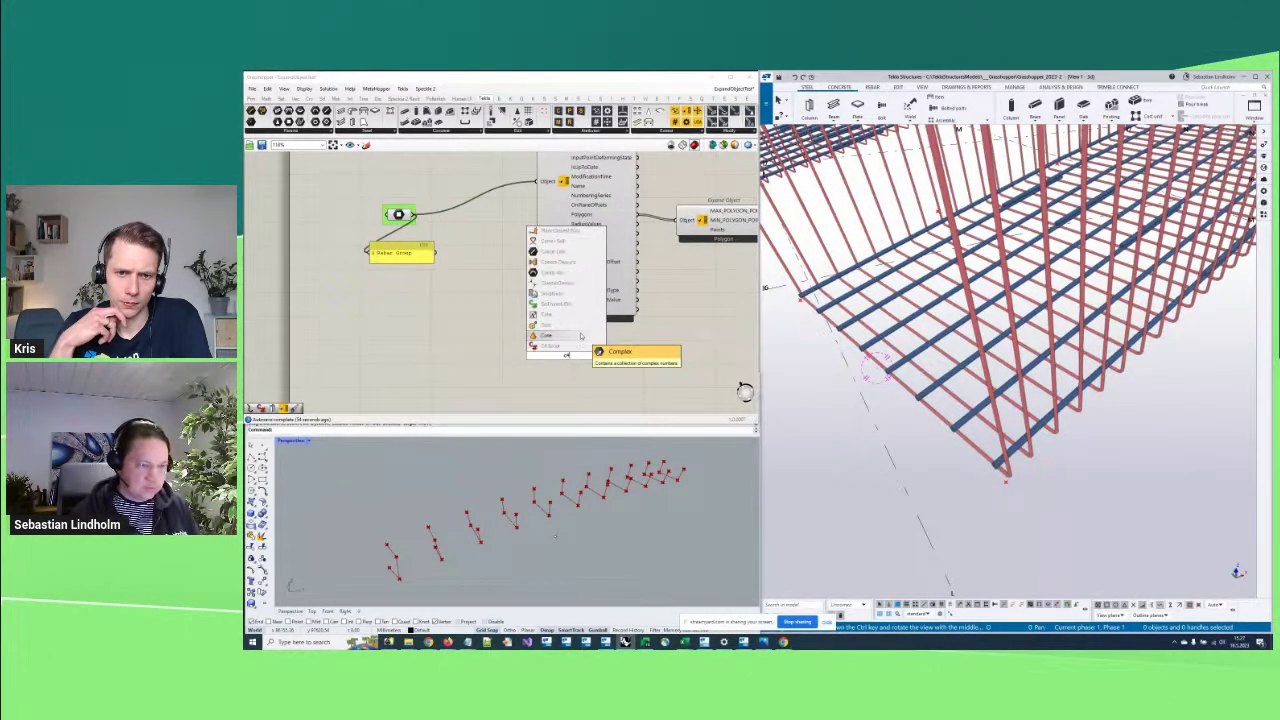
pyautogui.click(580, 336)
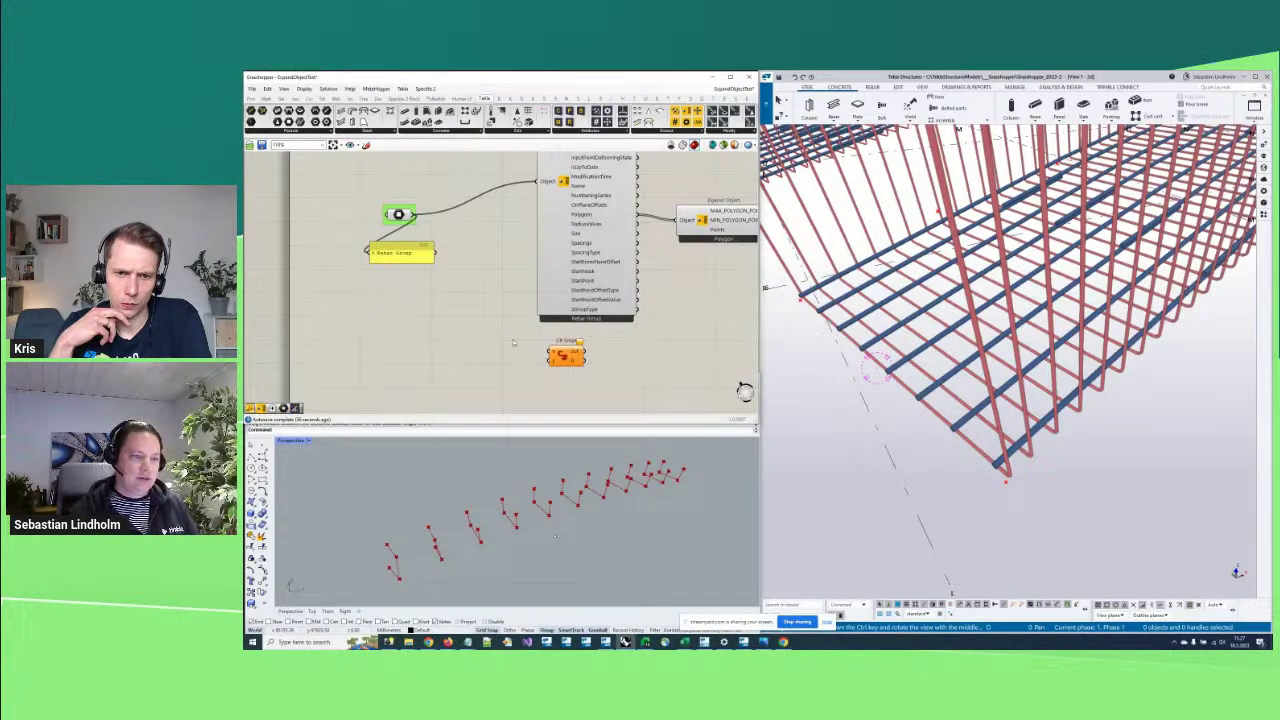
# Remove the C# Script's y input, rename its x input to Rebar and its A output to Shapes
pyautogui.scroll(5, 560, 345)
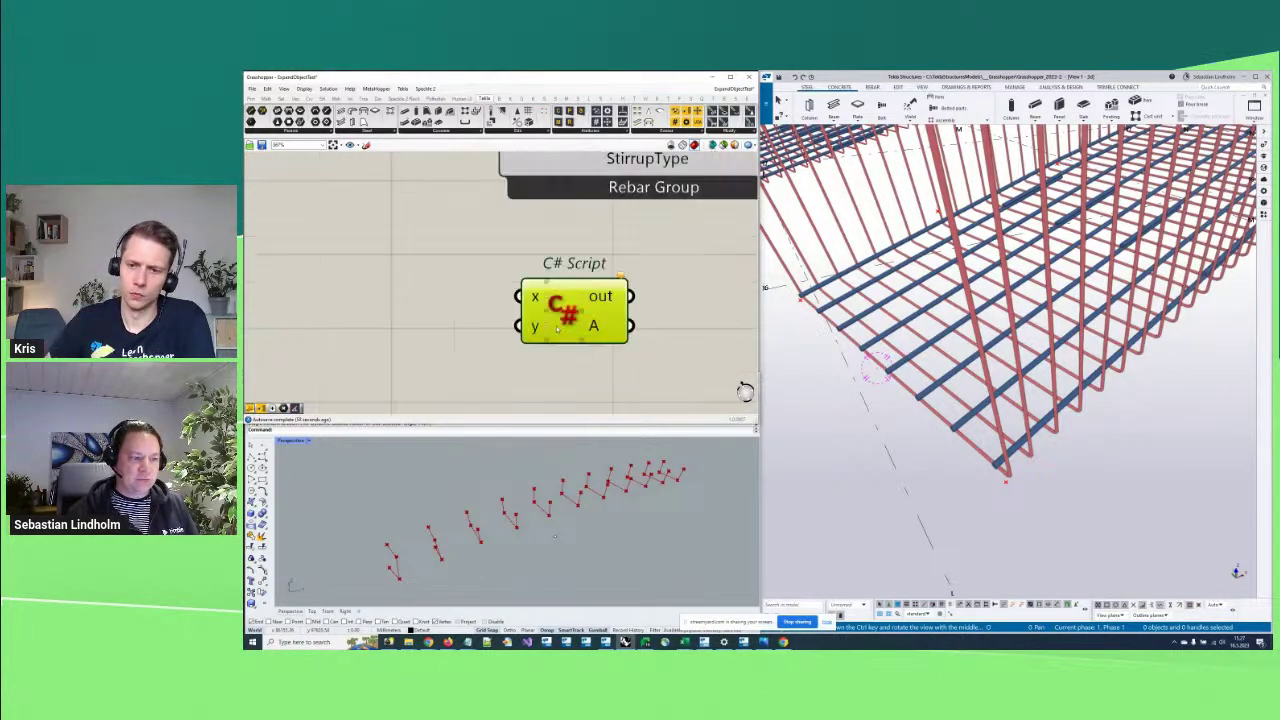
pyautogui.scroll(2, 557, 330)
pyautogui.rightClick(529, 300)
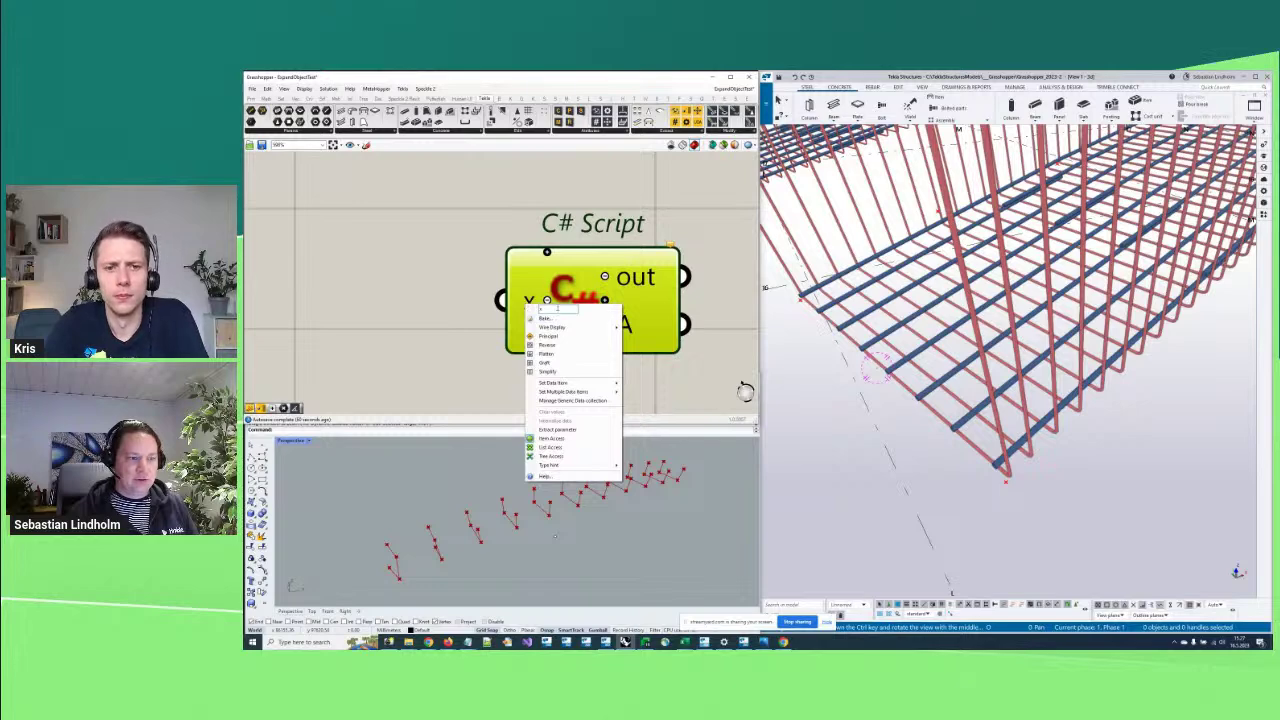
pyautogui.write('Rebar')
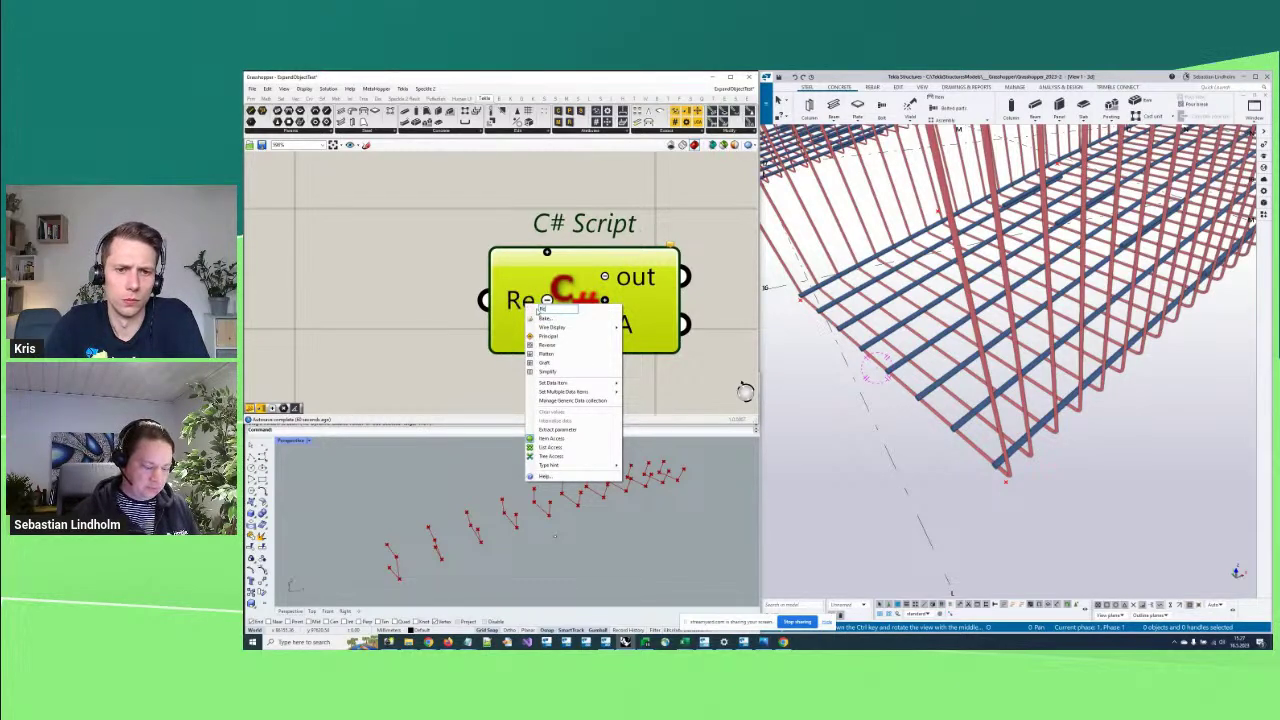
pyautogui.press('Return')
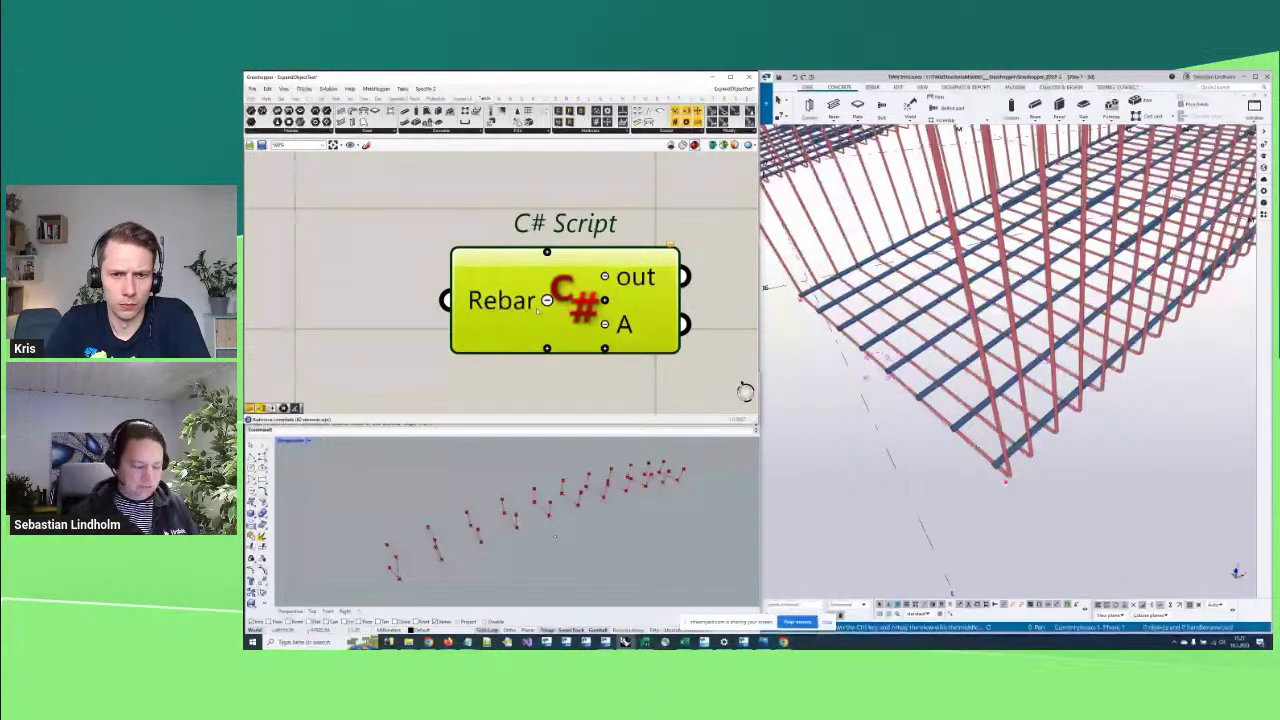
pyautogui.rightClick(624, 324)
pyautogui.write('Shapes')
pyautogui.press('Return')
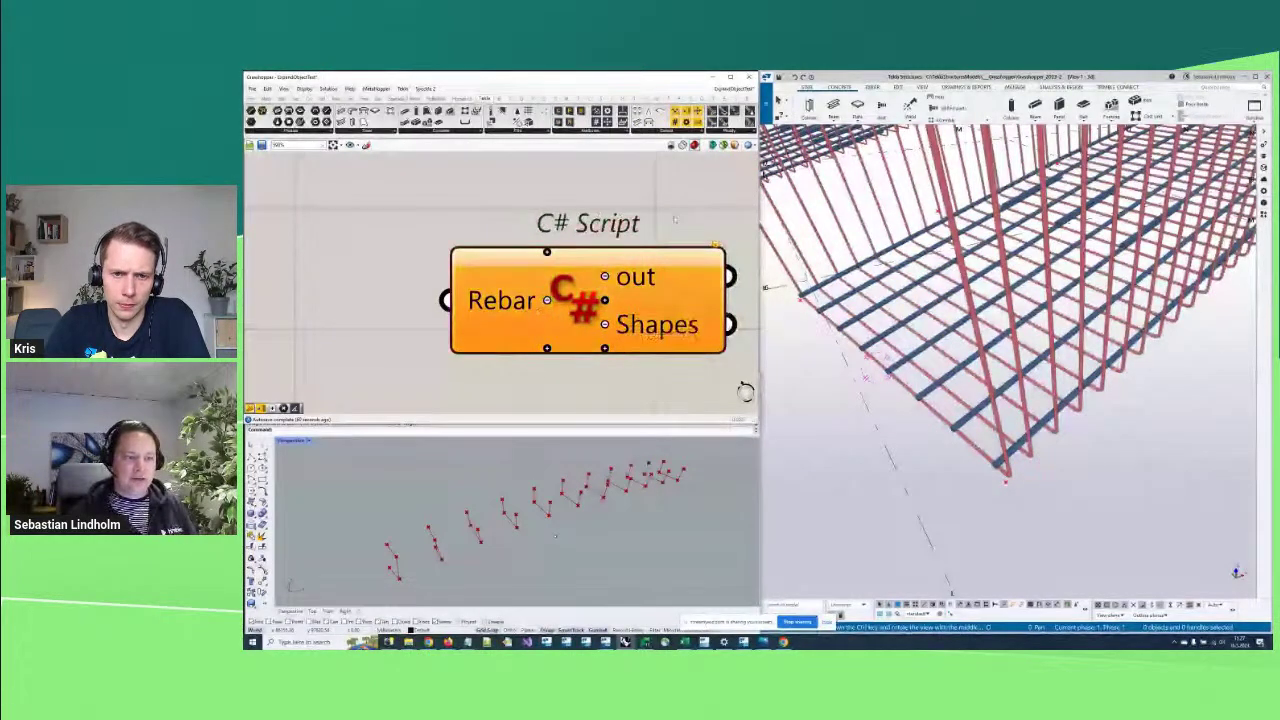
# Adjust the C# Script component's position and connect the rebar group's parameter to its Rebar input
pyautogui.moveTo(674, 219); pyautogui.dragTo(600, 268, button='right')
pyautogui.scroll(3, 515, 318)
pyautogui.scroll(-5, 515, 318)
pyautogui.click(515, 318)
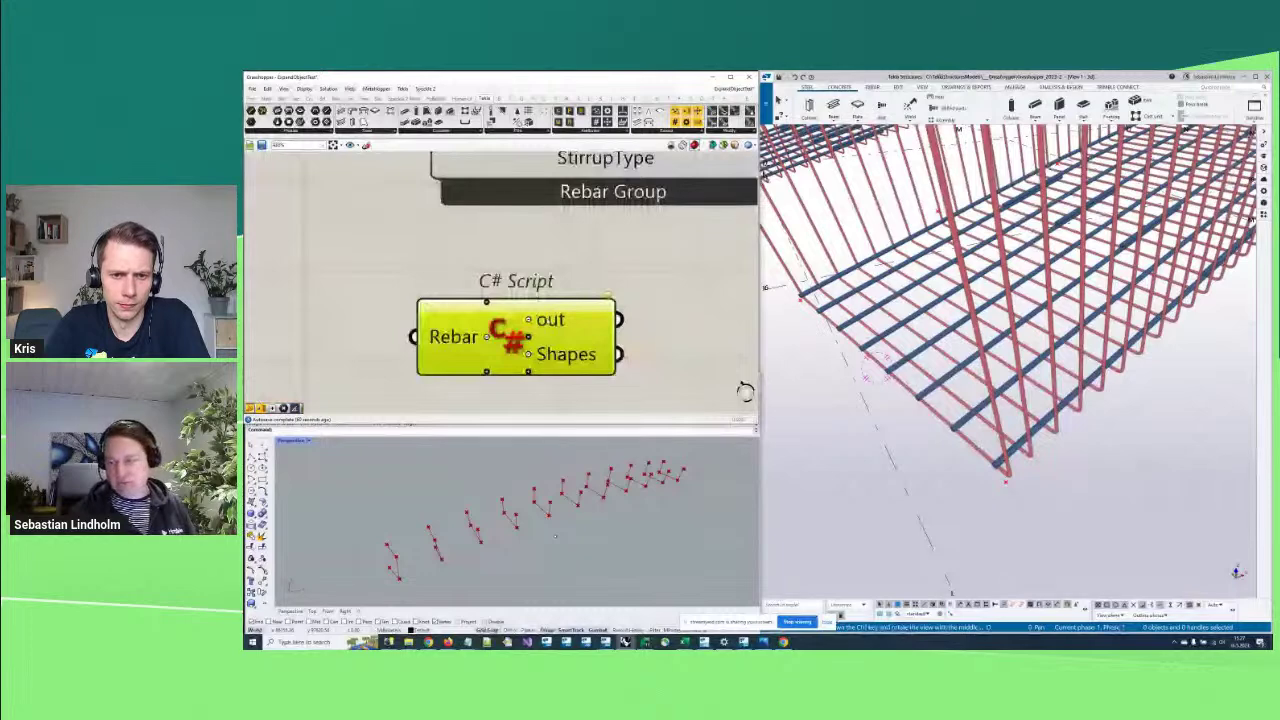
pyautogui.moveTo(555, 322); pyautogui.dragTo(588, 322, button='right')
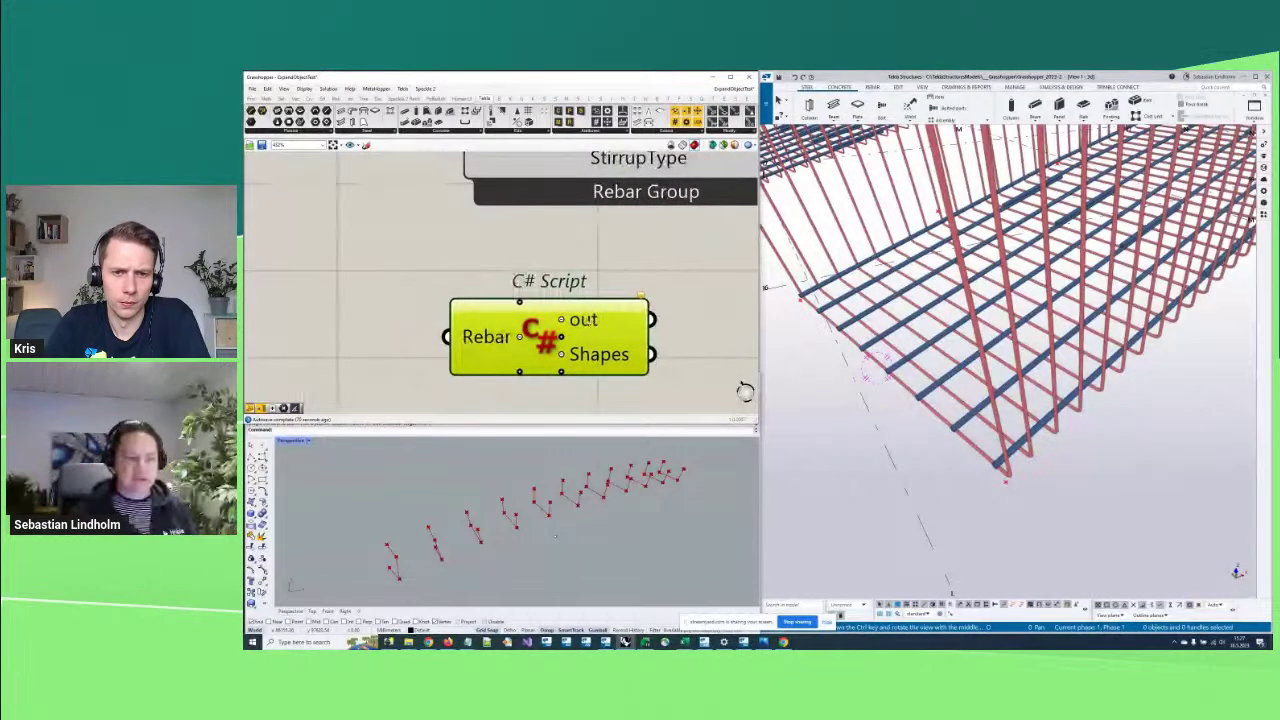
pyautogui.moveTo(587, 321); pyautogui.dragTo(594, 314)
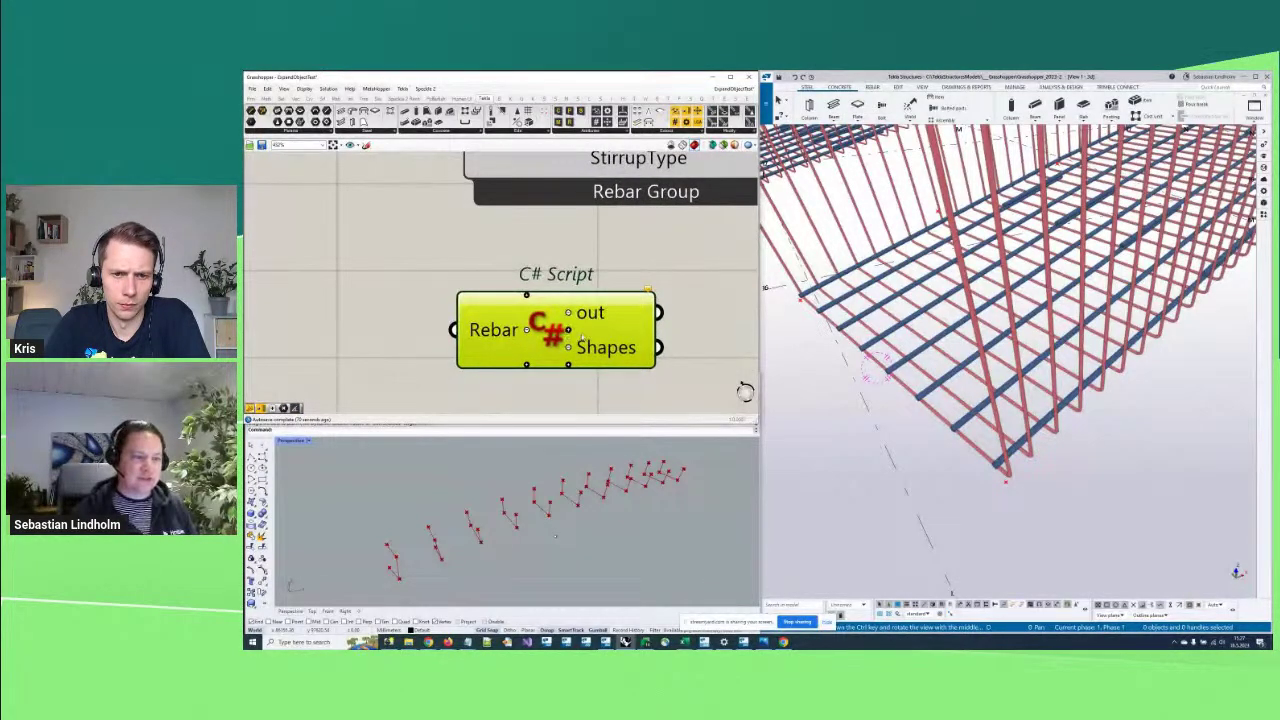
pyautogui.scroll(-5, 581, 338)
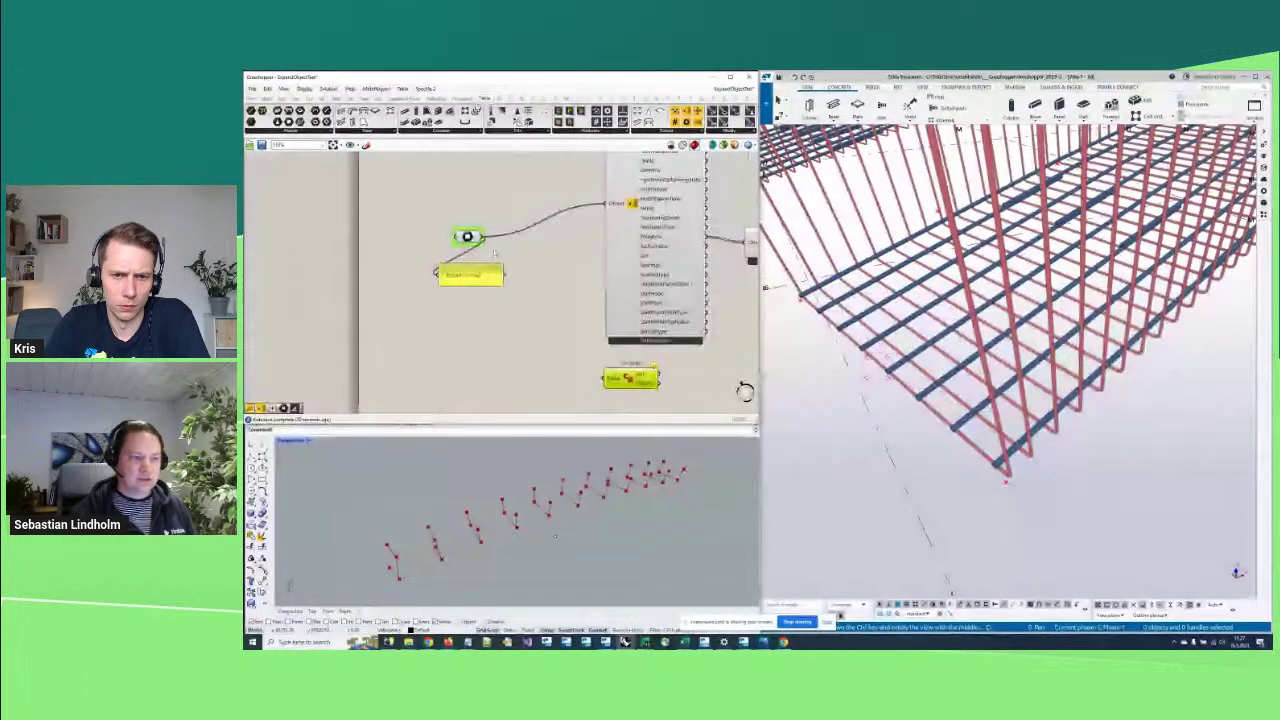
pyautogui.moveTo(493, 253); pyautogui.dragTo(606, 377)
pyautogui.scroll(4, 626, 377)
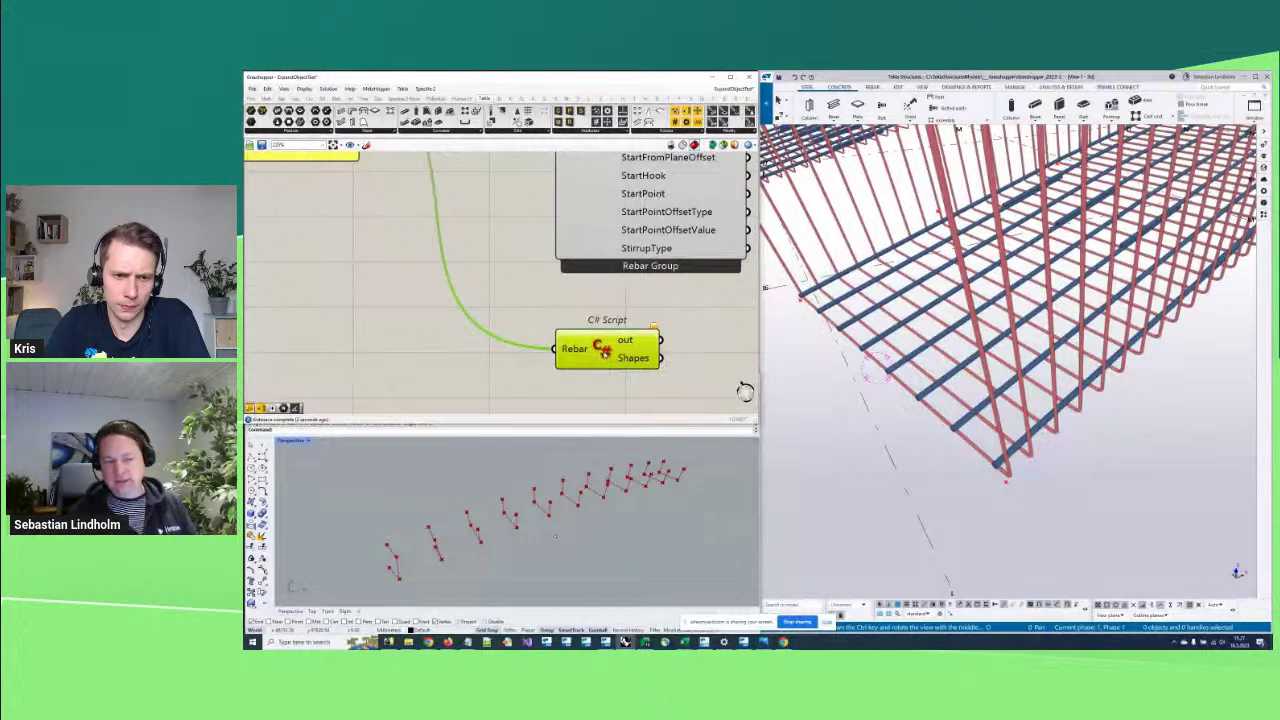
# Add Tekla.Structures.dll and Tekla.Structures.Model.dll from the Tekla Structures 2023.0 bin folder to the C# Script's referenced assemblies
pyautogui.rightClick(604, 349)
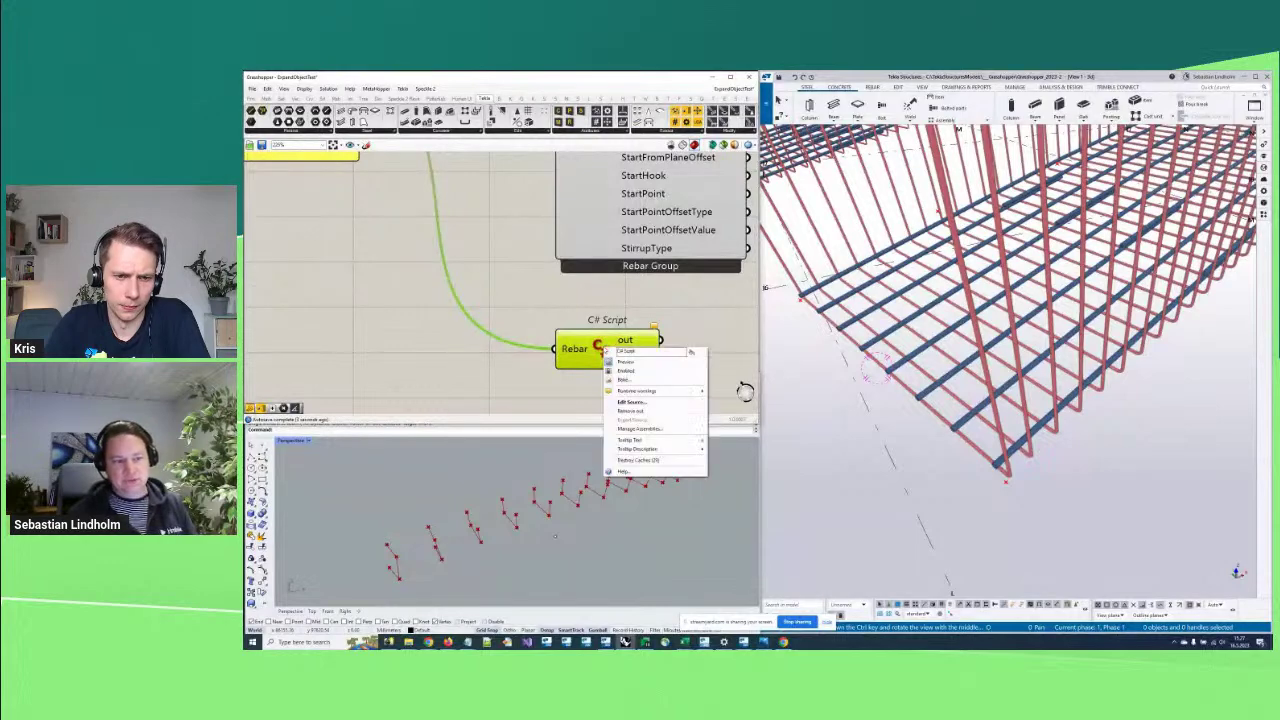
pyautogui.click(640, 428)
pyautogui.moveTo(652, 355); pyautogui.dragTo(649, 240)
pyautogui.click(630, 251)
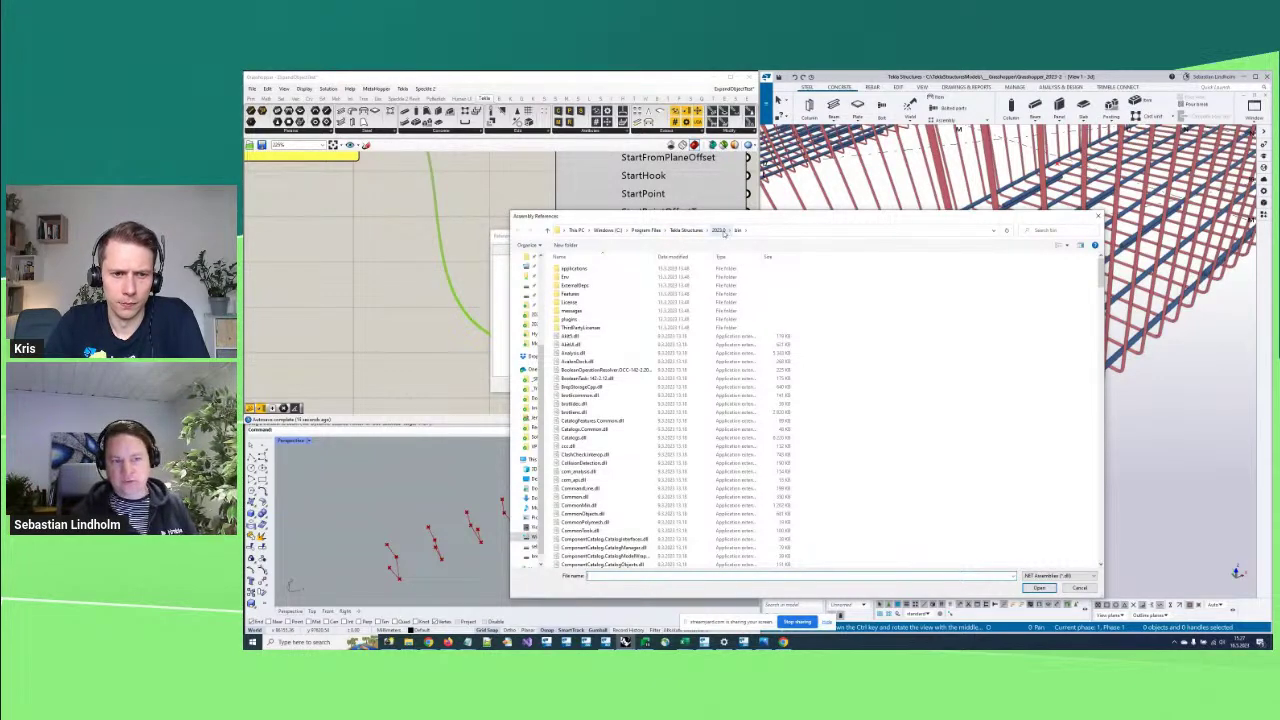
pyautogui.click(590, 421)
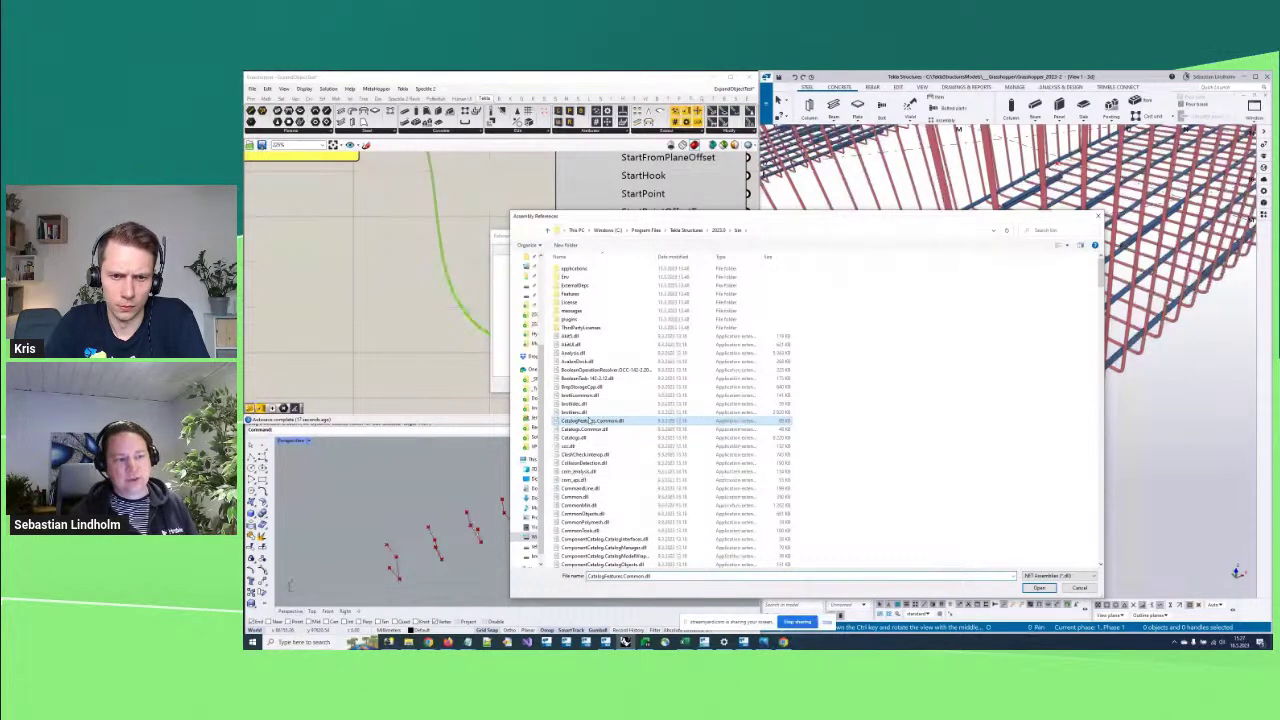
pyautogui.press('t')
pyautogui.click(616, 461)
pyautogui.scroll(-5, 618, 477)
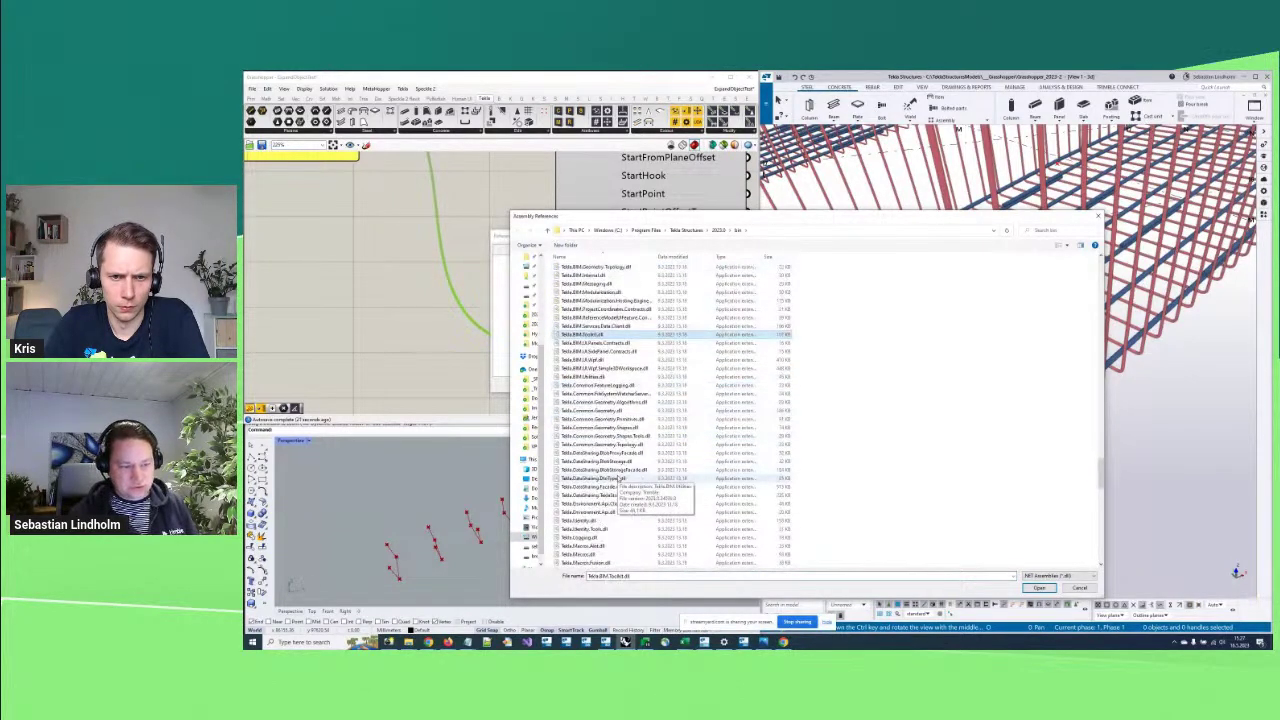
pyautogui.scroll(-6, 619, 478)
pyautogui.click(614, 546)
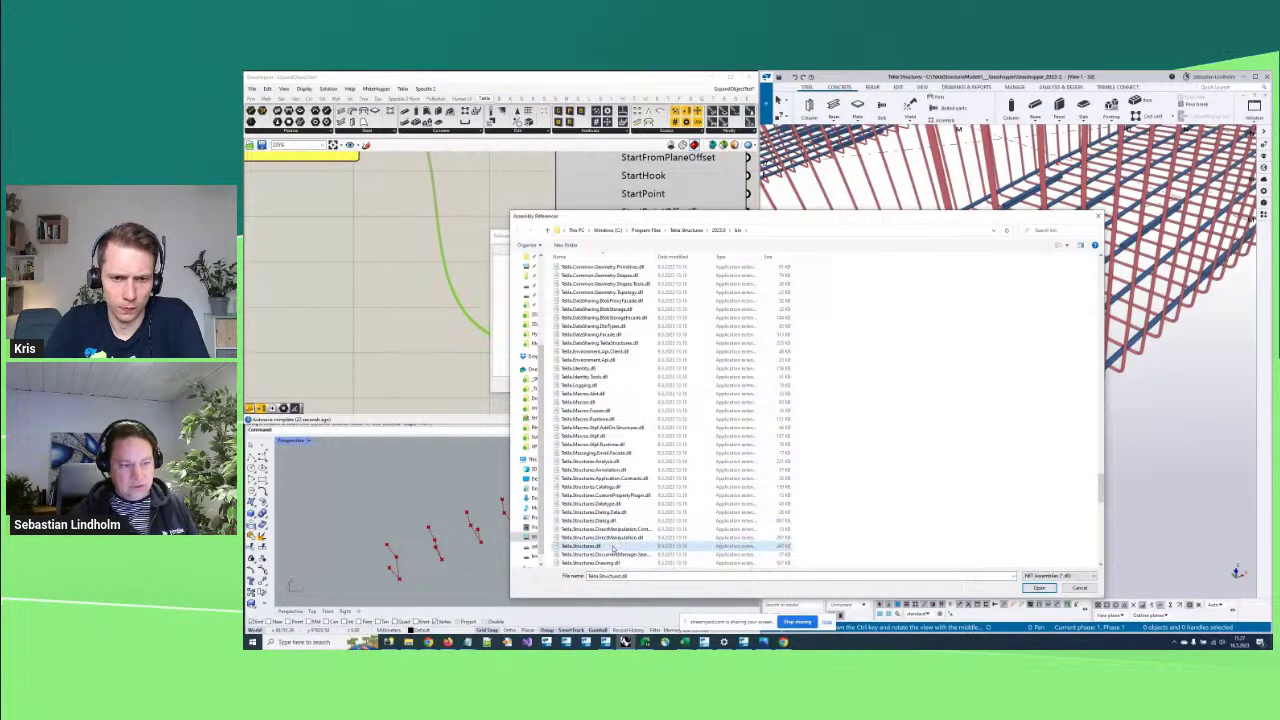
pyautogui.scroll(-8, 616, 480)
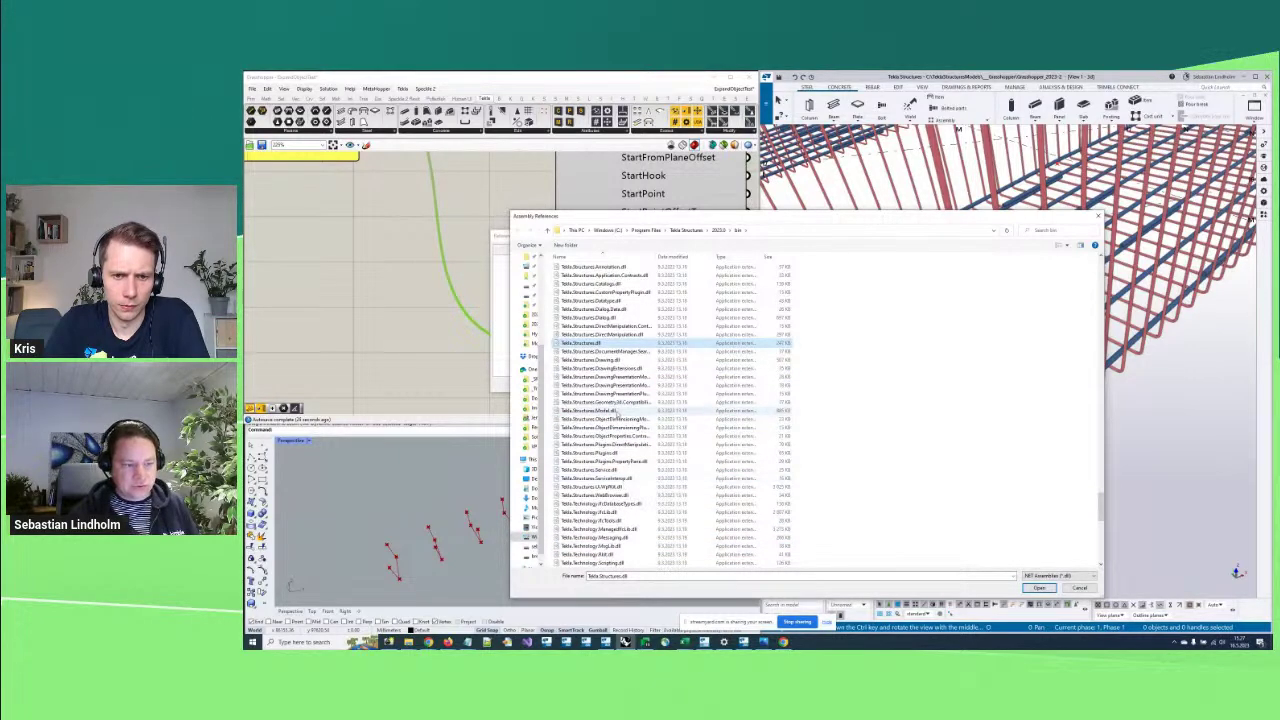
pyautogui.keyDown('ctrl'); pyautogui.click(616, 411); pyautogui.keyUp('ctrl')
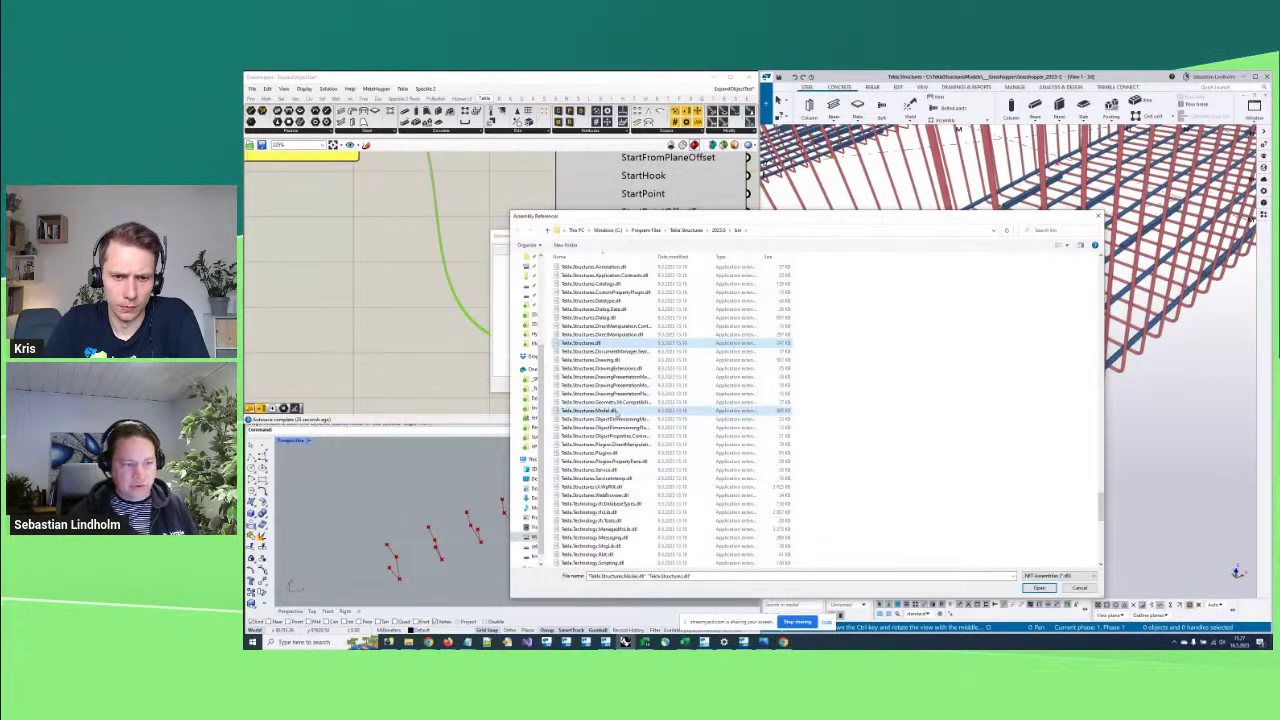
pyautogui.click(1040, 588)
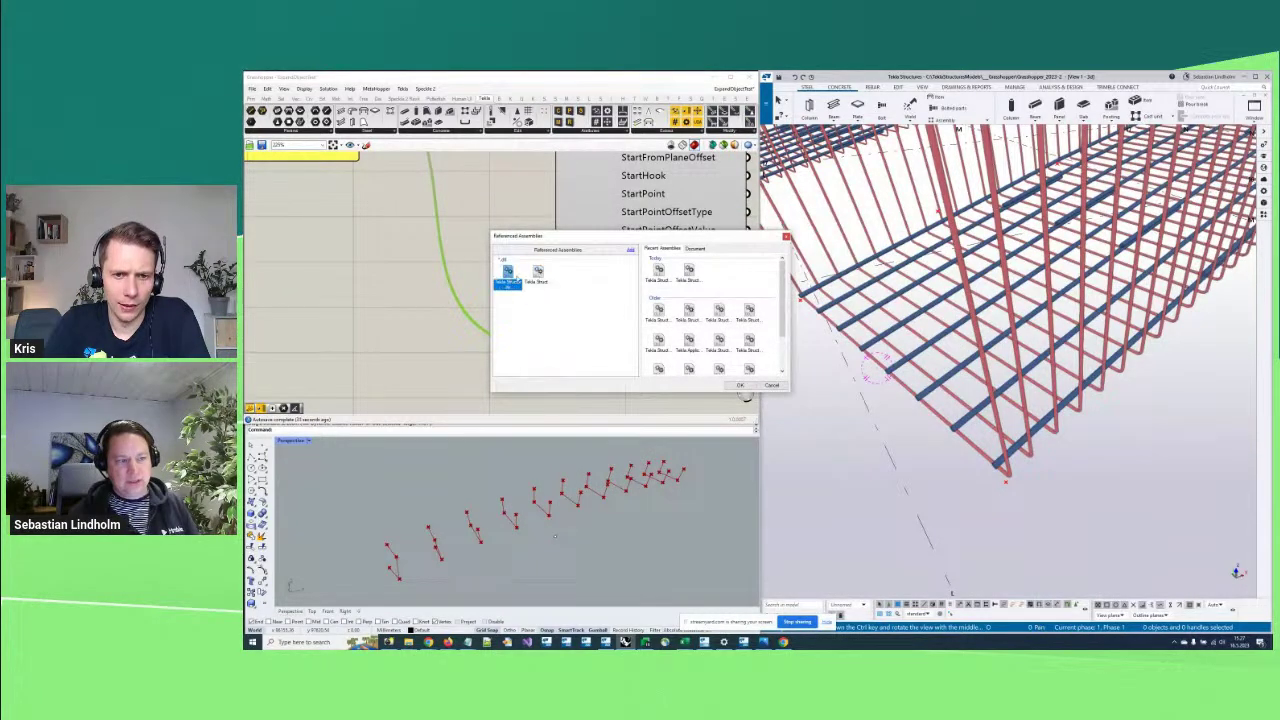
# Review the two Tekla assemblies referenced by the C# Script component and confirm the reference list
pyautogui.click(741, 387)
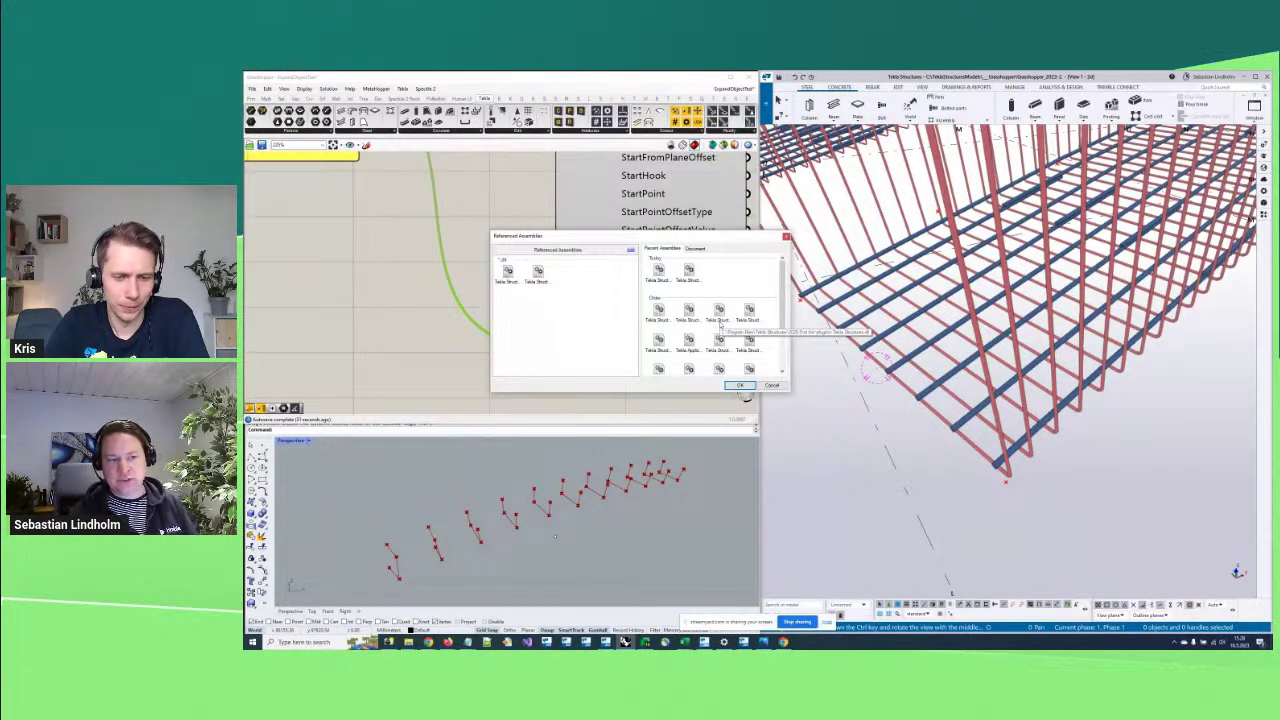
pyautogui.moveTo(586, 266); pyautogui.dragTo(497, 307)
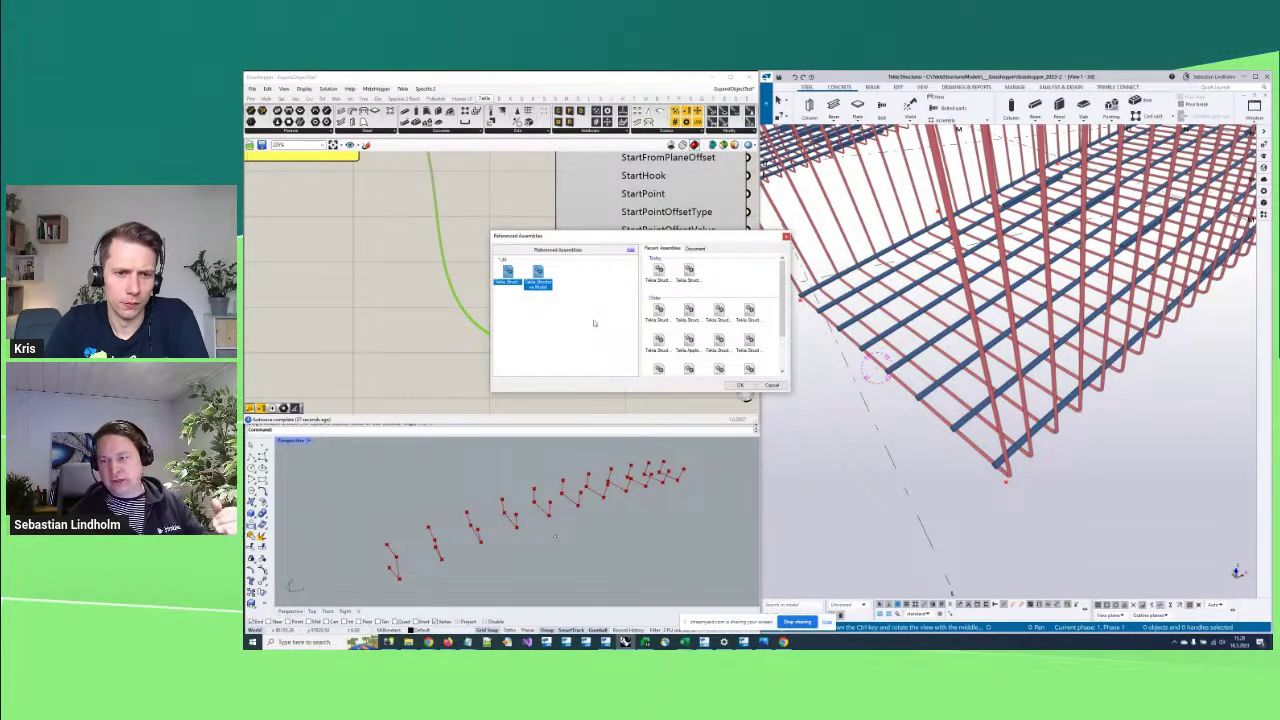
pyautogui.moveTo(601, 321); pyautogui.dragTo(701, 344)
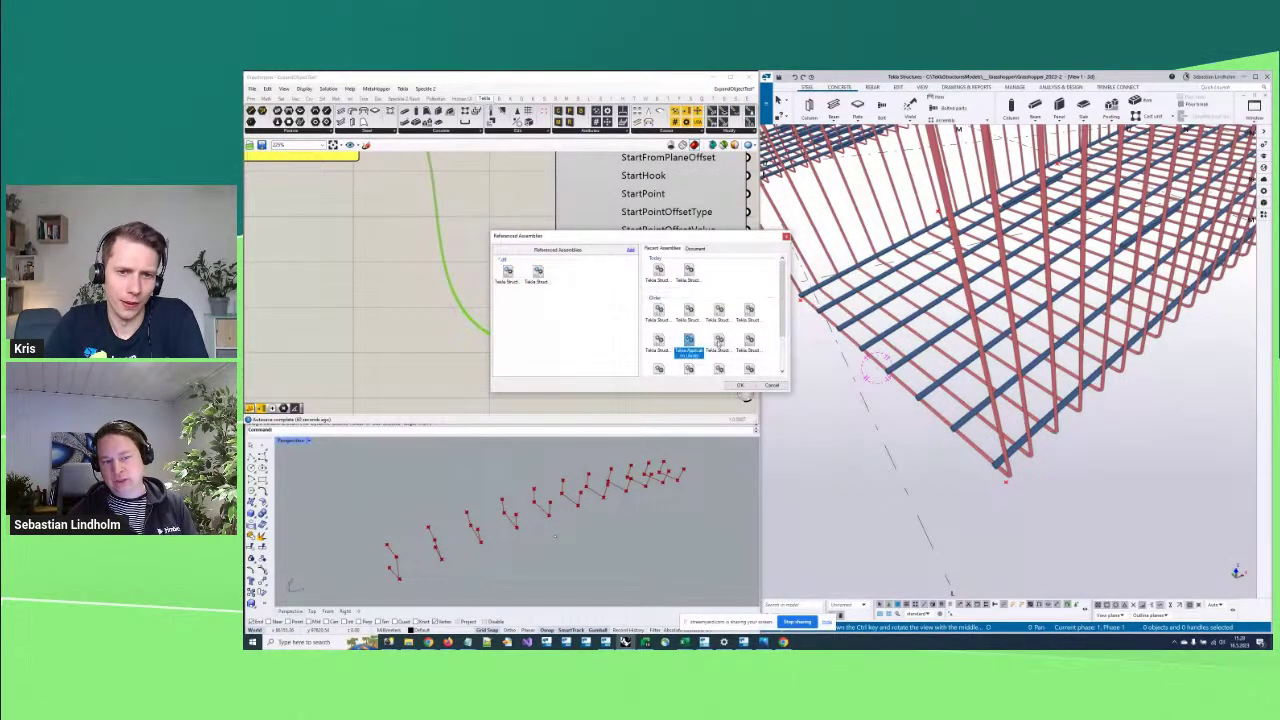
pyautogui.click(630, 250)
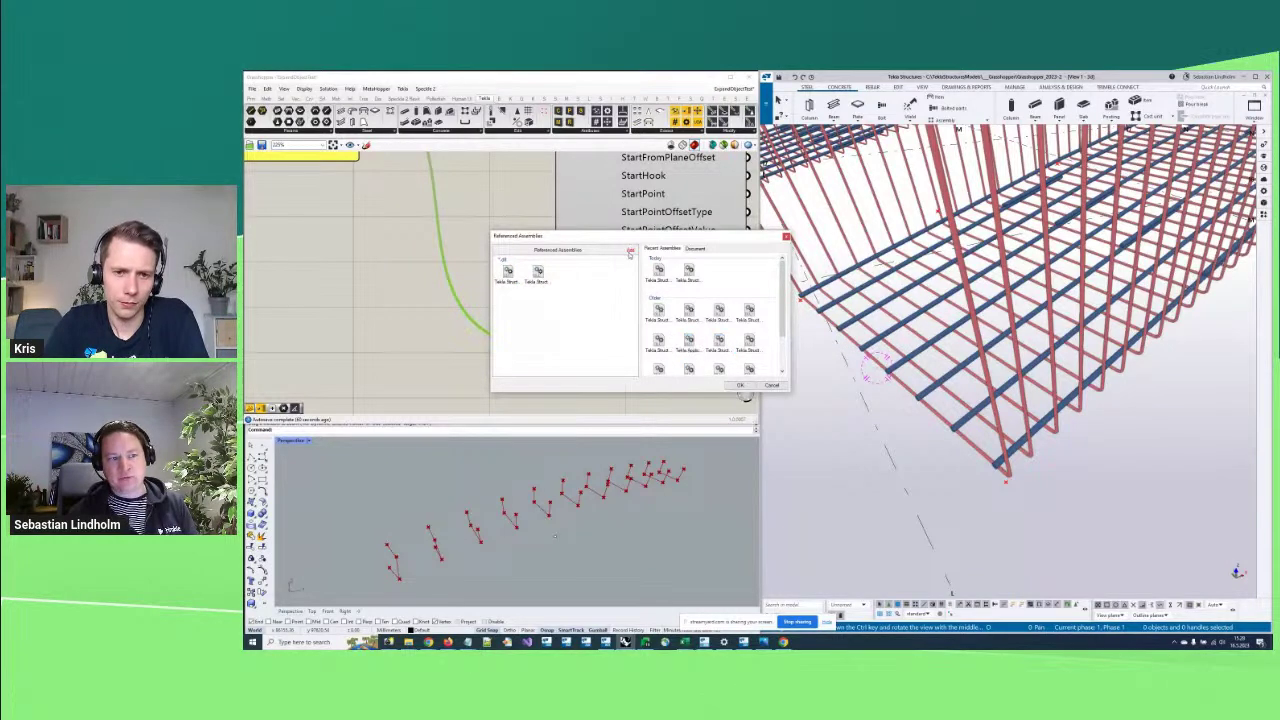
pyautogui.click(1098, 216)
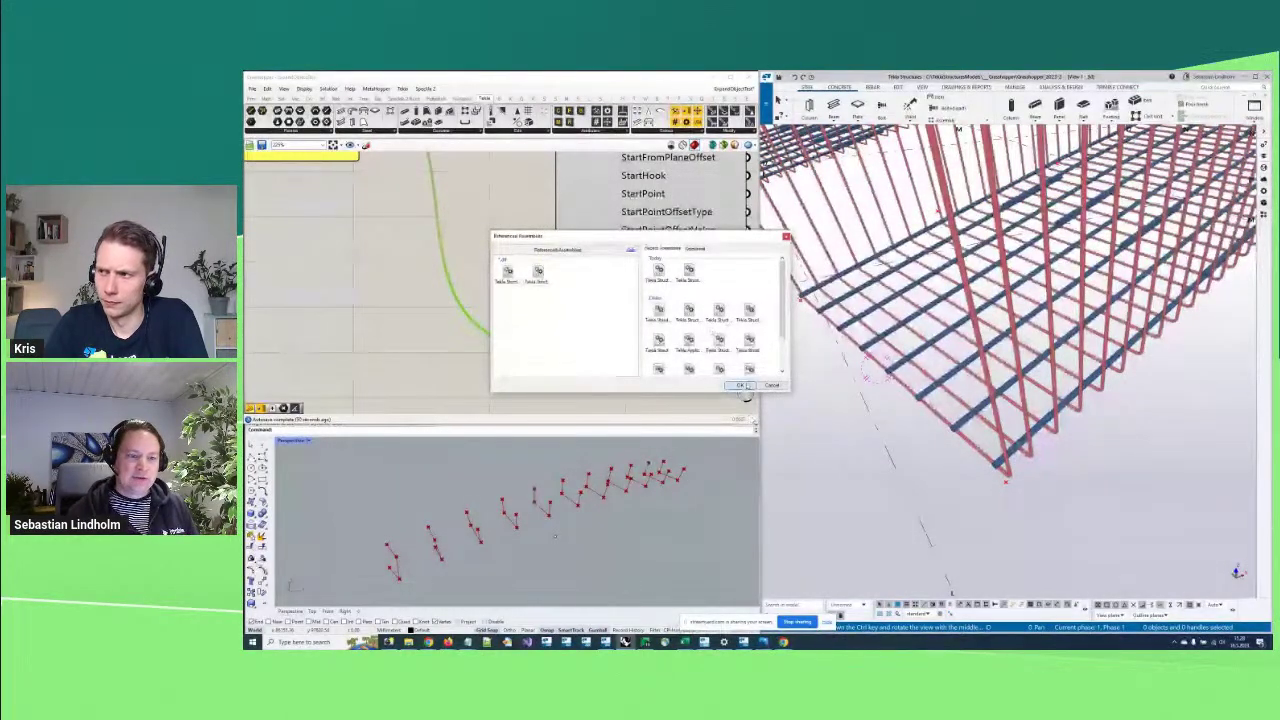
pyautogui.click(740, 385)
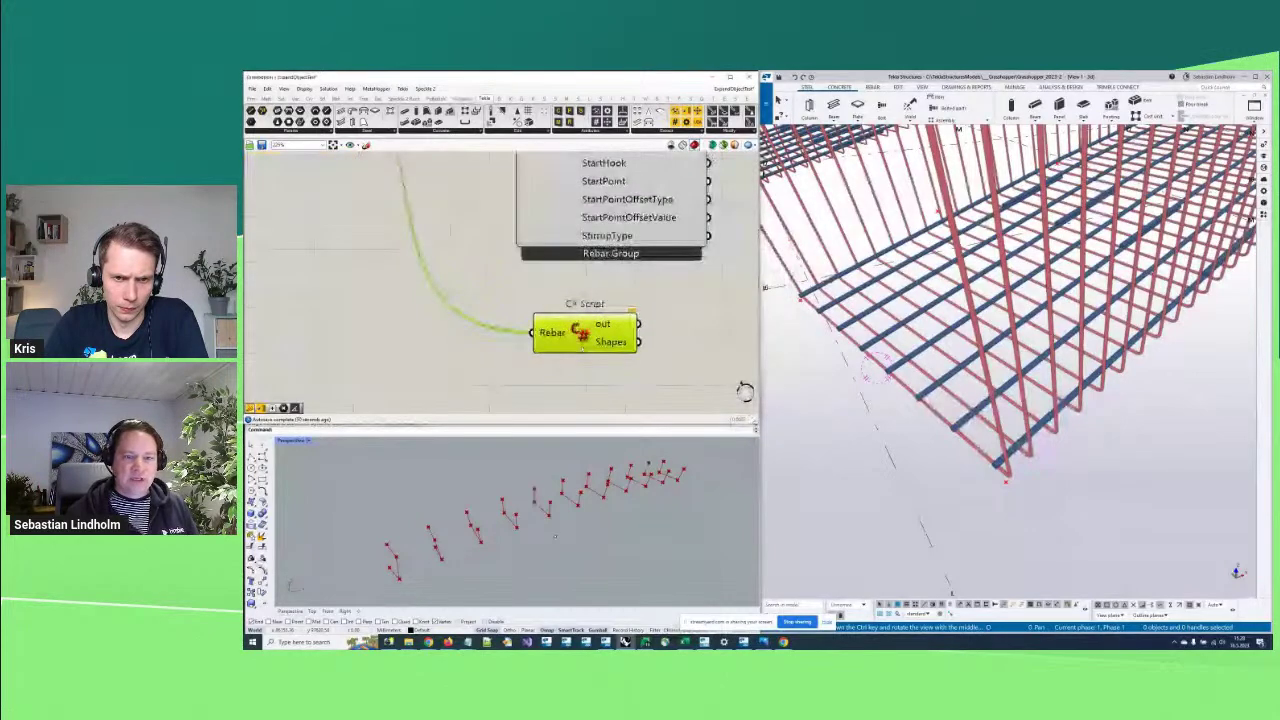
# Open the C# Script's code for editing and start RunScript with an indented line reading var bar = Rebar
pyautogui.scroll(1, 582, 349)
pyautogui.click(805, 391)
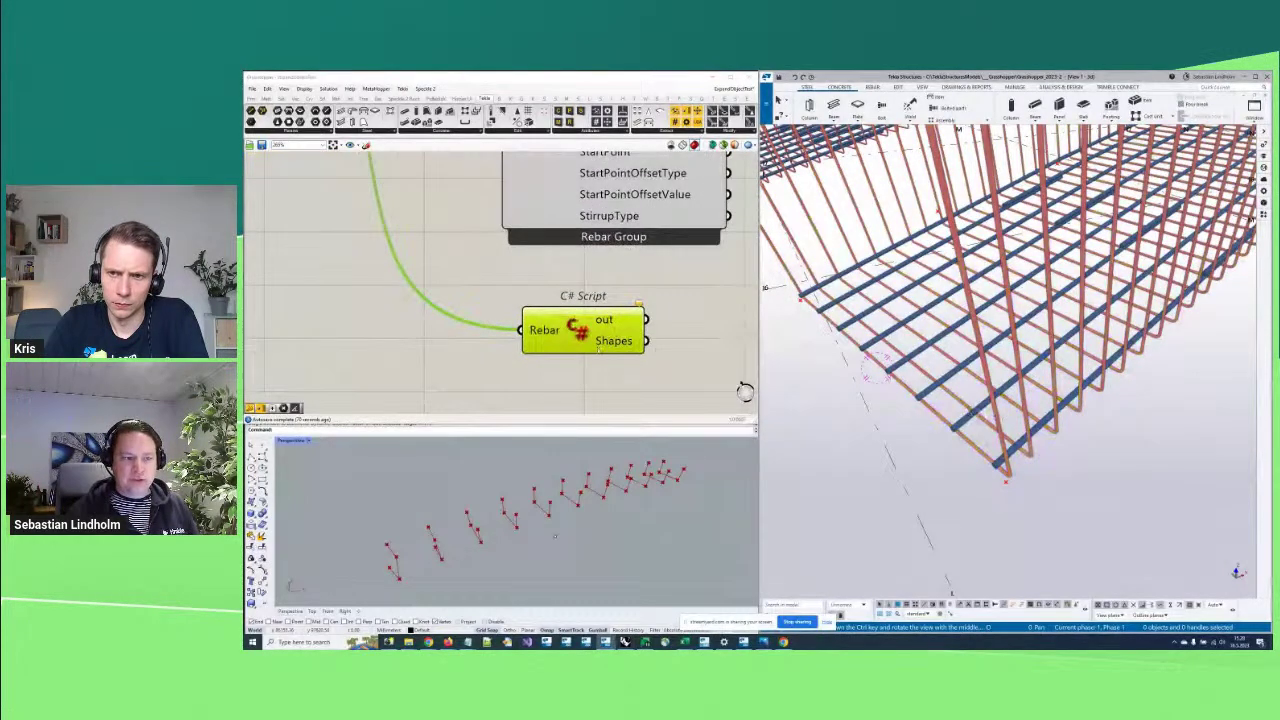
pyautogui.scroll(2, 598, 349)
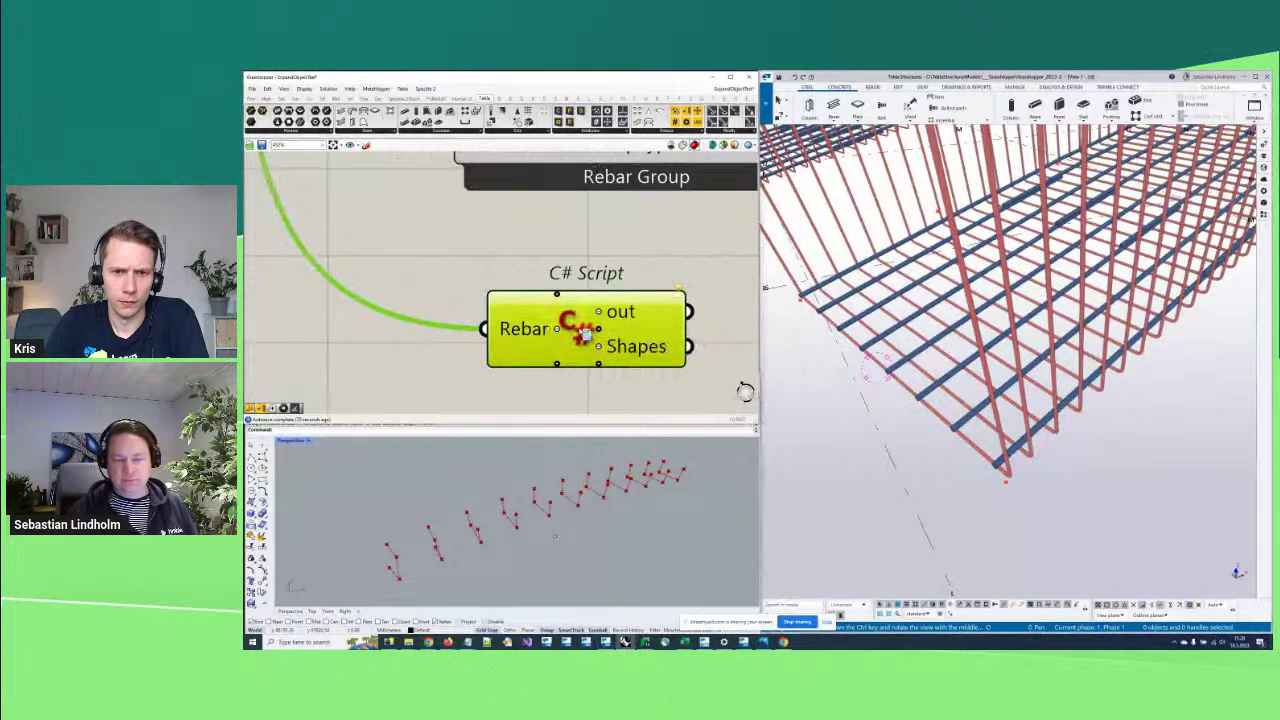
pyautogui.doubleClick(584, 334)
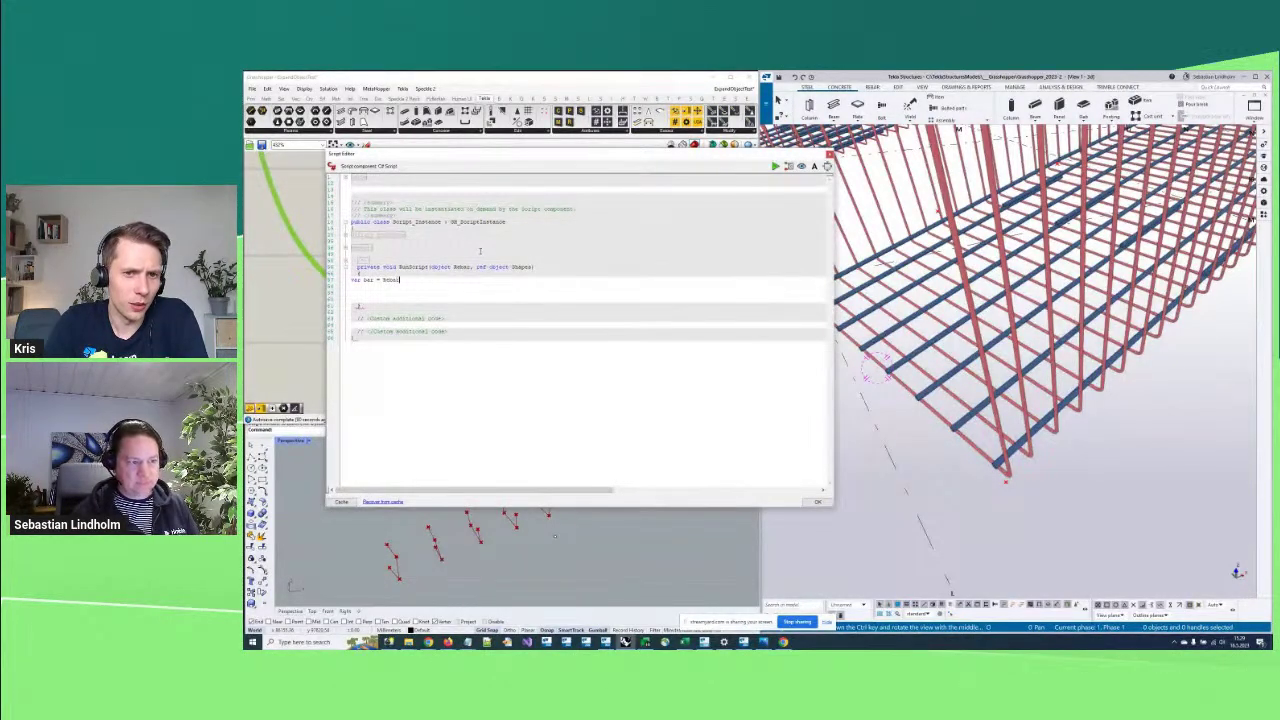
pyautogui.keyDown('ctrl'); pyautogui.scroll(5, 497, 240); pyautogui.keyUp('ctrl')
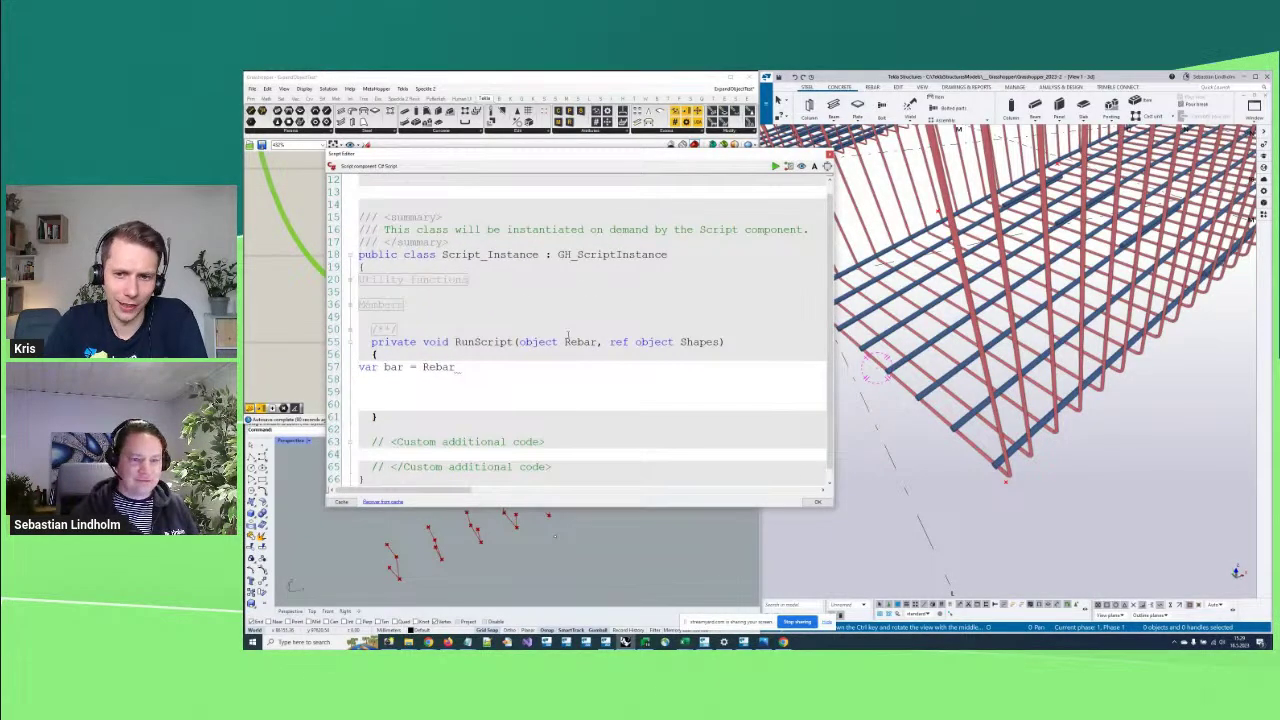
pyautogui.click(497, 368)
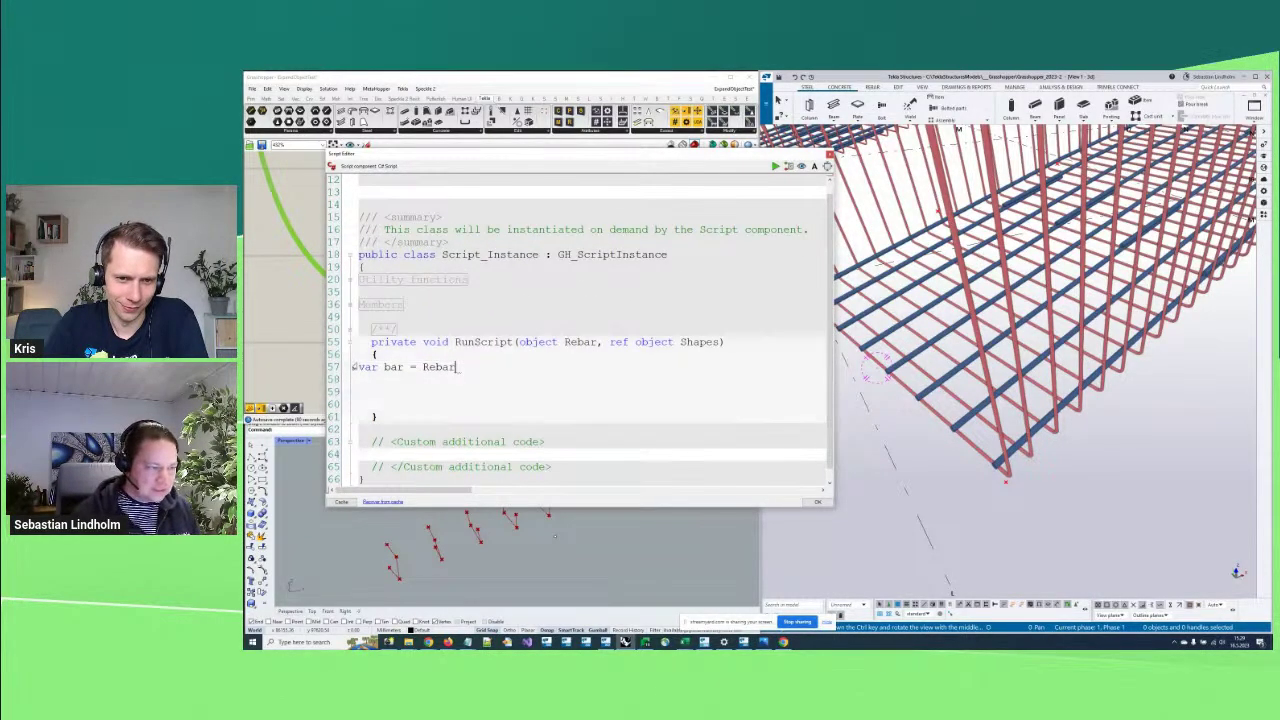
pyautogui.click(361, 367)
pyautogui.press('Tab')
pyautogui.click(504, 367)
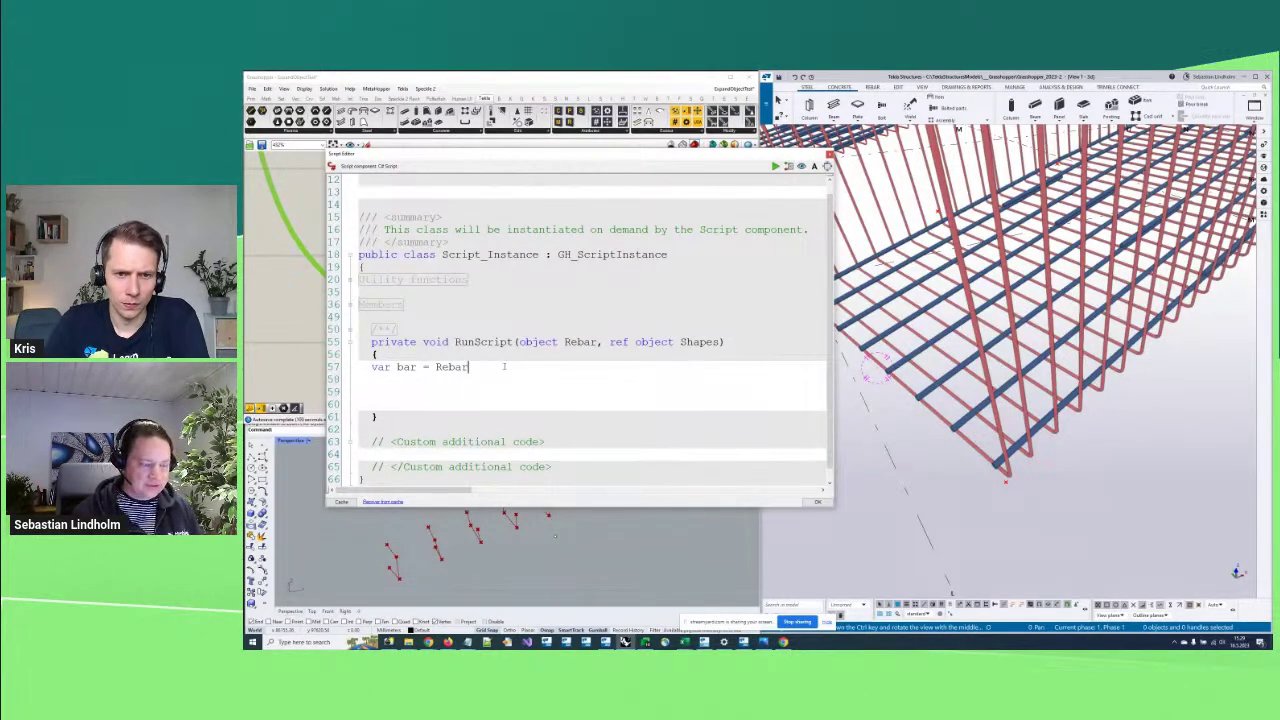
# Extend the bar declaration with an as cast into the Tekla.Structures.Model namespace
pyautogui.write('as Te')
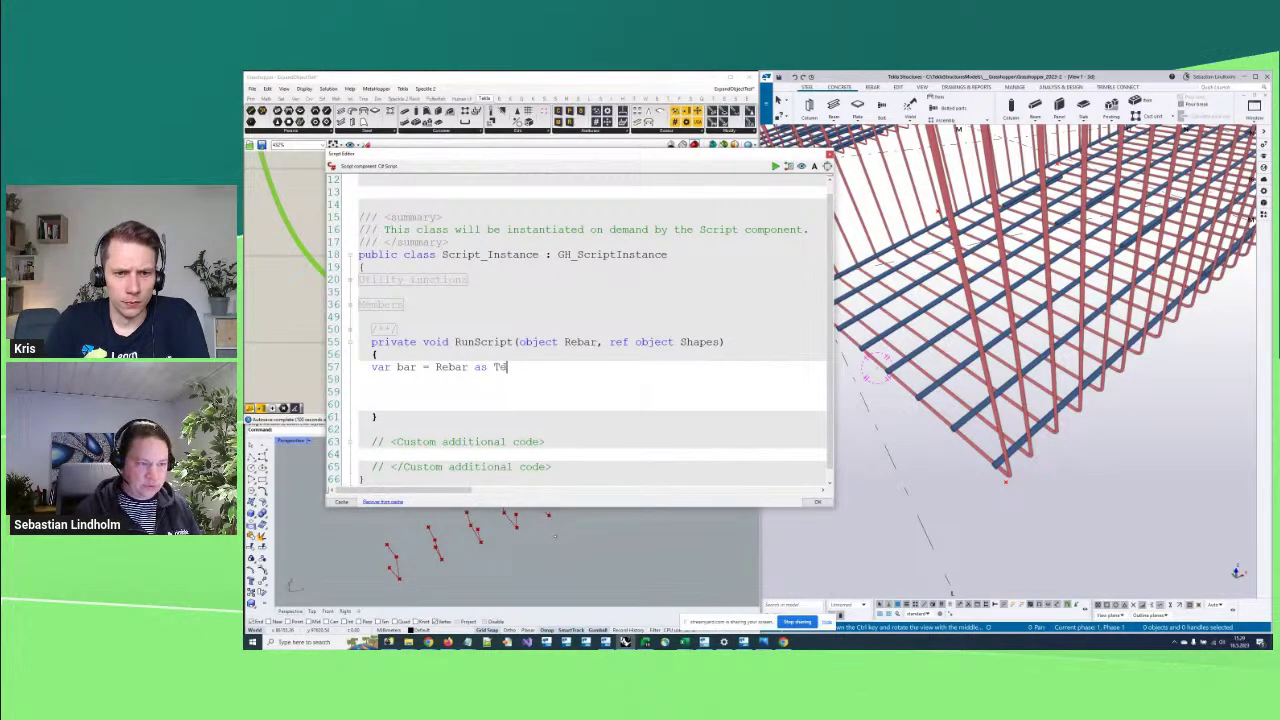
pyautogui.write('kla.')
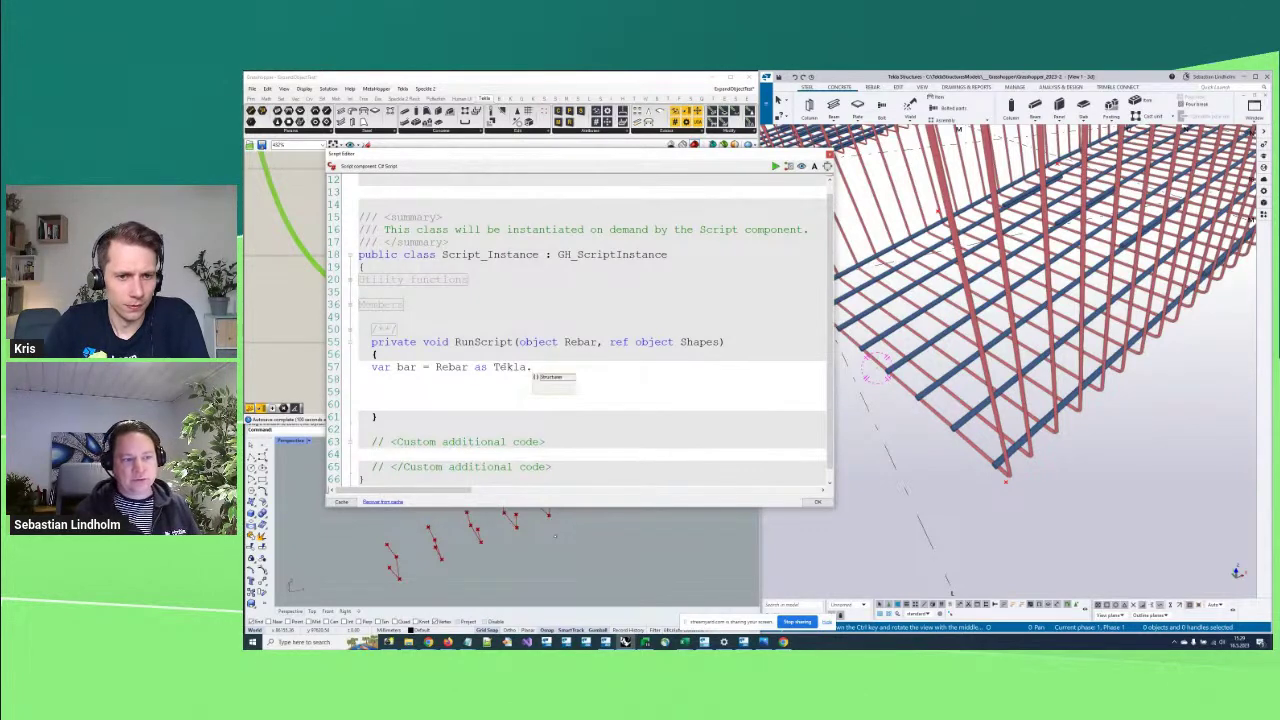
pyautogui.write('Structures')
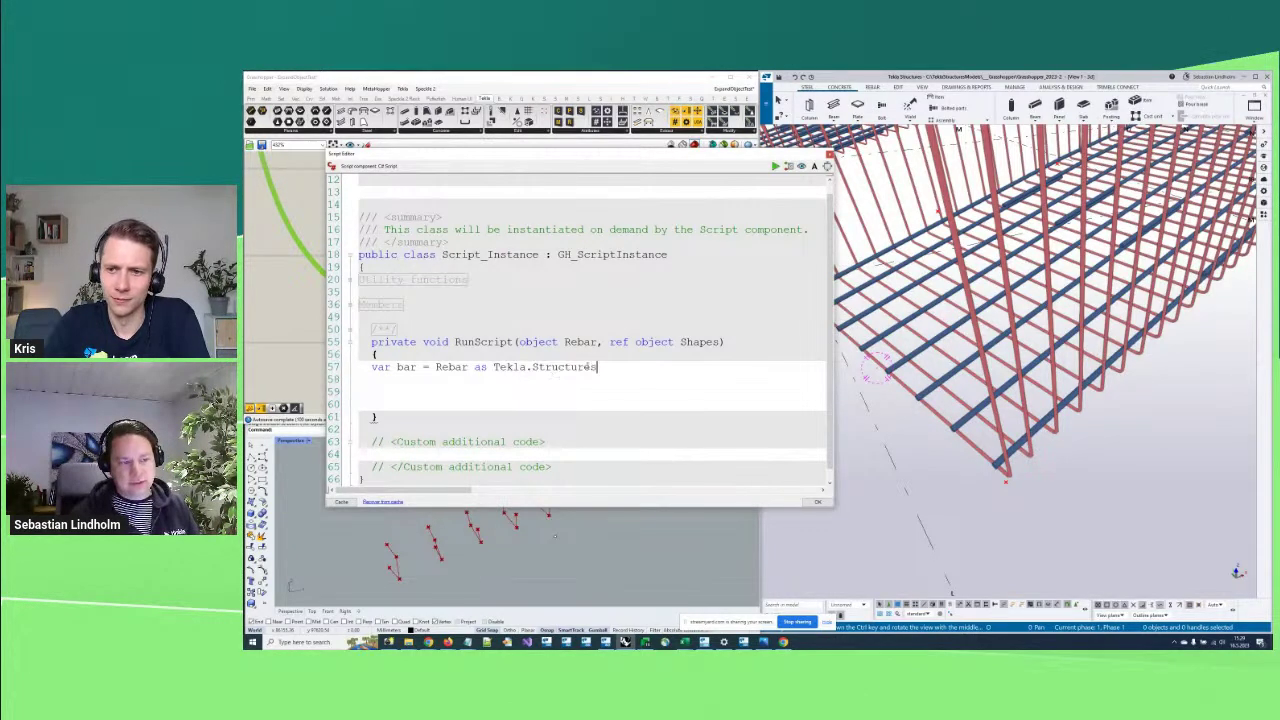
pyautogui.write('.')
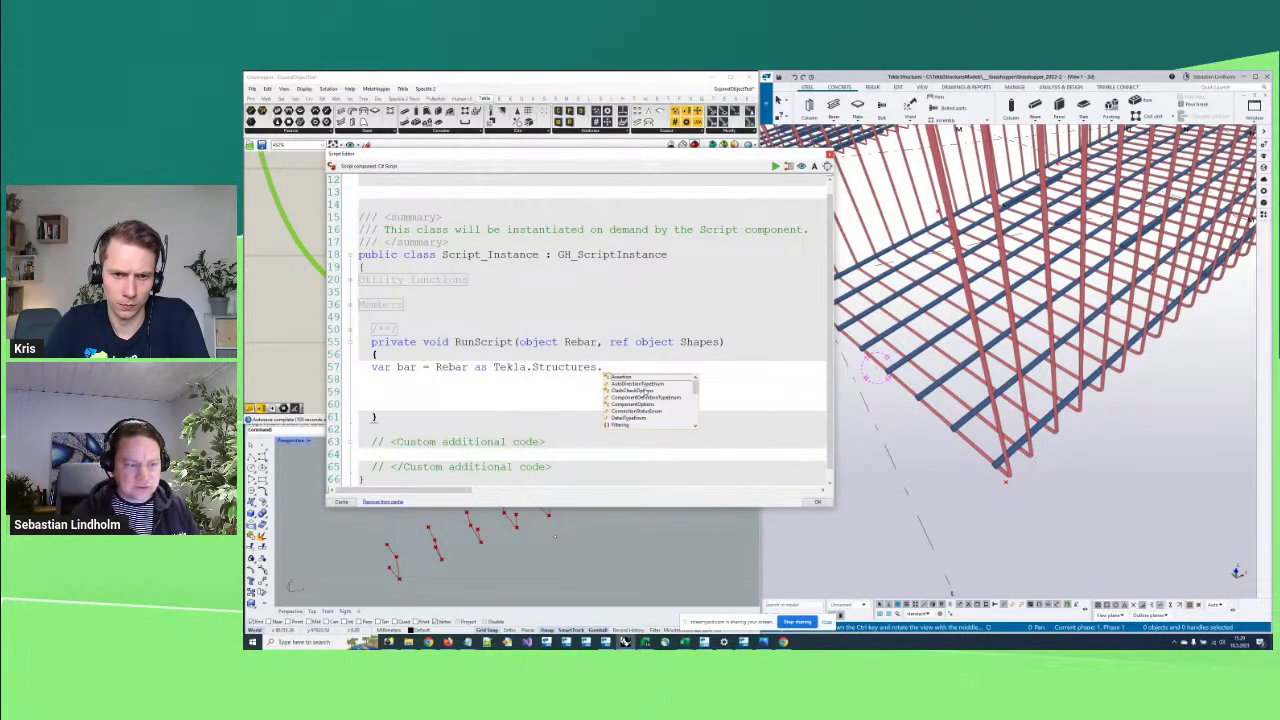
pyautogui.scroll(-3, 642, 397)
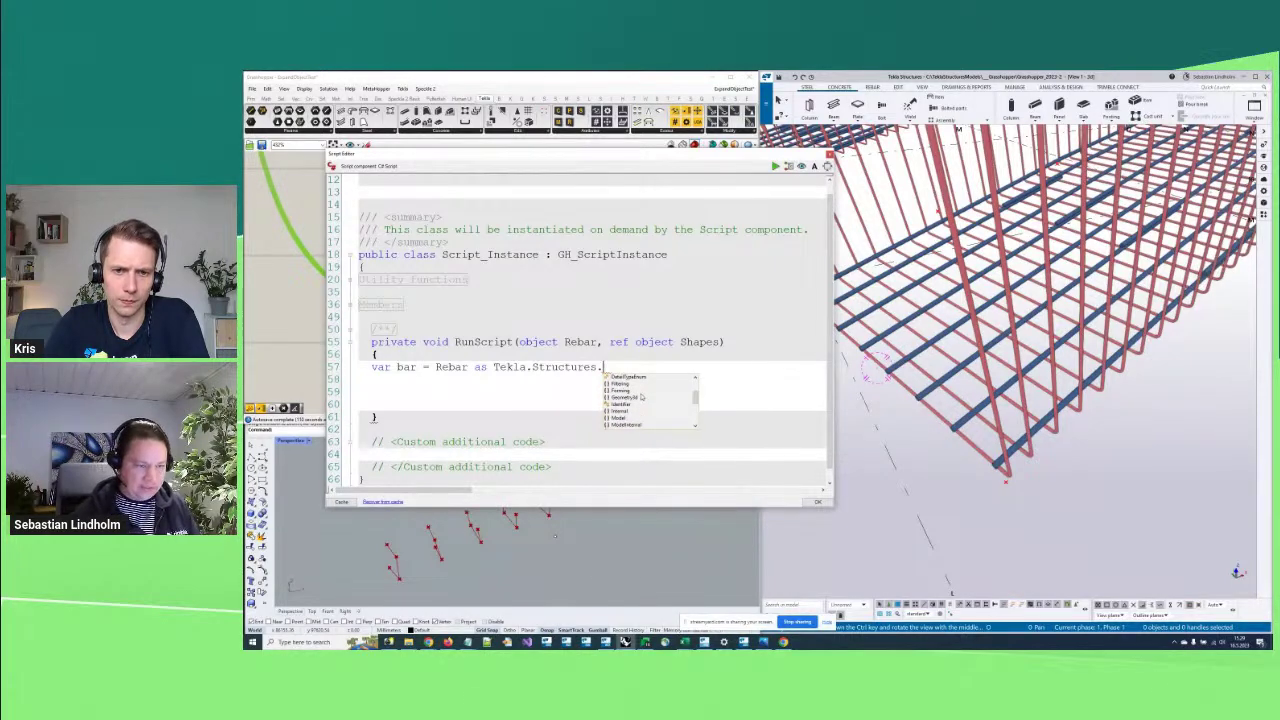
pyautogui.write('mode')
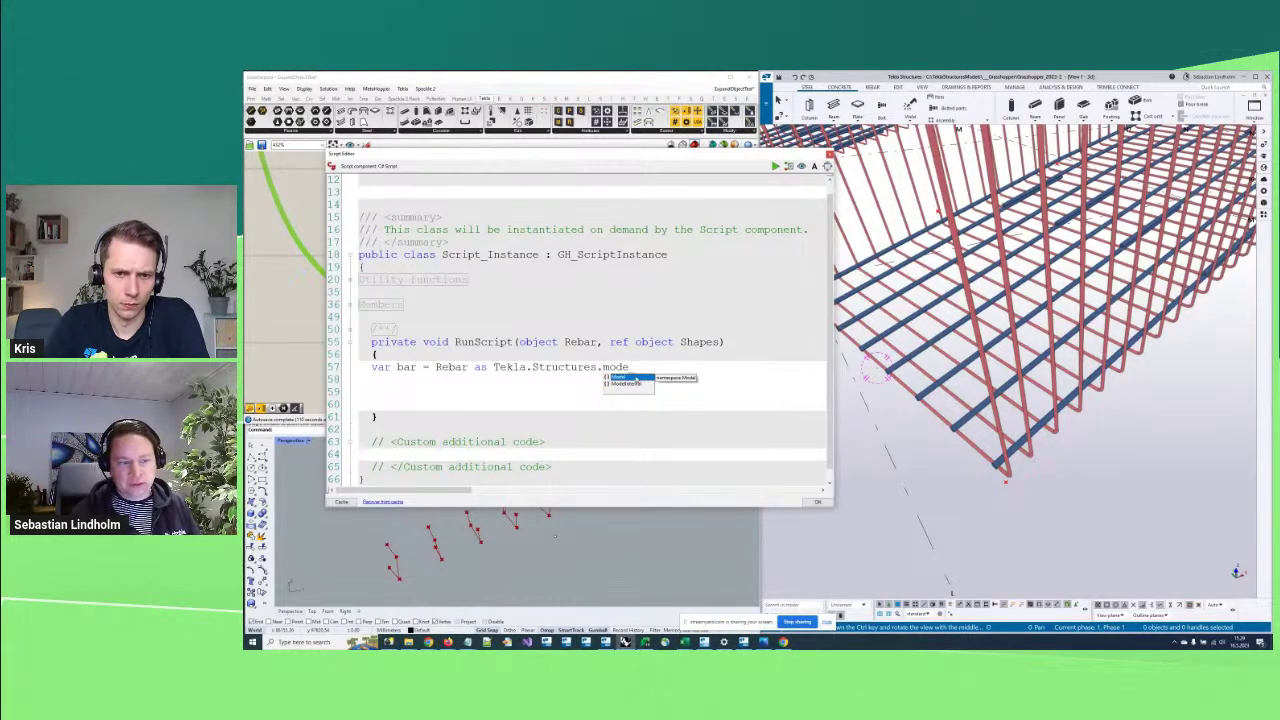
pyautogui.doubleClick(635, 379)
# Complete the cast with the RebarGroup type and end the statement with a semicolon
pyautogui.write('.re')
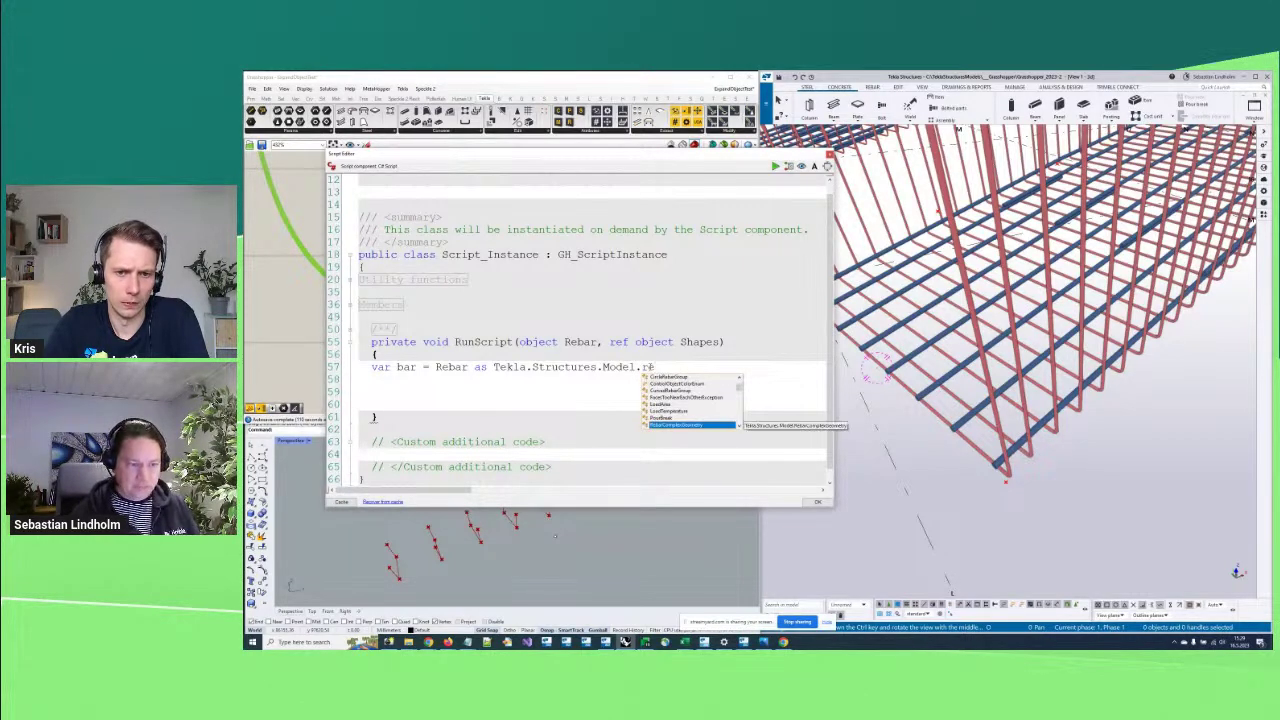
pyautogui.scroll(-1, 669, 393)
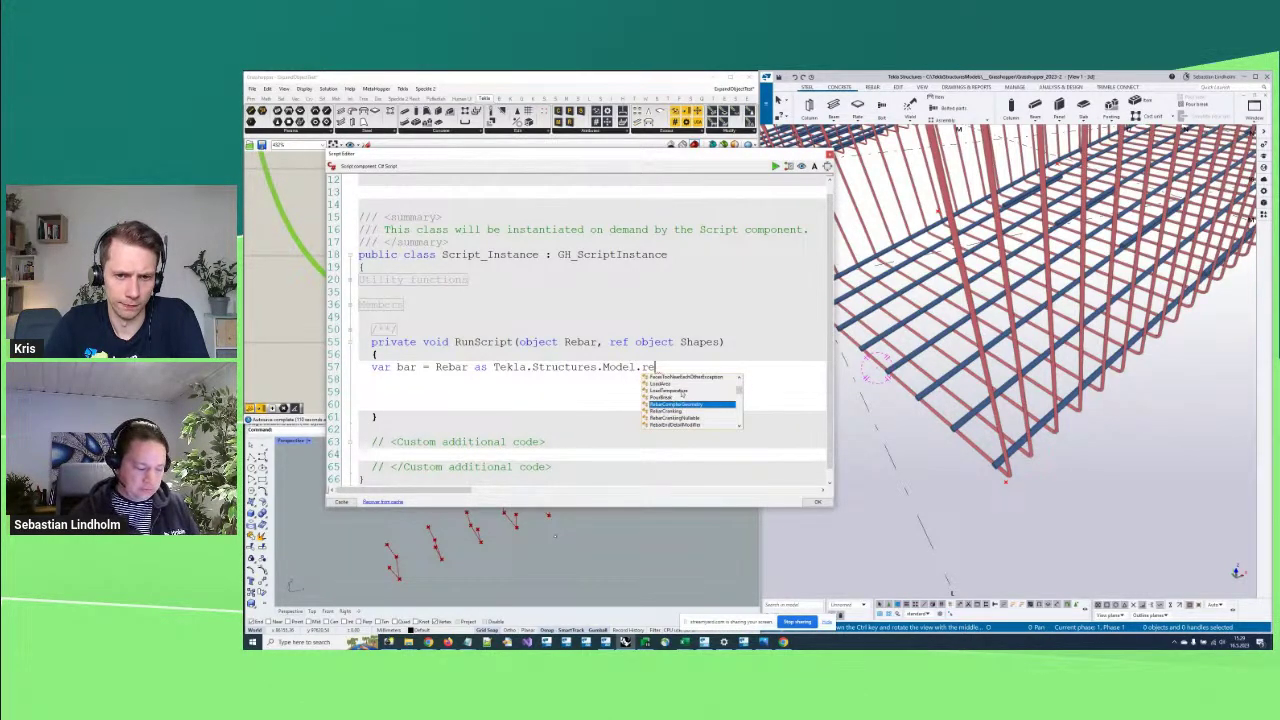
pyautogui.write('bar')
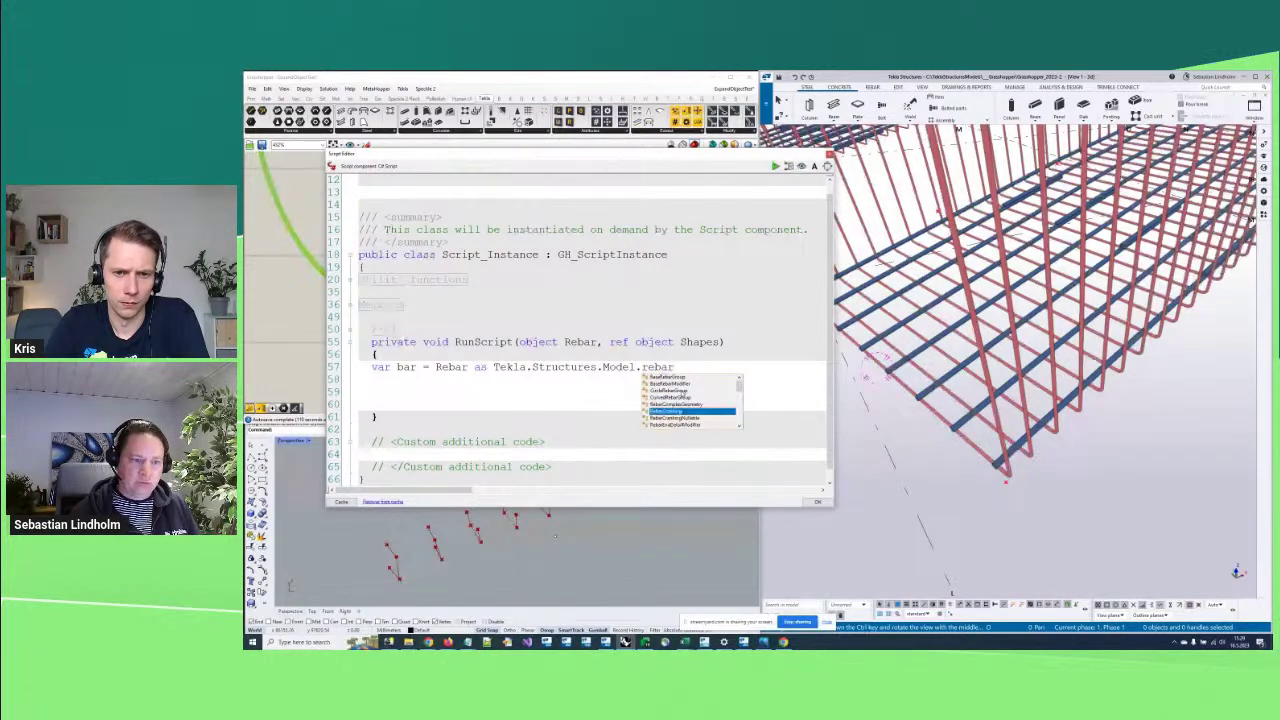
pyautogui.press('Down')
pyautogui.press('Down')
pyautogui.press('Return')
pyautogui.write('; ')
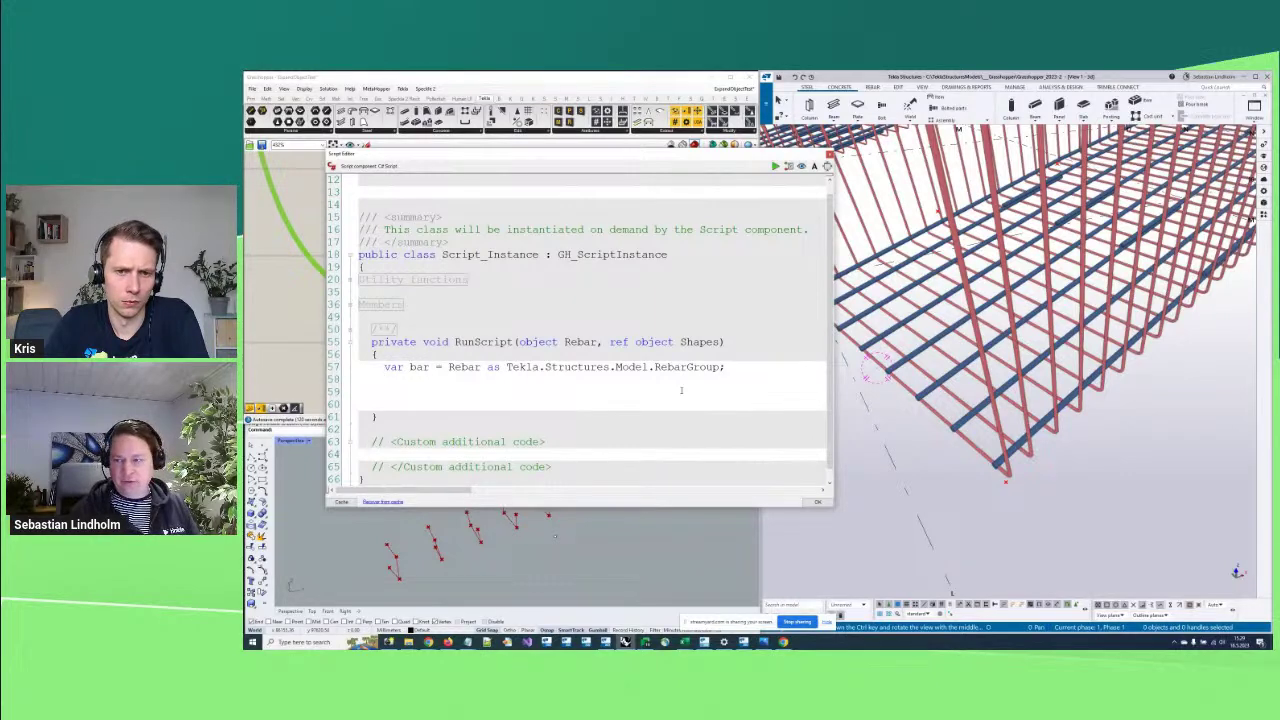
pyautogui.write('bar')
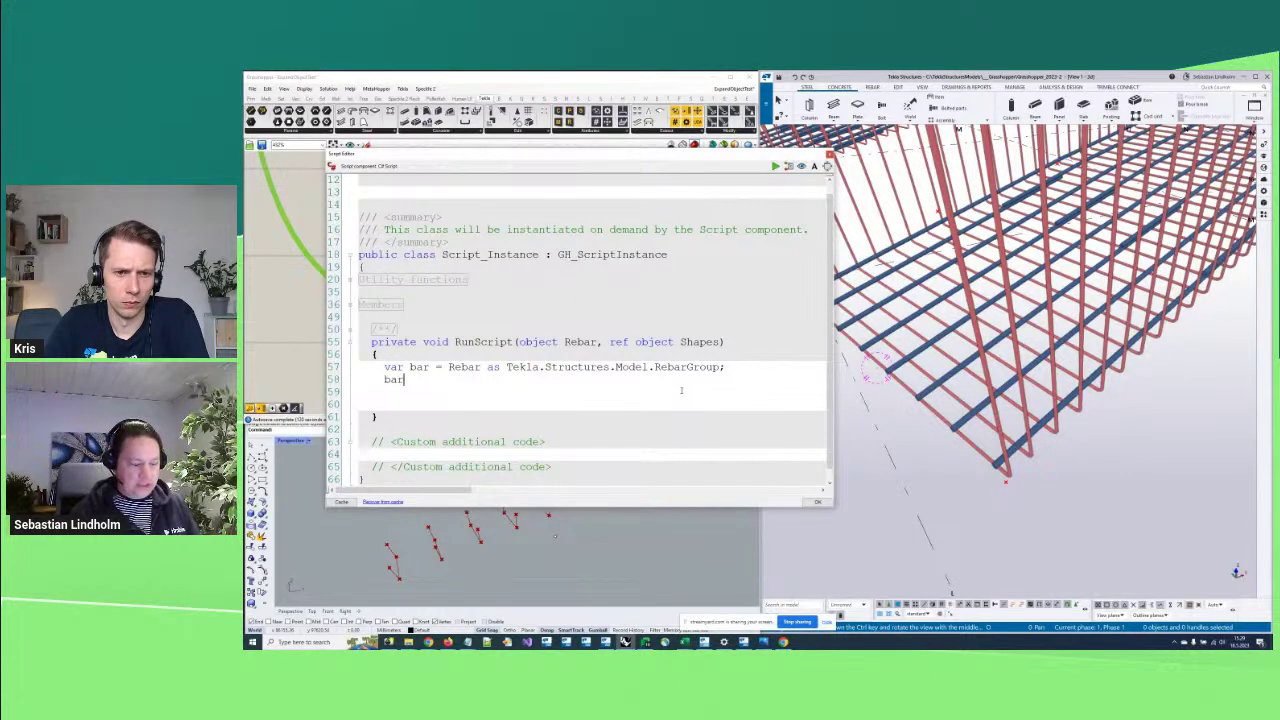
pyautogui.write('.')
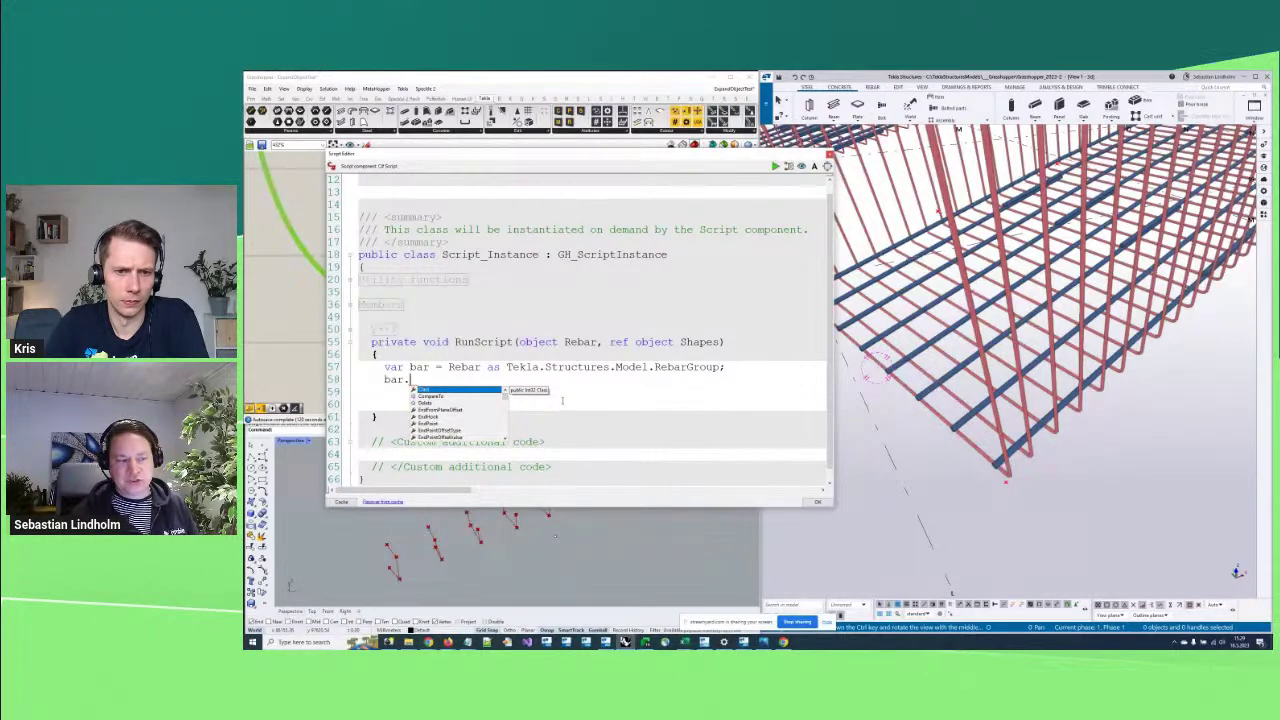
# On the line below the cast, reference bar and choose its GetRebarGeometries method
pyautogui.scroll(-5, 505, 406)
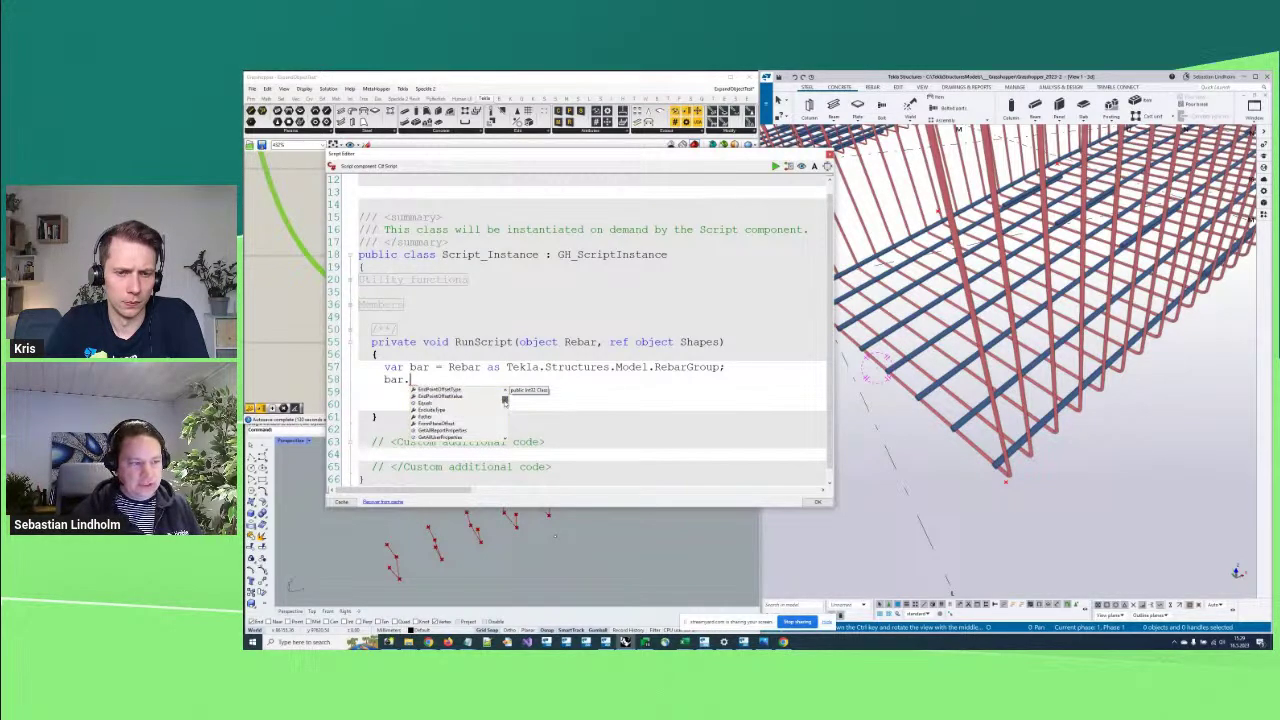
pyautogui.scroll(3, 505, 406)
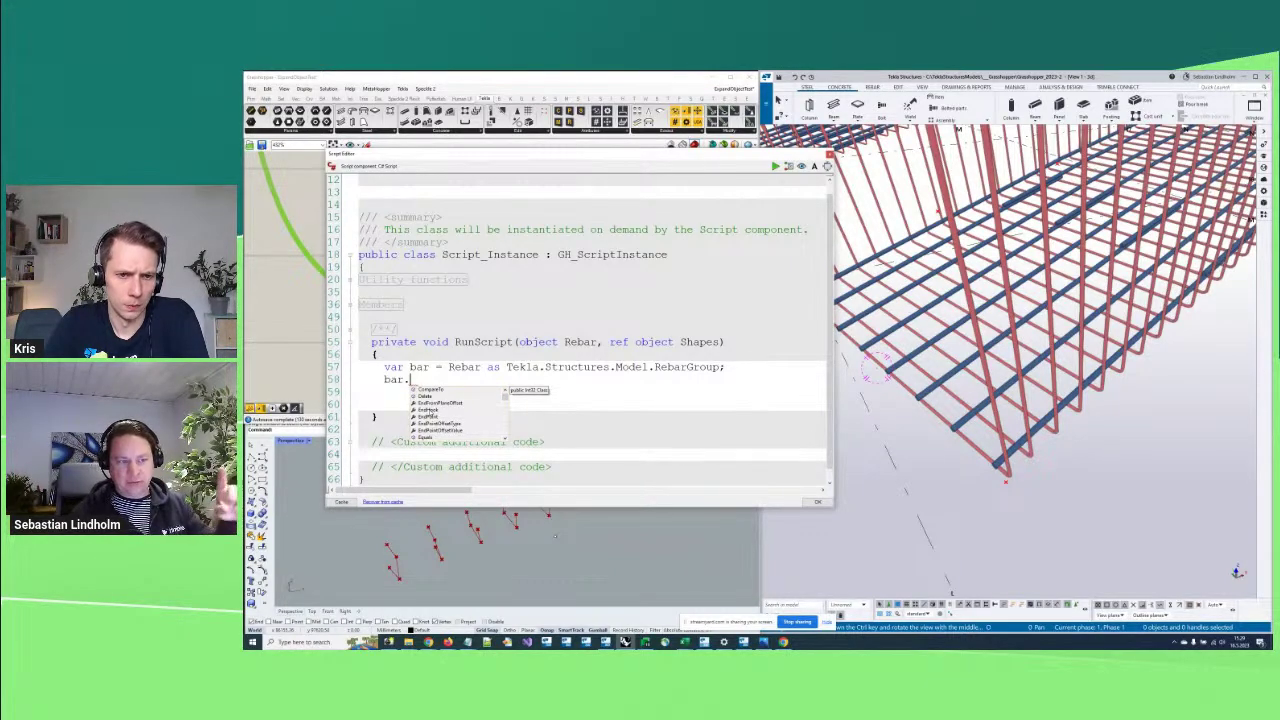
pyautogui.scroll(-1, 428, 413)
pyautogui.scroll(-4, 430, 414)
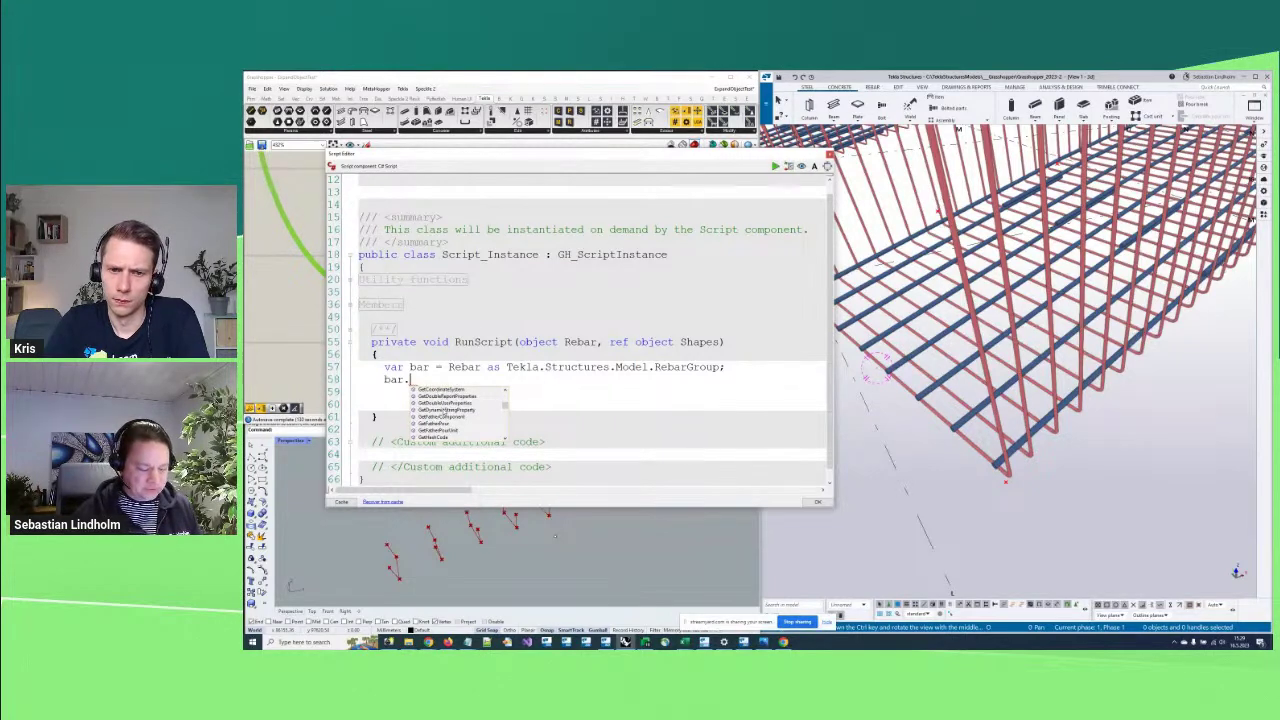
pyautogui.write('get')
pyautogui.press('Down')
pyautogui.press('Down')
pyautogui.press('Down')
pyautogui.press('Down')
pyautogui.press('Down')
pyautogui.press('Down')
pyautogui.press('Down')
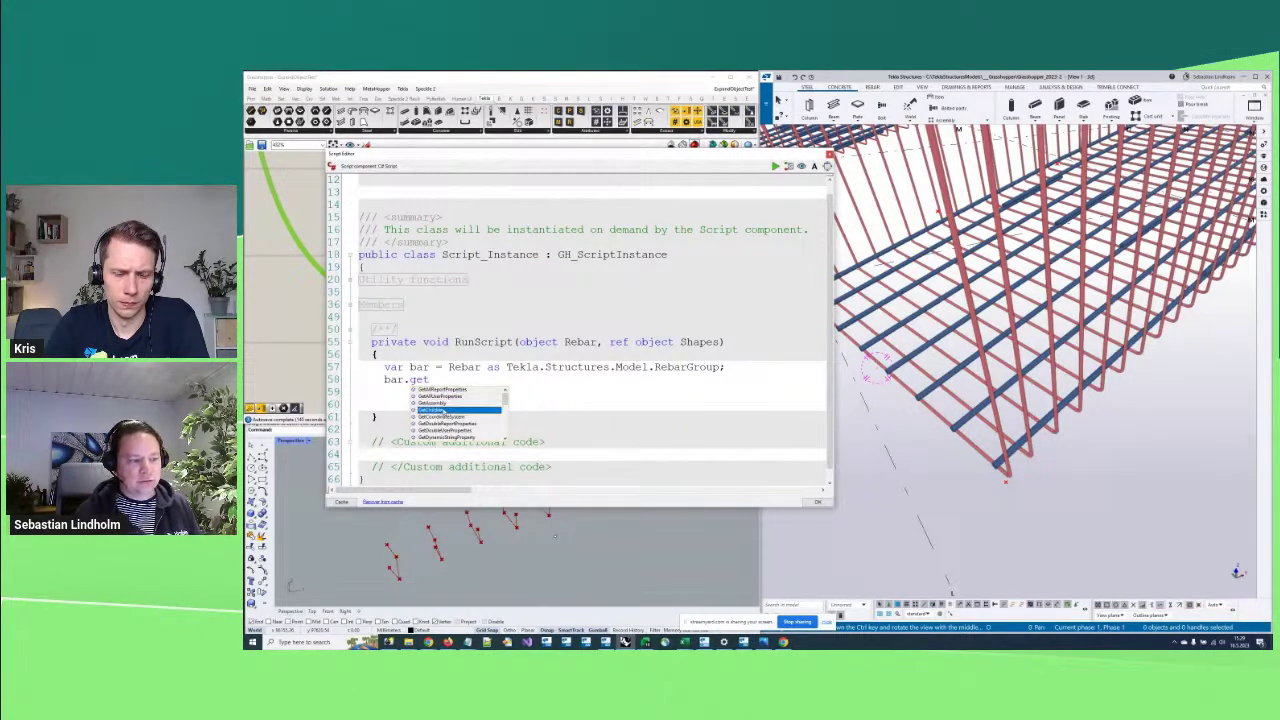
pyautogui.press('Down')
pyautogui.press('Down')
pyautogui.press('Down')
pyautogui.press('Down')
pyautogui.press('Down')
pyautogui.press('Down')
pyautogui.press('Down')
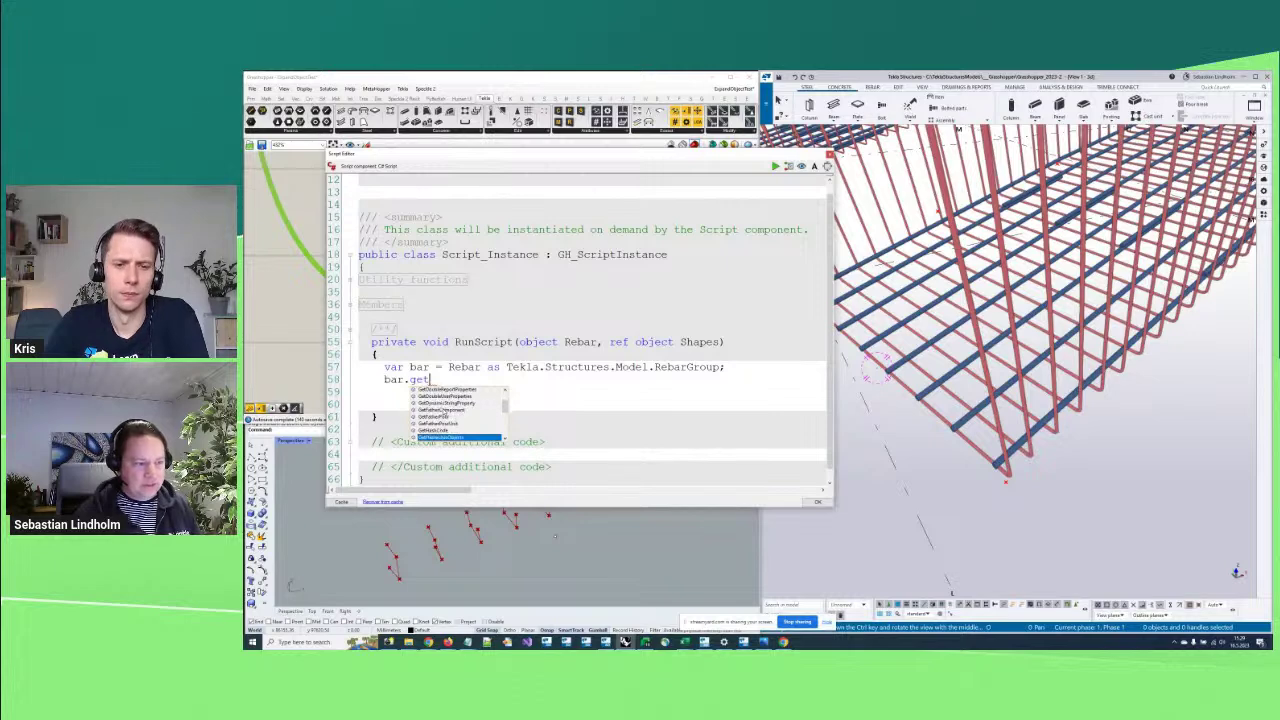
pyautogui.press('Down')
pyautogui.press('Down')
pyautogui.press('Down')
pyautogui.press('Down')
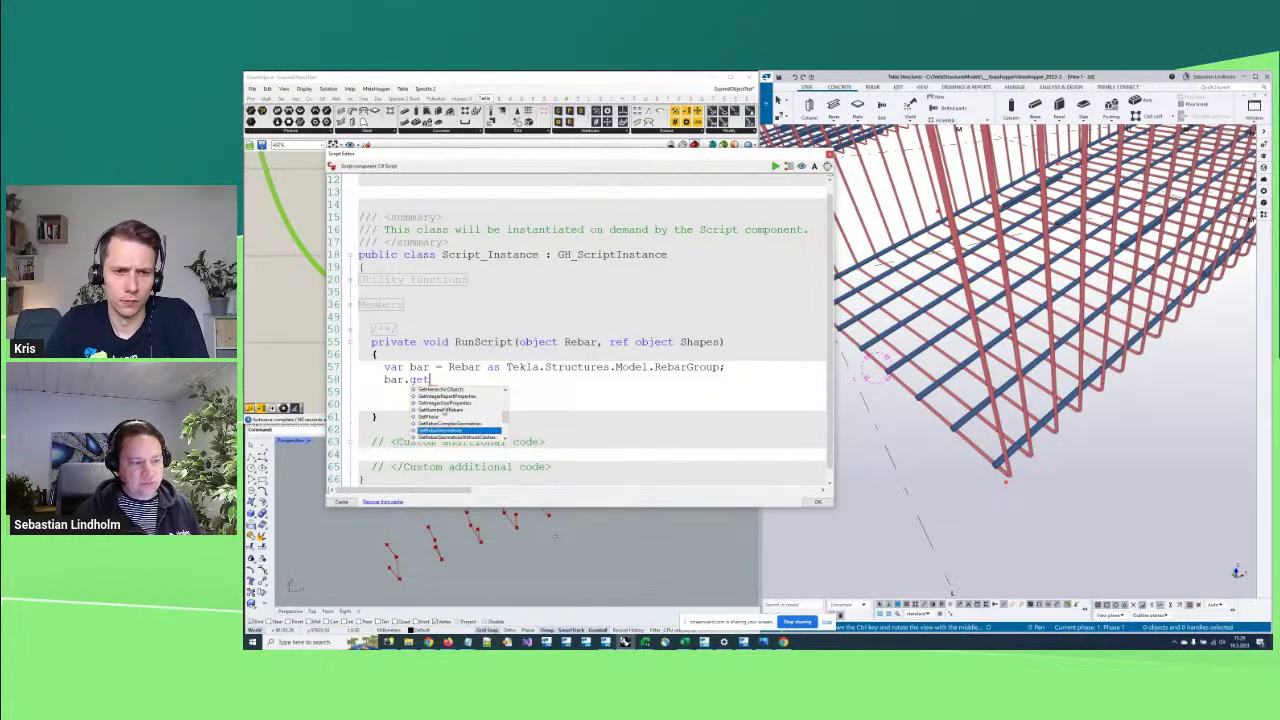
pyautogui.press('Return')
# Pass true to GetRebarGeometries, close the statement, and assign its result to the Shapes output
pyautogui.write('(')
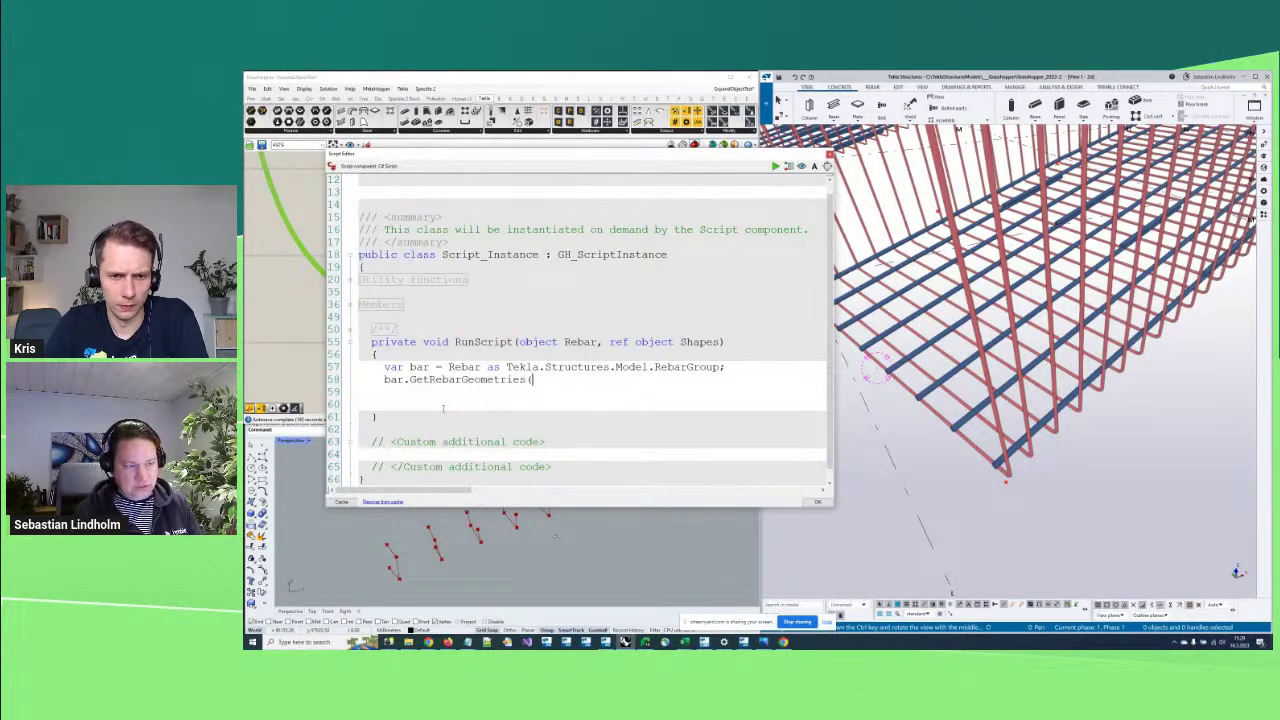
pyautogui.write('true')
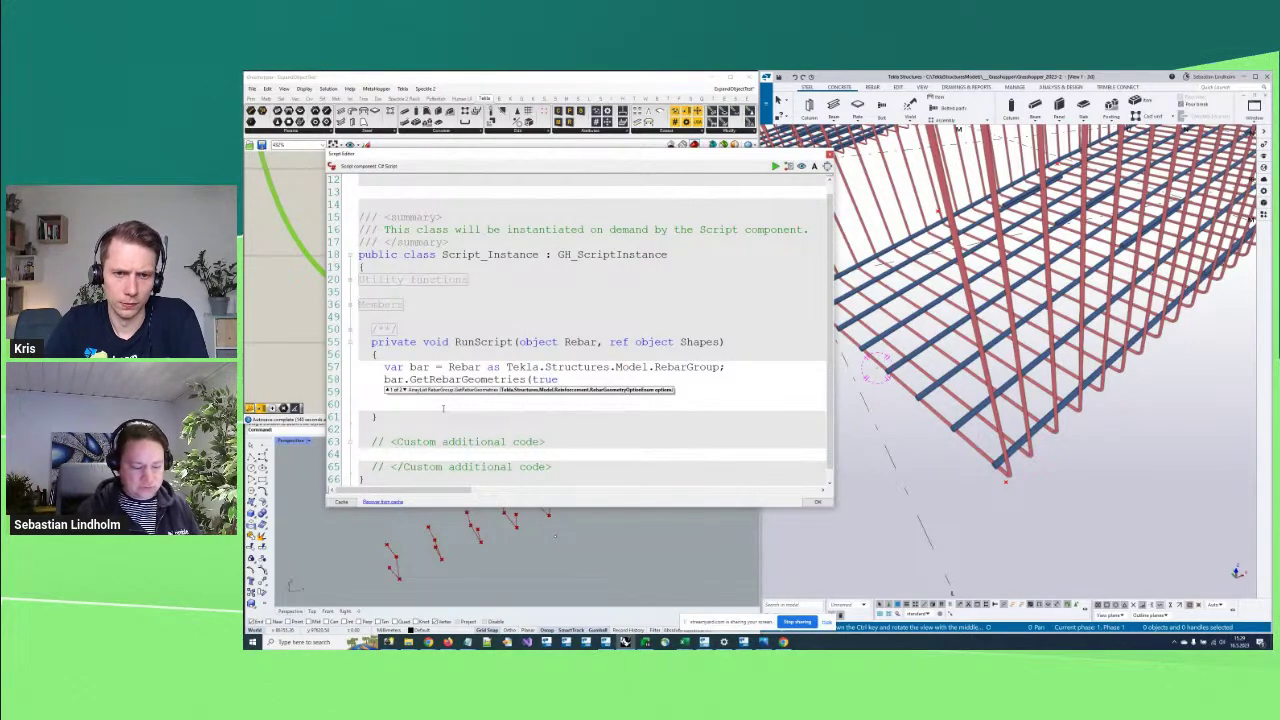
pyautogui.write(');')
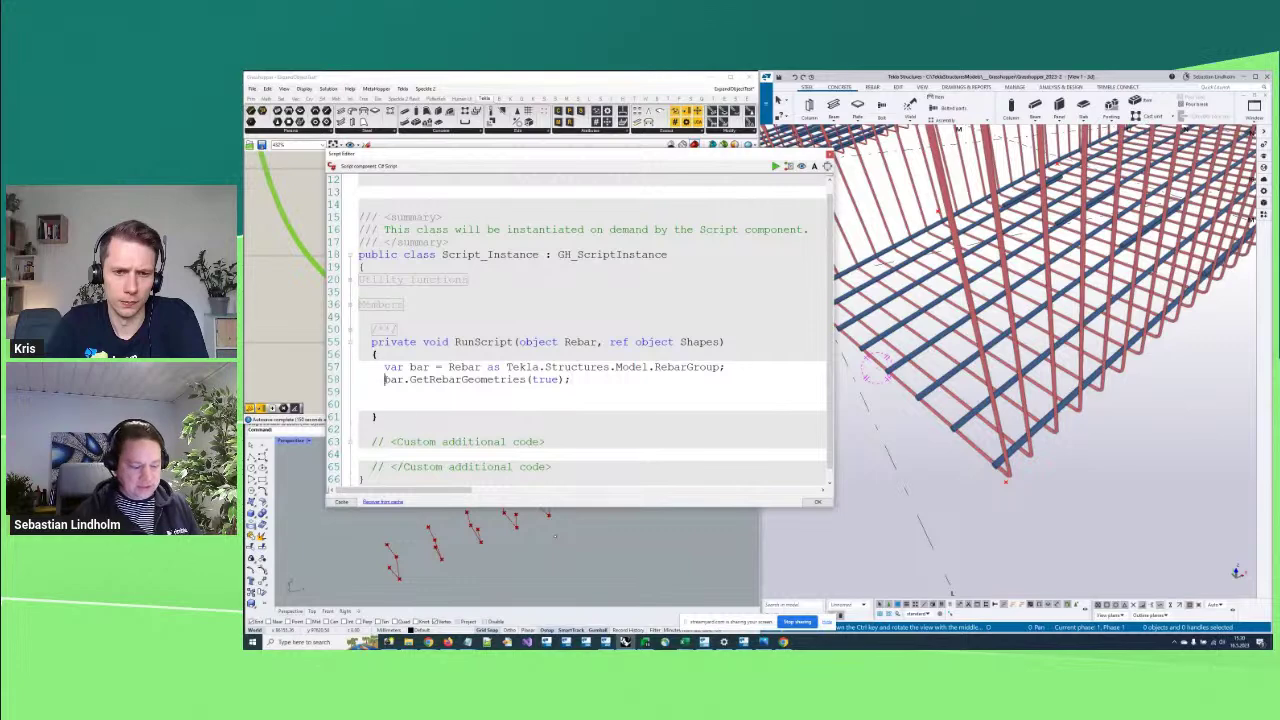
pyautogui.click(384, 379)
pyautogui.write('Sha')
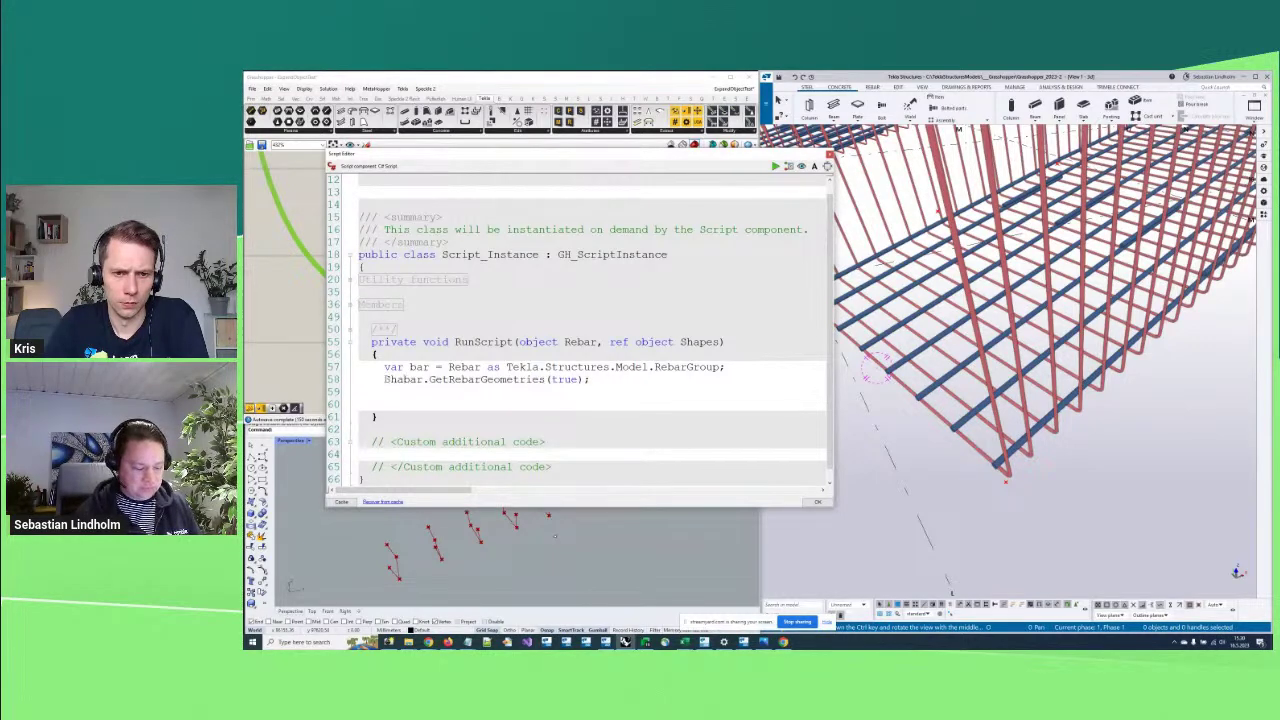
pyautogui.write('pes =')
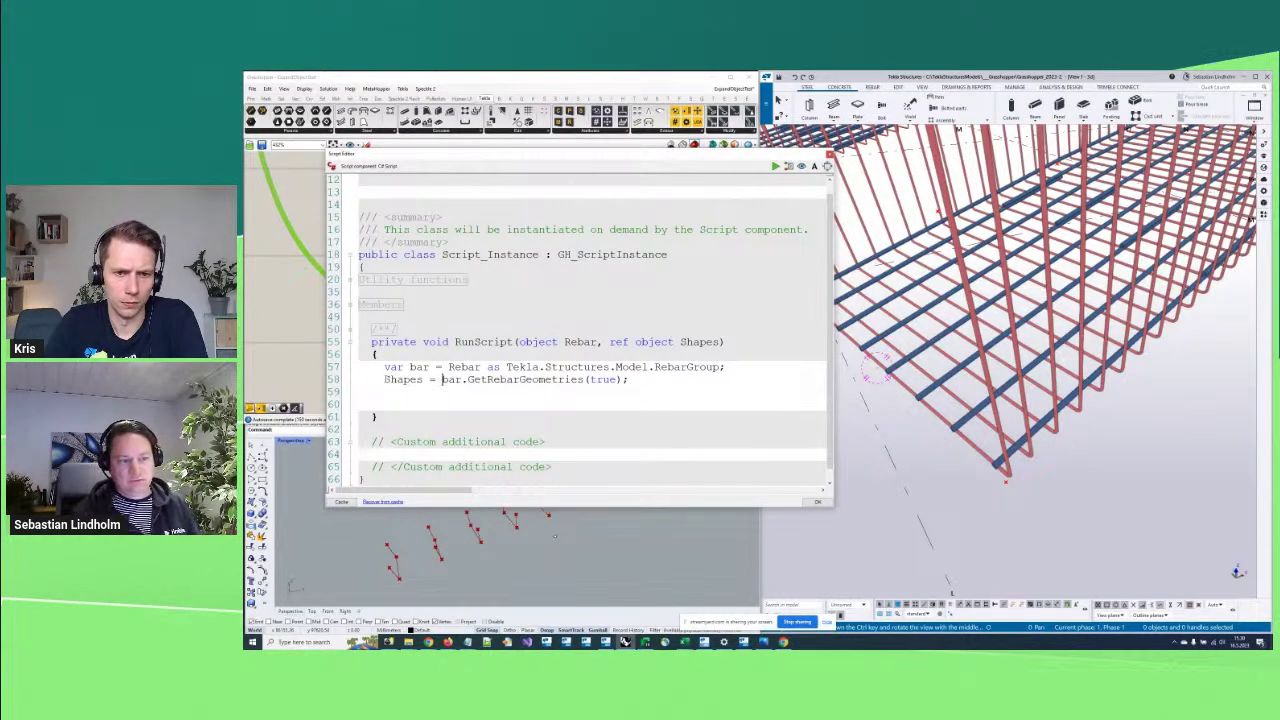
# Apply the C# script and inspect the data at the component's Shapes output
pyautogui.click(817, 502)
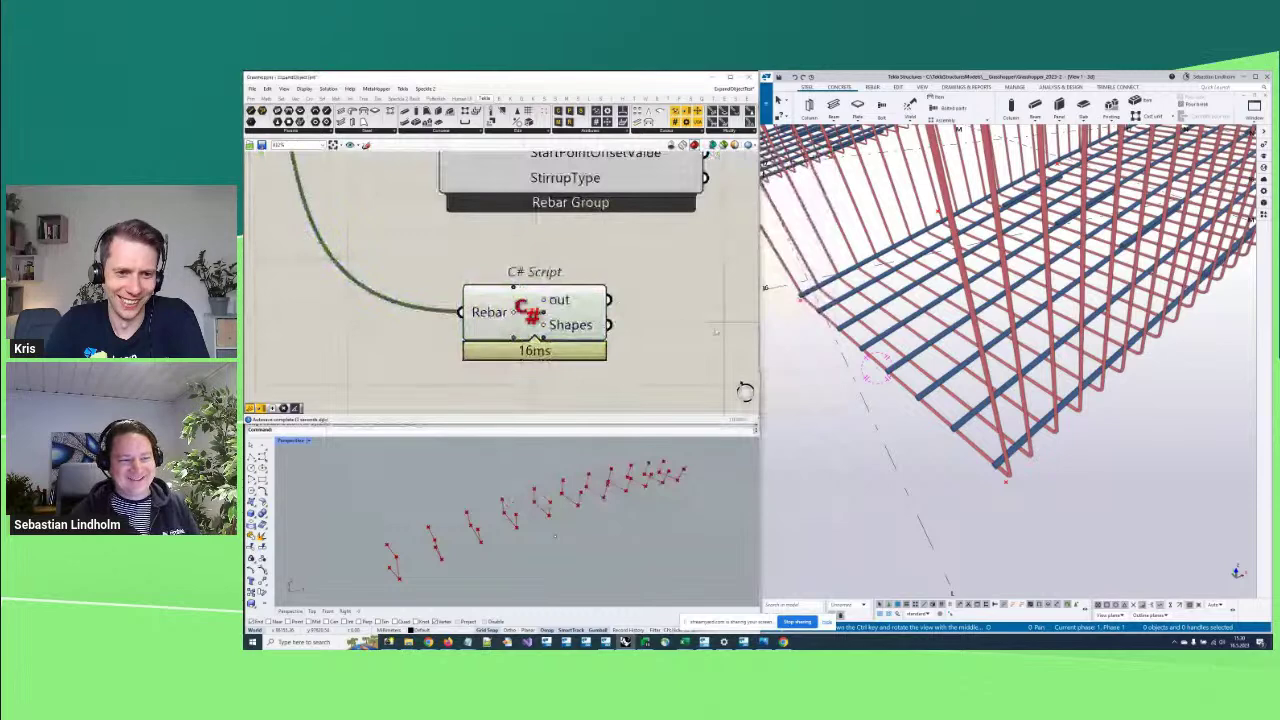
pyautogui.moveTo(716, 332); pyautogui.dragTo(606, 311, button='right')
pyautogui.scroll(-1, 601, 298)
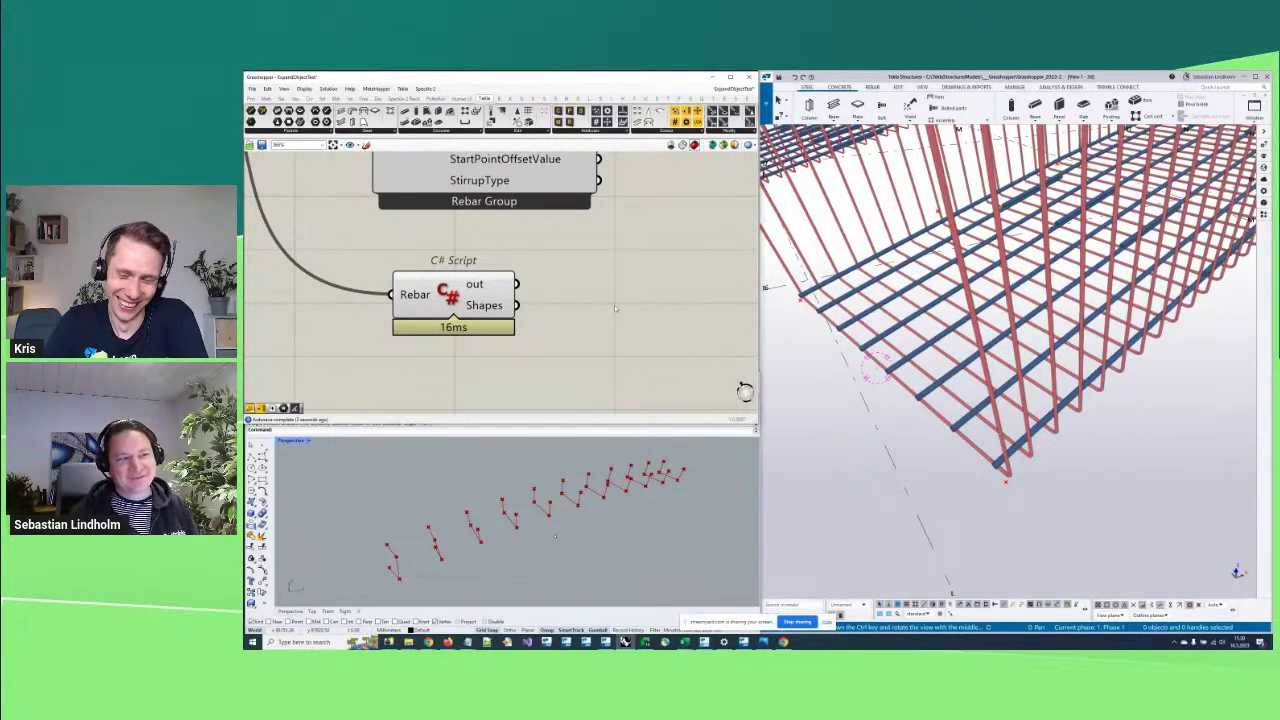
pyautogui.moveTo(615, 302); pyautogui.dragTo(596, 282, button='right')
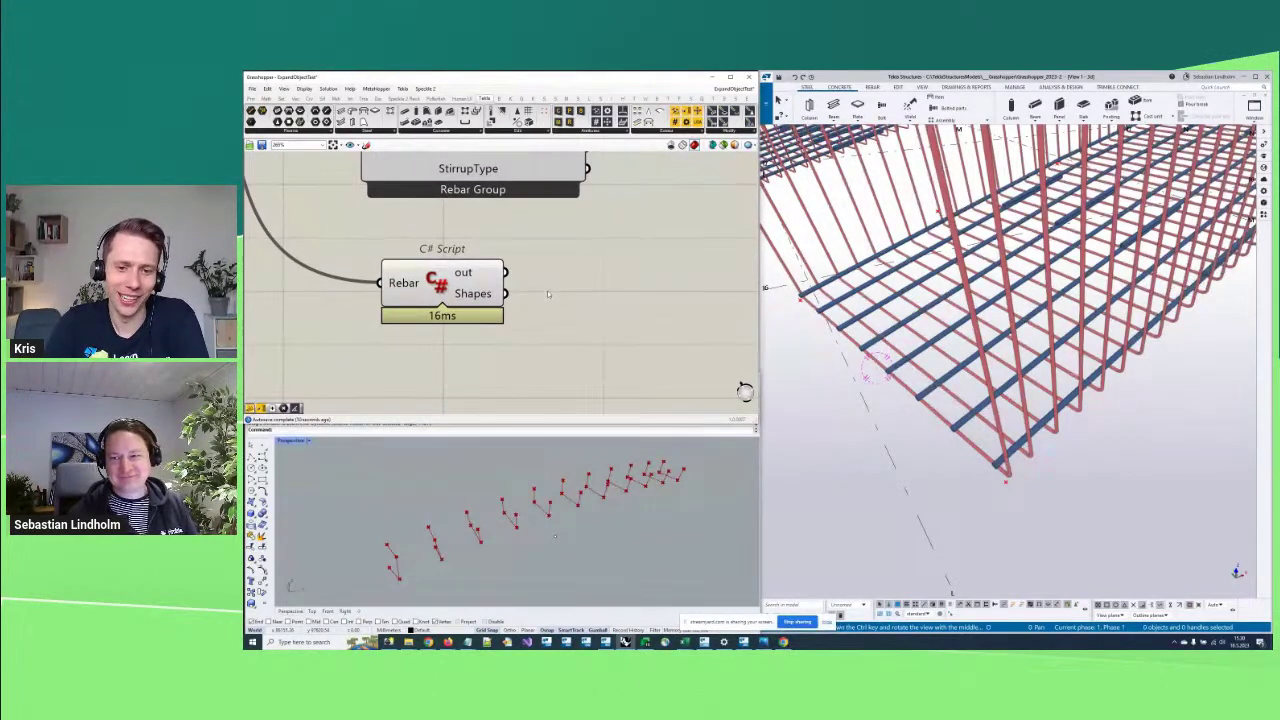
pyautogui.moveTo(547, 307); pyautogui.dragTo(564, 323, button='right')
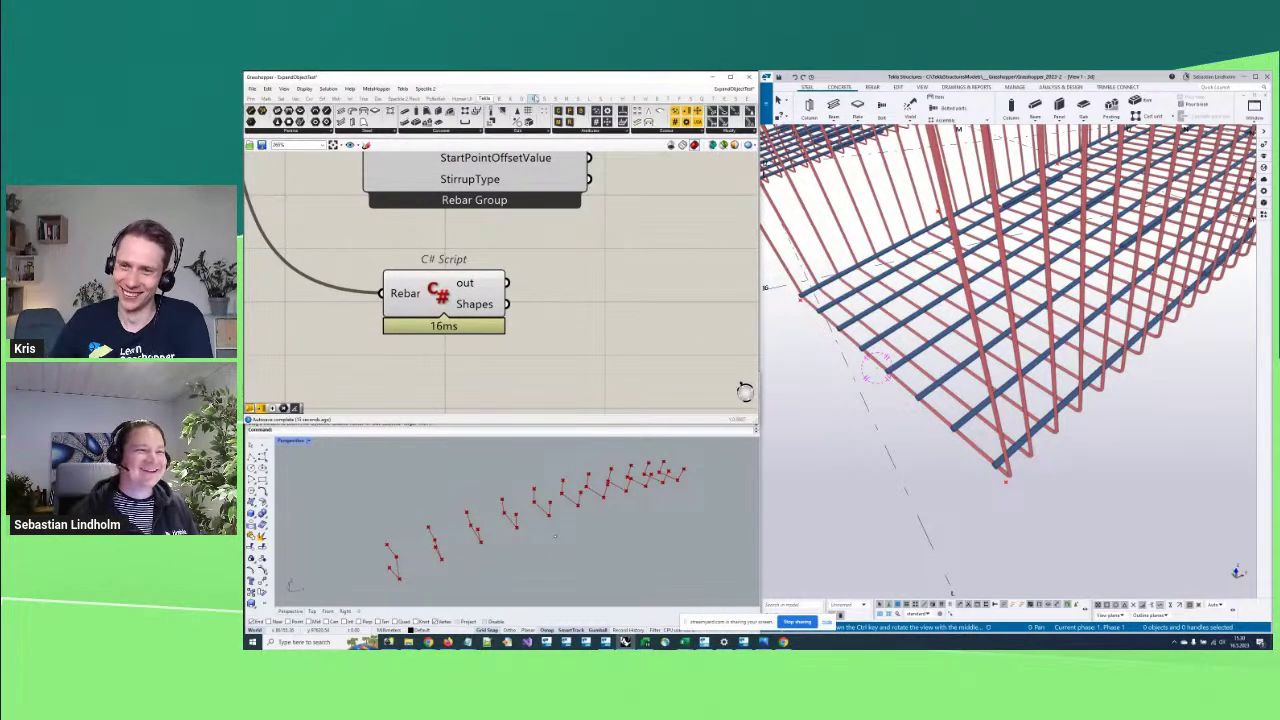
pyautogui.moveTo(604, 287); pyautogui.dragTo(593, 288, button='right')
pyautogui.scroll(-2, 594, 290)
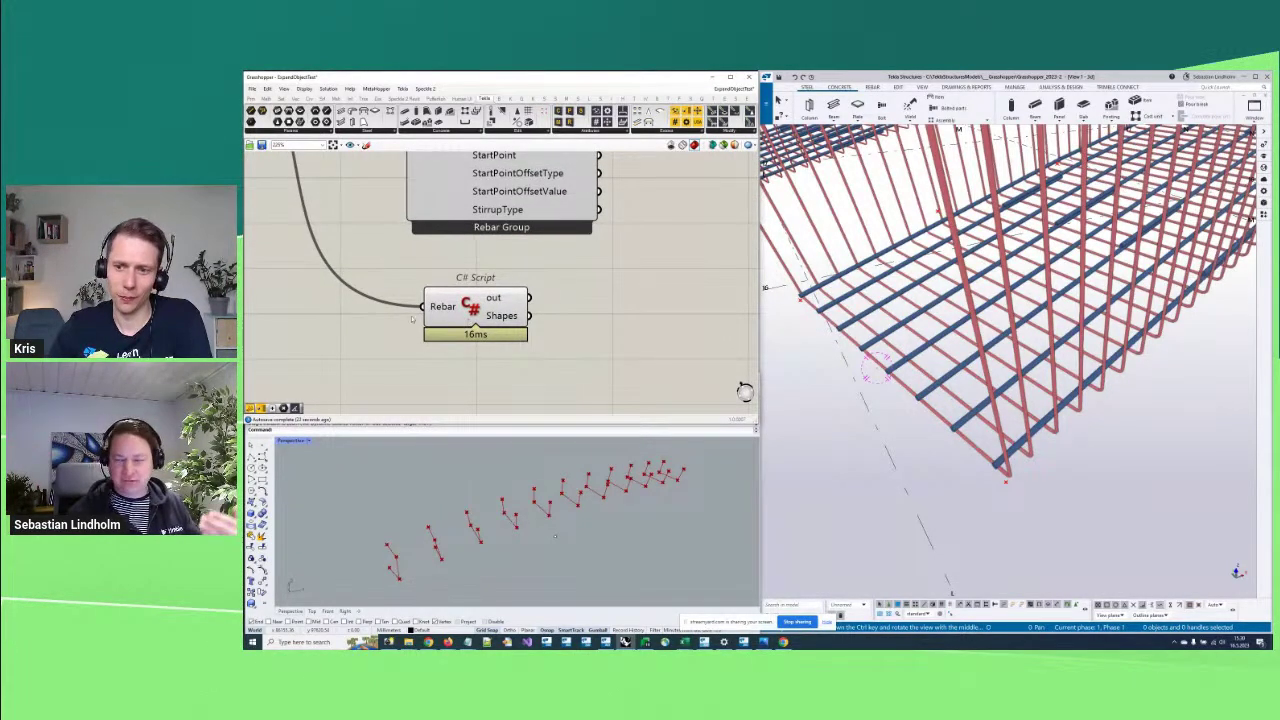
pyautogui.moveTo(432, 320)
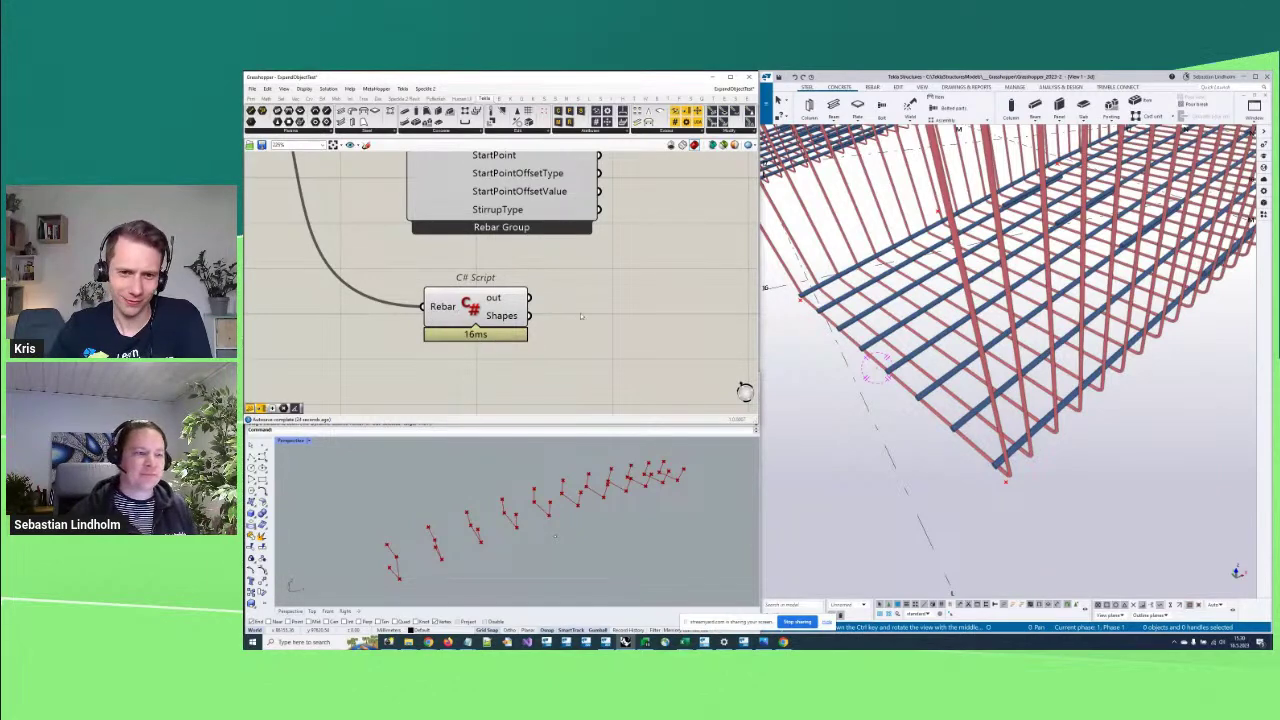
pyautogui.moveTo(580, 316); pyautogui.dragTo(578, 323, button='right')
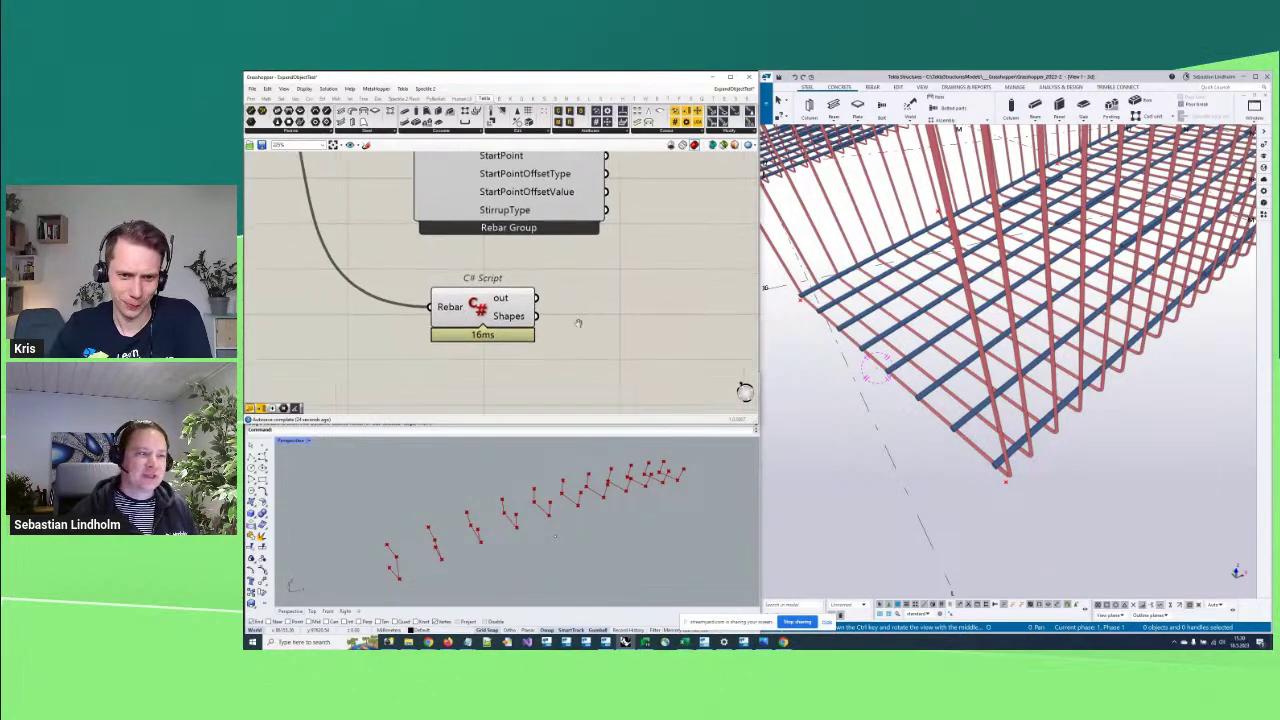
pyautogui.click(511, 319)
pyautogui.moveTo(513, 321)
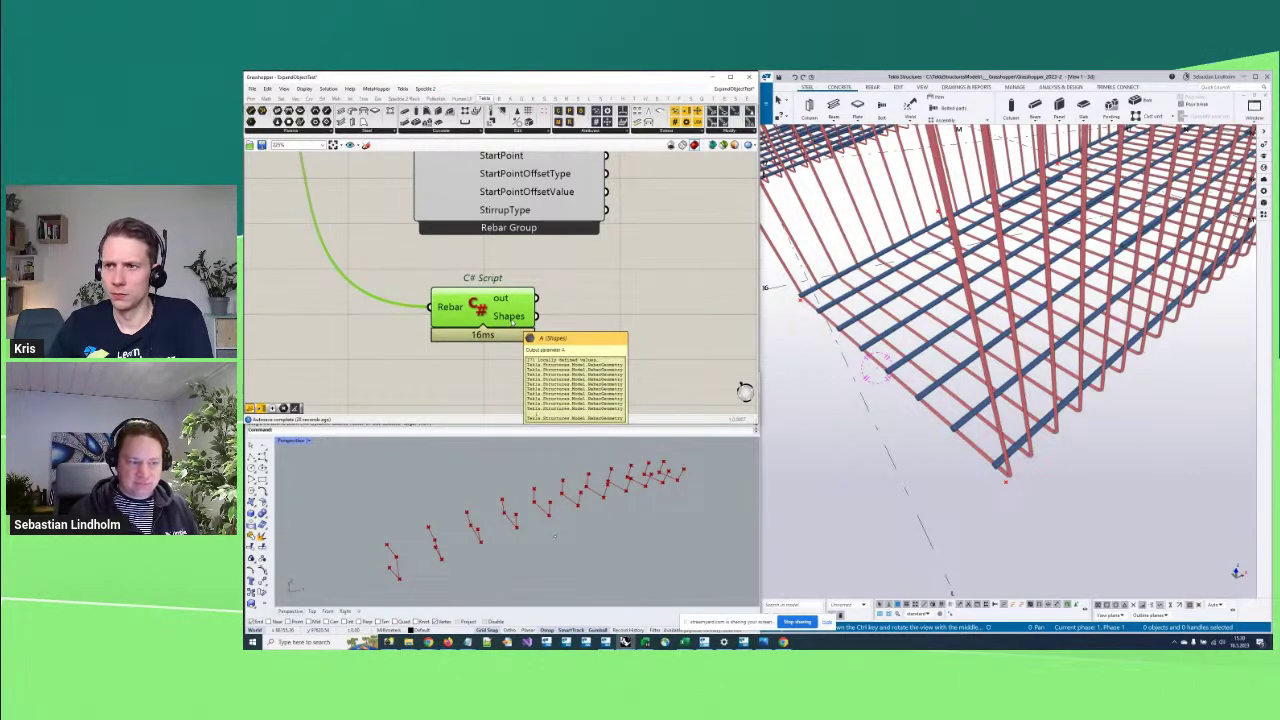
# Add an Expand Object component beside the C# Script and feed it the Shapes output
pyautogui.click(686, 111)
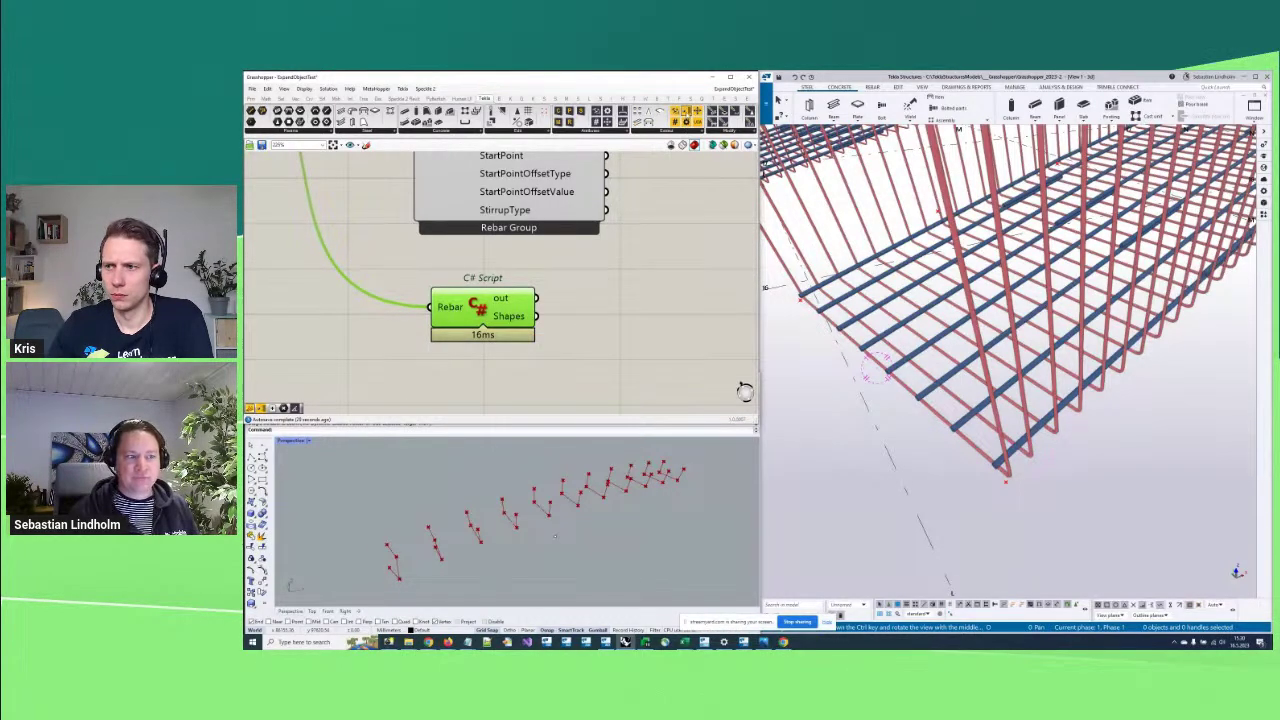
pyautogui.click(619, 318)
pyautogui.moveTo(536, 316); pyautogui.dragTo(586, 317)
pyautogui.moveTo(642, 315); pyautogui.dragTo(569, 282, button='right')
pyautogui.moveTo(569, 282); pyautogui.dragTo(602, 298)
pyautogui.moveTo(601, 298); pyautogui.dragTo(551, 275, button='right')
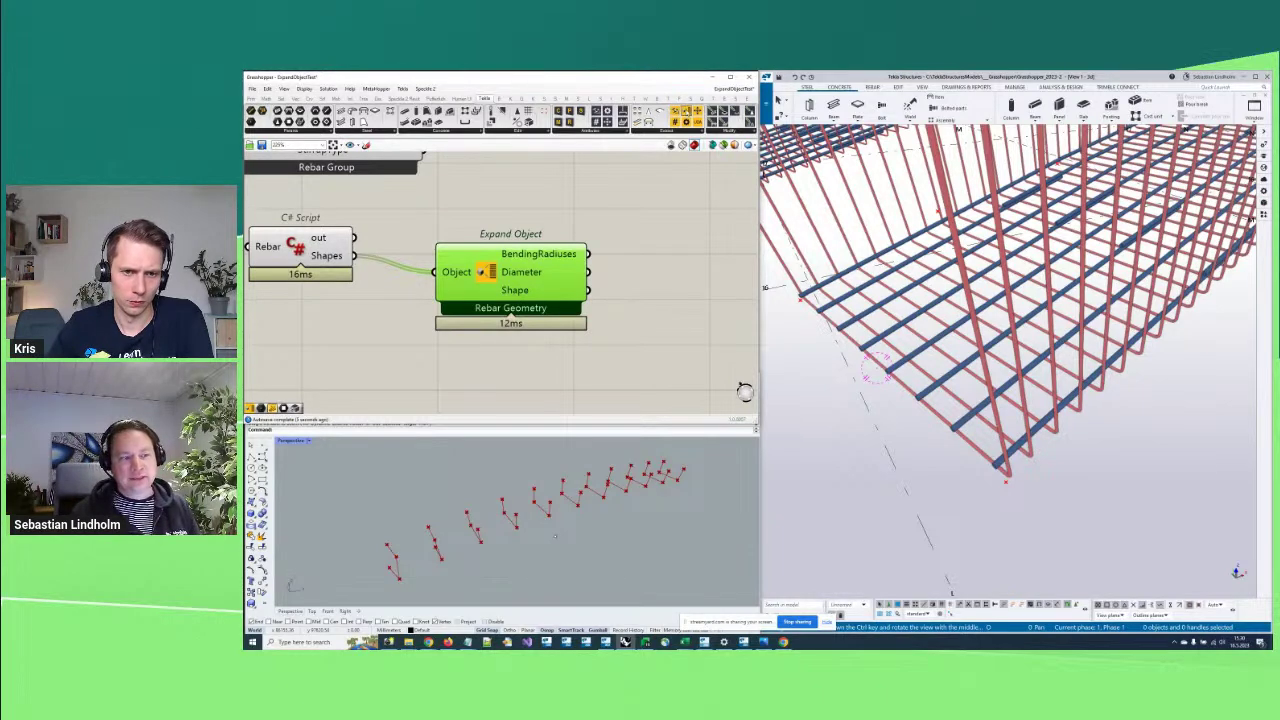
# Add another Expand Object component and connect the Rebar Geometry's Shape output to its Object input
pyautogui.moveTo(684, 110); pyautogui.dragTo(675, 281)
pyautogui.moveTo(589, 290); pyautogui.dragTo(644, 284)
pyautogui.moveTo(694, 294); pyautogui.dragTo(597, 283, button='right')
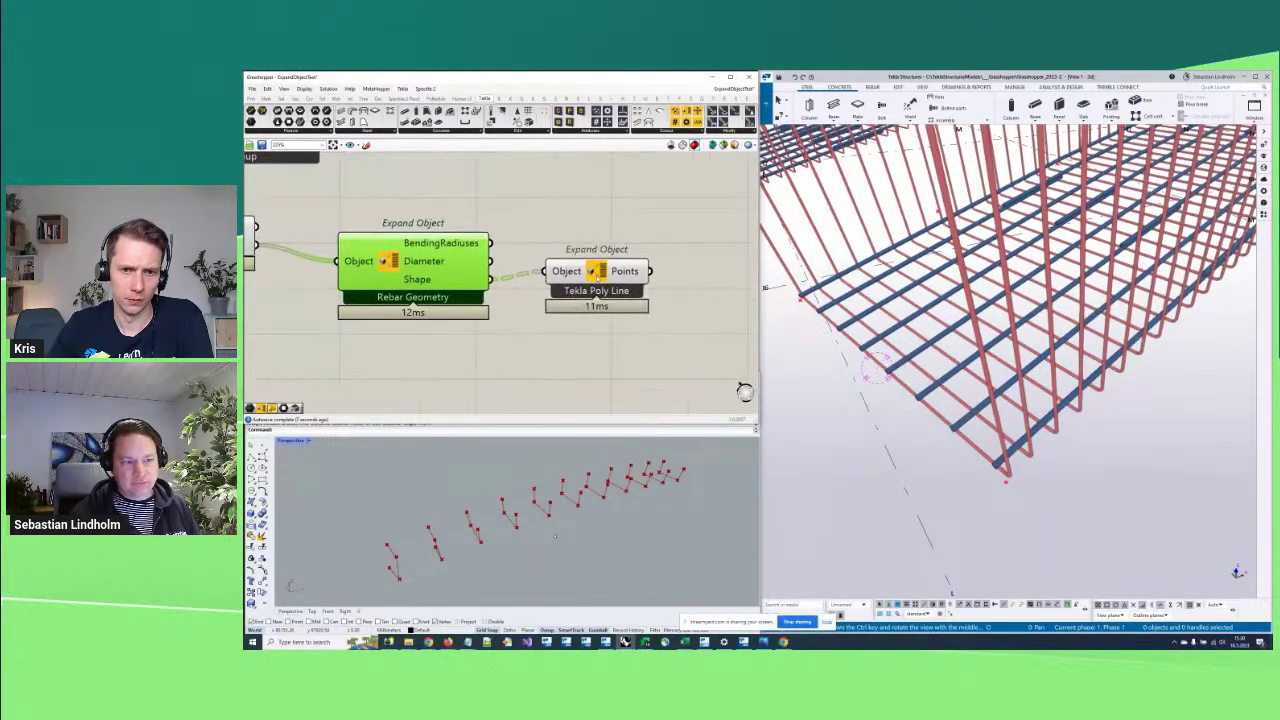
pyautogui.moveTo(599, 272); pyautogui.dragTo(600, 281)
# Add a further Expand Object and a point parameter, both fed by the Tekla Poly Line's Points output
pyautogui.moveTo(686, 110); pyautogui.dragTo(701, 320)
pyautogui.moveTo(701, 320); pyautogui.dragTo(596, 314, button='right')
pyautogui.moveTo(596, 314); pyautogui.dragTo(618, 364)
pyautogui.moveTo(251, 122); pyautogui.dragTo(620, 243)
pyautogui.moveTo(552, 274); pyautogui.dragTo(597, 244)
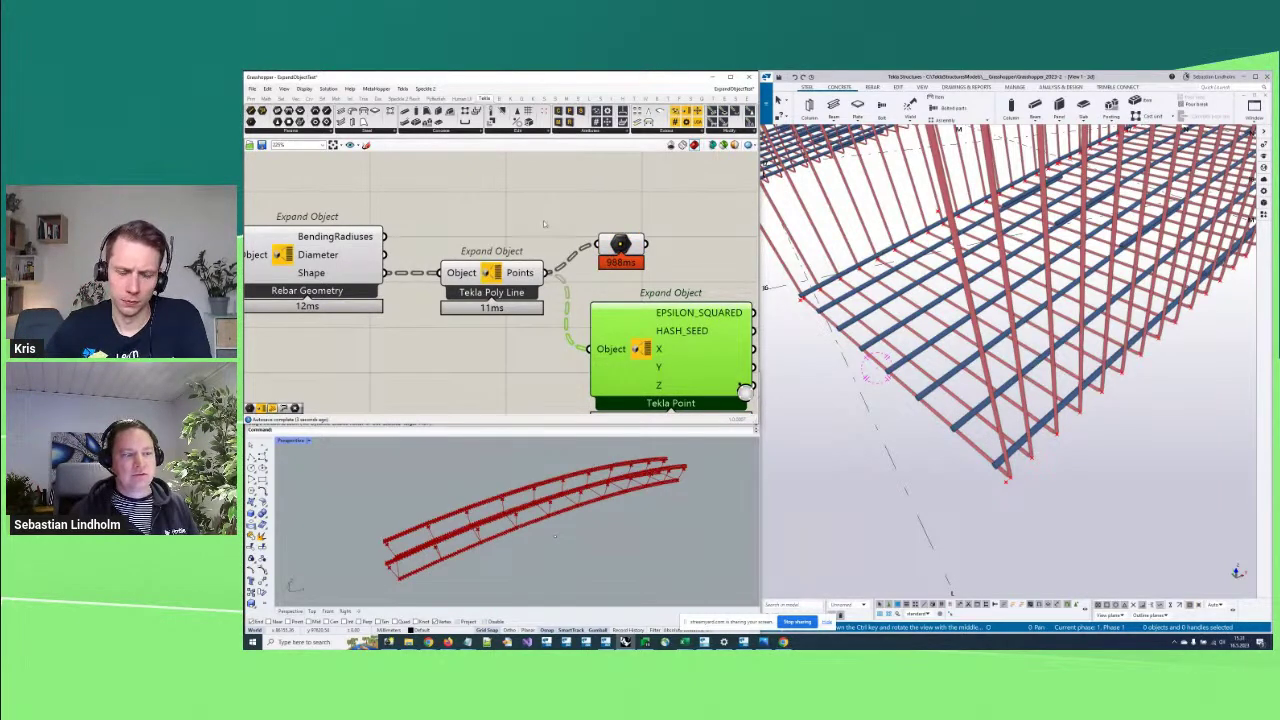
# Copy the existing PolyLine component beside the new point parameter and connect that parameter to the copy's Vertices input
pyautogui.scroll(-3, 544, 224)
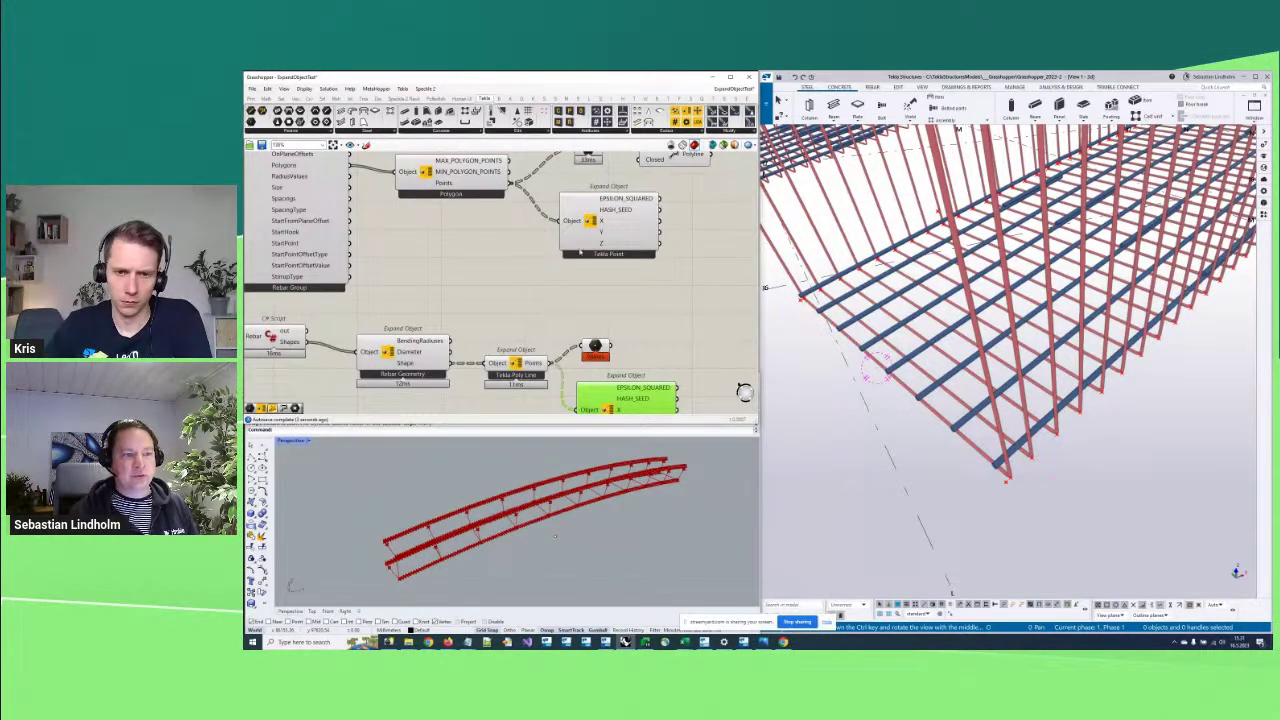
pyautogui.moveTo(617, 255); pyautogui.dragTo(573, 269, button='right')
pyautogui.moveTo(632, 165); pyautogui.dragTo(656, 367)
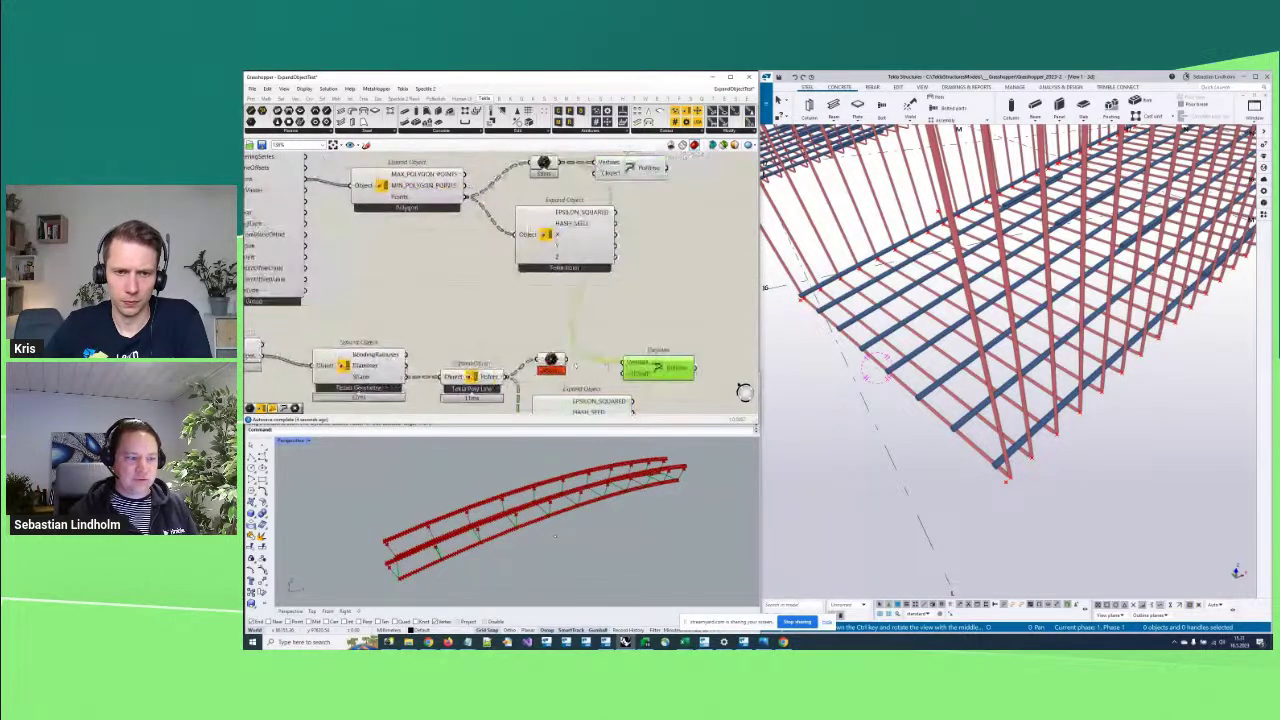
pyautogui.scroll(1, 563, 360)
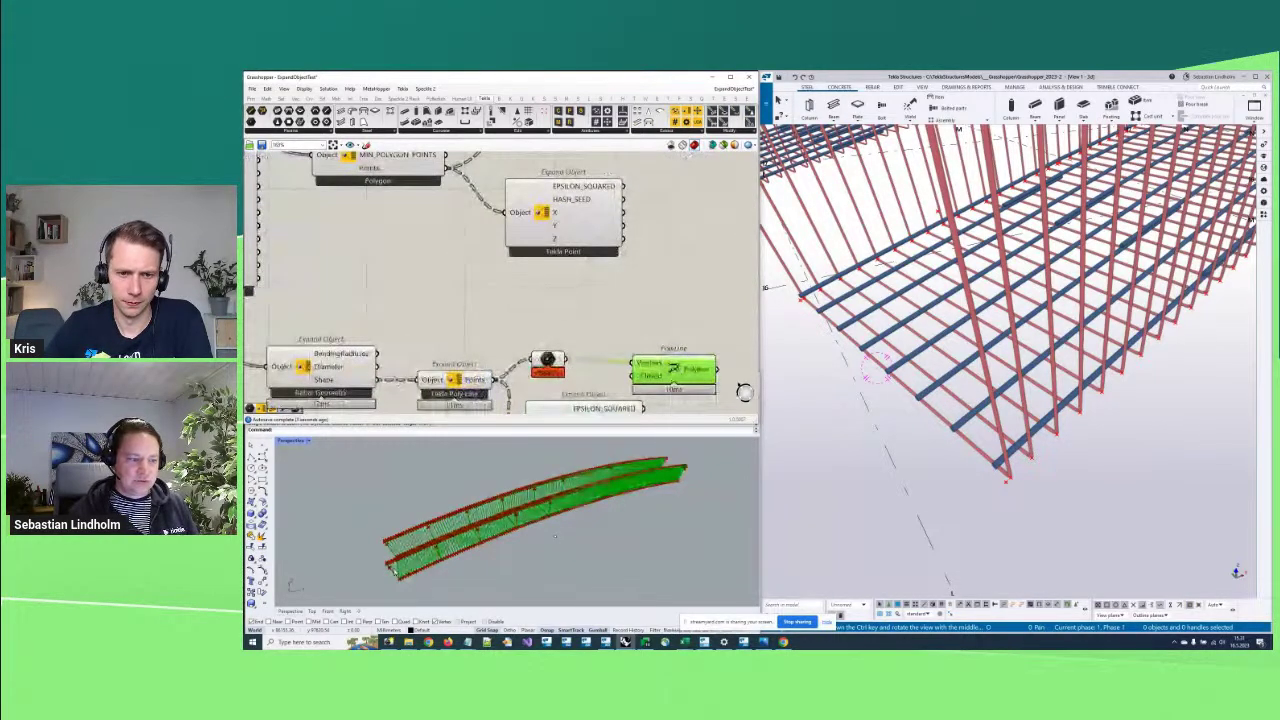
# Compare the polylines from the script's rebar geometries with those from the group's Polygons output in the Rhino viewport
pyautogui.moveTo(554, 536); pyautogui.dragTo(453, 563, button='right')
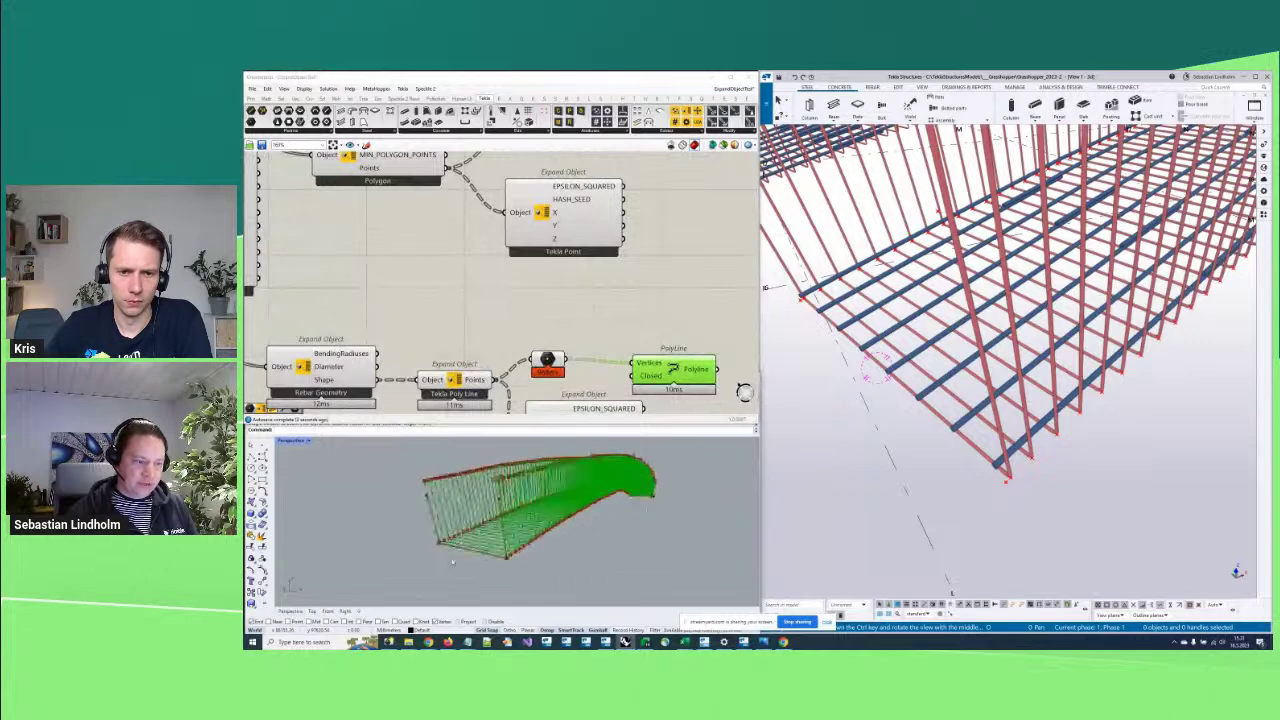
pyautogui.scroll(3, 493, 555)
pyautogui.scroll(-2, 624, 491)
pyautogui.scroll(1, 520, 564)
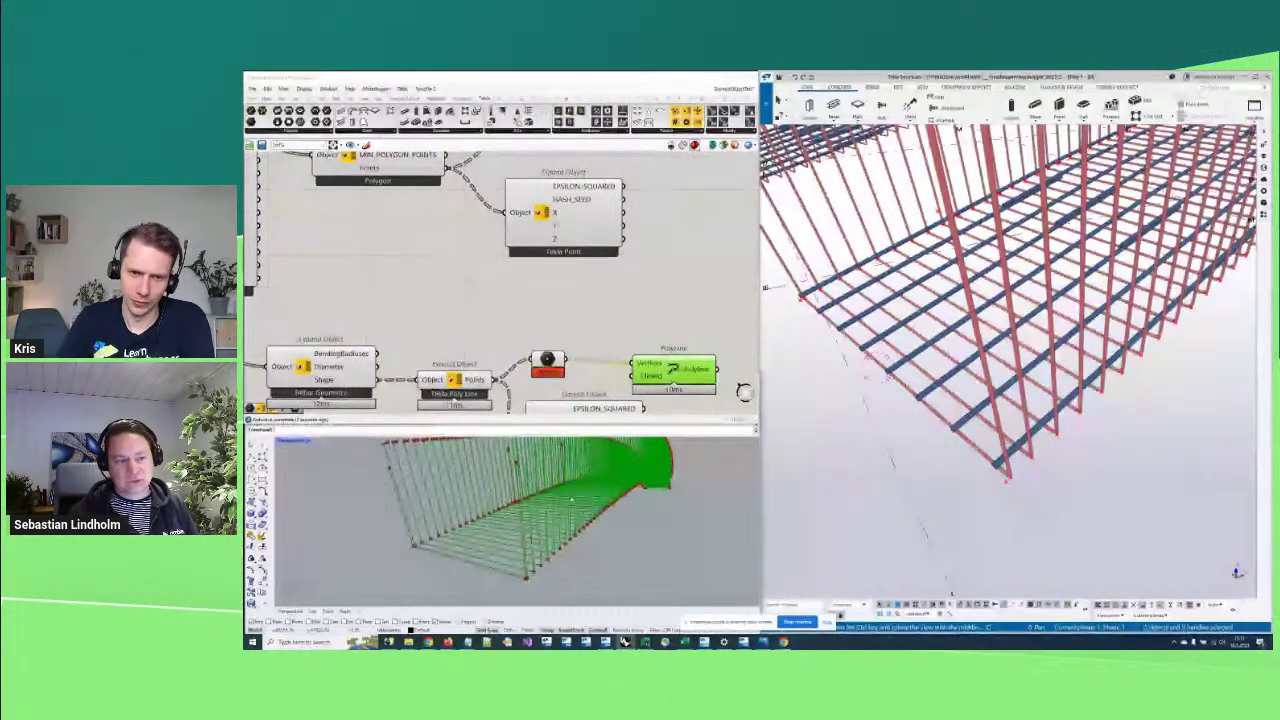
pyautogui.scroll(-1, 452, 283)
pyautogui.moveTo(549, 323); pyautogui.dragTo(610, 318, button='right')
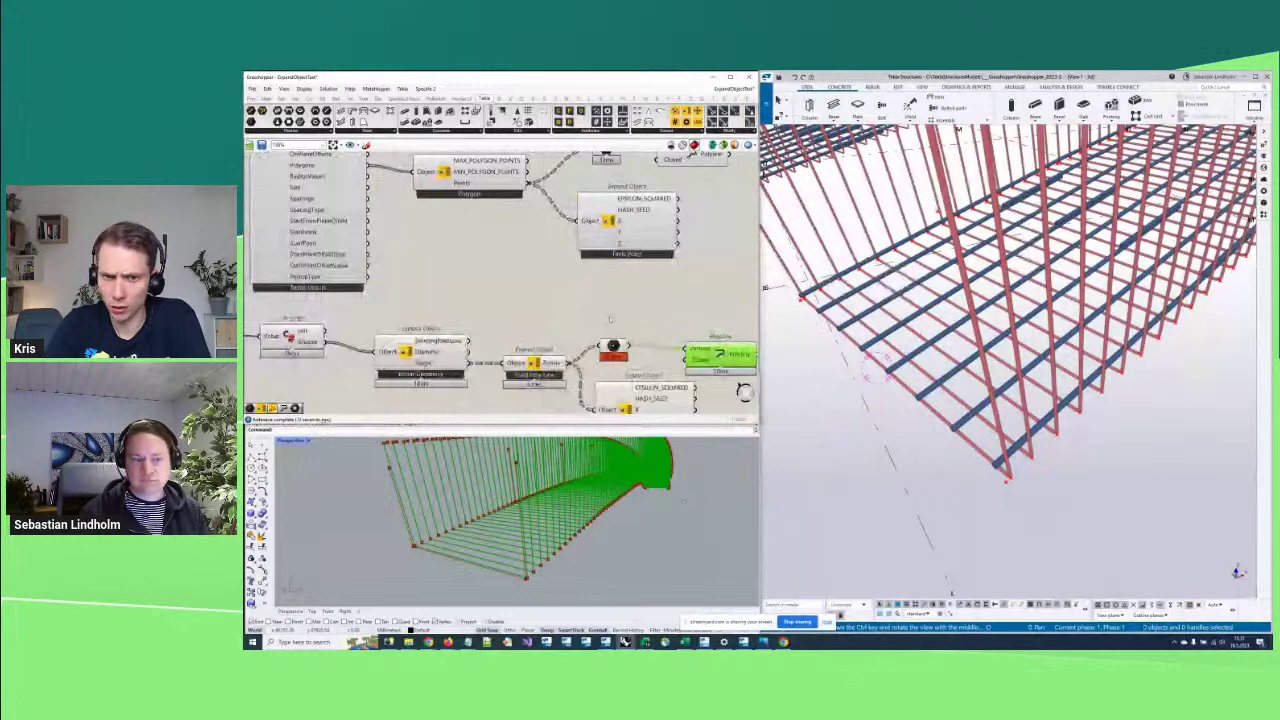
pyautogui.moveTo(633, 315); pyautogui.dragTo(623, 271, button='right')
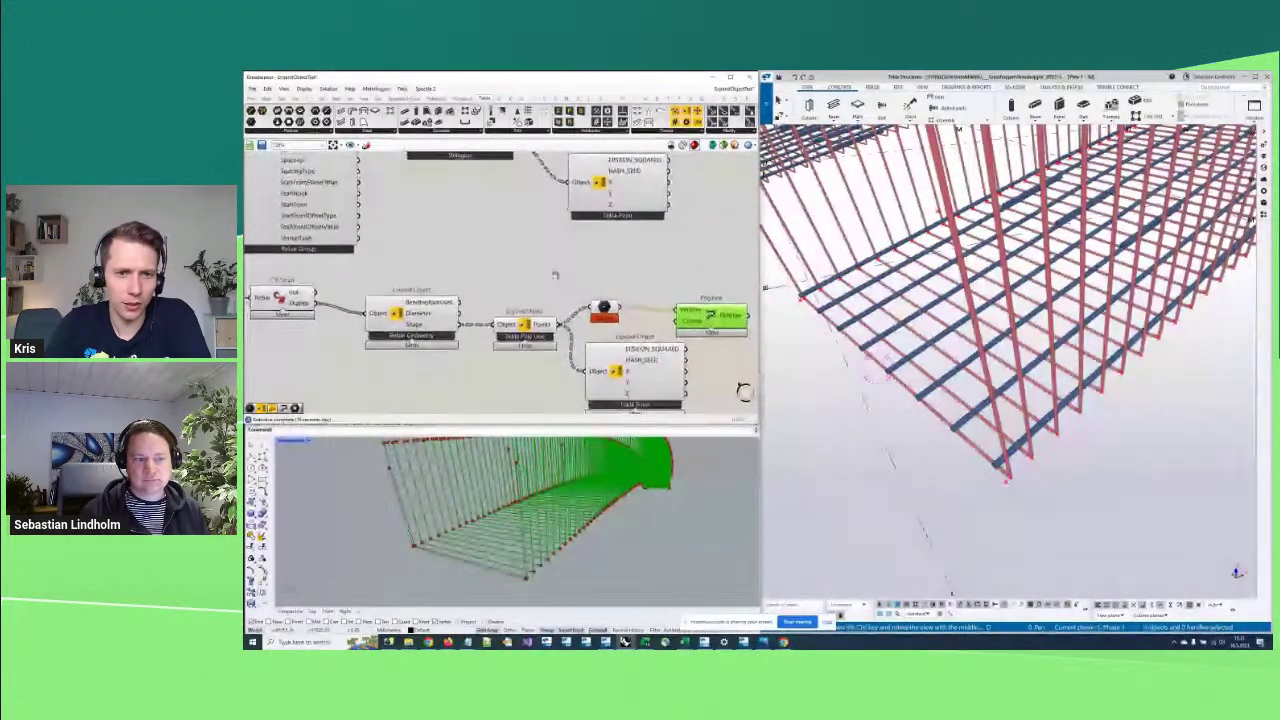
pyautogui.moveTo(538, 241); pyautogui.dragTo(563, 383, button='right')
pyautogui.click(715, 240)
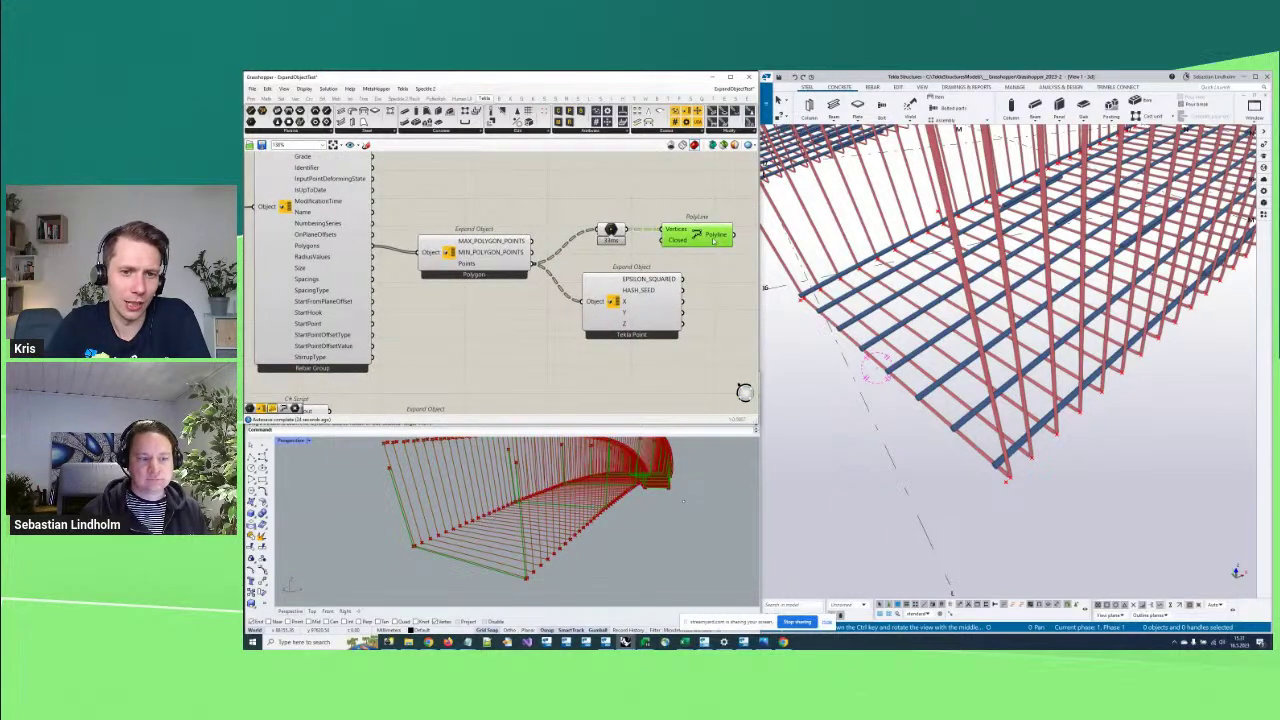
pyautogui.moveTo(638, 554); pyautogui.dragTo(616, 556, button='right')
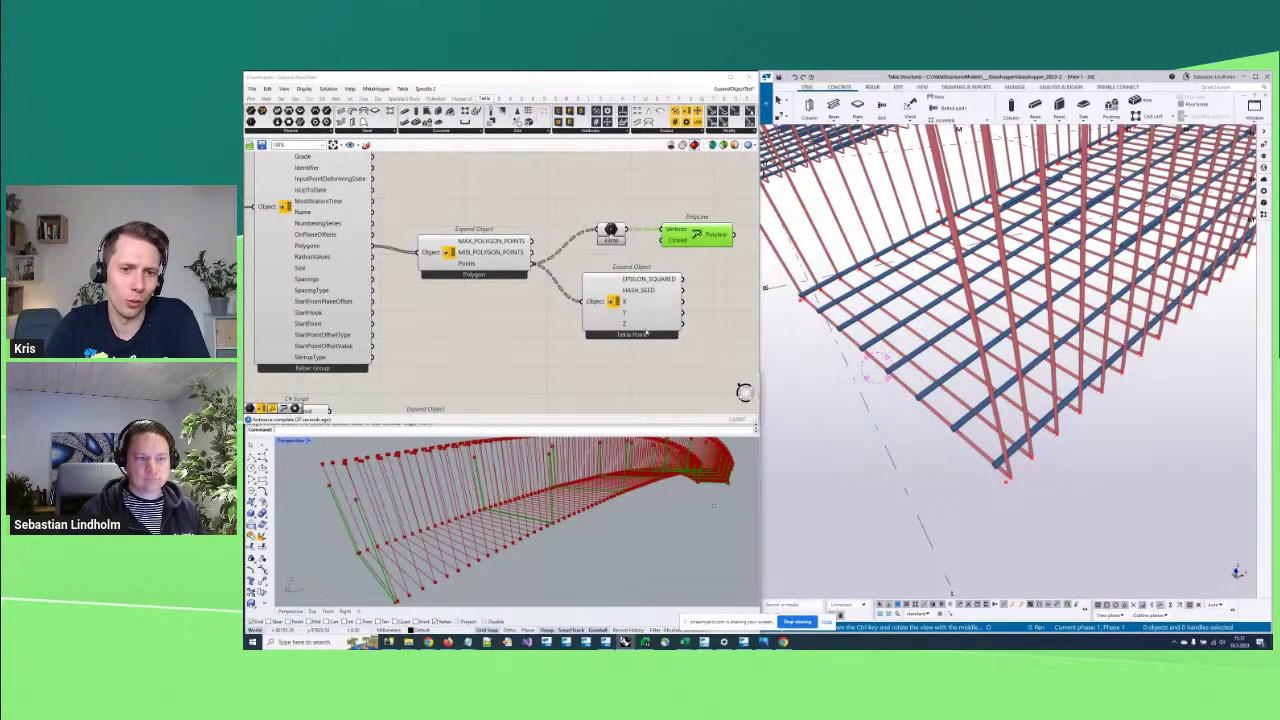
pyautogui.moveTo(666, 346); pyautogui.dragTo(632, 217, button='right')
pyautogui.moveTo(624, 260); pyautogui.dragTo(651, 291, button='right')
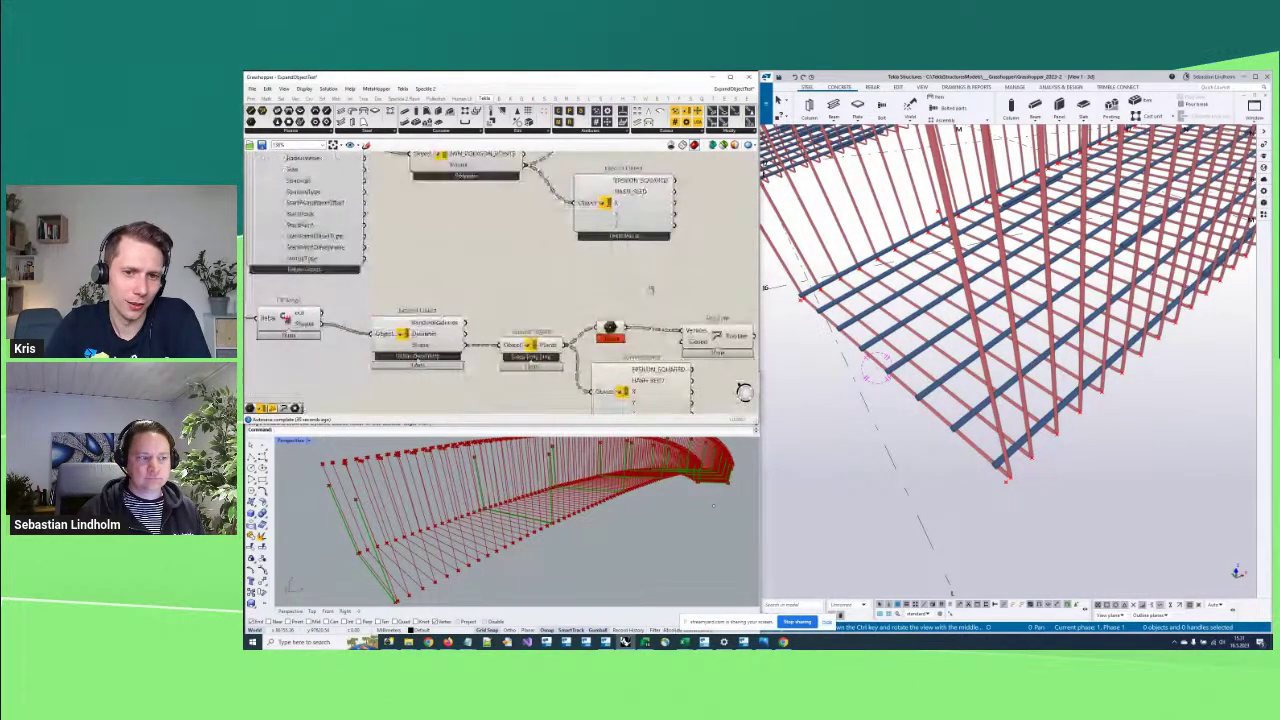
pyautogui.click(720, 338)
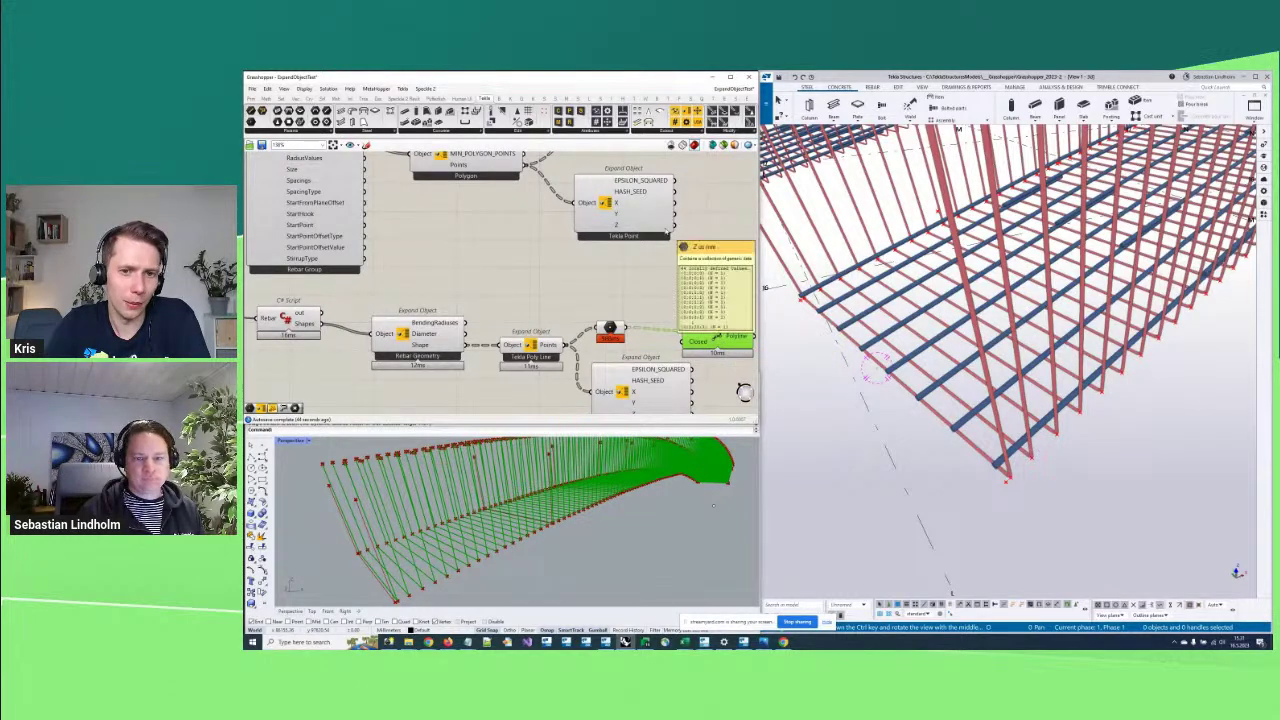
# Add a Pipe component and connect the script branch's Polyline output to its Curve input
pyautogui.moveTo(652, 271); pyautogui.dragTo(489, 257, button='right')
pyautogui.doubleClick(682, 270)
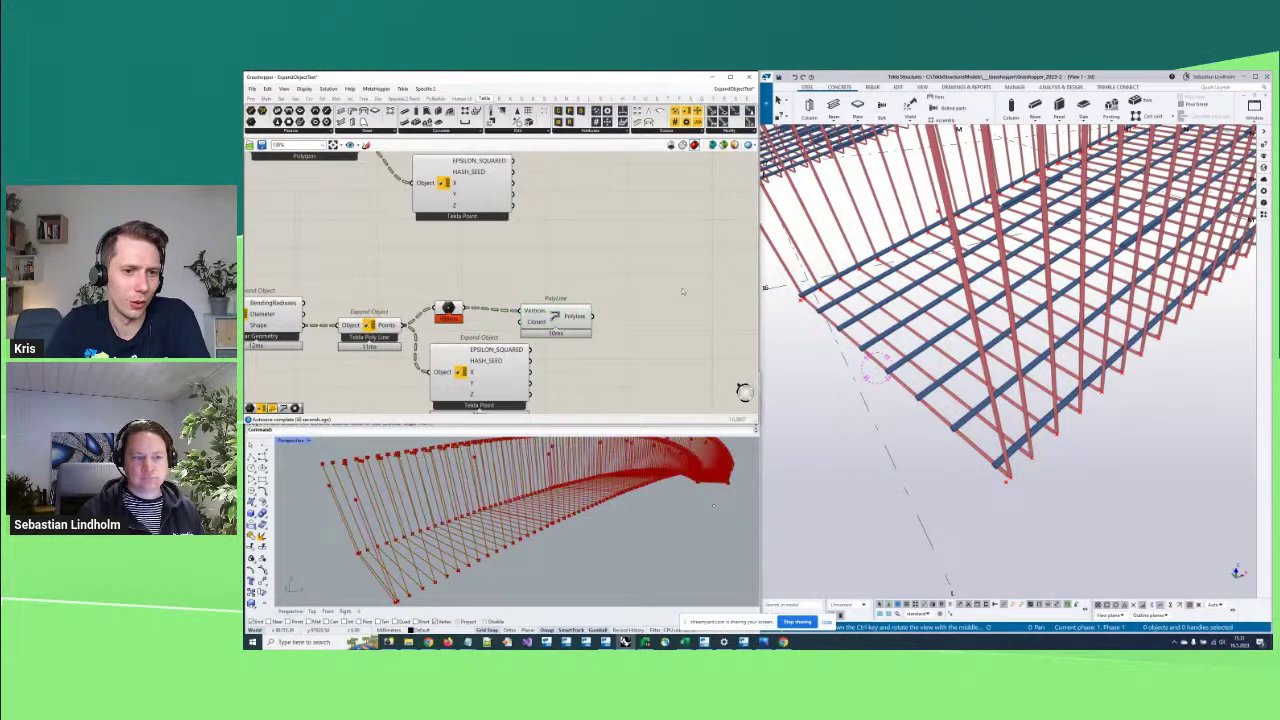
pyautogui.write('pipe')
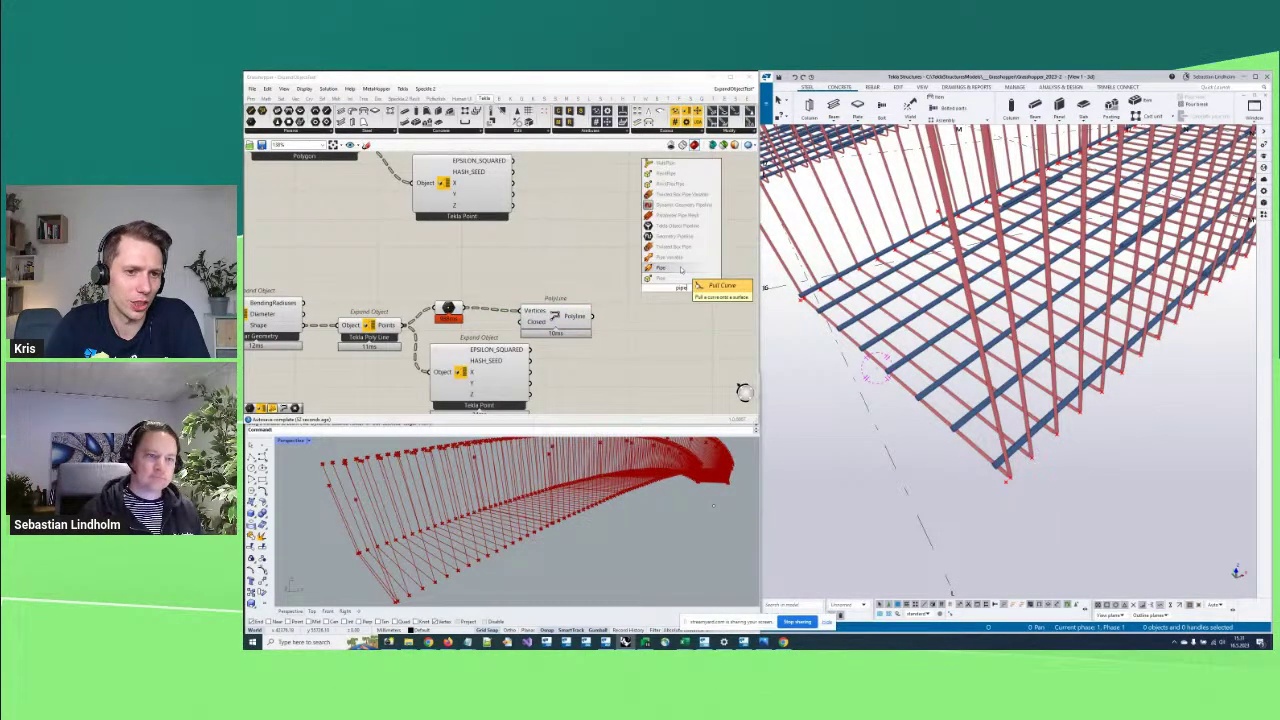
pyautogui.click(680, 269)
pyautogui.moveTo(592, 316); pyautogui.dragTo(656, 277)
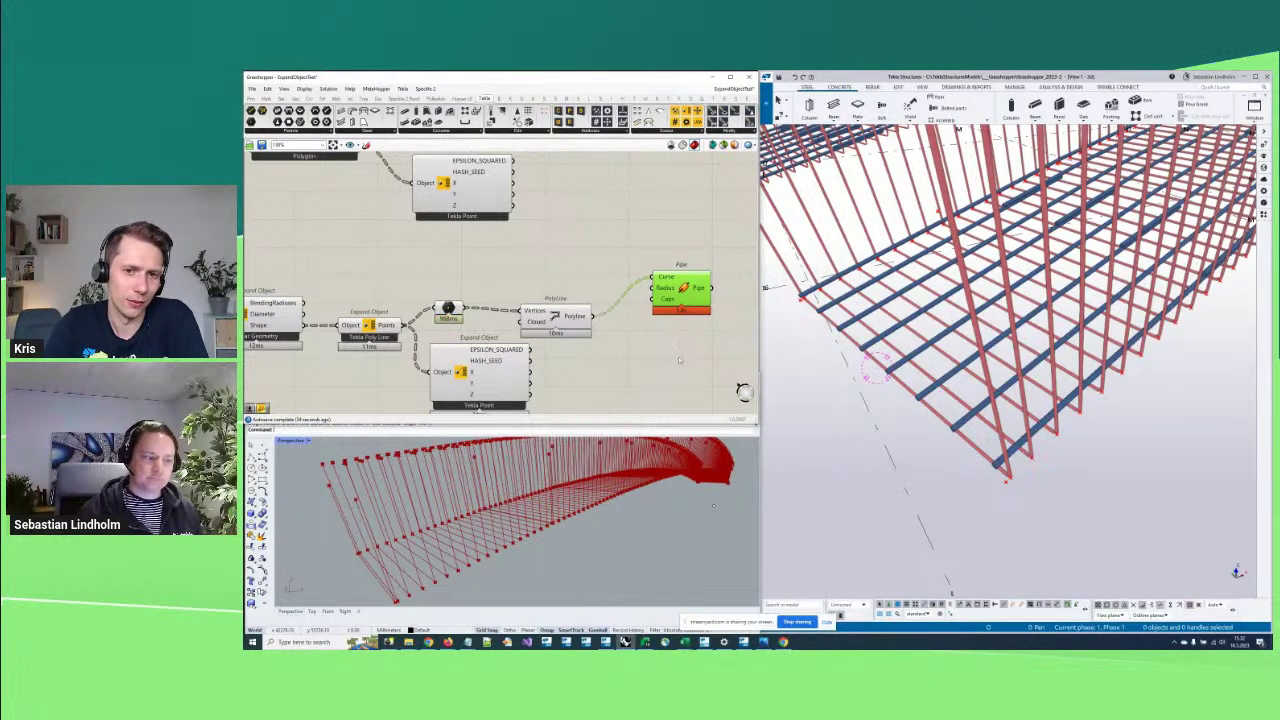
# Reposition the Pipe component and connect the Rebar Group's RadiusValues output to its Radius input
pyautogui.click(678, 356)
pyautogui.moveTo(686, 328); pyautogui.dragTo(655, 254)
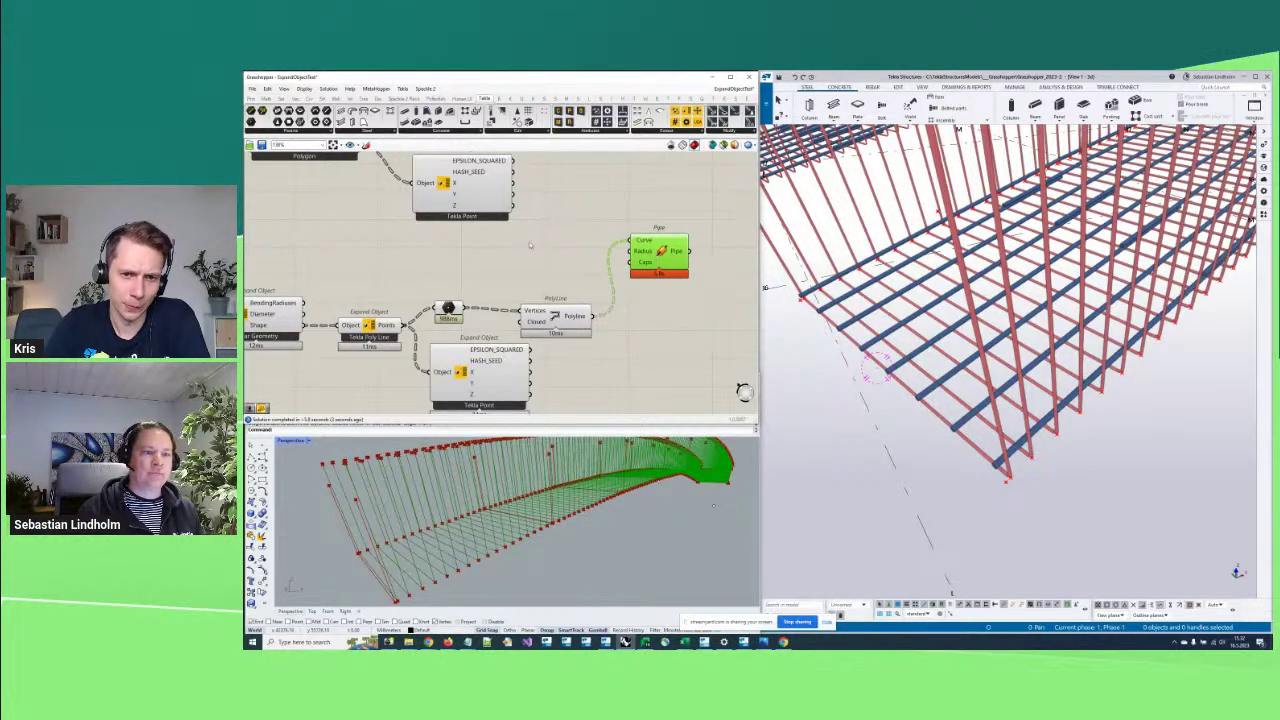
pyautogui.moveTo(380, 205); pyautogui.dragTo(639, 360, button='right')
pyautogui.moveTo(395, 229); pyautogui.dragTo(416, 188, button='right')
pyautogui.moveTo(420, 324); pyautogui.dragTo(421, 300, button='right')
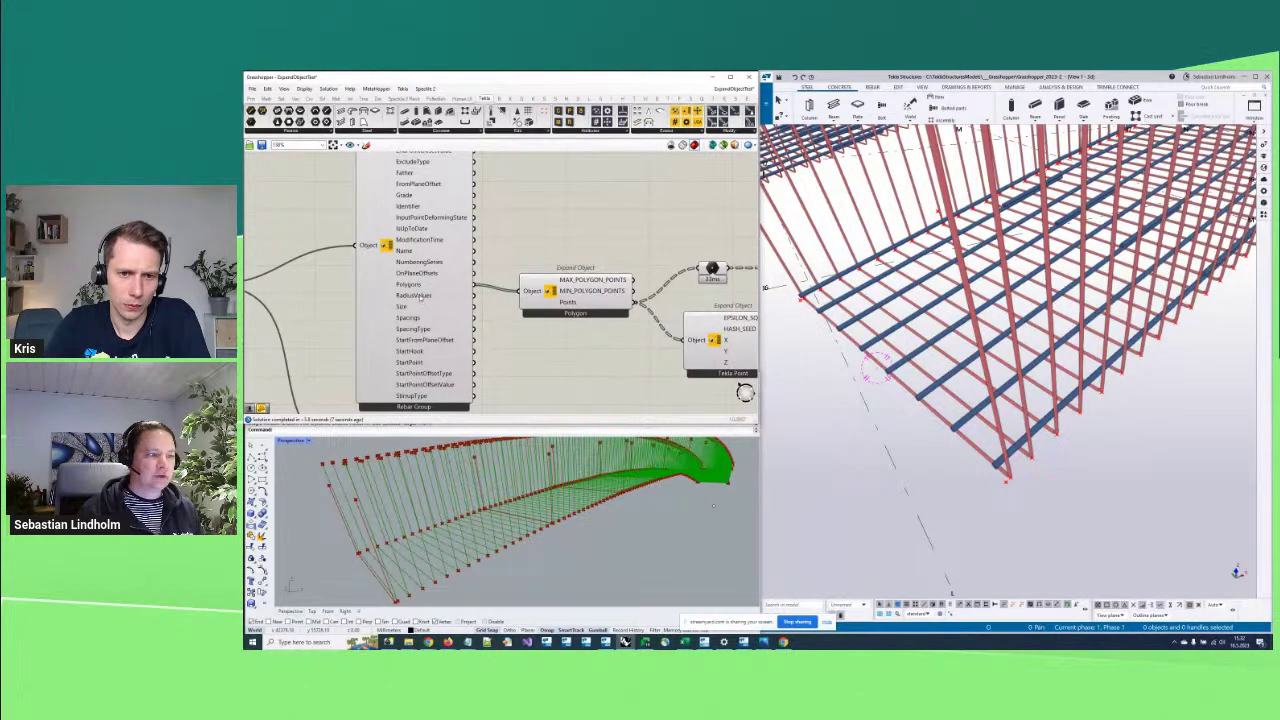
pyautogui.click(421, 299)
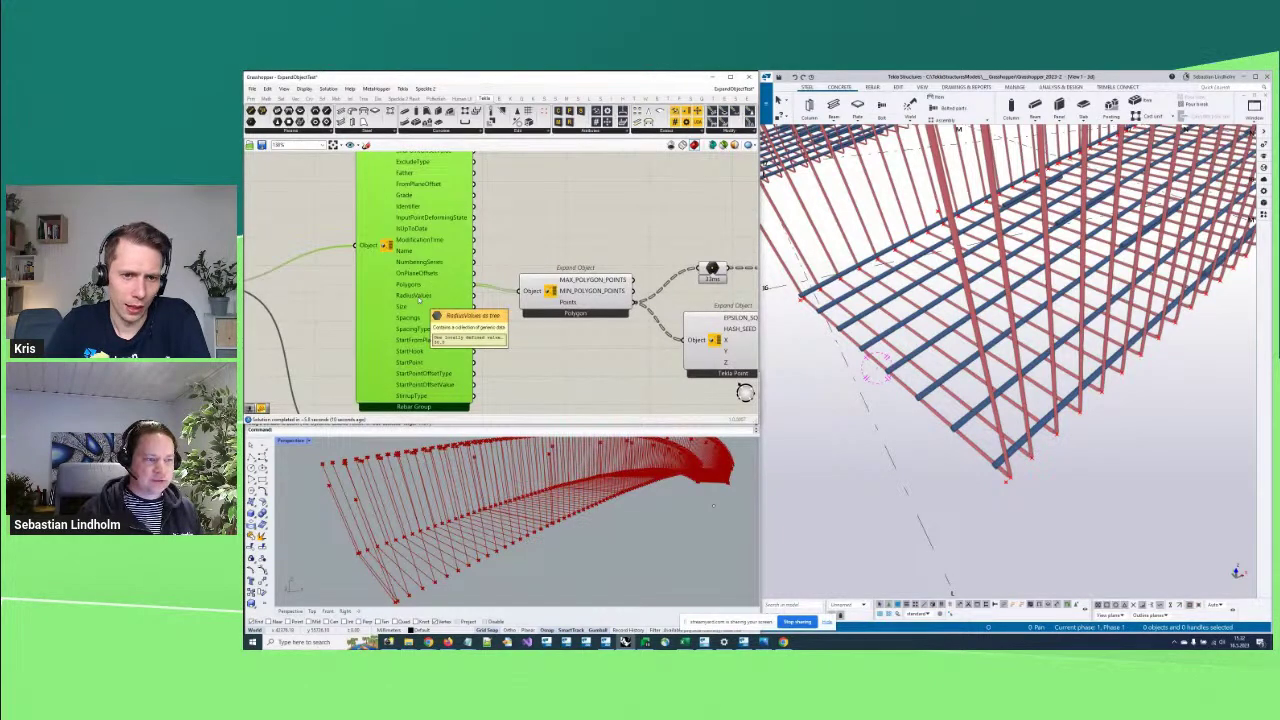
pyautogui.moveTo(535, 315); pyautogui.dragTo(458, 302, button='right')
pyautogui.moveTo(362, 272); pyautogui.dragTo(643, 379)
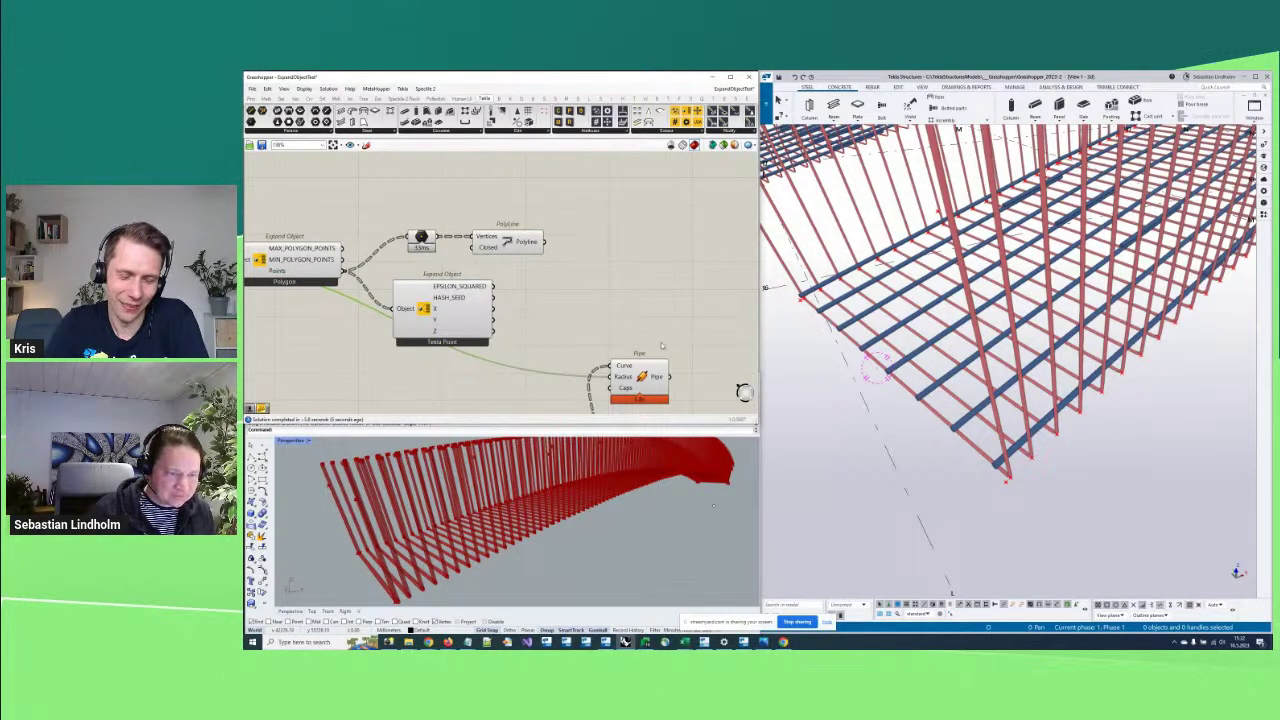
# Examine the piped rebars in the Rhino viewport and review the whole Grasshopper definition
pyautogui.click(646, 372)
pyautogui.moveTo(561, 345); pyautogui.dragTo(578, 315, button='right')
pyautogui.moveTo(440, 510); pyautogui.dragTo(490, 530, button='right')
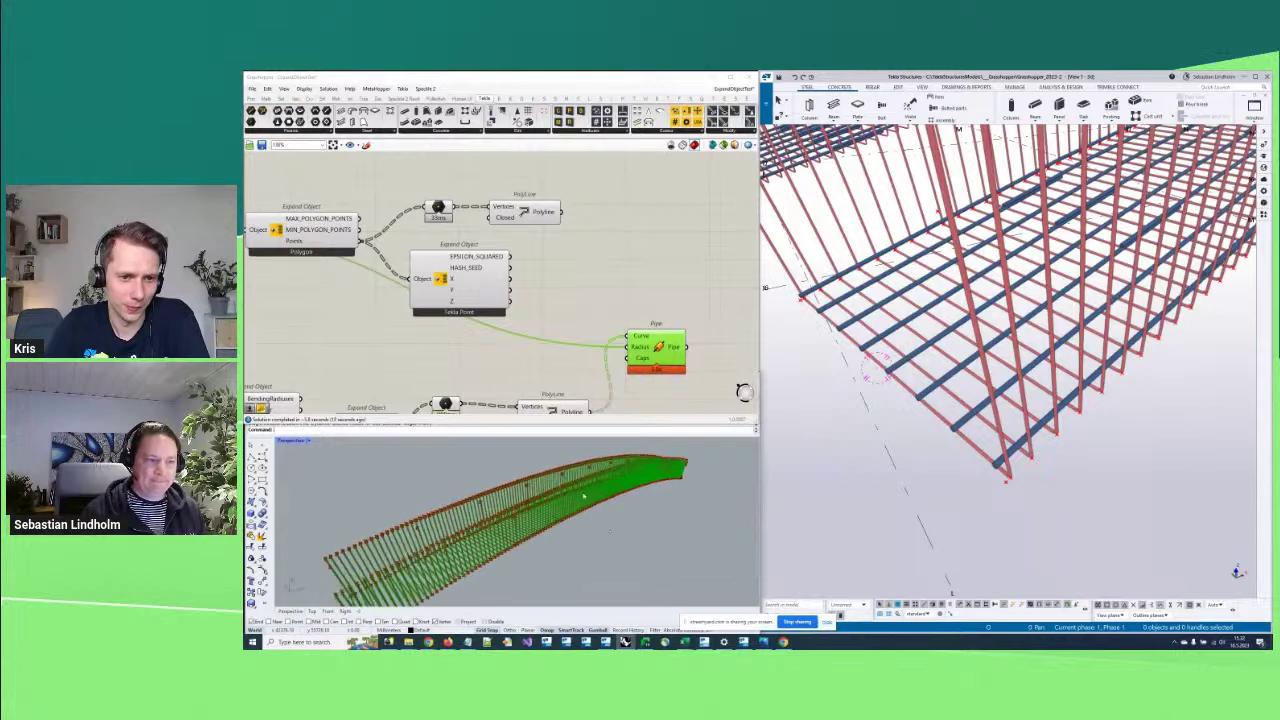
pyautogui.scroll(-2, 603, 264)
pyautogui.click(622, 277)
pyautogui.moveTo(648, 275); pyautogui.dragTo(627, 283, button='right')
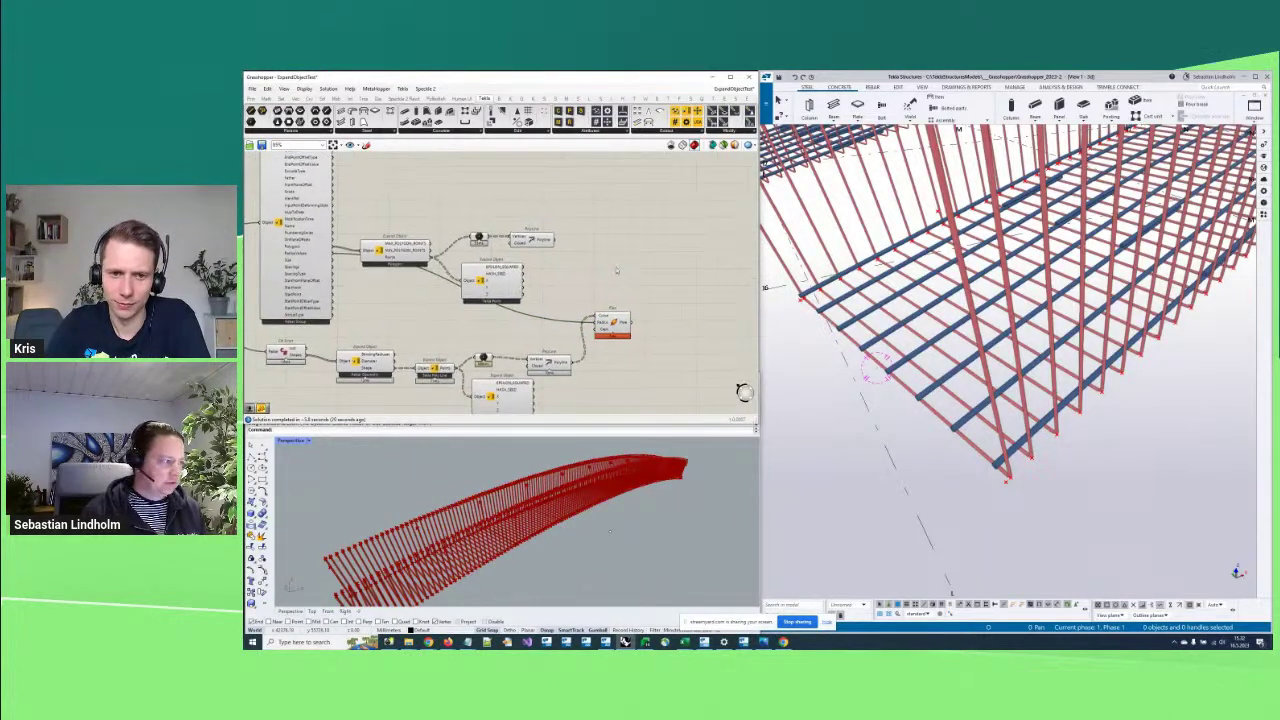
pyautogui.click(467, 642)
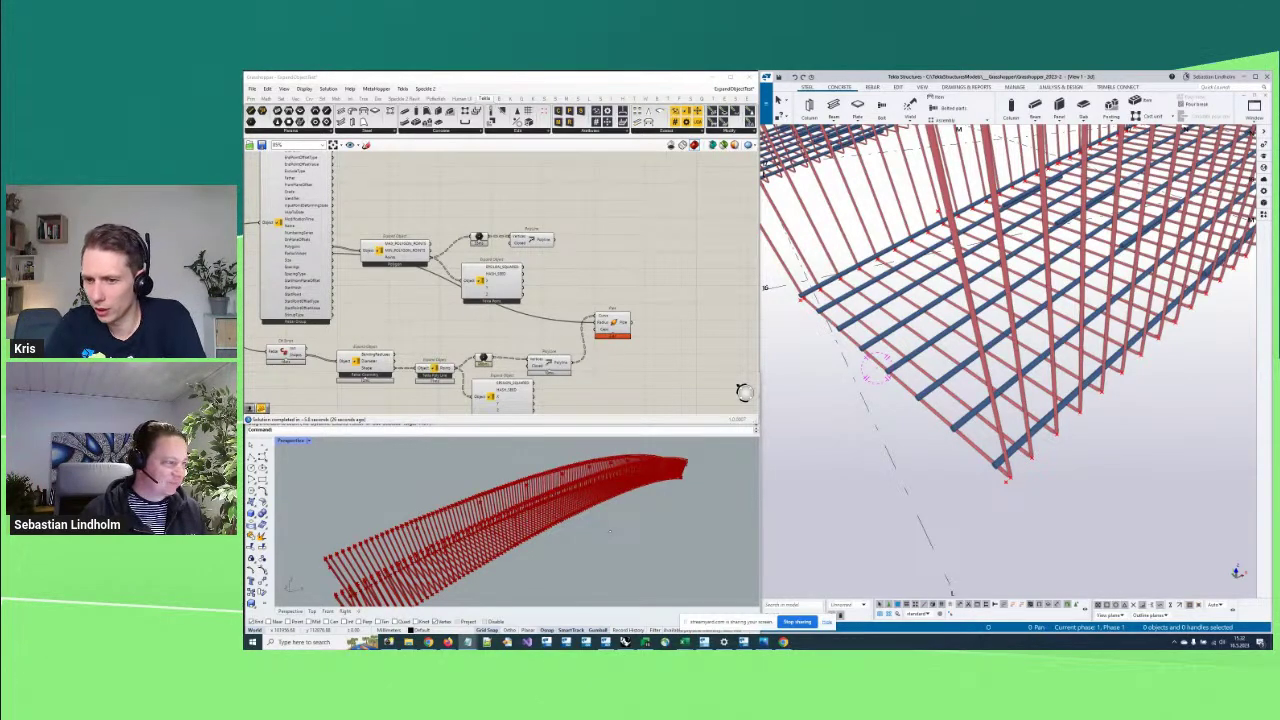
pyautogui.scroll(-3, 594, 248)
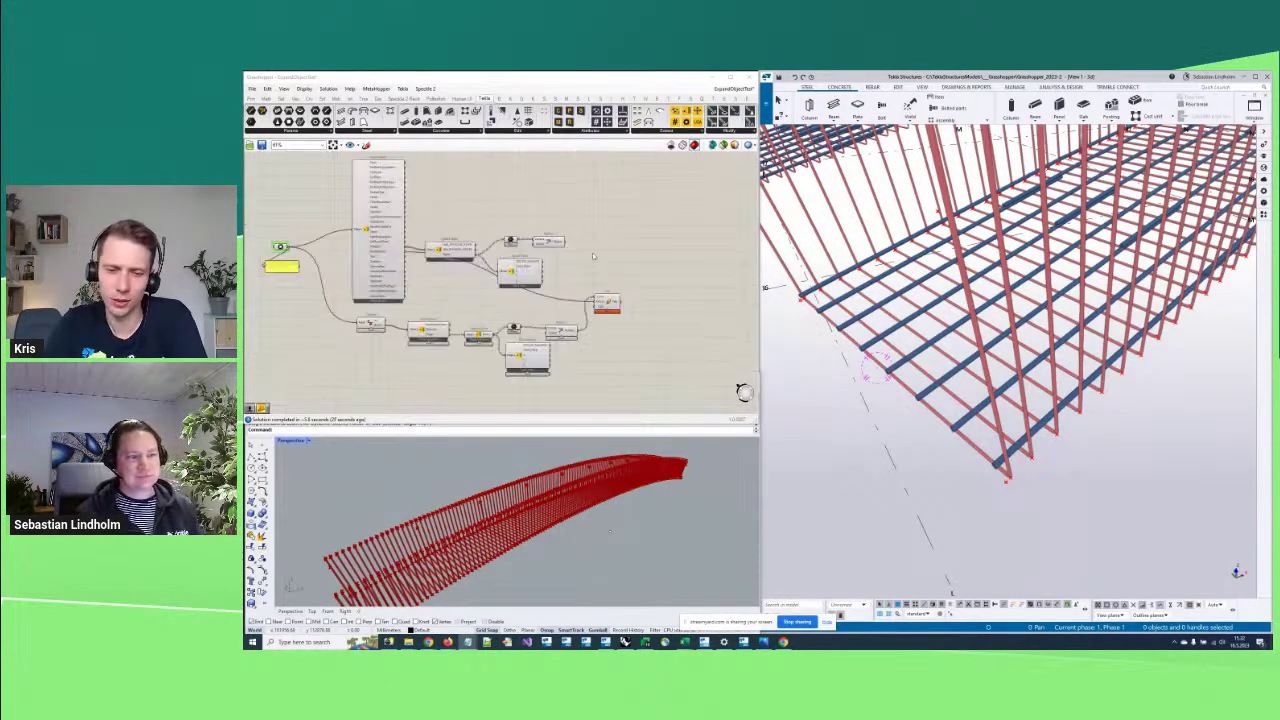
pyautogui.moveTo(529, 292); pyautogui.dragTo(577, 308, button='right')
pyautogui.scroll(2, 563, 299)
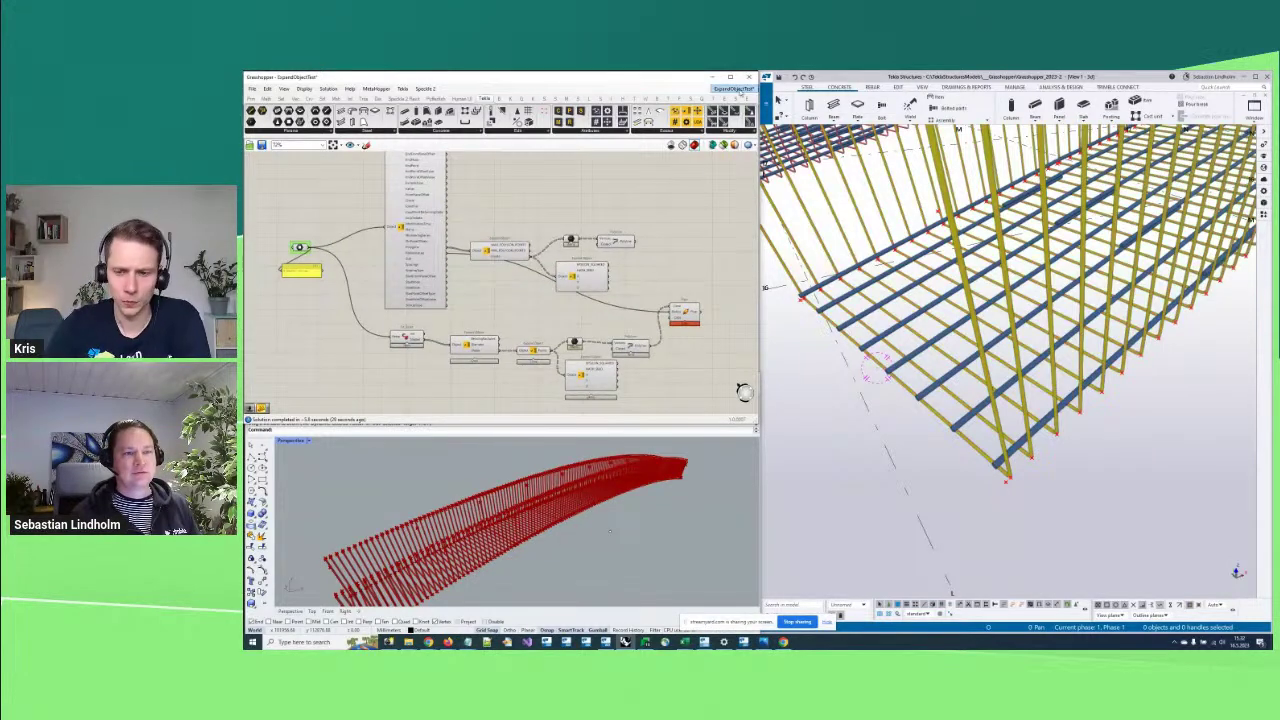
# Switch to the open FindTopSurface definition and review its slab inputs alongside the slabs in Rhino and Tekla Structures
pyautogui.click(740, 89)
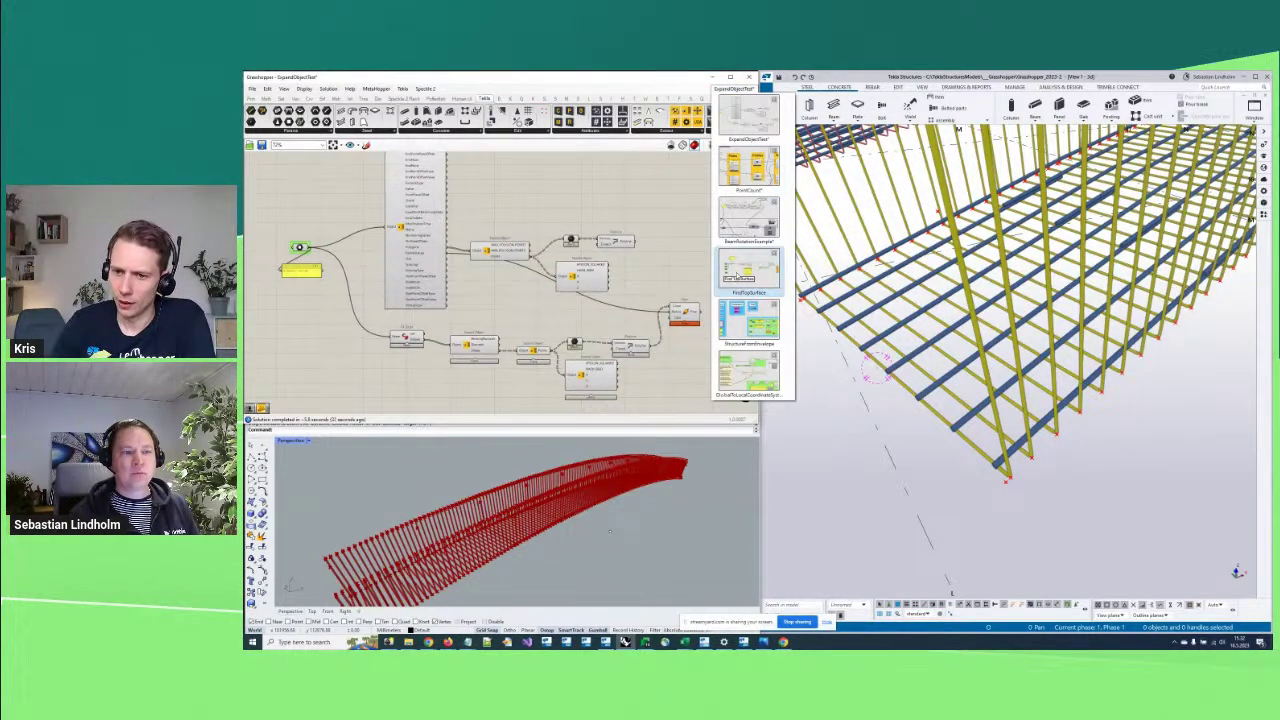
pyautogui.click(740, 270)
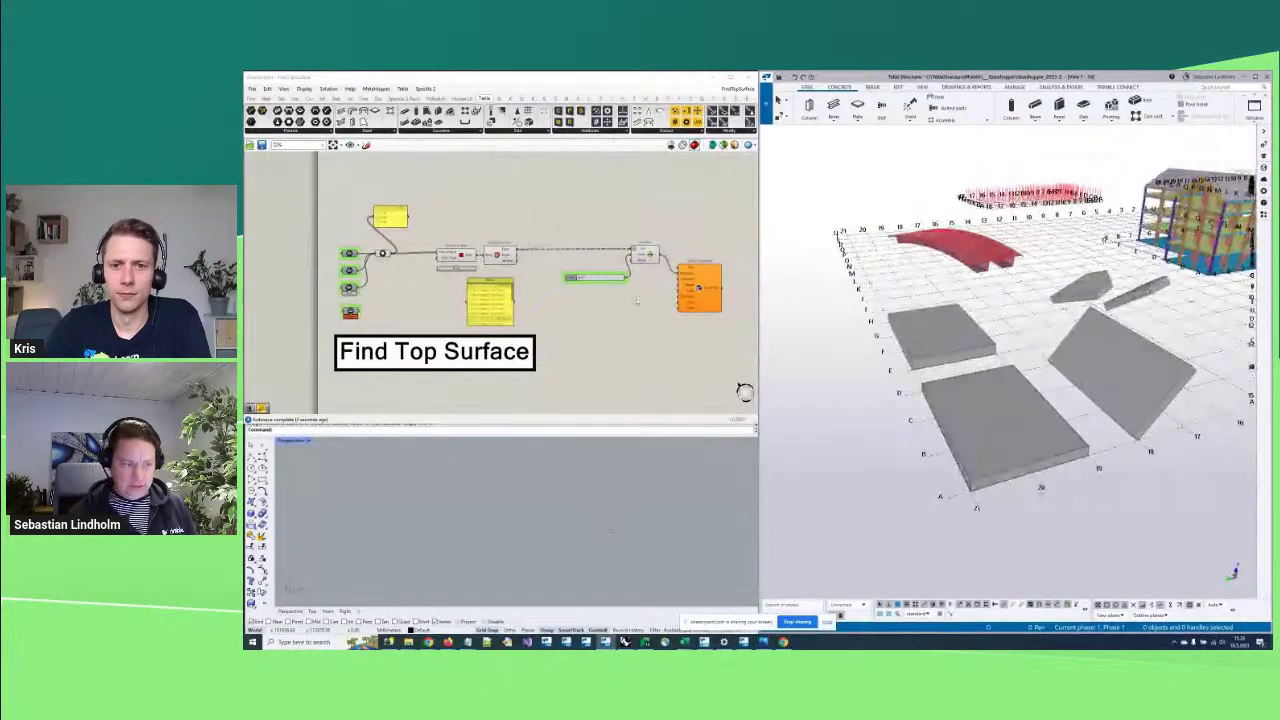
pyautogui.moveTo(637, 300); pyautogui.dragTo(576, 355, button='right')
pyautogui.scroll(3, 467, 256)
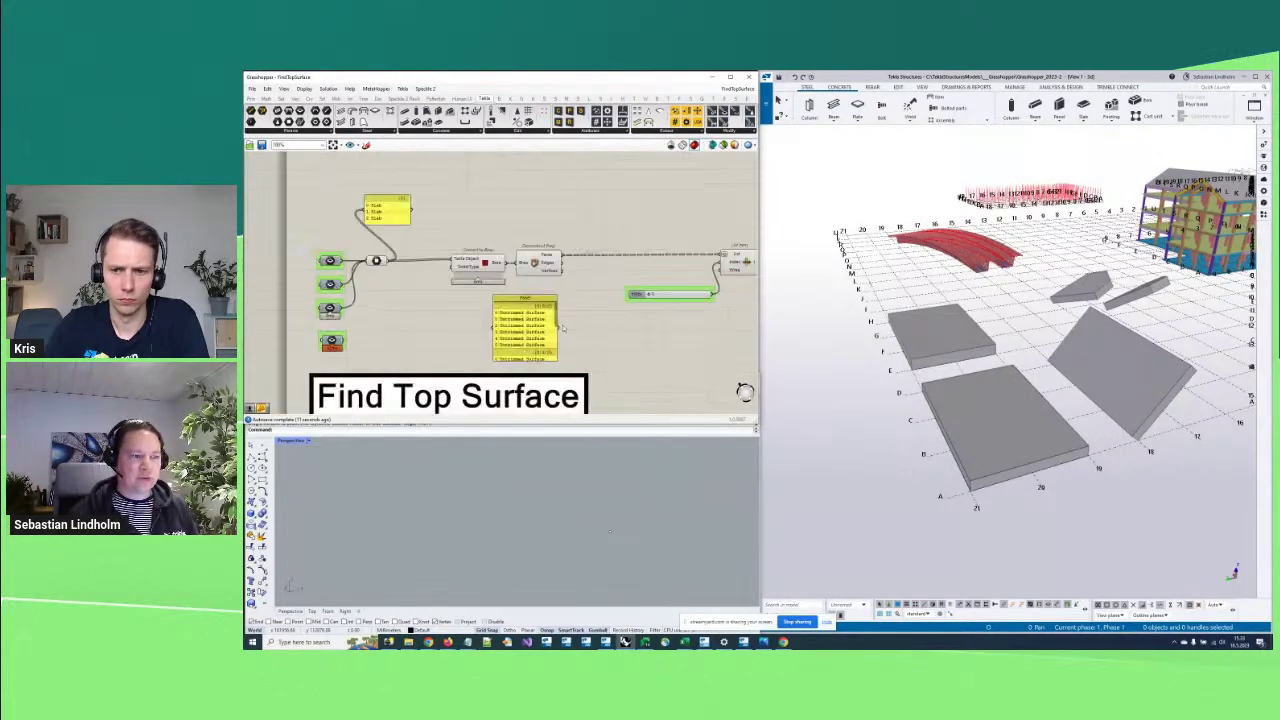
pyautogui.moveTo(383, 295); pyautogui.dragTo(430, 324, button='right')
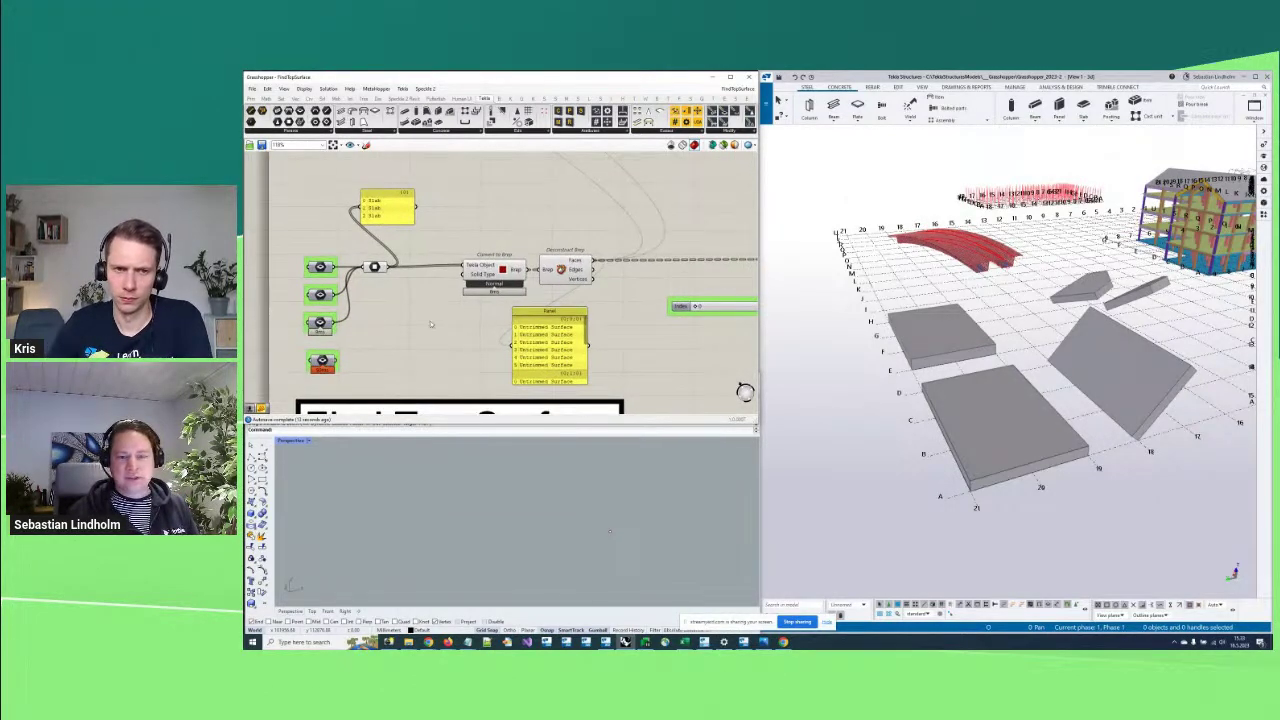
pyautogui.moveTo(1033, 398); pyautogui.dragTo(1034, 406, button='middle')
pyautogui.scroll(-10, 580, 506)
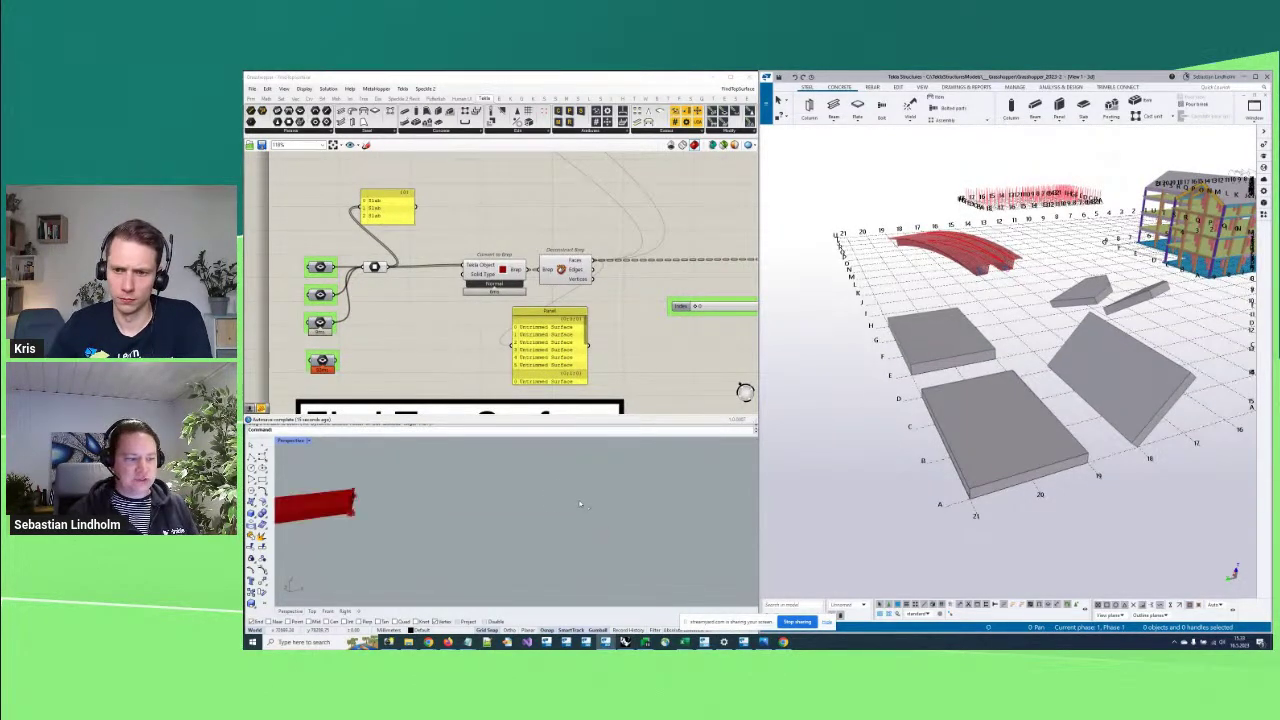
pyautogui.moveTo(580, 507); pyautogui.dragTo(509, 459, button='right')
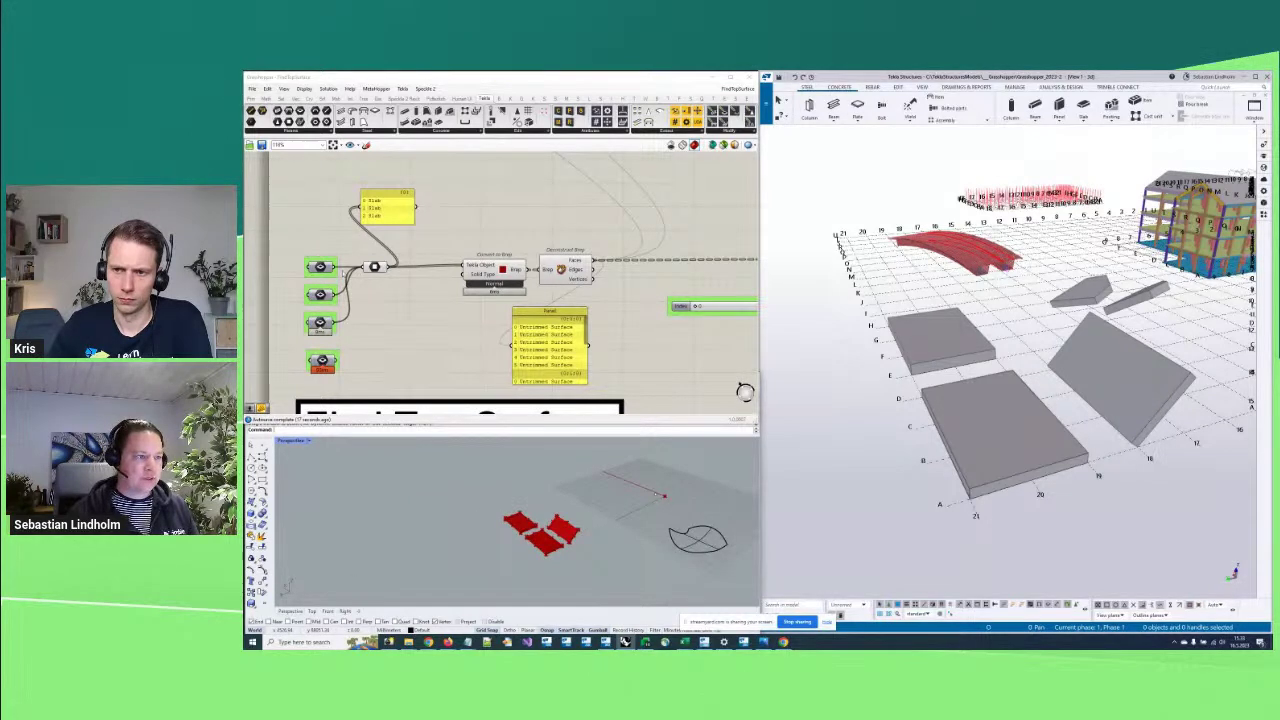
# Connect only the first contour plate parameter to the Tekla object parameter that feeds Convert to Brep
pyautogui.moveTo(335, 268); pyautogui.dragTo(372, 268)
pyautogui.moveTo(1050, 449)
pyautogui.mouseDown(button='middle')
pyautogui.moveTo(1039, 480)
pyautogui.moveTo(990, 428)
pyautogui.mouseUp(button='middle')
# Turn off Reverse on the List Item component's List input and check the surface treatment on the slab in Tekla
pyautogui.moveTo(640, 308); pyautogui.dragTo(548, 307, button='right')
pyautogui.moveTo(699, 279); pyautogui.dragTo(608, 277, button='right')
pyautogui.rightClick(603, 256)
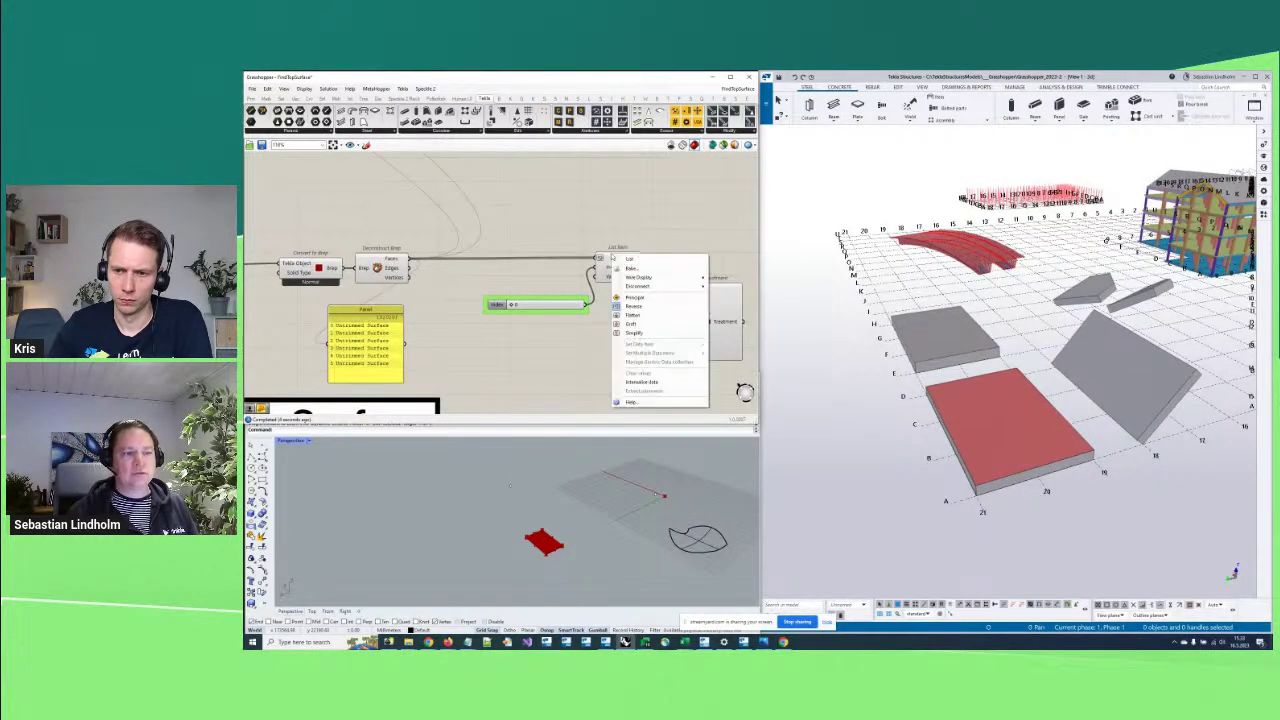
pyautogui.click(645, 306)
pyautogui.moveTo(970, 420); pyautogui.dragTo(1012, 458, button='middle')
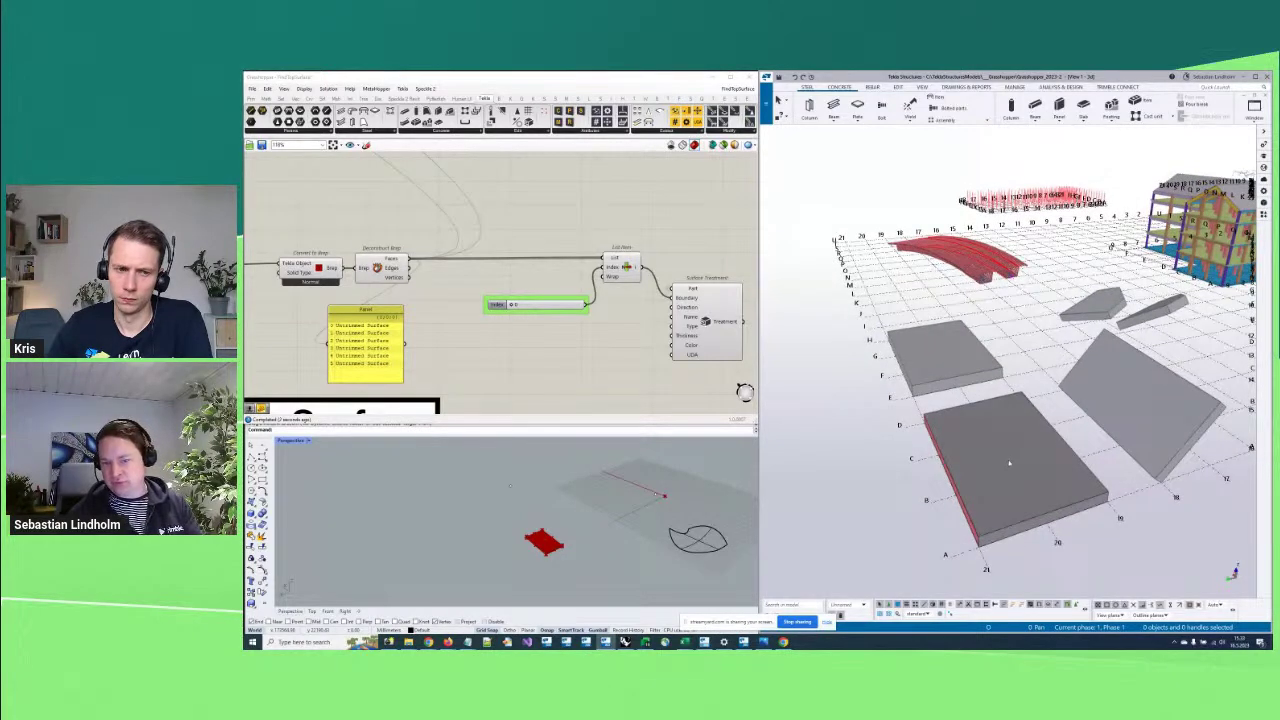
# Select the Convert to Brep component to identify its source slab in Tekla Structures, and deselect it after examining it
pyautogui.moveTo(541, 338); pyautogui.dragTo(600, 340, button='right')
pyautogui.moveTo(367, 300); pyautogui.dragTo(555, 302, button='right')
pyautogui.click(557, 281)
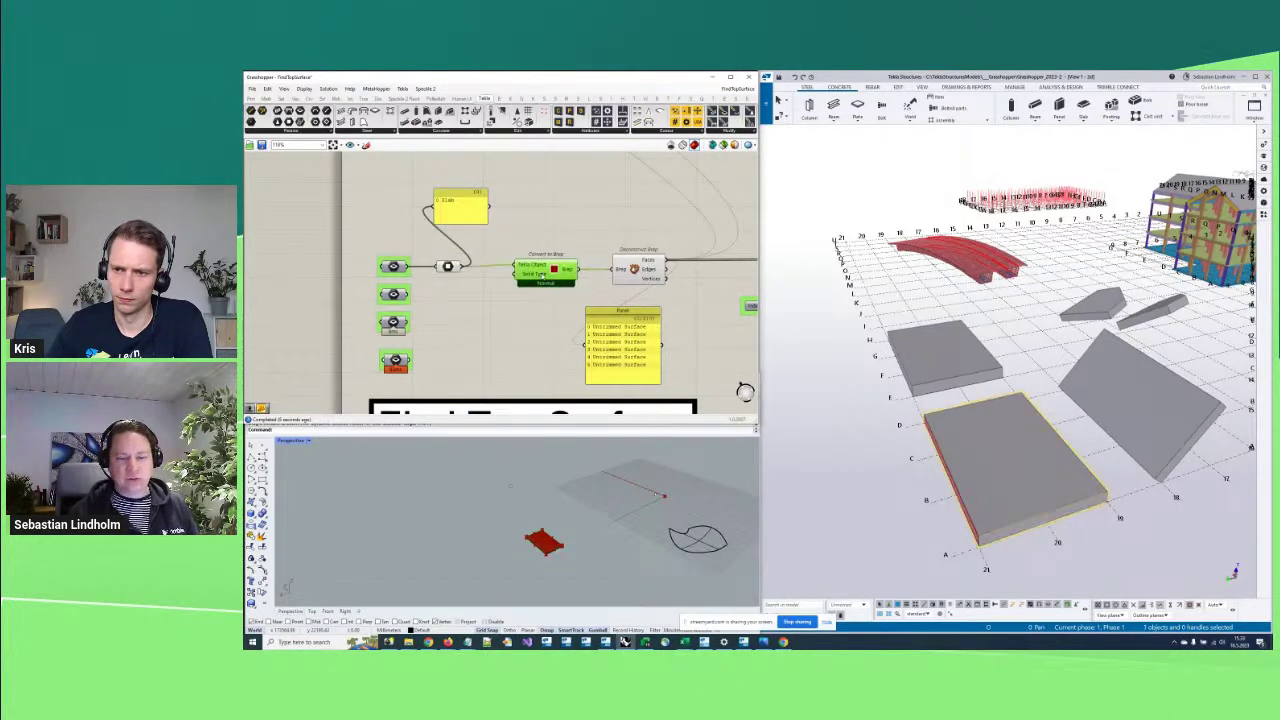
pyautogui.moveTo(932, 430); pyautogui.dragTo(963, 421, button='middle')
pyautogui.moveTo(513, 314); pyautogui.dragTo(551, 332, button='right')
pyautogui.scroll(2, 510, 305)
pyautogui.scroll(2, 495, 294)
pyautogui.scroll(-2, 496, 288)
pyautogui.moveTo(493, 296); pyautogui.dragTo(507, 313, button='right')
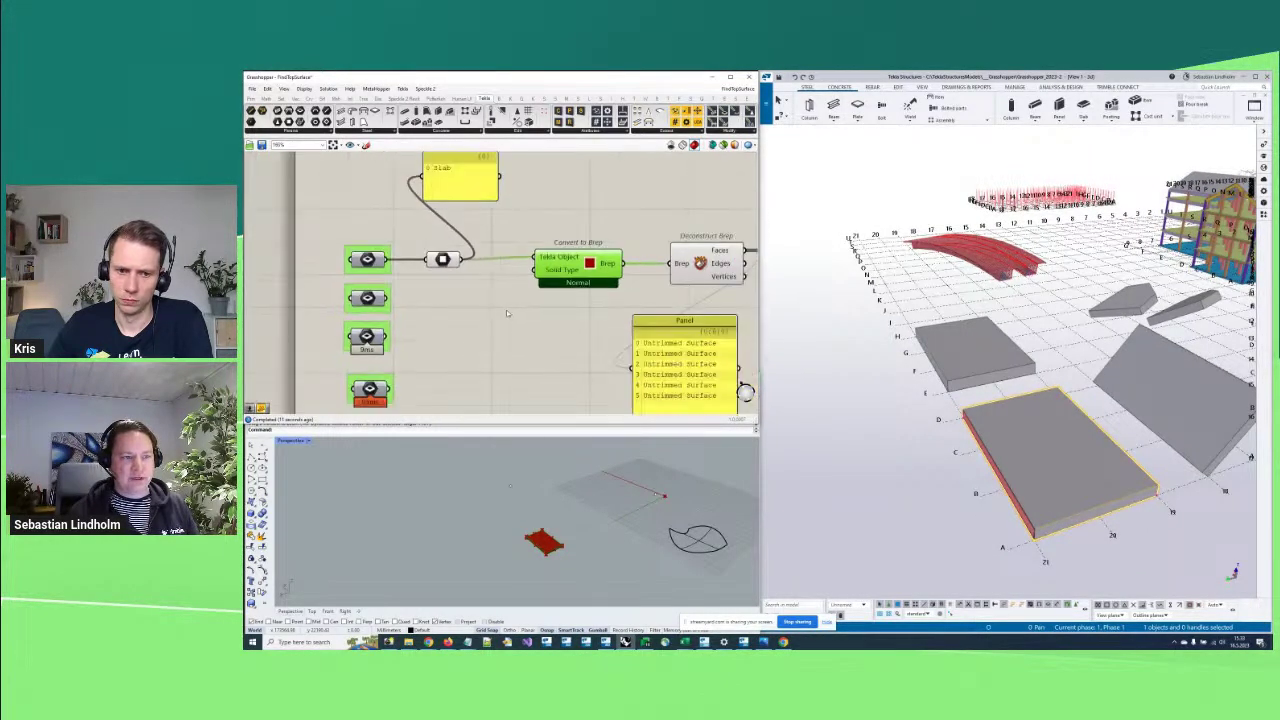
pyautogui.click(511, 303)
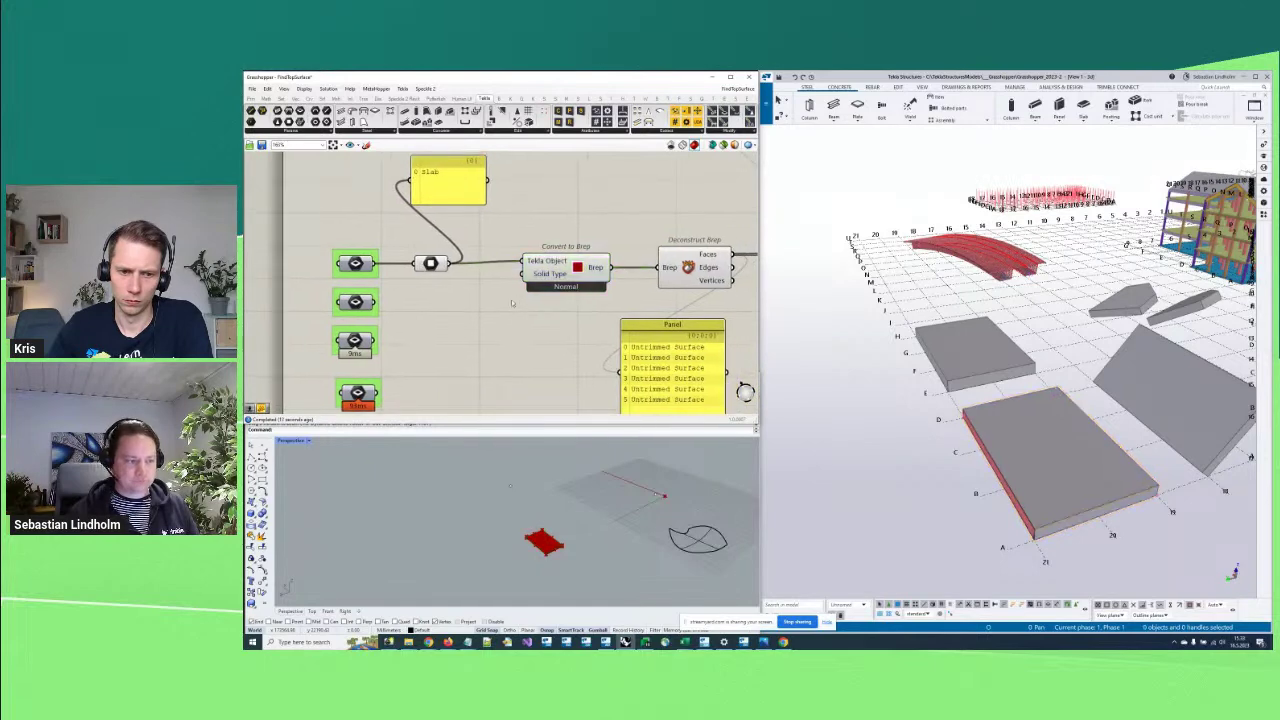
# Select the Tekla object parameter and examine the single slab's geometry up close in the Rhino viewport
pyautogui.click(443, 268)
pyautogui.moveTo(443, 294); pyautogui.dragTo(445, 279, button='right')
pyautogui.moveTo(557, 550); pyautogui.dragTo(568, 550, button='right')
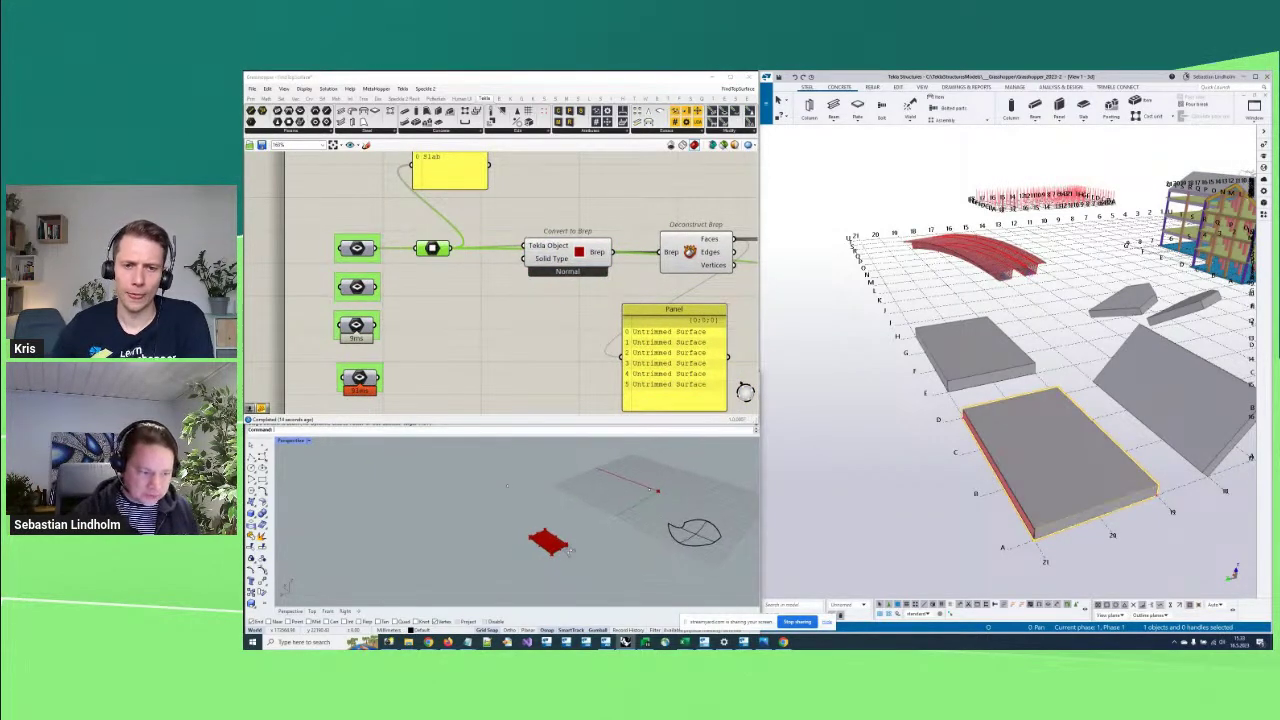
pyautogui.scroll(12, 563, 547)
pyautogui.scroll(2, 500, 337)
pyautogui.moveTo(500, 337); pyautogui.dragTo(647, 399, button='right')
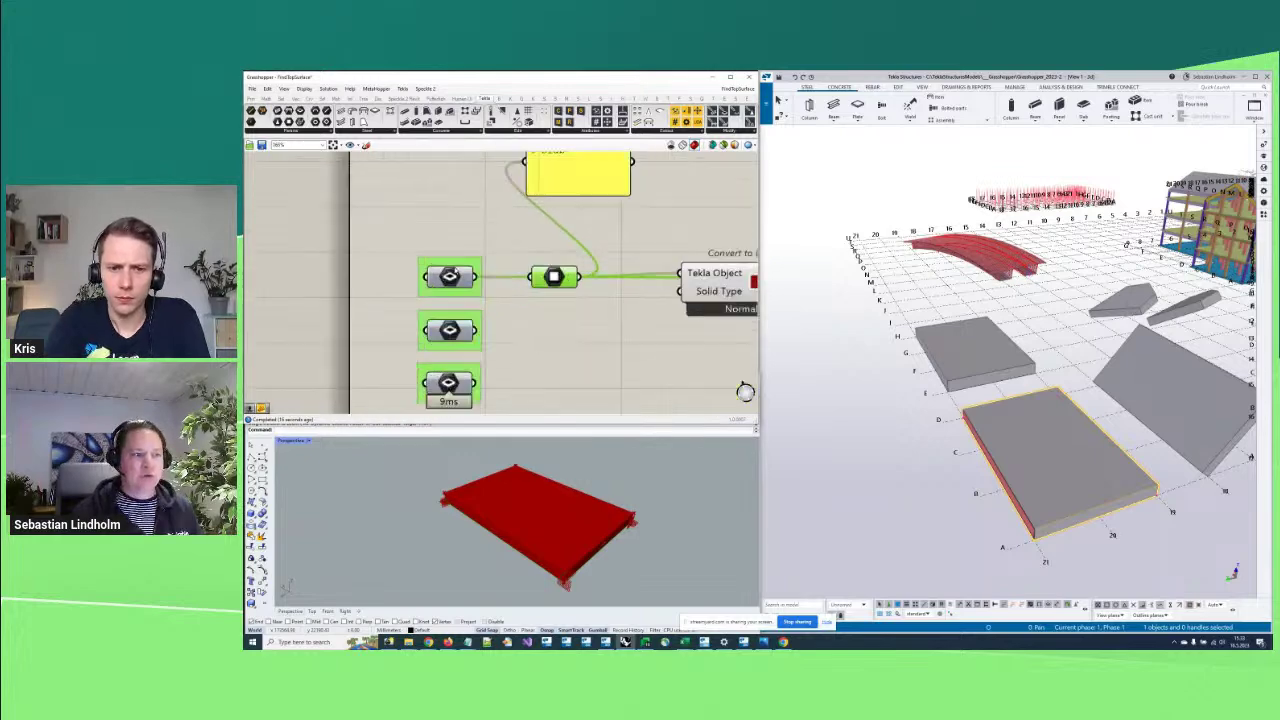
# Select the first contour plate parameter and look at its options for referencing contour plates from Tekla
pyautogui.scroll(2, 455, 268)
pyautogui.click(456, 271)
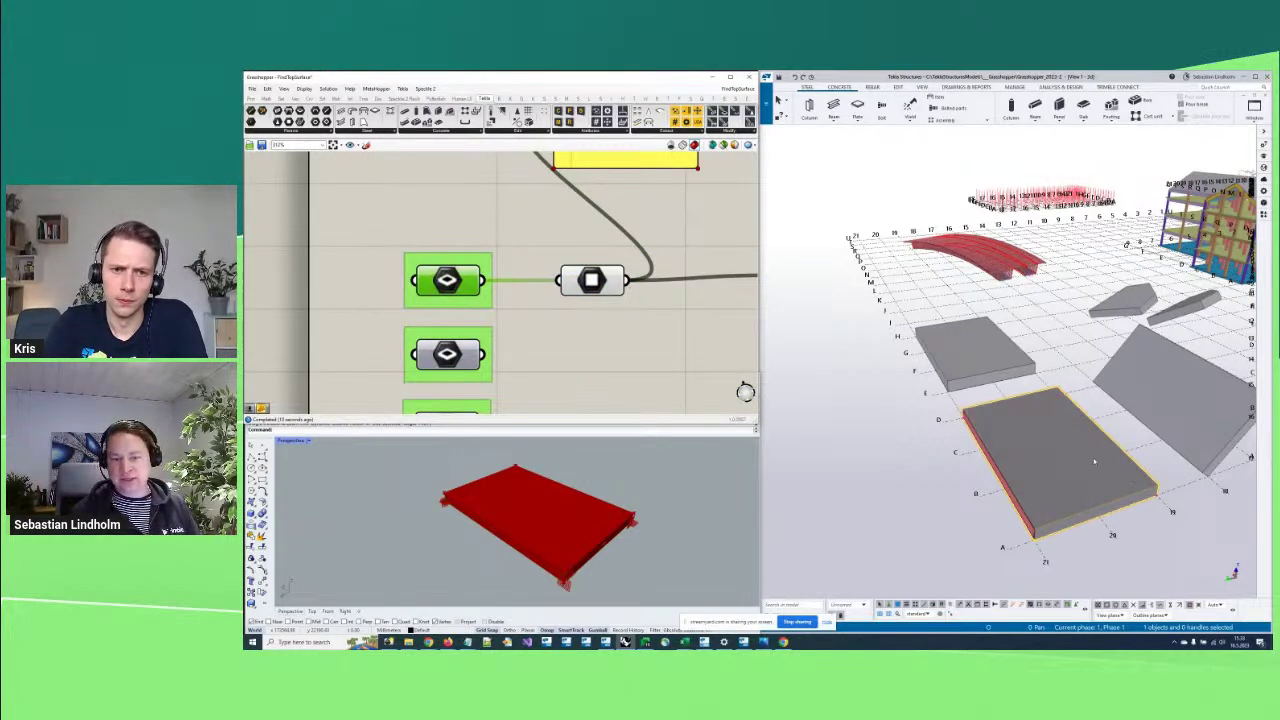
pyautogui.rightClick(460, 274)
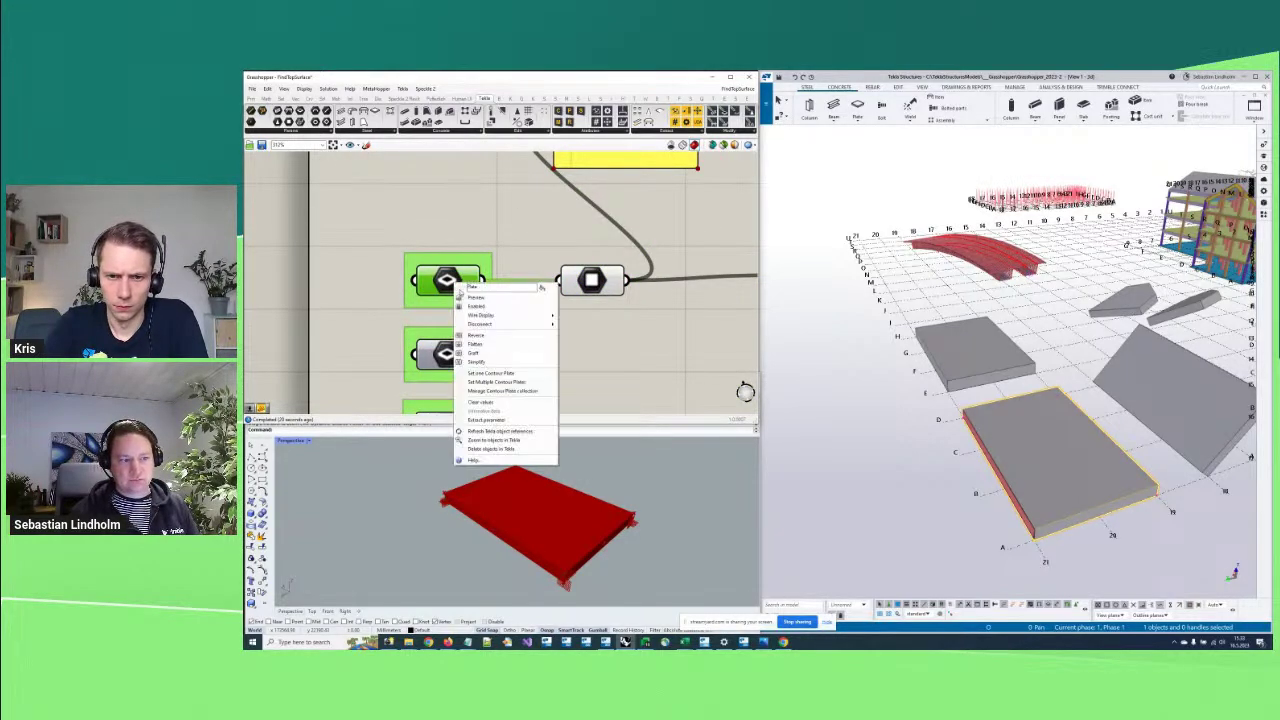
pyautogui.click(989, 460)
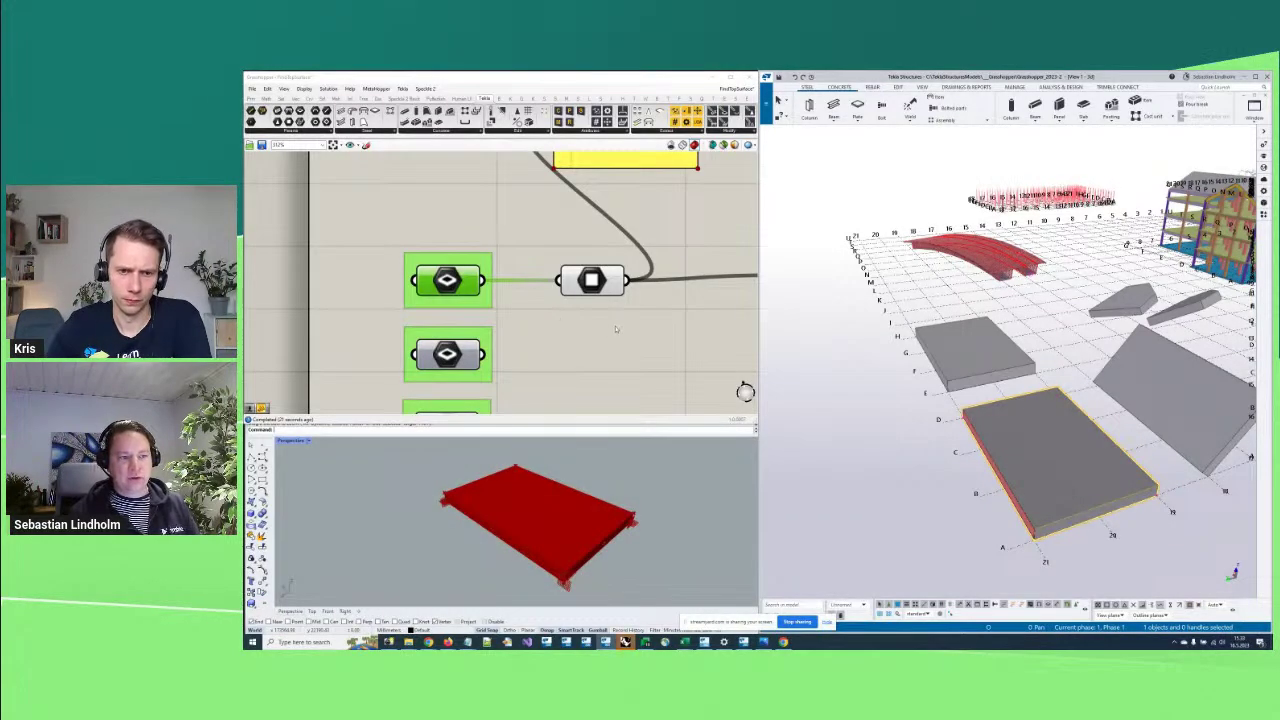
# Select the Convert to Brep component and view the available options of its Solid Type input
pyautogui.moveTo(620, 322); pyautogui.dragTo(414, 331, button='right')
pyautogui.moveTo(662, 327); pyautogui.dragTo(596, 312, button='right')
pyautogui.click(602, 328)
pyautogui.moveTo(591, 298); pyautogui.dragTo(589, 298)
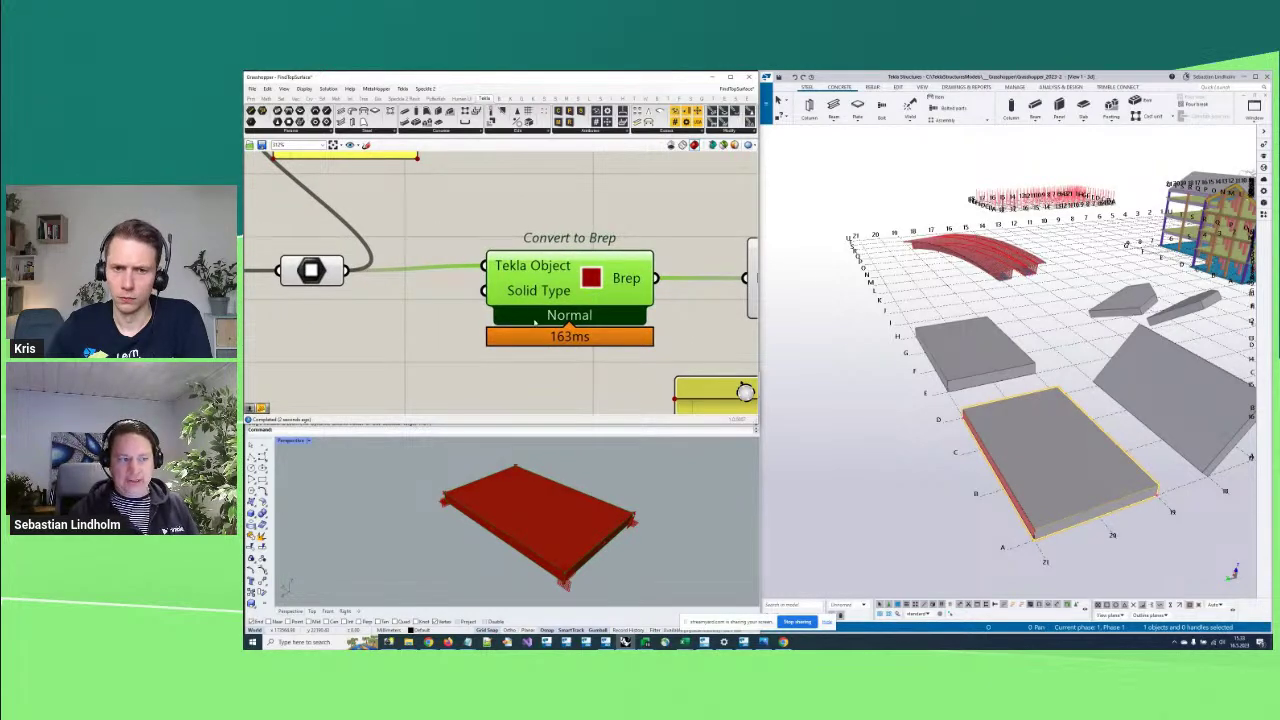
pyautogui.scroll(3, 536, 319)
pyautogui.rightClick(548, 279)
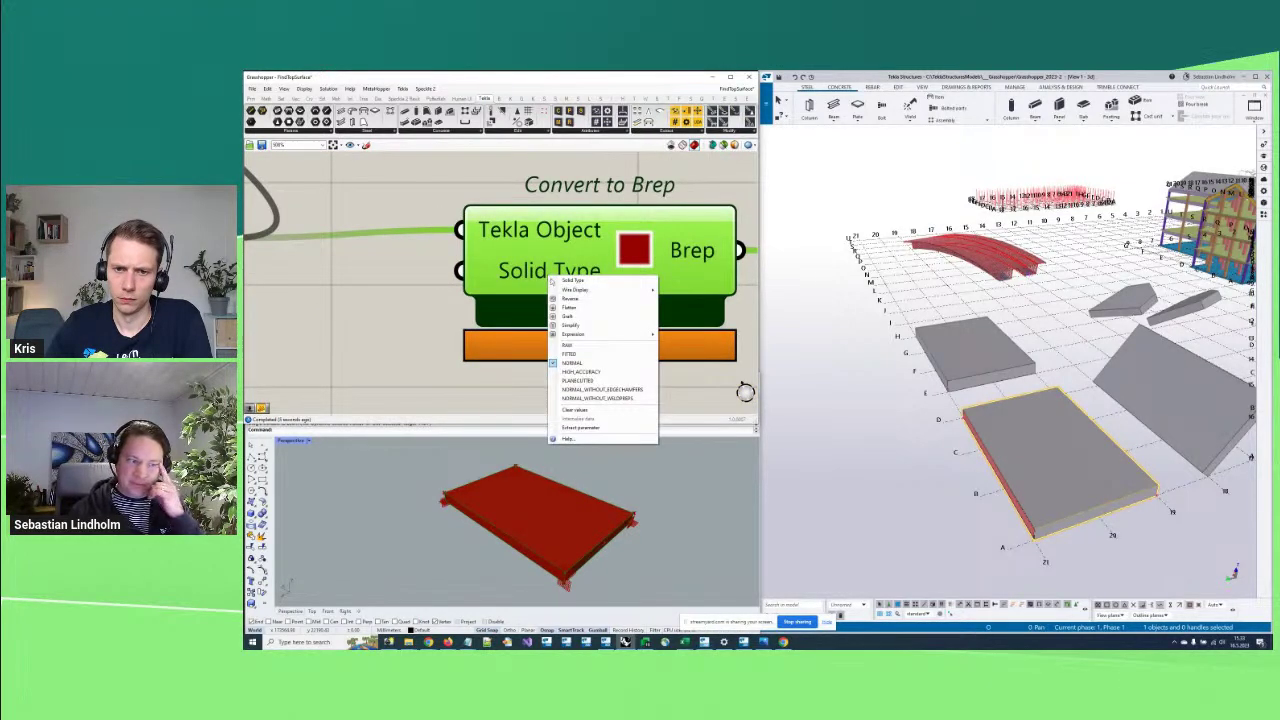
pyautogui.rightClick(519, 284)
pyautogui.rightClick(519, 284)
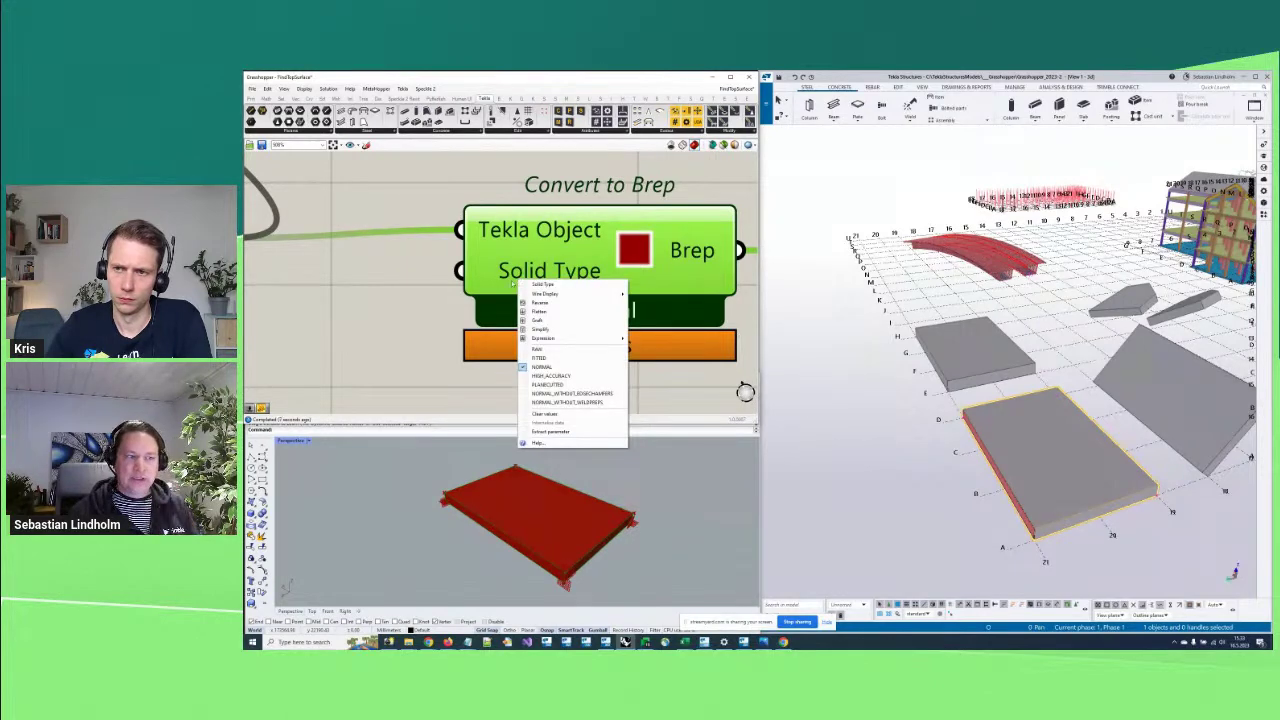
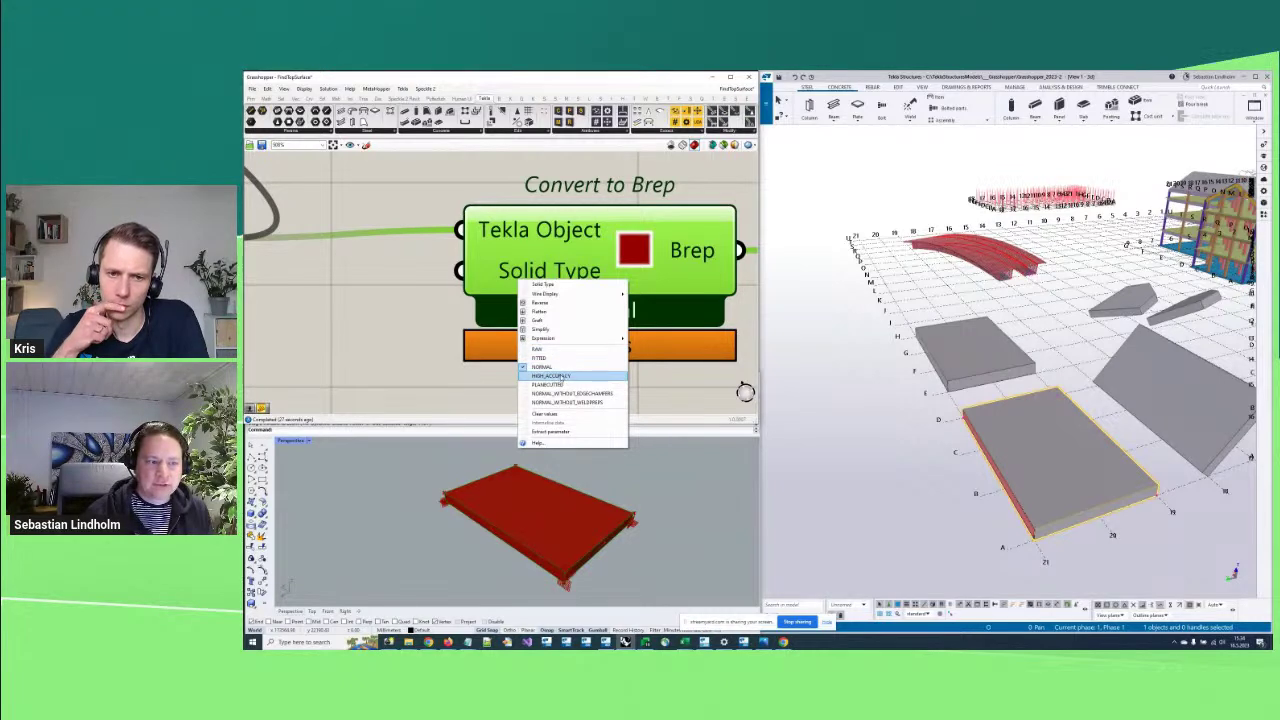
# Recheck the Solid Type choices offered by the Convert to Brep component
pyautogui.click(498, 278)
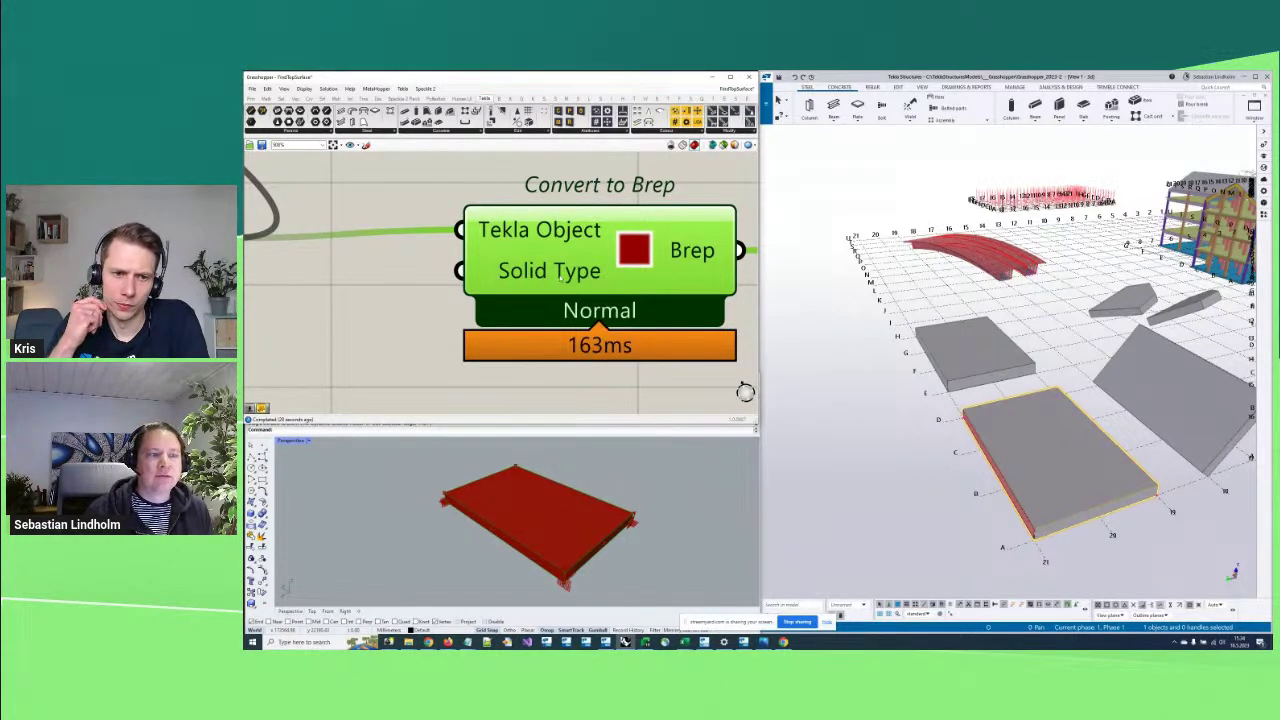
pyautogui.scroll(-2, 562, 280)
pyautogui.rightClick(512, 280)
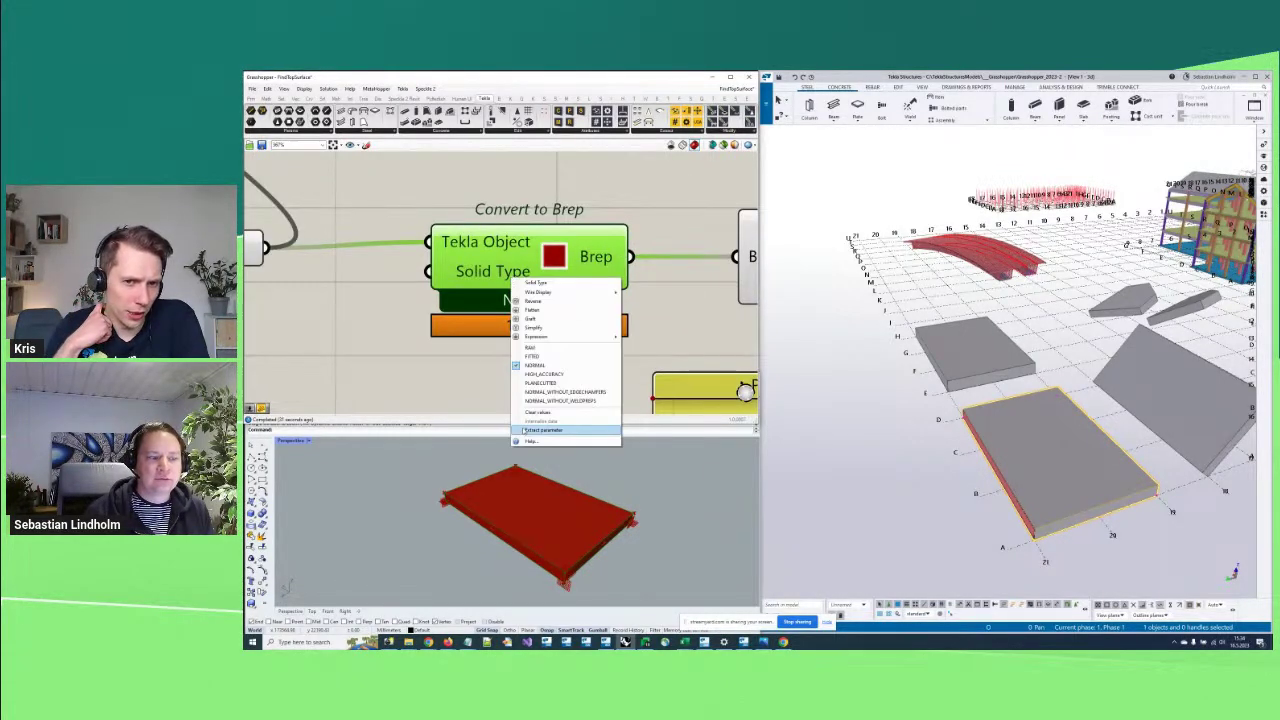
pyautogui.scroll(-2, 615, 310)
pyautogui.moveTo(615, 310); pyautogui.dragTo(554, 309, button='right')
pyautogui.moveTo(566, 541)
pyautogui.mouseDown(button='right')
pyautogui.moveTo(520, 508)
pyautogui.moveTo(557, 545)
pyautogui.mouseUp(button='right')
pyautogui.moveTo(638, 312); pyautogui.dragTo(529, 304, button='right')
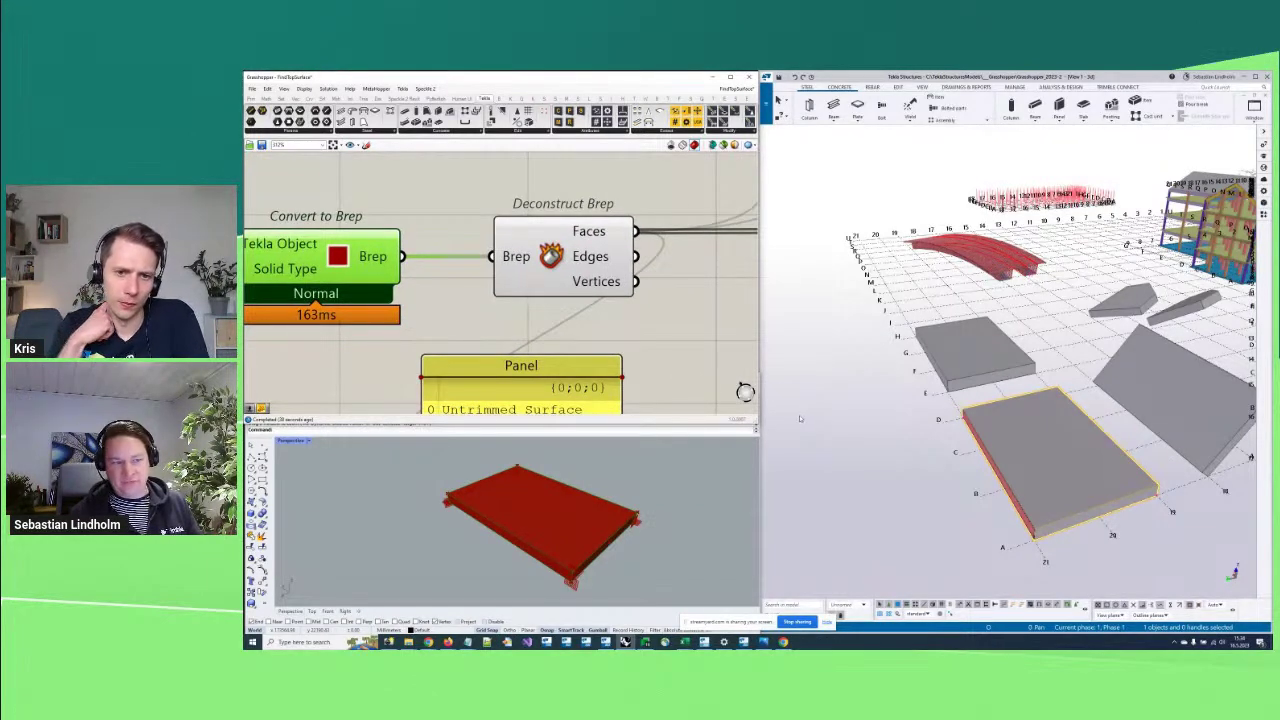
# Select the Deconstruct Brep component and examine the list of its faces in the panel
pyautogui.click(584, 269)
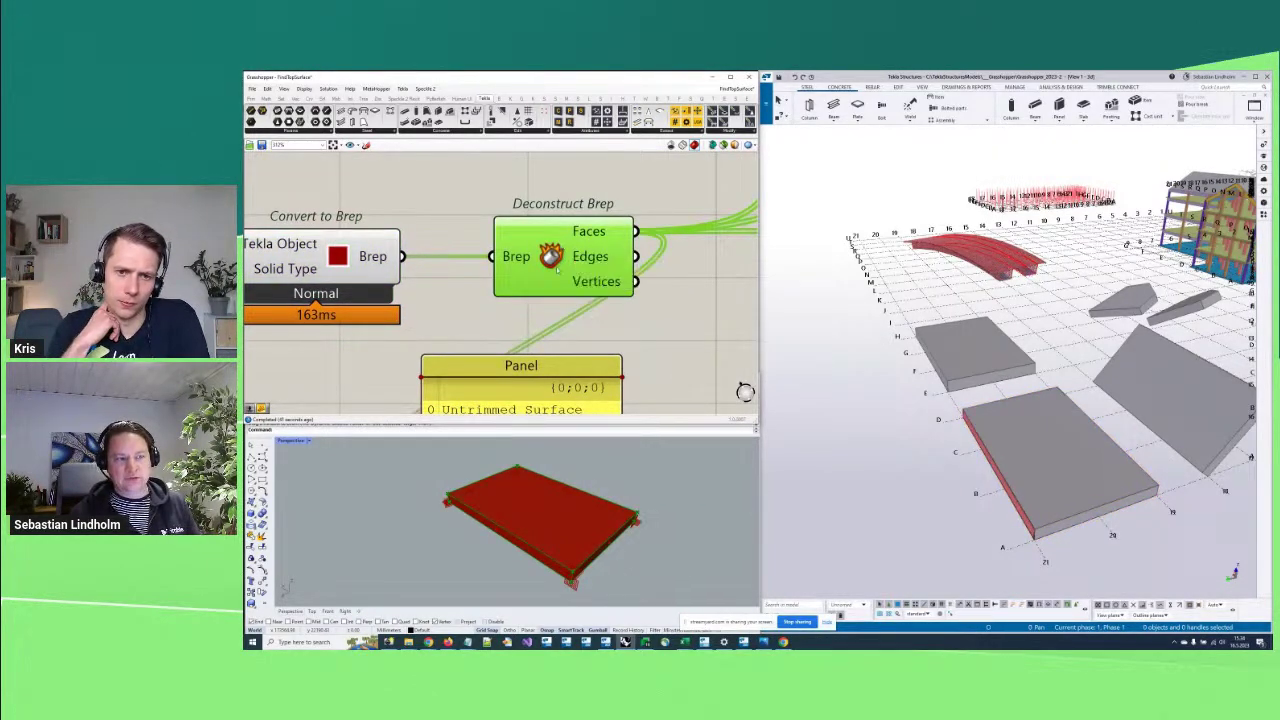
pyautogui.moveTo(551, 257); pyautogui.dragTo(545, 258, button='right')
pyautogui.moveTo(581, 354); pyautogui.dragTo(575, 353, button='right')
pyautogui.moveTo(508, 411); pyautogui.dragTo(480, 380, button='right')
pyautogui.scroll(-1, 649, 317)
pyautogui.moveTo(649, 317)
pyautogui.mouseDown(button='right')
pyautogui.moveTo(657, 293)
pyautogui.moveTo(653, 317)
pyautogui.mouseUp(button='right')
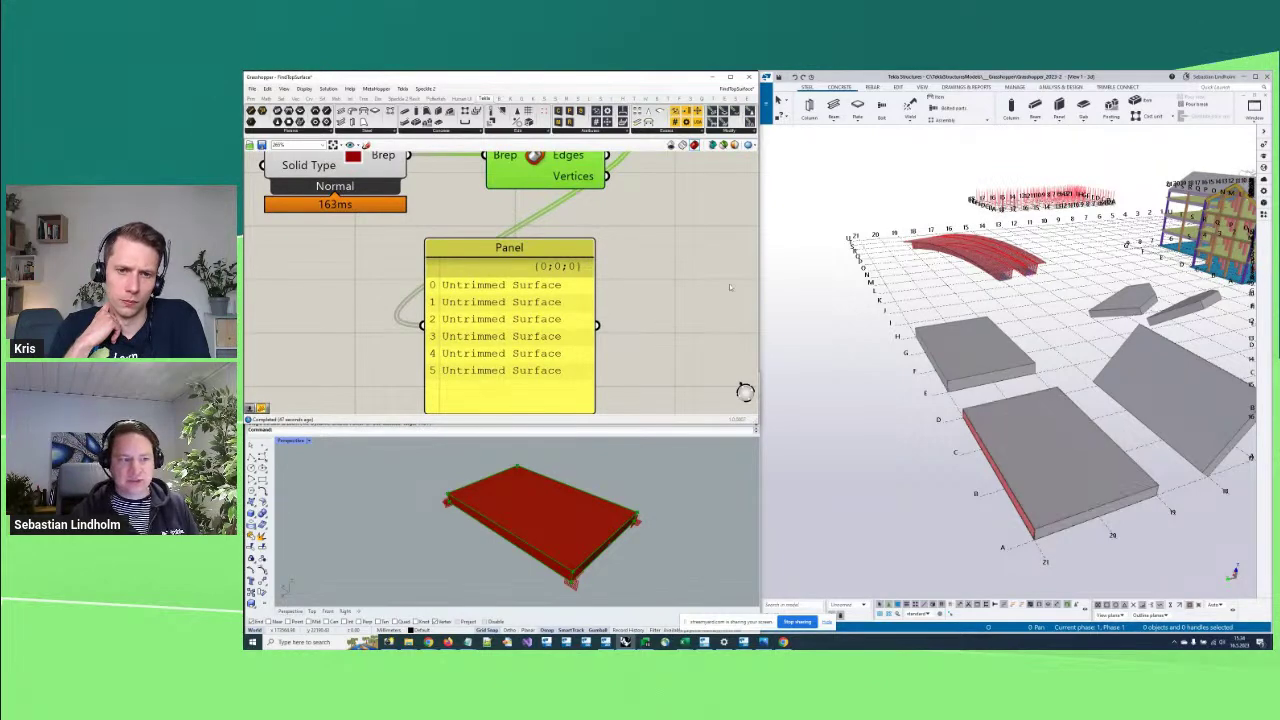
pyautogui.moveTo(628, 255); pyautogui.dragTo(572, 279, button='right')
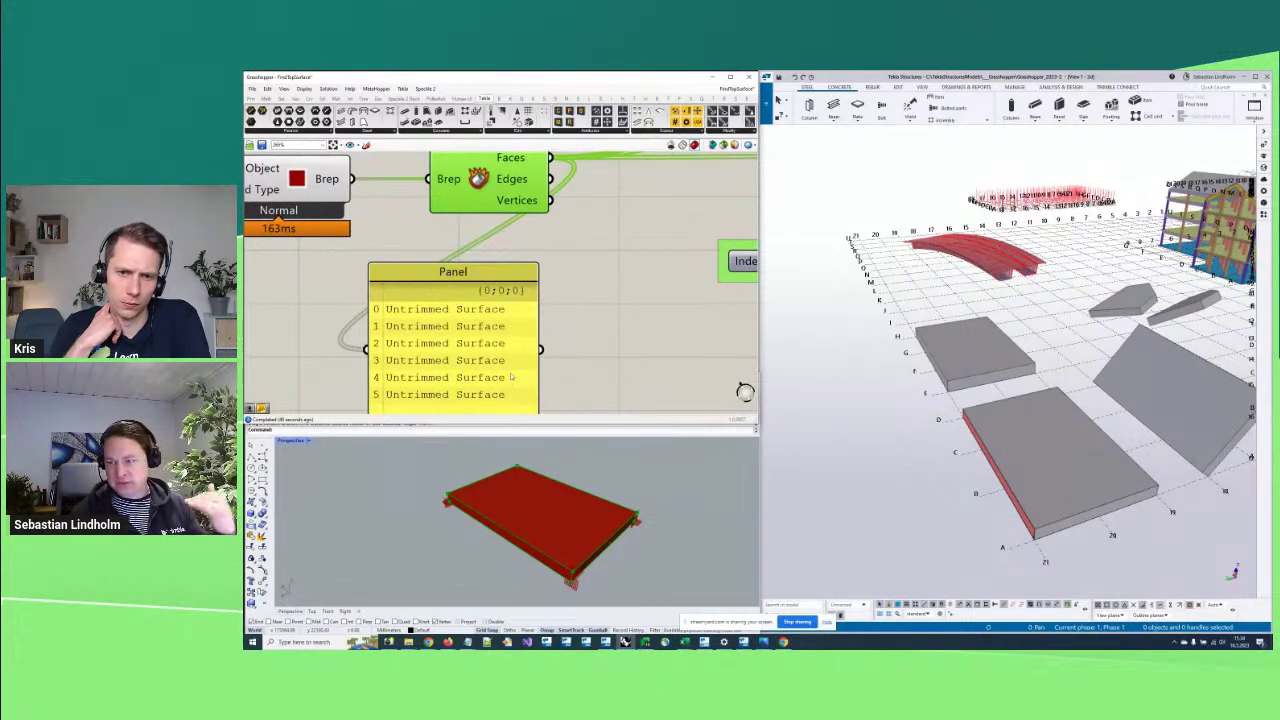
pyautogui.scroll(-2, 511, 378)
# Set the List Item's Index slider to 5 to apply the surface treatment to the slab's top face
pyautogui.moveTo(738, 304); pyautogui.dragTo(475, 335, button='right')
pyautogui.click(635, 262)
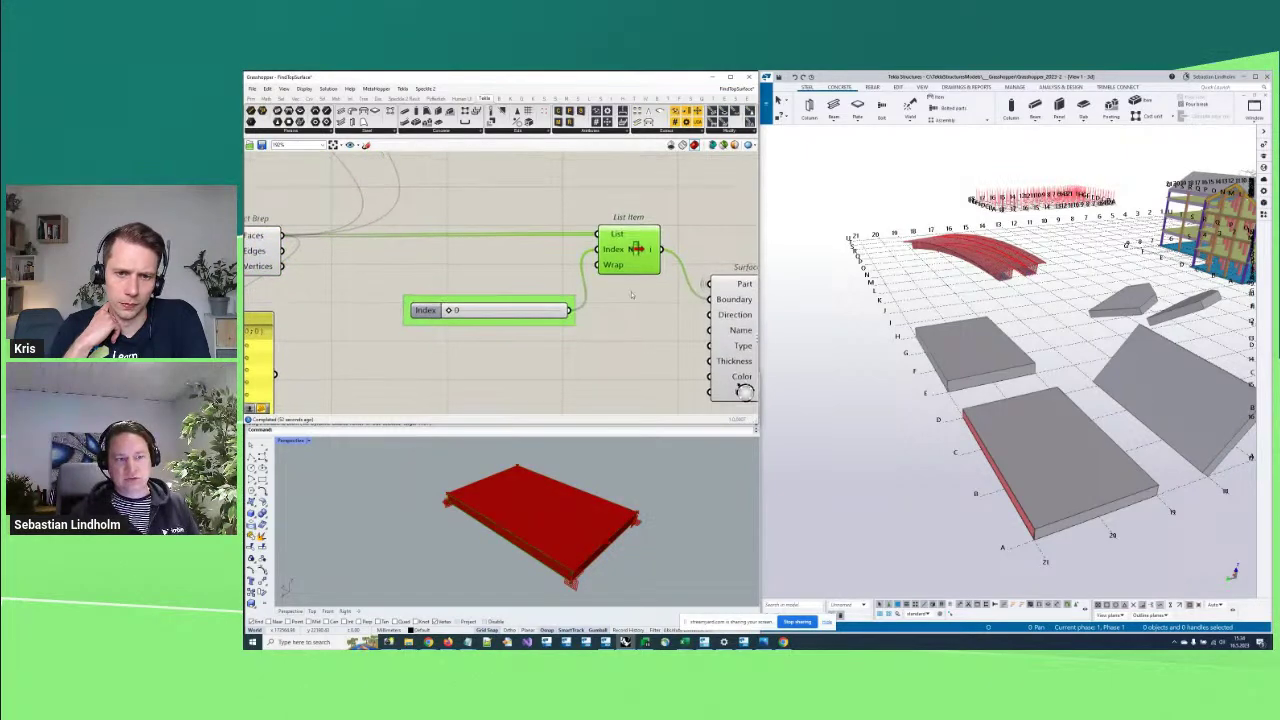
pyautogui.scroll(2, 615, 332)
pyautogui.moveTo(710, 360); pyautogui.dragTo(674, 340, button='right')
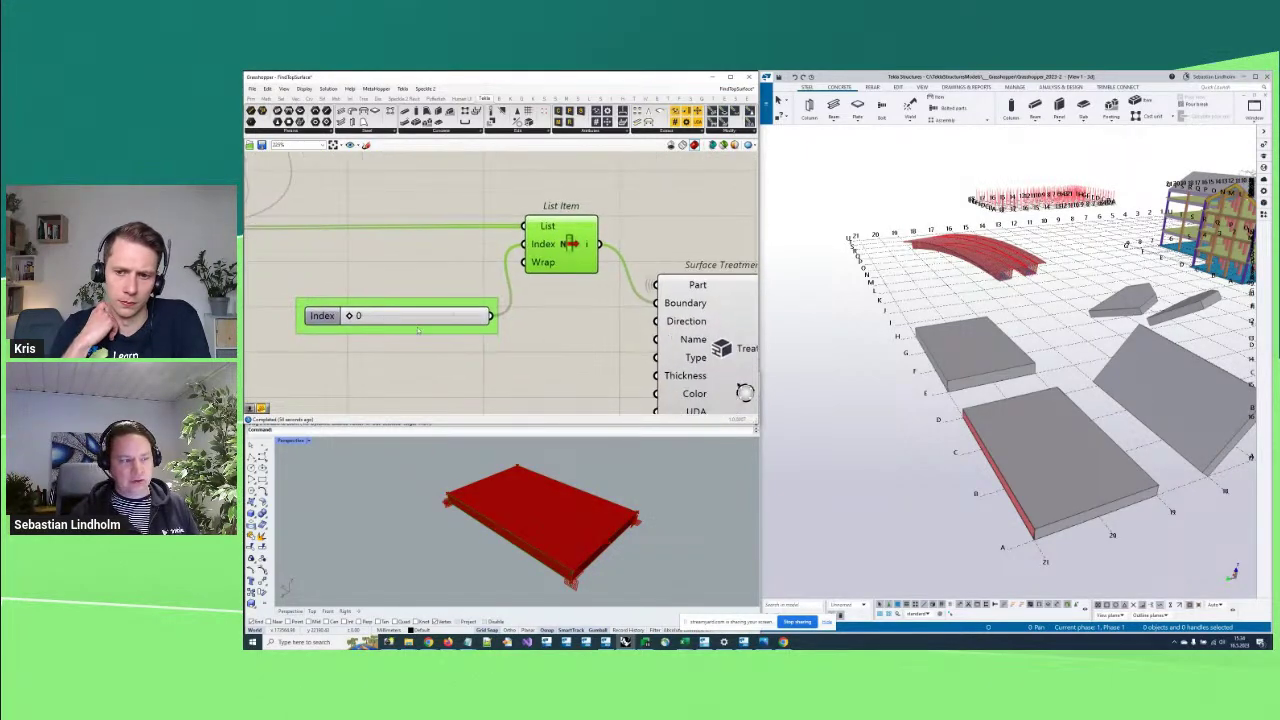
pyautogui.moveTo(350, 316); pyautogui.dragTo(414, 315)
pyautogui.scroll(3, 1085, 452)
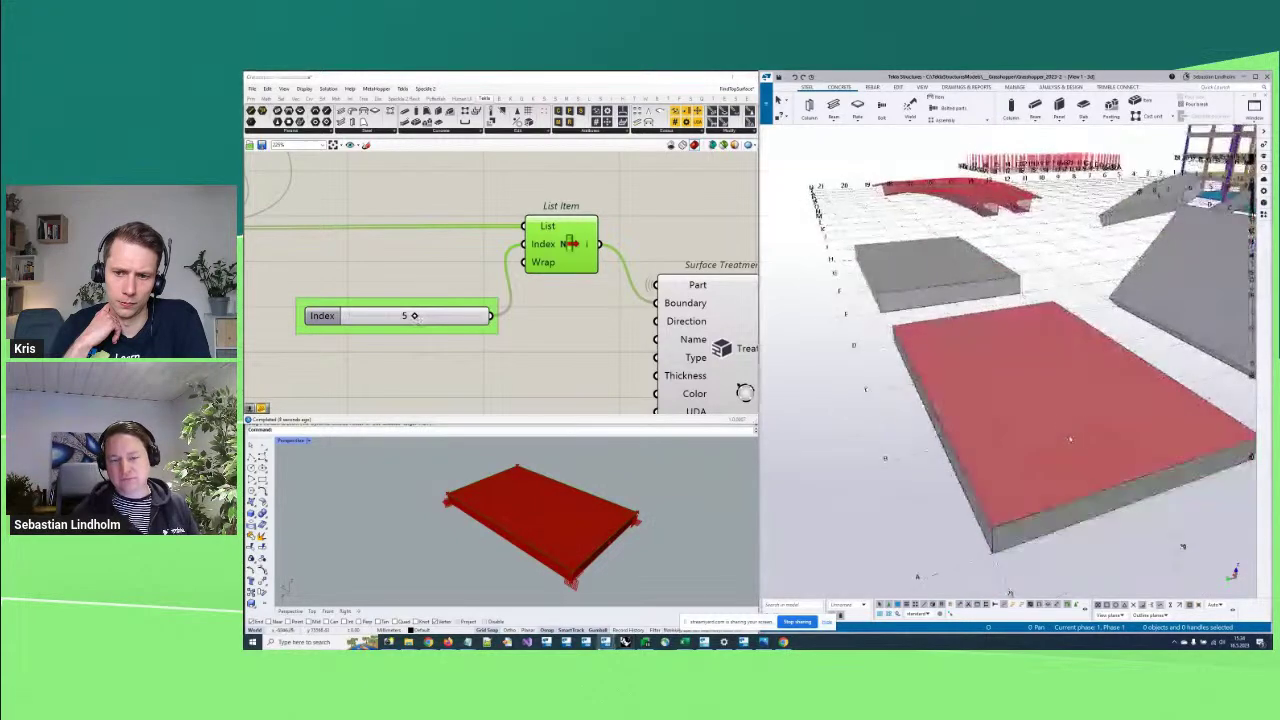
# Select the Surface Treatment and List Item components in turn to inspect the treated face in Tekla and Rhino
pyautogui.moveTo(697, 358); pyautogui.dragTo(641, 336, button='right')
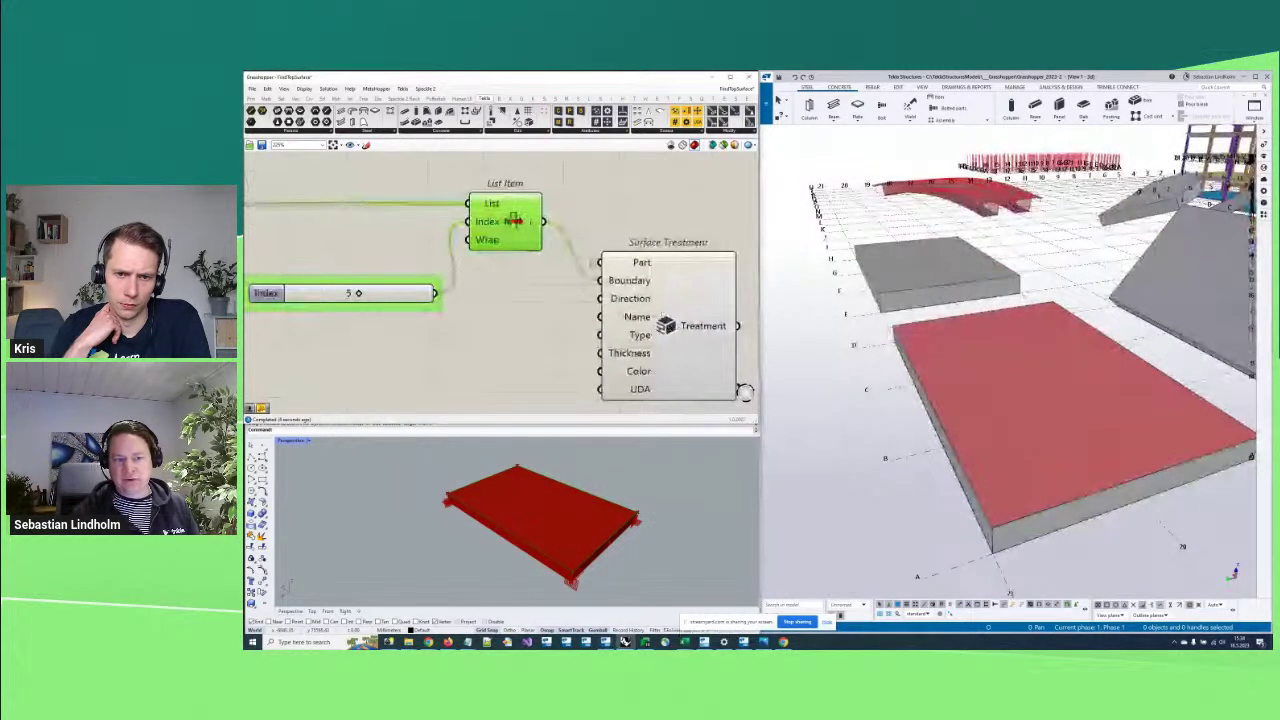
pyautogui.click(641, 336)
pyautogui.click(499, 228)
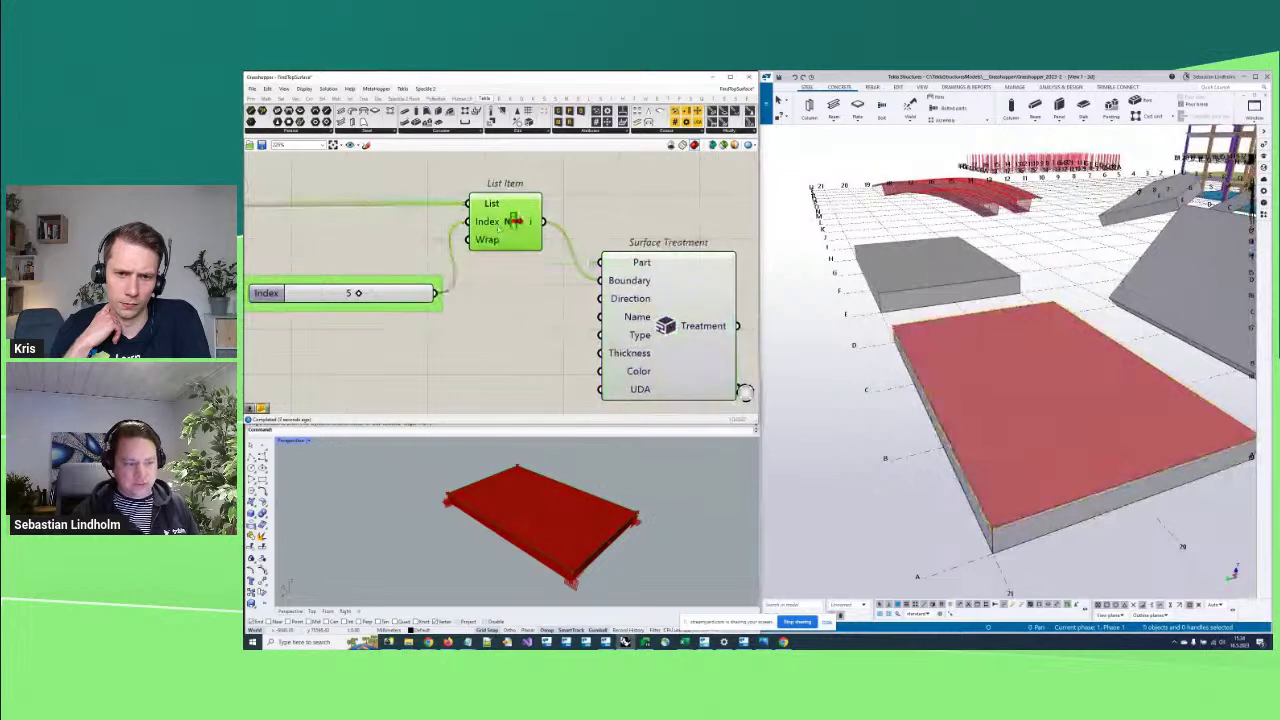
pyautogui.moveTo(577, 550)
pyautogui.mouseDown(button='right')
pyautogui.moveTo(584, 526)
pyautogui.moveTo(579, 543)
pyautogui.mouseUp(button='right')
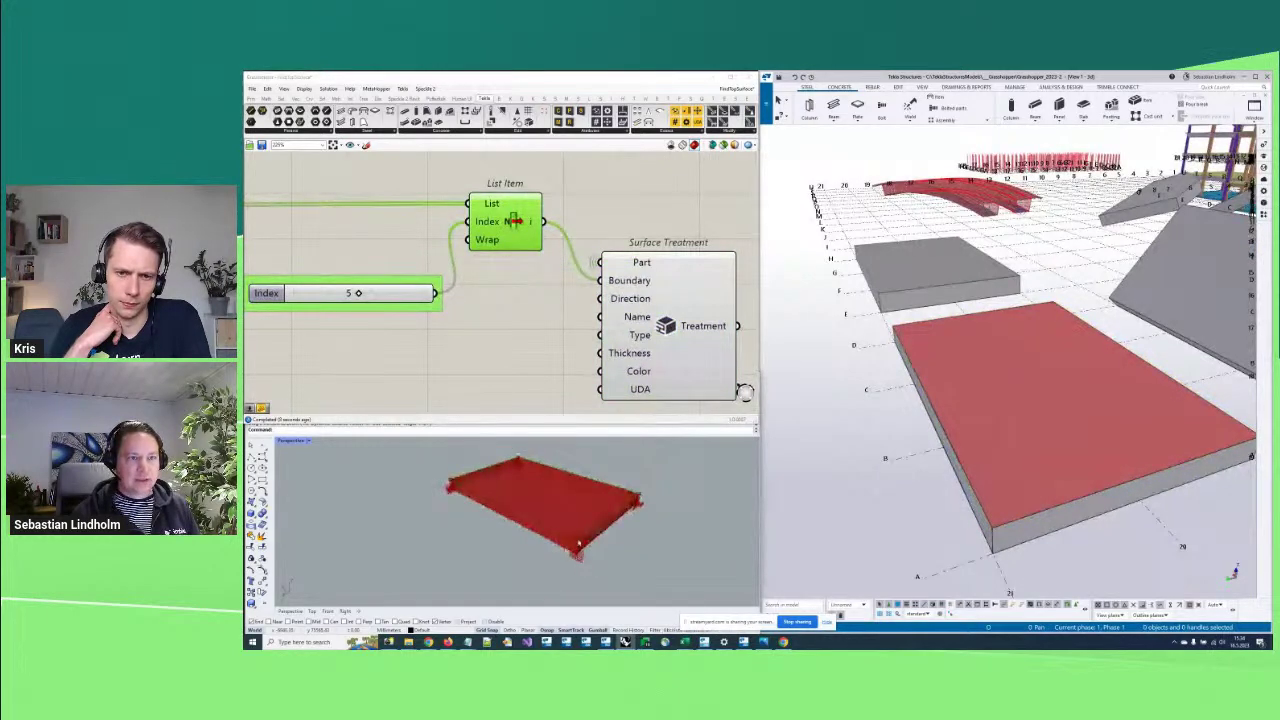
pyautogui.click(722, 146)
pyautogui.click(722, 146)
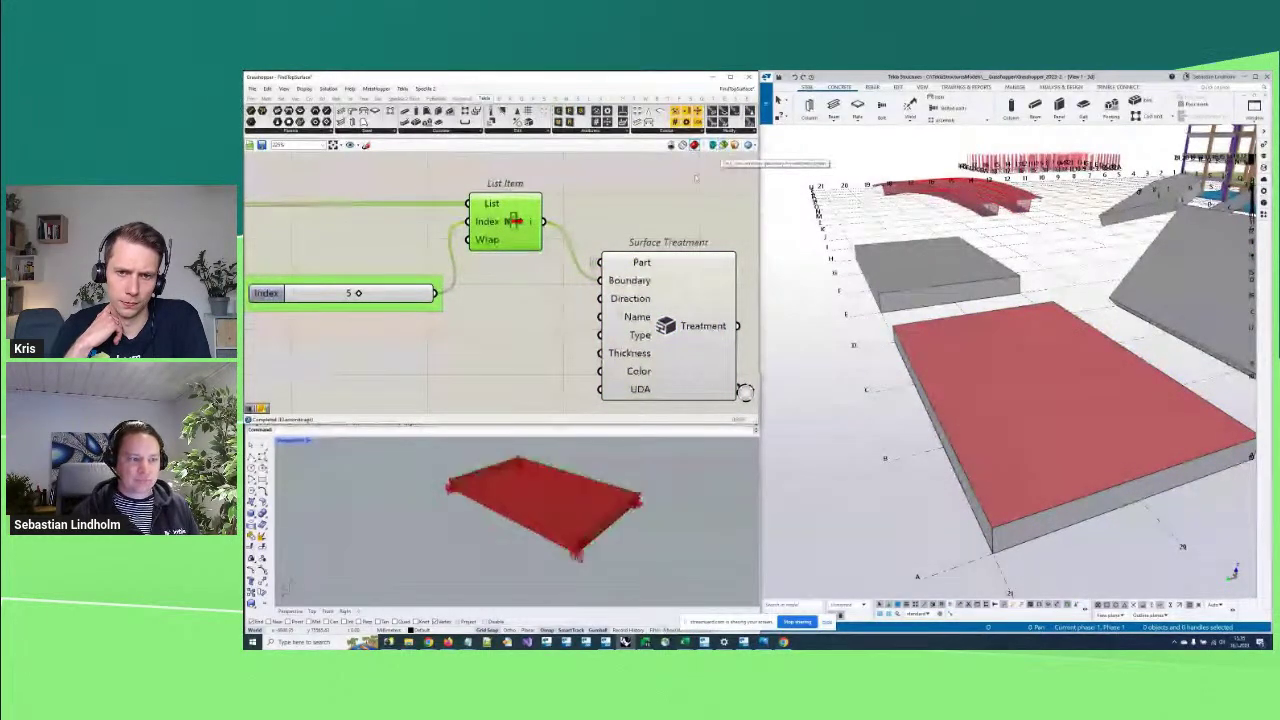
# Reference the smaller slab behind the treated one from Tekla in the second contour plate parameter
pyautogui.scroll(-1, 625, 338)
pyautogui.moveTo(434, 271); pyautogui.dragTo(564, 305, button='right')
pyautogui.scroll(-1, 560, 302)
pyautogui.moveTo(298, 317); pyautogui.dragTo(510, 307, button='right')
pyautogui.keyDown('ctrl'); pyautogui.moveTo(960, 340); pyautogui.dragTo(1002, 375, button='middle'); pyautogui.keyUp('ctrl')
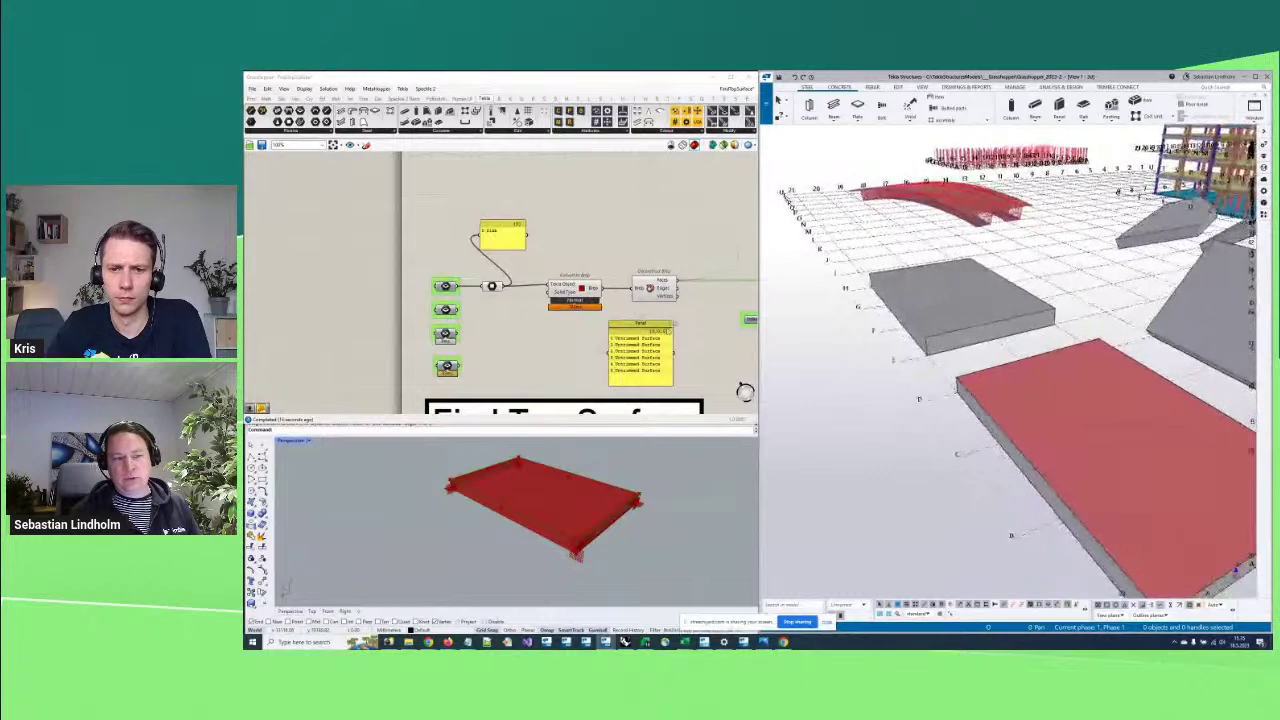
pyautogui.moveTo(668, 330); pyautogui.dragTo(534, 322, button='right')
pyautogui.scroll(2, 648, 314)
pyautogui.scroll(-2, 651, 314)
pyautogui.moveTo(651, 314); pyautogui.dragTo(743, 306, button='right')
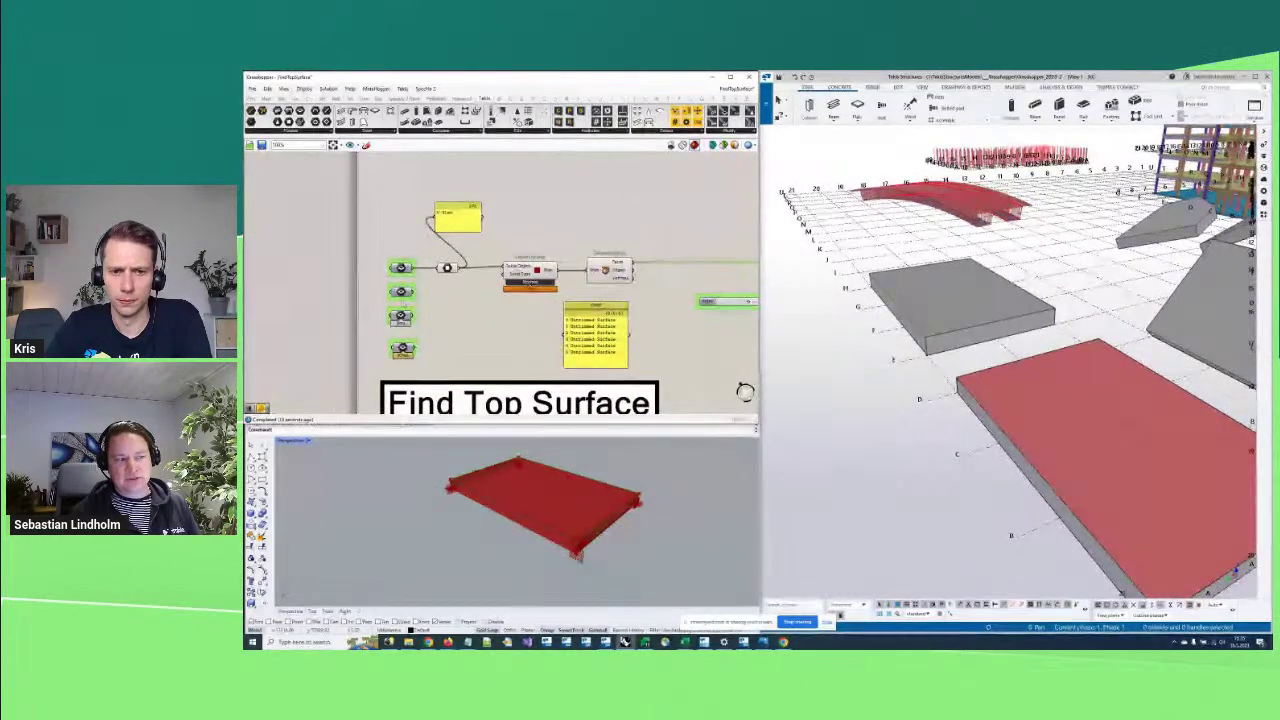
pyautogui.scroll(3, 375, 293)
pyautogui.click(431, 292)
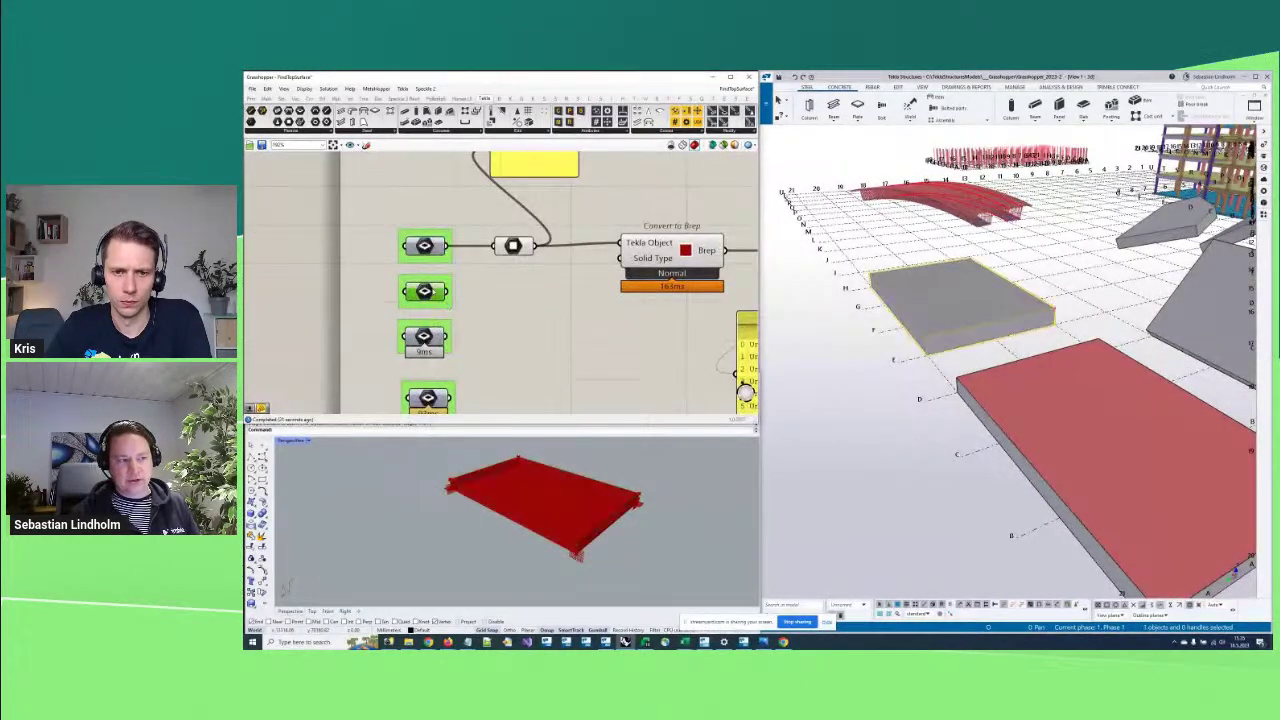
pyautogui.rightClick(433, 291)
pyautogui.click(494, 369)
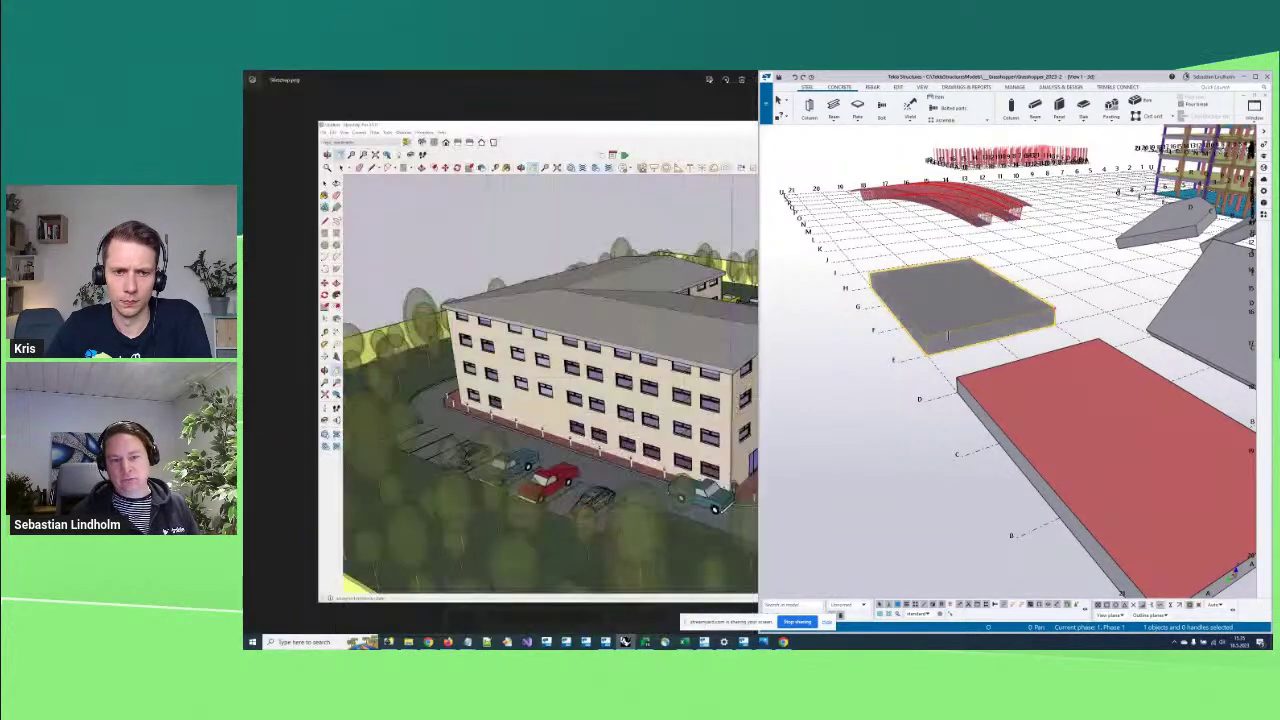
pyautogui.click(948, 336)
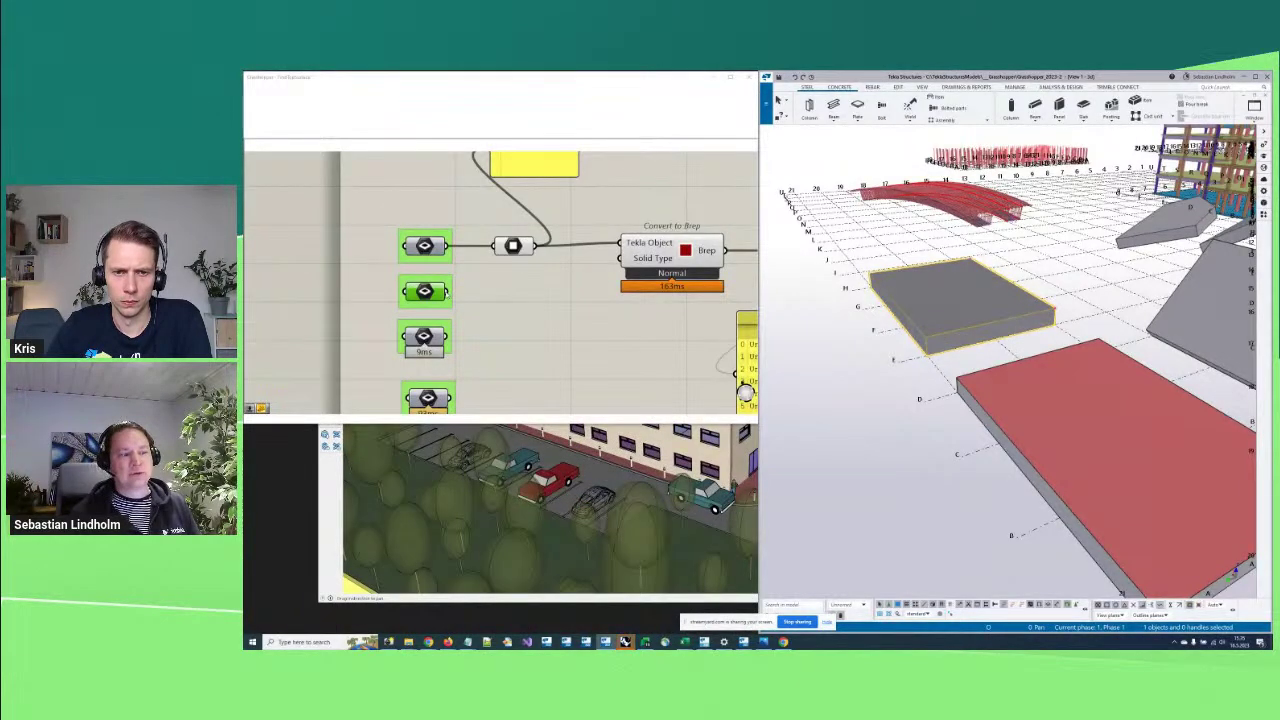
# Connect the second contour plate parameter to the Tekla object parameter in addition to the first one
pyautogui.keyDown('shift'); pyautogui.moveTo(446, 291); pyautogui.dragTo(495, 250); pyautogui.keyUp('shift')
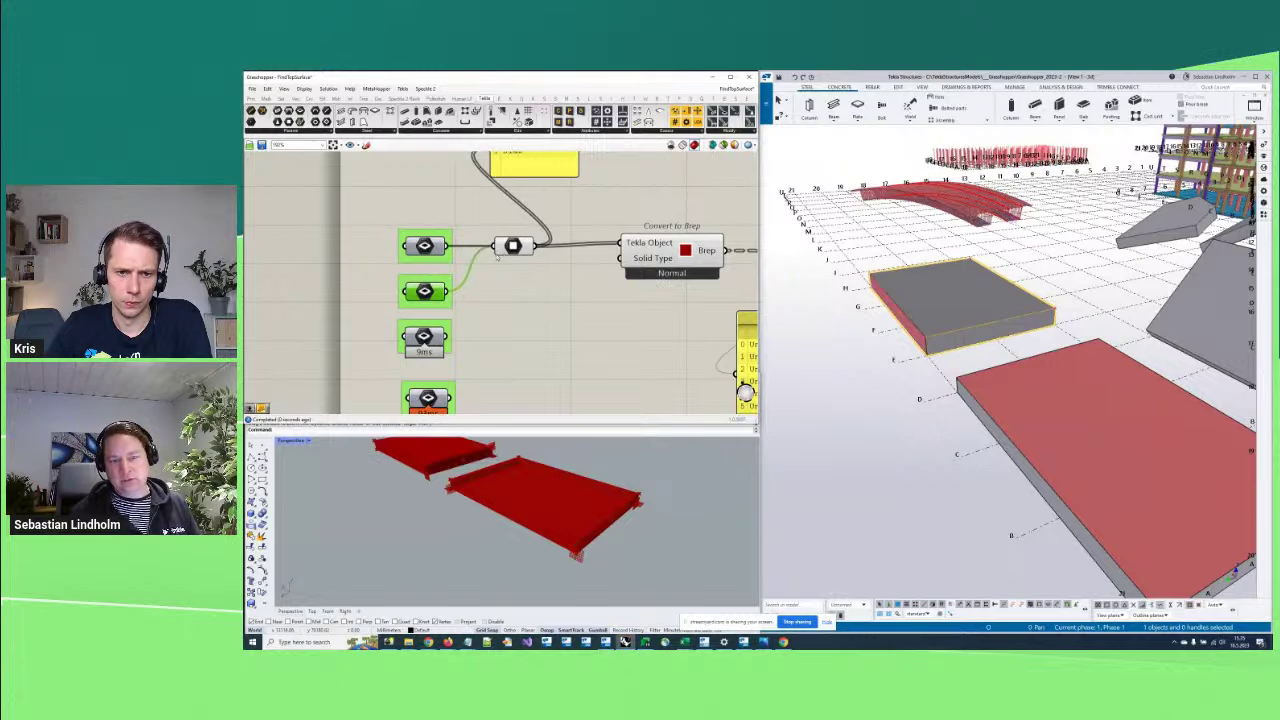
pyautogui.scroll(5, 946, 346)
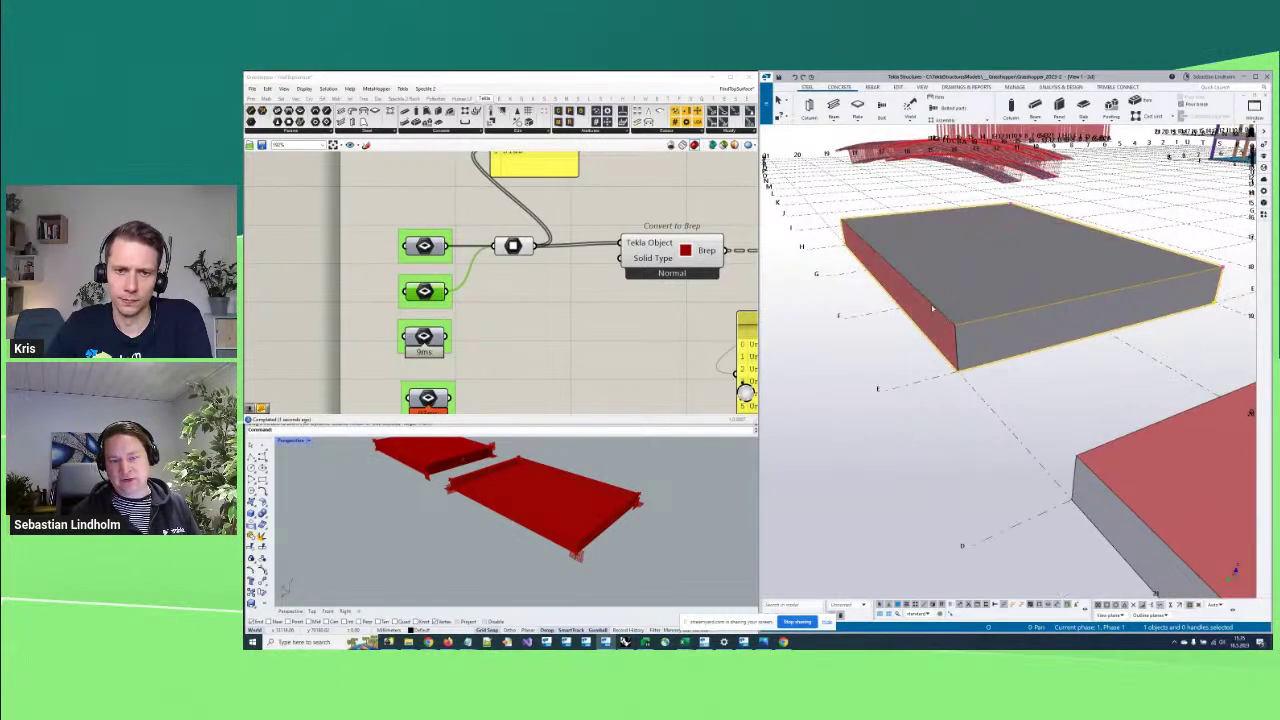
pyautogui.scroll(-4, 577, 302)
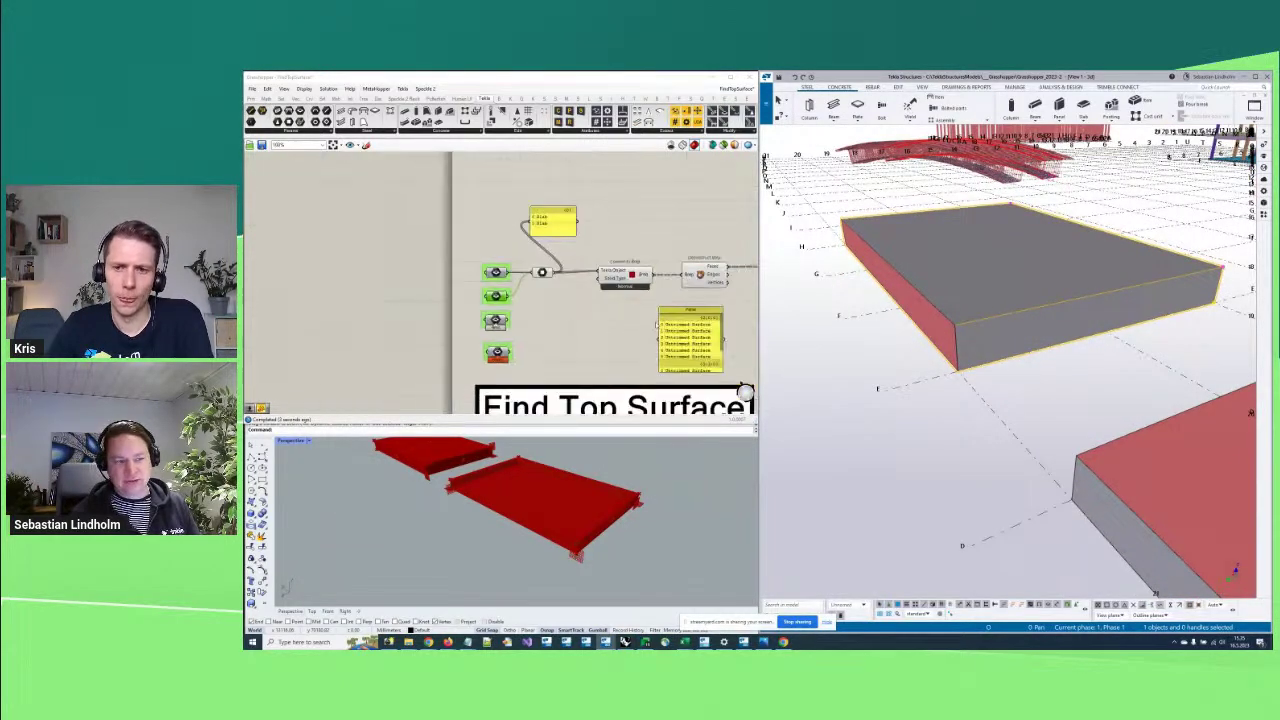
# Check the List Item's Index slider and compare which face gets the surface treatment on each of the two slabs
pyautogui.moveTo(740, 319); pyautogui.dragTo(583, 312, button='right')
pyautogui.scroll(3, 583, 312)
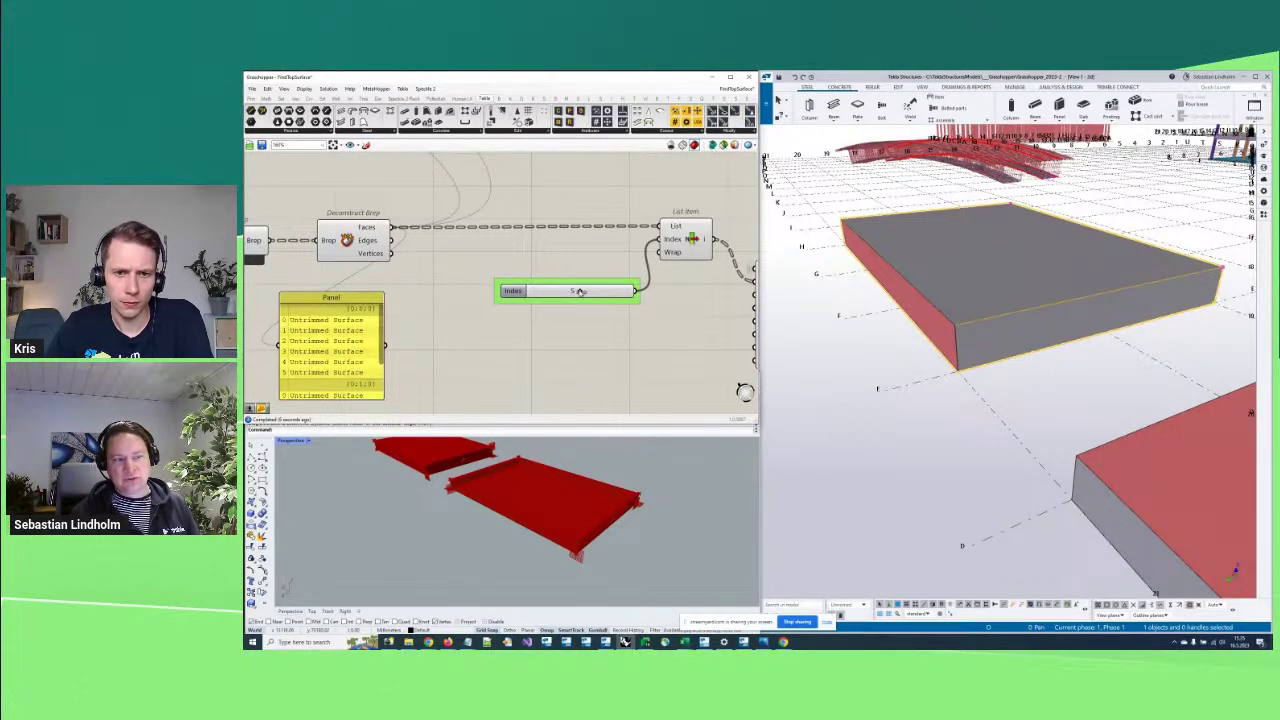
pyautogui.moveTo(579, 291)
pyautogui.mouseDown()
pyautogui.moveTo(556, 291)
pyautogui.moveTo(578, 292)
pyautogui.mouseUp()
pyautogui.moveTo(496, 314); pyautogui.dragTo(613, 329, button='right')
pyautogui.scroll(-2, 595, 315)
pyautogui.scroll(-3, 975, 315)
pyautogui.keyDown('ctrl'); pyautogui.moveTo(975, 330); pyautogui.dragTo(806, 380, button='middle'); pyautogui.keyUp('ctrl')
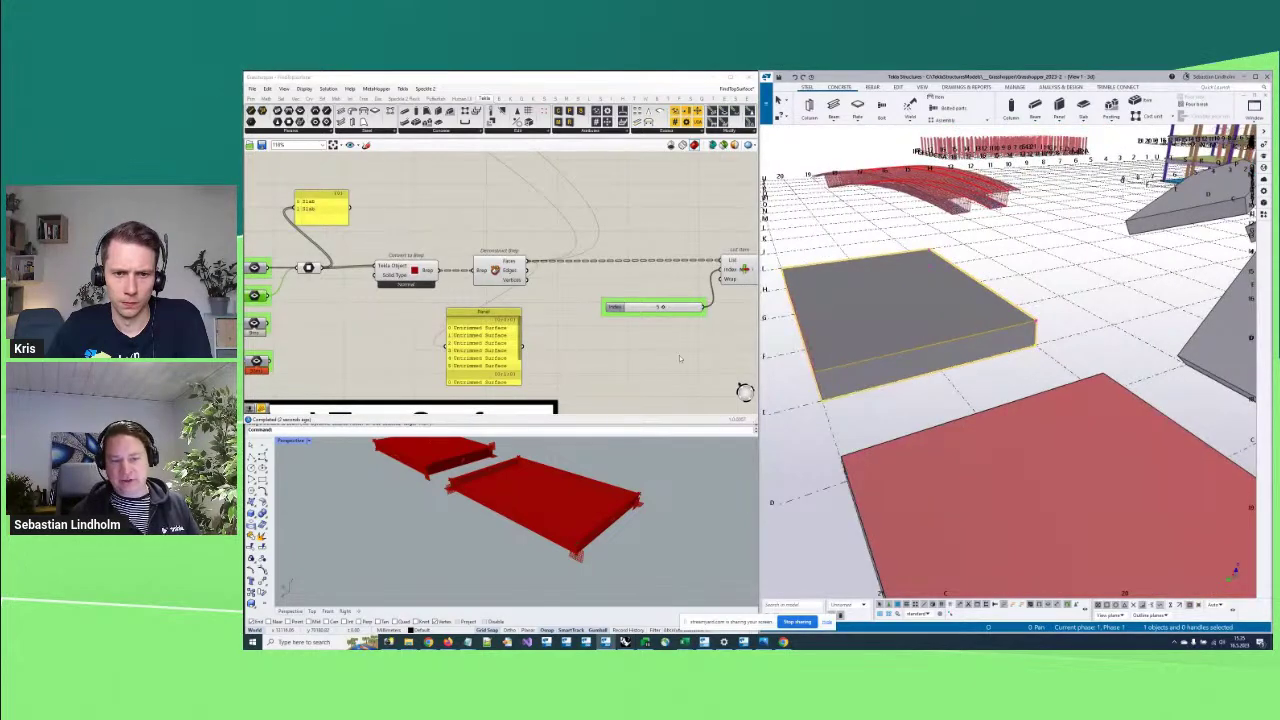
pyautogui.scroll(-3, 1034, 374)
pyautogui.moveTo(1000, 420); pyautogui.dragTo(1059, 398, button='middle')
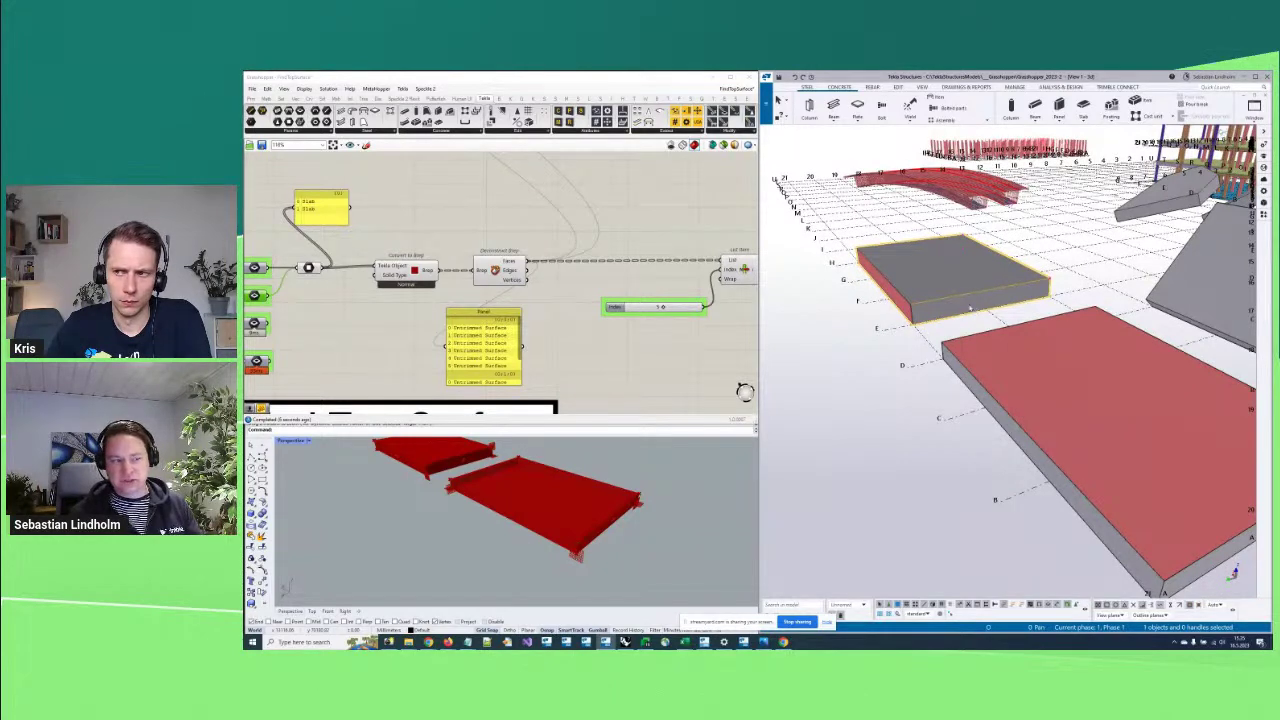
# Review the component chain from Convert to Brep through Deconstruct Brep to List Item for the two slabs
pyautogui.moveTo(571, 311); pyautogui.dragTo(643, 329, button='right')
pyautogui.moveTo(467, 285); pyautogui.dragTo(506, 295, button='right')
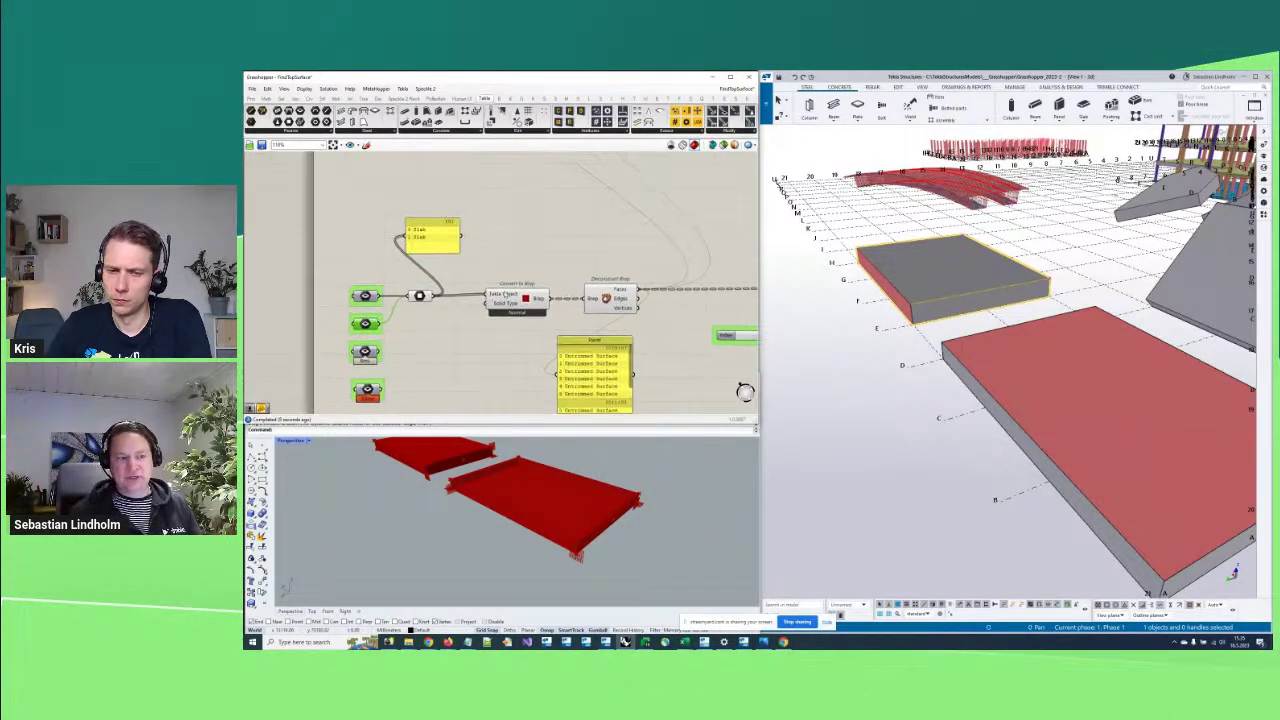
pyautogui.scroll(4, 532, 294)
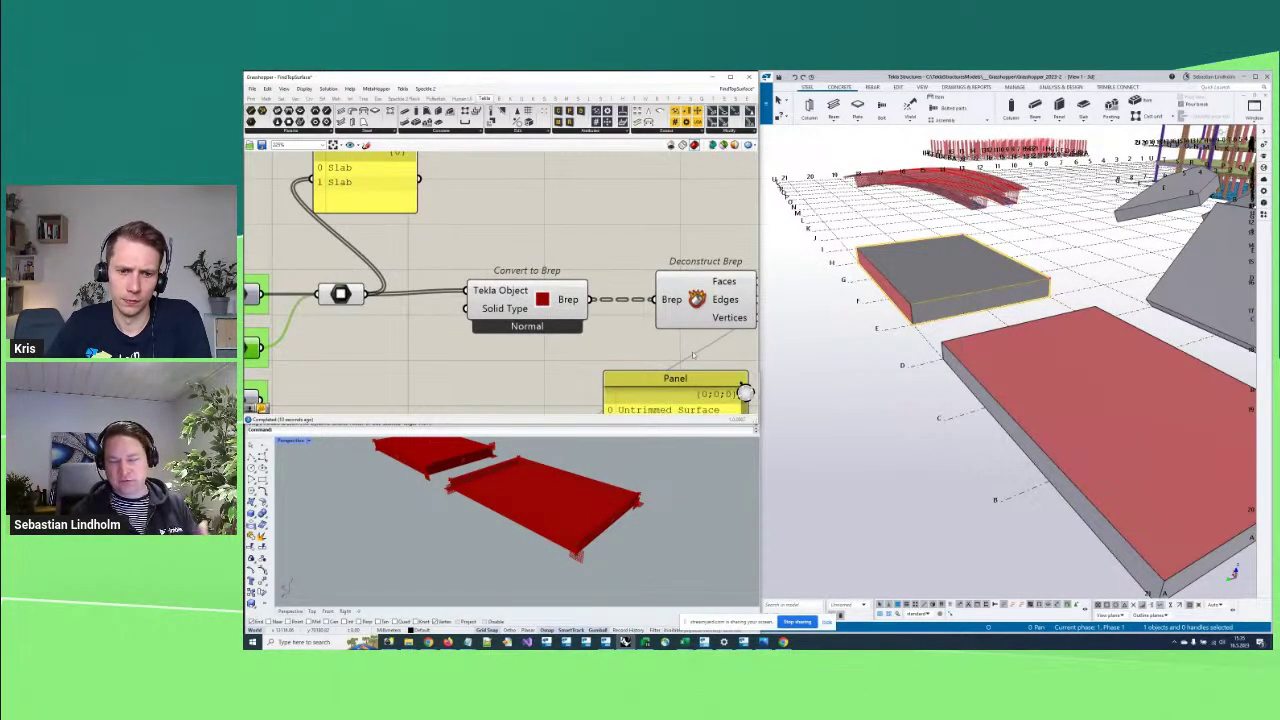
pyautogui.moveTo(624, 352); pyautogui.dragTo(592, 343, button='right')
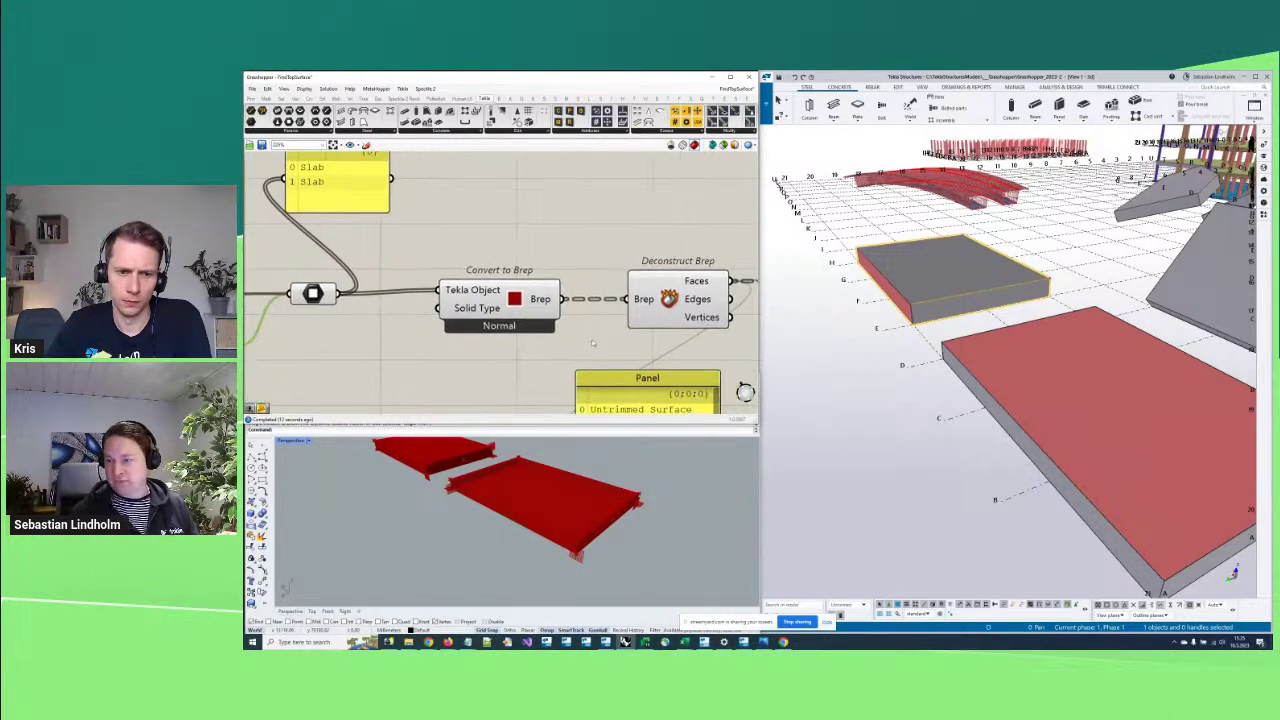
pyautogui.scroll(-2, 590, 341)
pyautogui.moveTo(750, 352); pyautogui.dragTo(562, 333, button='right')
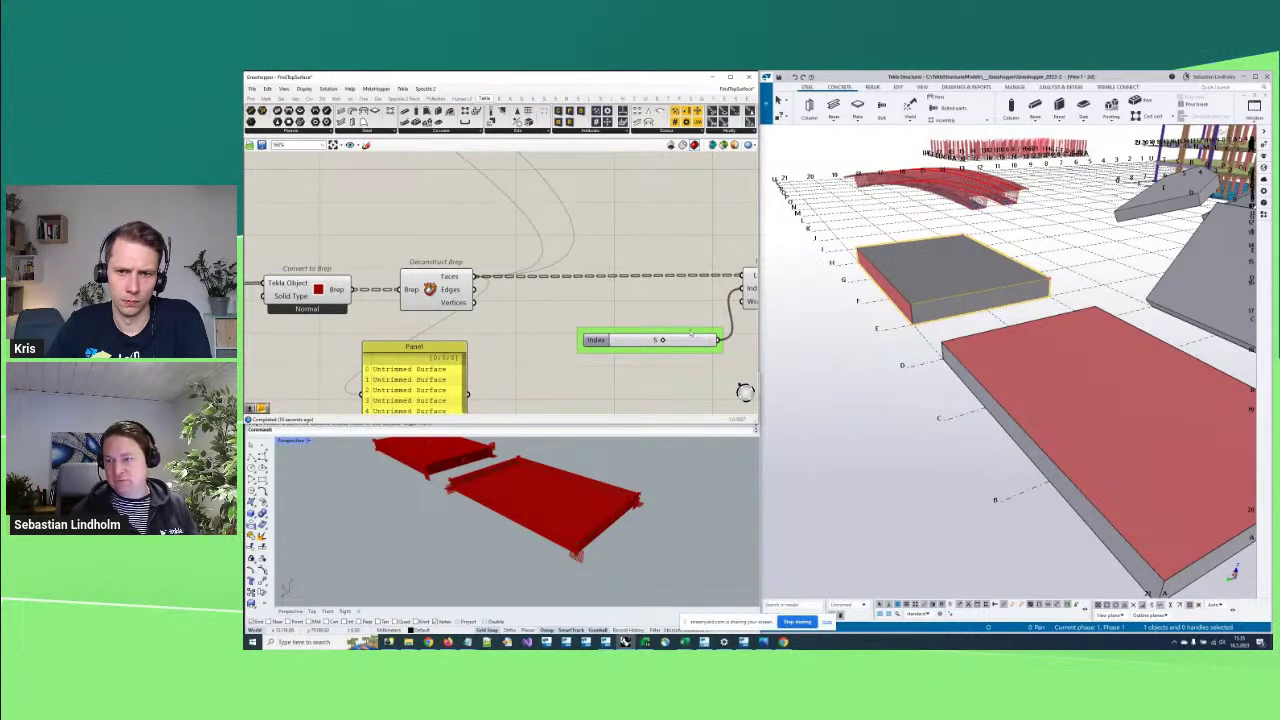
pyautogui.scroll(-3, 620, 310)
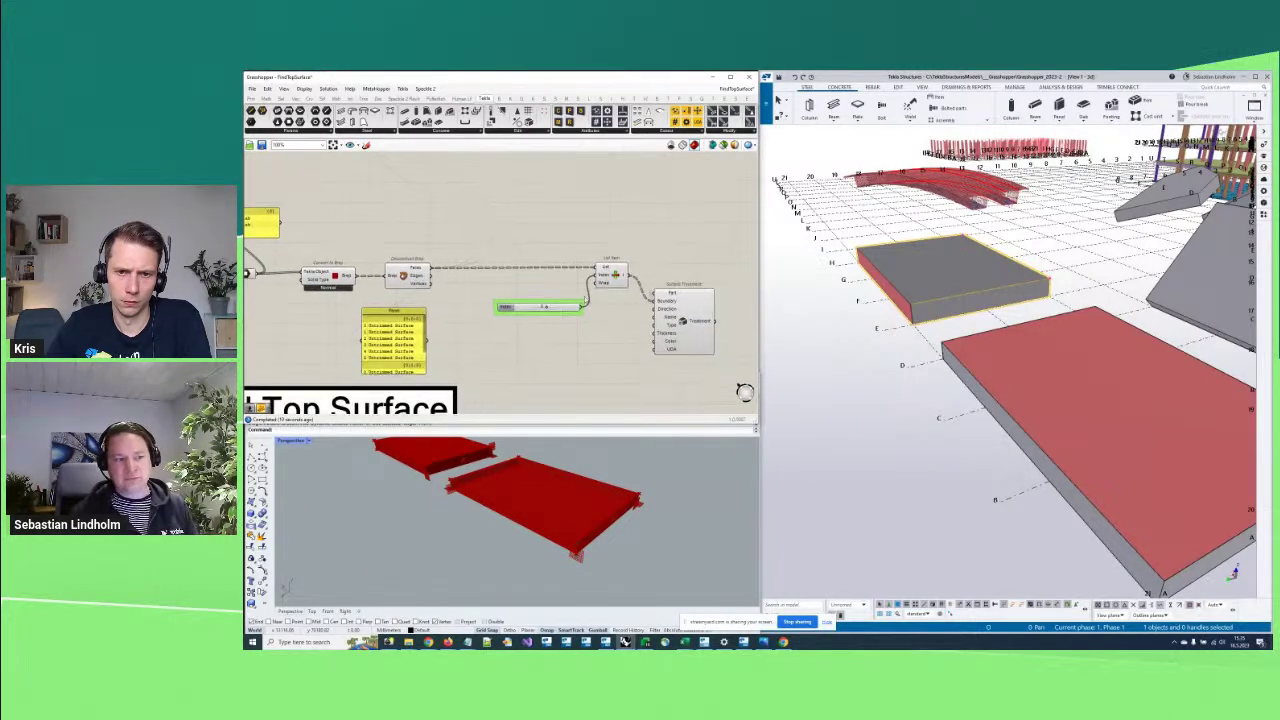
# Move the Index slider, List Item and Surface Treatment together farther from Deconstruct Brep to free up canvas space
pyautogui.moveTo(585, 299); pyautogui.dragTo(553, 288, button='right')
pyautogui.moveTo(676, 368); pyautogui.dragTo(464, 222)
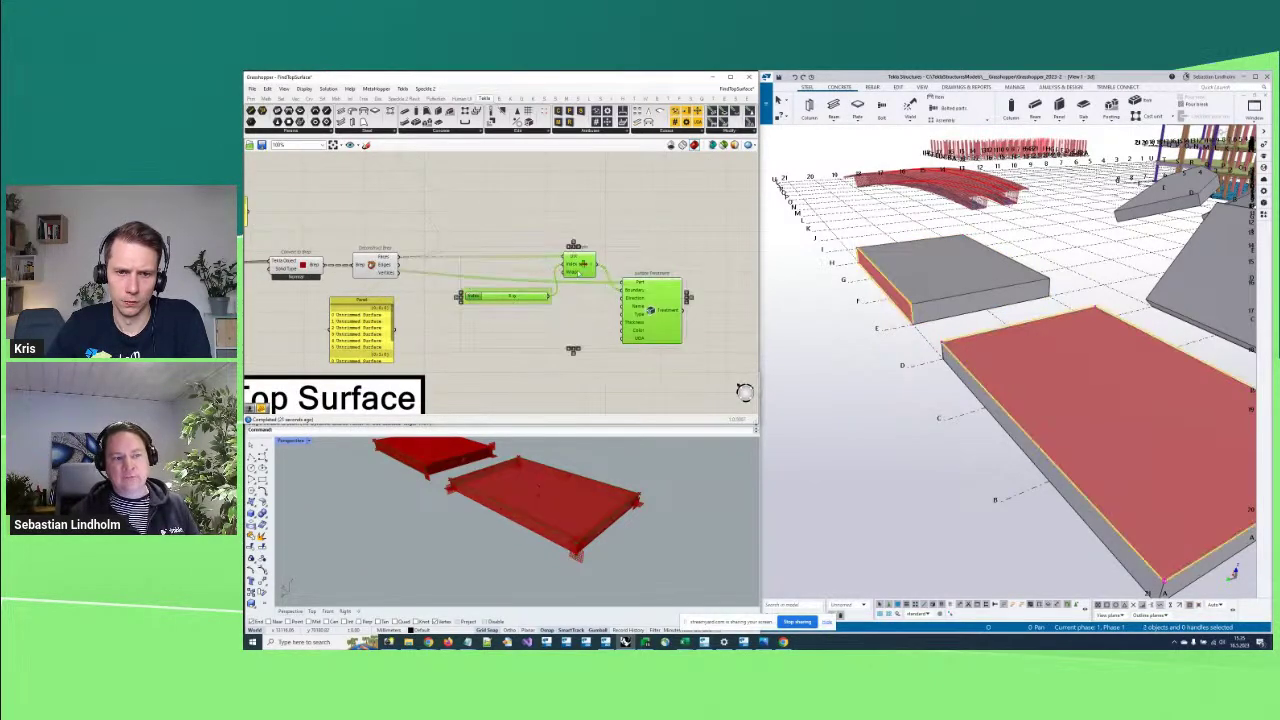
pyautogui.moveTo(578, 273); pyautogui.dragTo(670, 267)
pyautogui.click(665, 214)
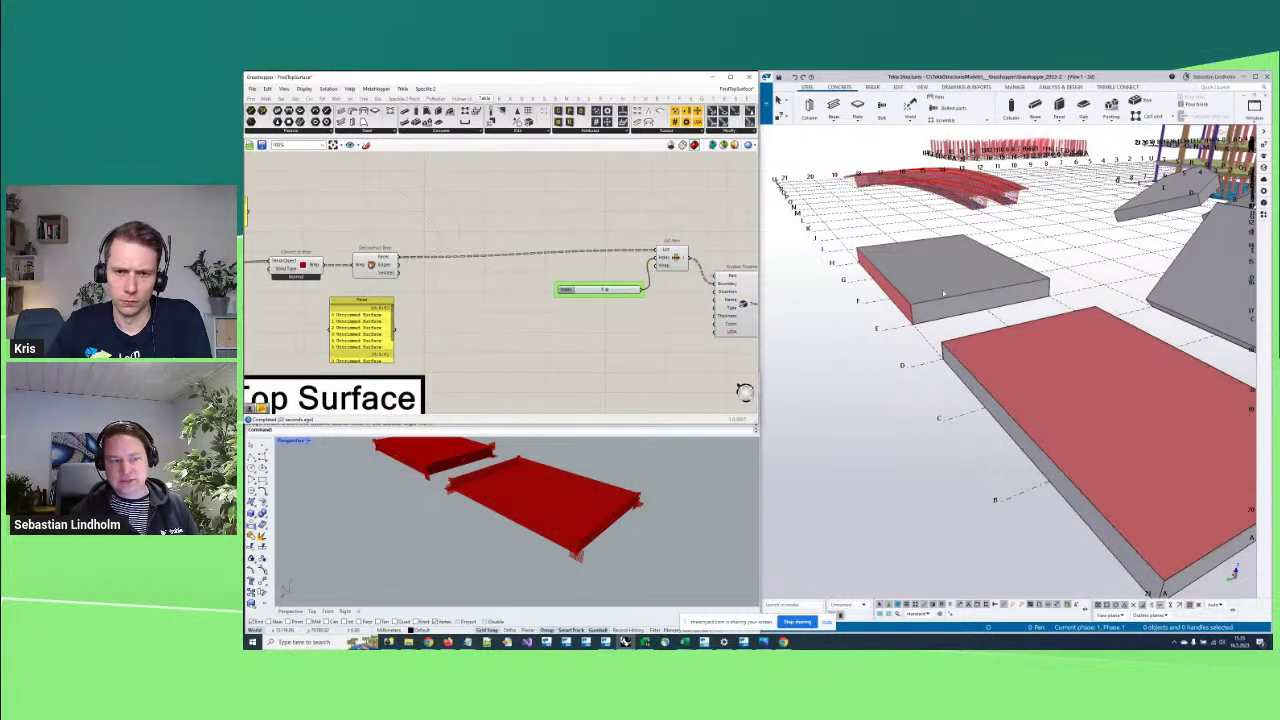
# Add an Area component above Deconstruct Brep and connect the Faces output to its Geometry input
pyautogui.moveTo(556, 236)
pyautogui.mouseDown(button='right')
pyautogui.moveTo(560, 262)
pyautogui.moveTo(573, 248)
pyautogui.mouseUp(button='right')
pyautogui.scroll(2, 546, 239)
pyautogui.doubleClick(579, 227)
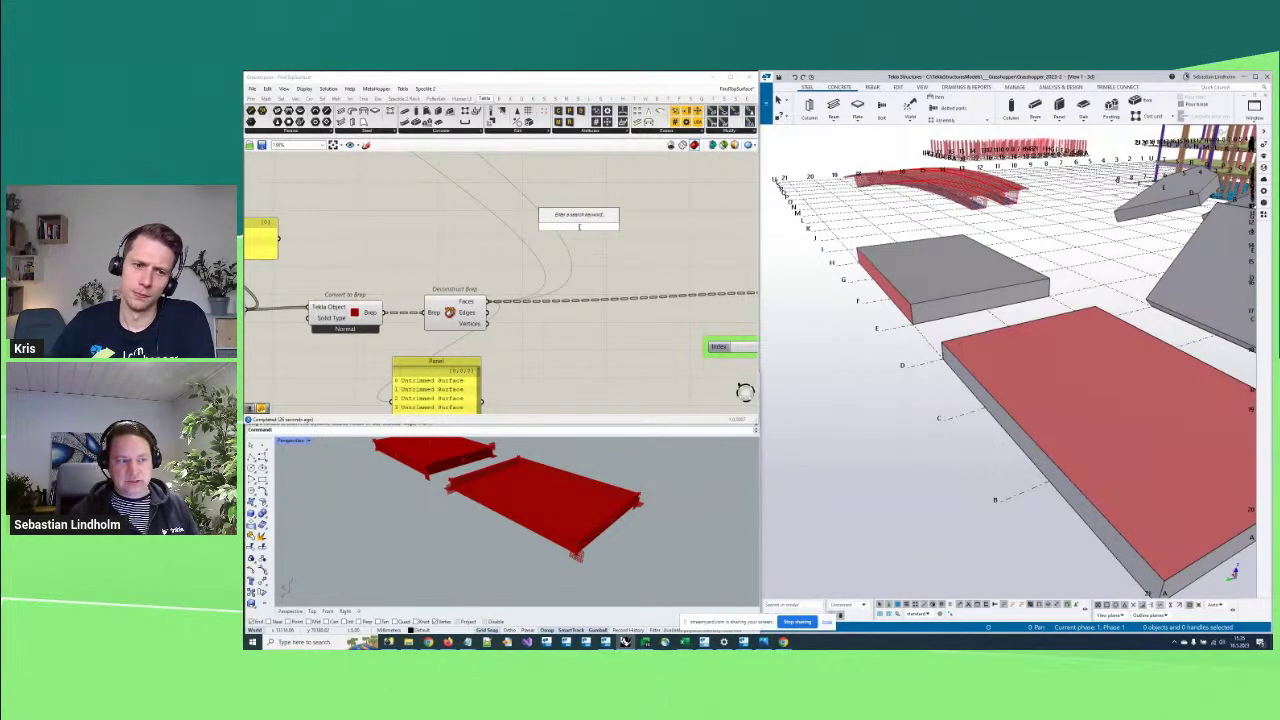
pyautogui.write('area')
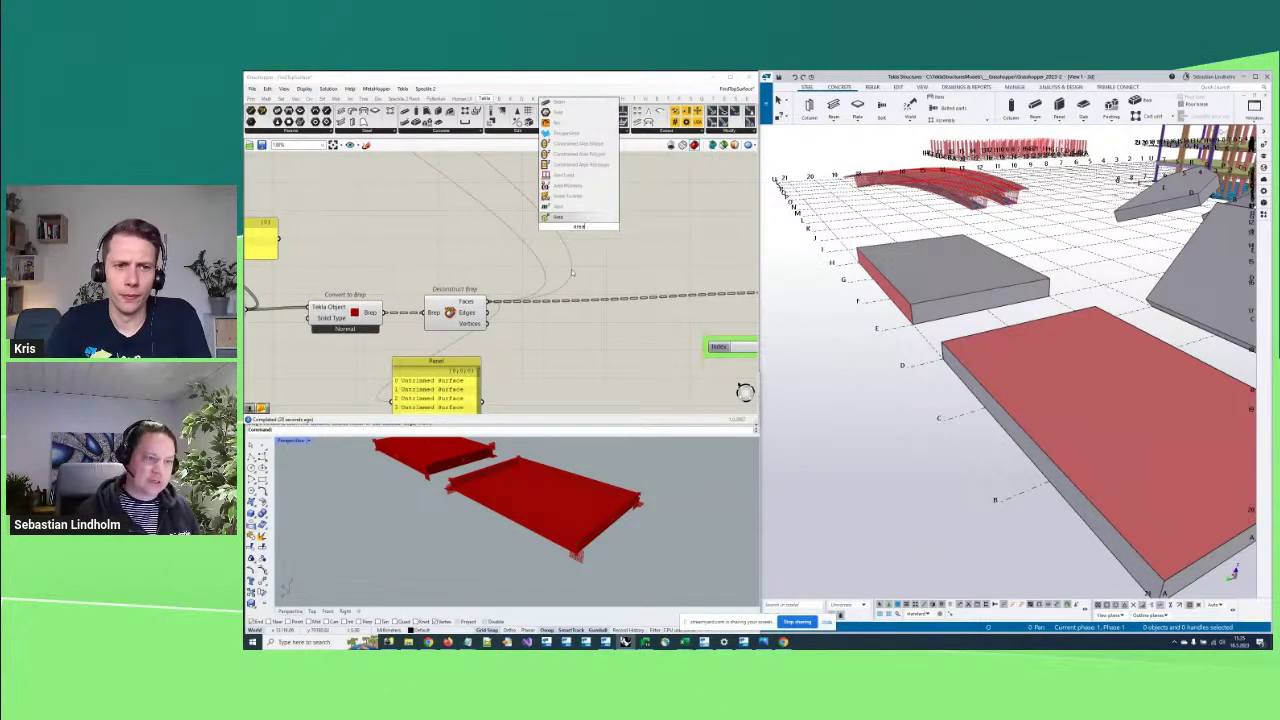
pyautogui.press('Return')
pyautogui.scroll(2, 505, 296)
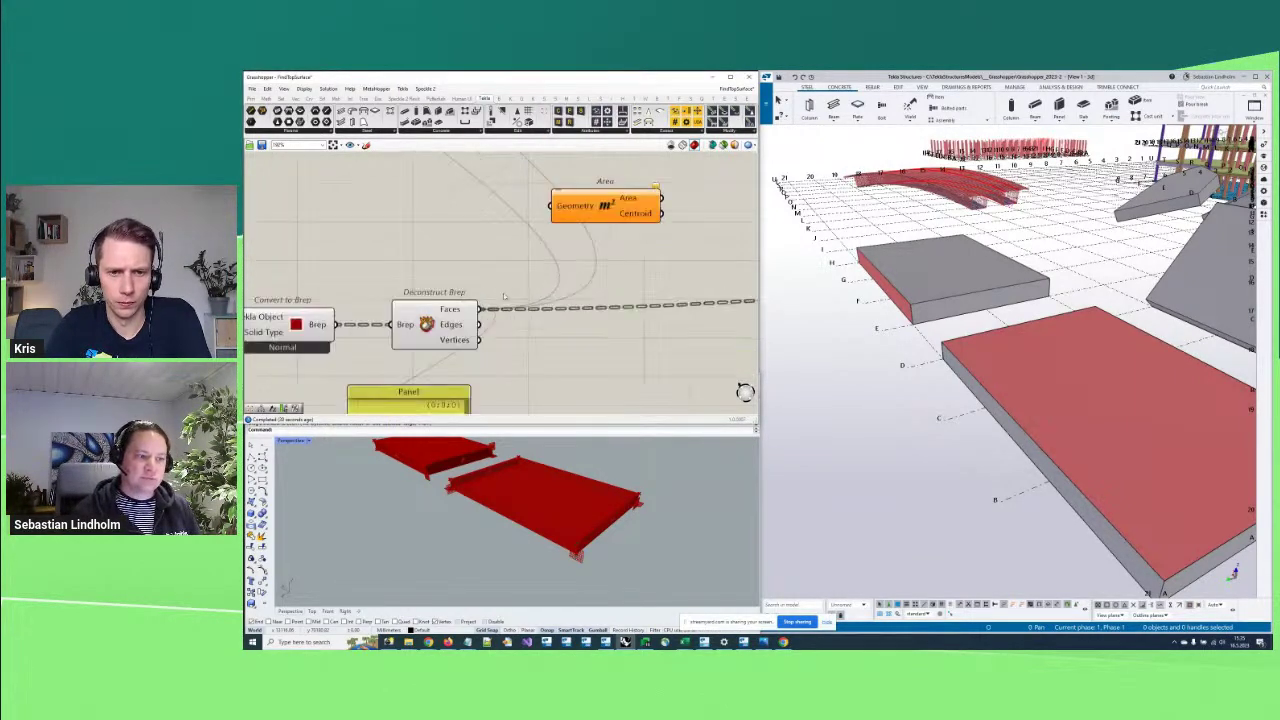
pyautogui.moveTo(483, 312); pyautogui.dragTo(541, 212)
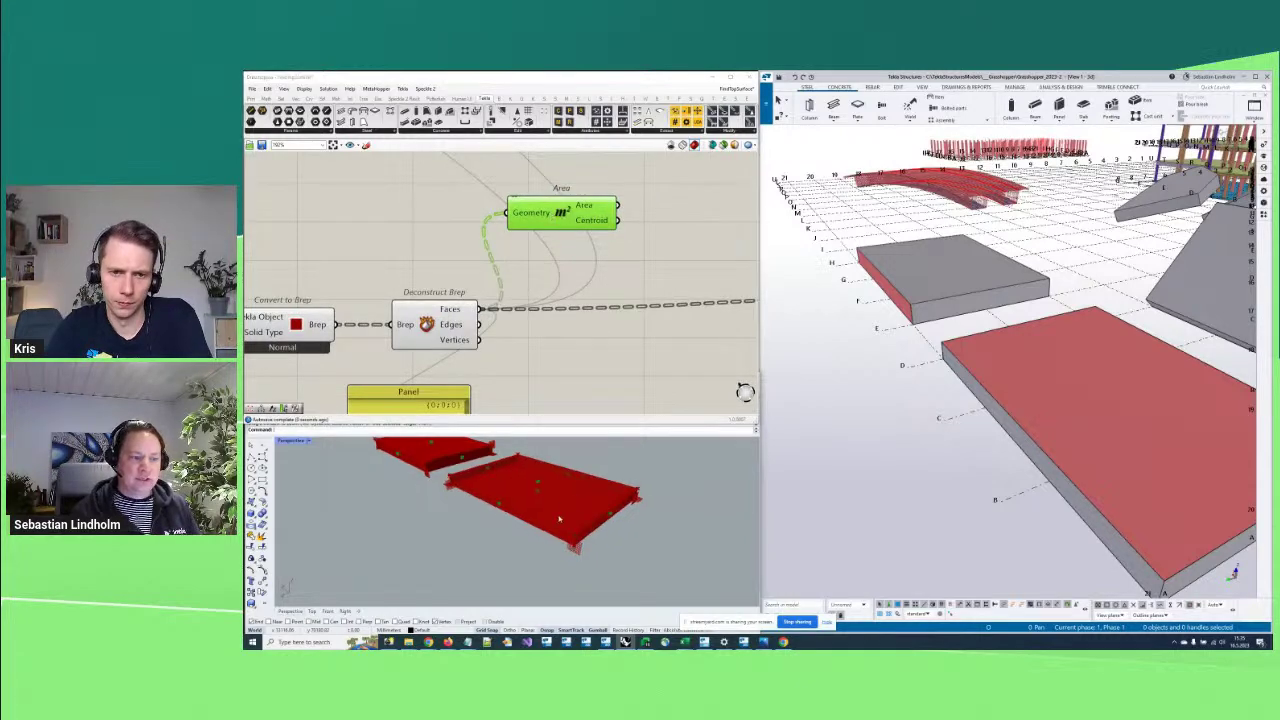
# Check the face centroids, add a Deconstruct point component and connect Area's Centroid output to its Point input
pyautogui.moveTo(545, 515); pyautogui.dragTo(618, 518, button='right')
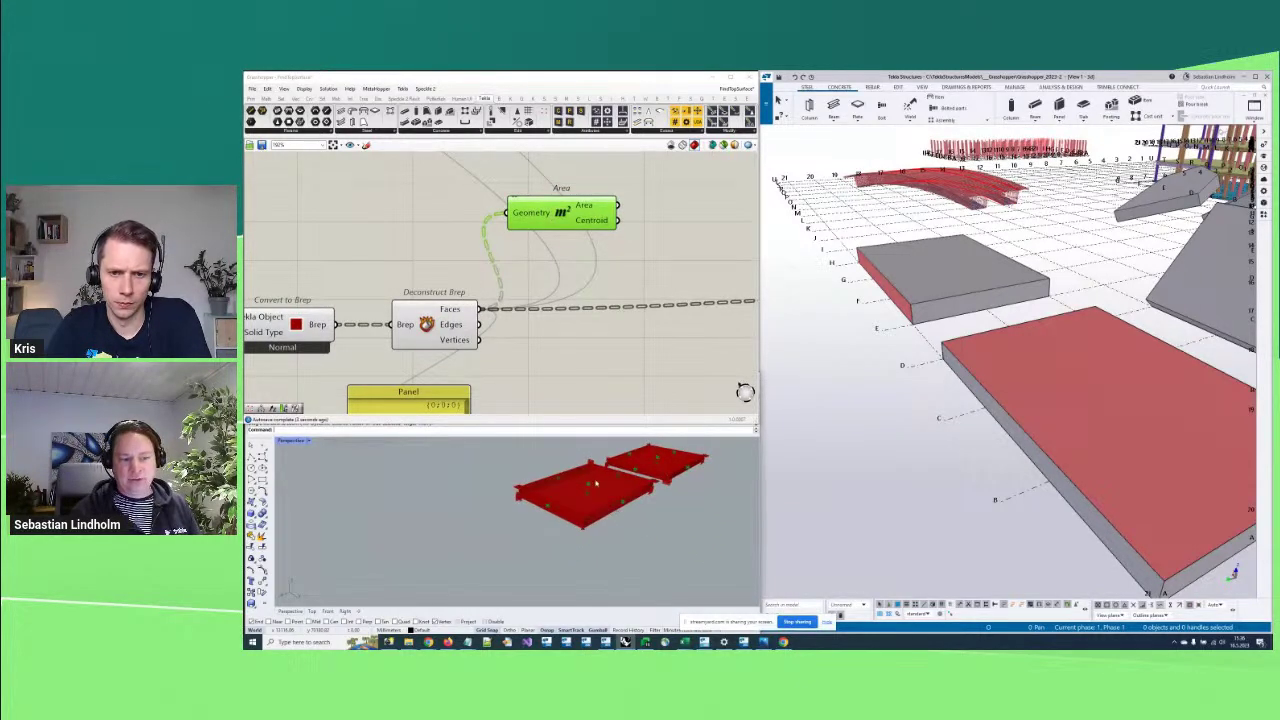
pyautogui.scroll(3, 591, 496)
pyautogui.scroll(-3, 591, 496)
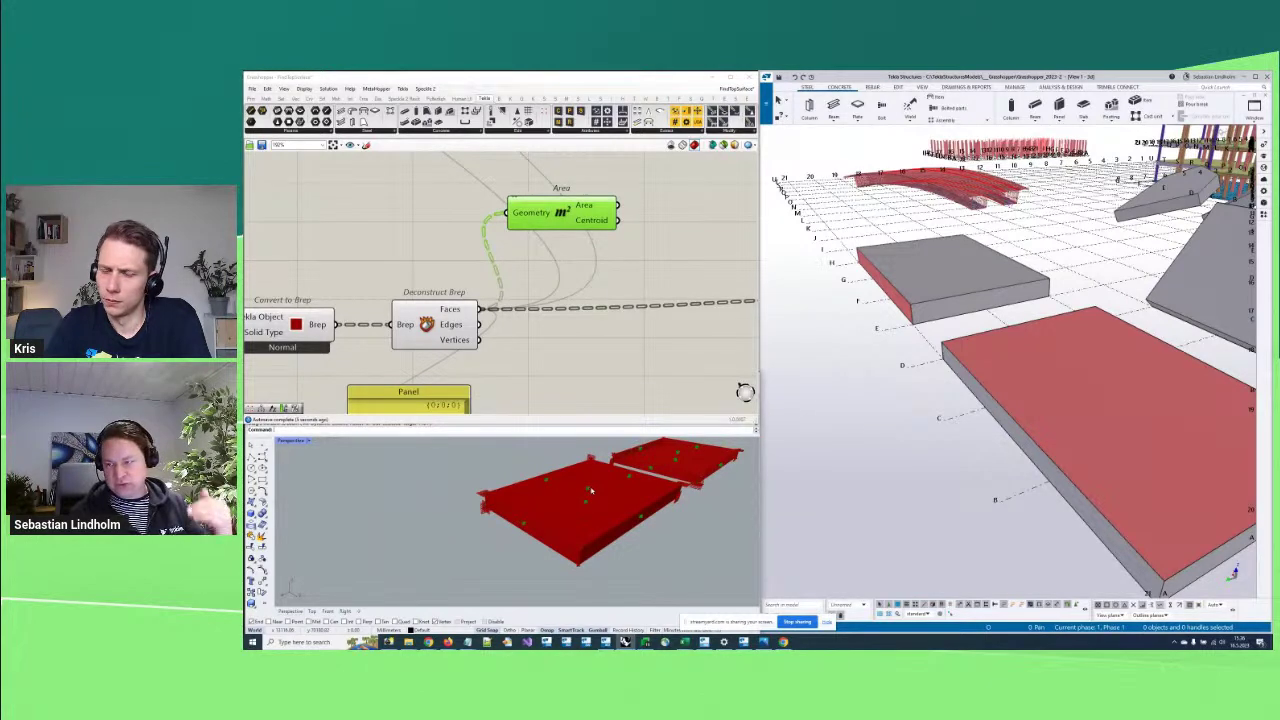
pyautogui.doubleClick(666, 213)
pyautogui.write('dec')
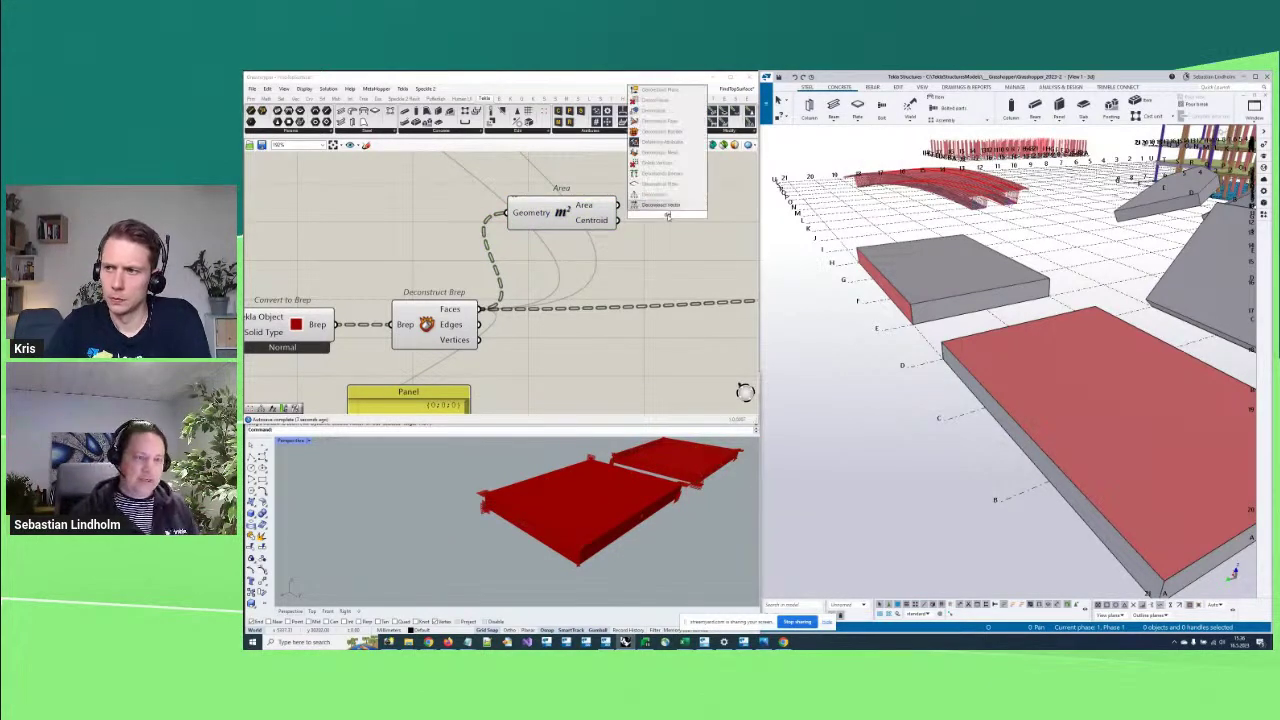
pyautogui.click(661, 196)
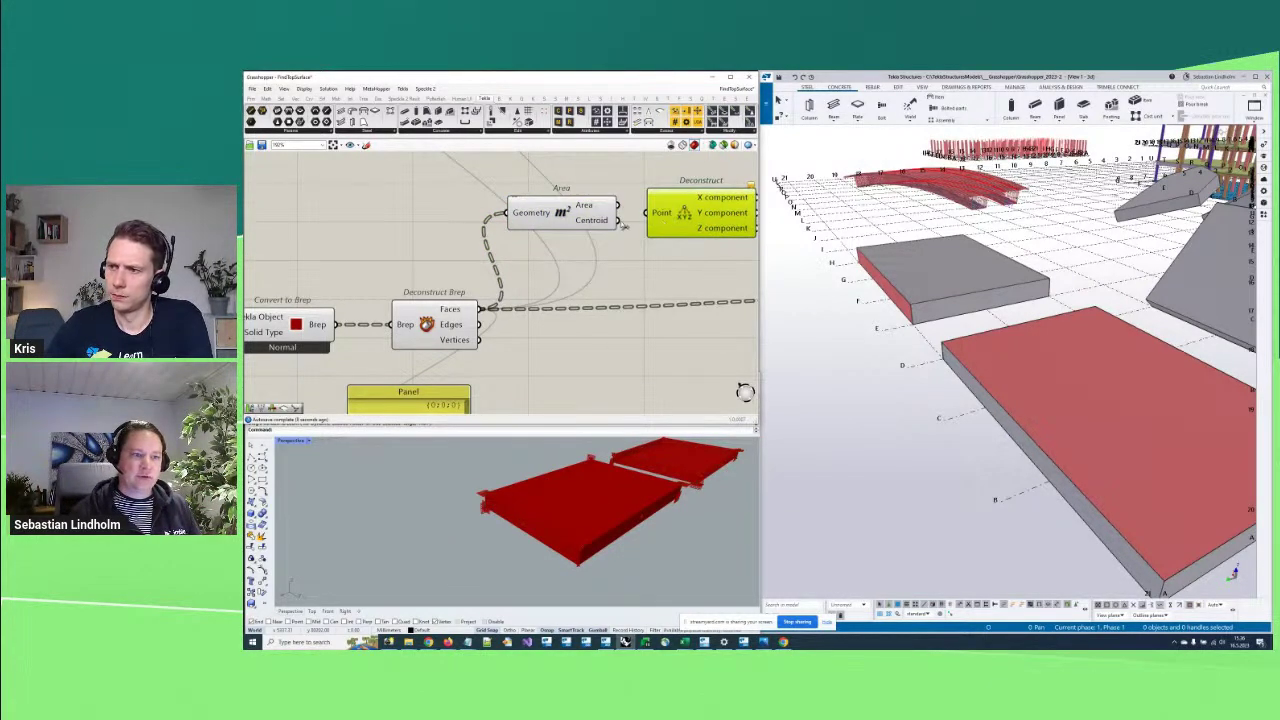
pyautogui.moveTo(606, 221); pyautogui.dragTo(537, 209)
pyautogui.moveTo(731, 233); pyautogui.dragTo(647, 228)
pyautogui.moveTo(647, 228); pyautogui.dragTo(572, 236, button='right')
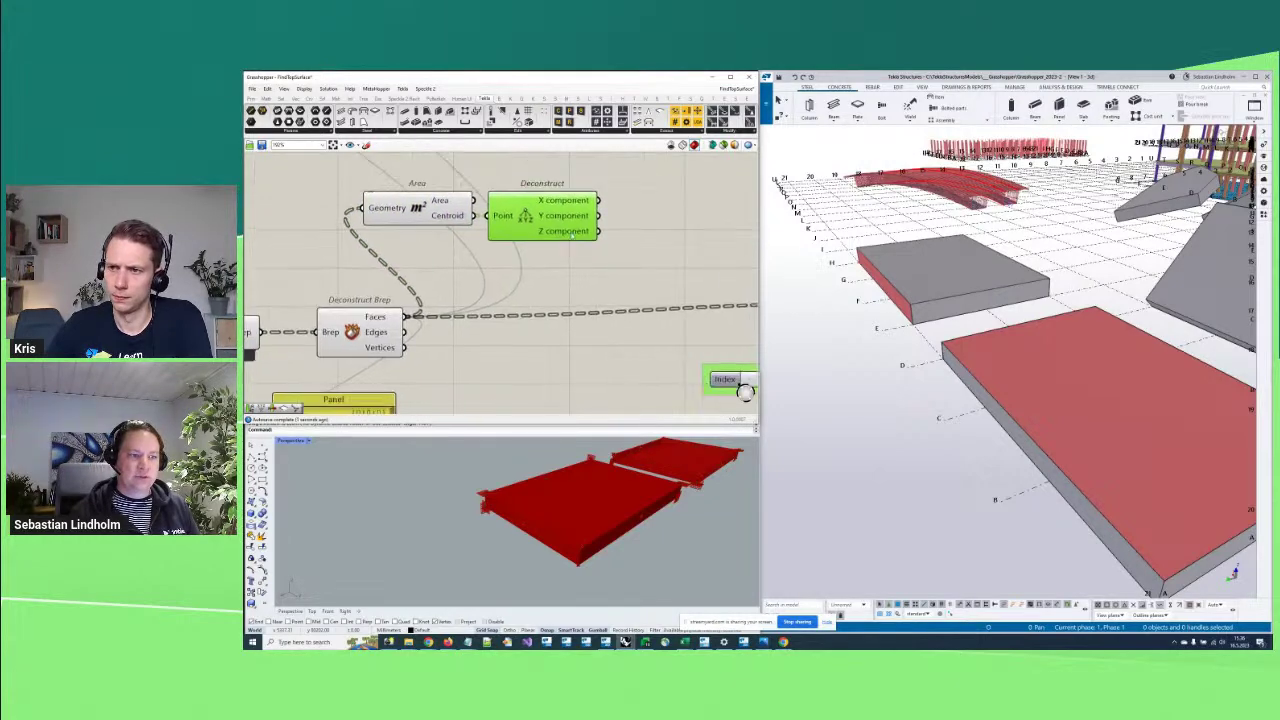
# Add a Panel beside Deconstruct and connect the Z component output to it
pyautogui.moveTo(668, 234); pyautogui.dragTo(569, 230, button='right')
pyautogui.doubleClick(555, 183)
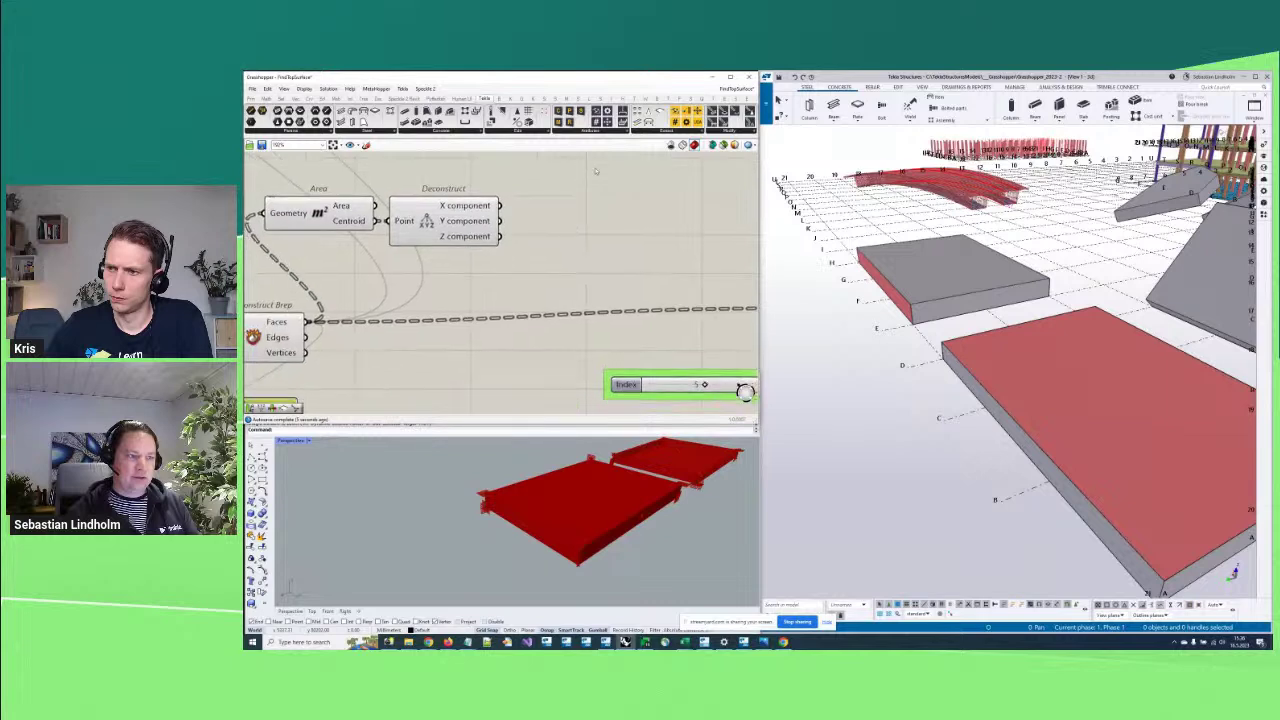
pyautogui.doubleClick(596, 171)
pyautogui.write('//')
pyautogui.press('Return')
pyautogui.moveTo(504, 239); pyautogui.dragTo(533, 168)
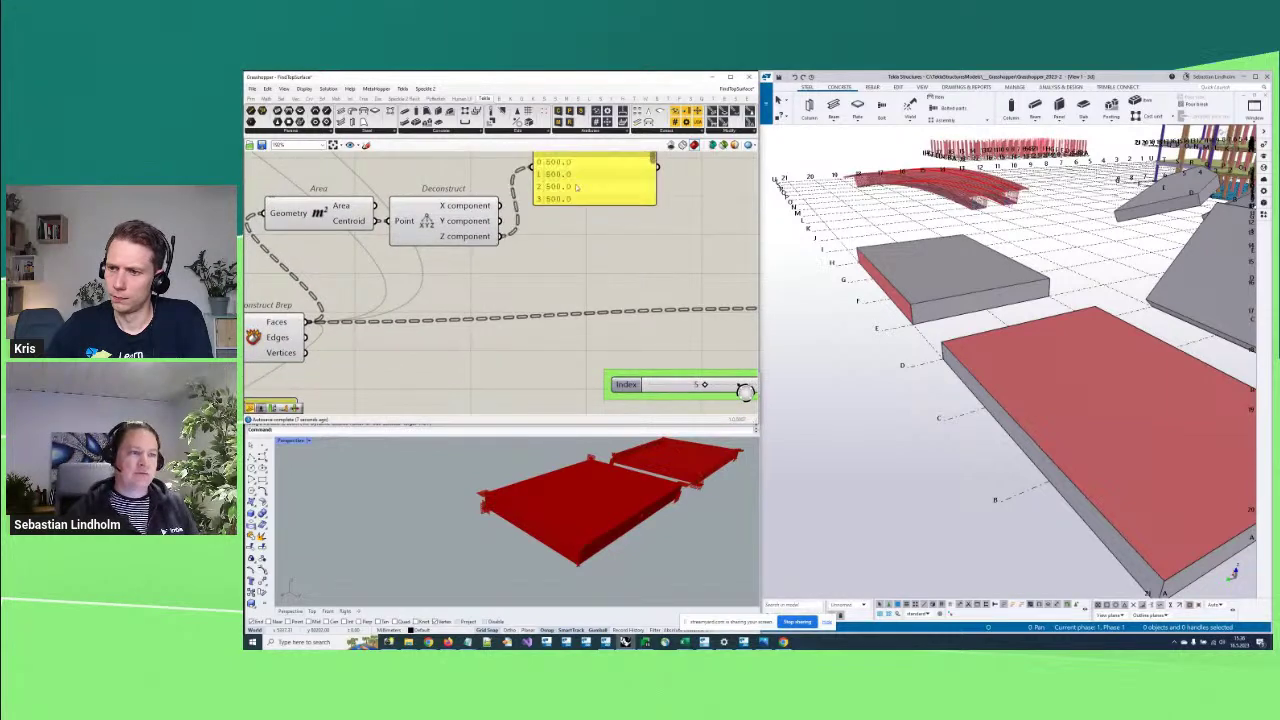
# Enlarge the Z value panel and move it farther from Deconstruct, then read the face heights
pyautogui.moveTo(598, 190); pyautogui.dragTo(568, 242, button='right')
pyautogui.moveTo(568, 242); pyautogui.dragTo(657, 279)
pyautogui.moveTo(604, 246); pyautogui.dragTo(620, 231)
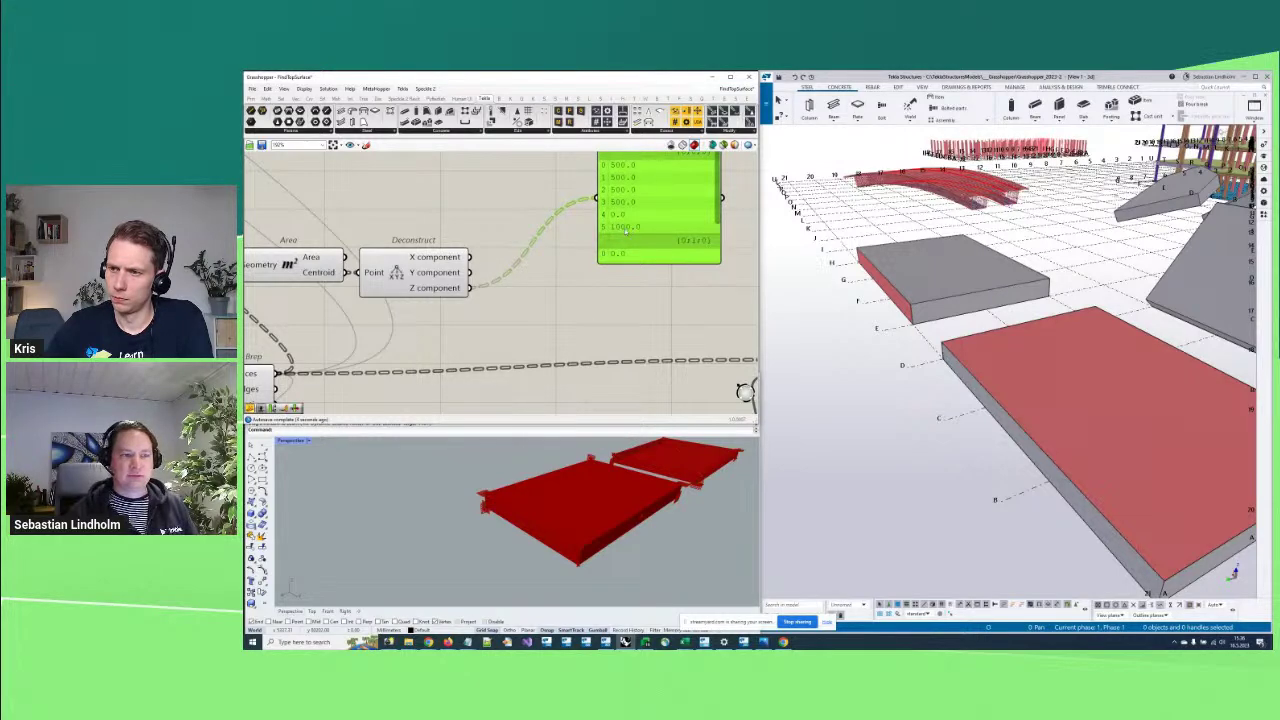
pyautogui.moveTo(625, 231); pyautogui.dragTo(642, 248, button='right')
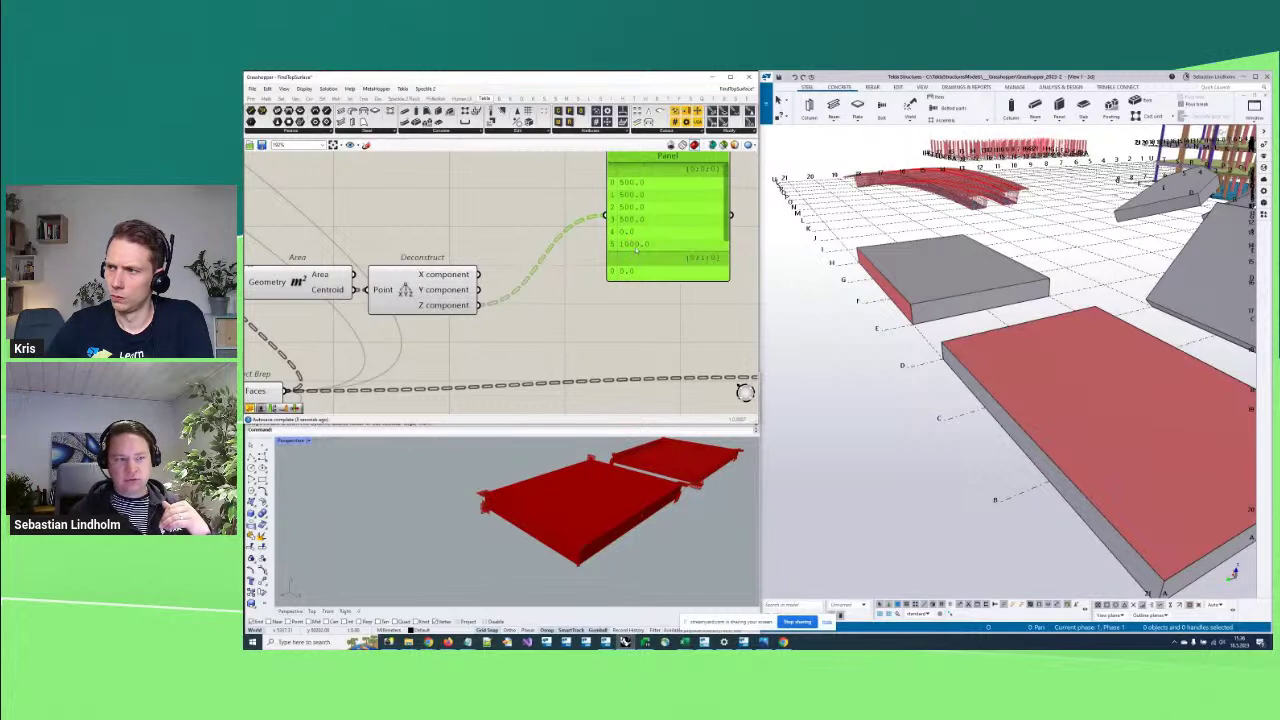
pyautogui.moveTo(634, 214); pyautogui.dragTo(686, 194)
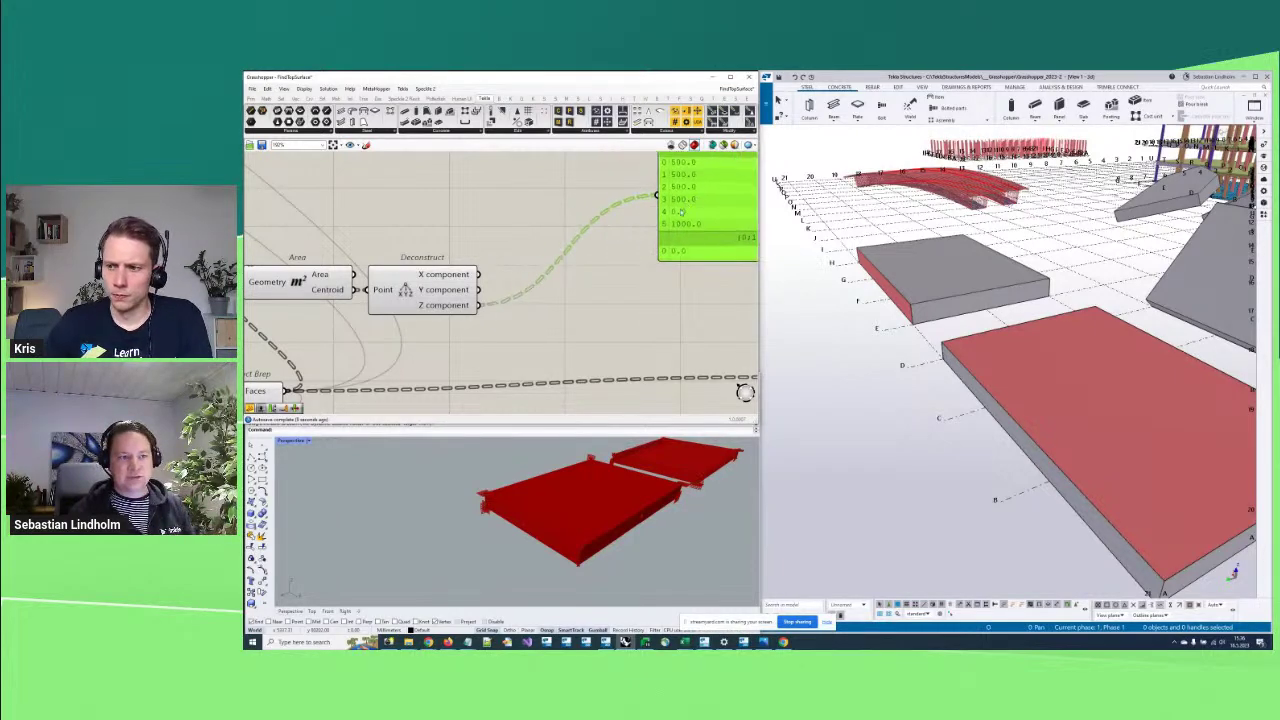
# Add a Sort List component, connecting Deconstruct's Z component to Keys and Deconstruct Brep's Faces to Values A
pyautogui.moveTo(644, 270); pyautogui.dragTo(627, 226, button='right')
pyautogui.doubleClick(587, 285)
pyautogui.write('surf')
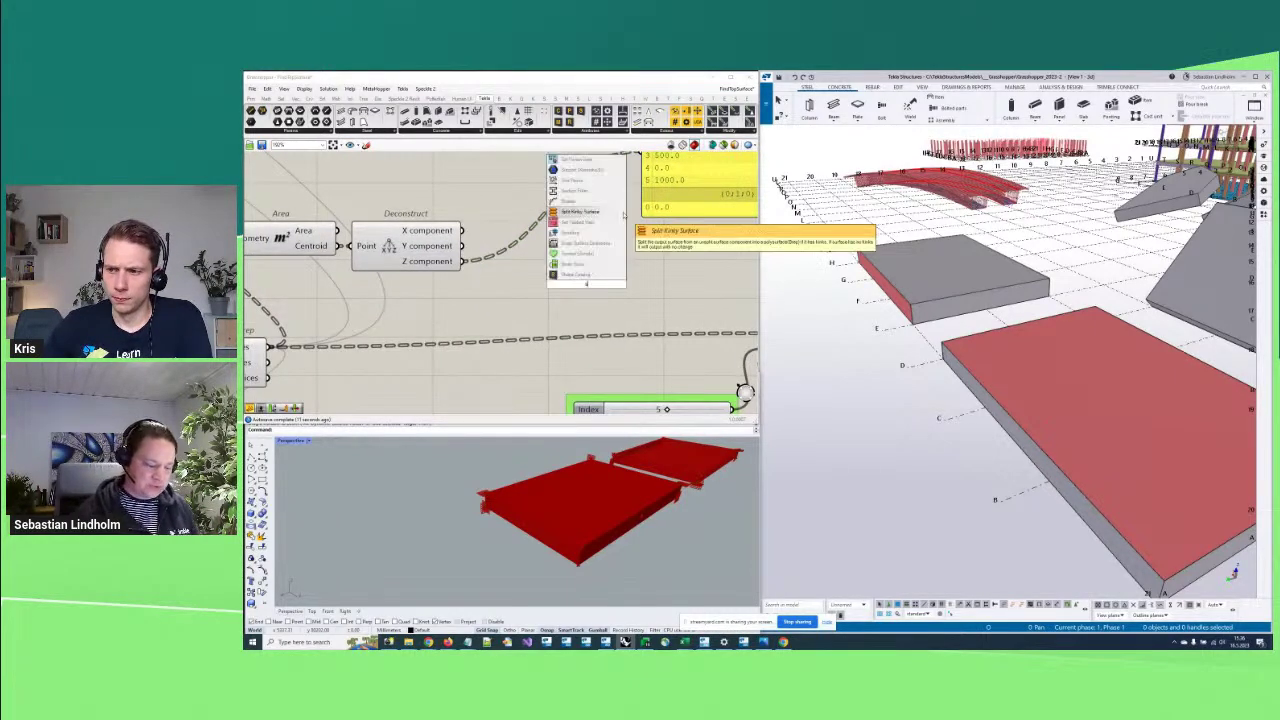
pyautogui.press('Return')
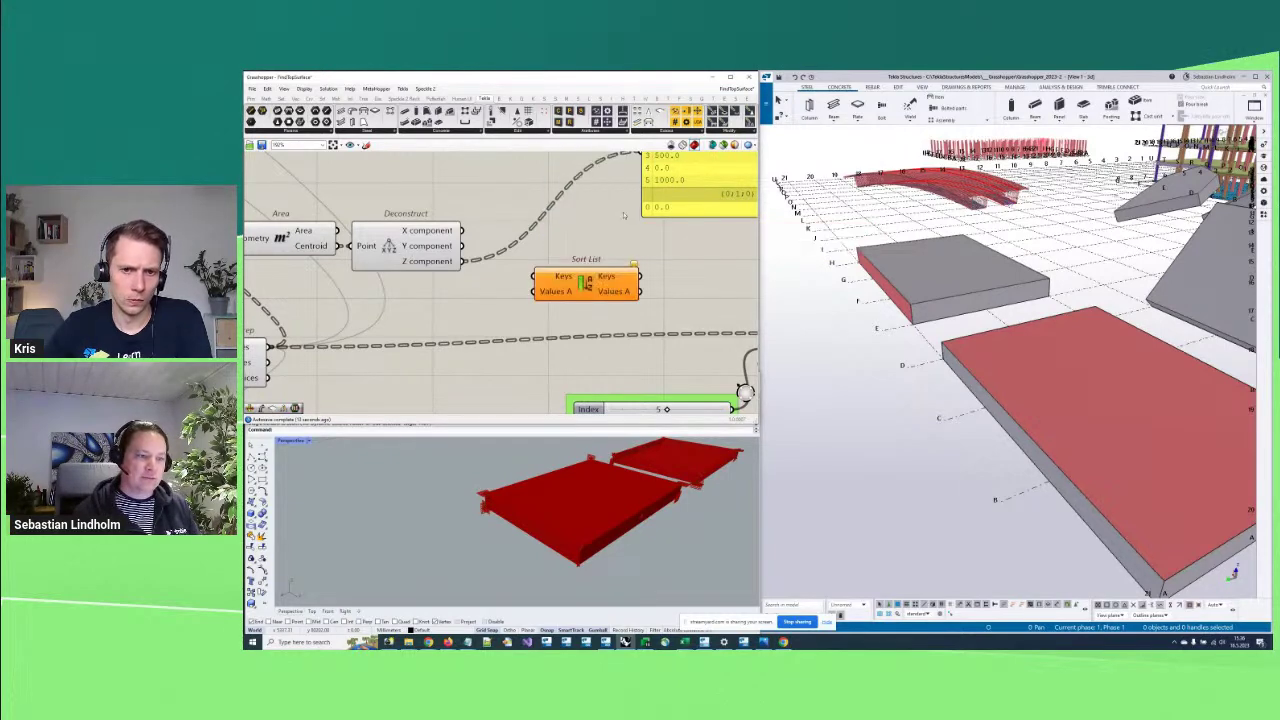
pyautogui.moveTo(322, 334); pyautogui.dragTo(413, 330, button='right')
pyautogui.moveTo(360, 343); pyautogui.dragTo(626, 288)
pyautogui.moveTo(550, 252); pyautogui.dragTo(436, 266, button='right')
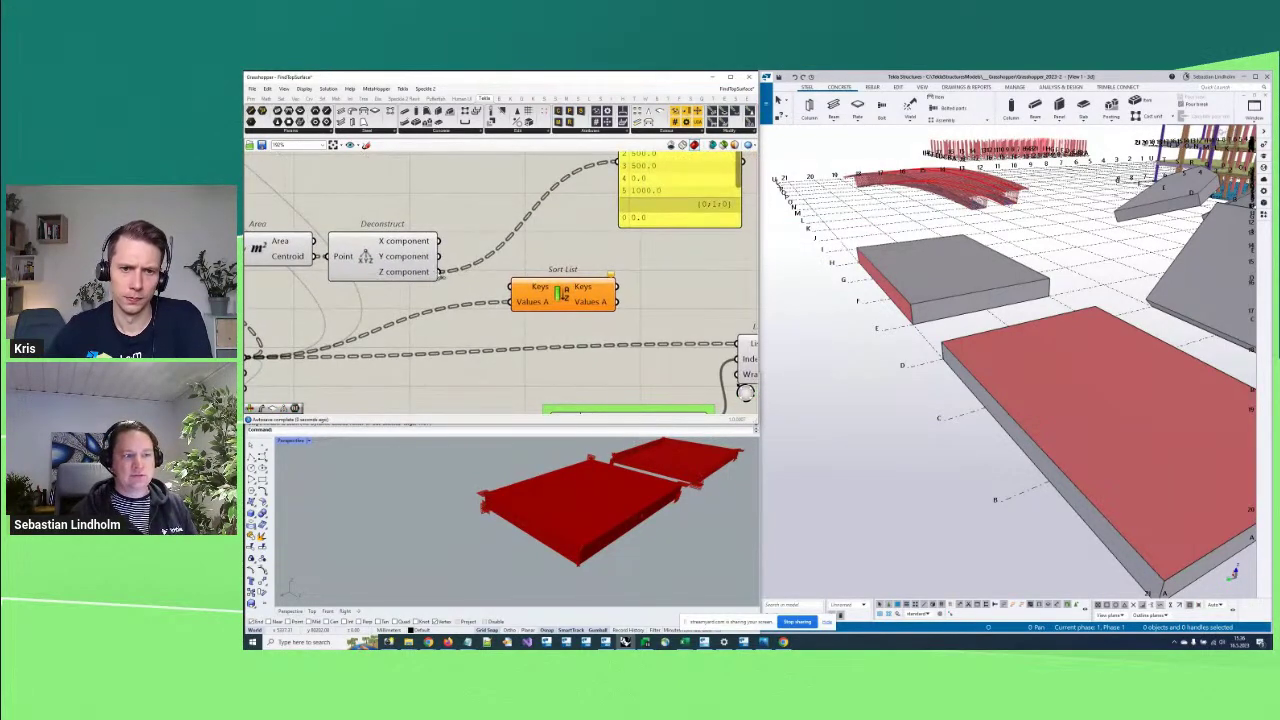
pyautogui.click(521, 285)
# Connect Sort List's Values A output to List Item's List input in place of the unsorted faces
pyautogui.moveTo(619, 320); pyautogui.dragTo(565, 283, button='right')
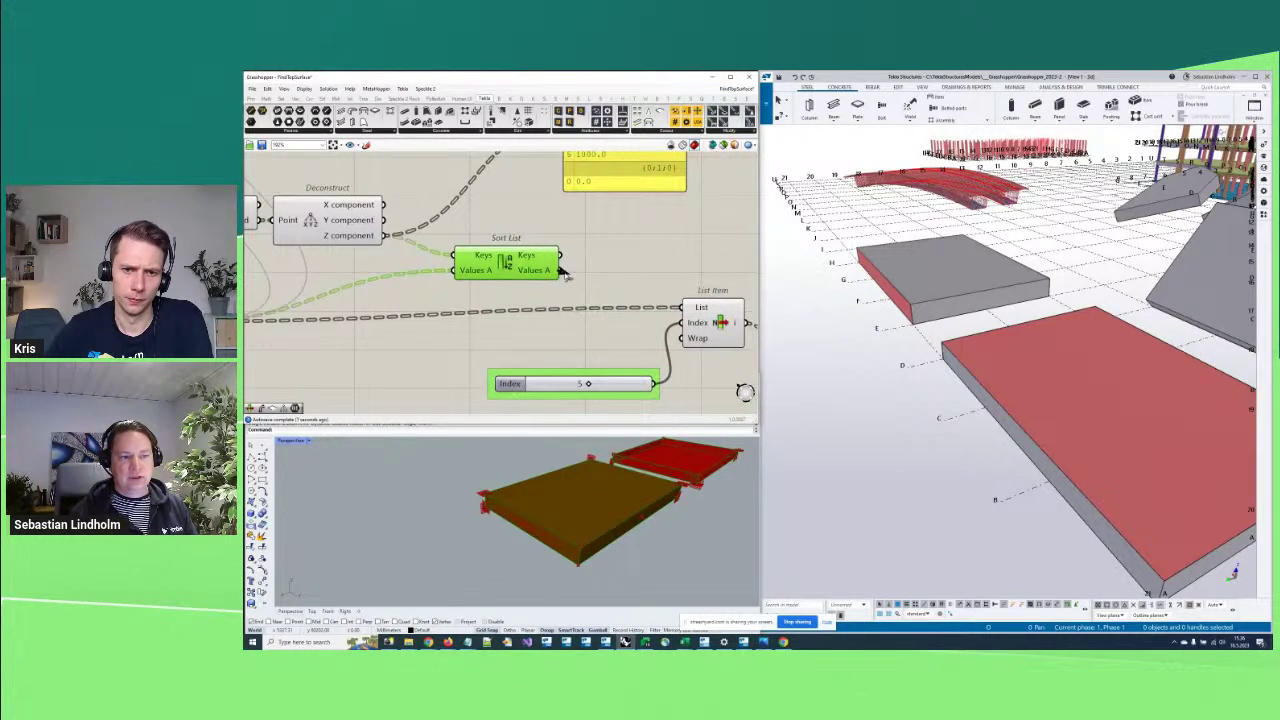
pyautogui.moveTo(561, 270); pyautogui.dragTo(684, 307)
pyautogui.moveTo(684, 307); pyautogui.dragTo(643, 289, button='right')
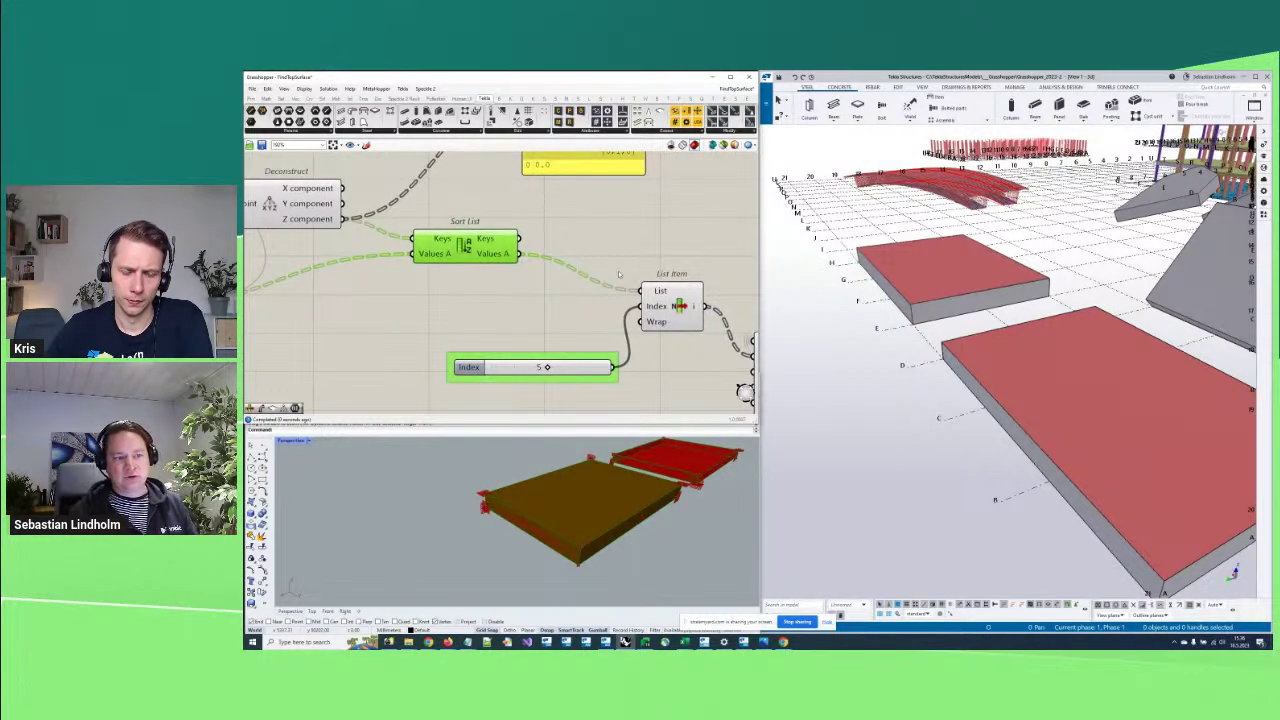
pyautogui.scroll(-1, 619, 274)
pyautogui.scroll(-1, 597, 286)
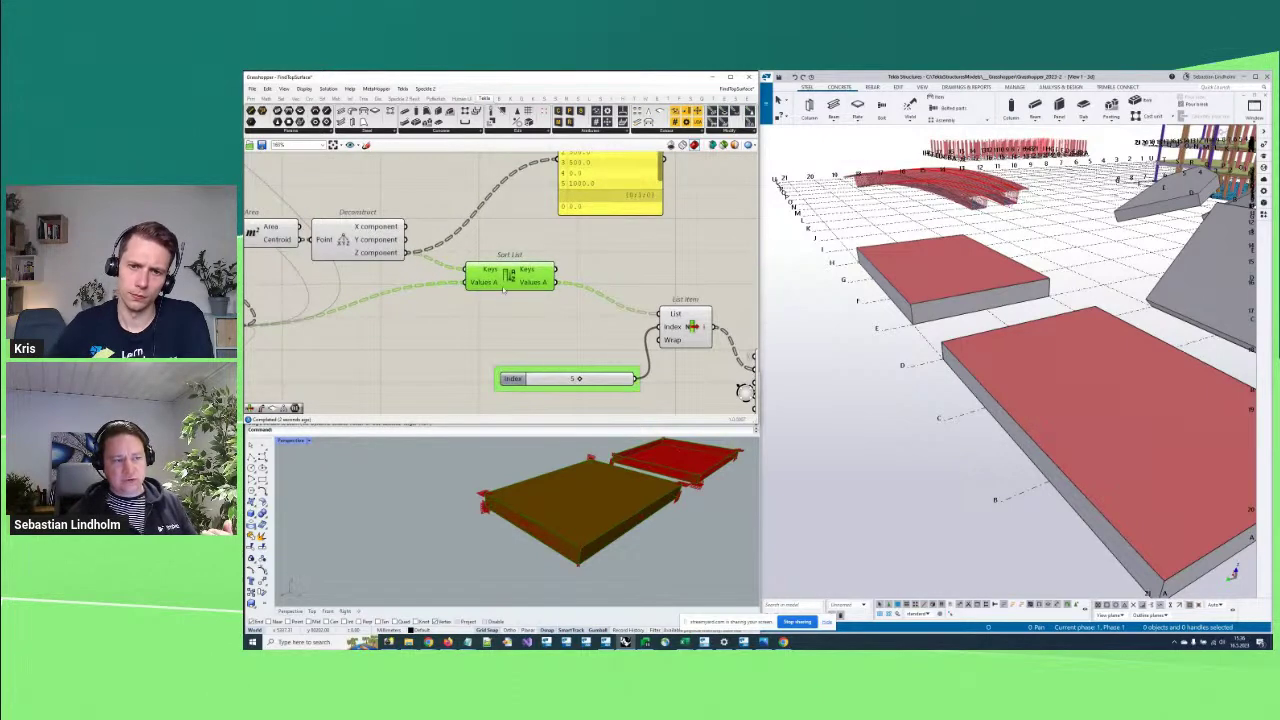
pyautogui.moveTo(505, 288); pyautogui.dragTo(549, 304, button='right')
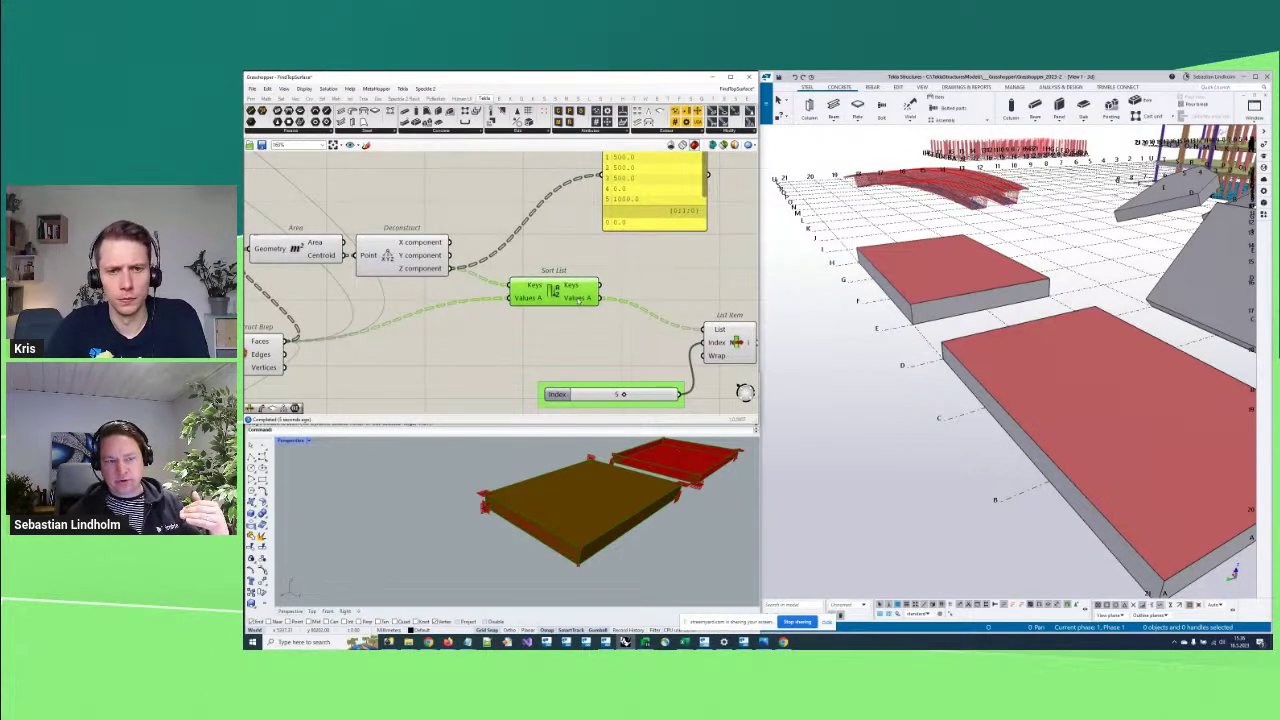
# Set the Index slider to 0 and inspect the surface treatment on the undersides of the slabs
pyautogui.moveTo(612, 330); pyautogui.dragTo(565, 304, button='right')
pyautogui.scroll(-1, 552, 305)
pyautogui.scroll(2, 551, 346)
pyautogui.moveTo(550, 348); pyautogui.dragTo(497, 348)
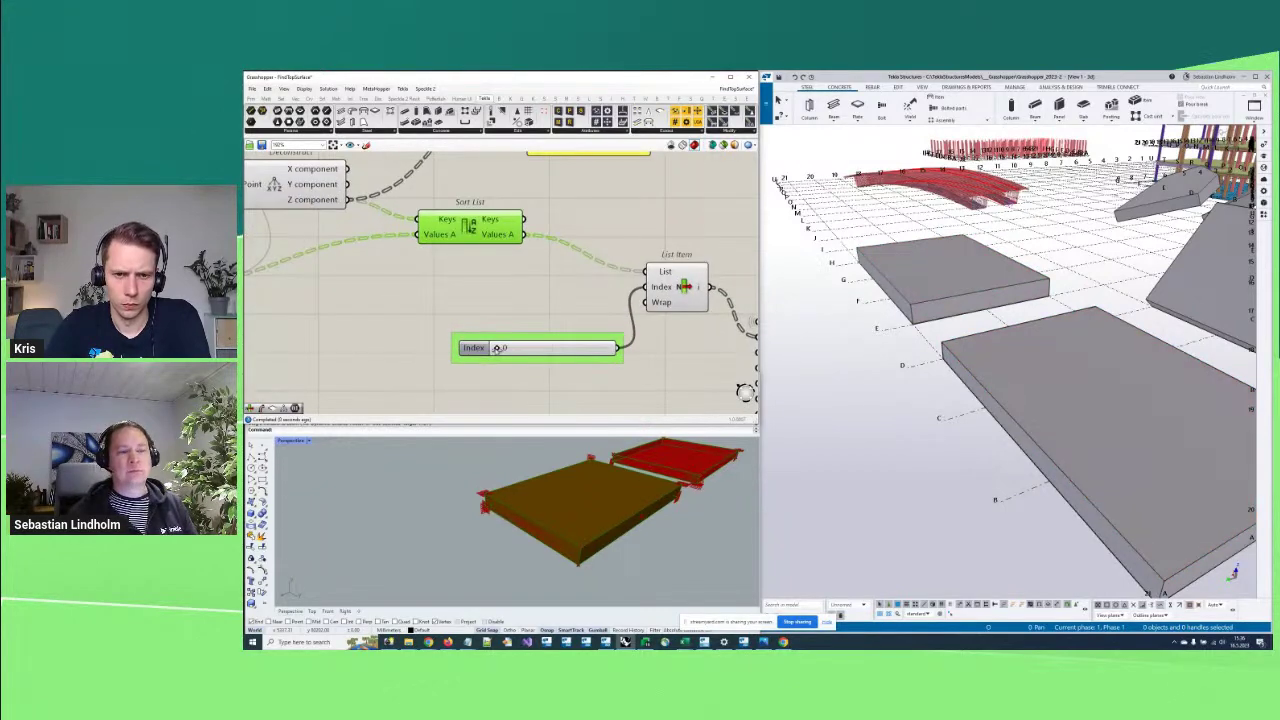
pyautogui.moveTo(1026, 411)
pyautogui.keyDown('ctrl'); pyautogui.mouseDown(button='middle')
pyautogui.moveTo(1030, 351)
pyautogui.moveTo(1030, 395)
pyautogui.mouseUp(button='middle'); pyautogui.keyUp('ctrl')
pyautogui.scroll(1, 656, 278)
pyautogui.scroll(1, 656, 278)
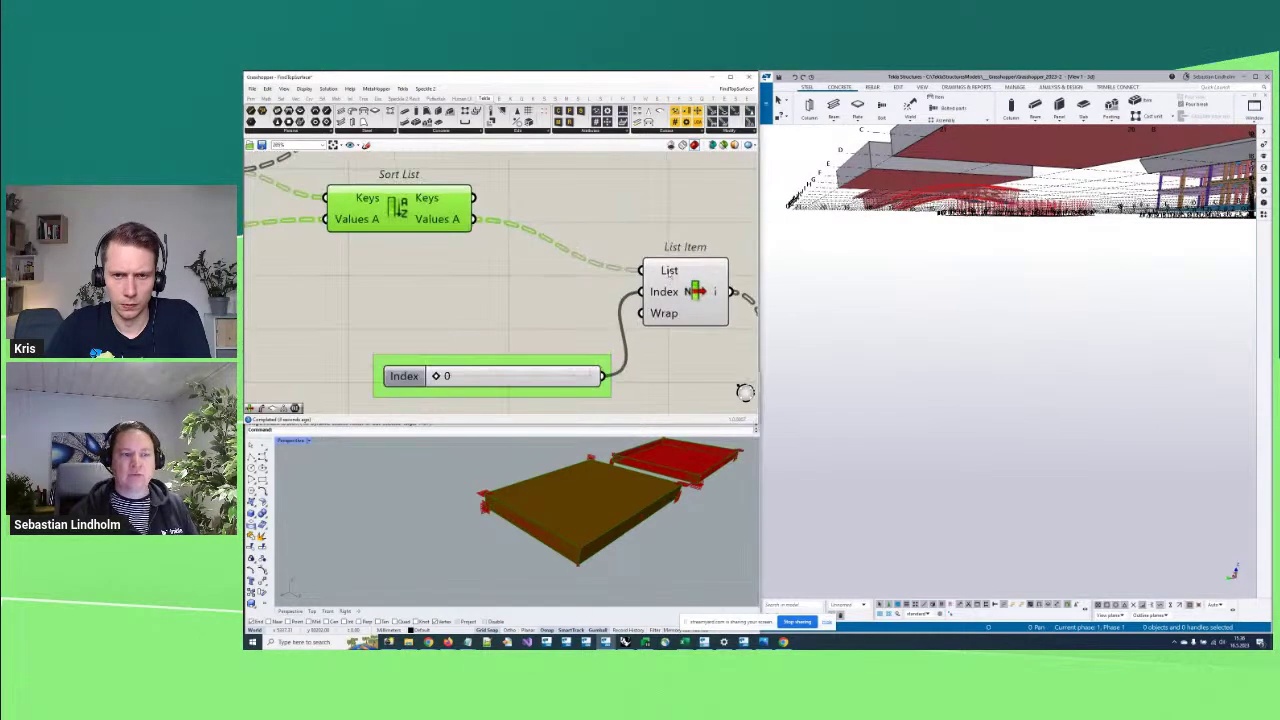
# Reverse the List input of List Item and check the surface treatment on both flat slabs
pyautogui.rightClick(660, 271)
pyautogui.click(701, 321)
pyautogui.keyDown('ctrl'); pyautogui.moveTo(1012, 278); pyautogui.dragTo(974, 310, button='middle'); pyautogui.keyUp('ctrl')
pyautogui.scroll(-3, 974, 310)
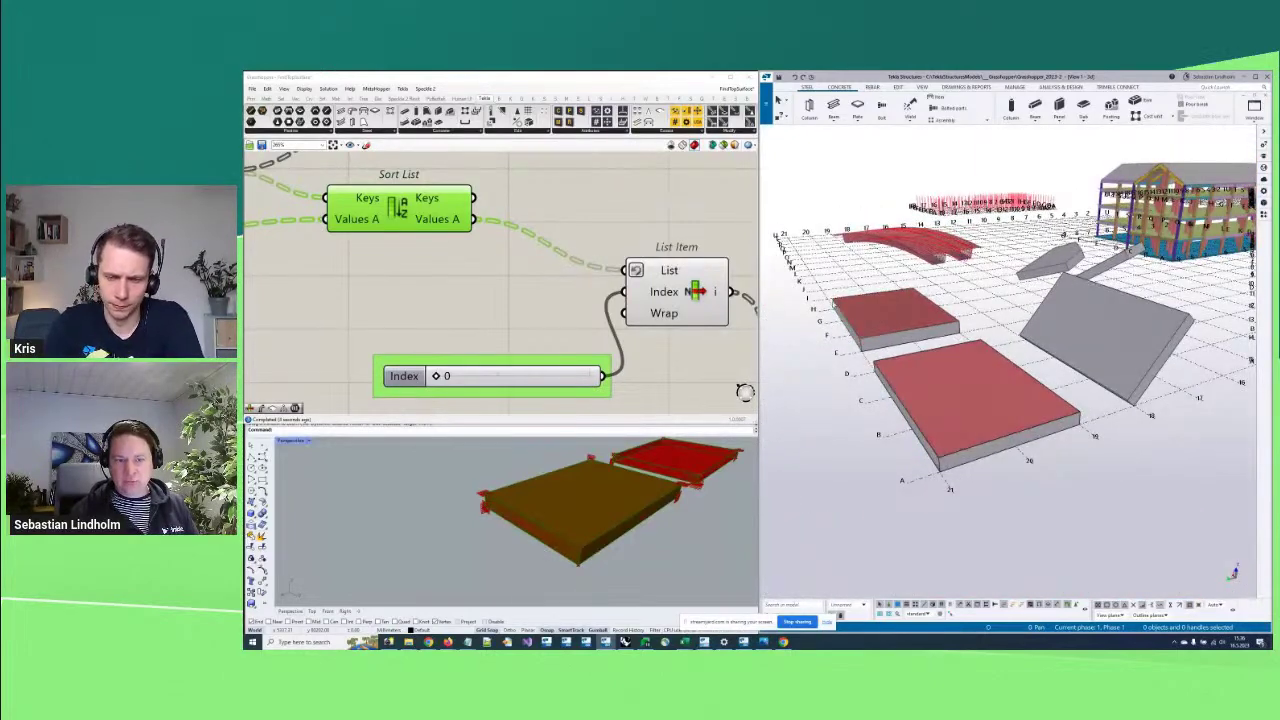
pyautogui.click(567, 265)
pyautogui.scroll(-3, 567, 265)
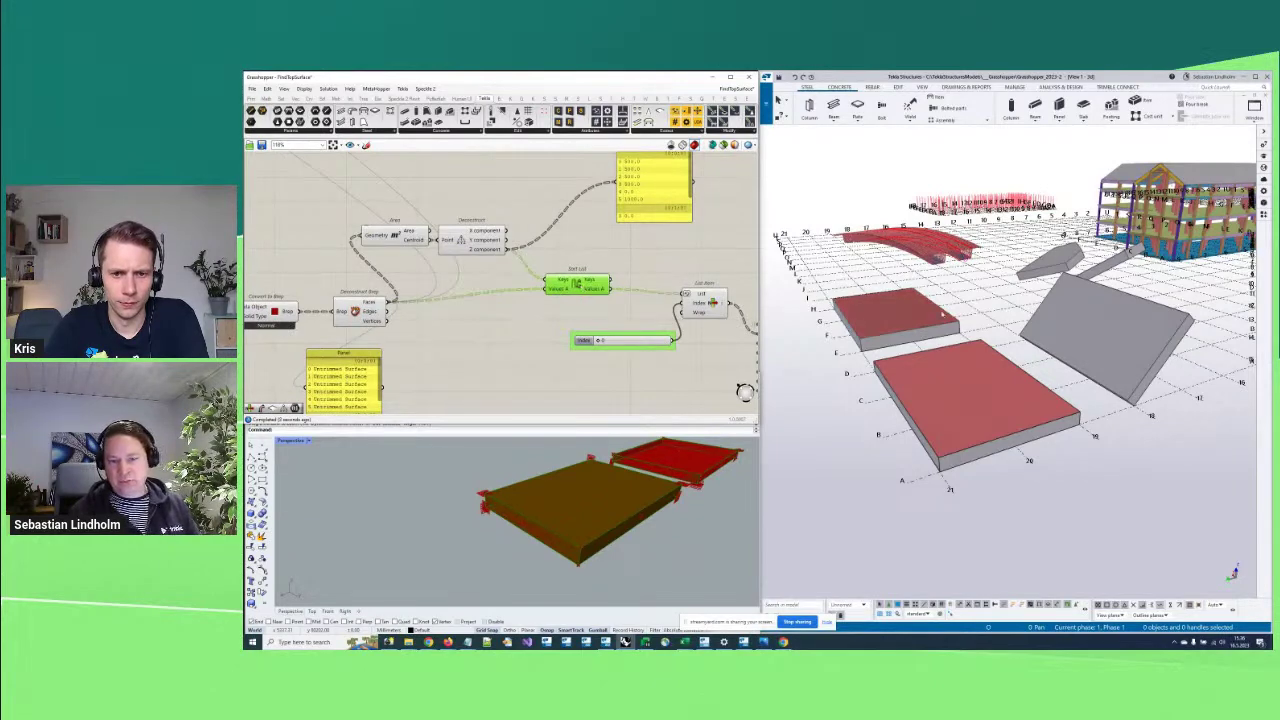
# Select the tilted slab in the model and connect the third slab reference to the object parameter feeding Convert to Brep
pyautogui.keyDown('ctrl'); pyautogui.moveTo(900, 316); pyautogui.dragTo(1018, 407, button='middle'); pyautogui.keyUp('ctrl')
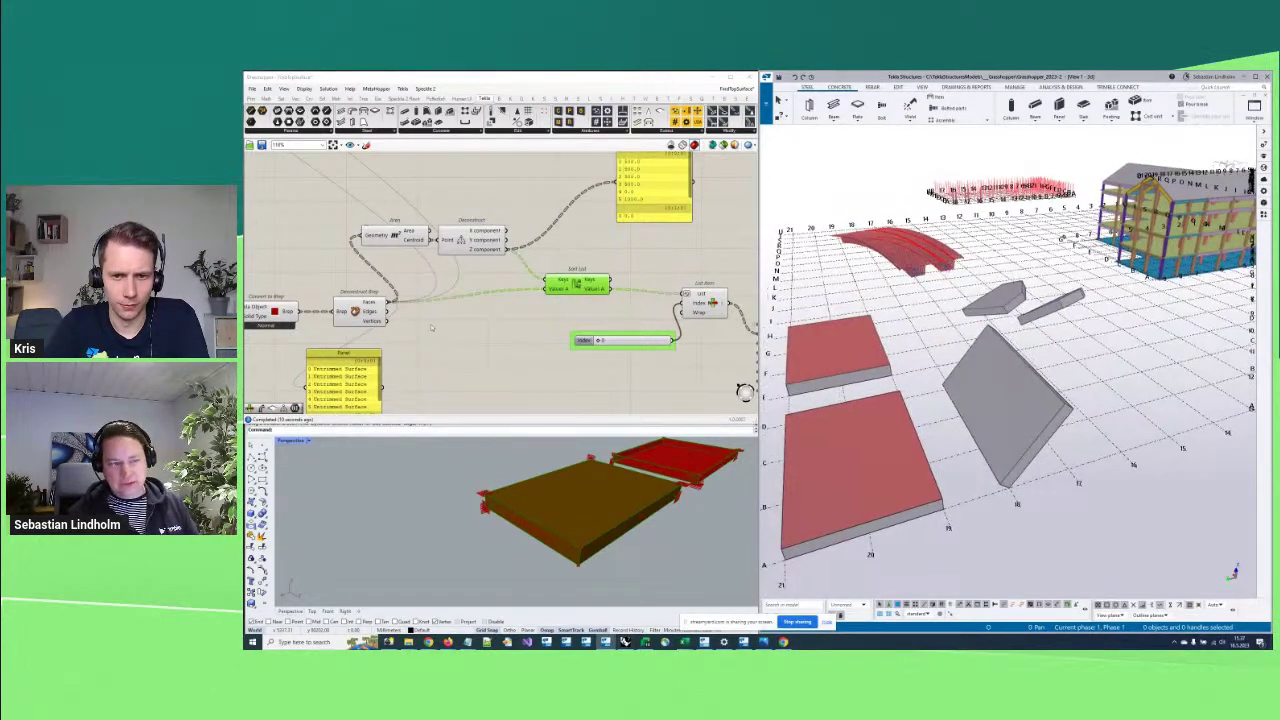
pyautogui.click(1018, 407)
pyautogui.moveTo(423, 347); pyautogui.dragTo(750, 298, button='right')
pyautogui.scroll(2, 465, 325)
pyautogui.keyDown('shift'); pyautogui.moveTo(505, 241); pyautogui.dragTo(506, 243); pyautogui.keyUp('shift')
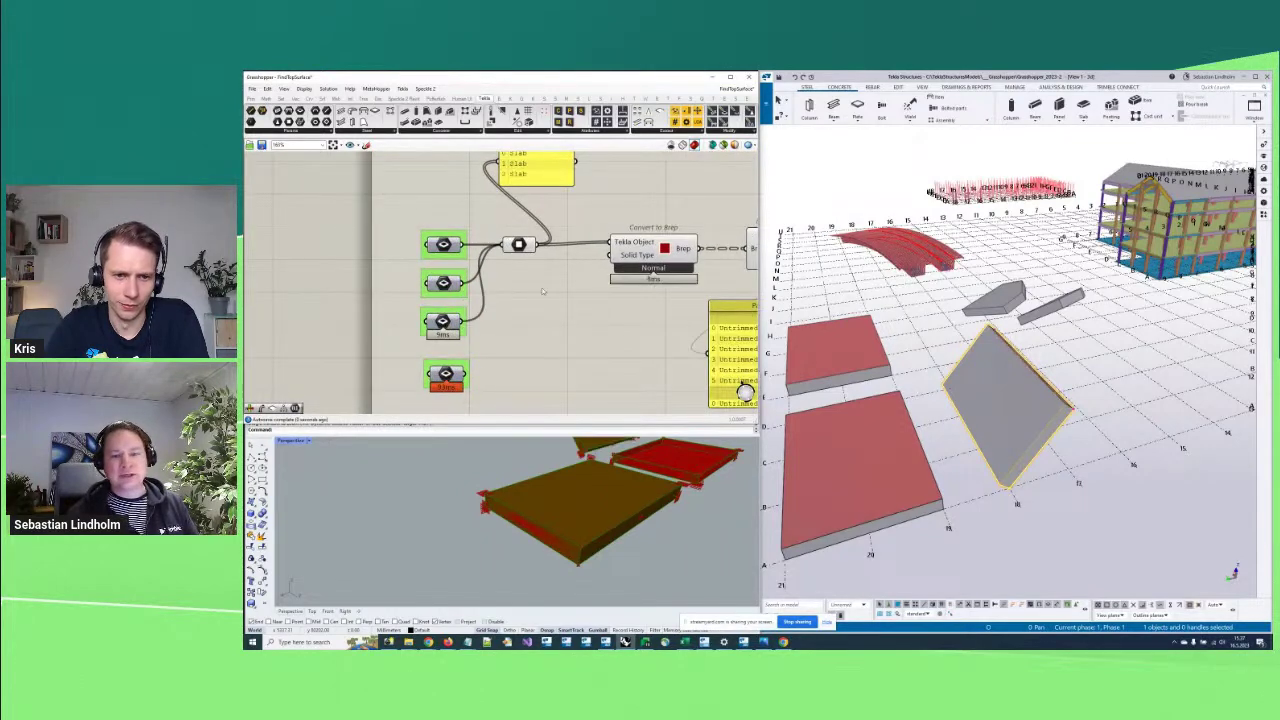
# Examine which face of the tilted slab gets the surface treatment and compare it with the flat slabs
pyautogui.keyDown('ctrl'); pyautogui.moveTo(1050, 400); pyautogui.dragTo(973, 416, button='middle'); pyautogui.keyUp('ctrl')
pyautogui.scroll(3, 974, 398)
pyautogui.press('v')
pyautogui.click(1041, 451)
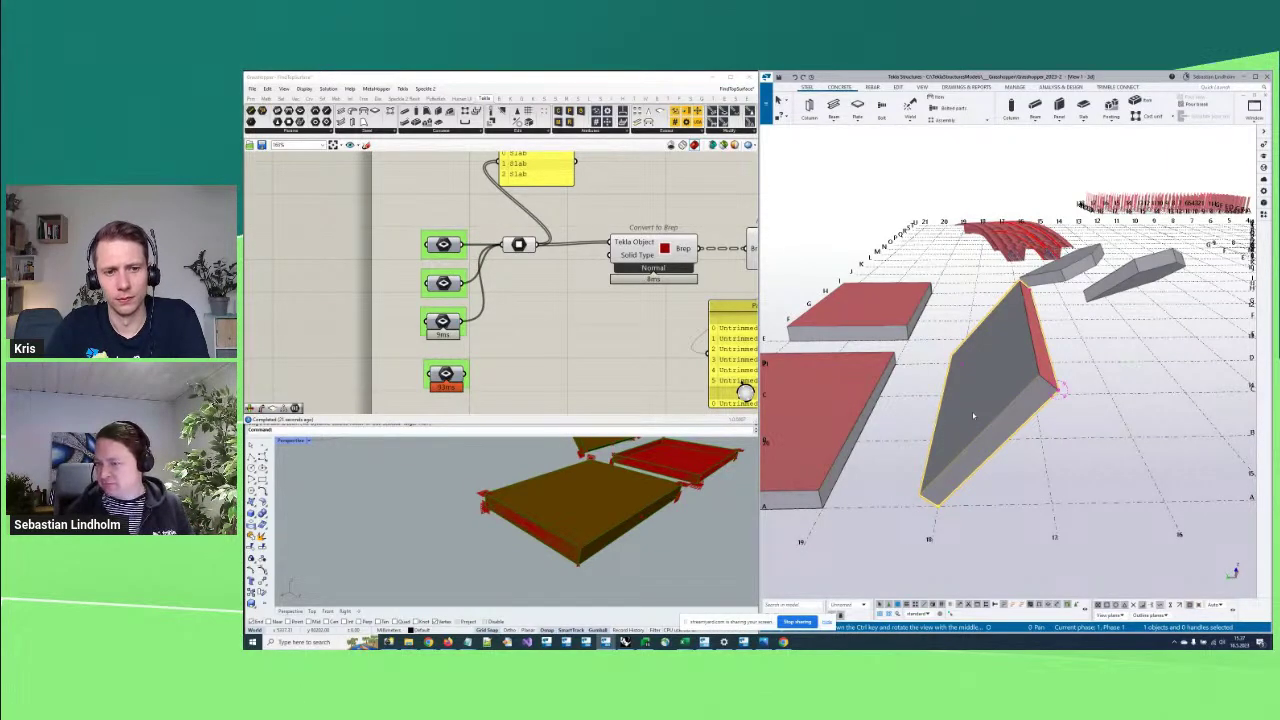
pyautogui.keyDown('ctrl'); pyautogui.moveTo(954, 420); pyautogui.dragTo(948, 384, button='middle'); pyautogui.keyUp('ctrl')
pyautogui.moveTo(656, 295); pyautogui.dragTo(565, 298, button='right')
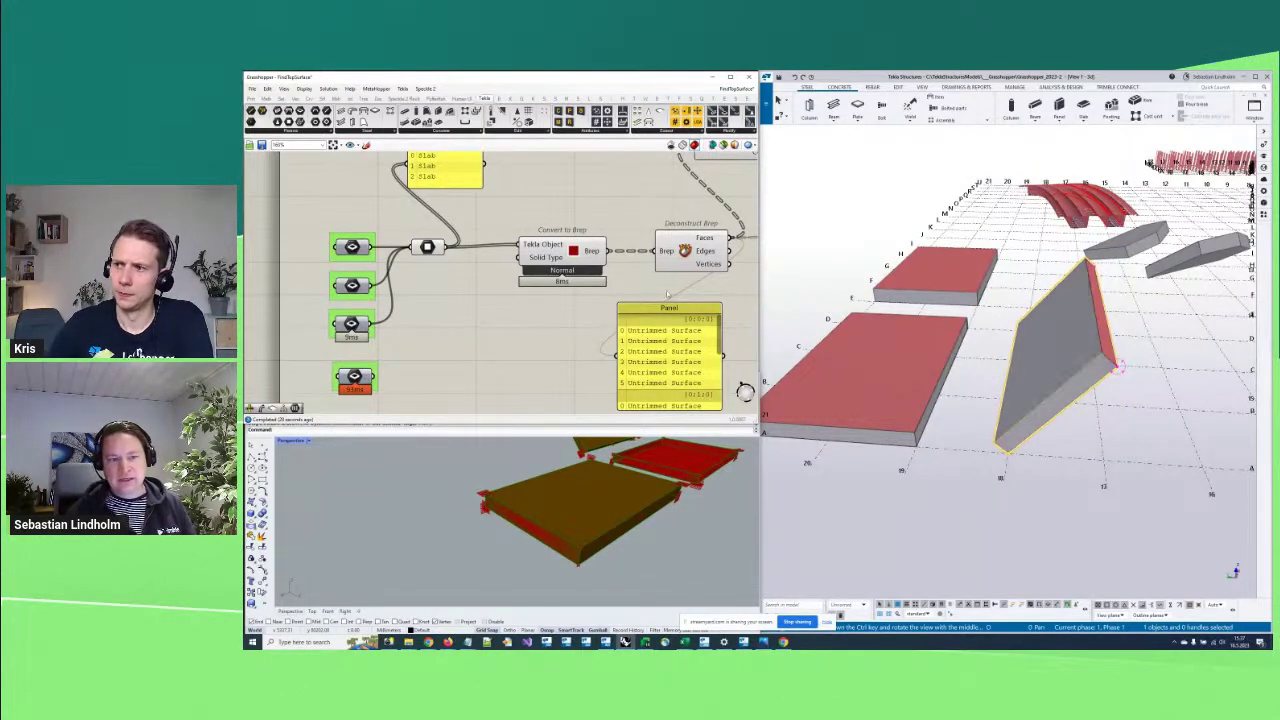
pyautogui.scroll(-3, 366, 370)
pyautogui.moveTo(366, 370); pyautogui.dragTo(350, 404, button='right')
pyautogui.moveTo(757, 323); pyautogui.dragTo(796, 352, button='right')
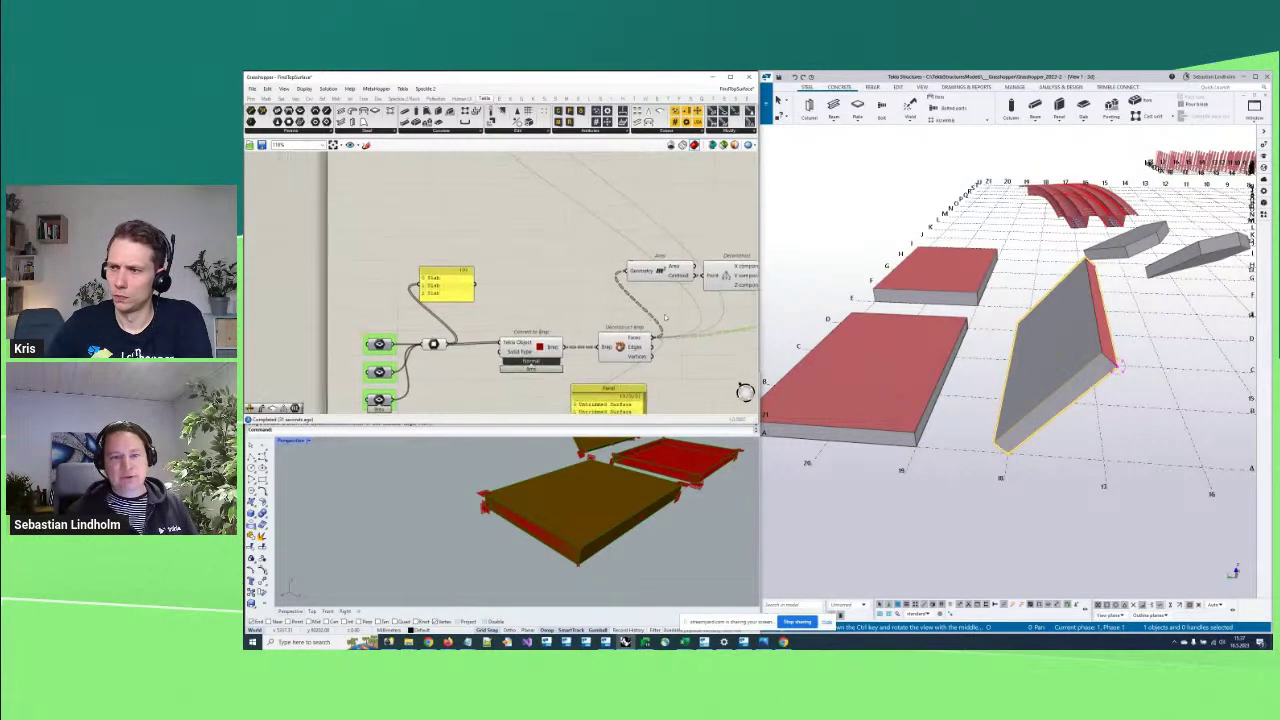
pyautogui.click(866, 434)
pyautogui.moveTo(866, 434); pyautogui.dragTo(923, 442, button='middle')
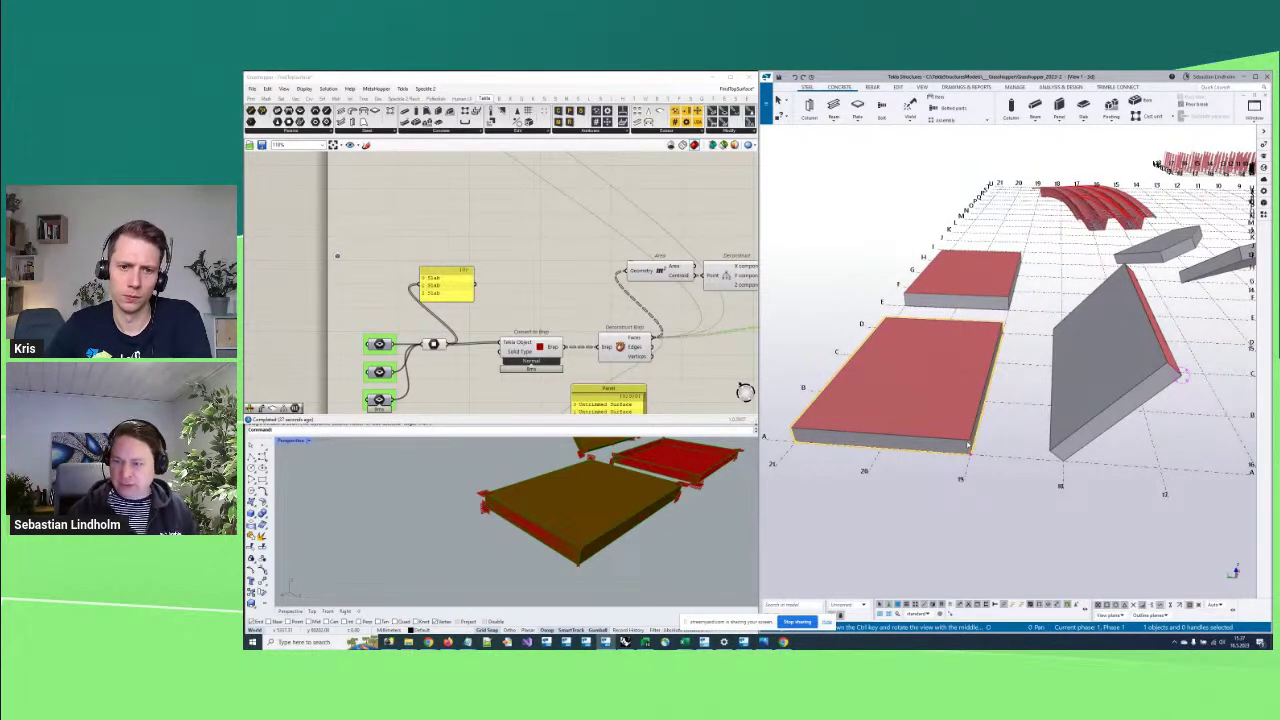
pyautogui.click(1068, 458)
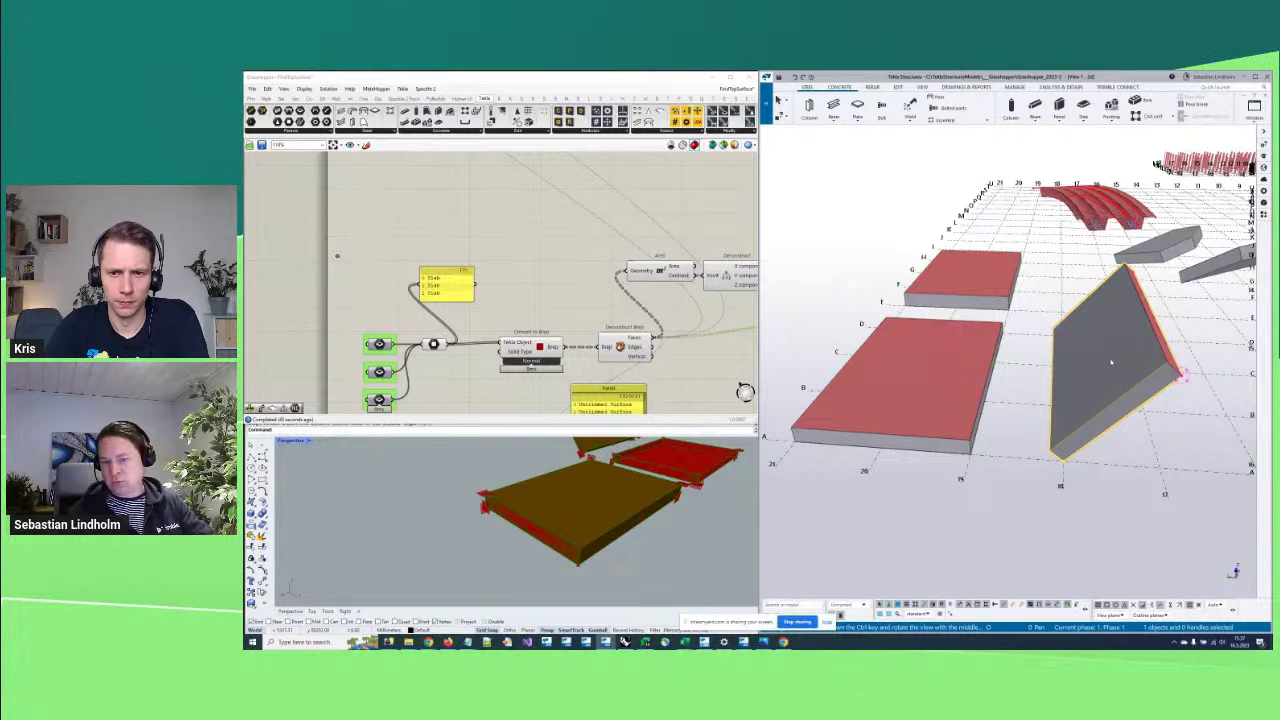
# Add a Deconstruct Plate component above Convert to Brep and connect the shared slab object parameter to its Plate input
pyautogui.moveTo(534, 303); pyautogui.dragTo(383, 362, button='right')
pyautogui.moveTo(563, 267)
pyautogui.mouseDown(button='right')
pyautogui.moveTo(522, 261)
pyautogui.moveTo(553, 248)
pyautogui.mouseUp(button='right')
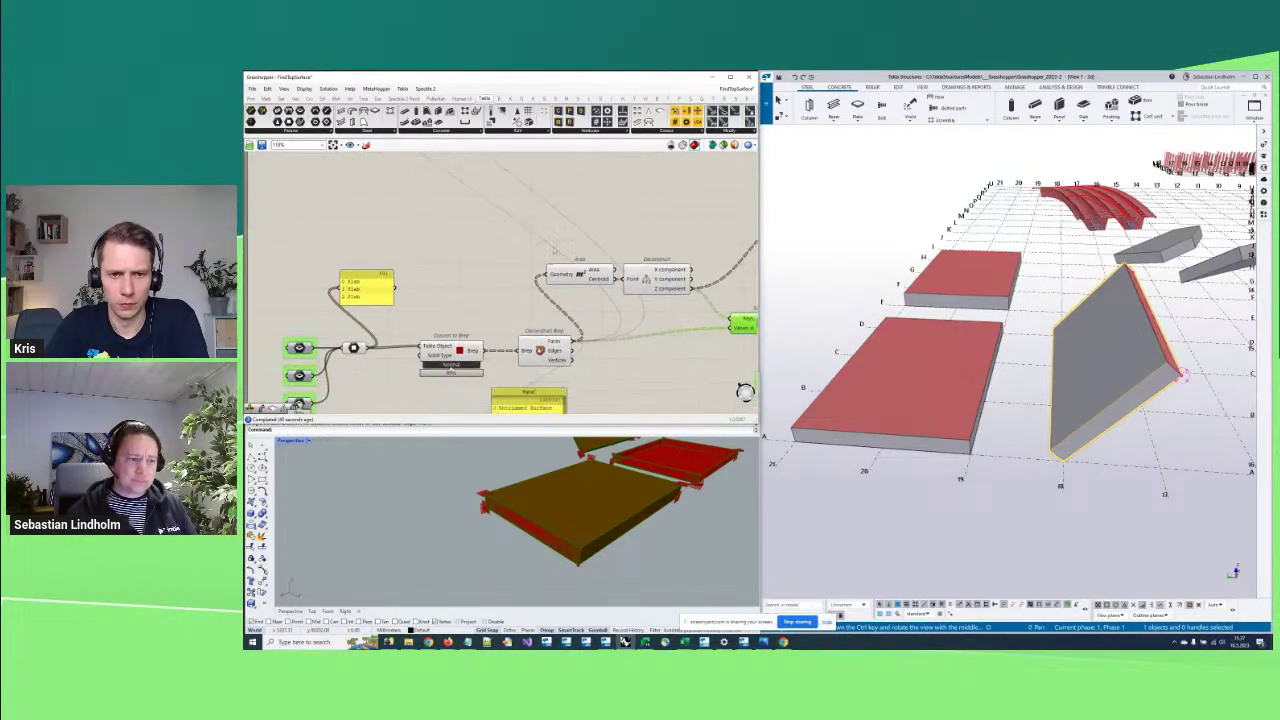
pyautogui.doubleClick(458, 262)
pyautogui.write('dec')
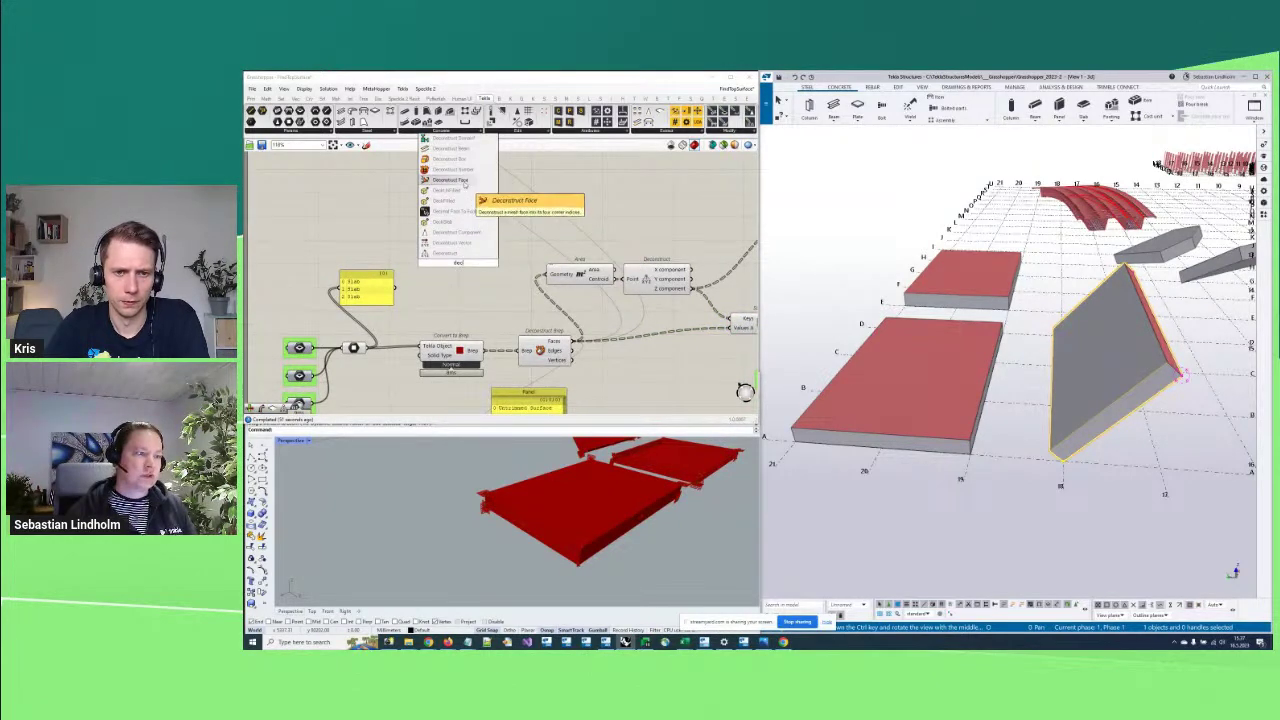
pyautogui.write(' pla')
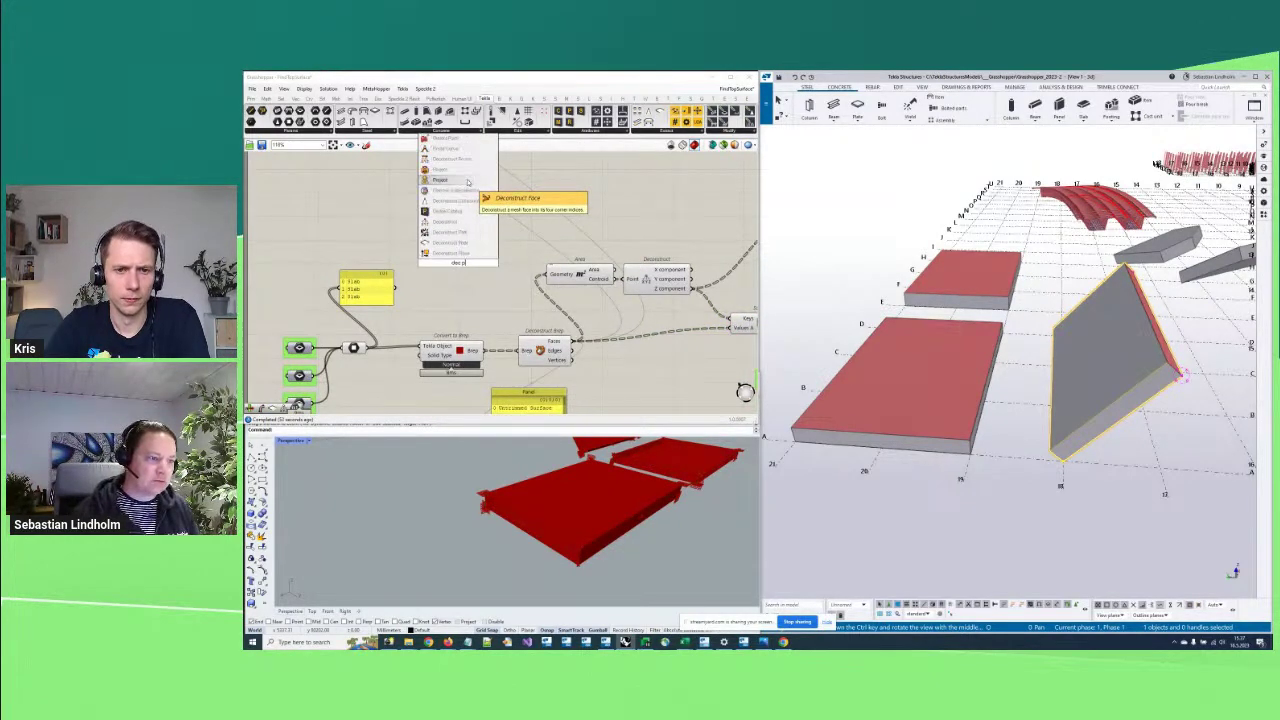
pyautogui.click(450, 242)
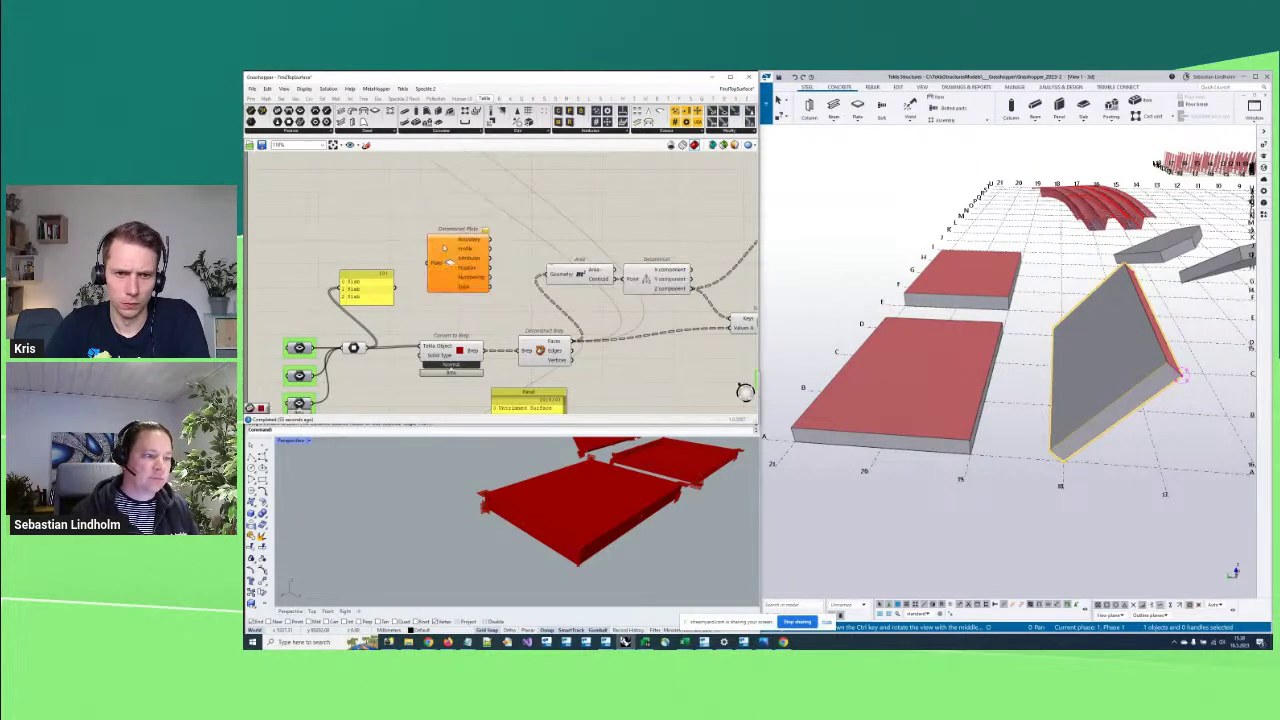
pyautogui.moveTo(416, 256); pyautogui.dragTo(404, 232)
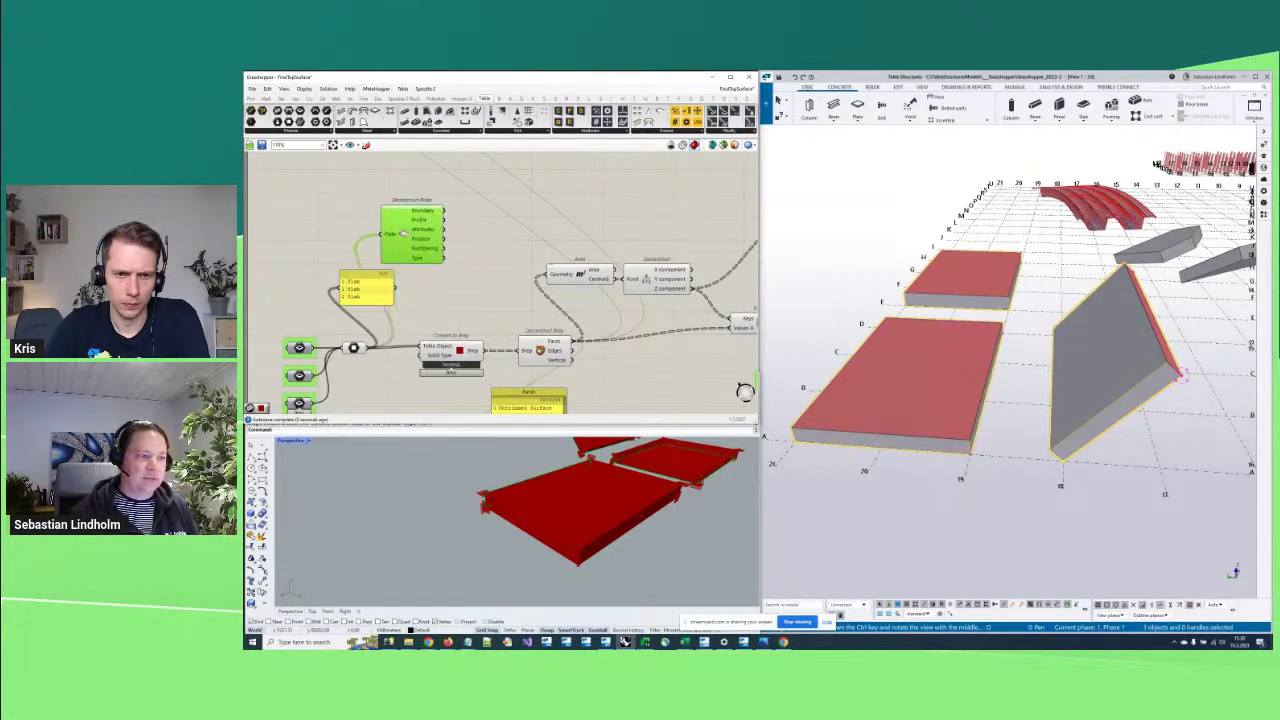
# Add a Plane parameter beside Deconstruct Plate and connect the Boundary output to it
pyautogui.moveTo(578, 547); pyautogui.dragTo(603, 489, button='right')
pyautogui.moveTo(474, 238); pyautogui.dragTo(453, 228, button='right')
pyautogui.doubleClick(453, 228)
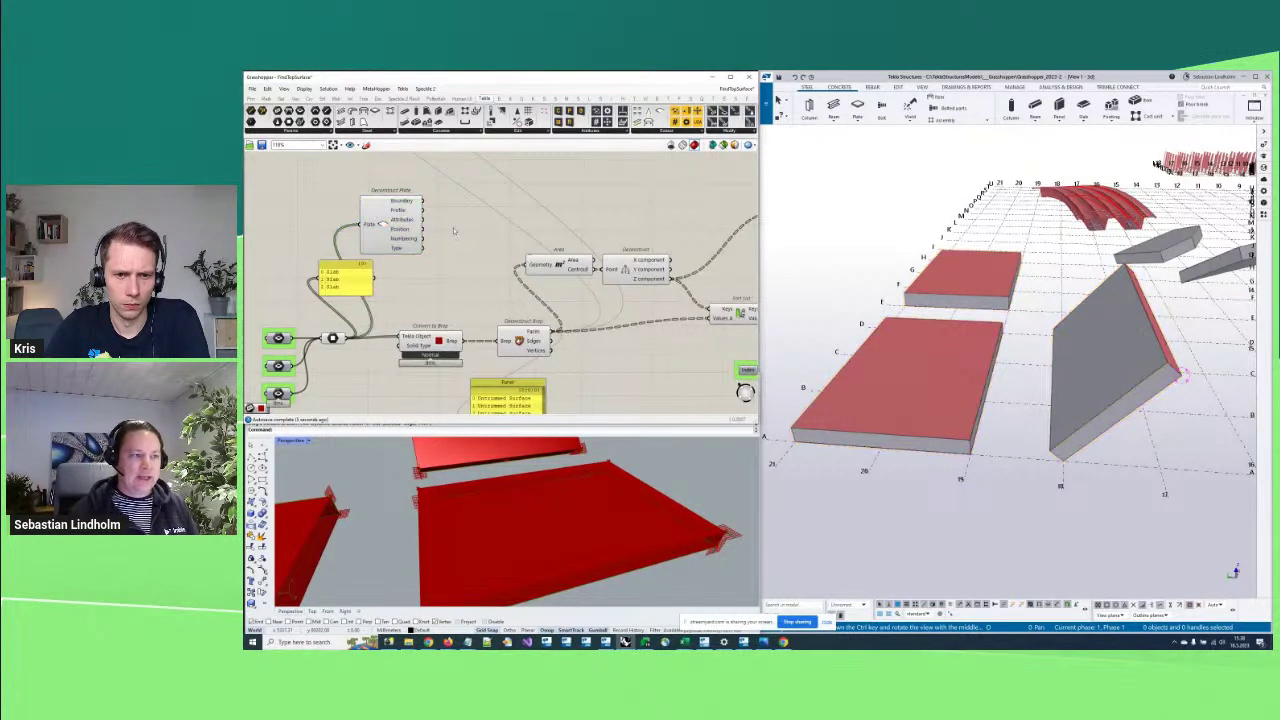
pyautogui.write('pla')
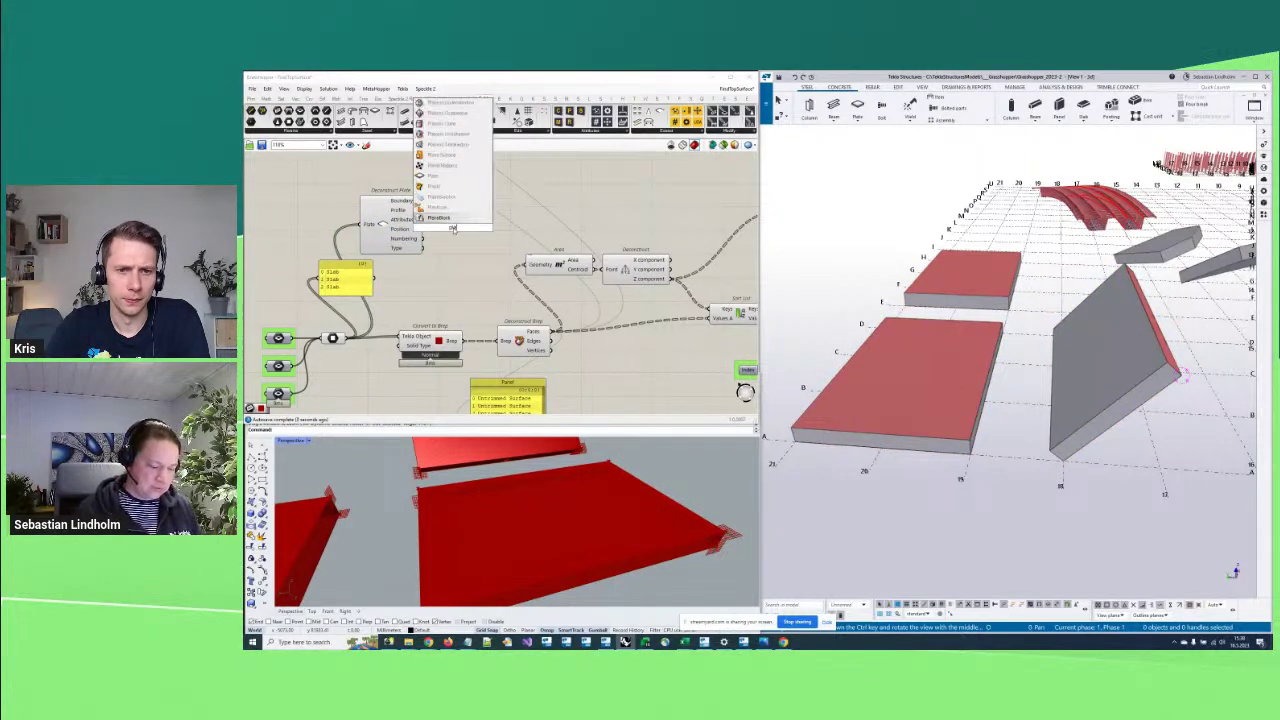
pyautogui.write('ne')
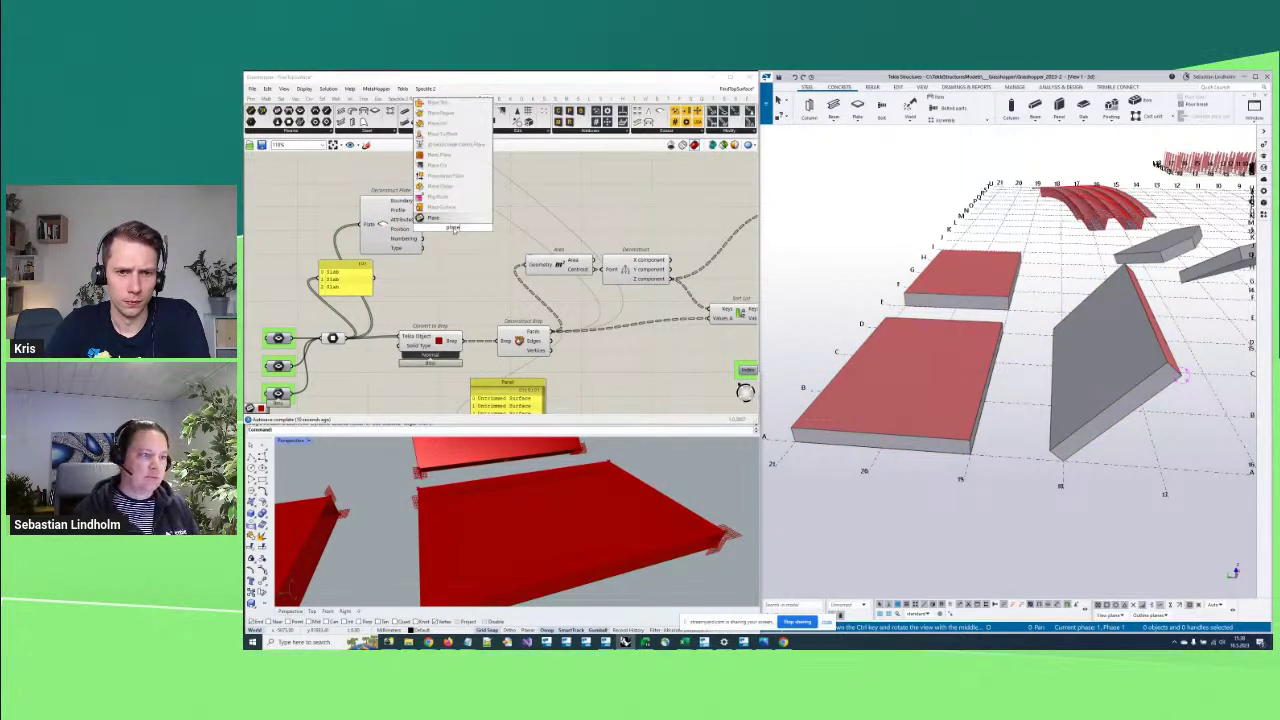
pyautogui.press('Return')
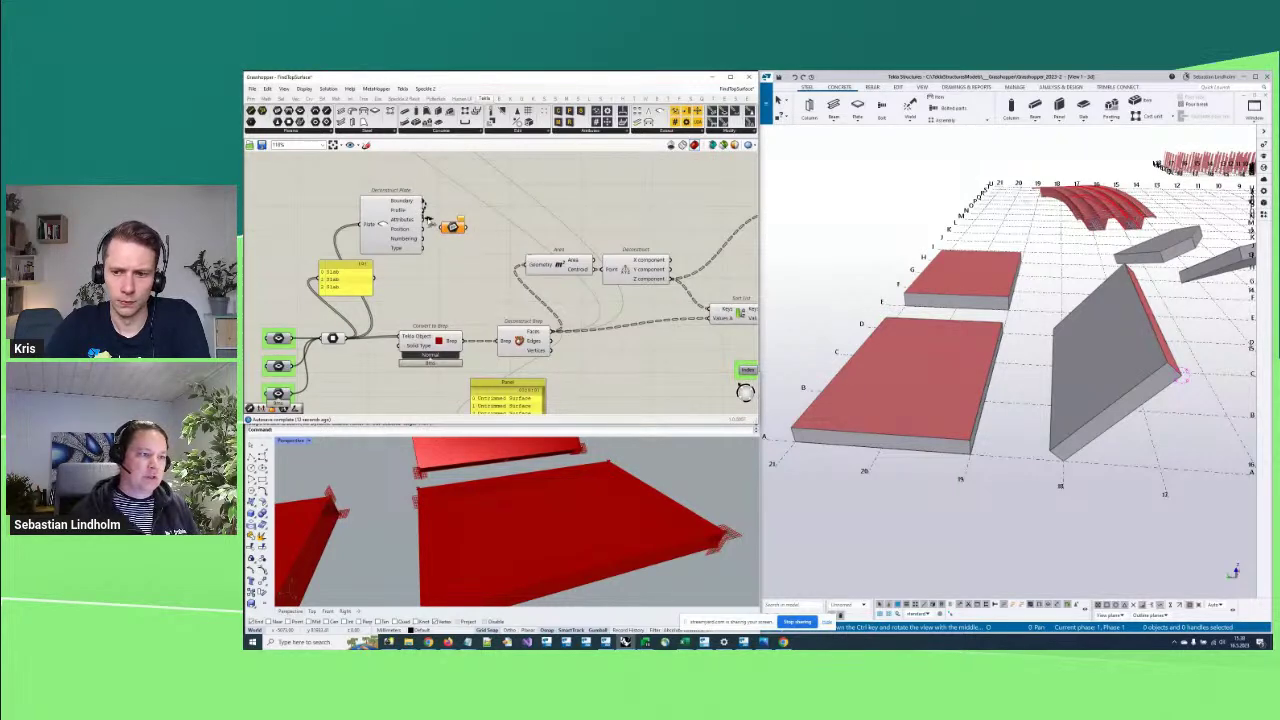
pyautogui.moveTo(453, 226); pyautogui.dragTo(453, 206)
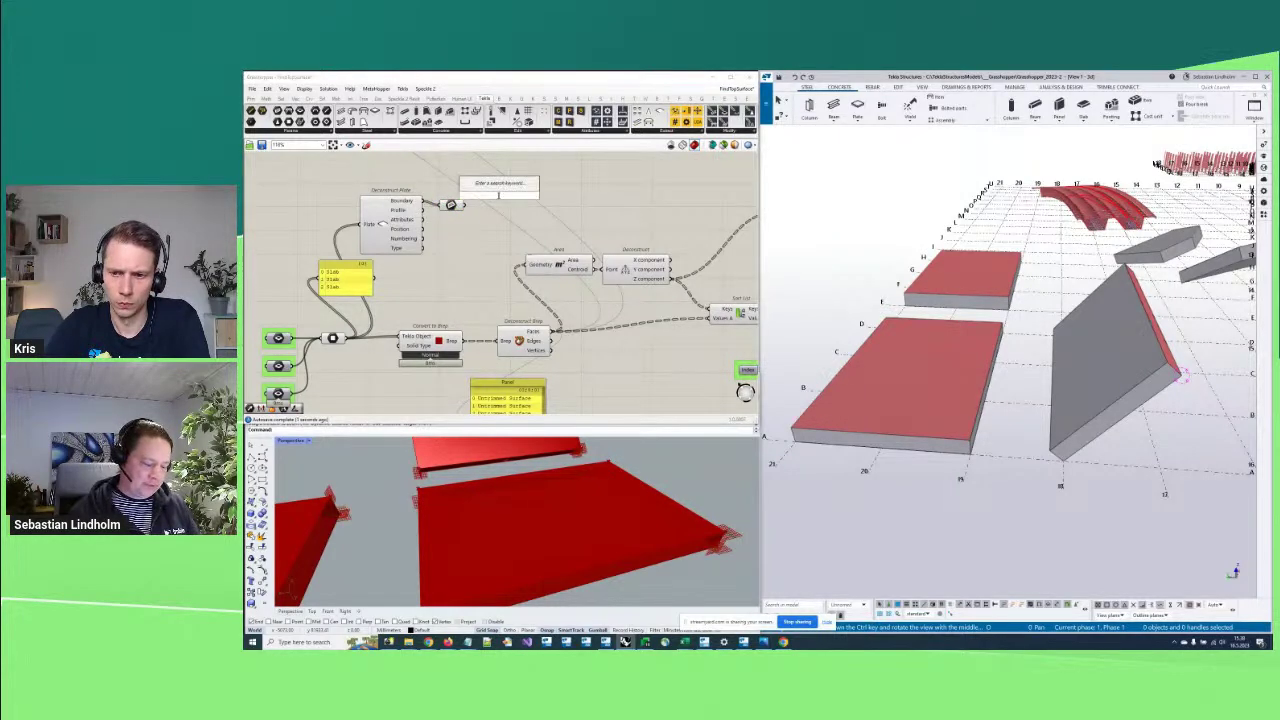
# Add a Vector parameter after the Plane parameter and feed it from the plane
pyautogui.rightClick(500, 198)
pyautogui.click(490, 186)
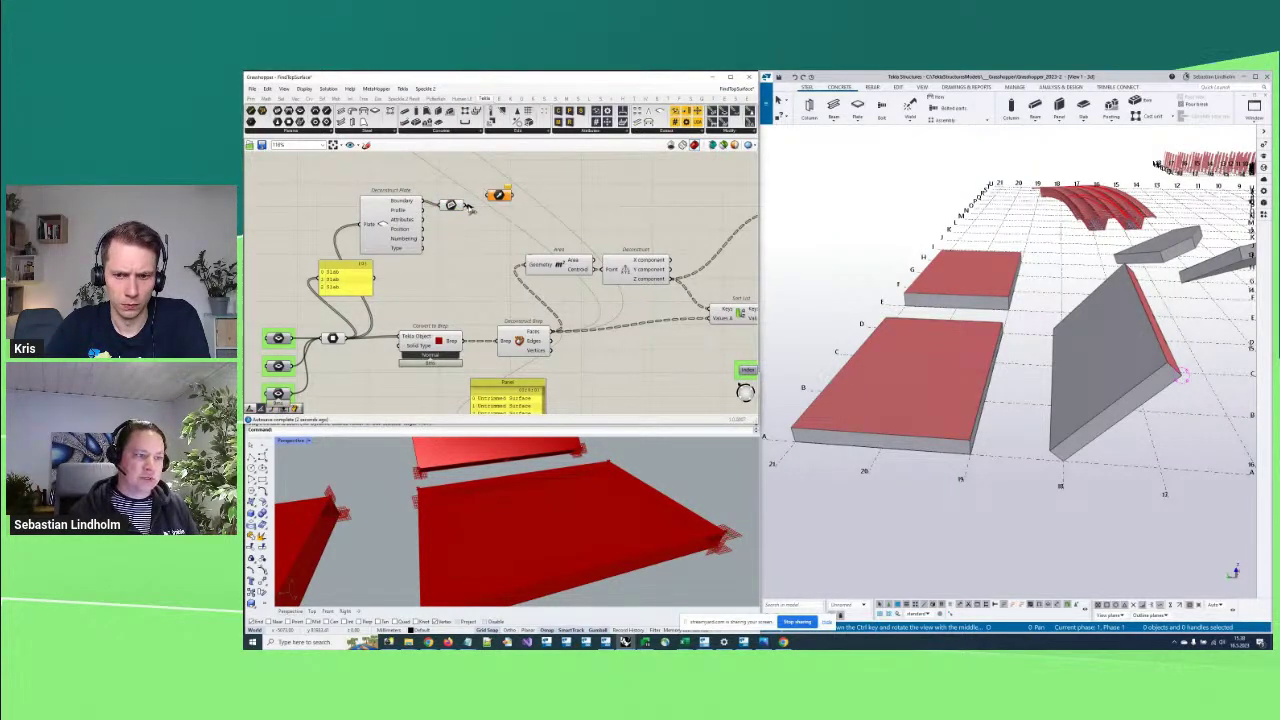
pyautogui.moveTo(499, 217); pyautogui.dragTo(463, 231, button='right')
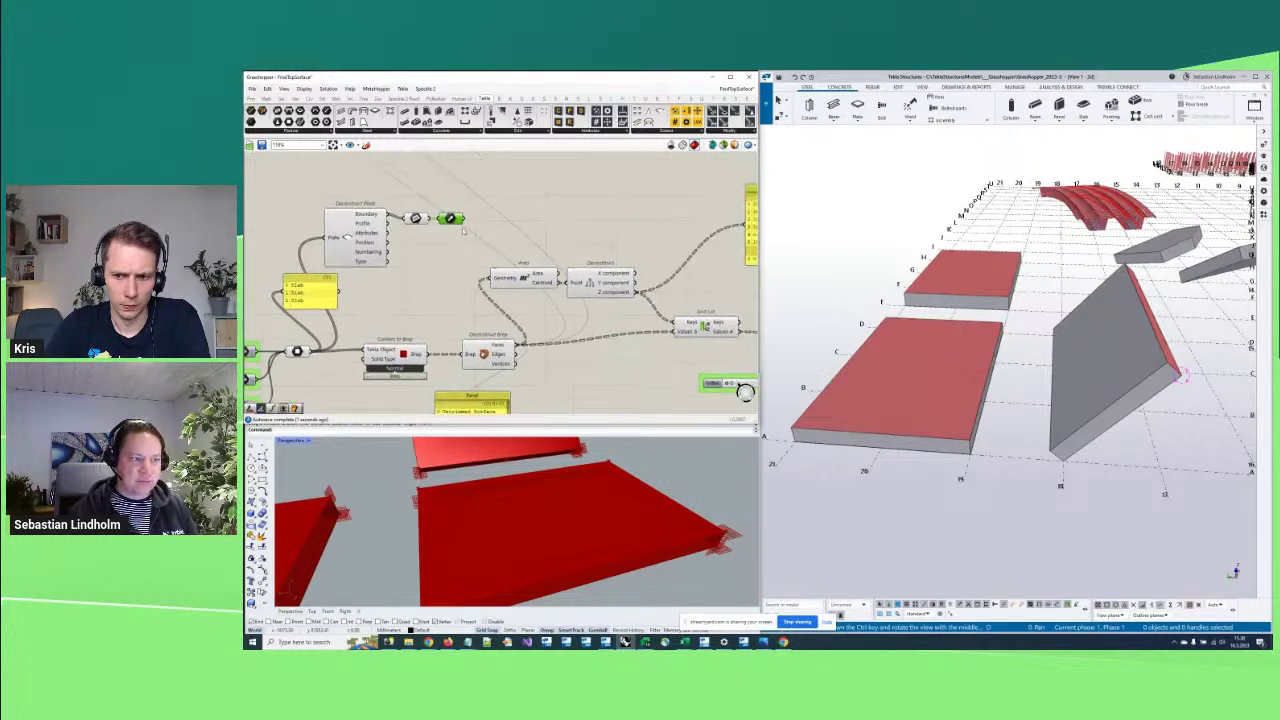
# Move Deconstruct Plate together with its Plane and Vector parameters further up on the canvas
pyautogui.moveTo(472, 231); pyautogui.dragTo(377, 189)
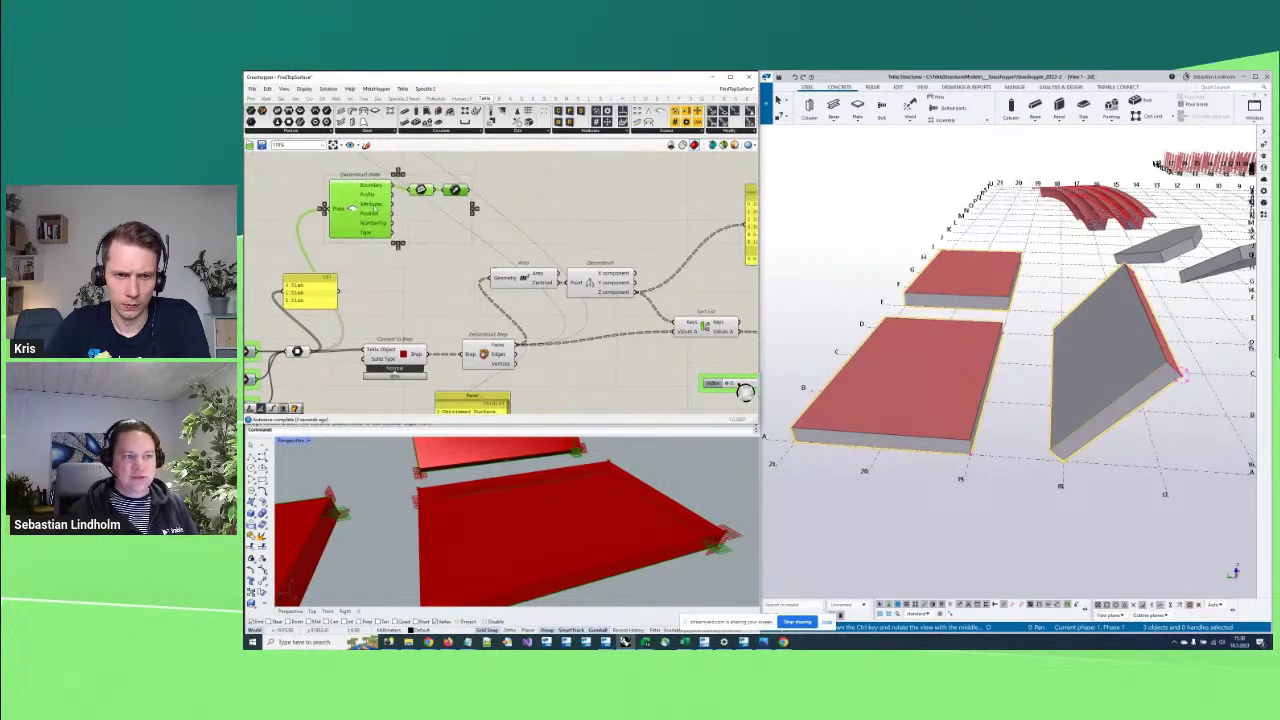
pyautogui.moveTo(515, 224); pyautogui.dragTo(561, 271, button='right')
pyautogui.moveTo(410, 257); pyautogui.dragTo(427, 243)
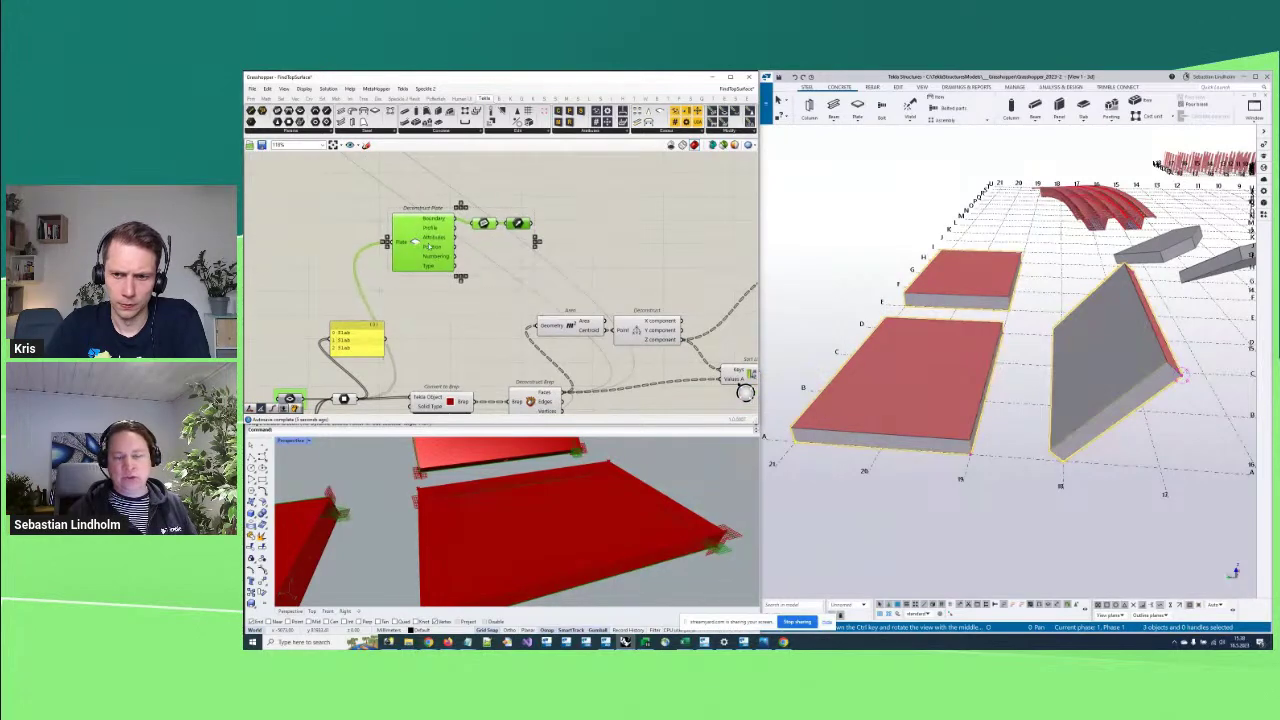
pyautogui.keyDown('ctrl'); pyautogui.moveTo(800, 373); pyautogui.dragTo(753, 374, button='middle'); pyautogui.keyUp('ctrl')
pyautogui.moveTo(1078, 366); pyautogui.dragTo(1117, 376, button='middle')
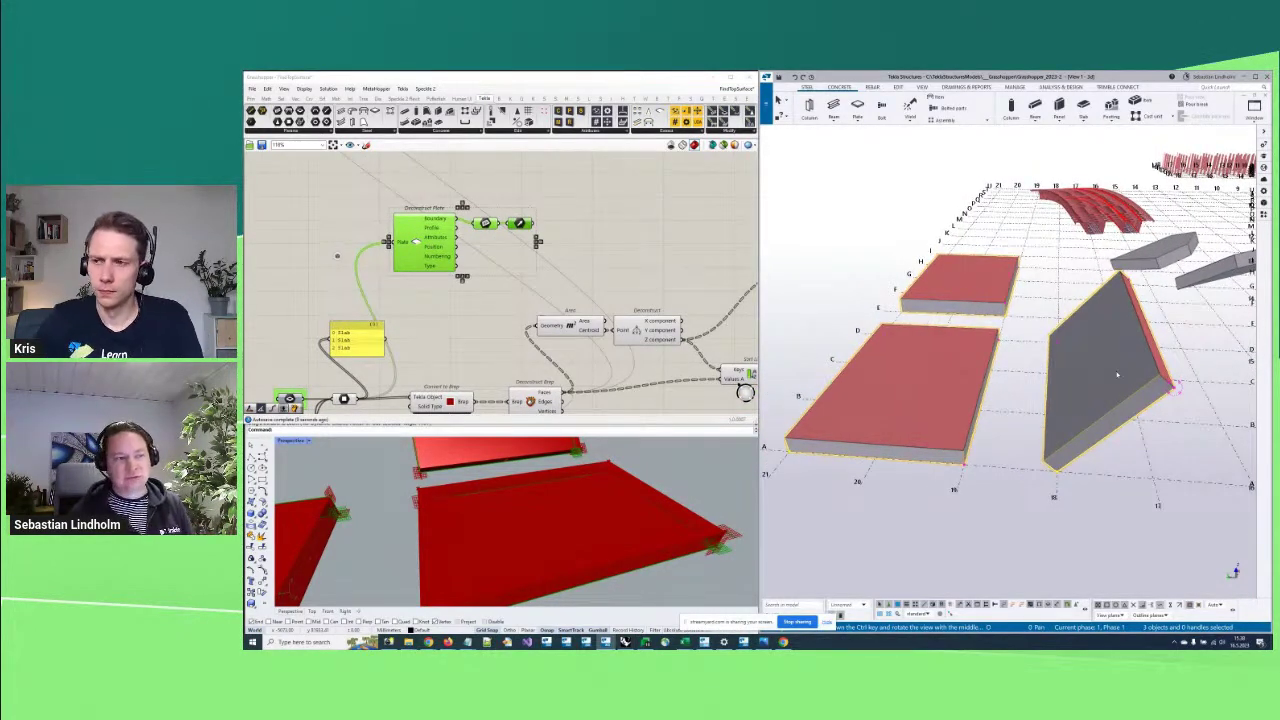
# Place the prepared Get face normals group directly below Deconstruct Plate, shifting Deconstruct Plate upward to make room
pyautogui.click(663, 386)
pyautogui.scroll(-3, 663, 386)
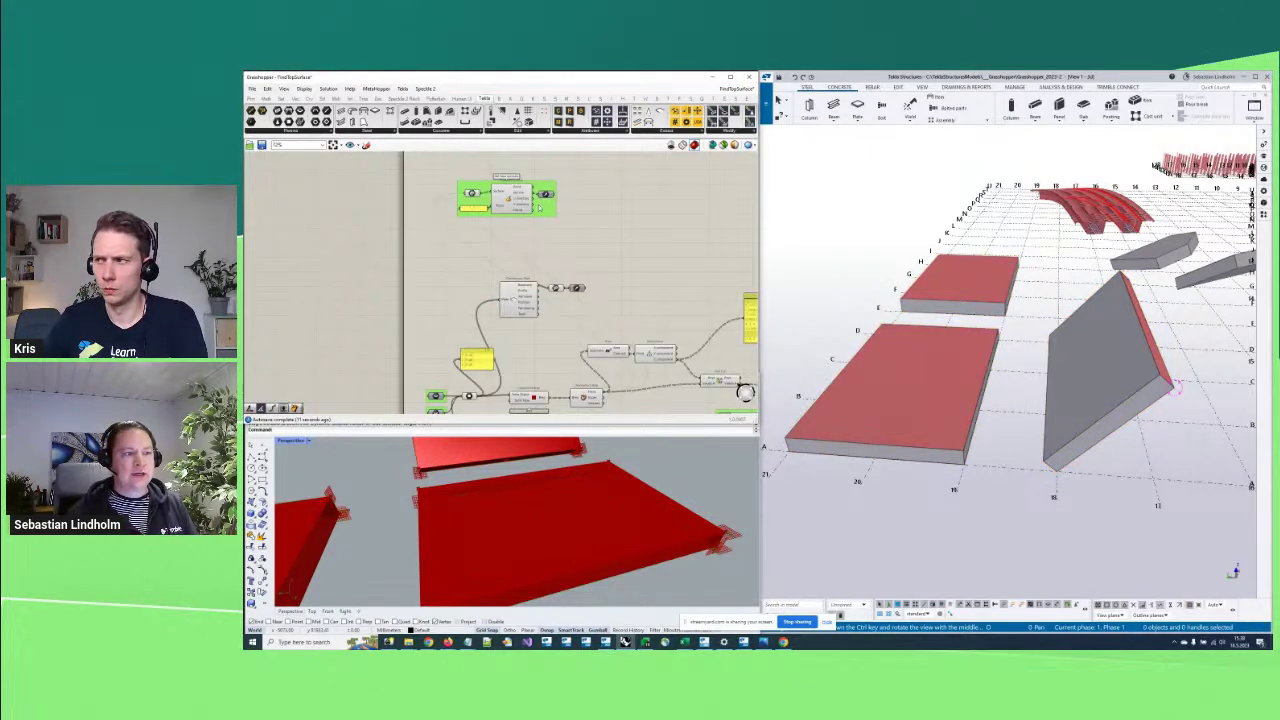
pyautogui.moveTo(540, 207); pyautogui.dragTo(435, 253)
pyautogui.scroll(2, 594, 286)
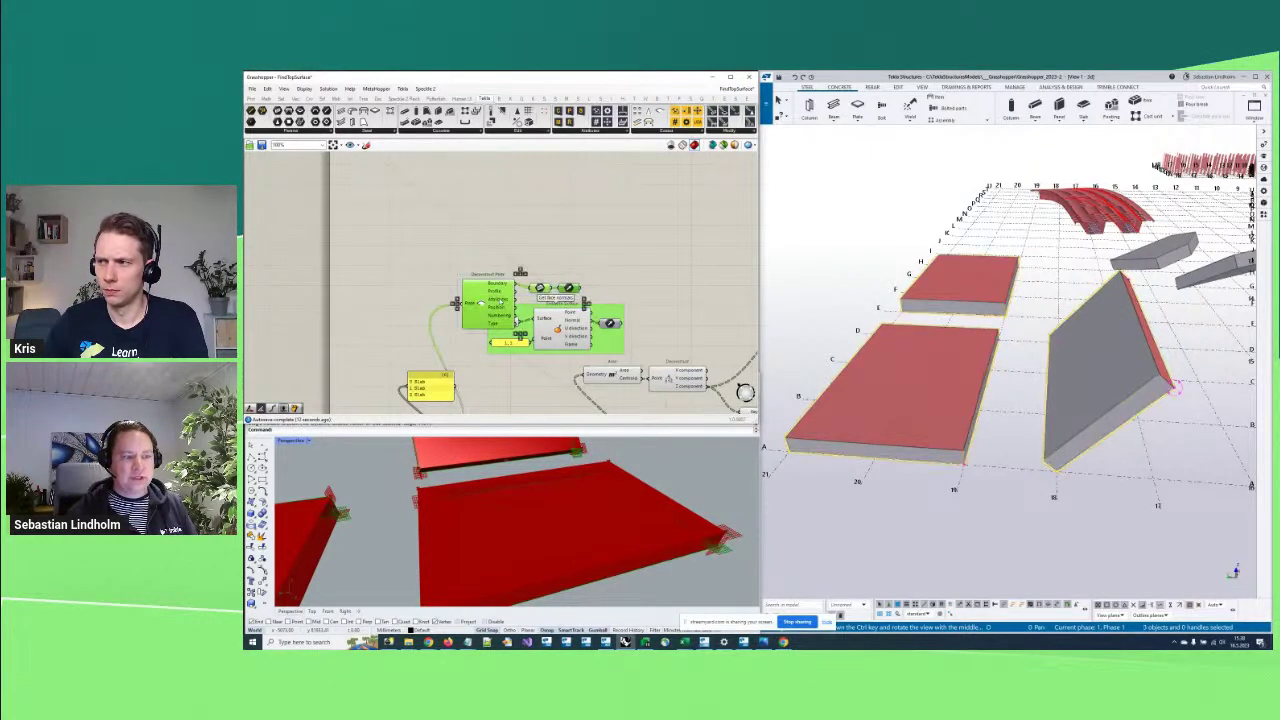
pyautogui.moveTo(490, 301); pyautogui.dragTo(510, 227)
pyautogui.moveTo(612, 338); pyautogui.dragTo(572, 298)
pyautogui.scroll(-4, 620, 499)
# Examine the Get face normals group and the plate's vector against the slabs in the preview
pyautogui.moveTo(623, 502); pyautogui.dragTo(617, 505, button='right')
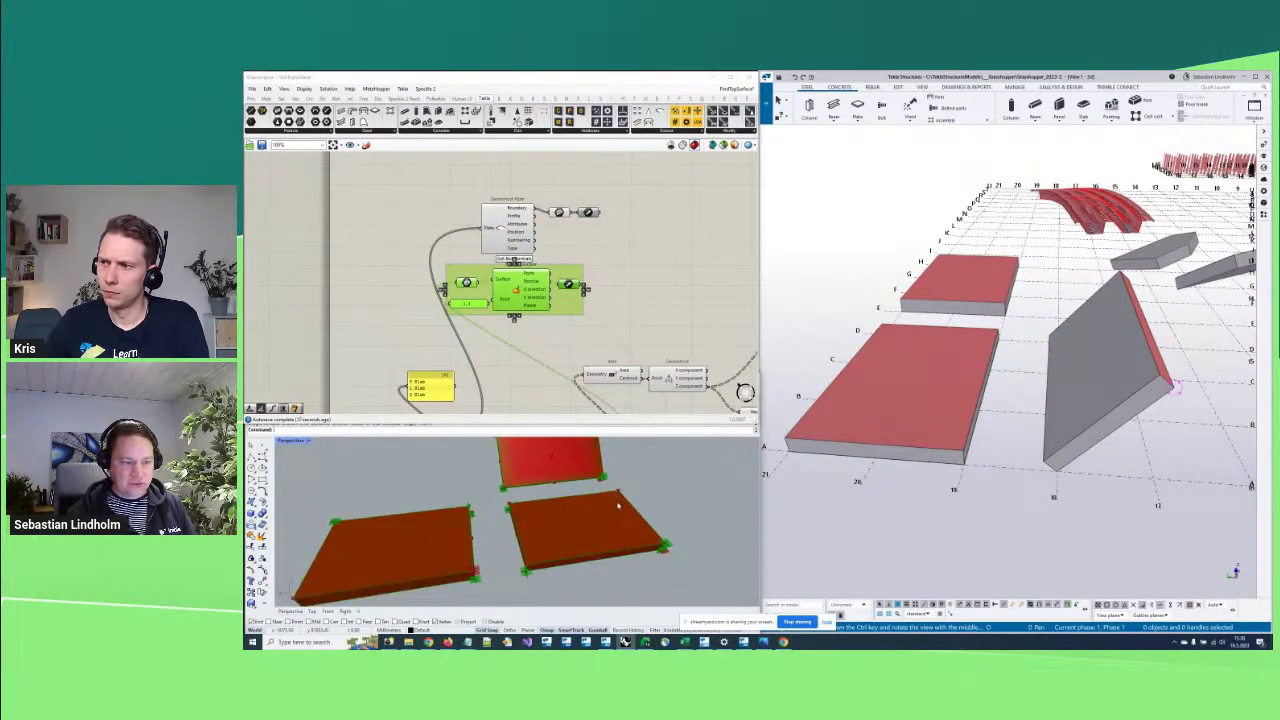
pyautogui.scroll(3, 628, 511)
pyautogui.moveTo(533, 249); pyautogui.dragTo(524, 240, button='right')
pyautogui.moveTo(583, 247); pyautogui.dragTo(455, 176)
pyautogui.moveTo(498, 218); pyautogui.dragTo(478, 211)
pyautogui.click(589, 258)
pyautogui.moveTo(620, 261); pyautogui.dragTo(589, 244, button='right')
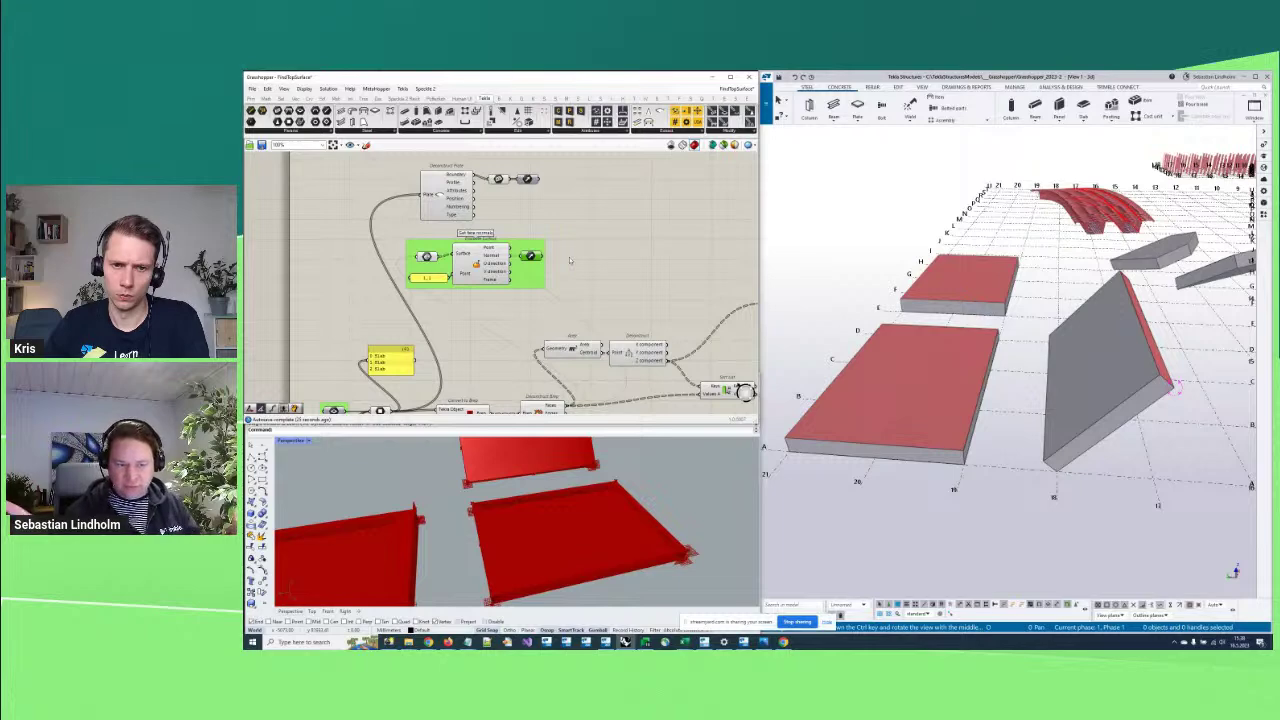
pyautogui.moveTo(591, 224); pyautogui.dragTo(550, 322, button='right')
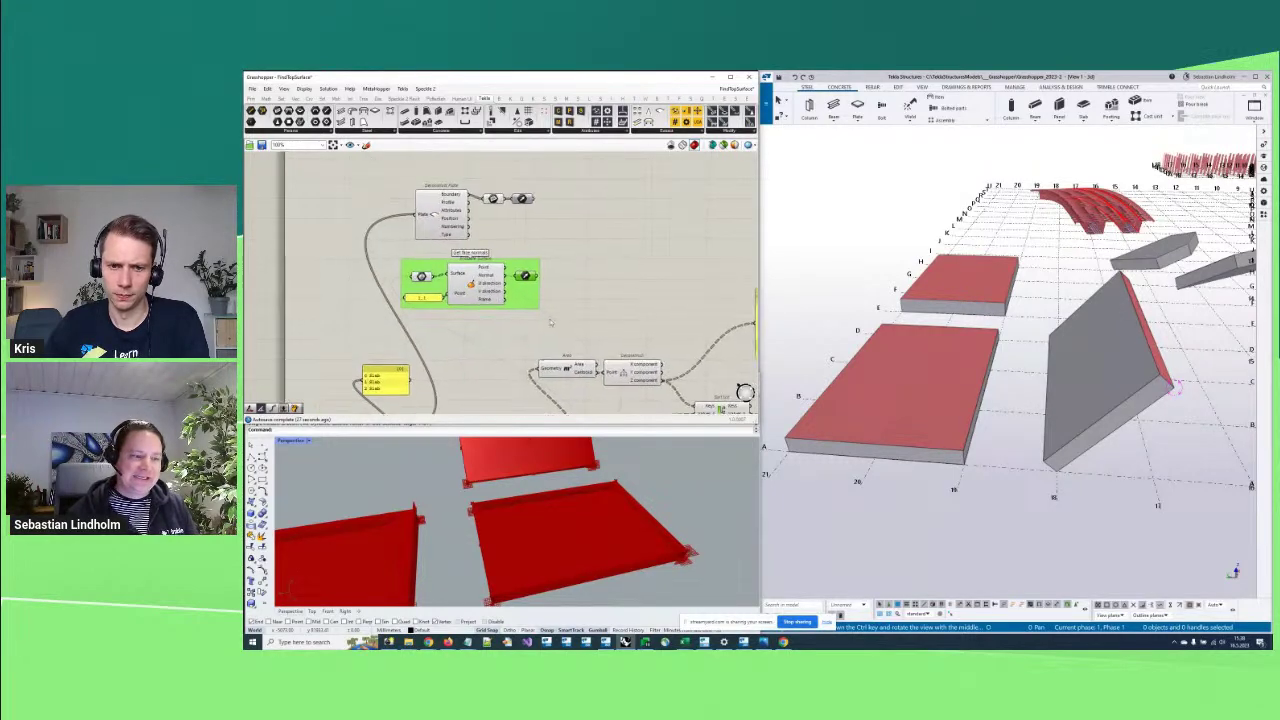
pyautogui.scroll(3, 514, 251)
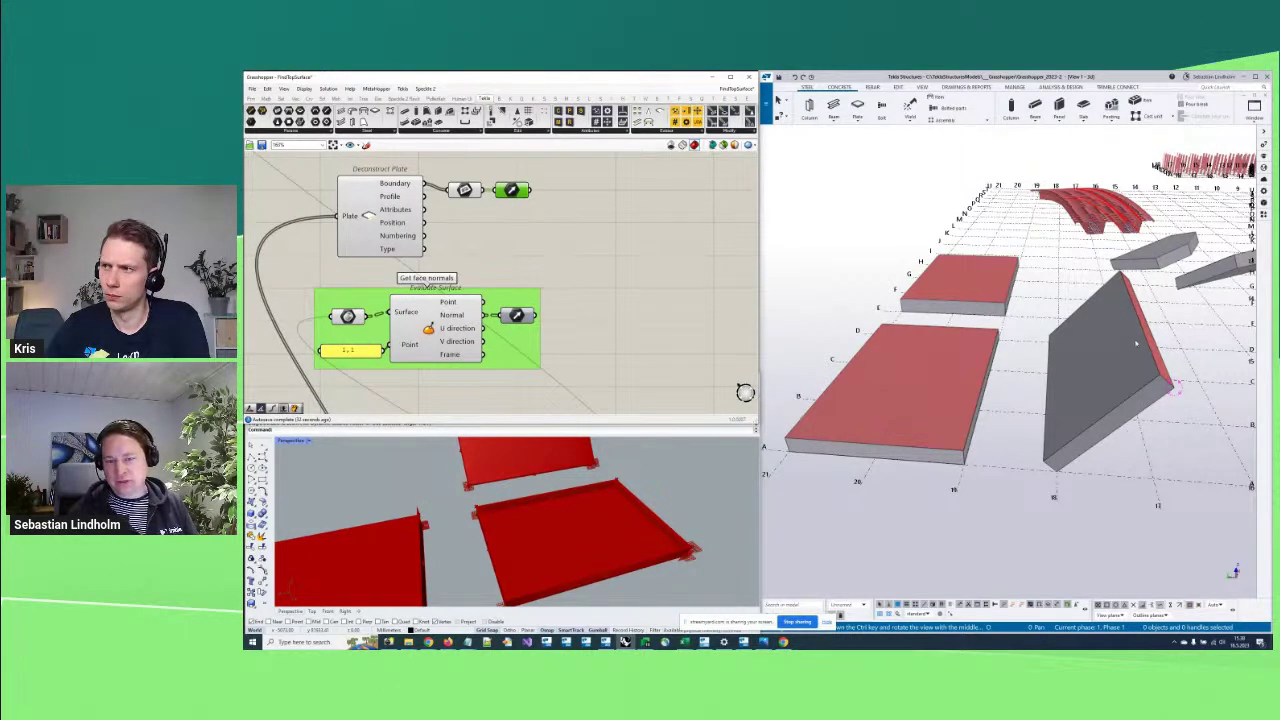
# Add an Angle component, connect the plate vector to a grafted Vector A and the face normals to Vector B
pyautogui.moveTo(576, 231); pyautogui.dragTo(571, 264, button='right')
pyautogui.doubleClick(571, 264)
pyautogui.write('angle')
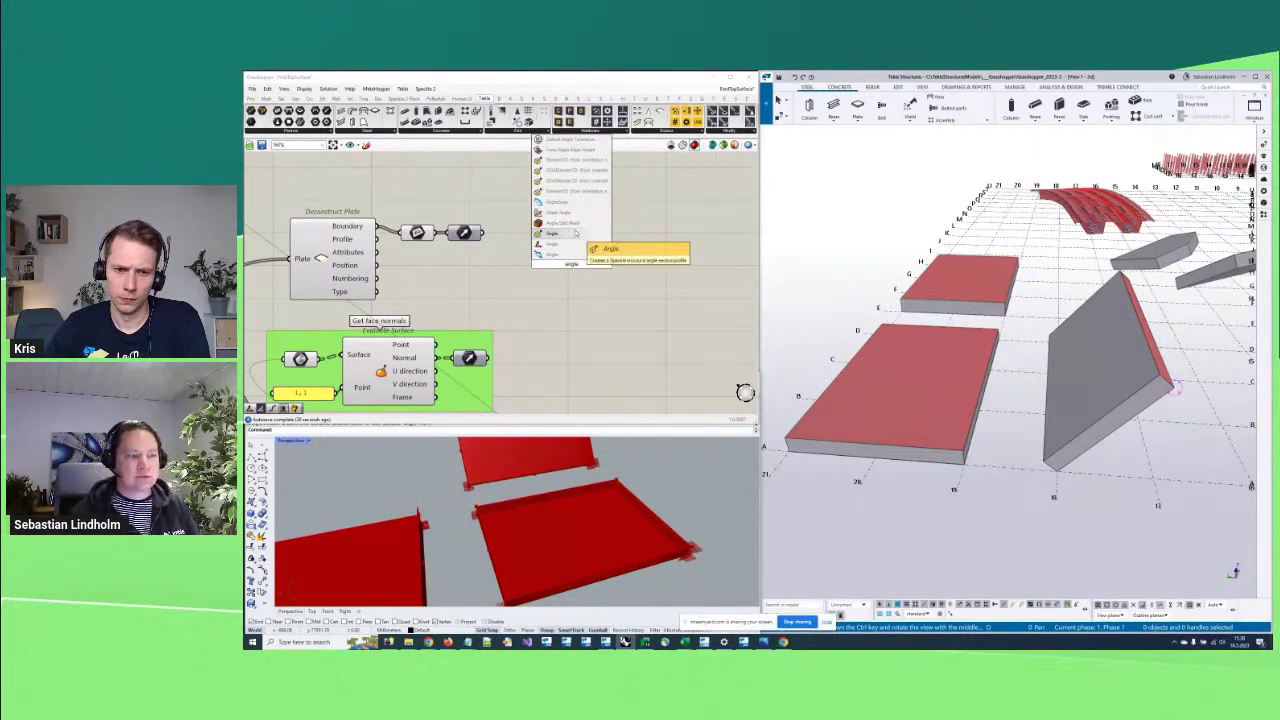
pyautogui.click(575, 233)
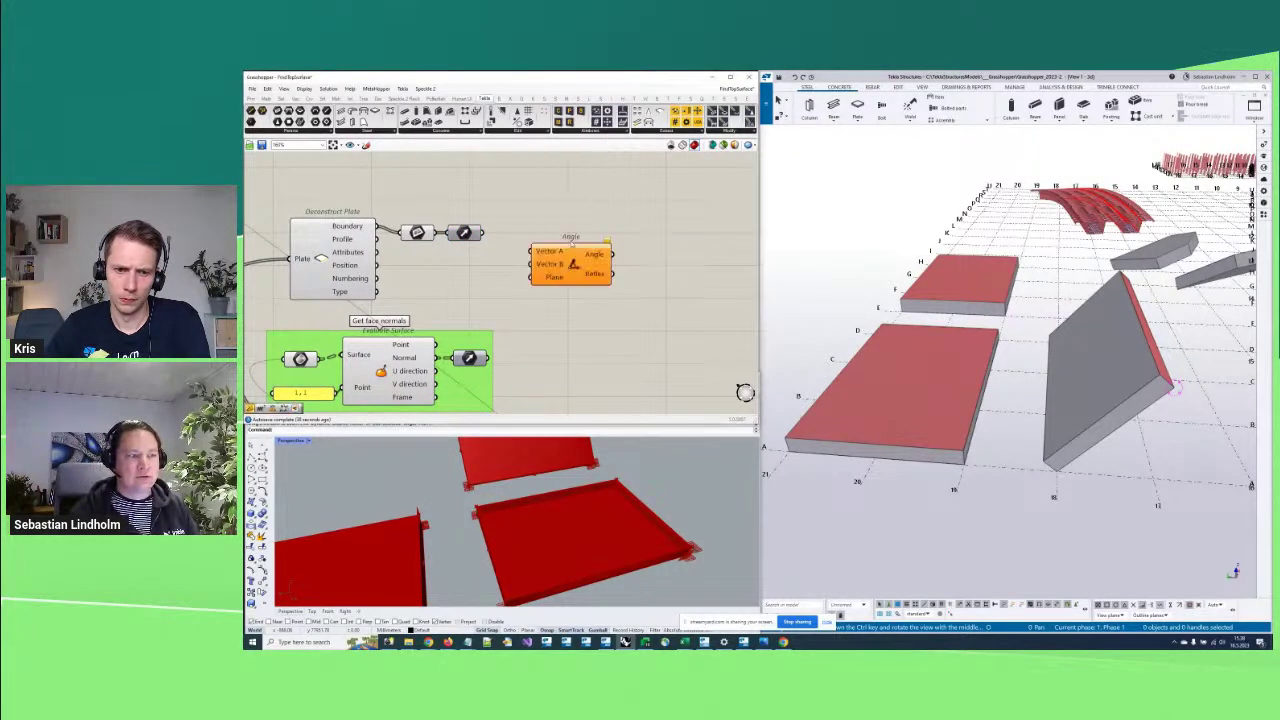
pyautogui.moveTo(489, 365); pyautogui.dragTo(533, 251)
pyautogui.rightClick(548, 251)
pyautogui.click(593, 308)
pyautogui.scroll(-4, 505, 278)
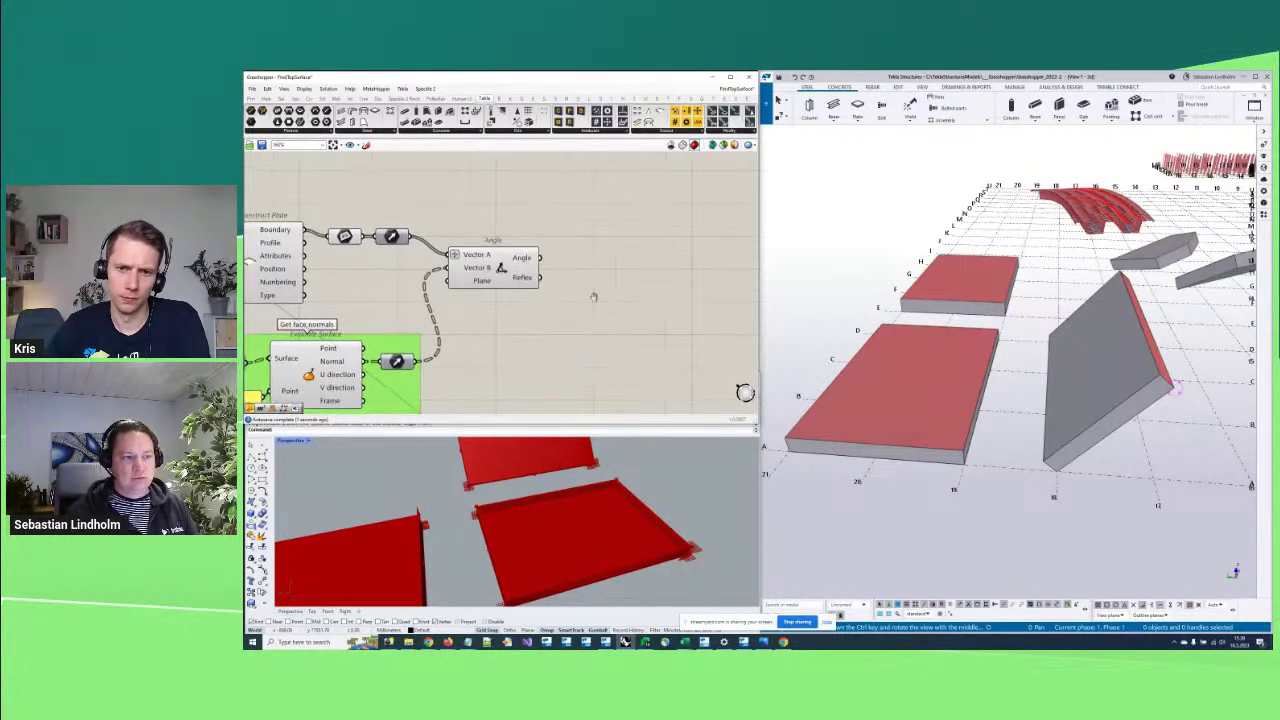
# Show the Angle output in a panel and inspect the face angles listed for each slab
pyautogui.moveTo(580, 330); pyautogui.dragTo(625, 372)
pyautogui.scroll(2, 640, 265)
pyautogui.scroll(3, 574, 280)
pyautogui.scroll(-3, 574, 278)
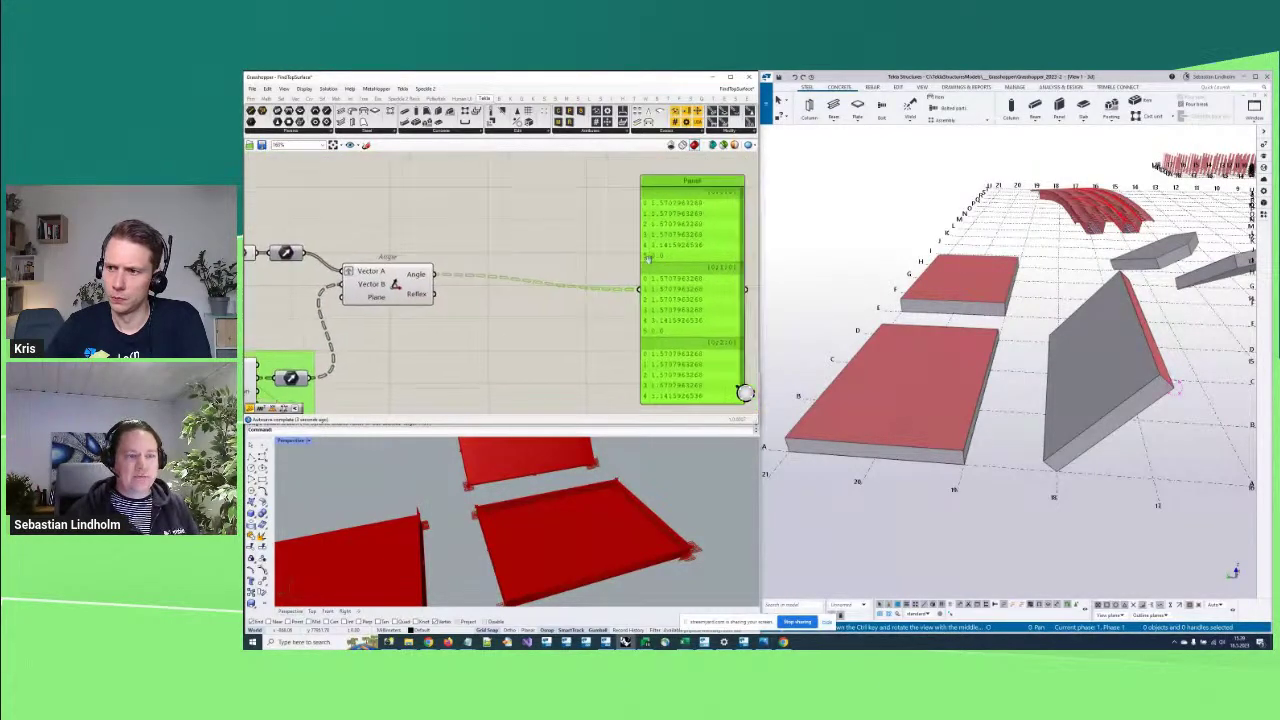
pyautogui.scroll(5, 675, 255)
pyautogui.scroll(-1, 675, 255)
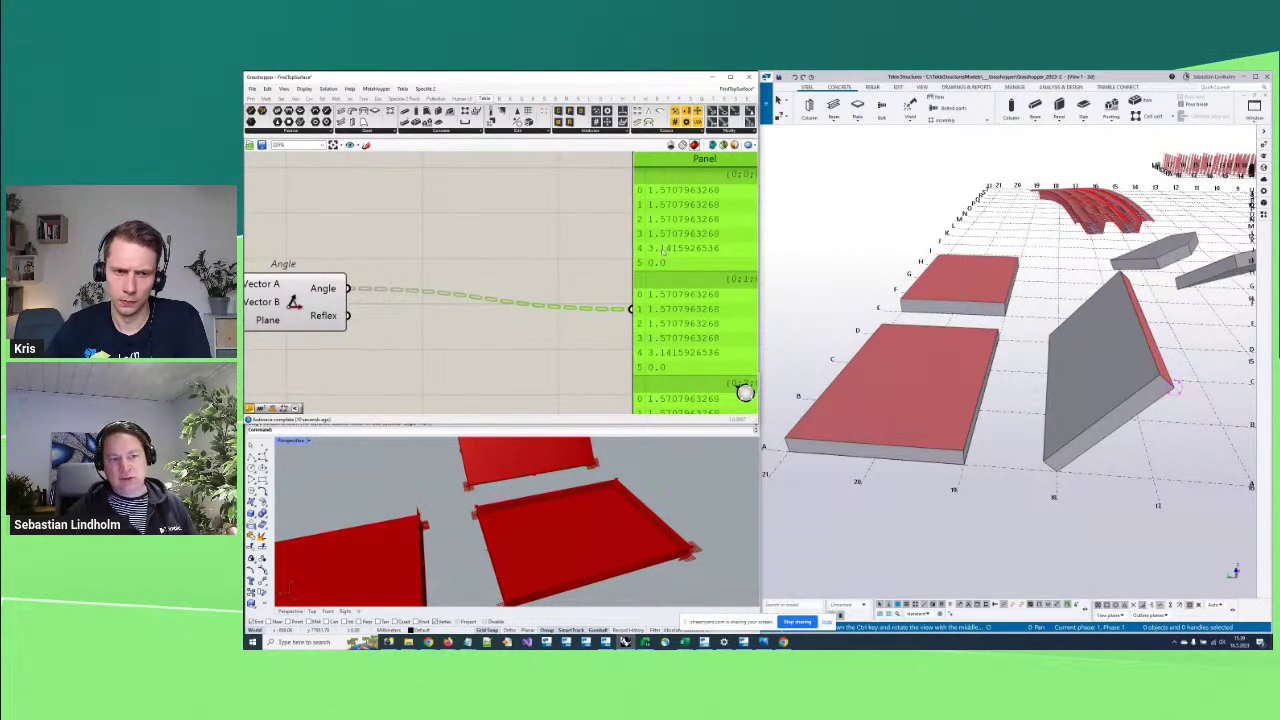
pyautogui.moveTo(674, 256); pyautogui.dragTo(662, 248)
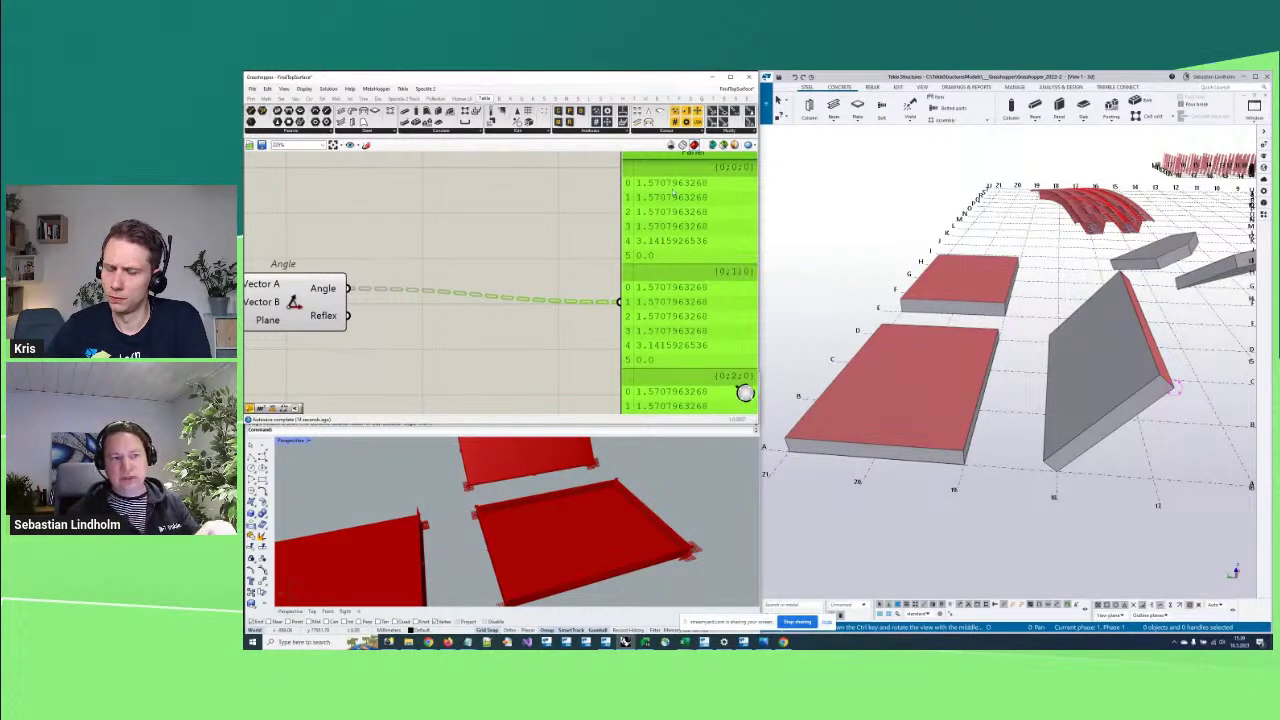
pyautogui.scroll(-5, 548, 276)
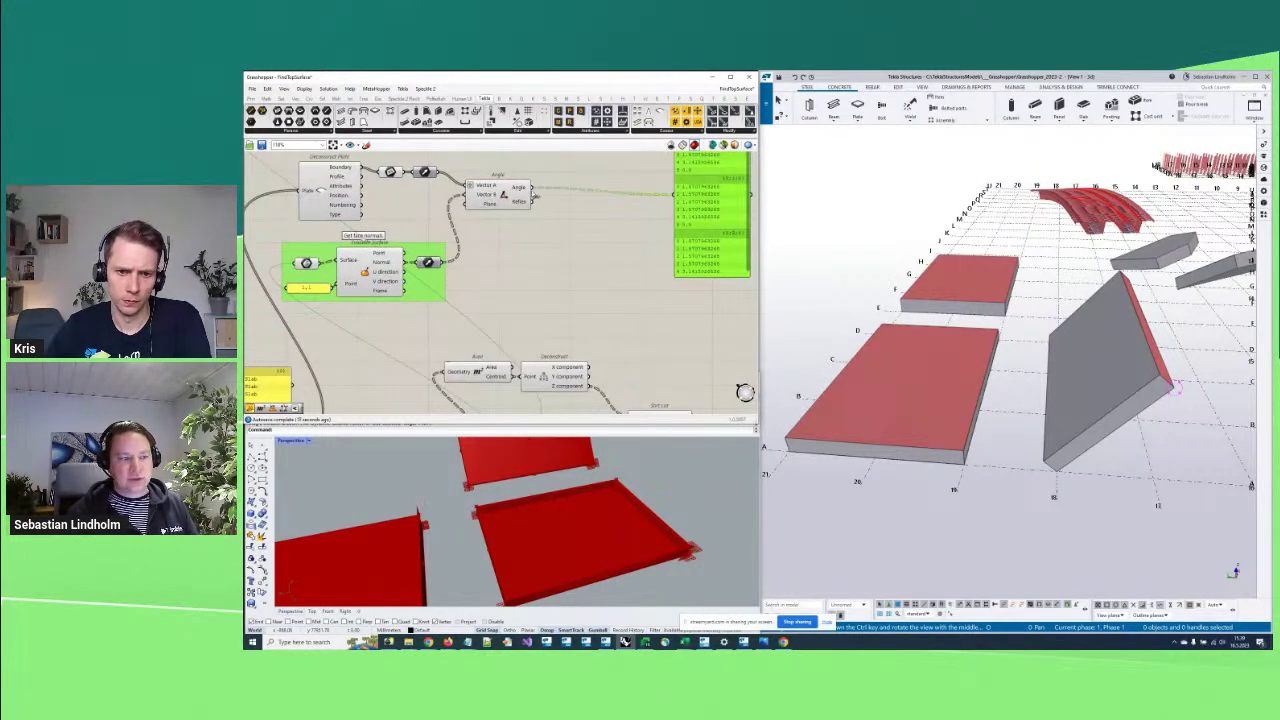
# Connect the Angle output to the Keys input of Sort List and turn off Reverse on the List input of List Item
pyautogui.moveTo(535, 192); pyautogui.dragTo(640, 399)
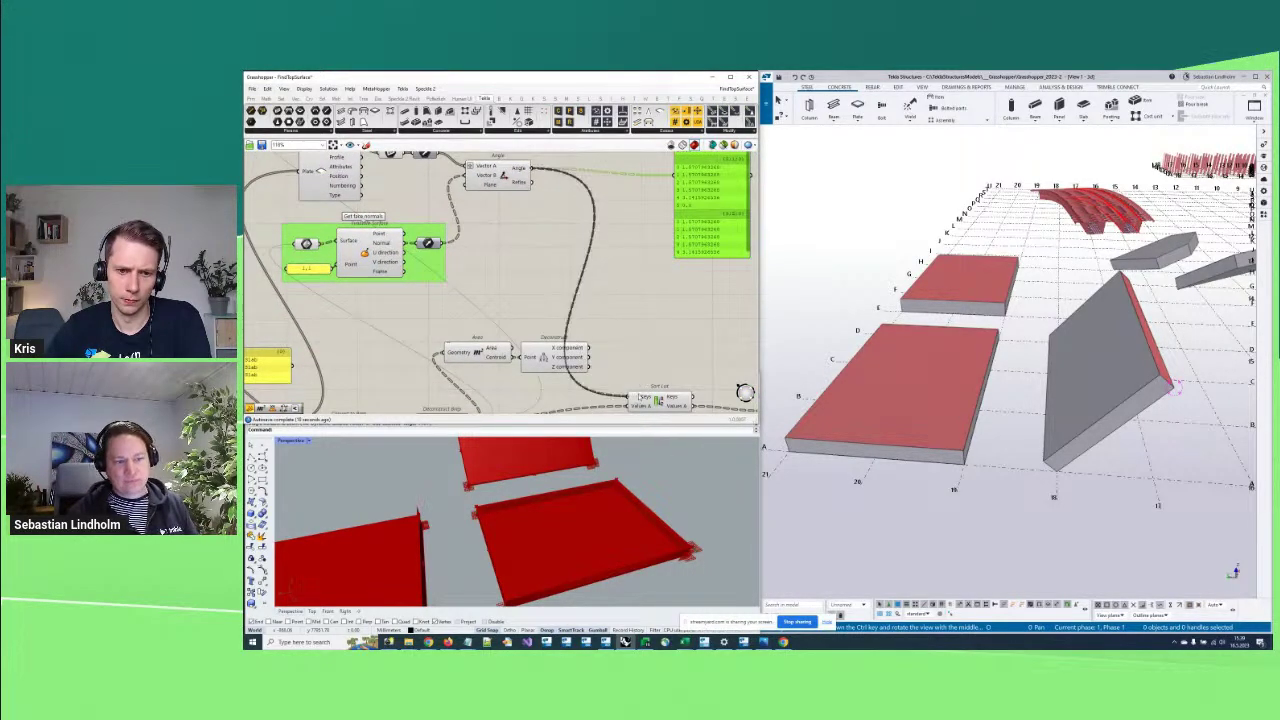
pyautogui.moveTo(686, 374); pyautogui.dragTo(632, 272, button='right')
pyautogui.scroll(3, 673, 317)
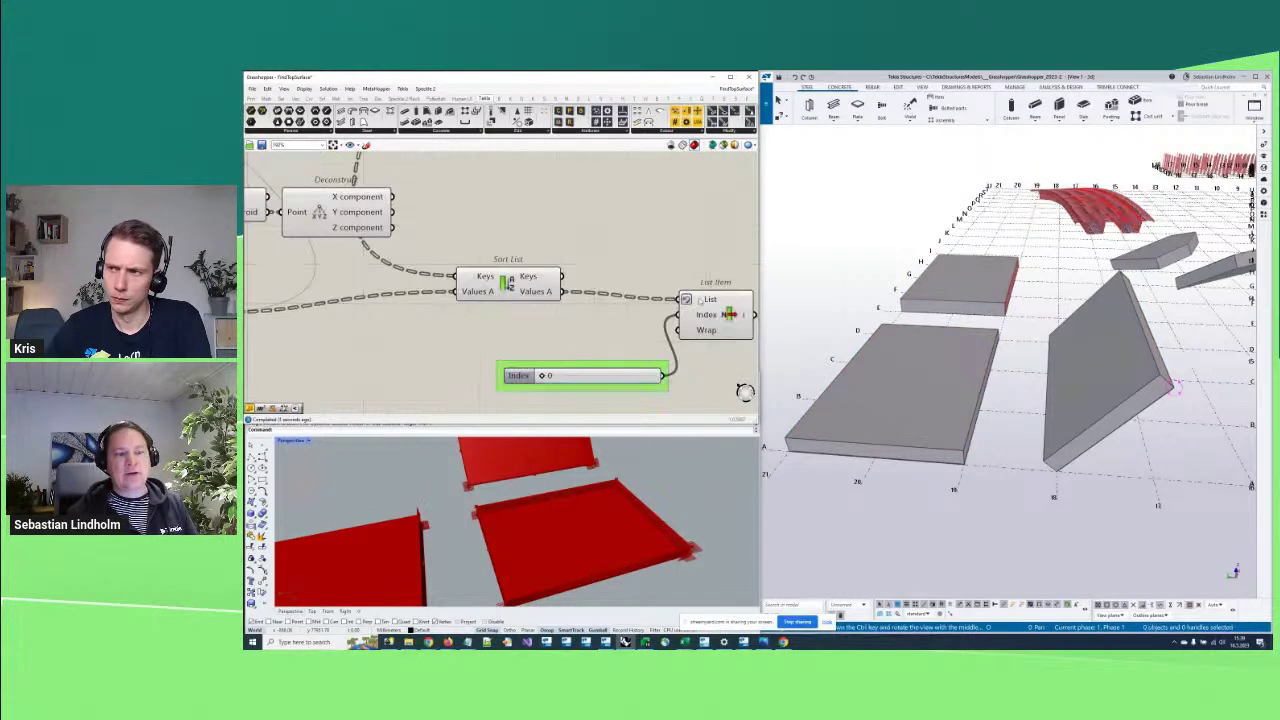
pyautogui.rightClick(700, 300)
pyautogui.click(729, 351)
# Examine which face of each slab gets the surface treatment, checking the smaller flat slab from its side
pyautogui.keyDown('ctrl'); pyautogui.moveTo(938, 400); pyautogui.dragTo(966, 444, button='middle'); pyautogui.keyUp('ctrl')
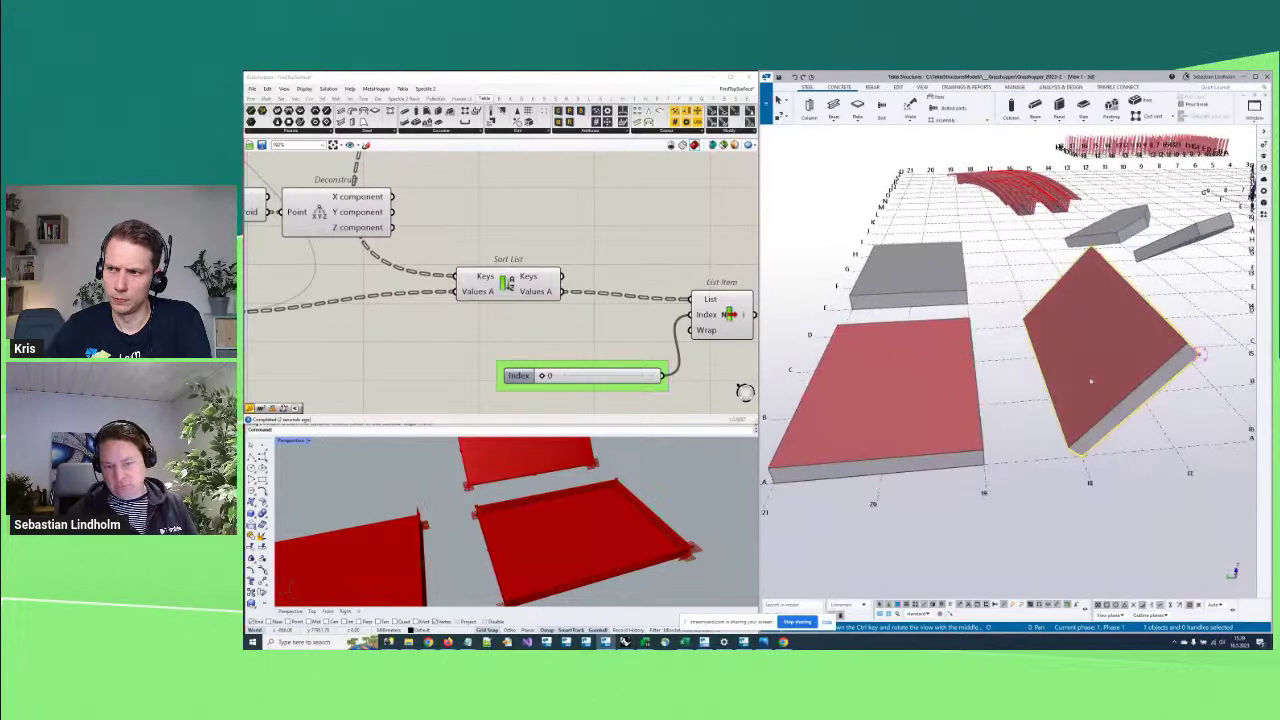
pyautogui.click(966, 447)
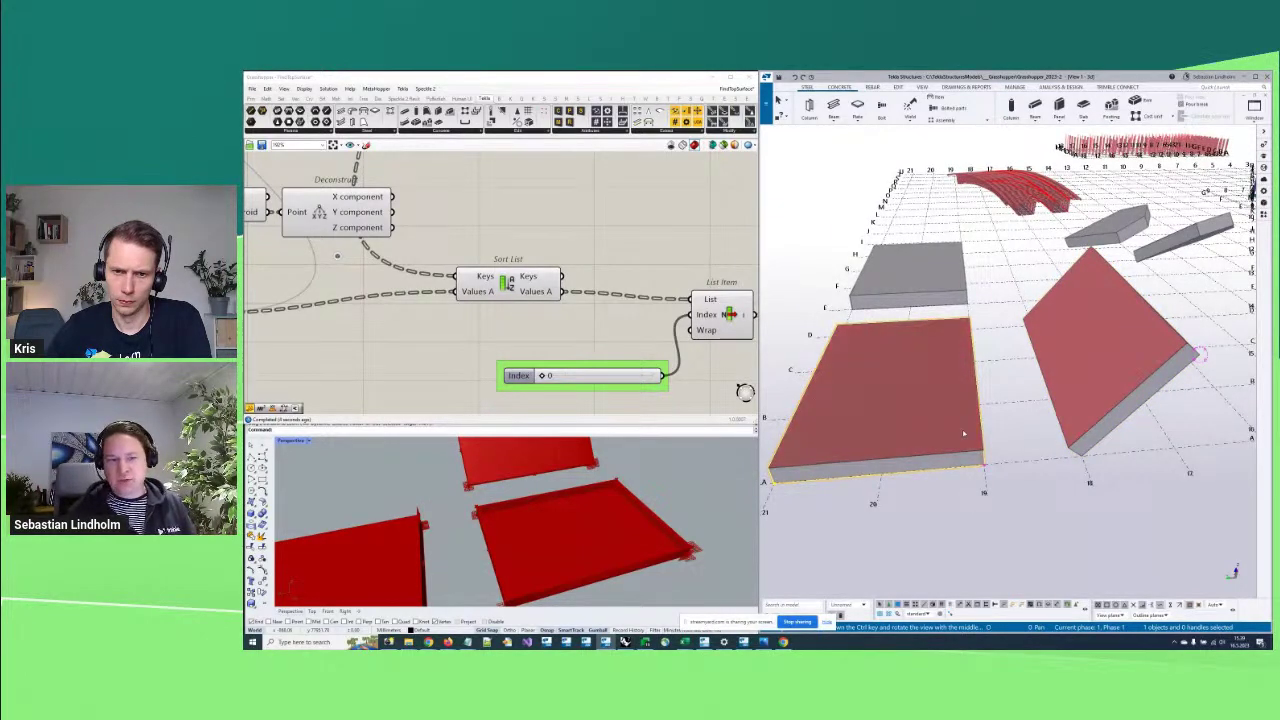
pyautogui.moveTo(971, 313); pyautogui.dragTo(1051, 349, button='middle')
pyautogui.click(972, 338)
pyautogui.scroll(3, 975, 356)
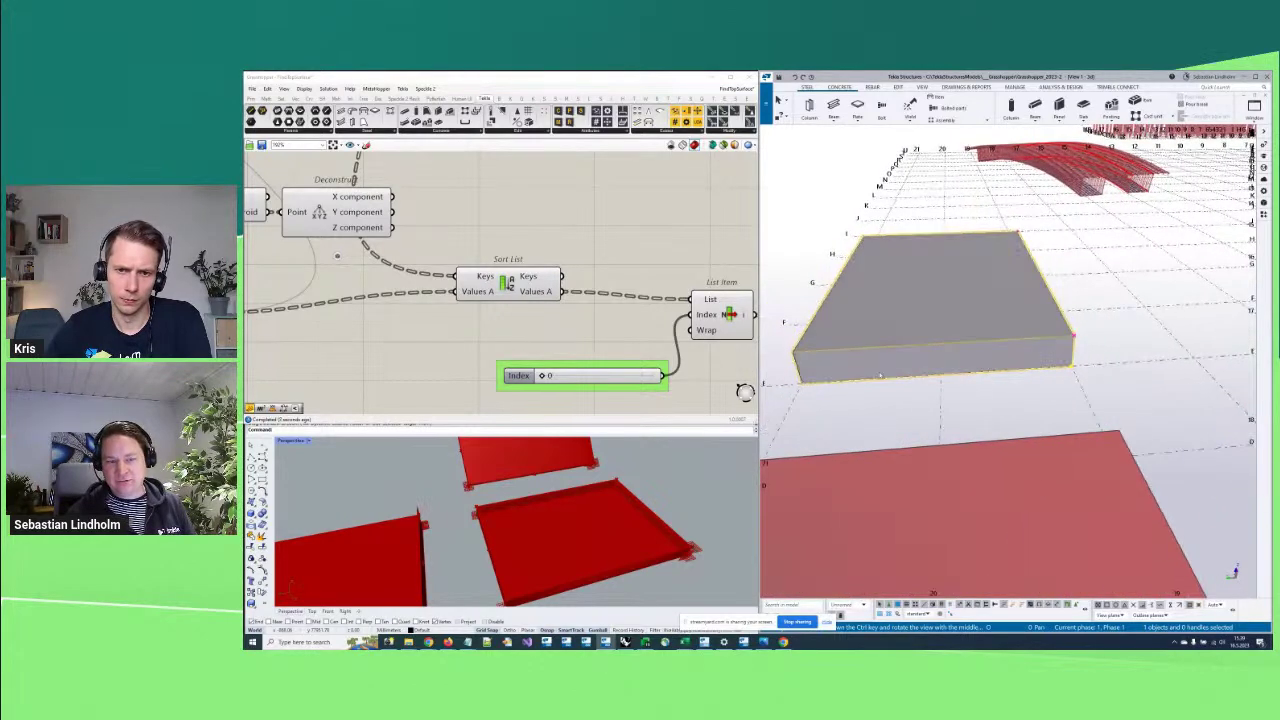
pyautogui.keyDown('ctrl'); pyautogui.moveTo(803, 377); pyautogui.dragTo(915, 380, button='middle'); pyautogui.keyUp('ctrl')
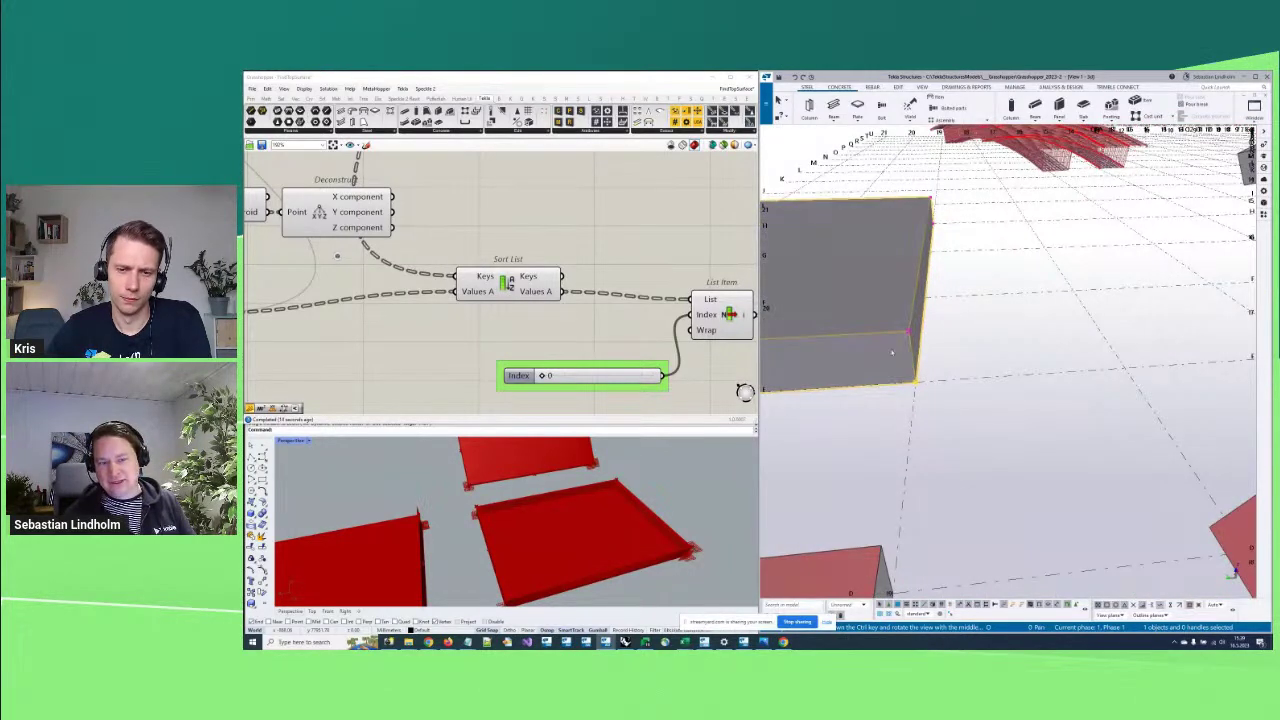
pyautogui.keyDown('ctrl'); pyautogui.moveTo(915, 380); pyautogui.dragTo(992, 326, button='middle'); pyautogui.keyUp('ctrl')
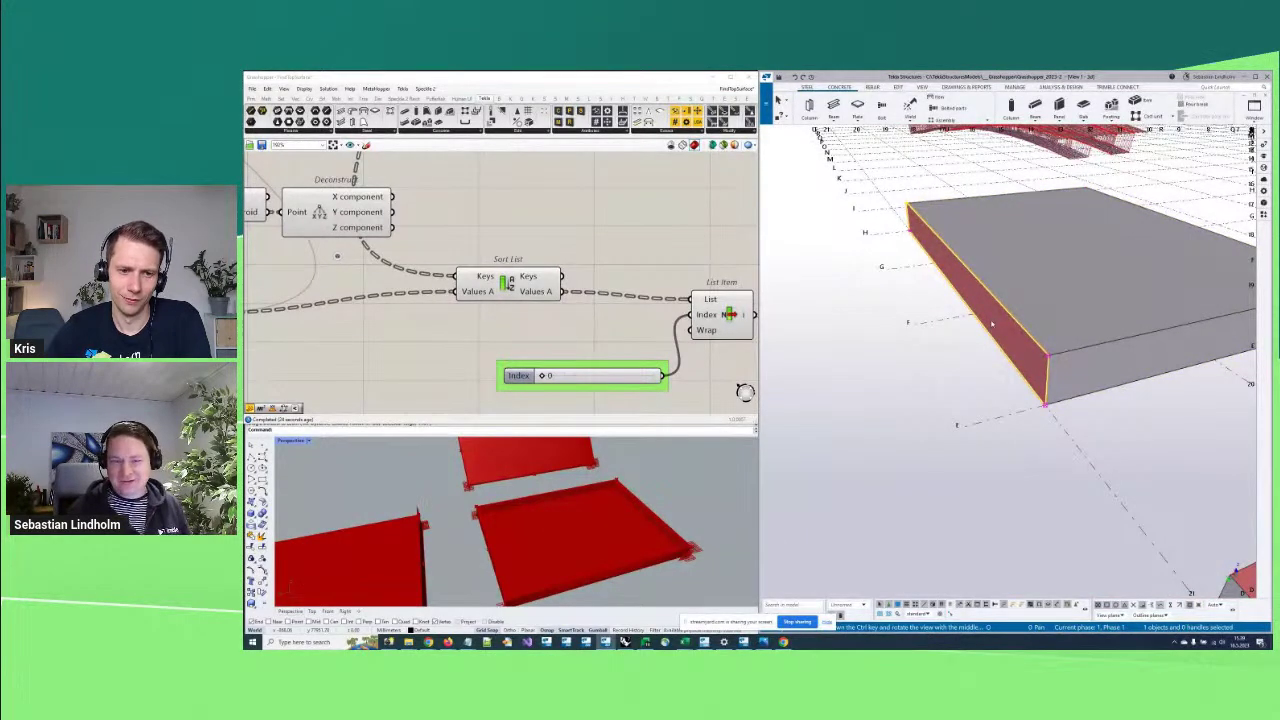
pyautogui.scroll(-4, 612, 302)
pyautogui.moveTo(600, 240); pyautogui.dragTo(614, 293, button='right')
pyautogui.moveTo(1044, 342); pyautogui.dragTo(1000, 320, button='middle')
pyautogui.scroll(-3, 1000, 320)
pyautogui.moveTo(1082, 360); pyautogui.dragTo(934, 335, button='middle')
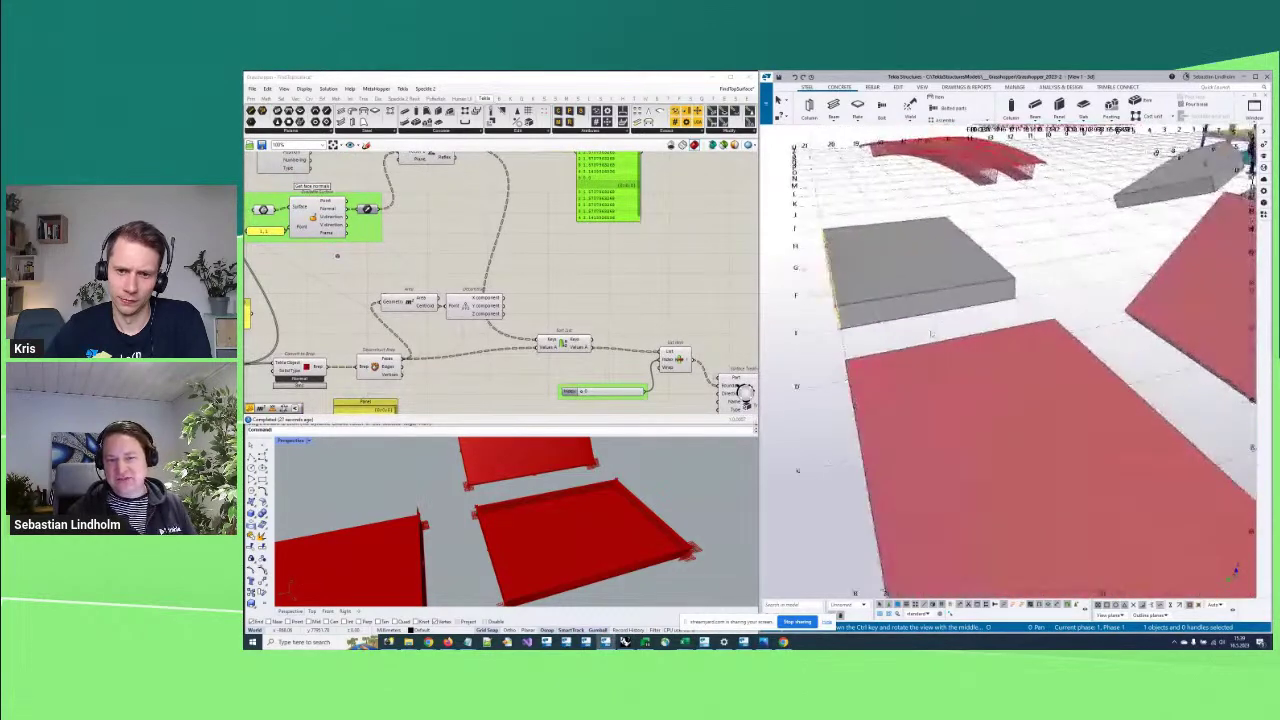
pyautogui.scroll(-1, 986, 363)
pyautogui.scroll(-1, 550, 283)
pyautogui.moveTo(550, 282); pyautogui.dragTo(640, 370, button='right')
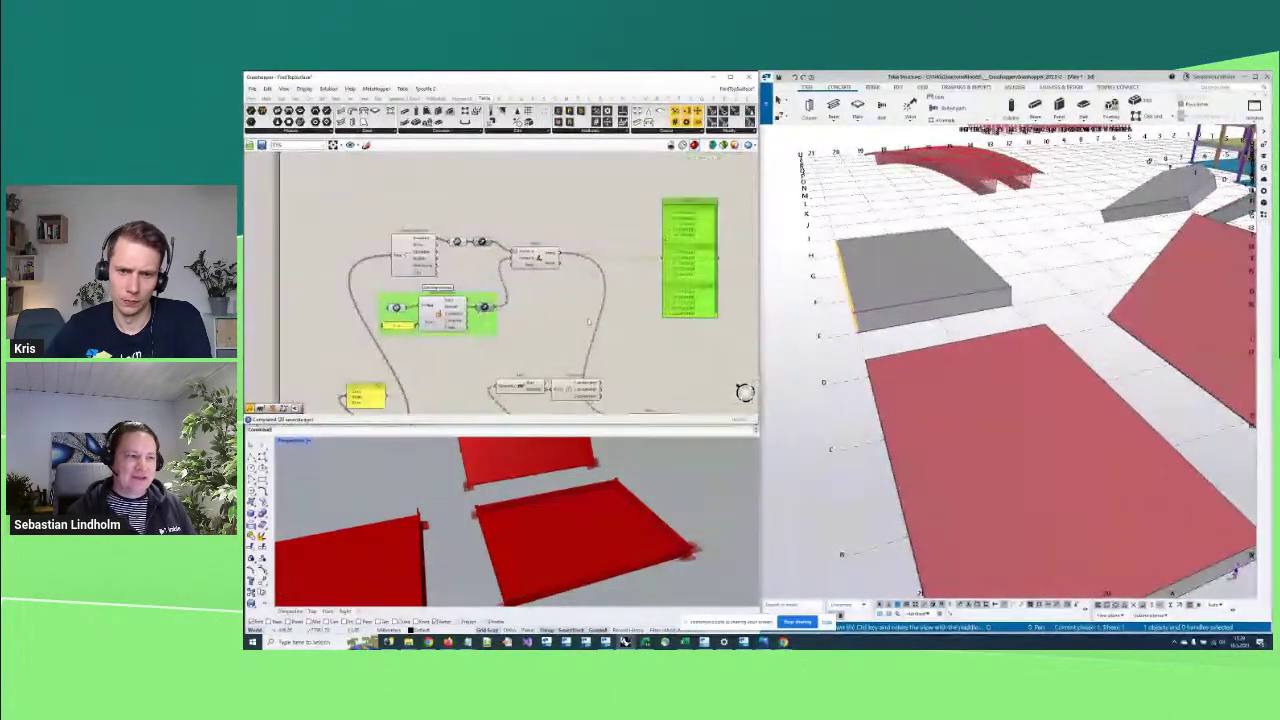
pyautogui.scroll(2, 439, 204)
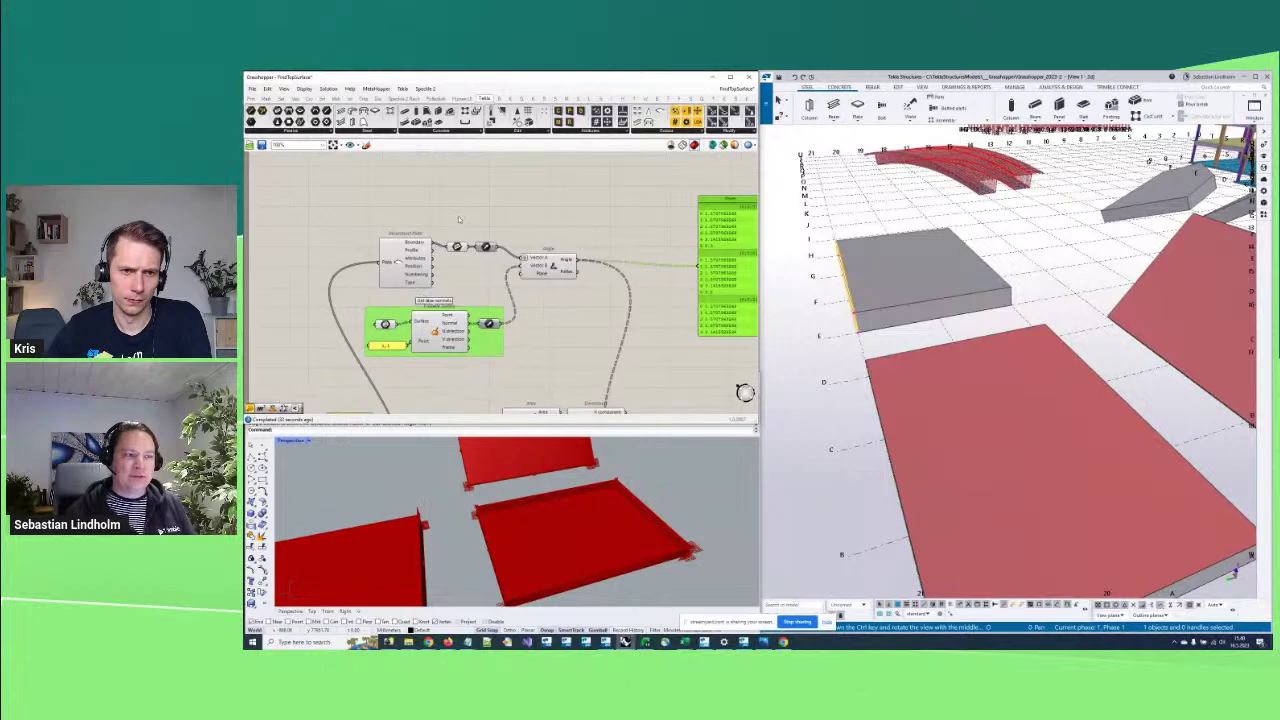
pyautogui.moveTo(601, 350); pyautogui.dragTo(567, 308, button='right')
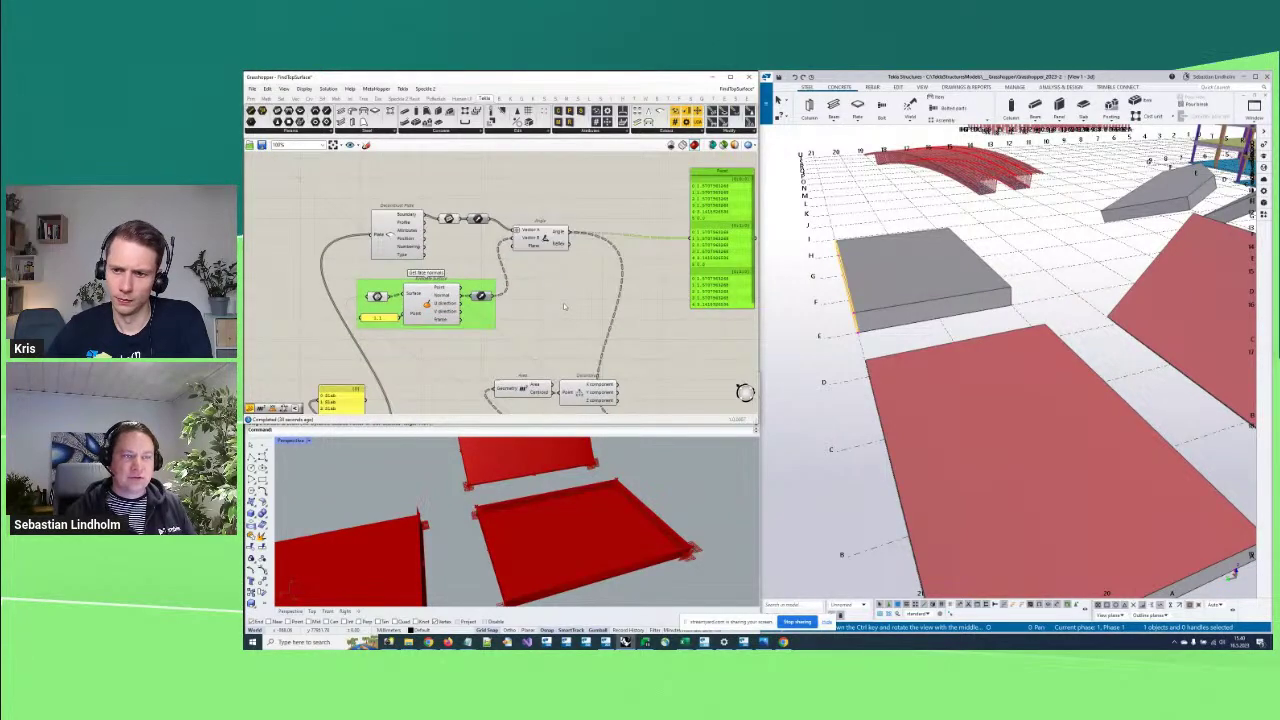
pyautogui.scroll(-3, 563, 302)
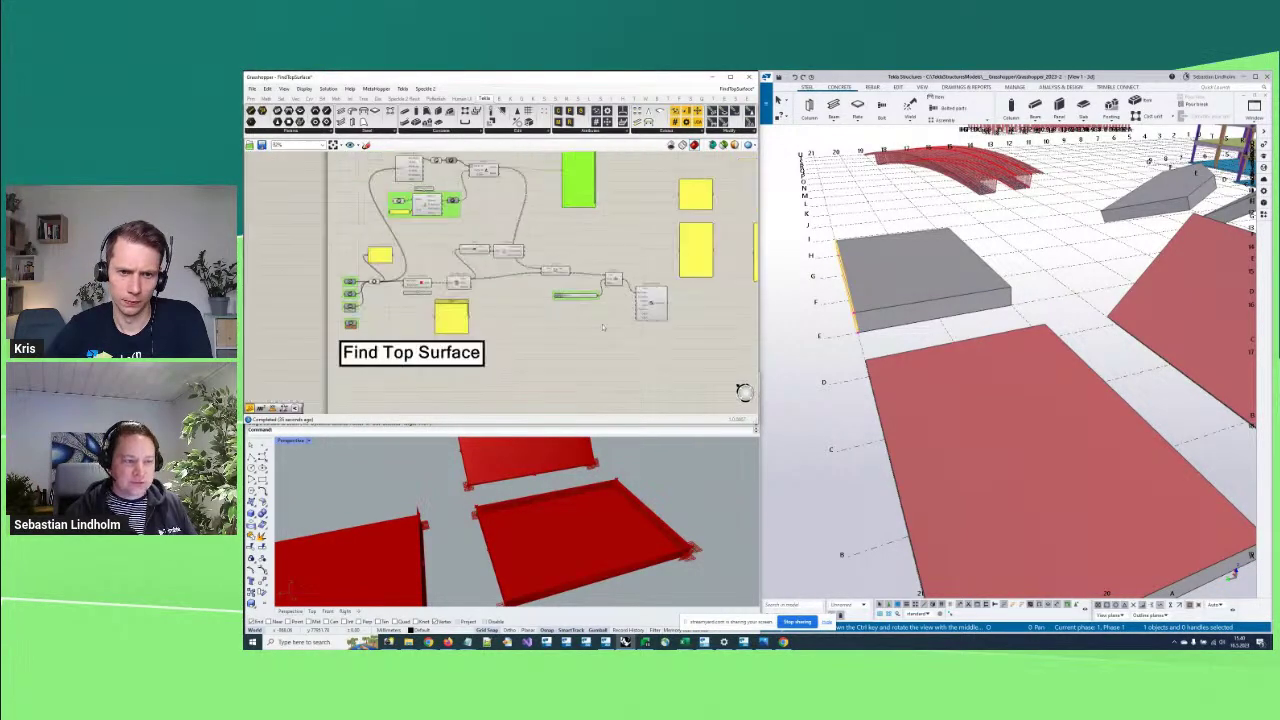
# Review the disabled Dot Product and Larger Than definition, and compare it with the Angle setup and the treated slabs
pyautogui.moveTo(603, 327); pyautogui.dragTo(493, 165, button='right')
pyautogui.scroll(-2, 557, 257)
pyautogui.moveTo(600, 362); pyautogui.dragTo(524, 200, button='right')
pyautogui.scroll(-1, 566, 249)
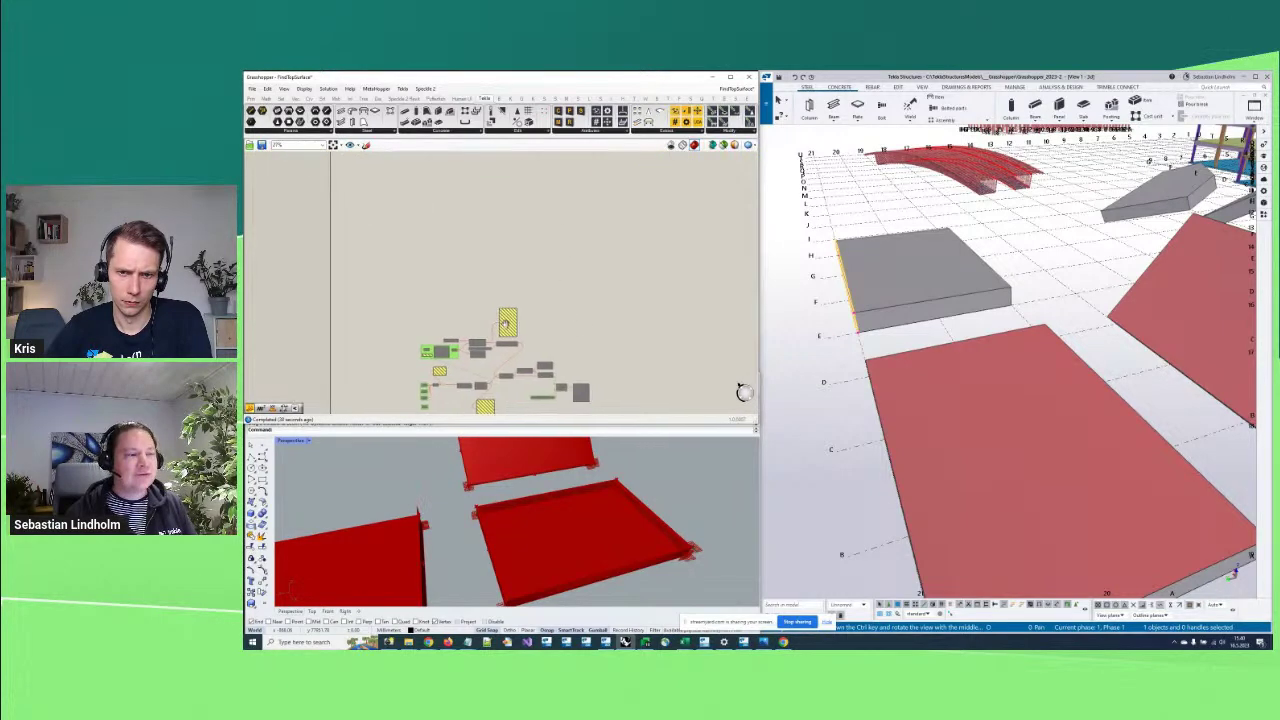
pyautogui.scroll(5, 505, 323)
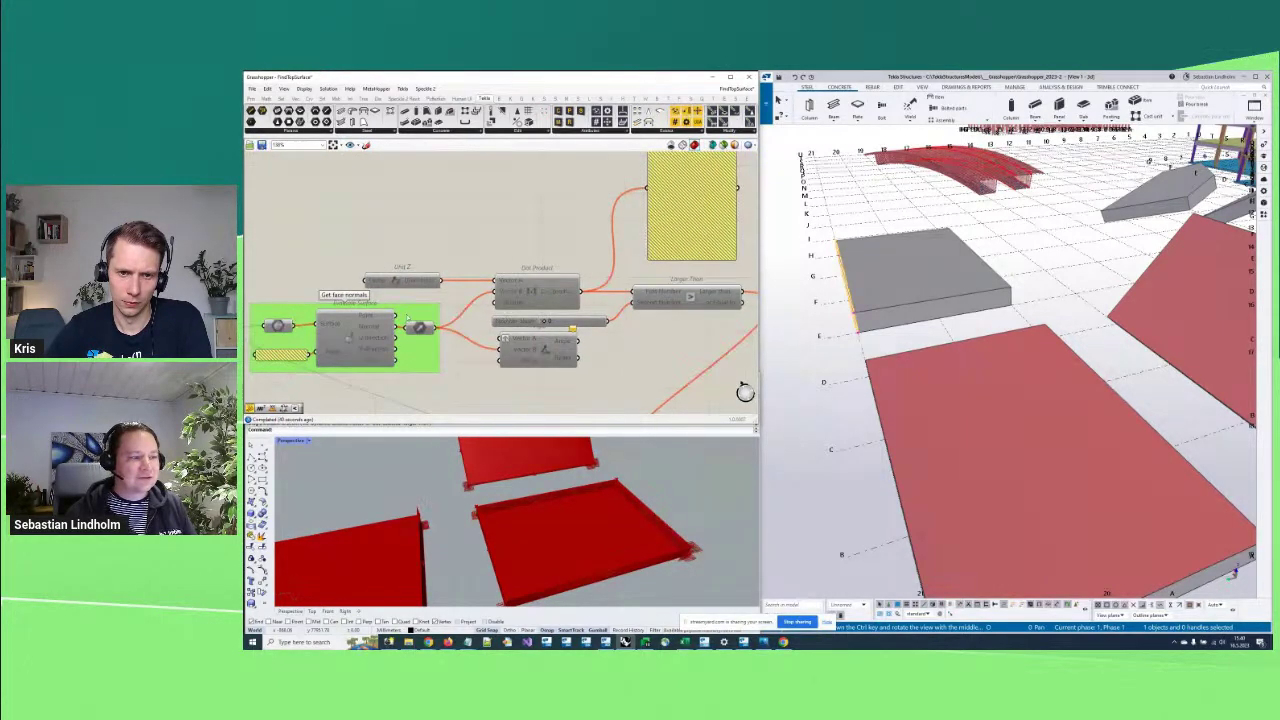
pyautogui.moveTo(407, 318); pyautogui.dragTo(448, 289, button='right')
pyautogui.moveTo(619, 362); pyautogui.dragTo(570, 328, button='right')
pyautogui.scroll(-3, 608, 349)
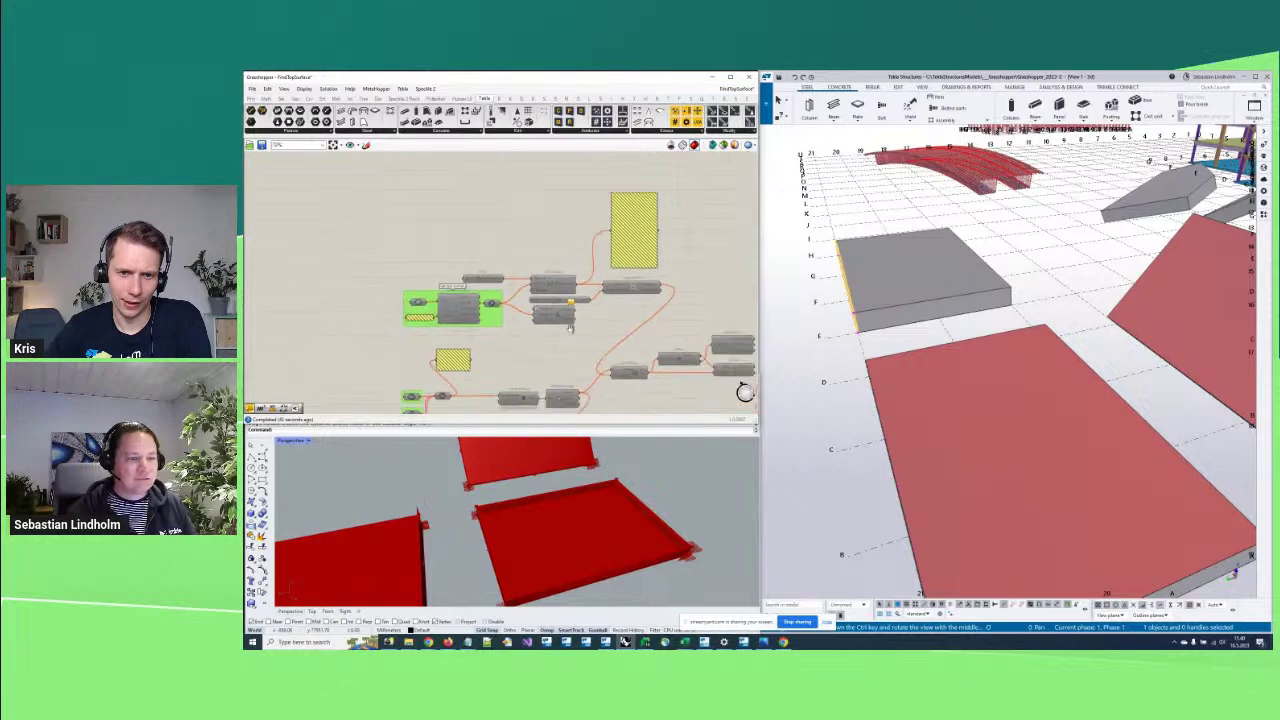
pyautogui.scroll(3, 647, 338)
pyautogui.moveTo(647, 338); pyautogui.dragTo(619, 319, button='right')
pyautogui.scroll(-5, 618, 315)
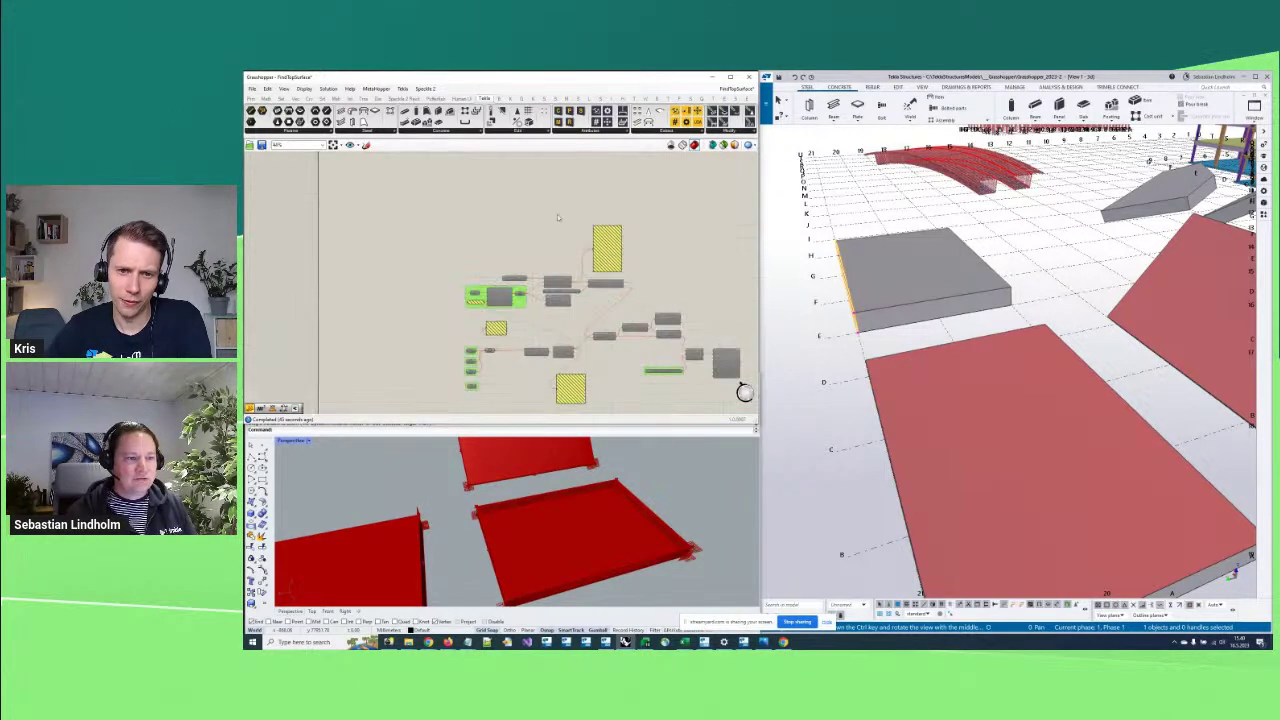
pyautogui.scroll(3, 571, 322)
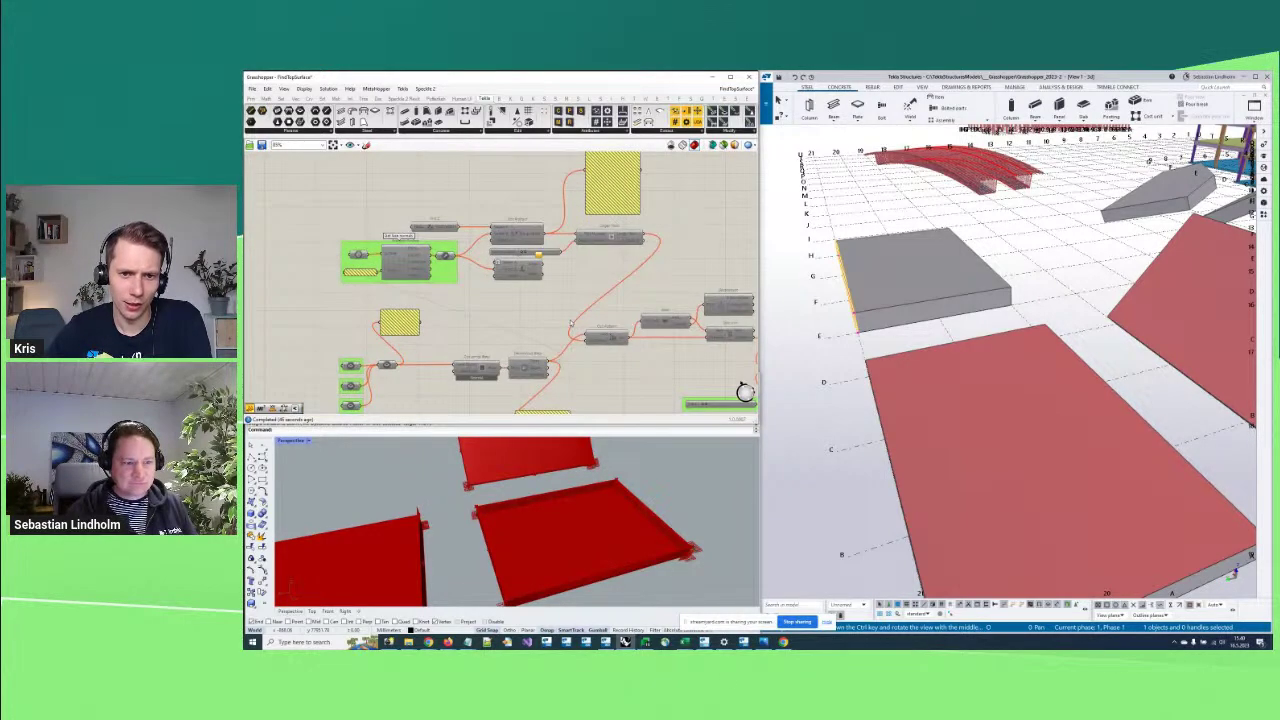
pyautogui.moveTo(536, 241); pyautogui.dragTo(552, 300, button='right')
pyautogui.scroll(-4, 540, 285)
pyautogui.moveTo(540, 200); pyautogui.dragTo(563, 286, button='right')
pyautogui.moveTo(542, 153); pyautogui.dragTo(568, 363, button='right')
pyautogui.scroll(3, 555, 294)
pyautogui.moveTo(569, 236); pyautogui.dragTo(601, 309, button='right')
pyautogui.scroll(3, 554, 275)
pyautogui.keyDown('ctrl'); pyautogui.moveTo(918, 316); pyautogui.dragTo(914, 358, button='middle'); pyautogui.keyUp('ctrl')
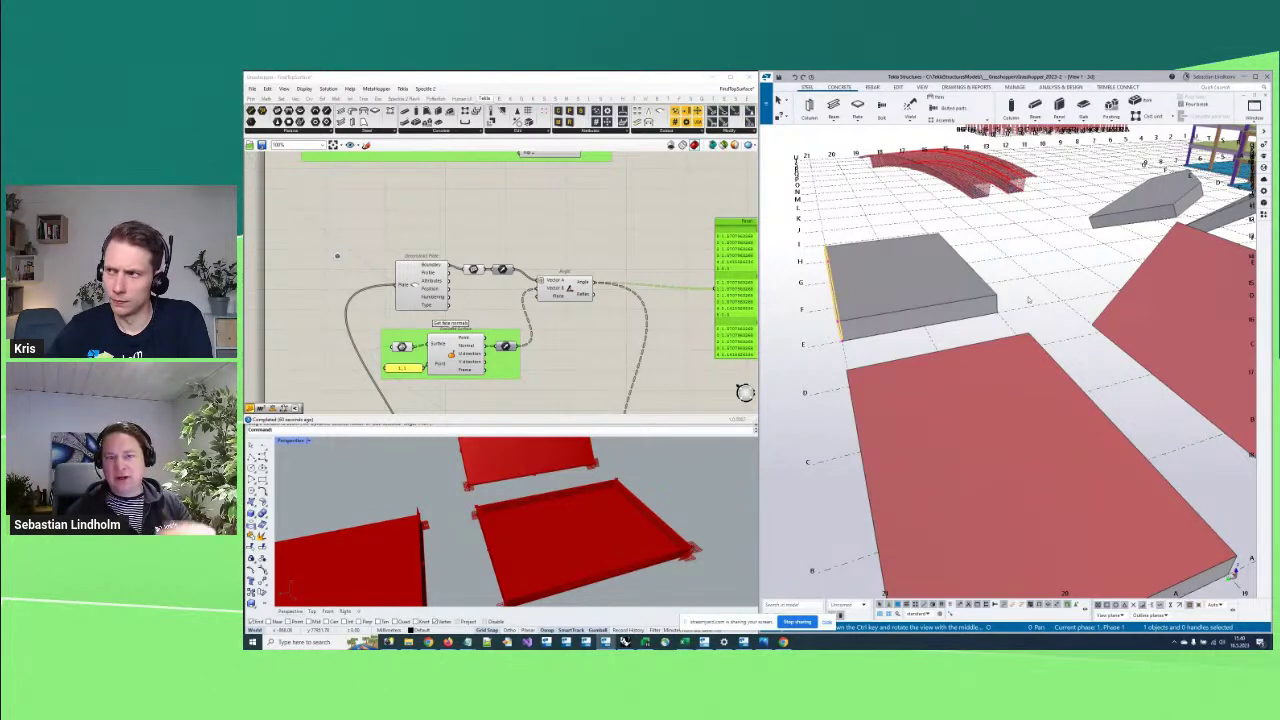
# Delete the Deconstruct Plate component together with the curve and vector parameters feeding Vector A of the Angle component
pyautogui.moveTo(558, 246); pyautogui.dragTo(606, 261, button='right')
pyautogui.scroll(2, 514, 268)
pyautogui.moveTo(514, 268); pyautogui.dragTo(498, 247, button='right')
pyautogui.doubleClick(550, 212)
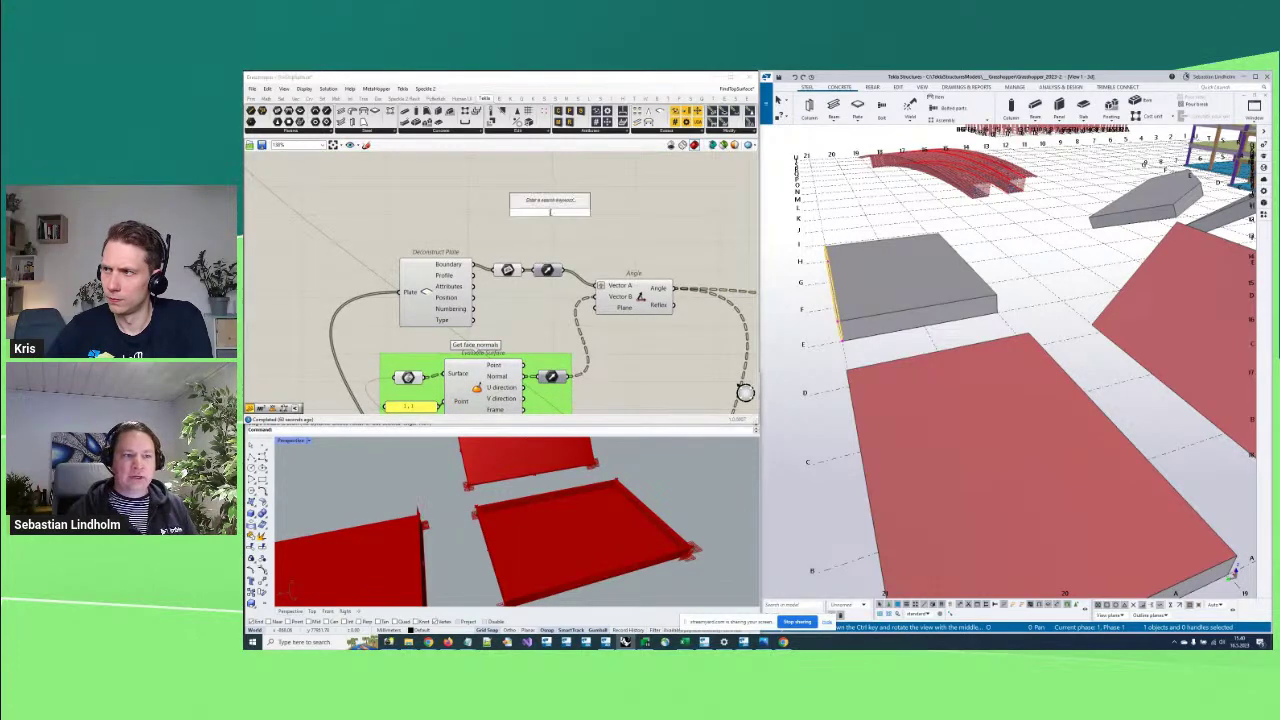
pyautogui.moveTo(590, 398); pyautogui.dragTo(556, 345, button='right')
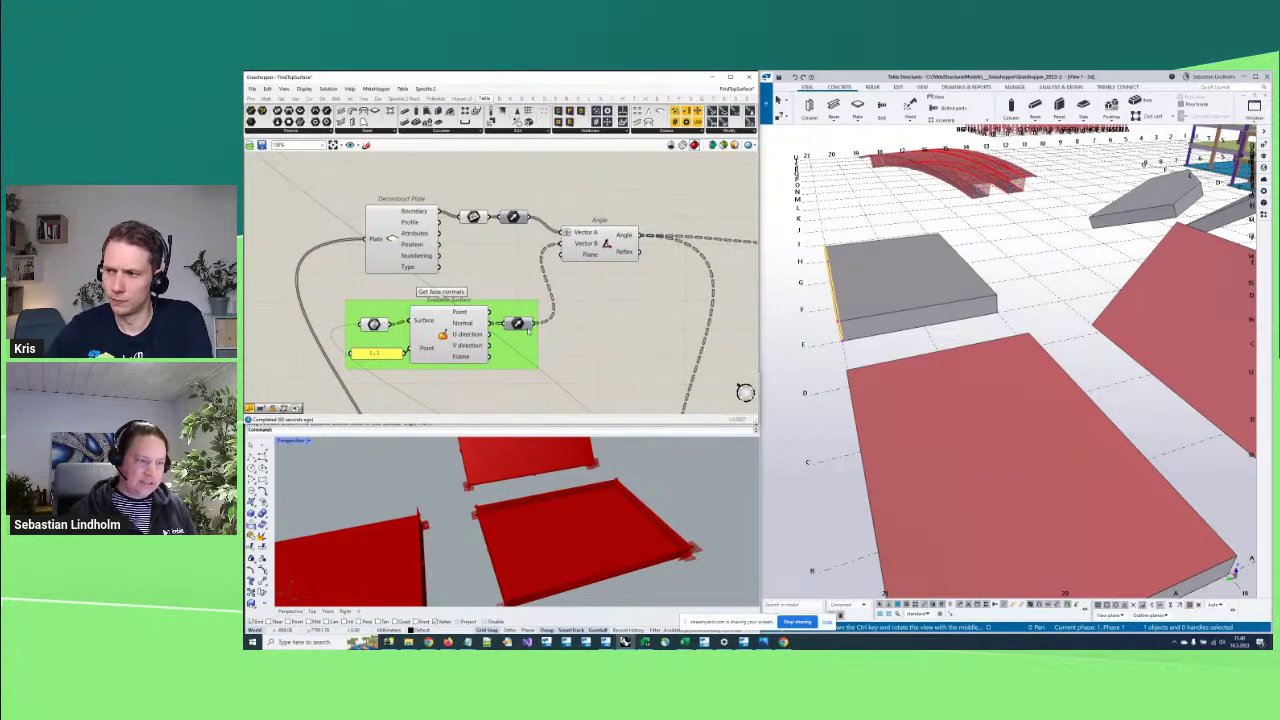
pyautogui.click(518, 324)
pyautogui.moveTo(596, 214); pyautogui.dragTo(588, 241, button='right')
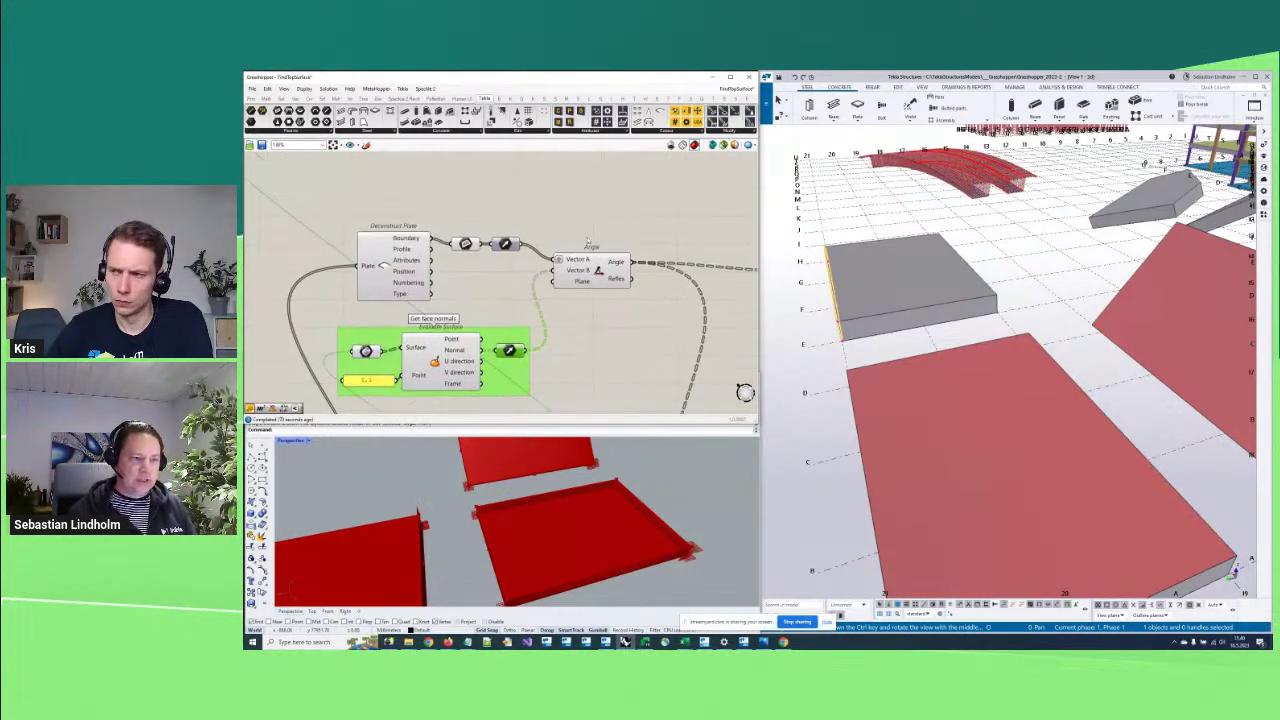
pyautogui.moveTo(513, 288); pyautogui.dragTo(436, 272)
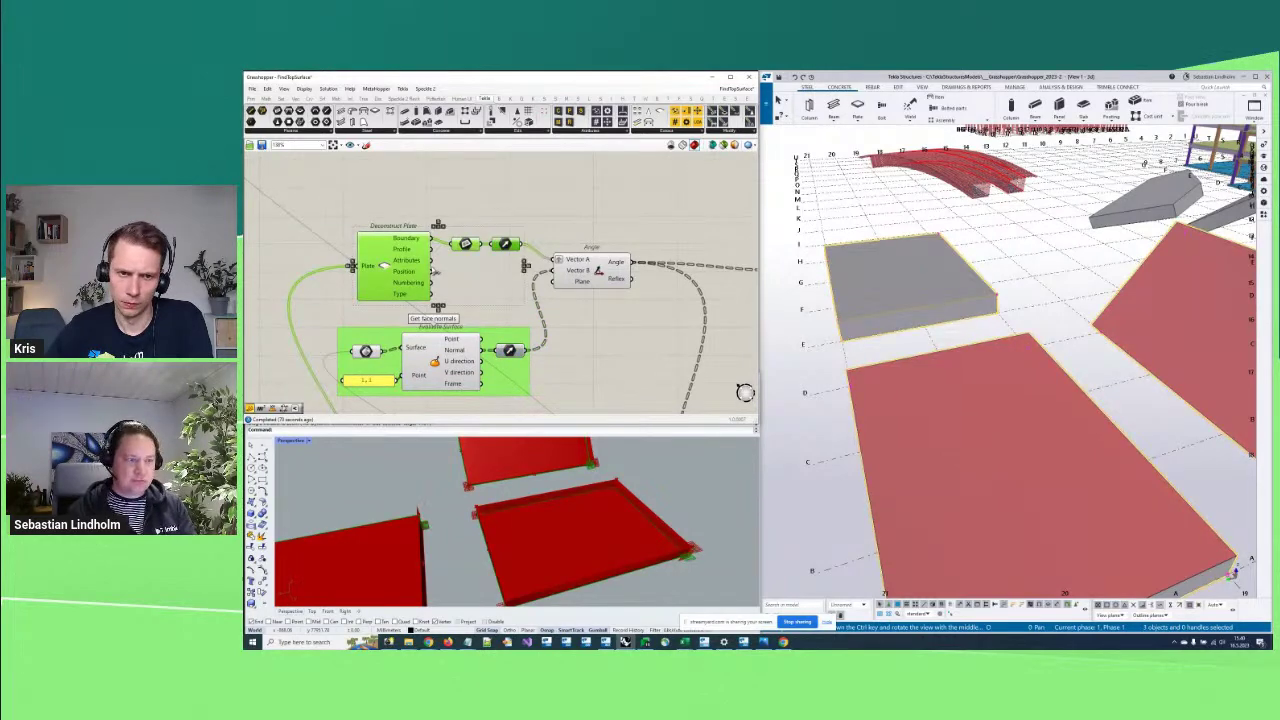
pyautogui.press('Delete')
# Add a Unit Z component and connect its unit vector to Vector A of the Angle component
pyautogui.doubleClick(473, 262)
pyautogui.write('z')
pyautogui.click(468, 252)
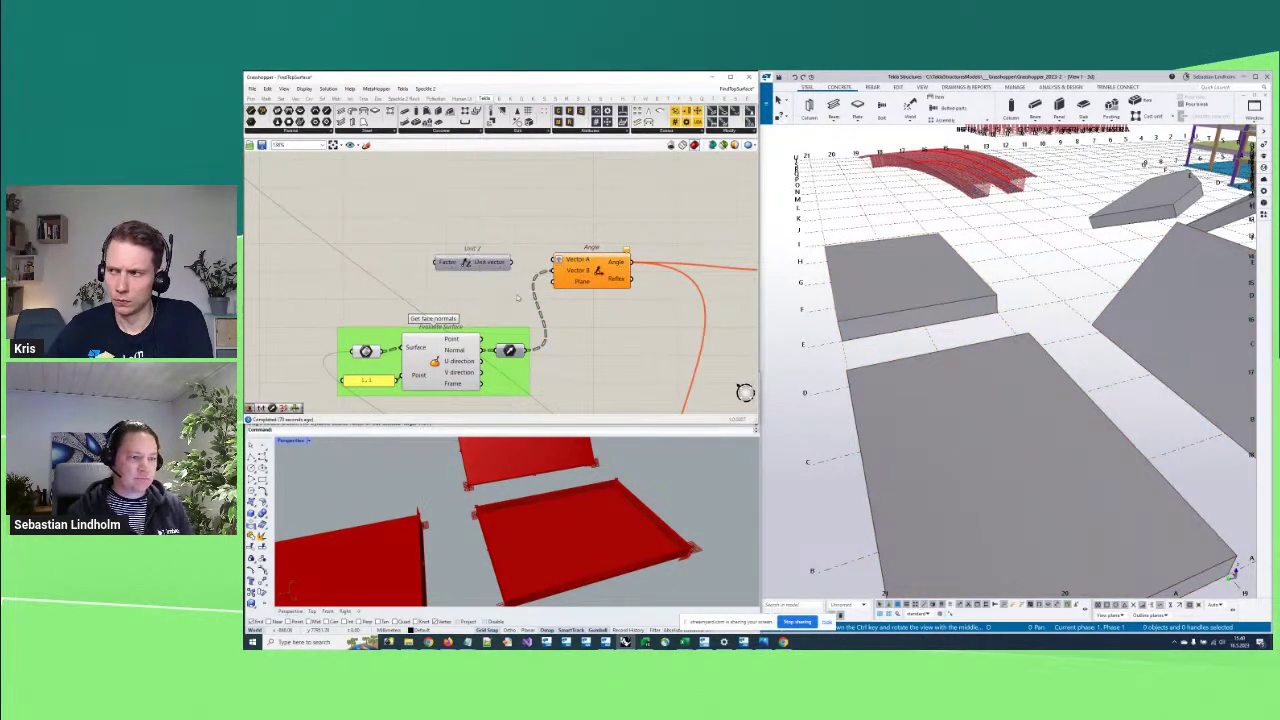
pyautogui.moveTo(514, 263); pyautogui.dragTo(556, 259)
# Inspect the angles between the face normals and the Z axis listed for each slab in the panel
pyautogui.moveTo(700, 259); pyautogui.dragTo(449, 262, button='right')
pyautogui.moveTo(571, 253); pyautogui.dragTo(668, 263, button='right')
pyautogui.scroll(1, 619, 266)
pyautogui.moveTo(725, 293); pyautogui.dragTo(725, 283)
pyautogui.scroll(1, 724, 283)
pyautogui.moveTo(660, 248); pyautogui.dragTo(664, 276, button='right')
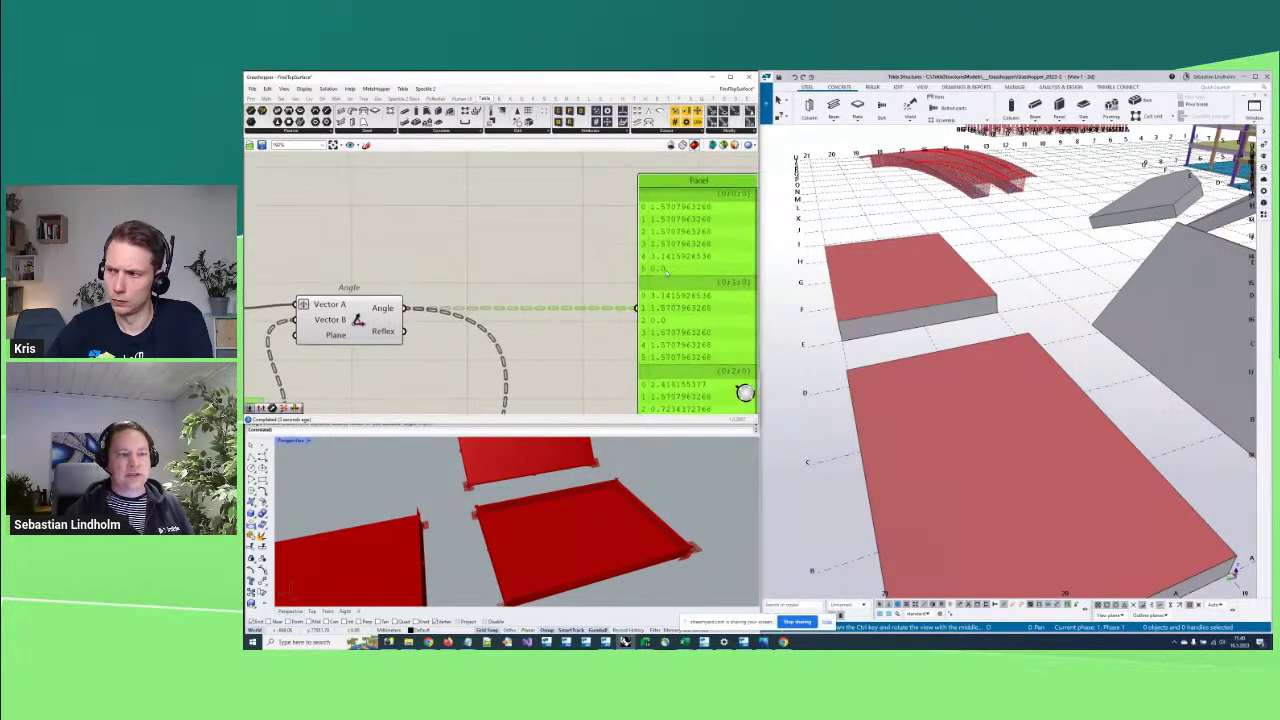
pyautogui.scroll(-1, 663, 279)
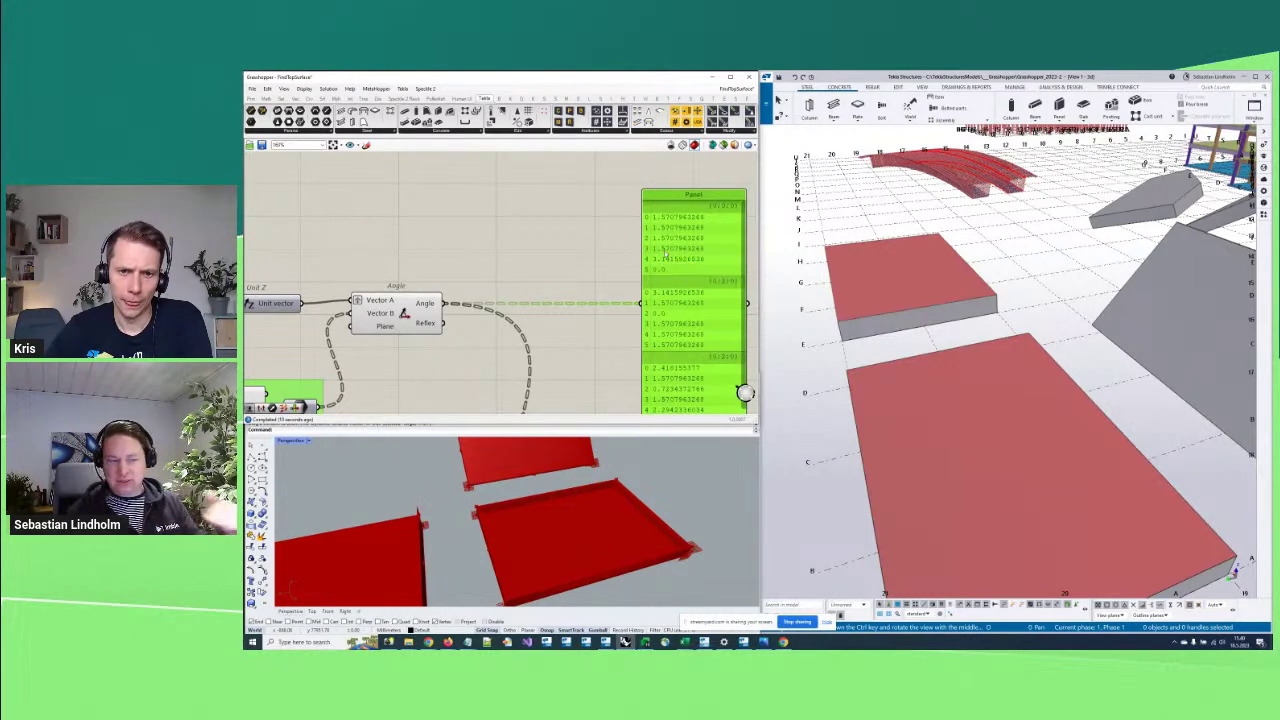
pyautogui.moveTo(559, 268); pyautogui.dragTo(611, 245, button='right')
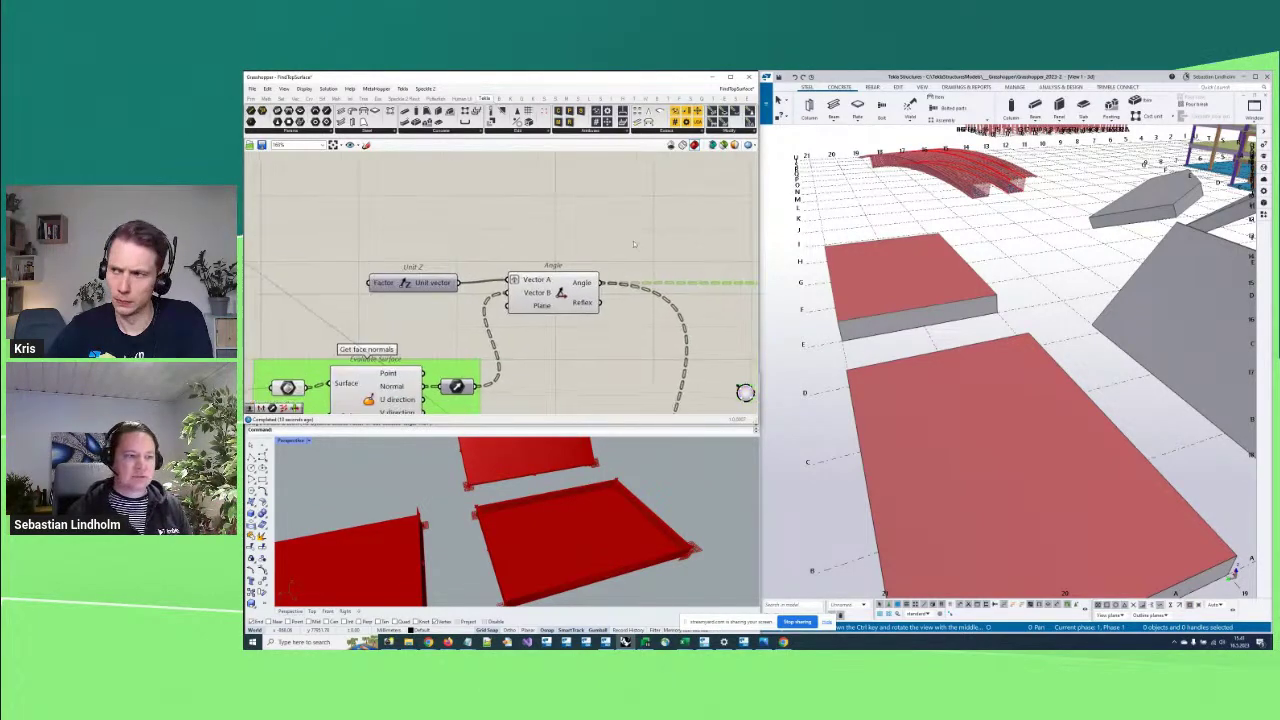
# Add a Smaller Than component above the Angle component and a number slider with the value 1.571
pyautogui.doubleClick(552, 218)
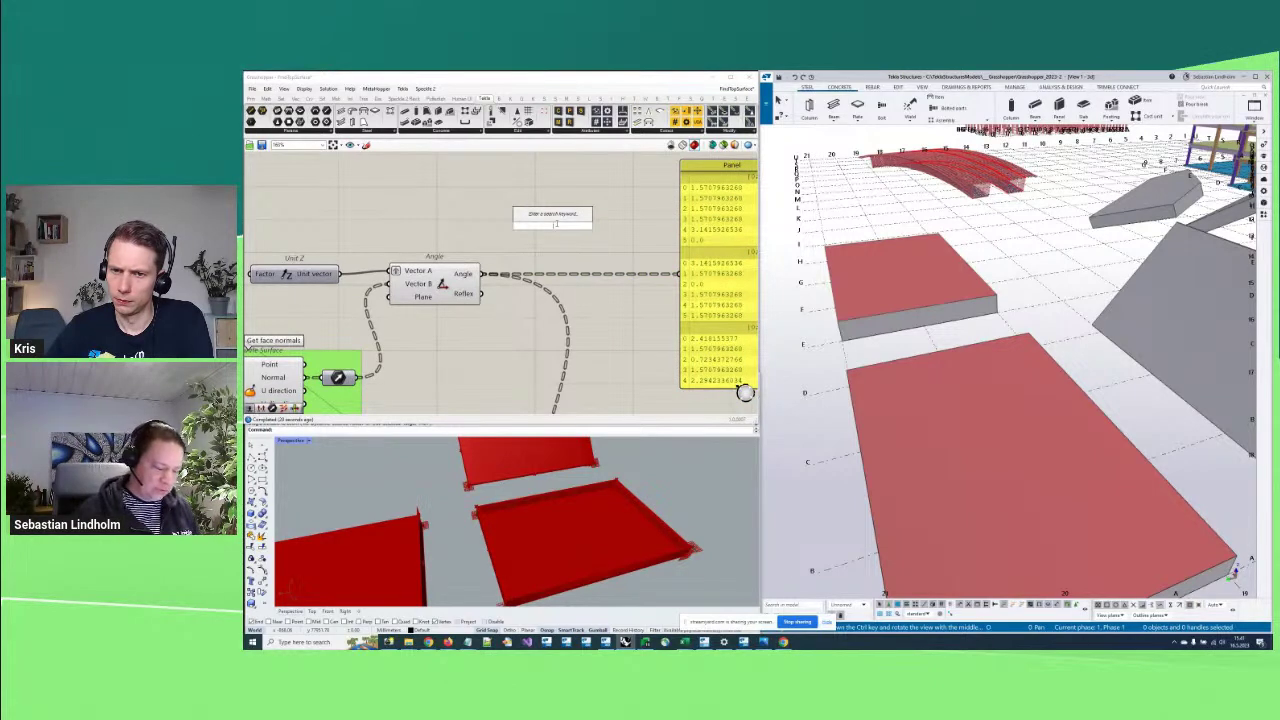
pyautogui.write('sm')
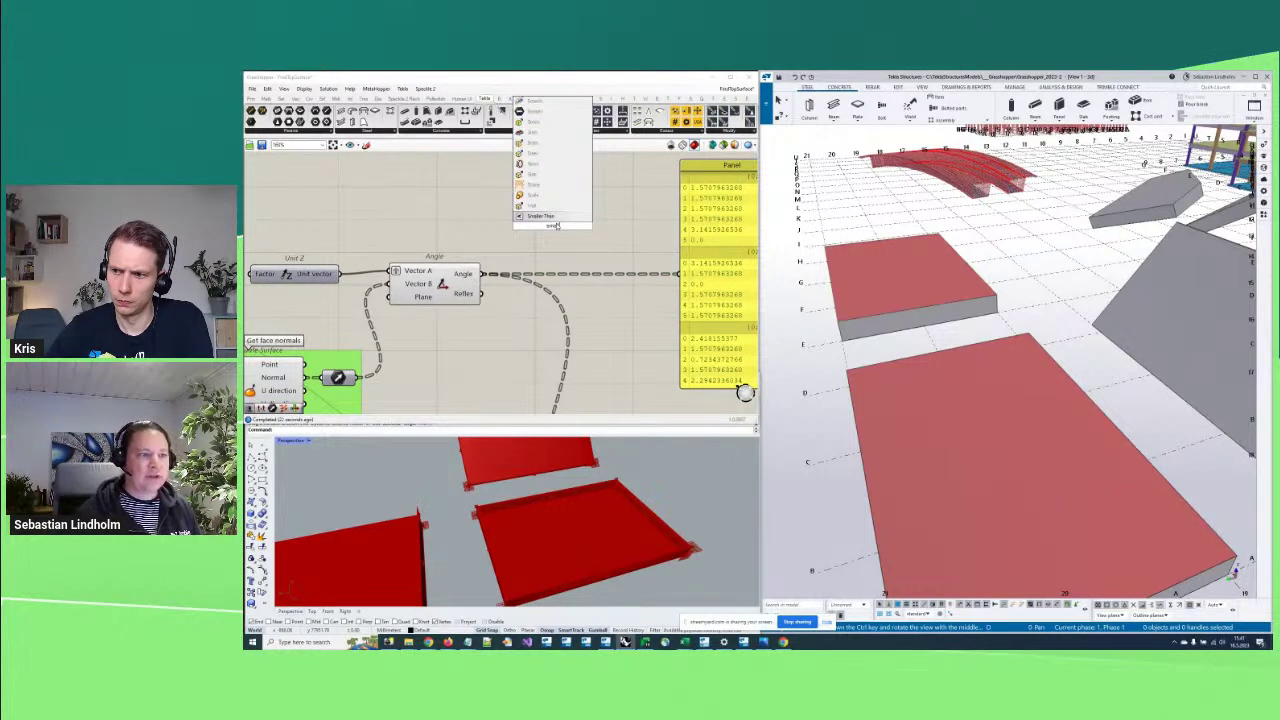
pyautogui.press('Return')
pyautogui.doubleClick(438, 222)
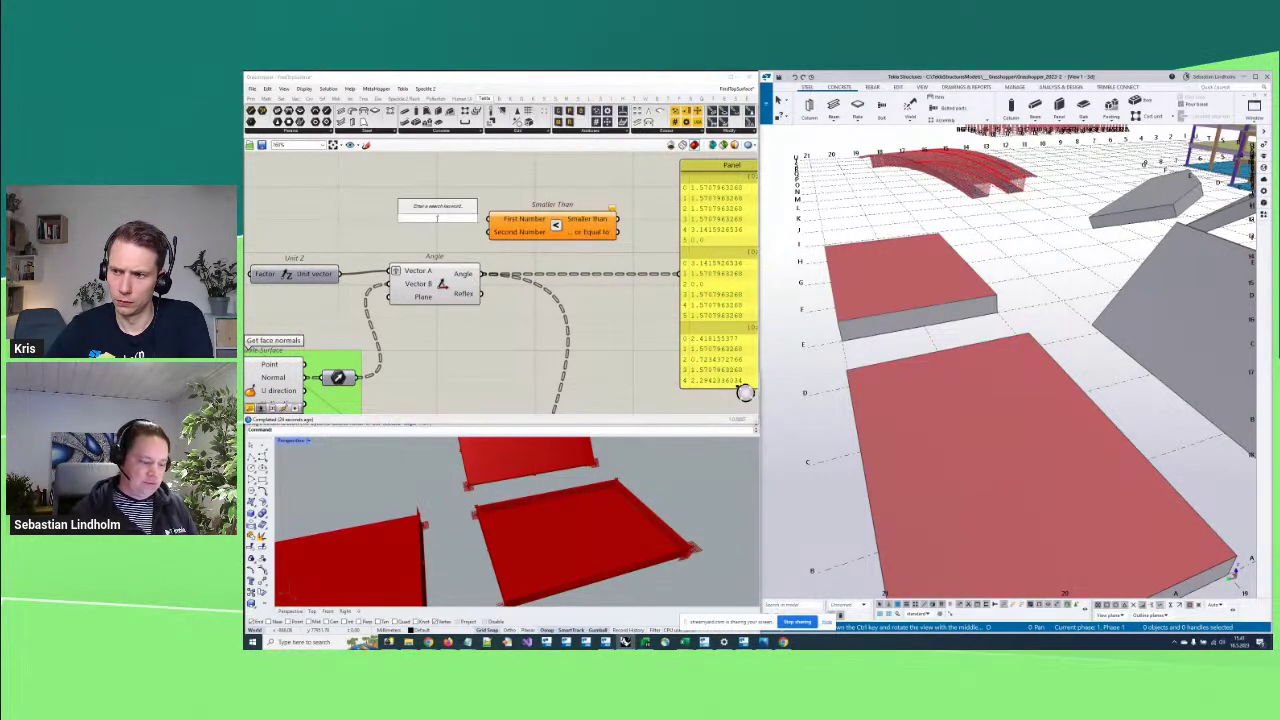
pyautogui.write('//')
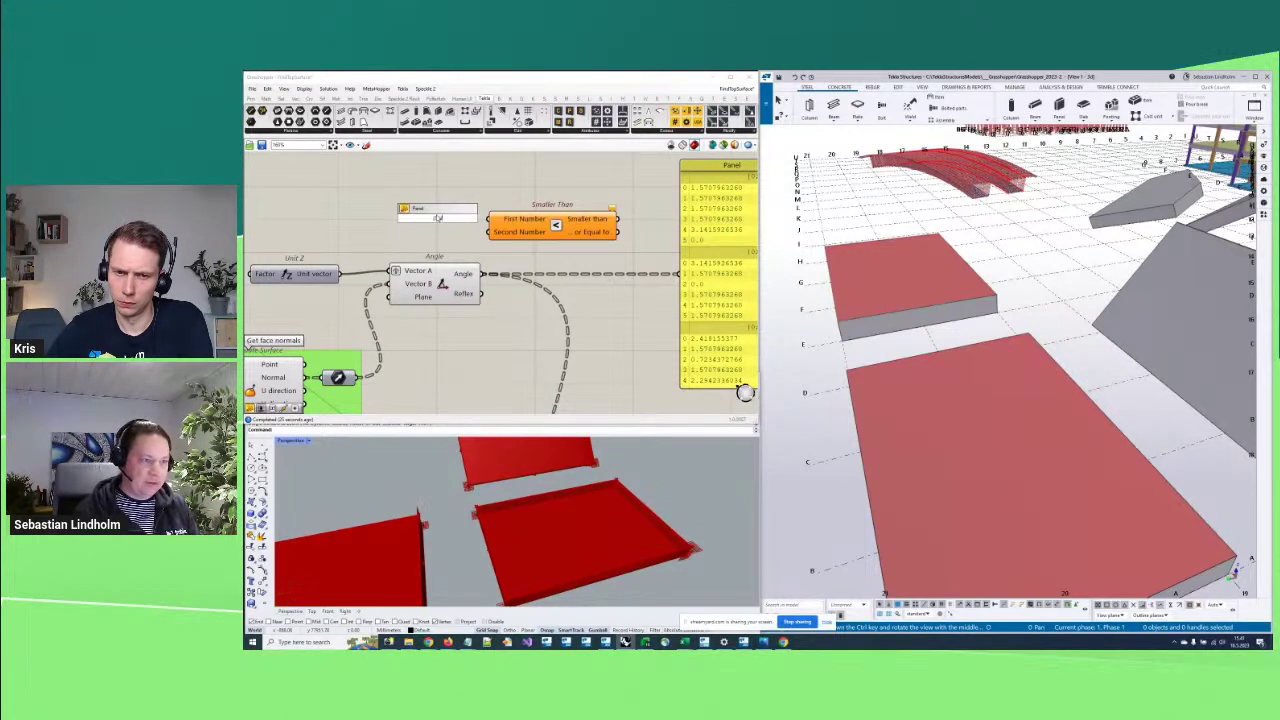
pyautogui.press('Return')
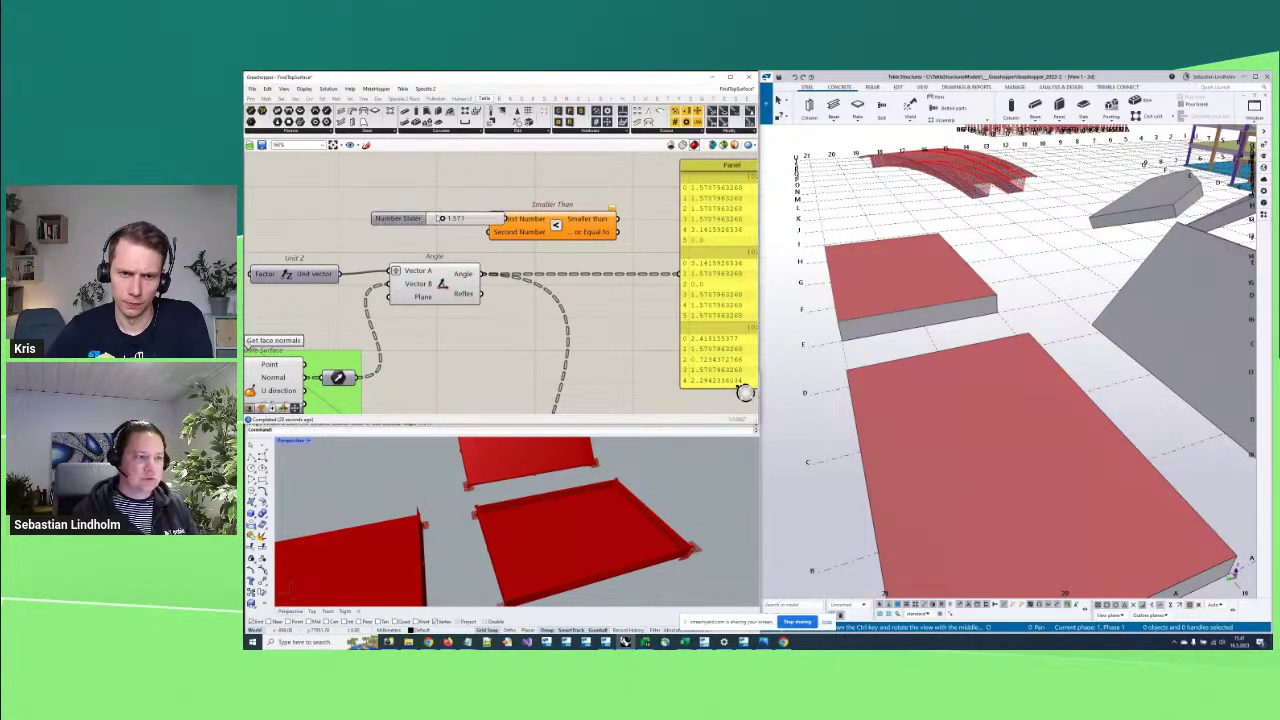
# Connect the Angle output to First Number and the 1.571 slider to Second Number of Smaller Than
pyautogui.moveTo(489, 240); pyautogui.dragTo(517, 200)
pyautogui.moveTo(660, 250); pyautogui.dragTo(500, 244, button='right')
pyautogui.moveTo(572, 172); pyautogui.dragTo(688, 222)
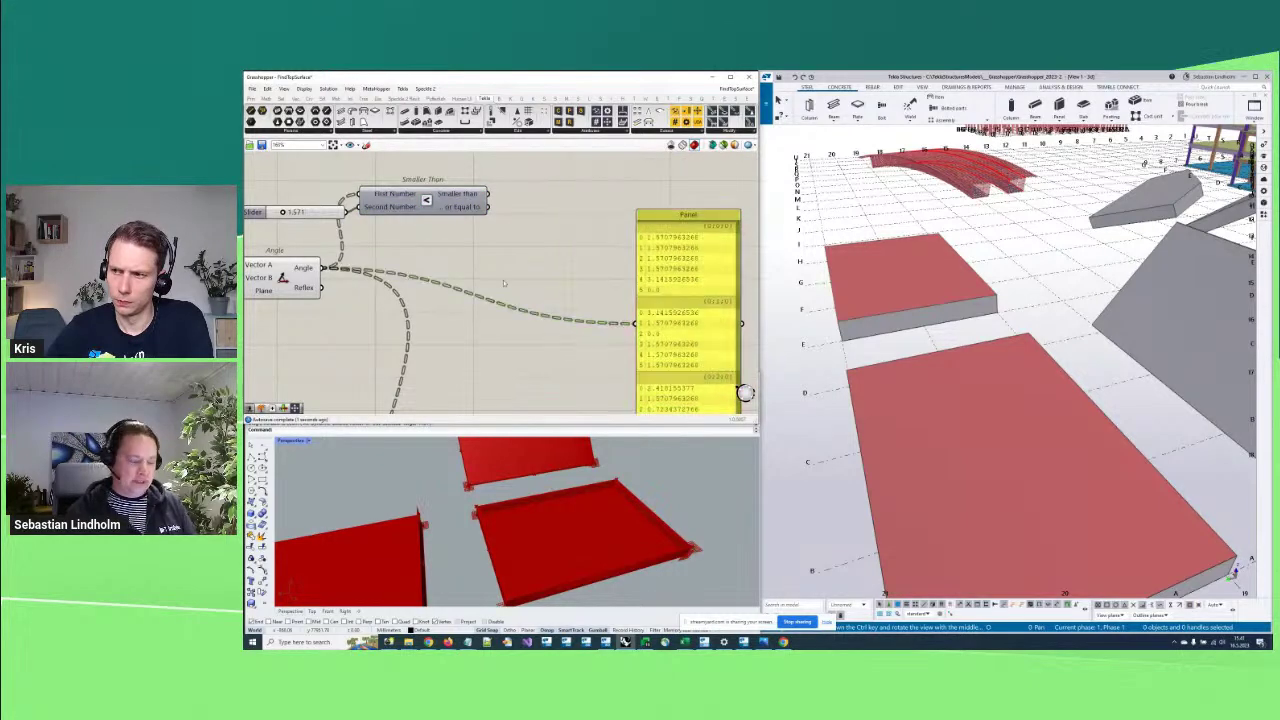
# Add a Cull Pattern component, feeding the slab faces into List and the Smaller Than result into Cull Pattern
pyautogui.doubleClick(503, 269)
pyautogui.write('cull')
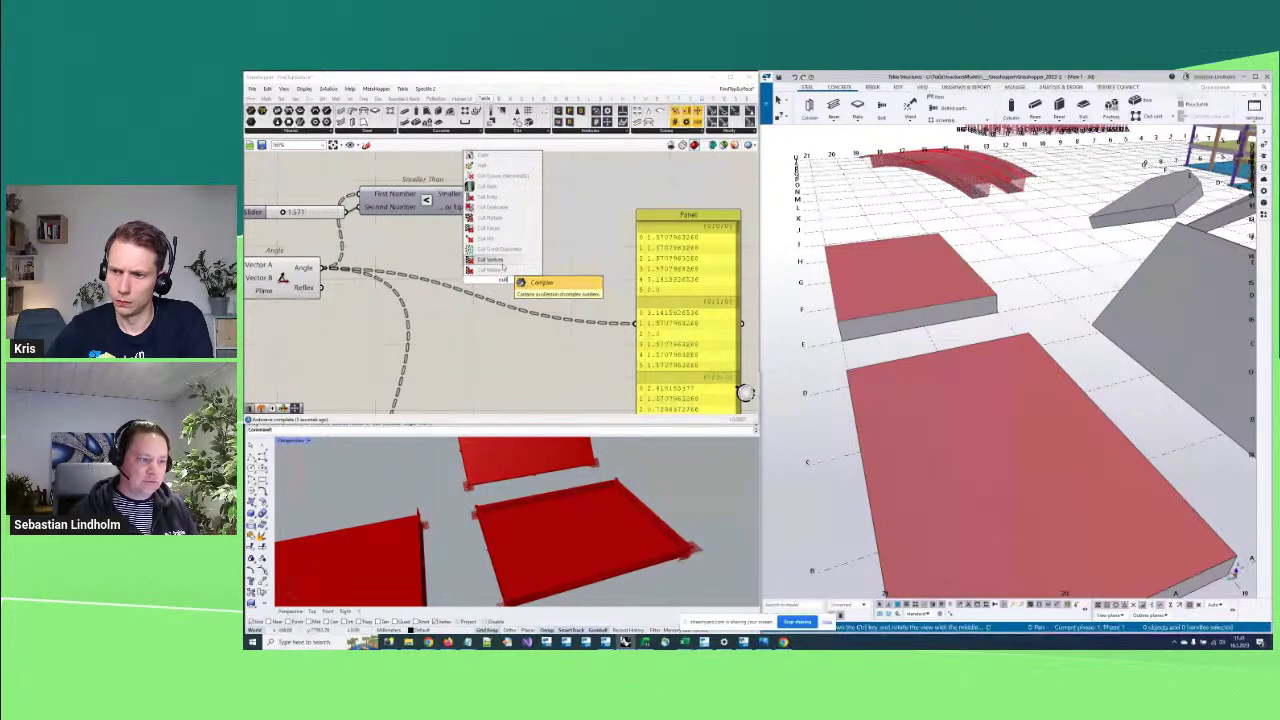
pyautogui.click(502, 268)
pyautogui.scroll(-5, 480, 300)
pyautogui.scroll(3, 430, 366)
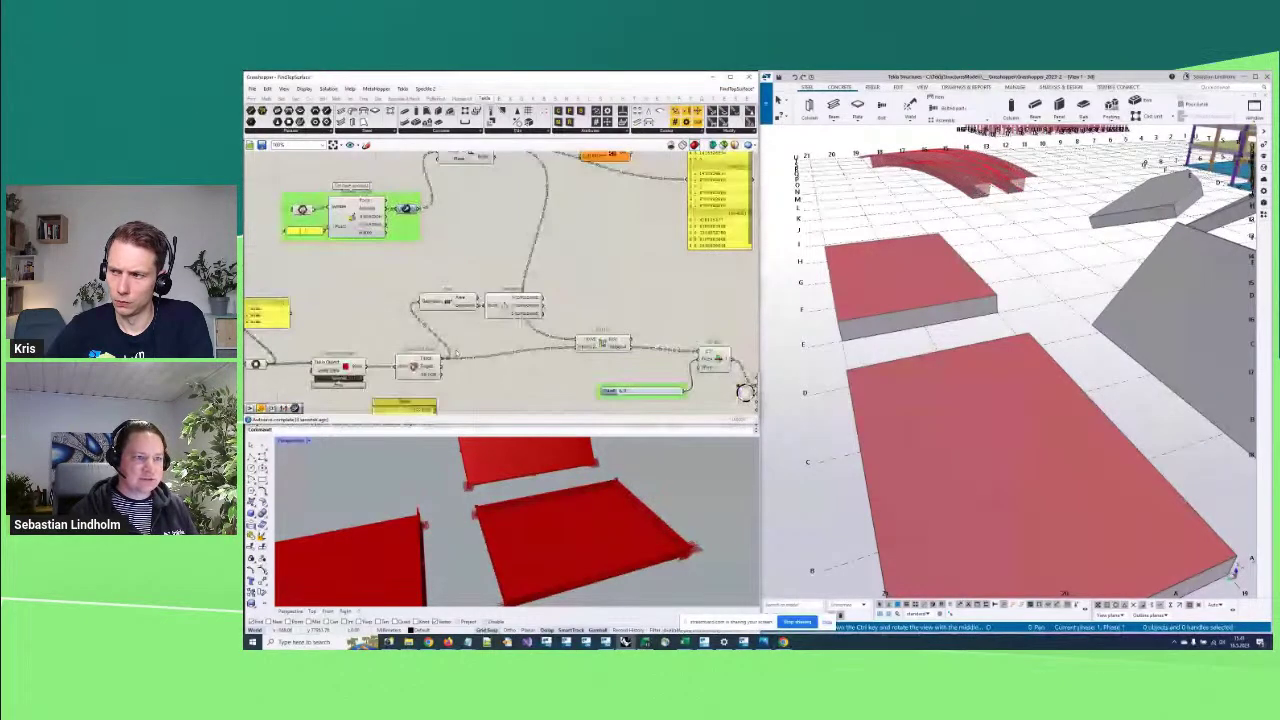
pyautogui.moveTo(443, 361); pyautogui.dragTo(580, 171)
pyautogui.moveTo(610, 175); pyautogui.dragTo(596, 236, button='right')
pyautogui.scroll(1, 596, 236)
pyautogui.moveTo(595, 234); pyautogui.dragTo(586, 180)
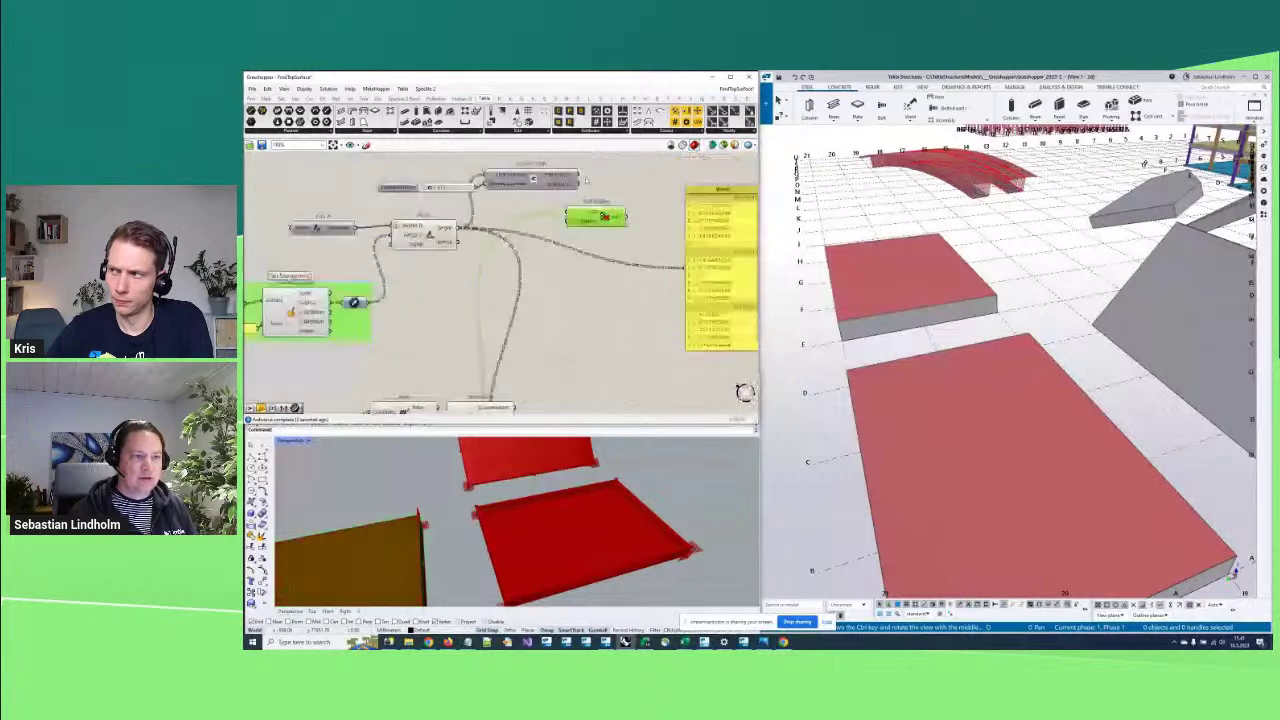
pyautogui.moveTo(631, 224); pyautogui.dragTo(606, 216, button='right')
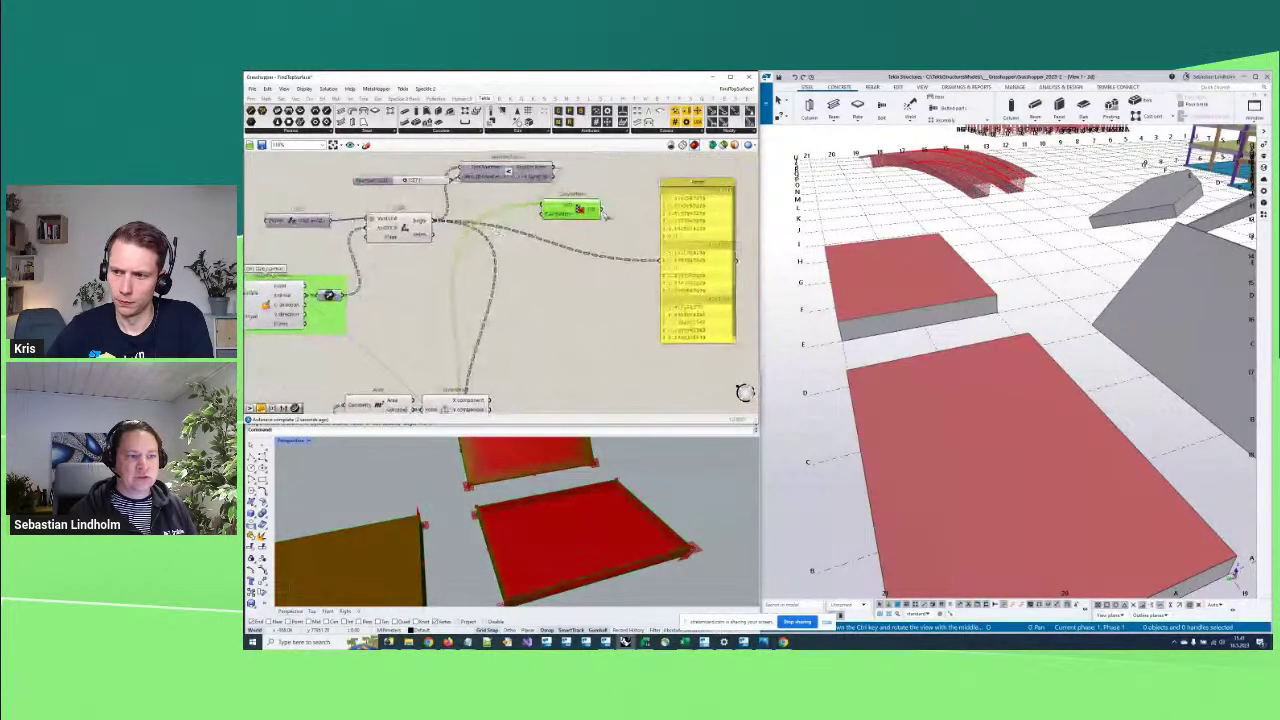
# Show the culled face list in the panel and lower the Smaller Than threshold slider to about 1.4
pyautogui.moveTo(603, 211); pyautogui.dragTo(660, 261)
pyautogui.moveTo(700, 243); pyautogui.dragTo(690, 265, button='right')
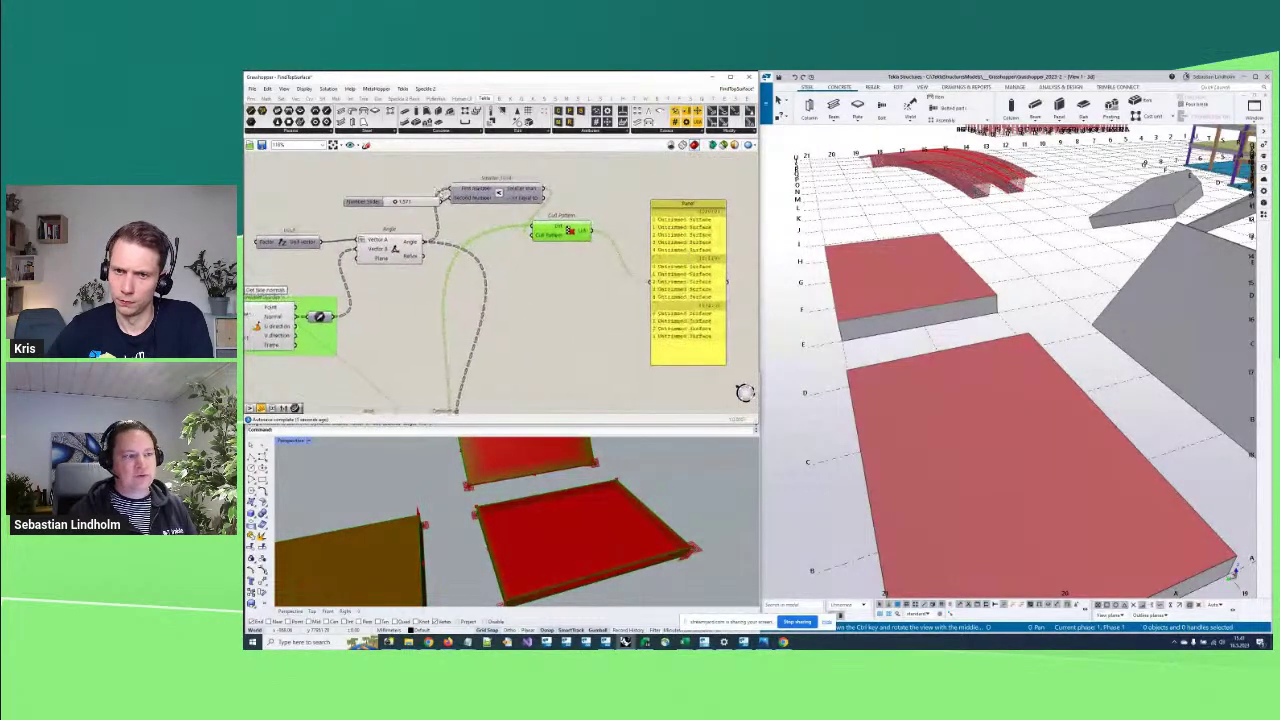
pyautogui.scroll(2, 526, 160)
pyautogui.scroll(-1, 370, 220)
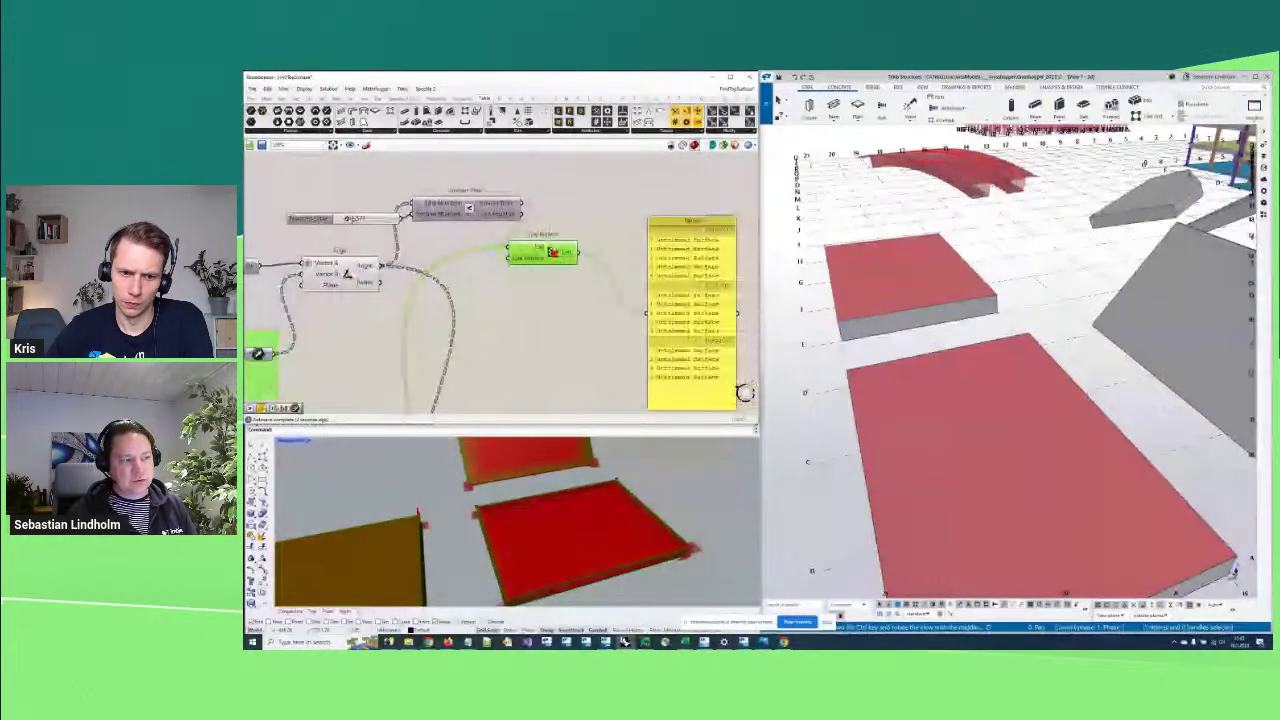
pyautogui.moveTo(352, 219); pyautogui.dragTo(346, 219)
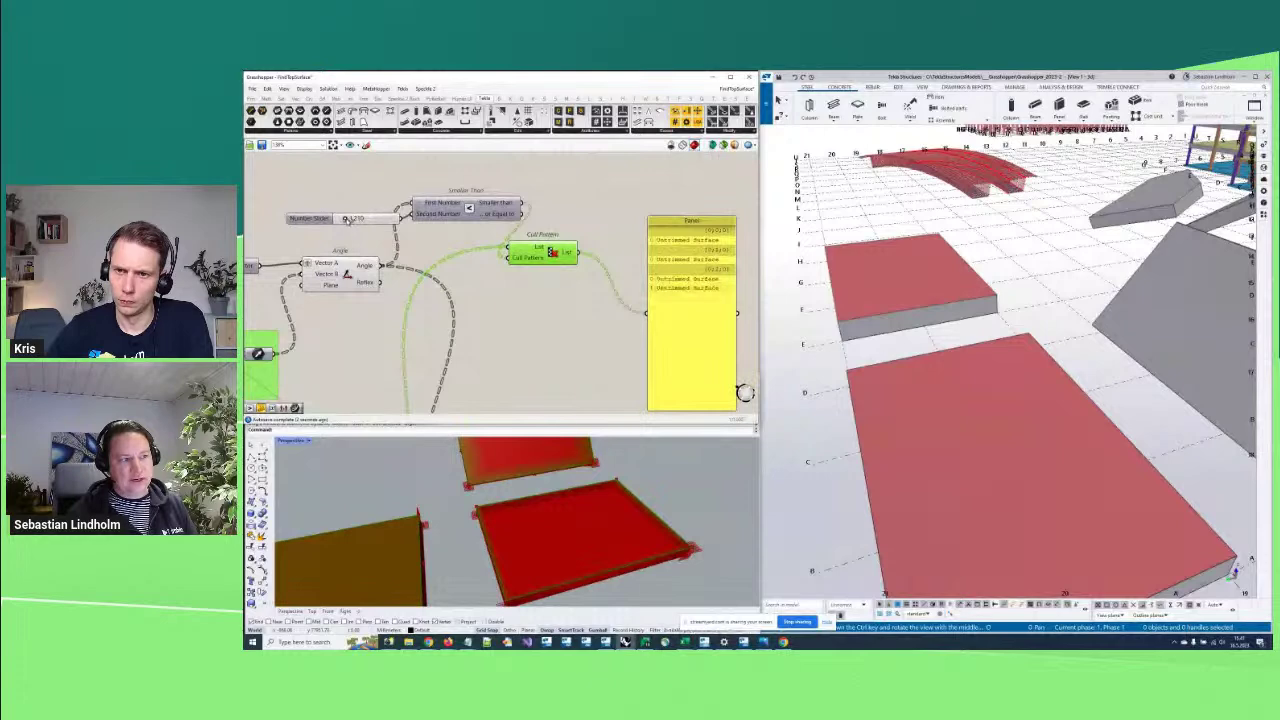
# Examine the treated face of the steeply tilted slab in Tekla against the Cull Pattern faces previewed in Rhino
pyautogui.moveTo(650, 342); pyautogui.dragTo(600, 300, button='right')
pyautogui.scroll(-1, 600, 300)
pyautogui.click(639, 279)
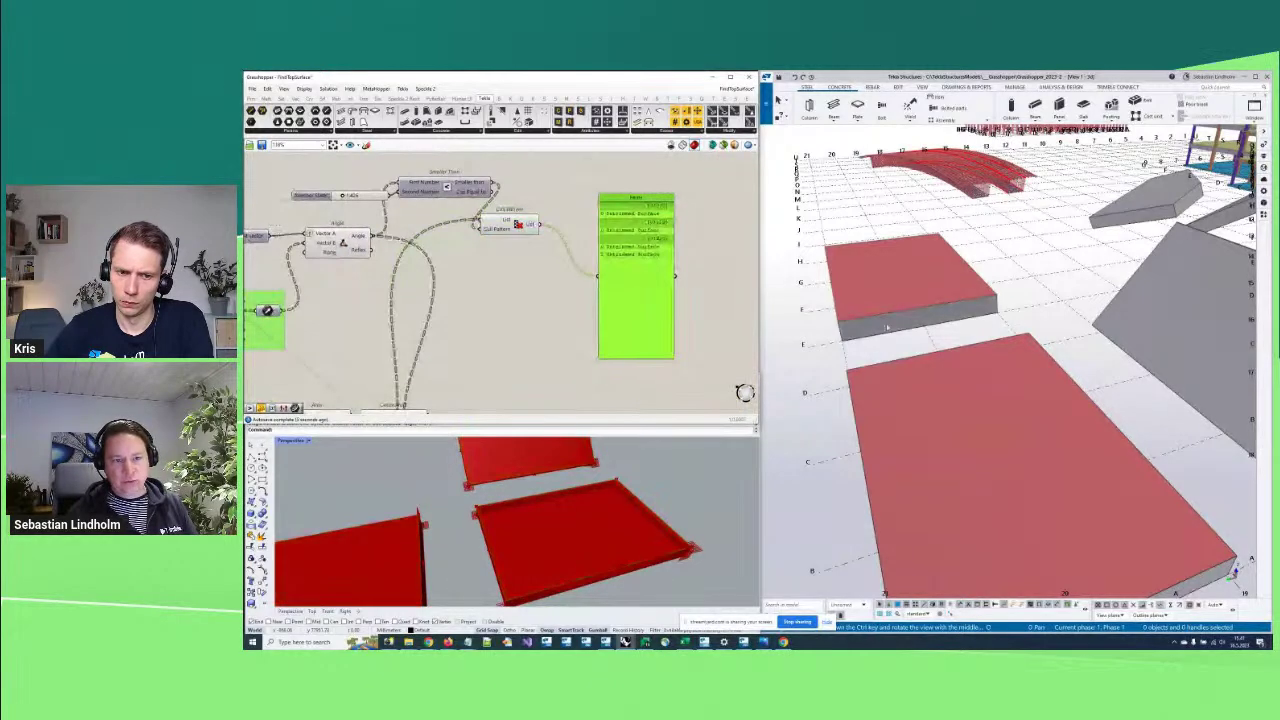
pyautogui.keyDown('ctrl'); pyautogui.moveTo(929, 337); pyautogui.dragTo(941, 436, button='middle'); pyautogui.keyUp('ctrl')
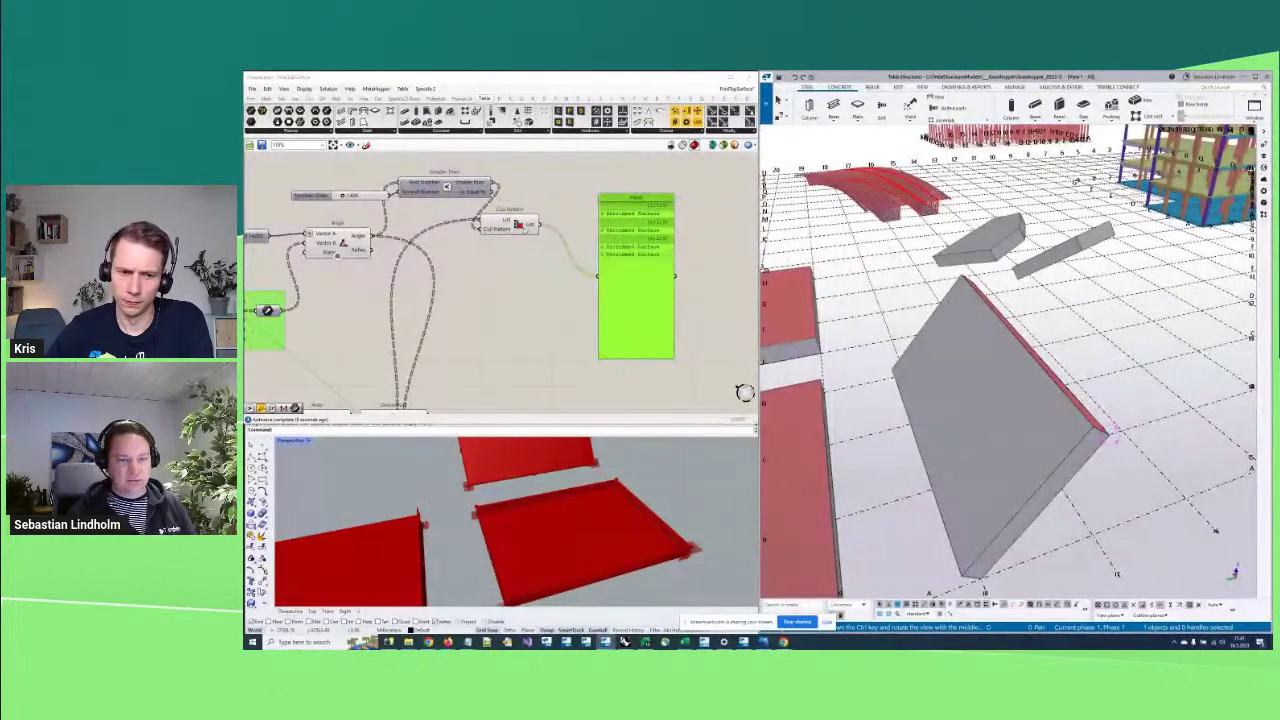
pyautogui.click(524, 229)
pyautogui.moveTo(1011, 417); pyautogui.dragTo(928, 387, button='middle')
pyautogui.moveTo(572, 512); pyautogui.dragTo(510, 492, button='right')
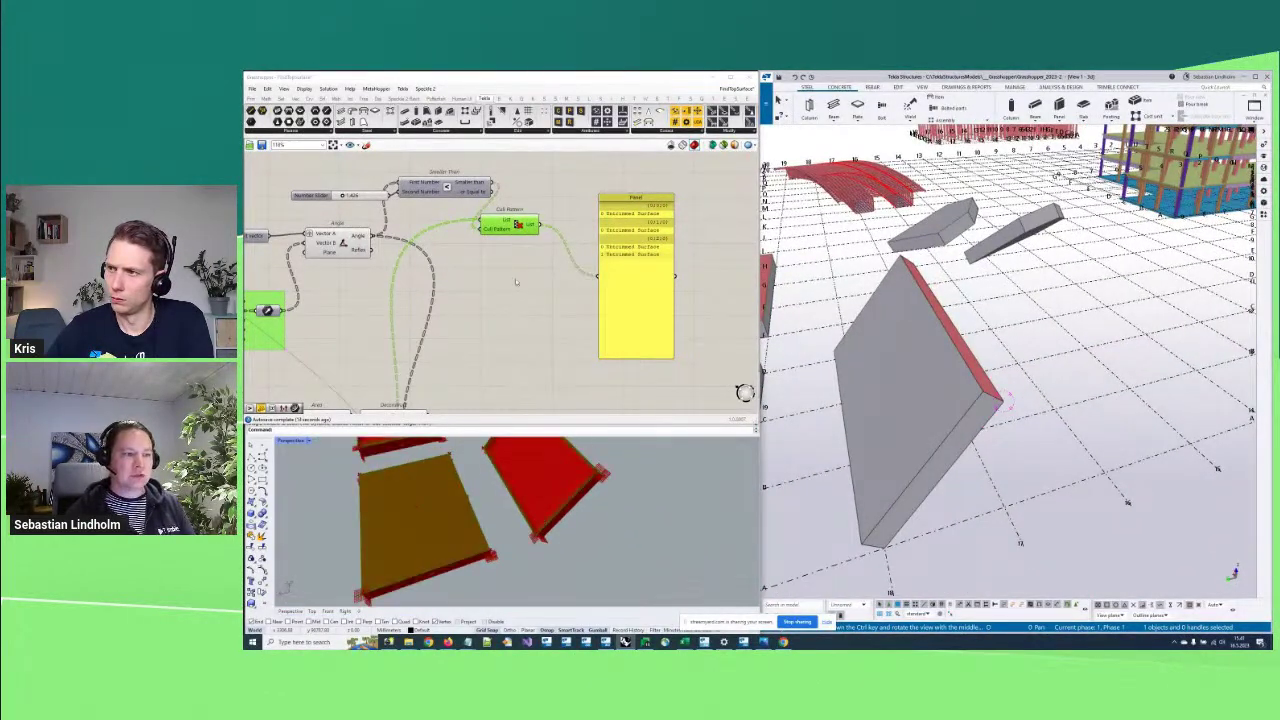
# Review the culled faces in the definition and highlight the Area component that supplies the face centroids
pyautogui.moveTo(516, 282); pyautogui.dragTo(553, 317, button='right')
pyautogui.scroll(-2, 563, 278)
pyautogui.scroll(2, 563, 278)
pyautogui.scroll(-2, 553, 317)
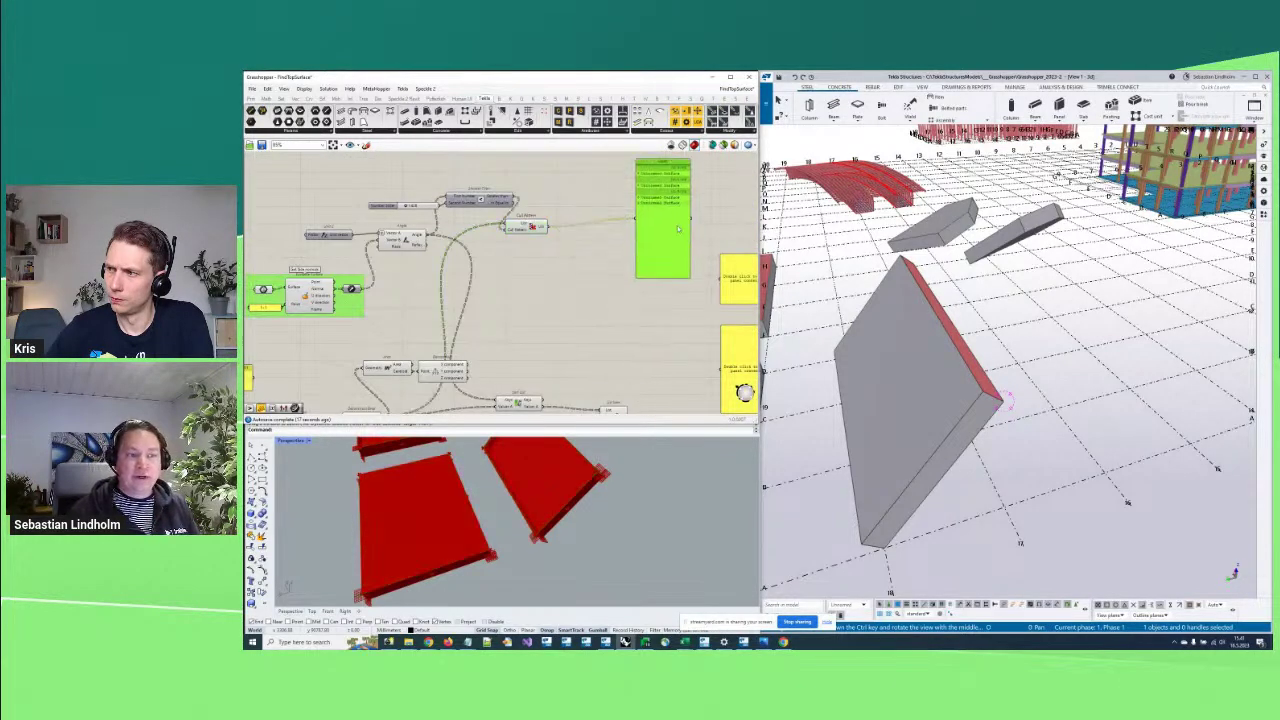
pyautogui.scroll(2, 457, 325)
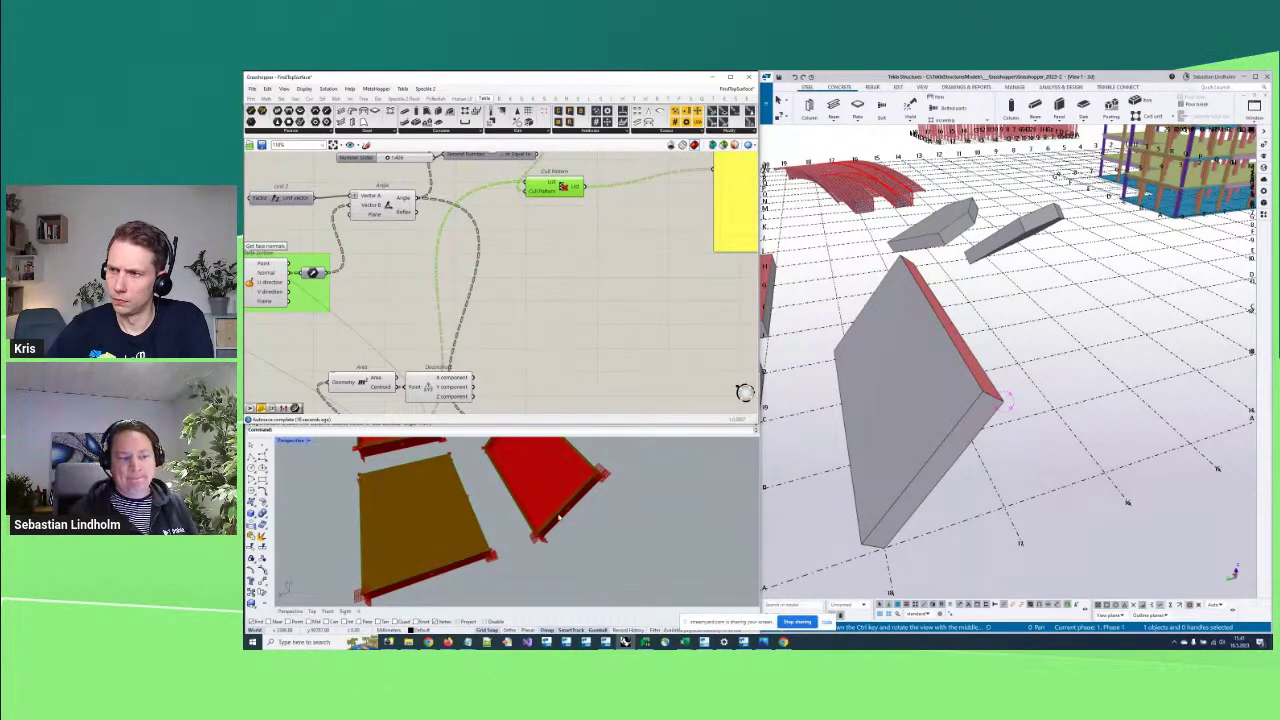
pyautogui.moveTo(571, 277); pyautogui.dragTo(516, 340, button='right')
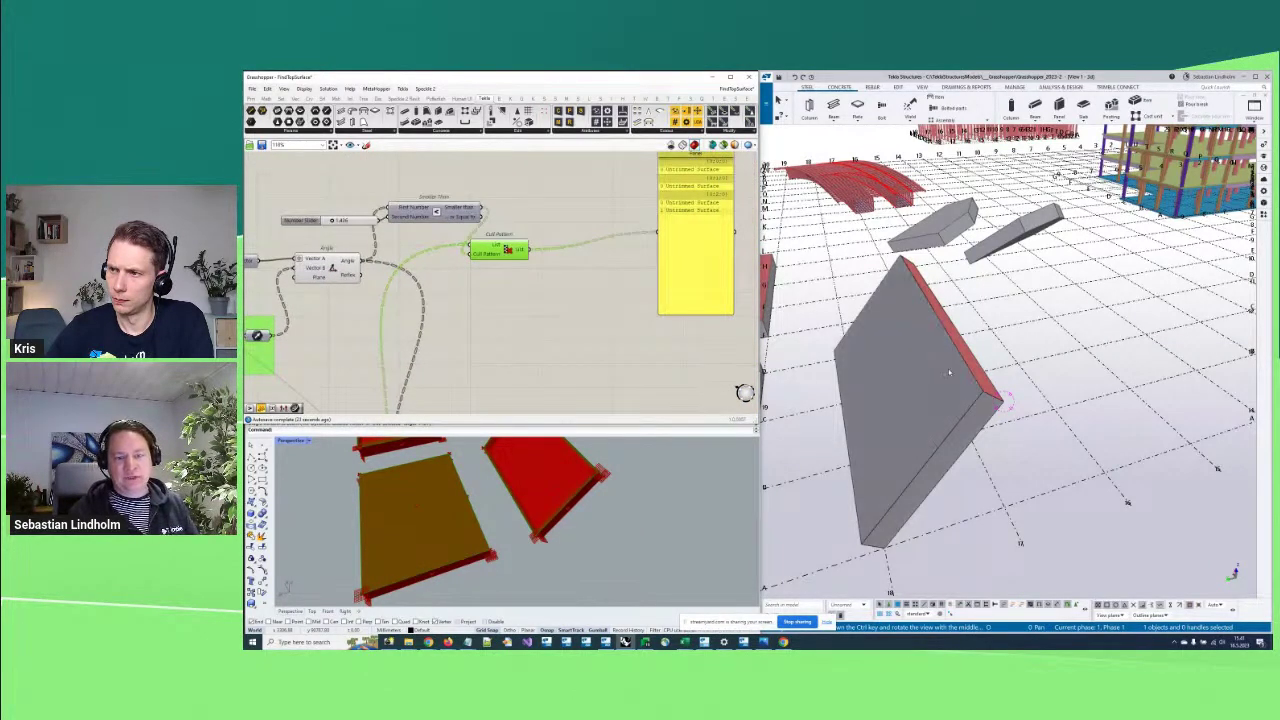
pyautogui.moveTo(532, 274); pyautogui.dragTo(563, 257, button='right')
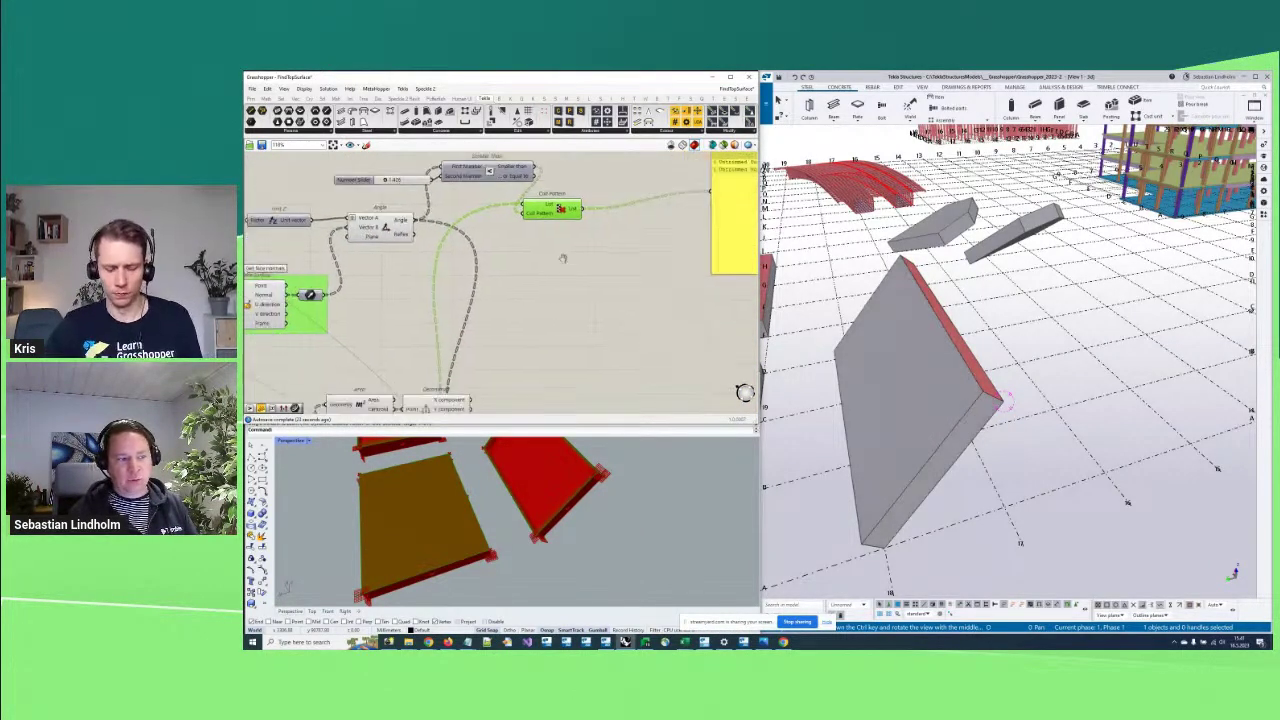
pyautogui.scroll(-2, 556, 254)
pyautogui.moveTo(536, 301); pyautogui.dragTo(520, 283, button='right')
pyautogui.click(378, 346)
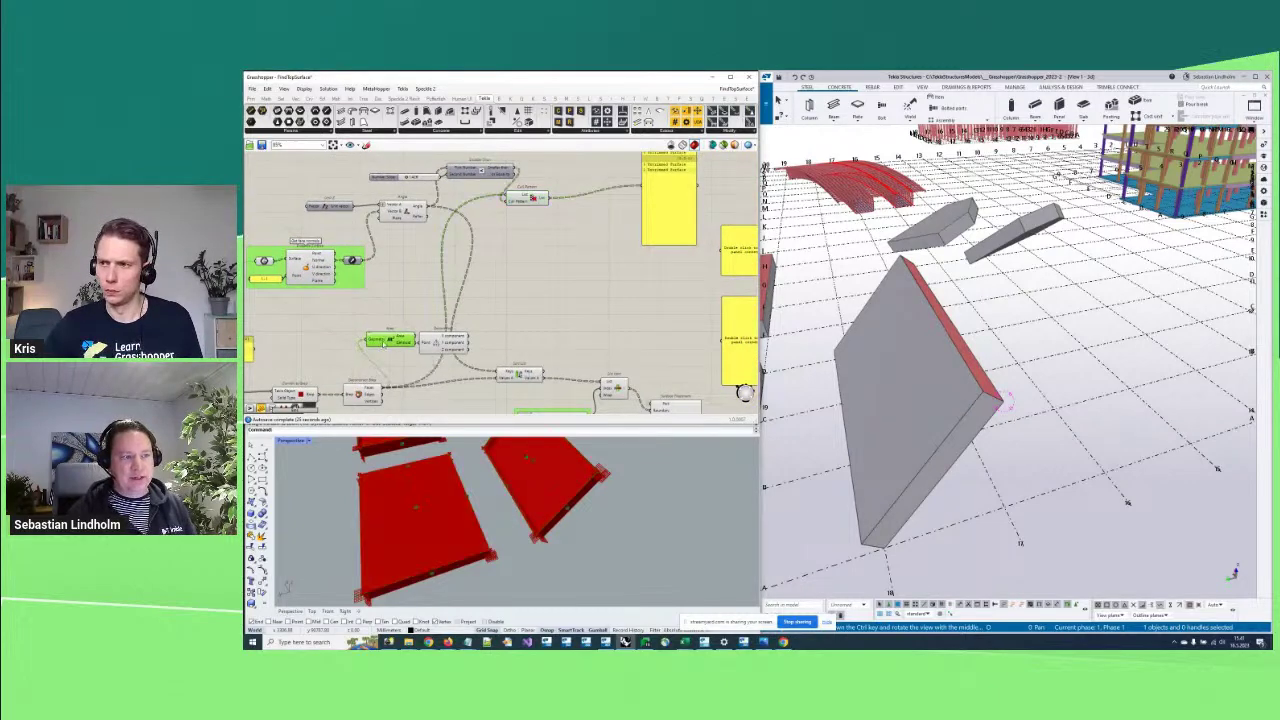
# Place a copy of the Area component below Cull Pattern and feed the culled face list into its Geometry input
pyautogui.moveTo(499, 346); pyautogui.dragTo(592, 258)
pyautogui.click(590, 240)
pyautogui.click(594, 258)
pyautogui.press('Delete')
pyautogui.moveTo(555, 212); pyautogui.dragTo(530, 235, button='right')
pyautogui.scroll(1, 530, 235)
pyautogui.scroll(1, 530, 235)
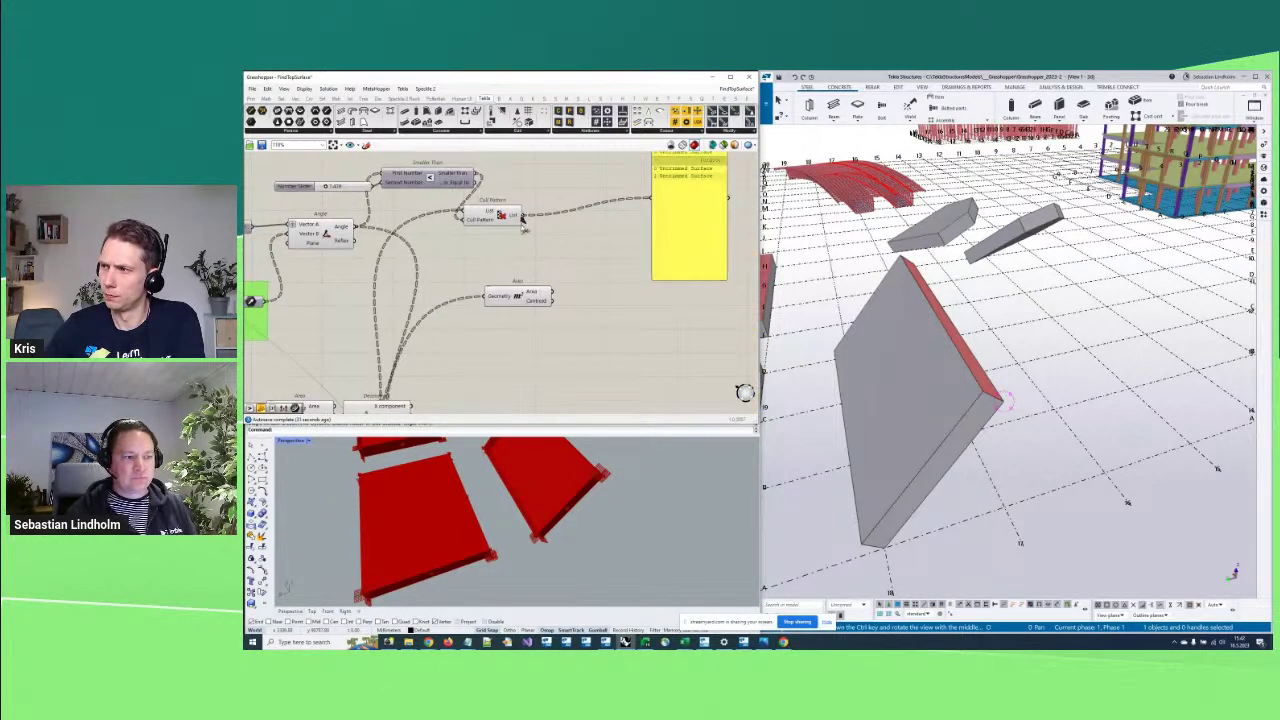
pyautogui.moveTo(523, 215); pyautogui.dragTo(491, 294)
# Add a Sort List component to the right of Cull Pattern
pyautogui.moveTo(636, 320); pyautogui.dragTo(566, 320, button='right')
pyautogui.doubleClick(565, 318)
pyautogui.write('fil')
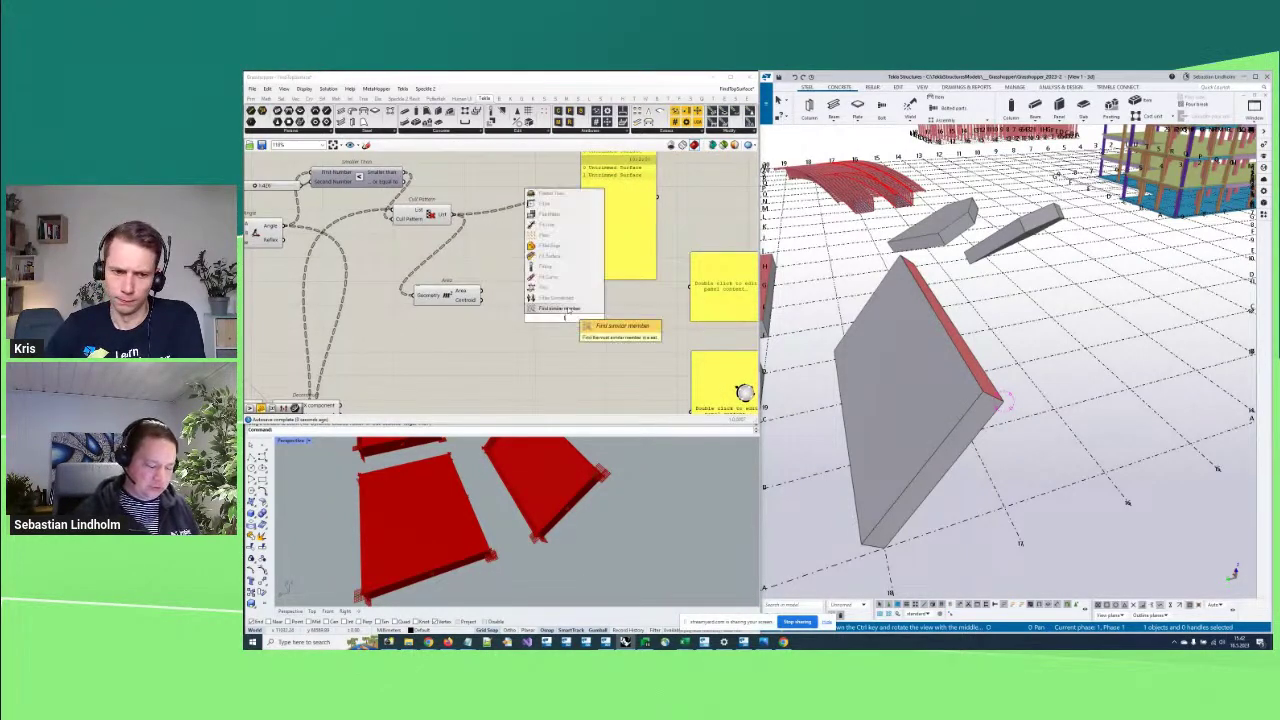
pyautogui.write('sort')
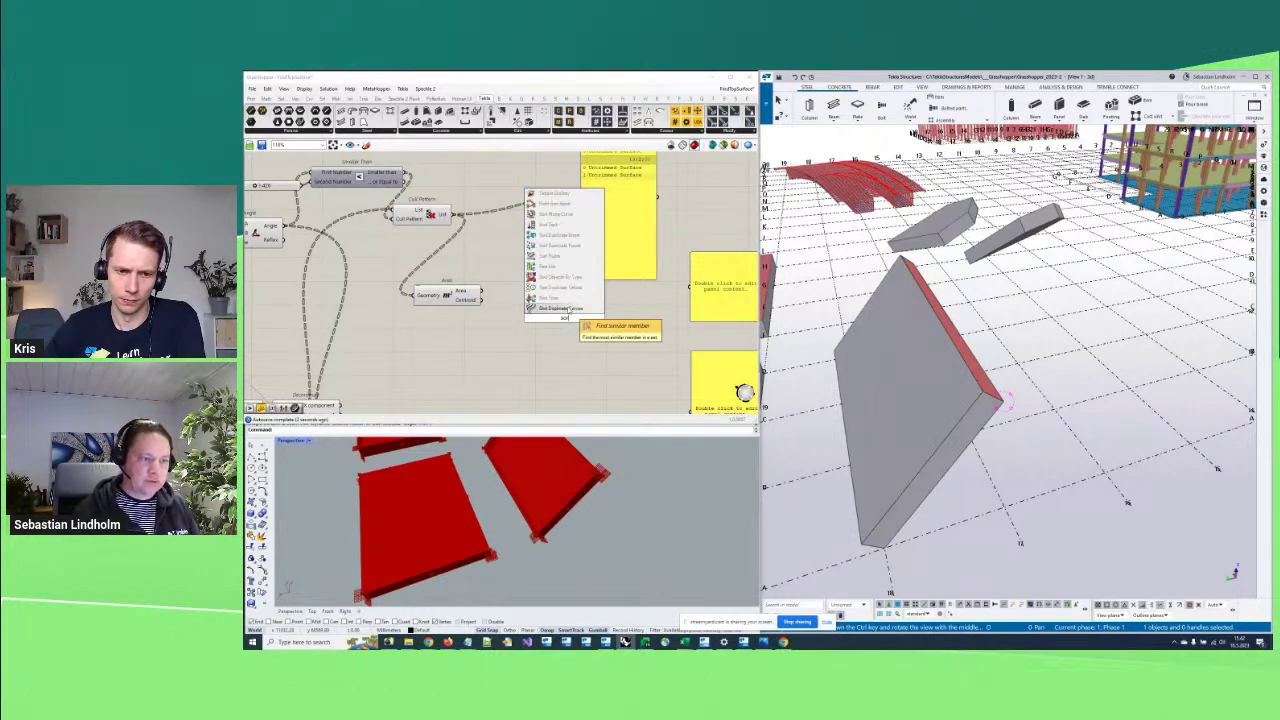
pyautogui.click(568, 310)
pyautogui.moveTo(553, 321); pyautogui.dragTo(513, 247)
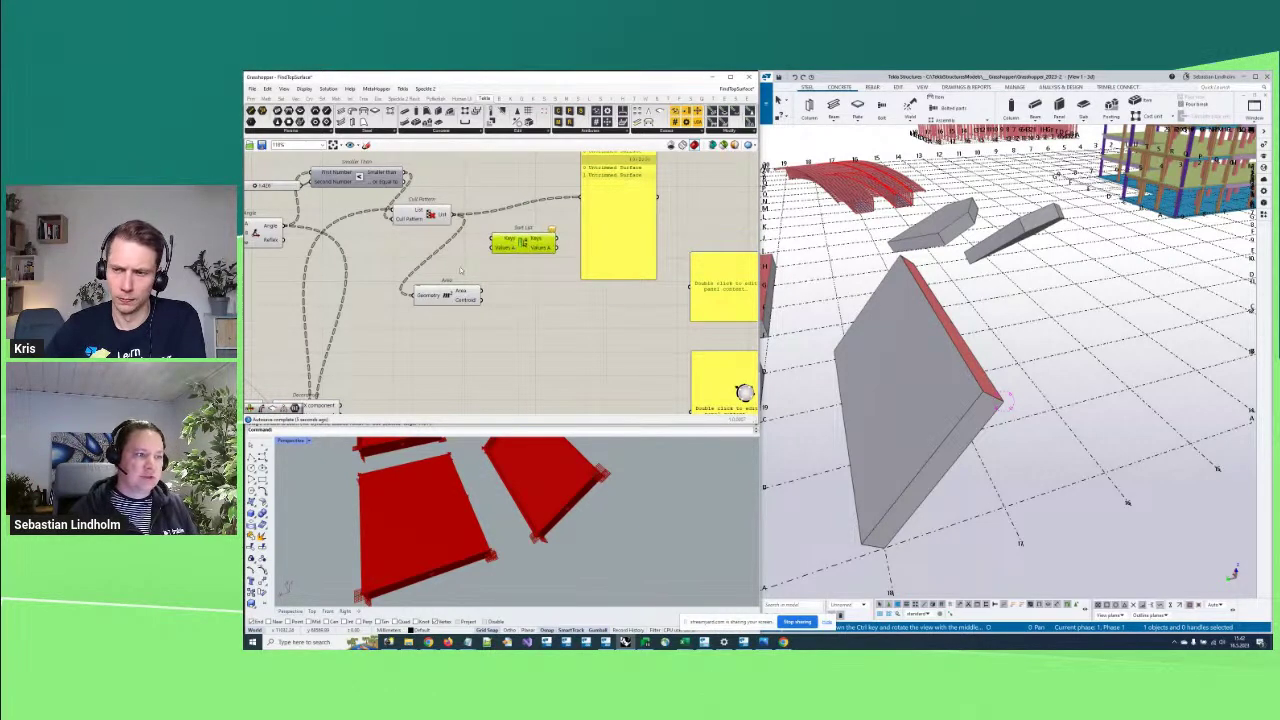
# Move the copied Area component above Sort List, feeding the face areas into Keys and the culled faces into Values A
pyautogui.moveTo(463, 299); pyautogui.dragTo(502, 189)
pyautogui.moveTo(502, 189); pyautogui.dragTo(484, 229, button='right')
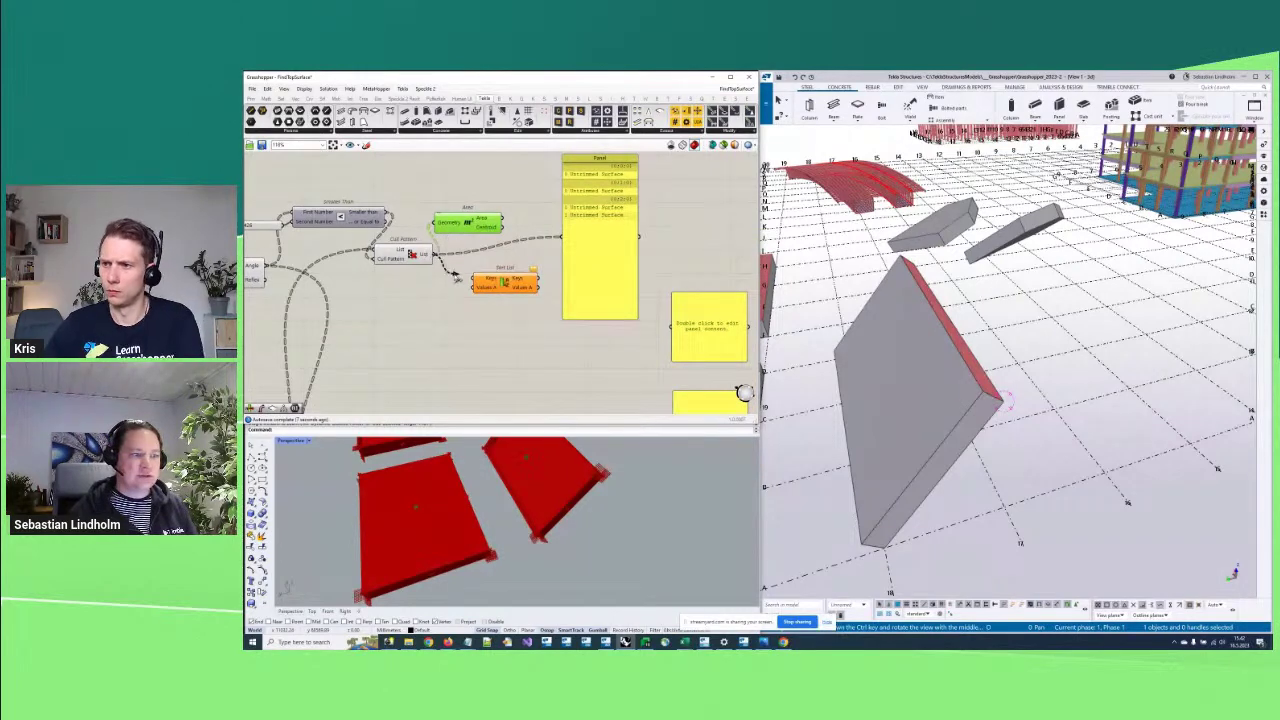
pyautogui.moveTo(505, 222); pyautogui.dragTo(480, 284)
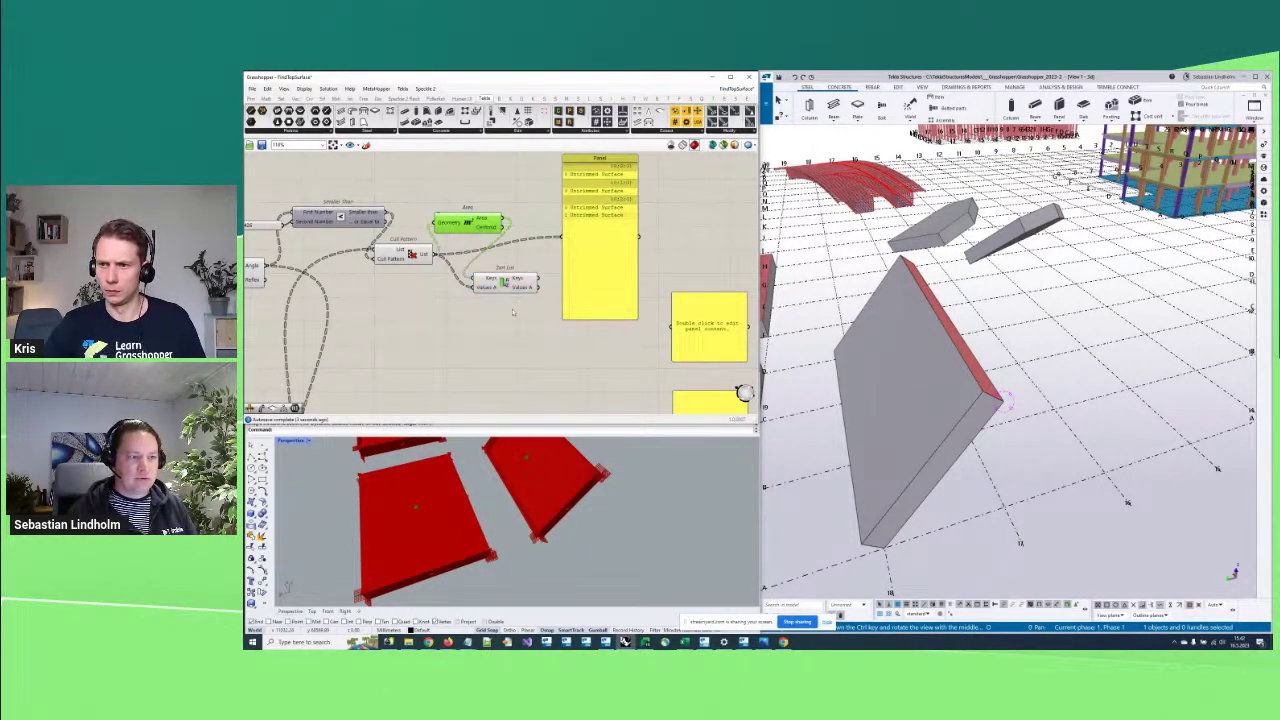
# Feed the sorted faces from Sort List into the List Item component and highlight the Surface Treatment component
pyautogui.scroll(-3, 515, 212)
pyautogui.moveTo(529, 201); pyautogui.dragTo(509, 335)
pyautogui.click(571, 383)
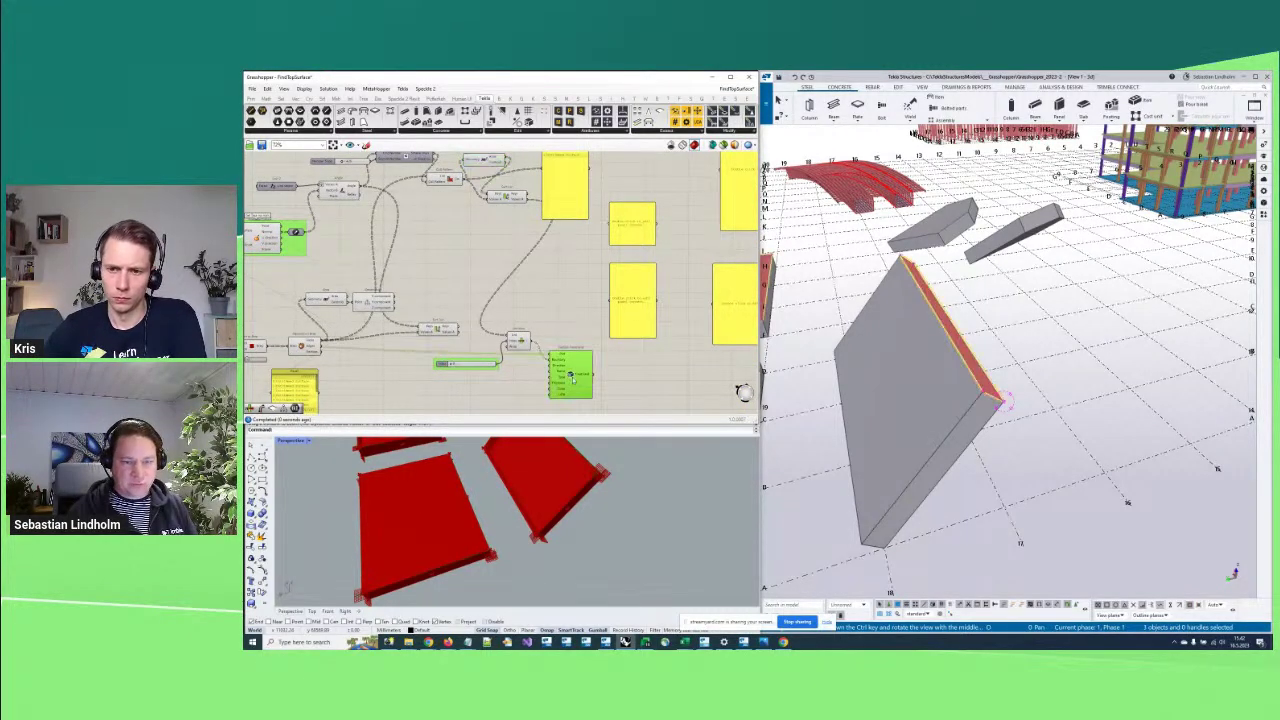
pyautogui.moveTo(561, 199); pyautogui.dragTo(566, 283, button='right')
pyautogui.moveTo(522, 350); pyautogui.dragTo(545, 232, button='right')
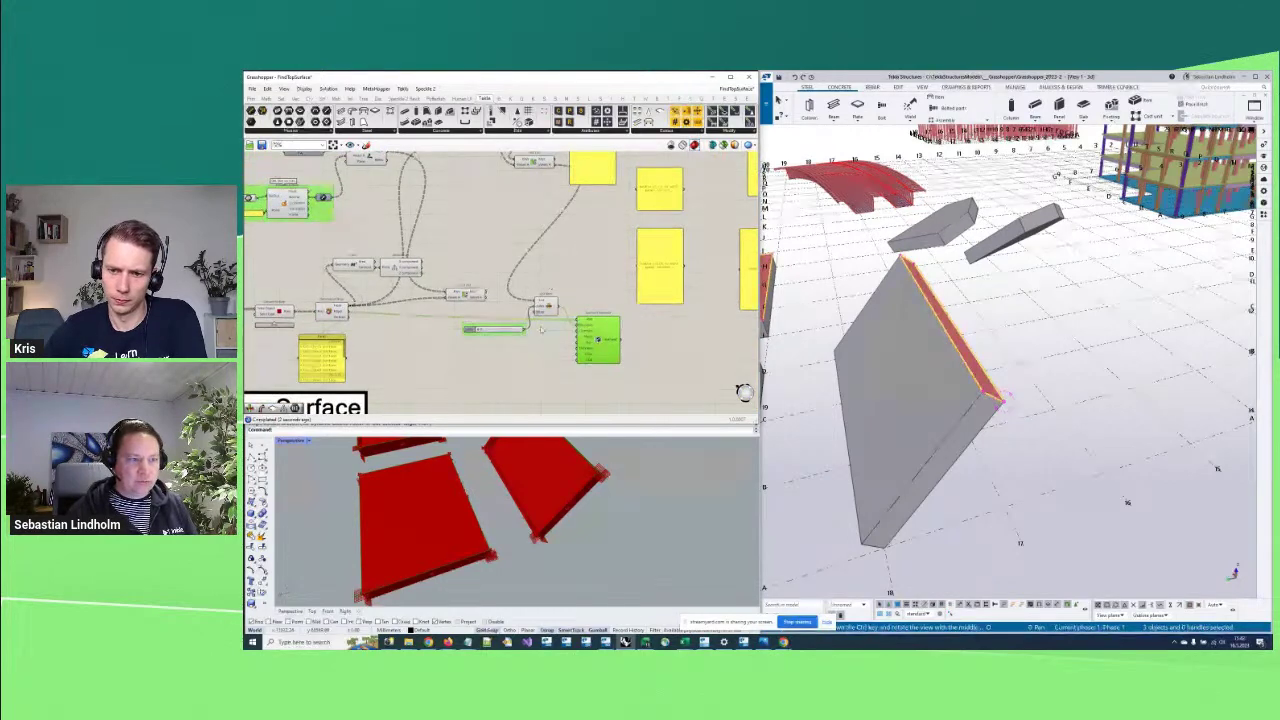
# Reverse the List input of List Item and inspect the treated slab faces in the Tekla model
pyautogui.scroll(3, 542, 326)
pyautogui.rightClick(537, 278)
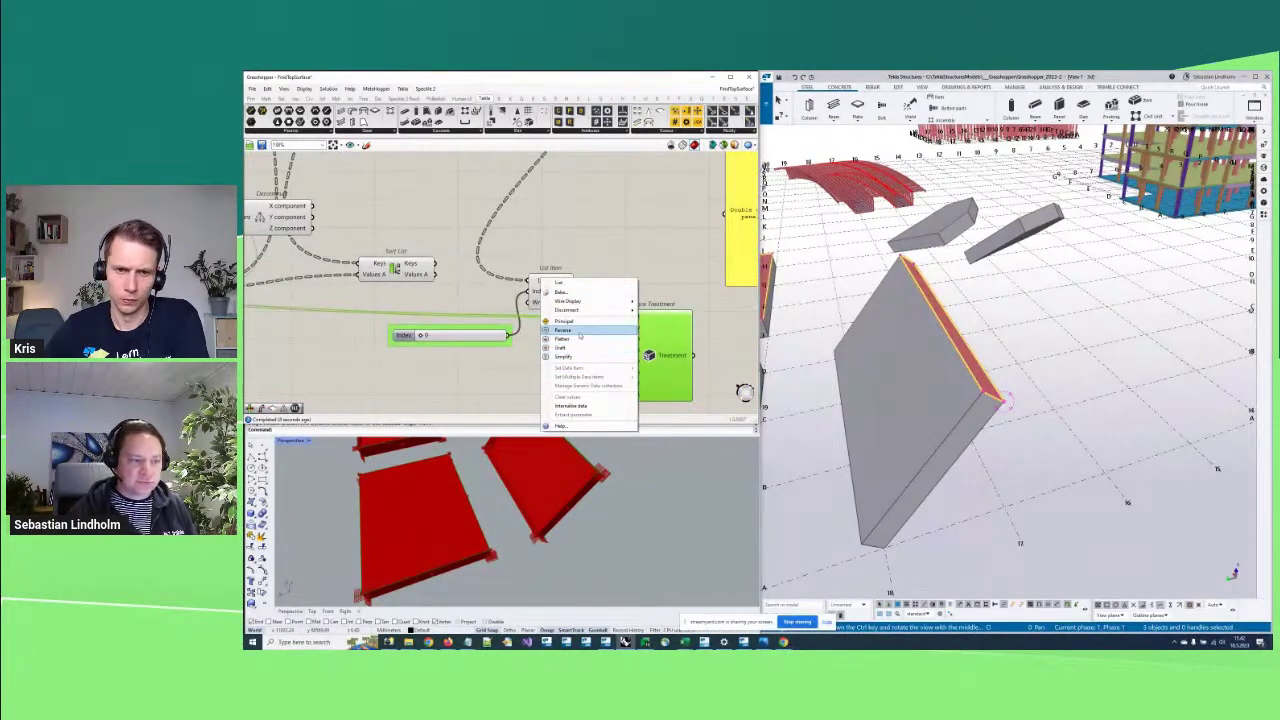
pyautogui.click(579, 333)
pyautogui.scroll(-3, 1179, 358)
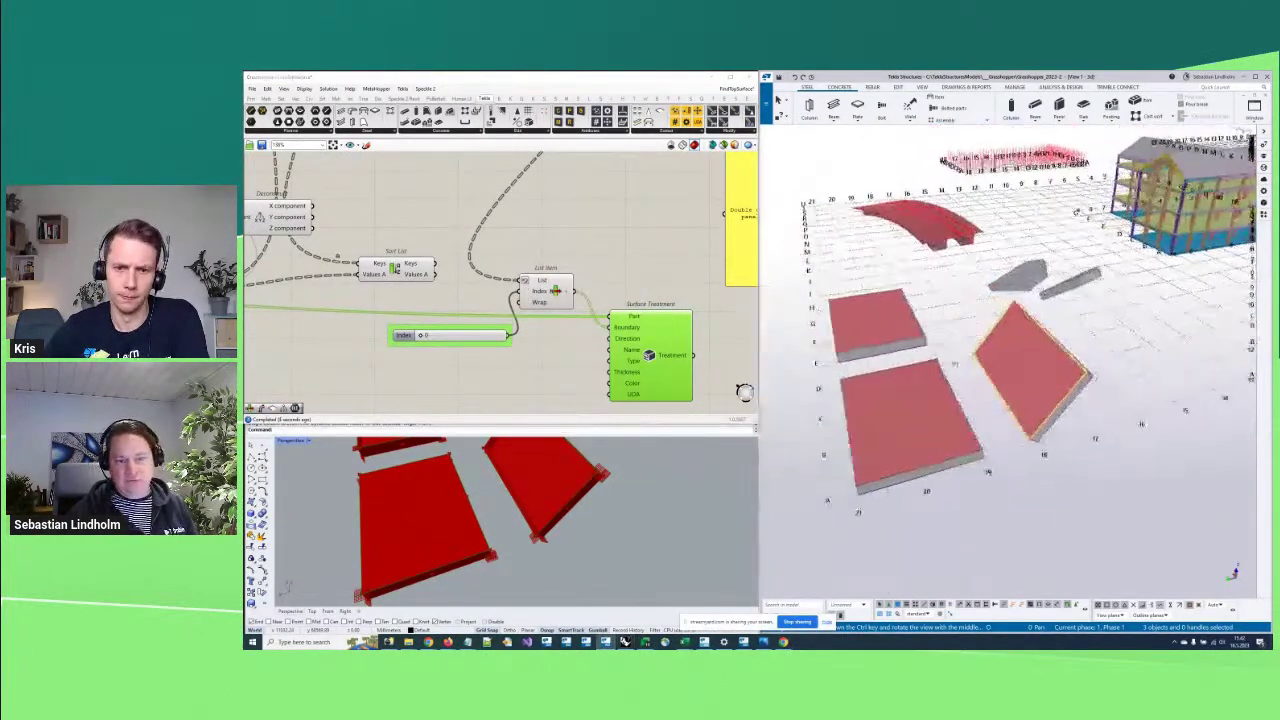
pyautogui.keyDown('ctrl'); pyautogui.moveTo(1014, 431); pyautogui.dragTo(873, 459, button='middle'); pyautogui.keyUp('ctrl')
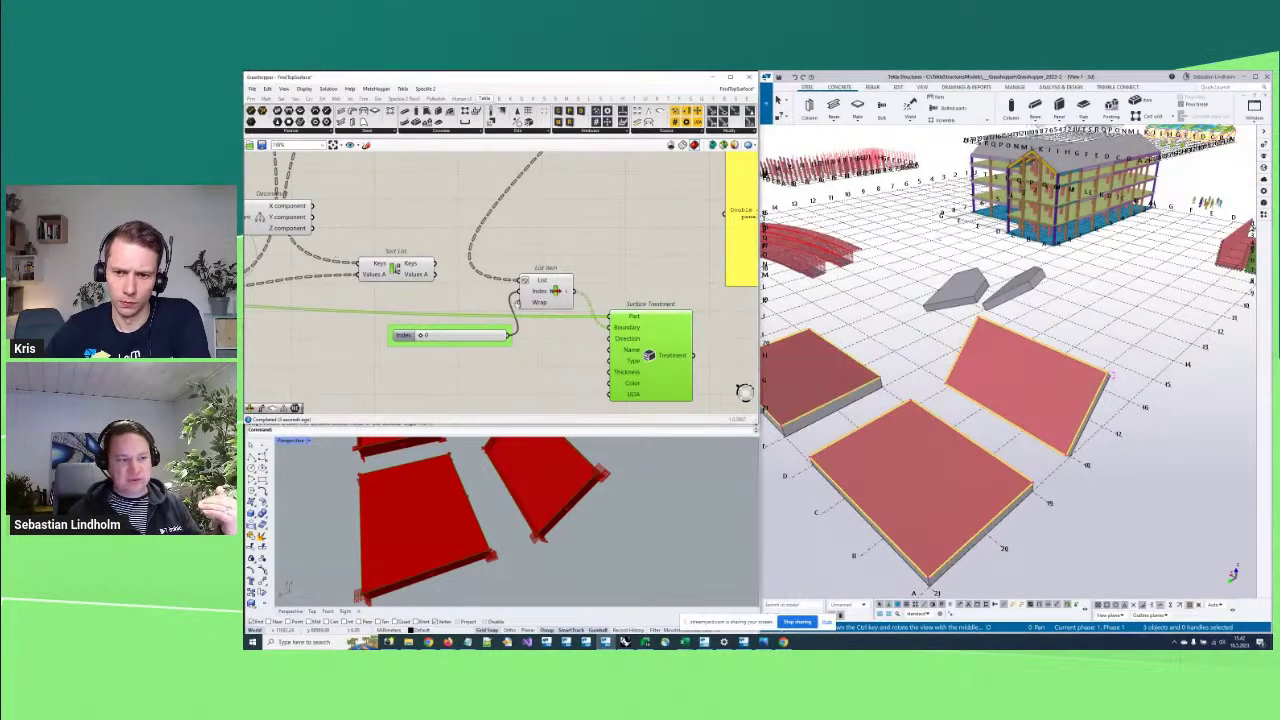
# Connect the fourth Tekla object parameter to the shared slab container and inspect the surface treatments on the additional slabs
pyautogui.scroll(-3, 460, 320)
pyautogui.moveTo(340, 320); pyautogui.dragTo(501, 317, button='right')
pyautogui.scroll(3, 502, 318)
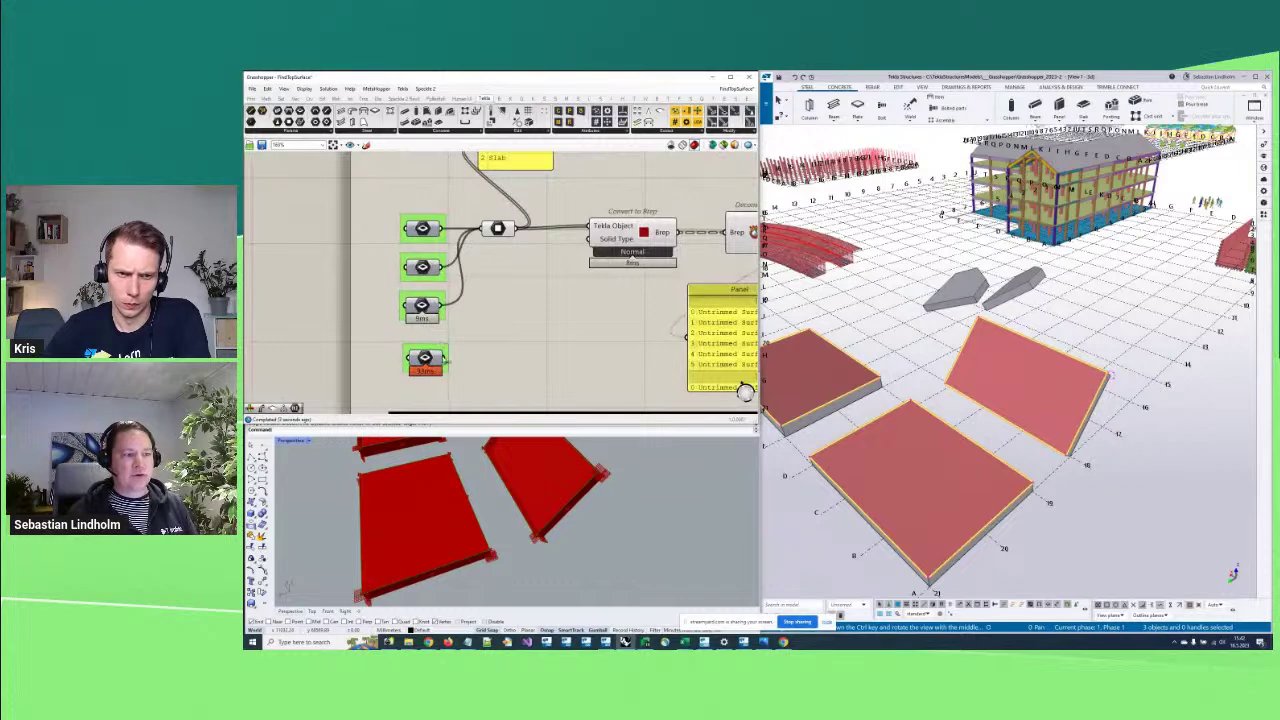
pyautogui.moveTo(446, 360); pyautogui.dragTo(484, 229)
pyautogui.scroll(3, 968, 208)
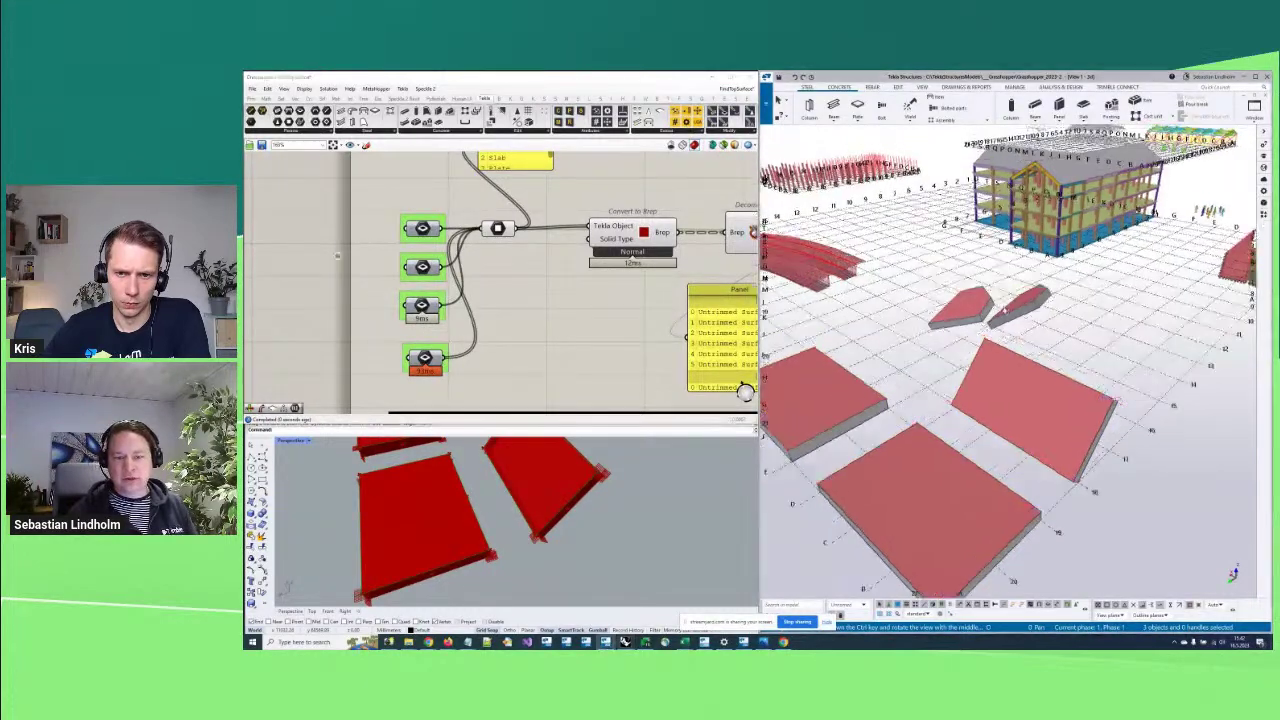
pyautogui.scroll(-4, 1034, 381)
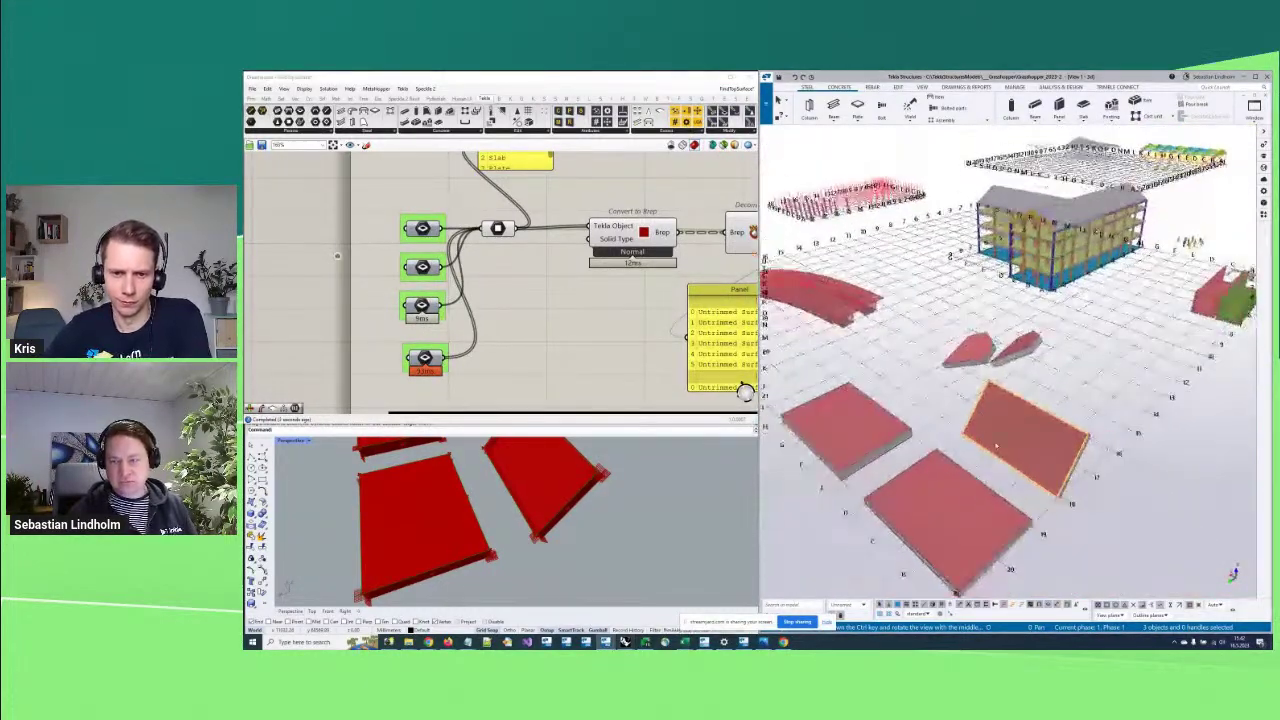
pyautogui.scroll(-4, 650, 324)
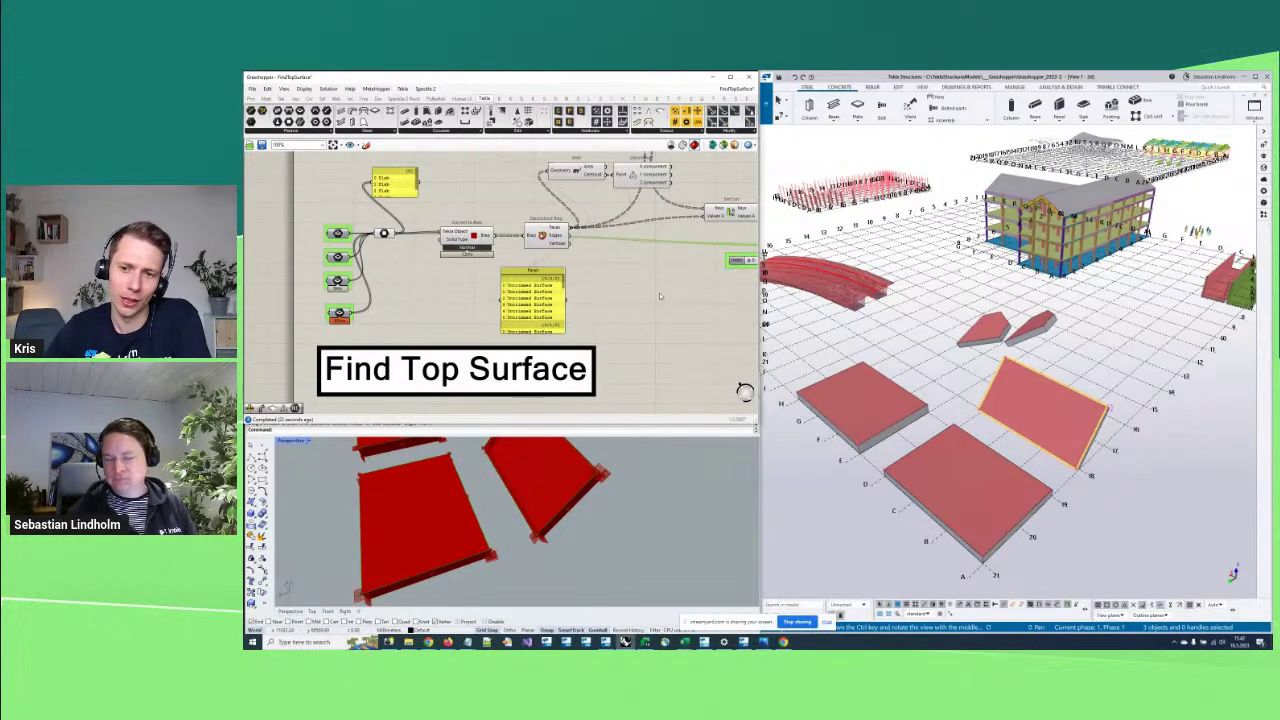
pyautogui.moveTo(681, 257); pyautogui.dragTo(644, 256, button='right')
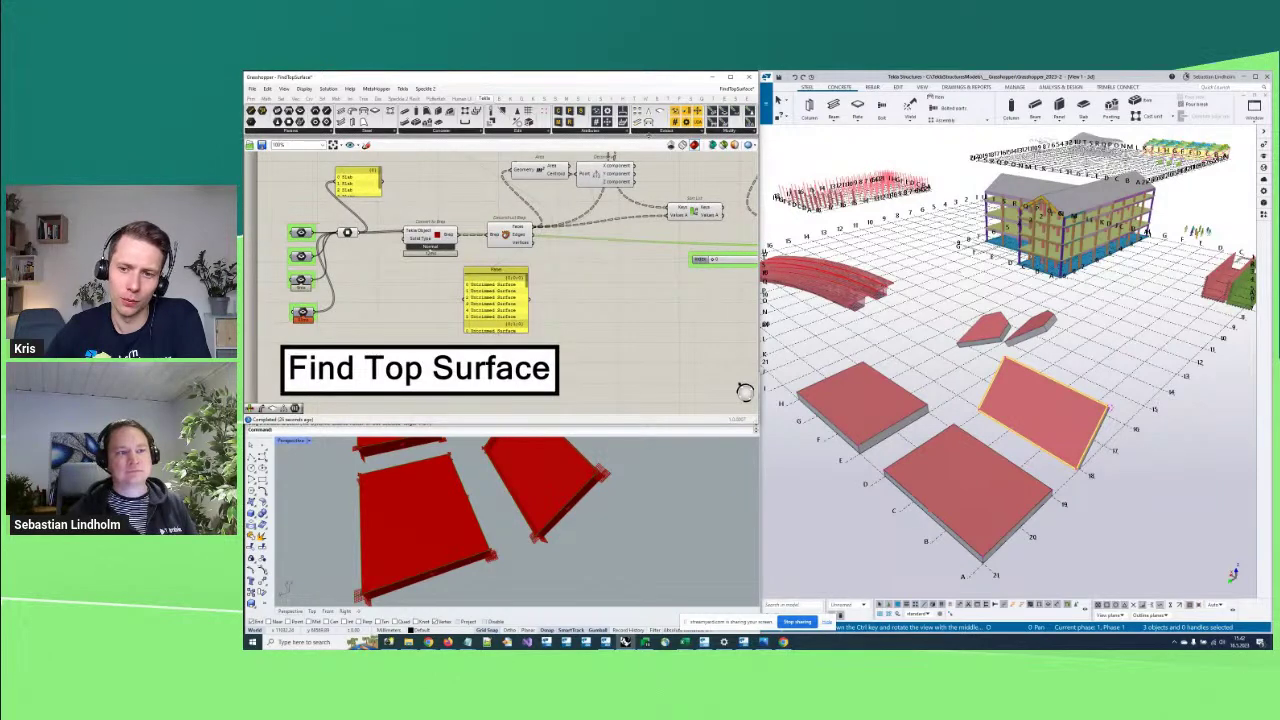
pyautogui.moveTo(648, 313); pyautogui.dragTo(645, 317, button='right')
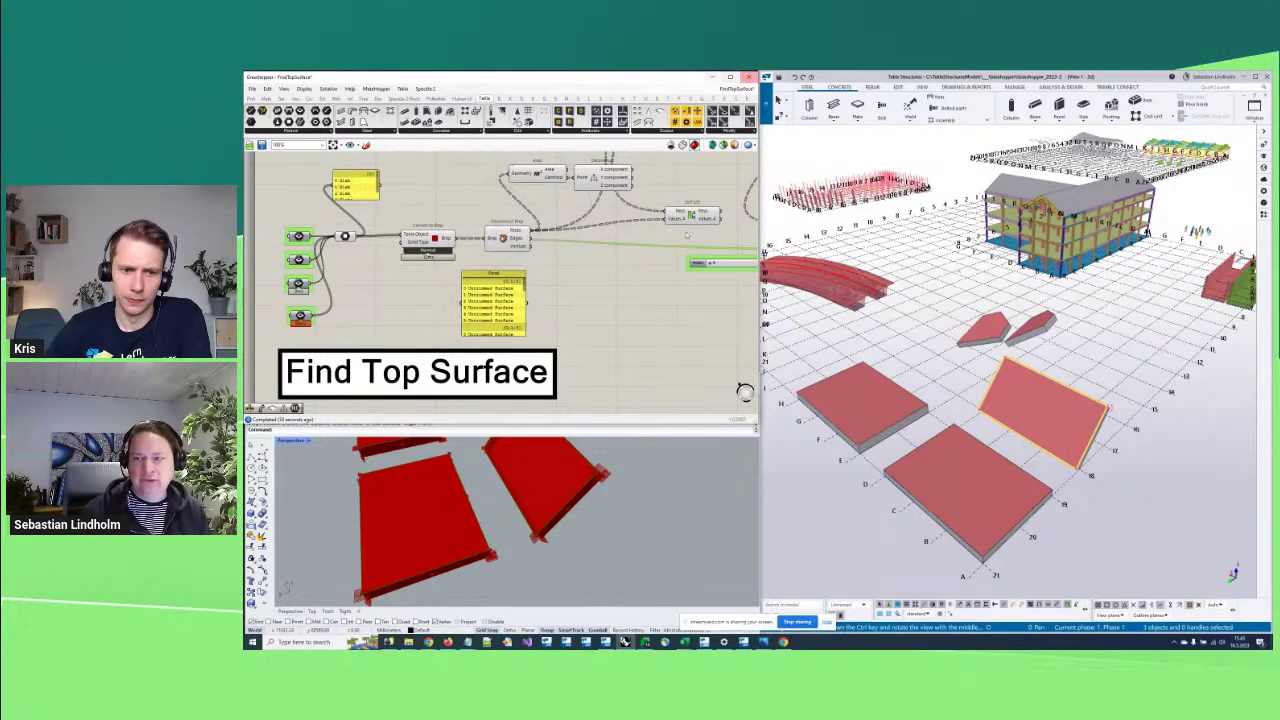
pyautogui.moveTo(676, 312); pyautogui.dragTo(561, 323, button='right')
pyautogui.scroll(-1, 637, 310)
pyautogui.click(610, 316)
pyautogui.moveTo(674, 313); pyautogui.dragTo(651, 323, button='right')
pyautogui.moveTo(482, 322); pyautogui.dragTo(495, 332, button='right')
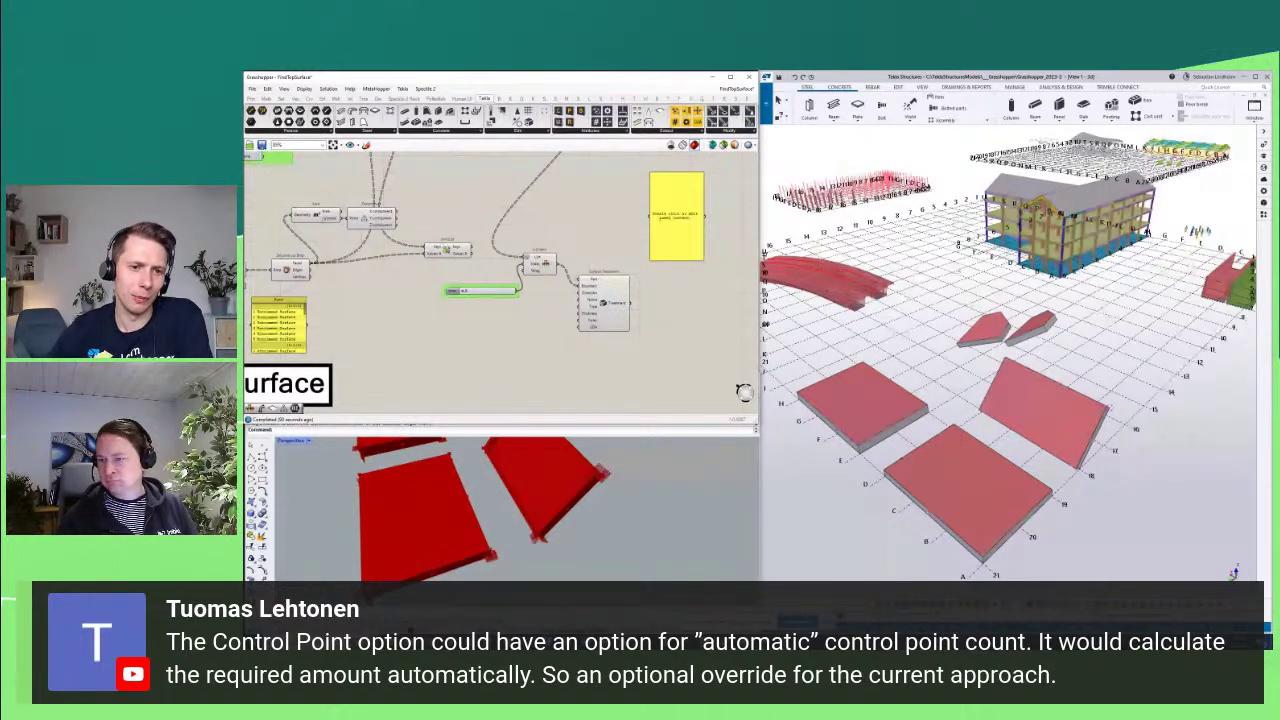
pyautogui.scroll(-3, 560, 240)
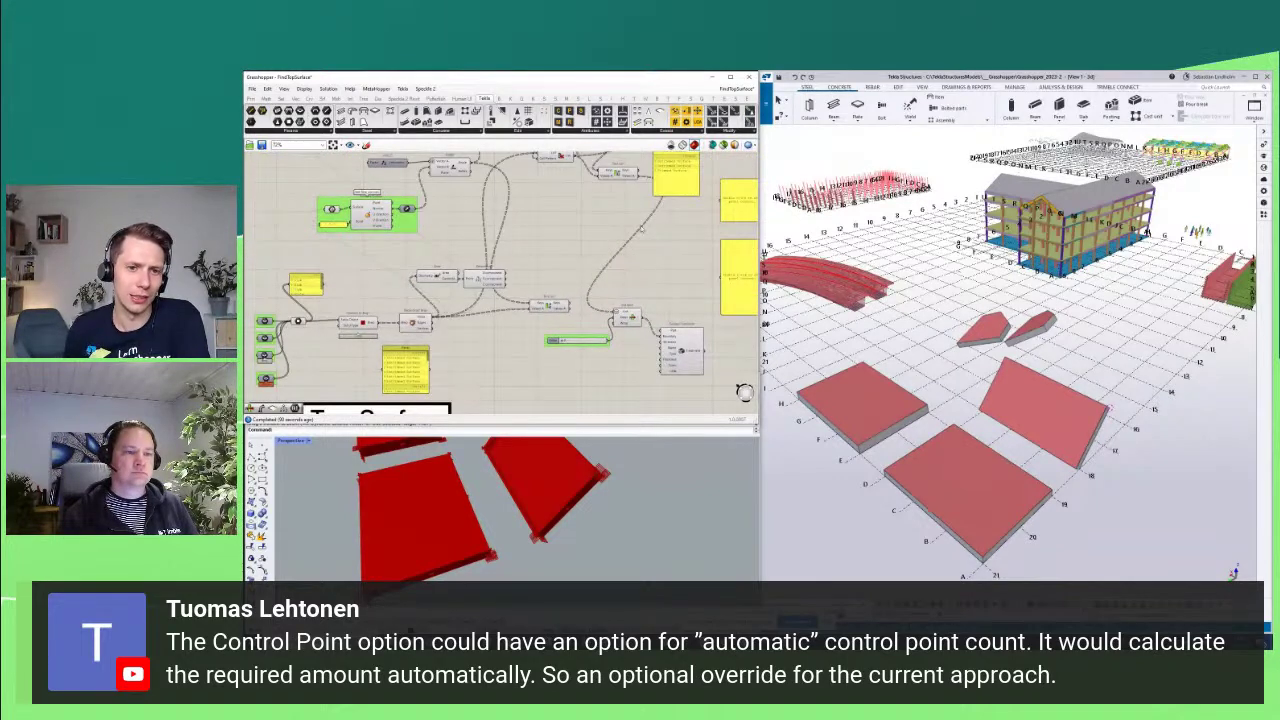
pyautogui.moveTo(643, 283); pyautogui.dragTo(629, 256, button='right')
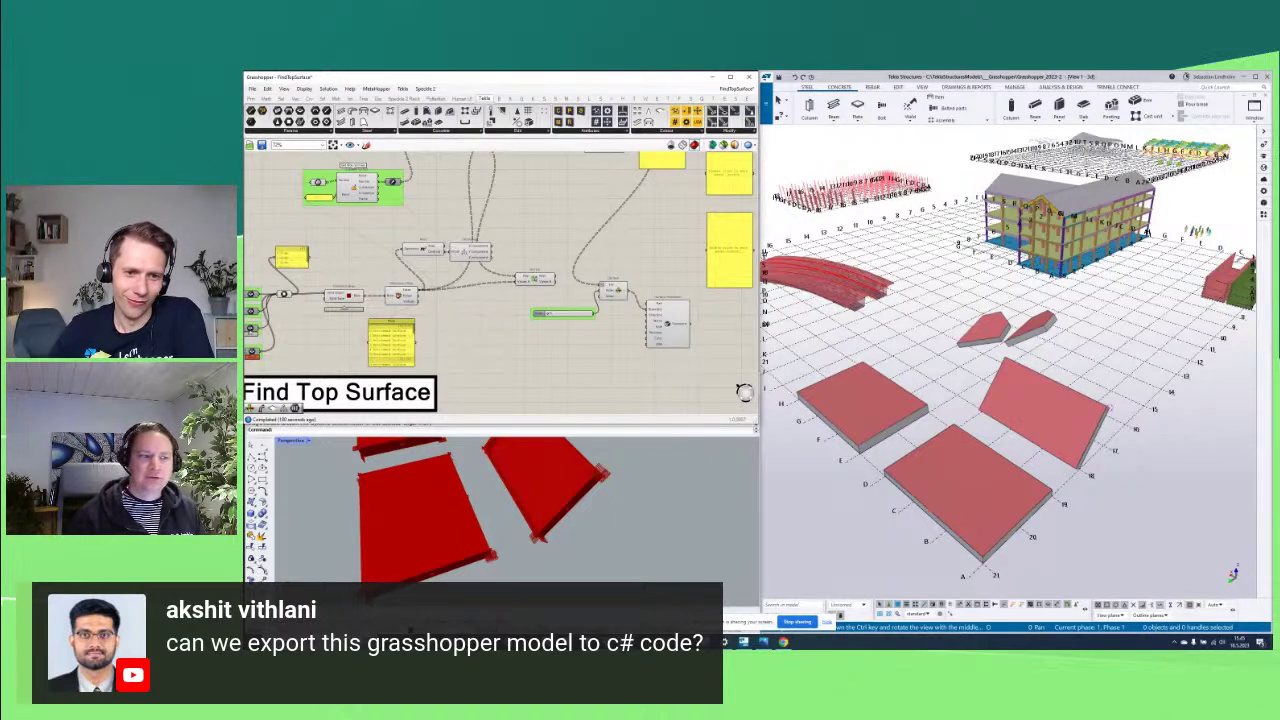
pyautogui.moveTo(638, 236); pyautogui.dragTo(583, 279, button='right')
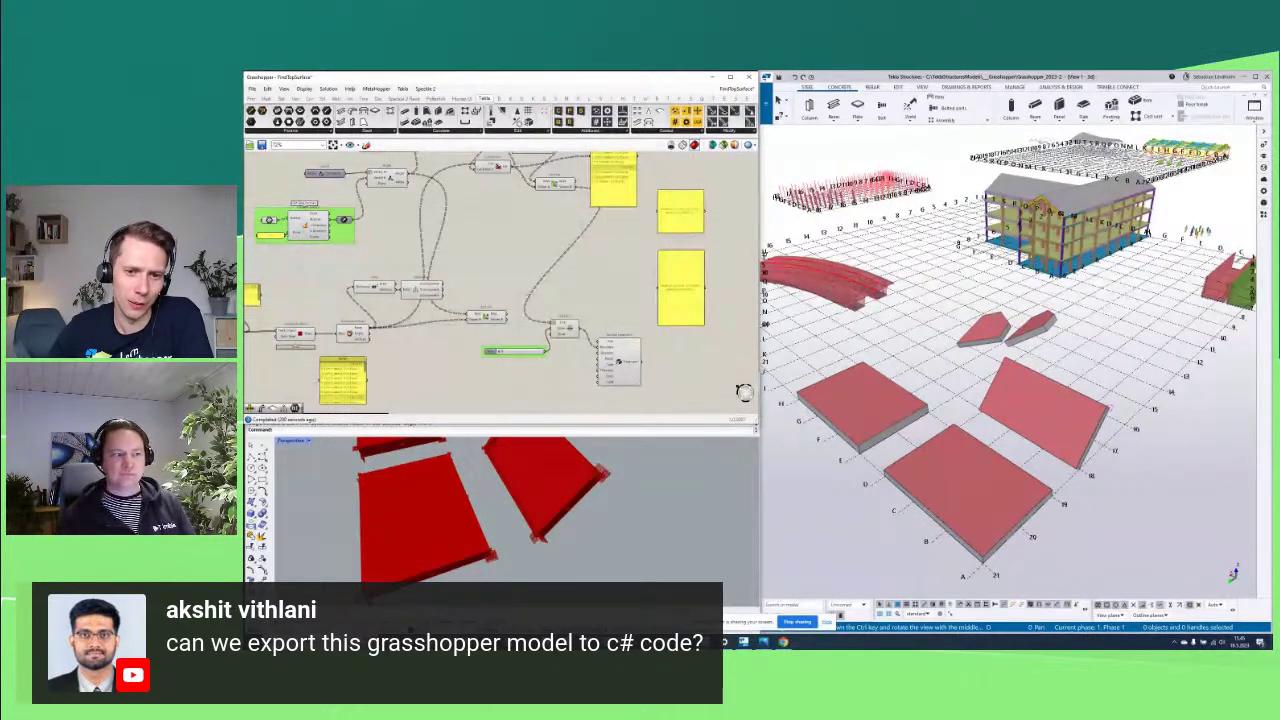
# Switch to the ExpandObjectTest definition and examine the RunScript code of the C# Script component that extracts rebar shapes
pyautogui.moveTo(556, 350); pyautogui.dragTo(668, 383, button='right')
pyautogui.click(738, 89)
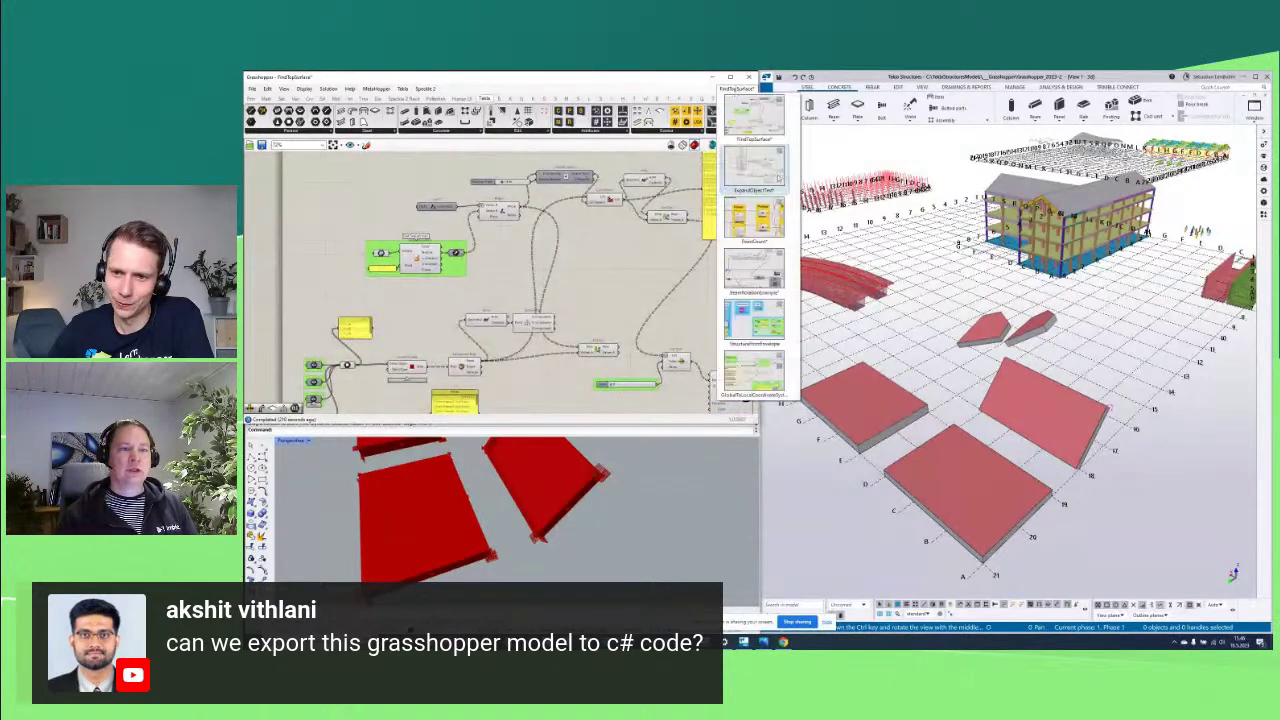
pyautogui.click(770, 172)
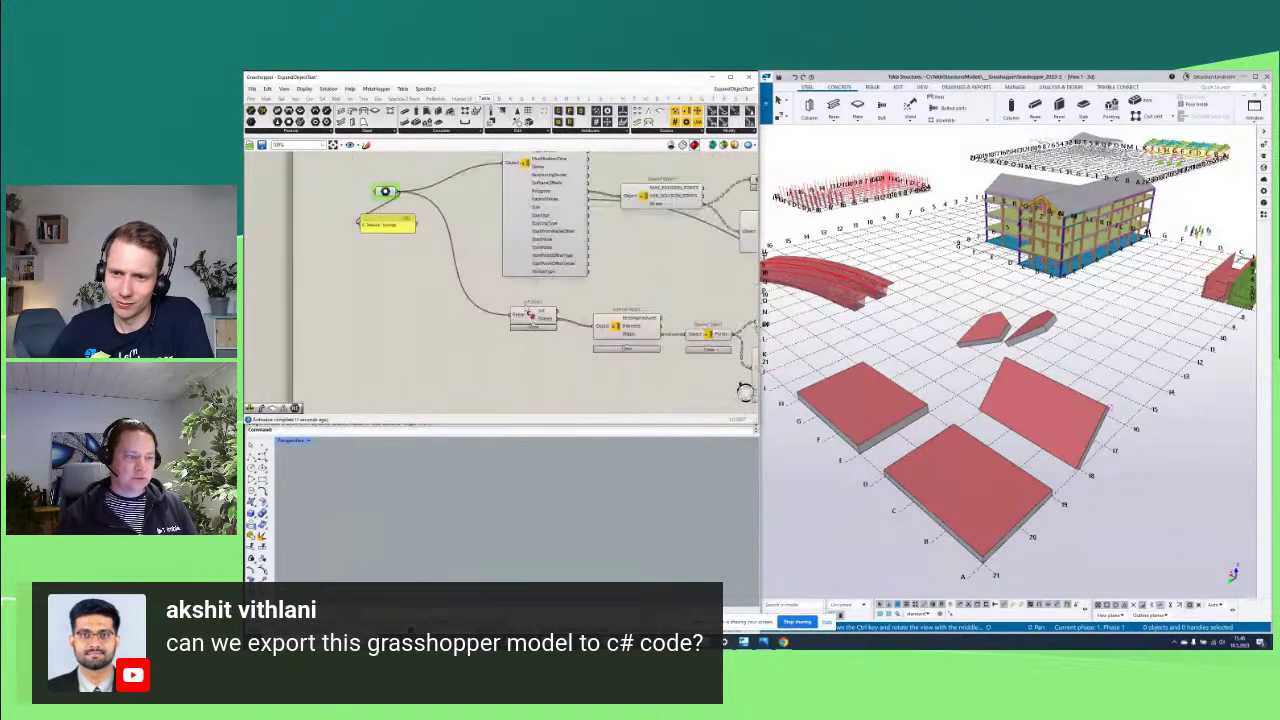
pyautogui.scroll(3, 540, 313)
pyautogui.doubleClick(539, 312)
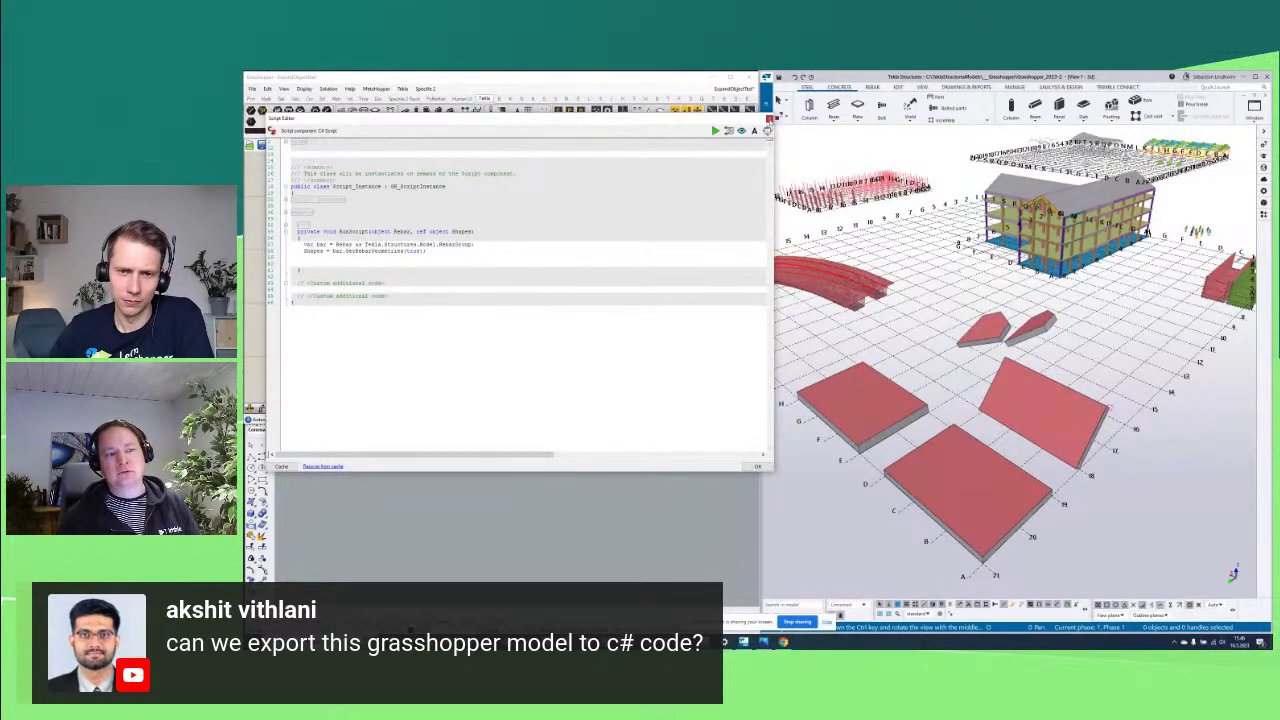
pyautogui.click(769, 118)
pyautogui.scroll(-3, 613, 251)
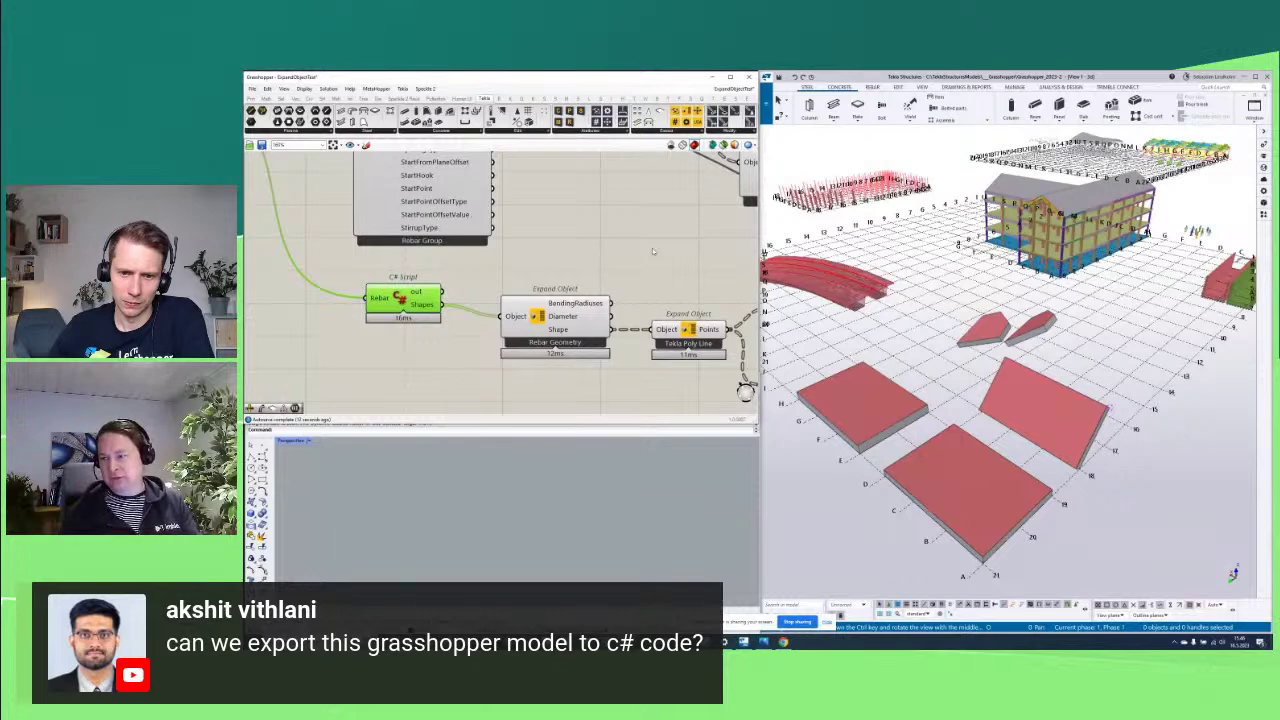
pyautogui.scroll(3, 430, 300)
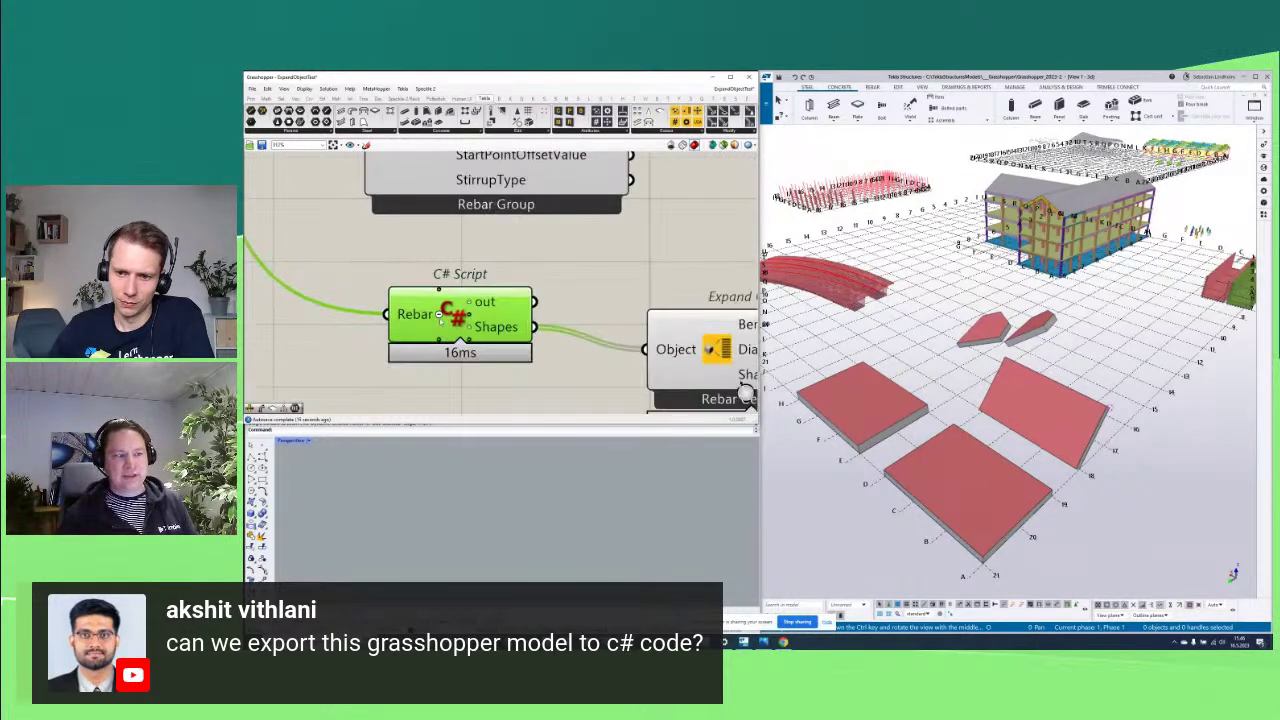
pyautogui.doubleClick(478, 298)
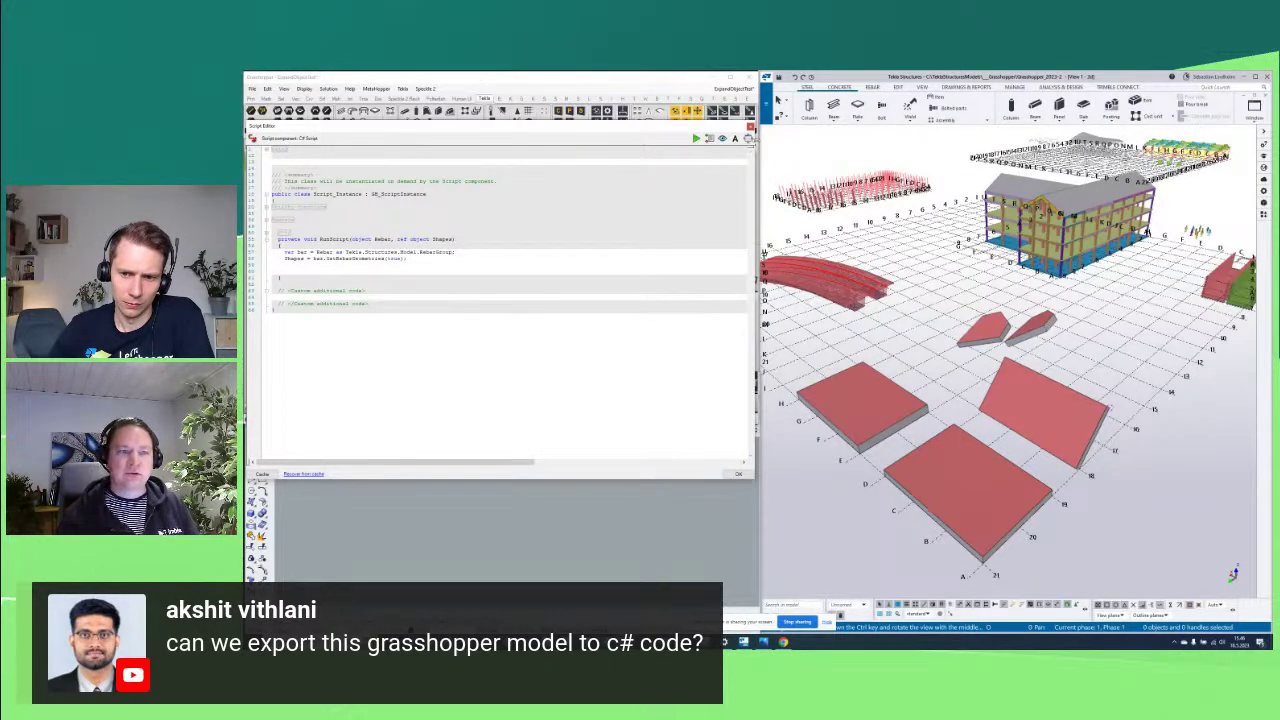
pyautogui.click(751, 127)
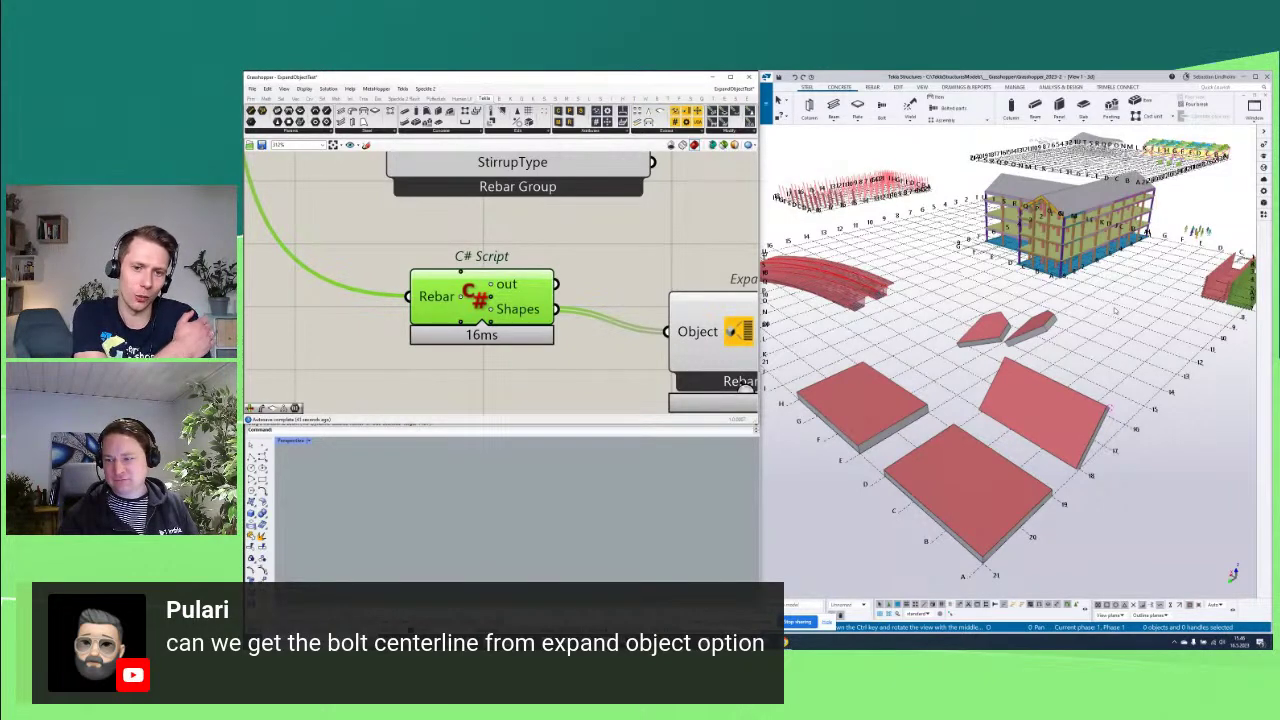
# Look through the Tekla model for a steel connection with bolts and examine the bolt group on the beam's end plate
pyautogui.moveTo(672, 237); pyautogui.dragTo(563, 251, button='right')
pyautogui.scroll(-2, 563, 251)
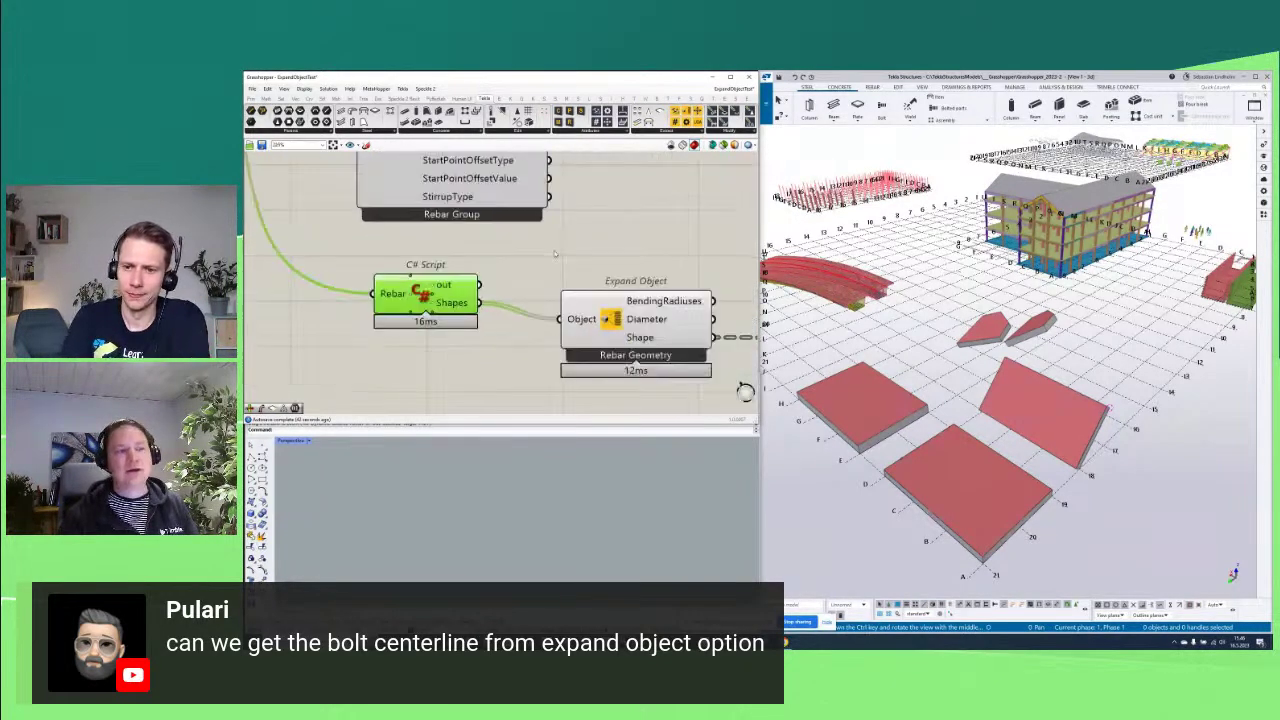
pyautogui.moveTo(717, 246); pyautogui.dragTo(642, 264, button='right')
pyautogui.moveTo(1180, 262); pyautogui.dragTo(1040, 495, button='middle')
pyautogui.scroll(1, 1129, 452)
pyautogui.scroll(-3, 1057, 405)
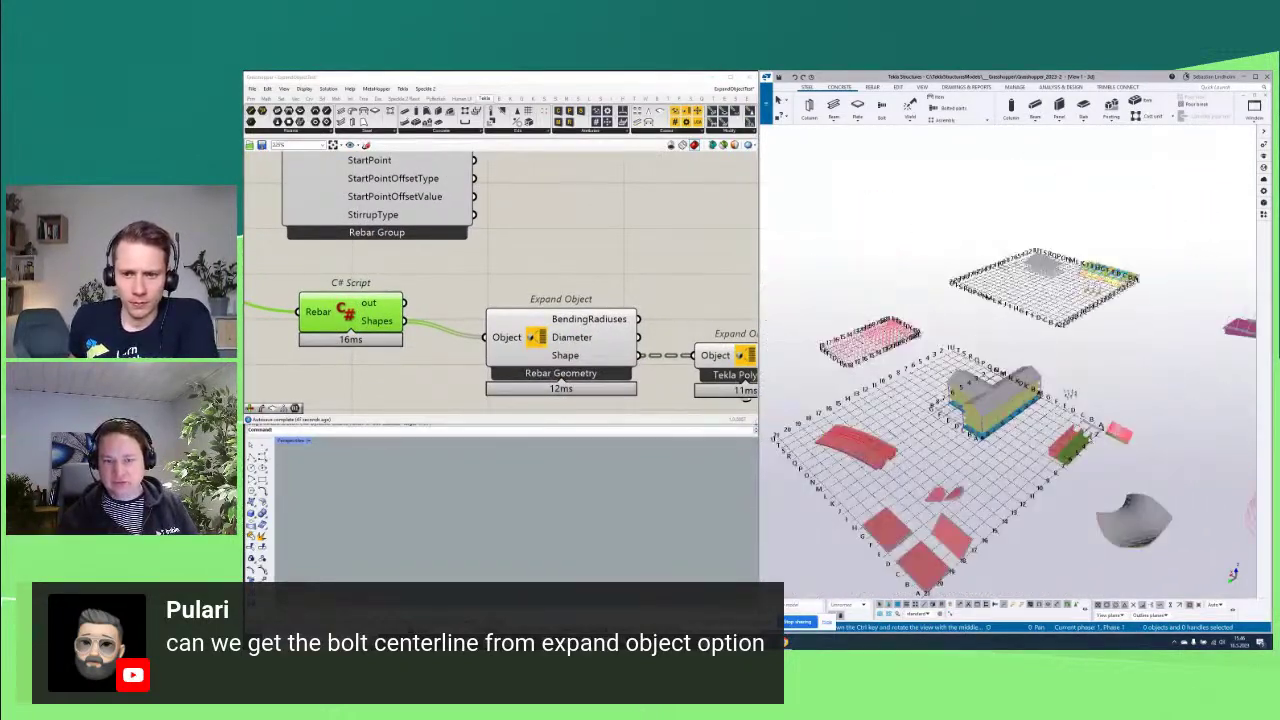
pyautogui.moveTo(1080, 450); pyautogui.dragTo(920, 423, button='middle')
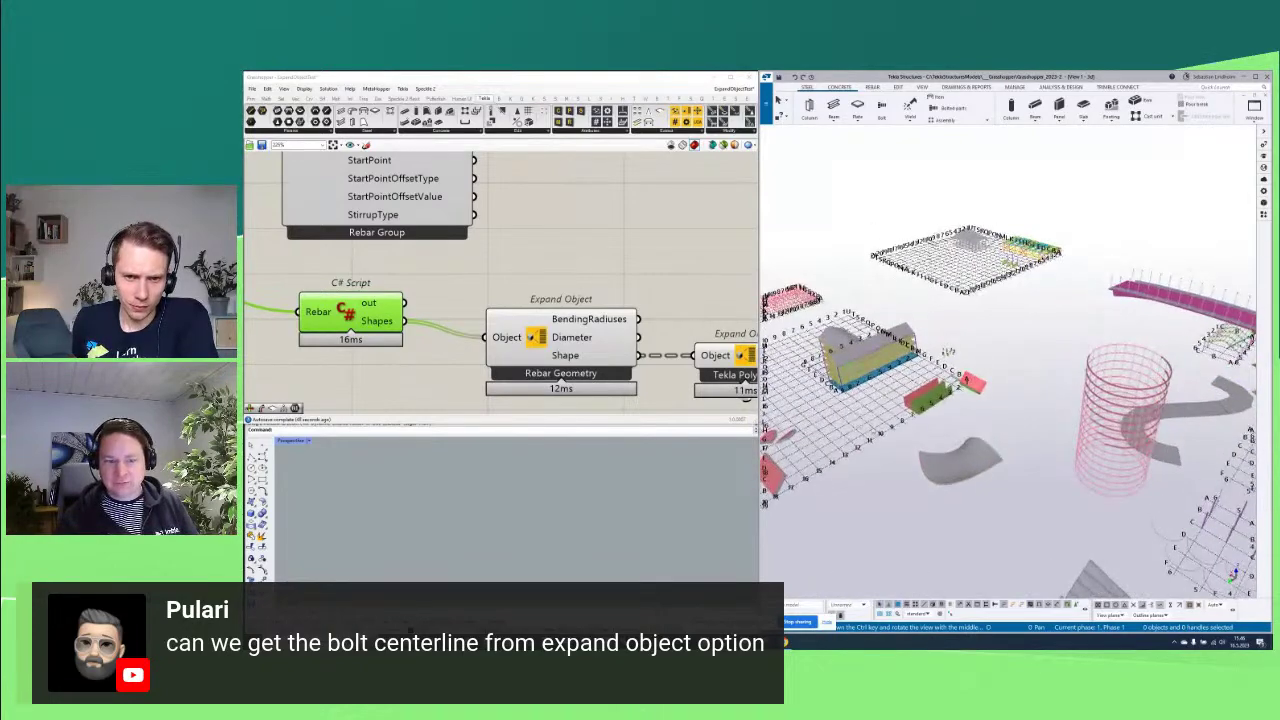
pyautogui.moveTo(1012, 371); pyautogui.dragTo(820, 350, button='middle')
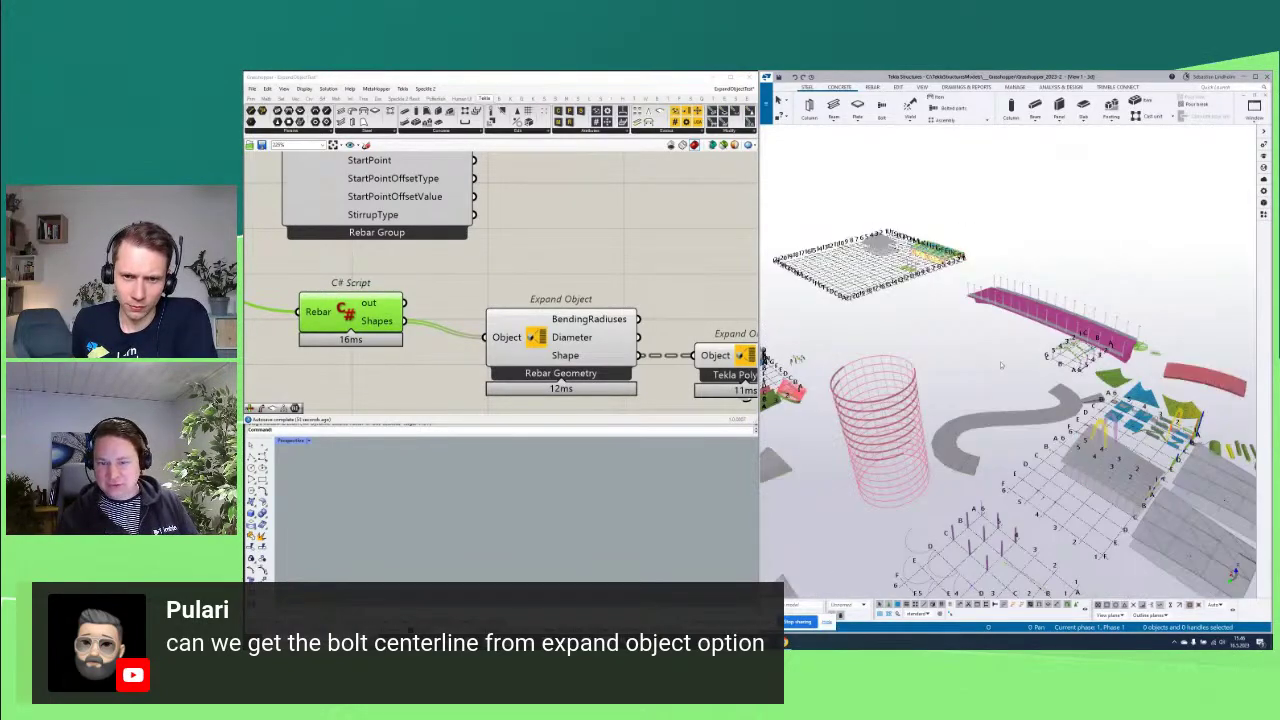
pyautogui.moveTo(1110, 380); pyautogui.dragTo(1172, 396, button='middle')
pyautogui.scroll(5, 1040, 425)
pyautogui.scroll(-4, 975, 430)
pyautogui.moveTo(800, 280); pyautogui.dragTo(1084, 417, button='middle')
pyautogui.scroll(5, 872, 388)
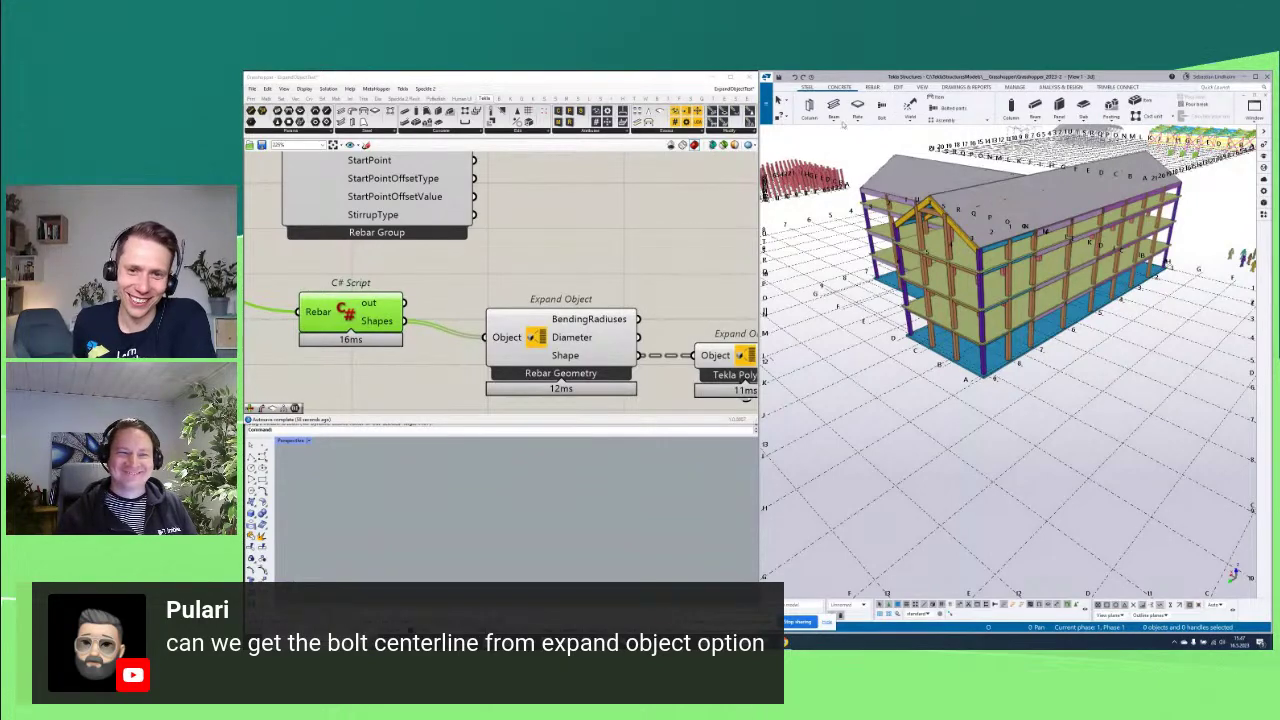
pyautogui.moveTo(1097, 347); pyautogui.dragTo(812, 546, button='middle')
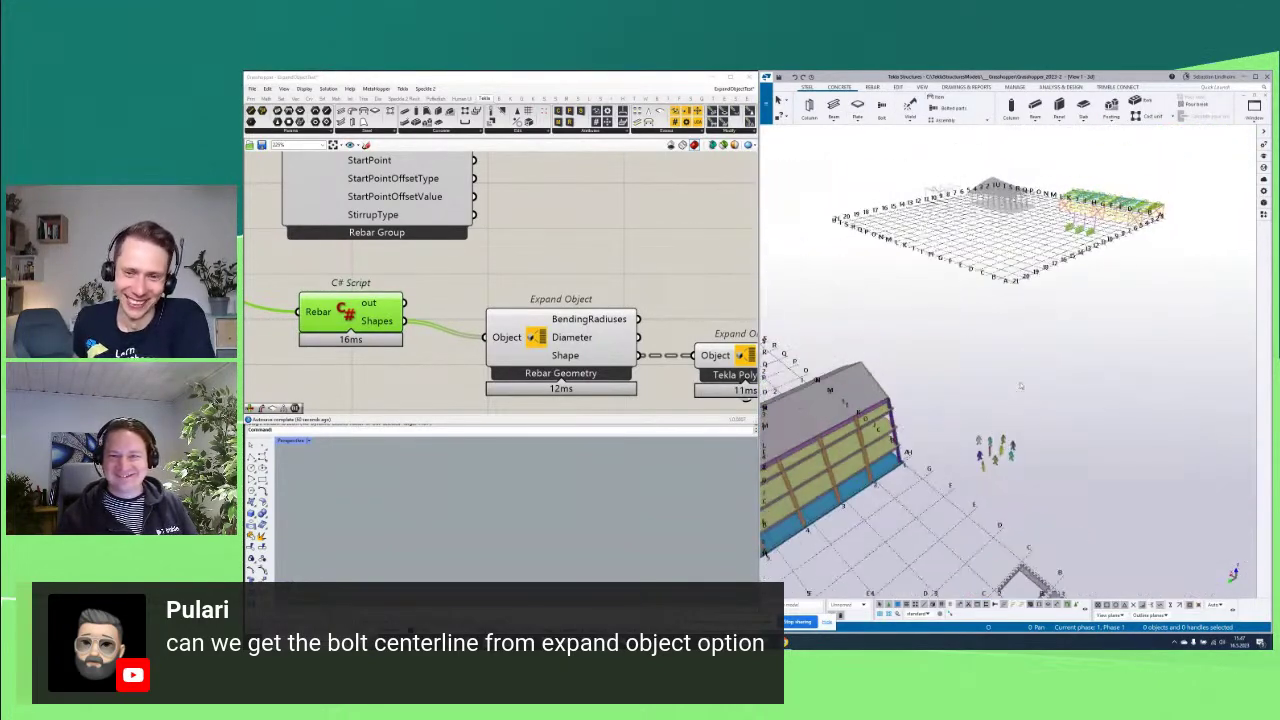
pyautogui.scroll(6, 1132, 222)
pyautogui.scroll(8, 1168, 213)
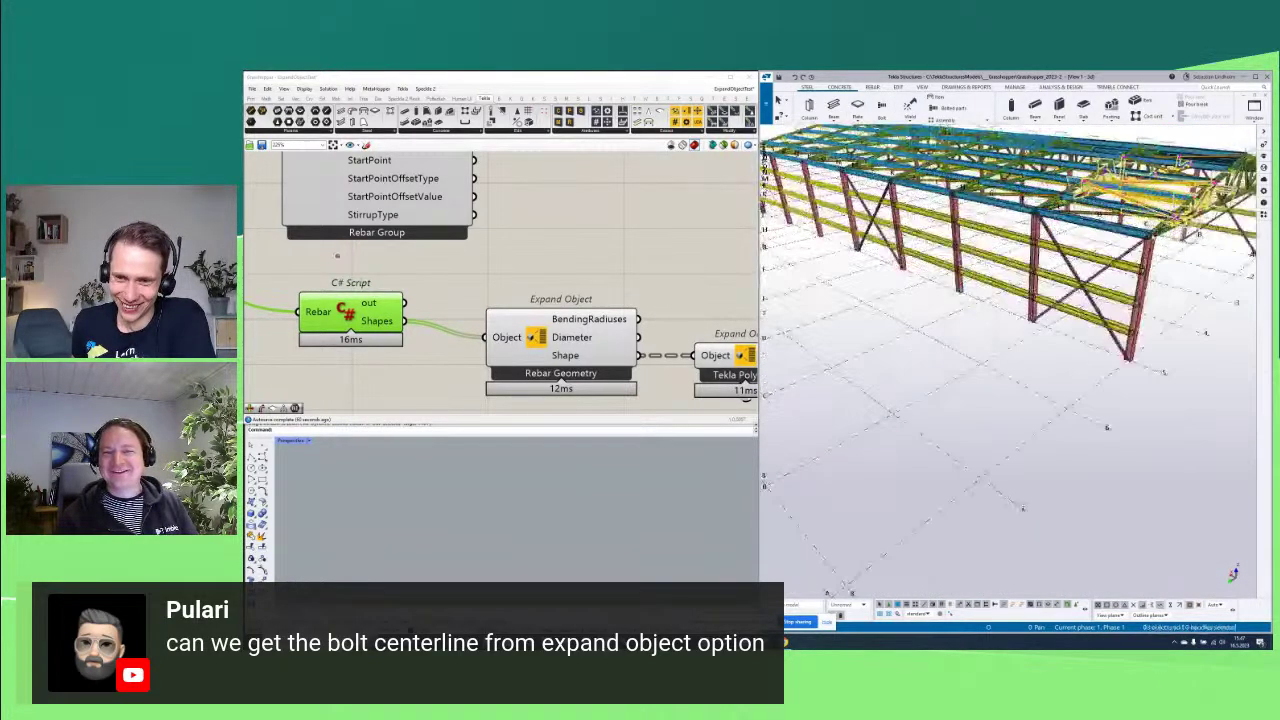
pyautogui.scroll(10, 1100, 230)
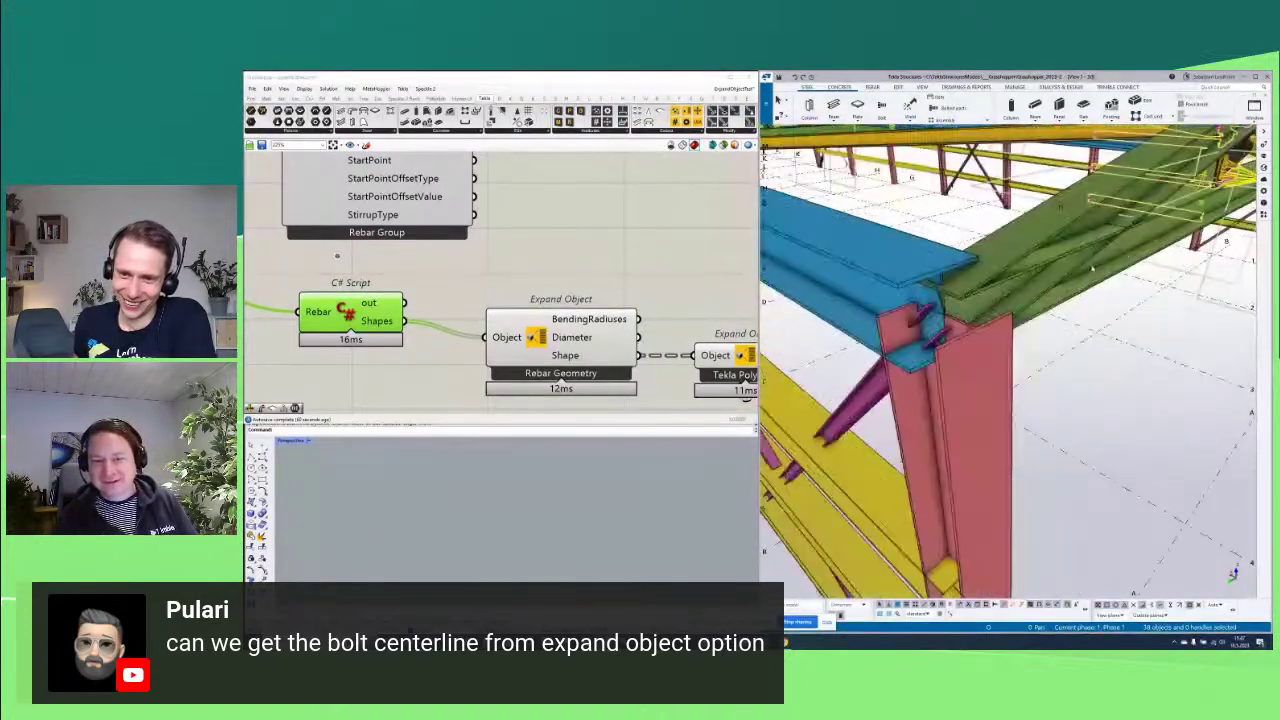
pyautogui.scroll(3, 990, 267)
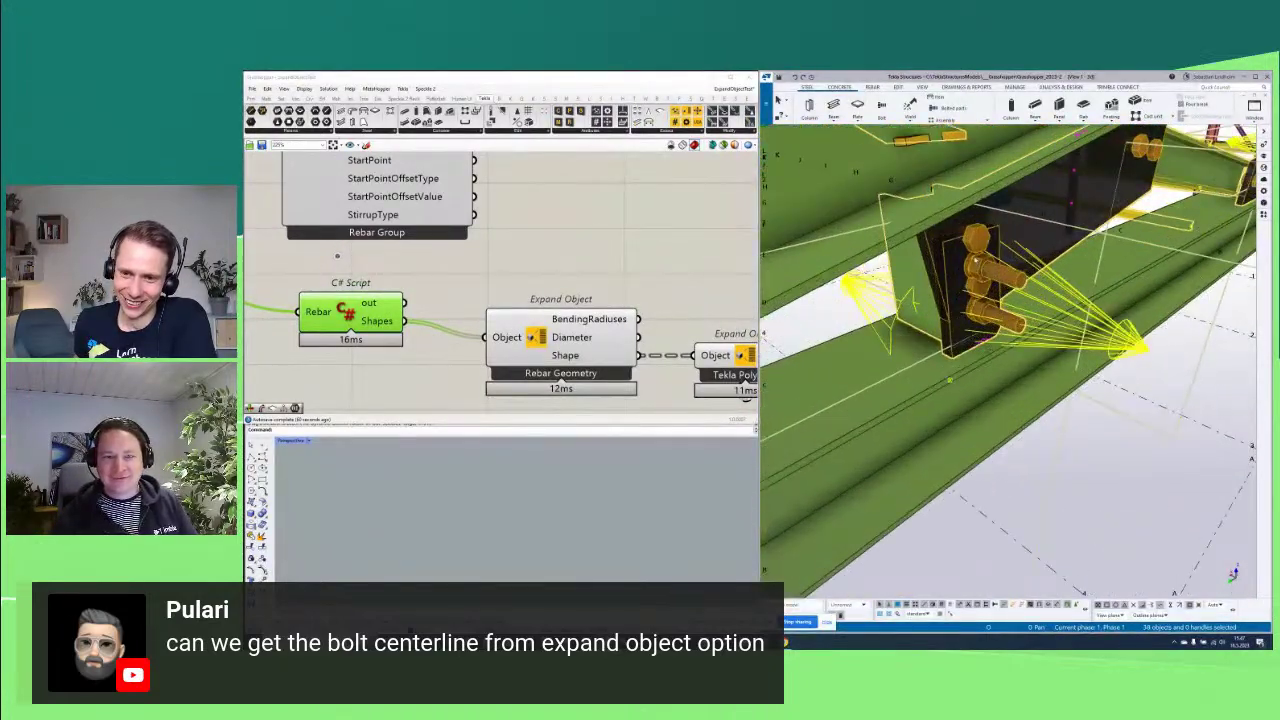
# Add a Tekla model object parameter below the C# Script component and reference the bolt group at the steel connection
pyautogui.scroll(-5, 546, 313)
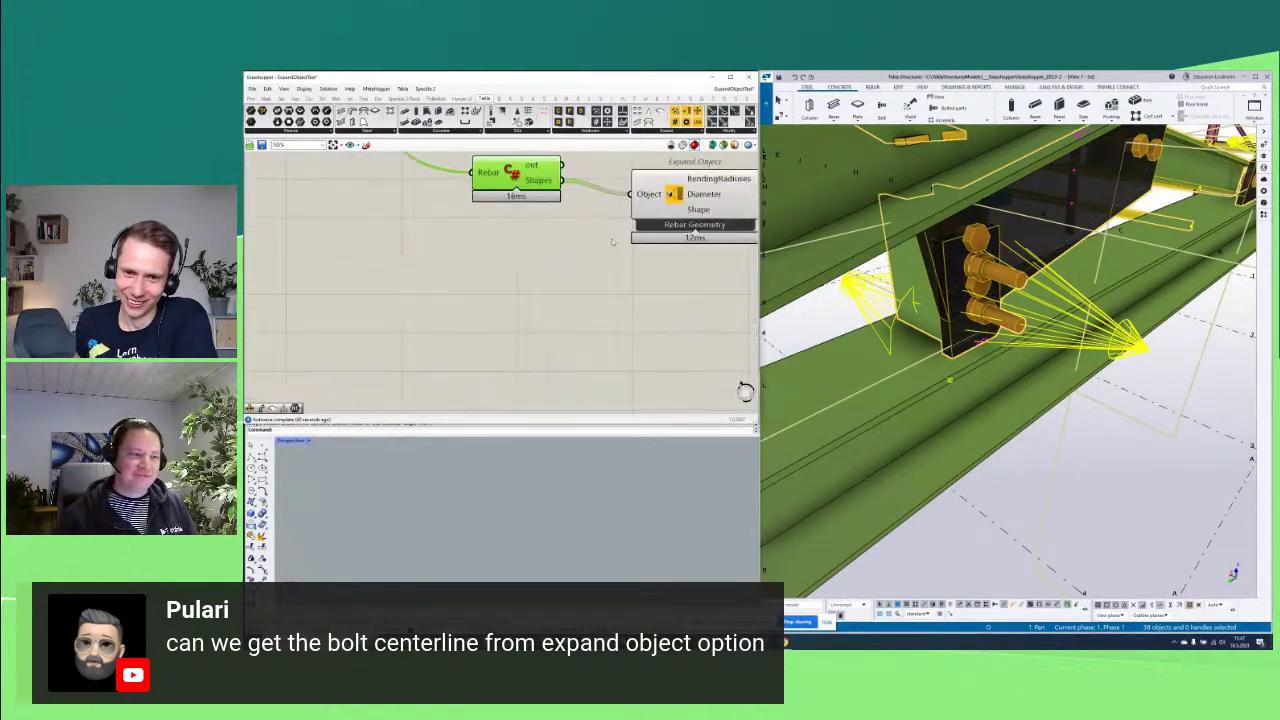
pyautogui.doubleClick(545, 299)
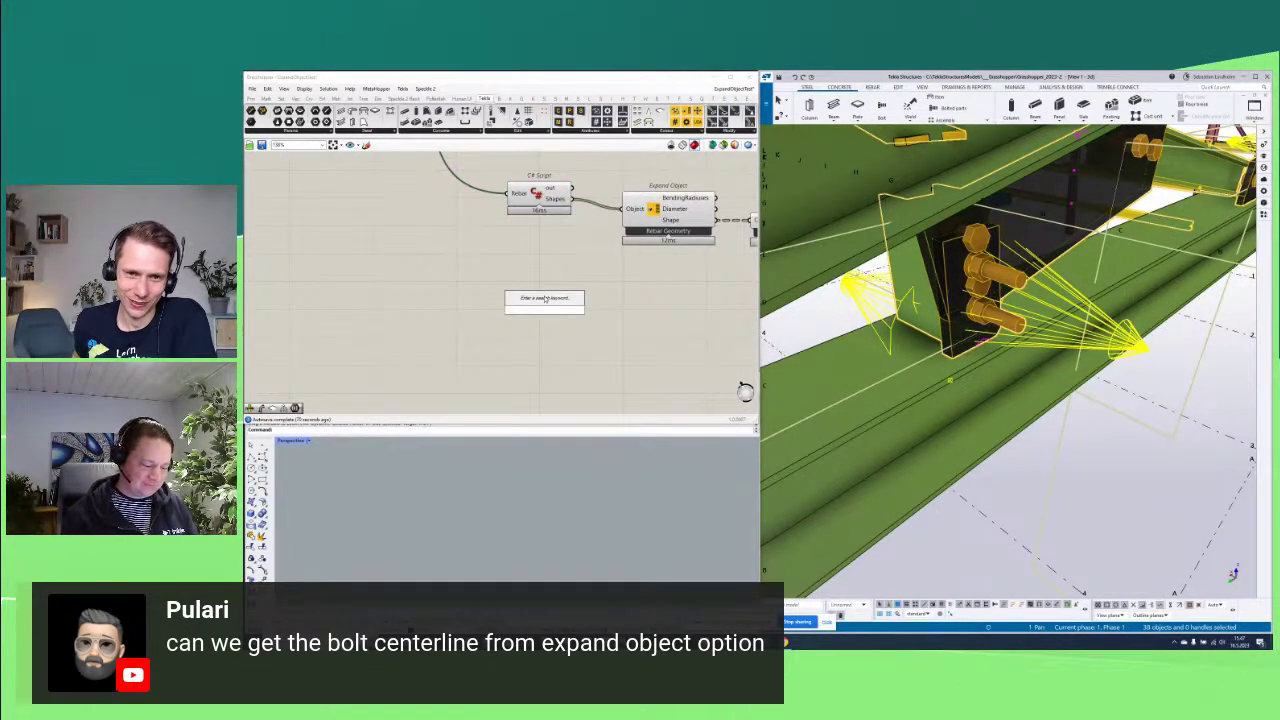
pyautogui.write('model')
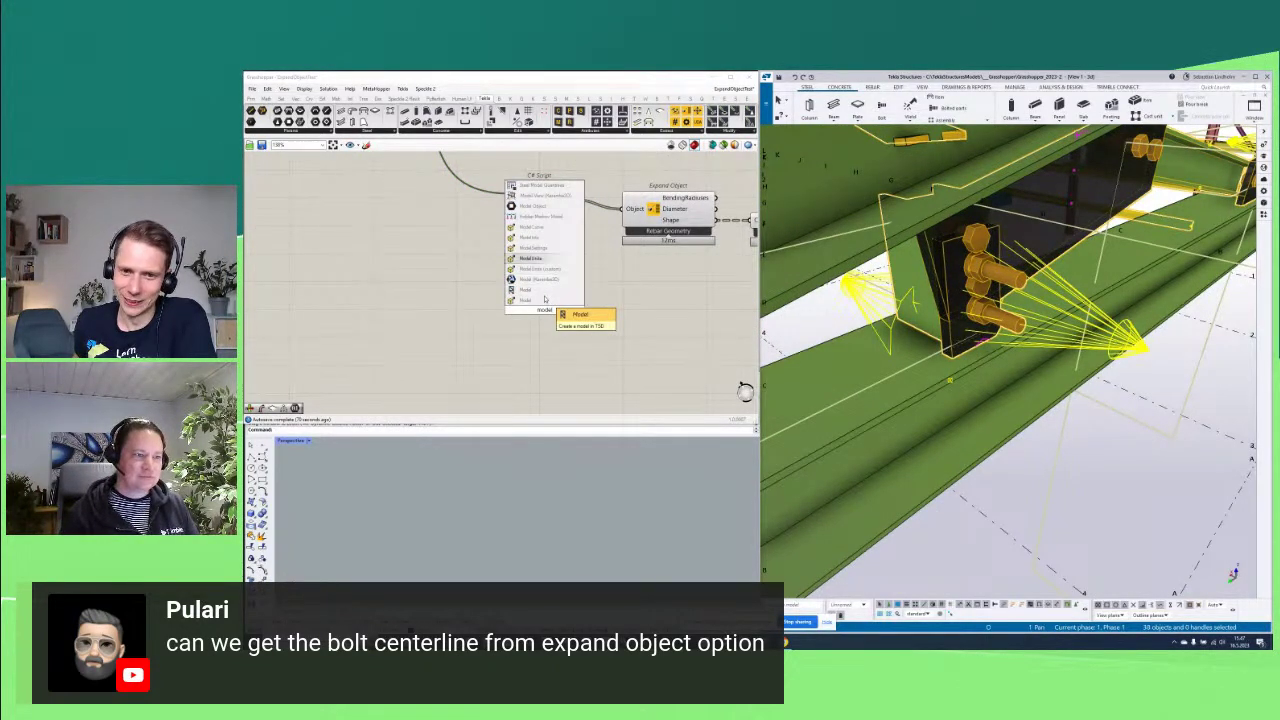
pyautogui.click(544, 299)
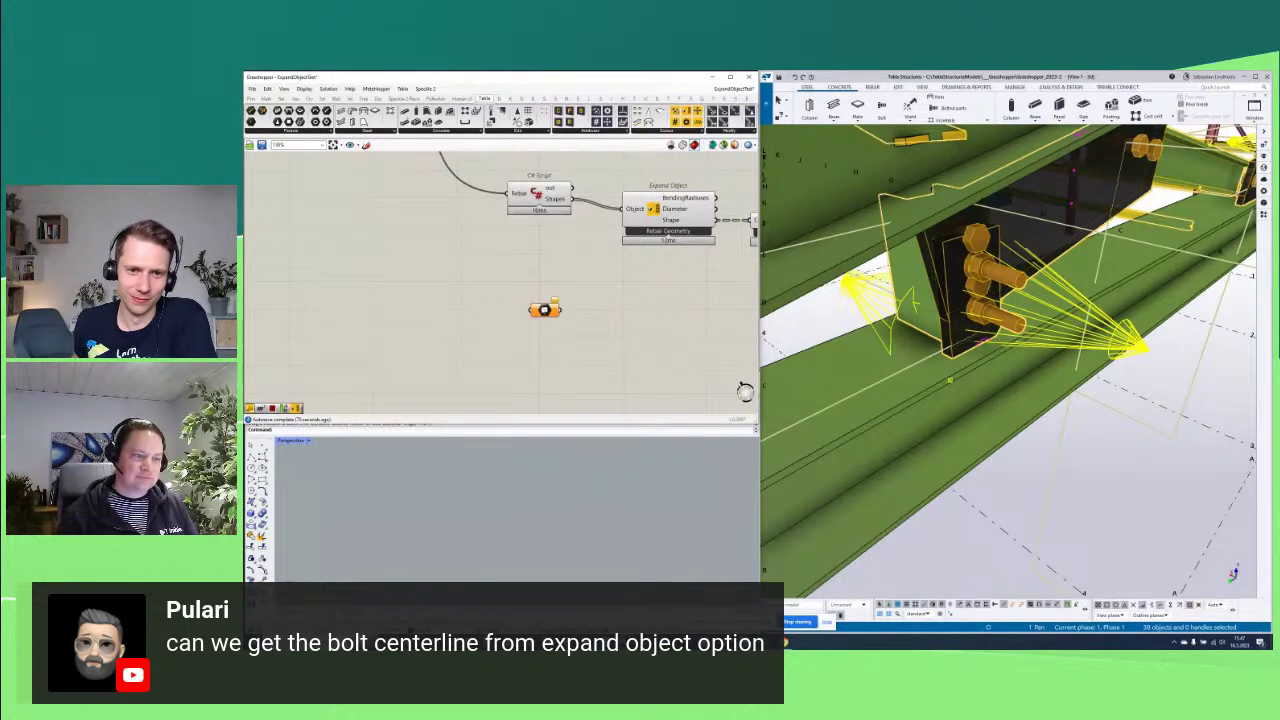
pyautogui.rightClick(543, 305)
pyautogui.click(590, 405)
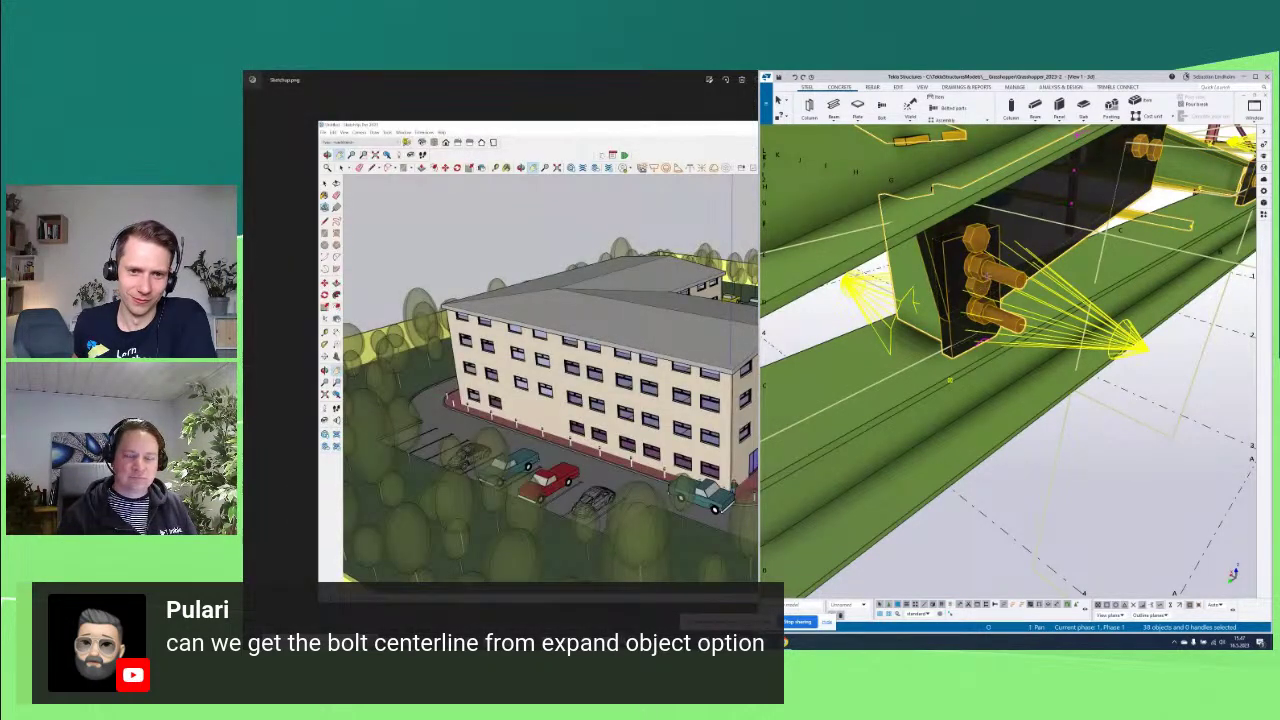
pyautogui.click(987, 276)
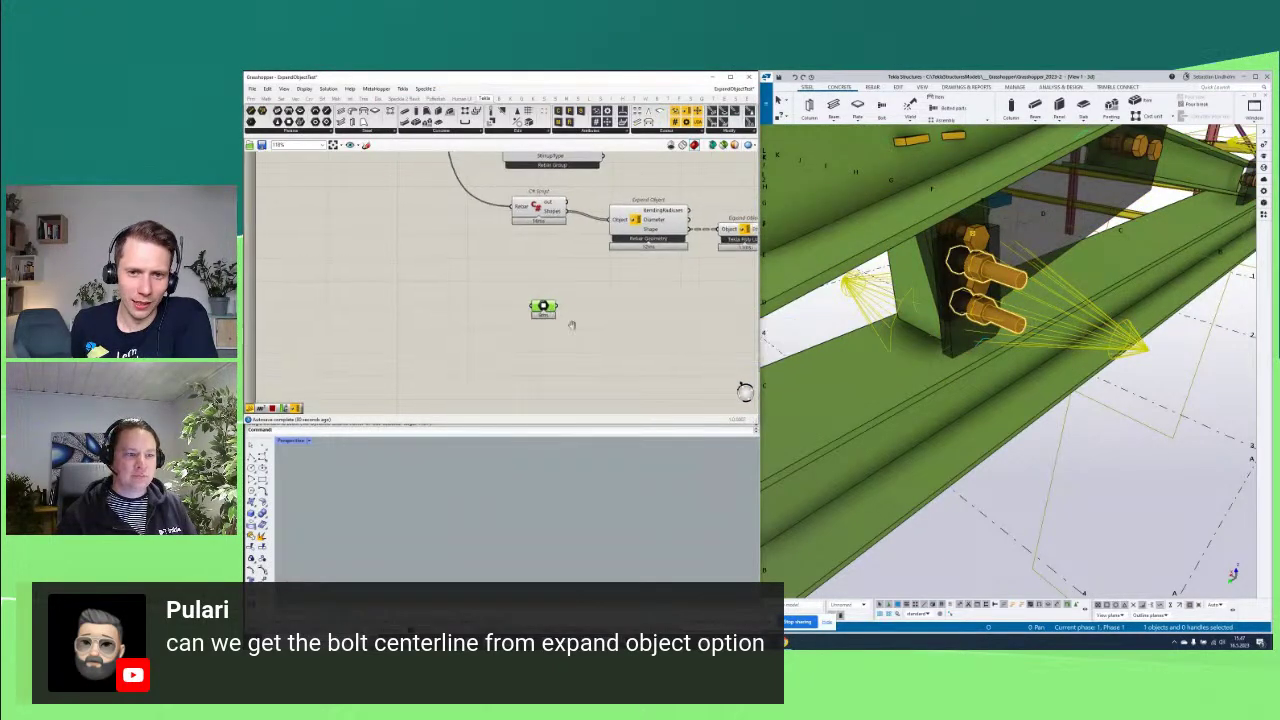
# Place an Expand Object component beside the bolt parameter and connect the parameter to its Object input
pyautogui.moveTo(571, 323); pyautogui.dragTo(505, 296, button='right')
pyautogui.moveTo(480, 280); pyautogui.dragTo(427, 301)
pyautogui.moveTo(686, 112); pyautogui.dragTo(600, 274)
pyautogui.moveTo(455, 300); pyautogui.dragTo(550, 360)
# Examine the Expand Object outputs of the bolt group for properties that could define a bolt centerline
pyautogui.scroll(-3, 551, 360)
pyautogui.moveTo(551, 360); pyautogui.dragTo(571, 251, button='right')
pyautogui.scroll(3, 572, 225)
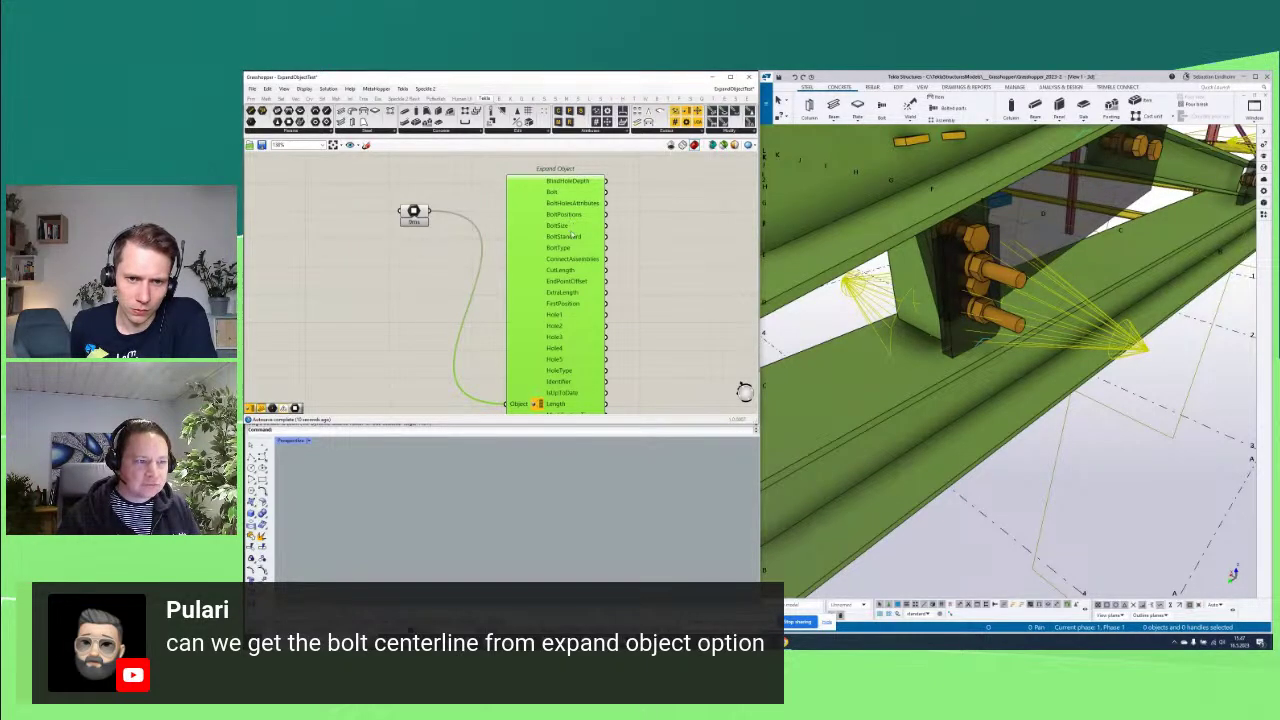
pyautogui.moveTo(570, 232); pyautogui.dragTo(576, 147, button='right')
pyautogui.scroll(-4, 568, 308)
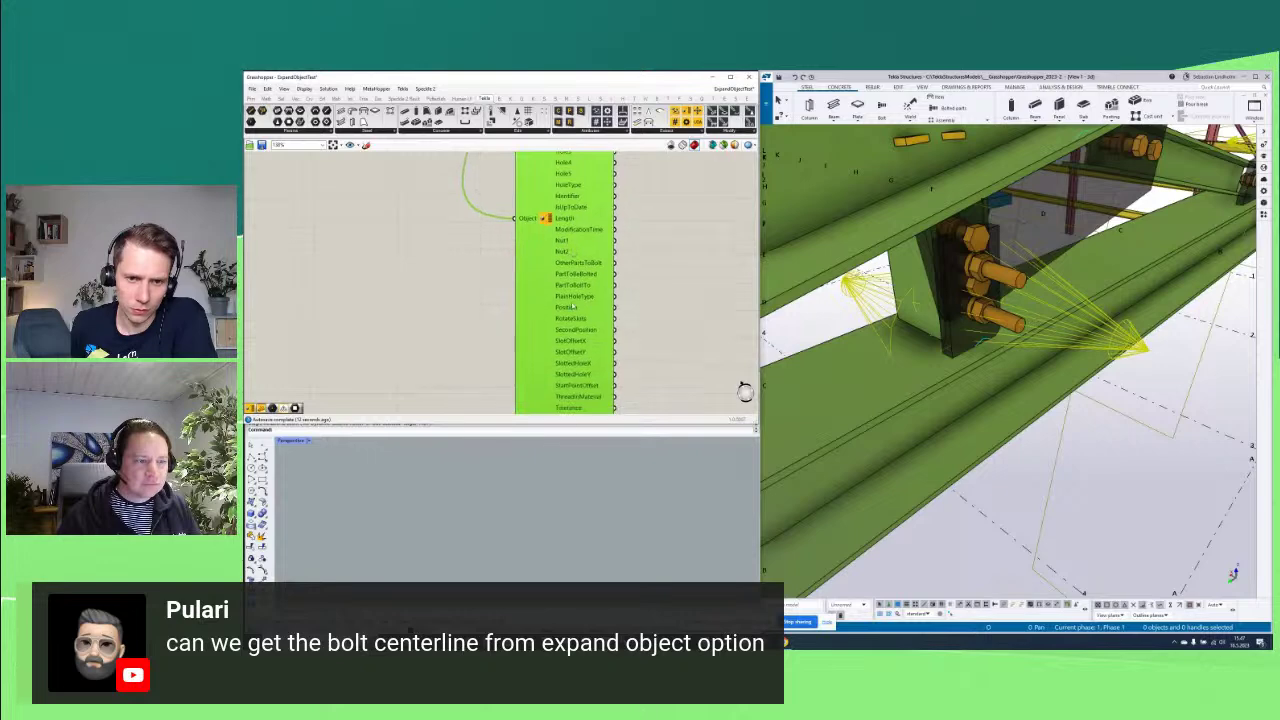
pyautogui.scroll(4, 570, 265)
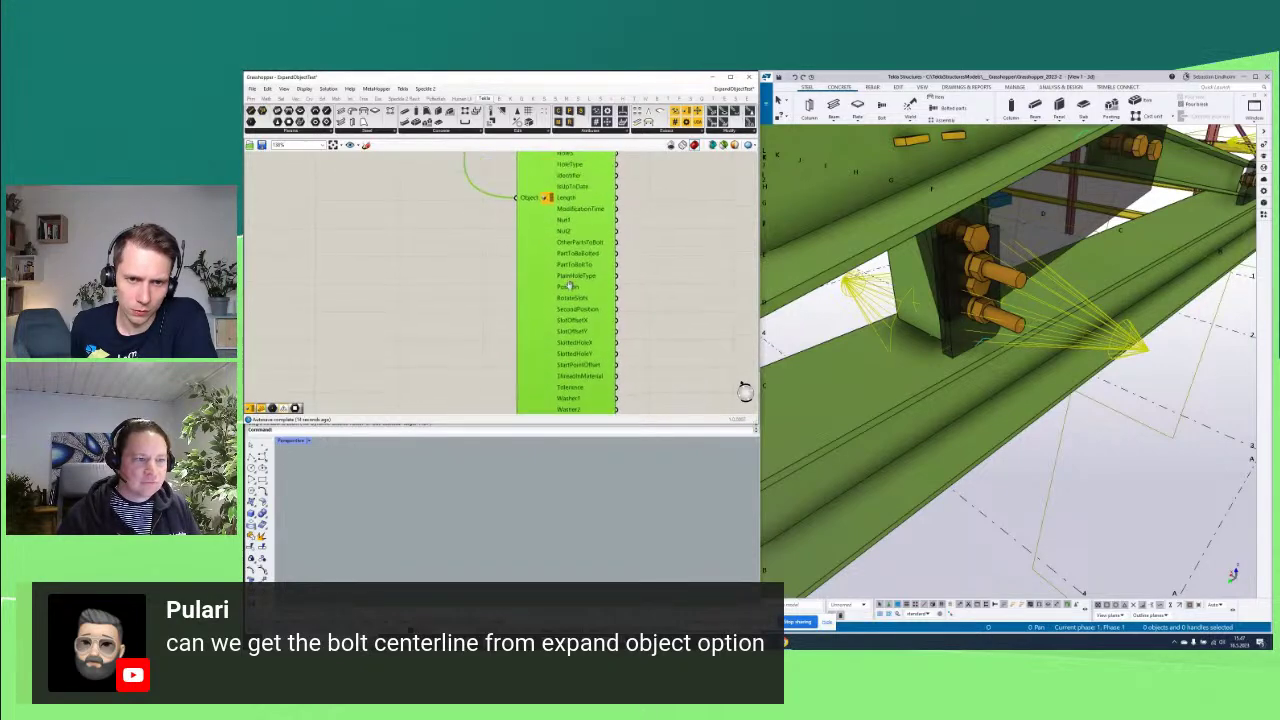
pyautogui.moveTo(588, 228); pyautogui.dragTo(576, 274, button='right')
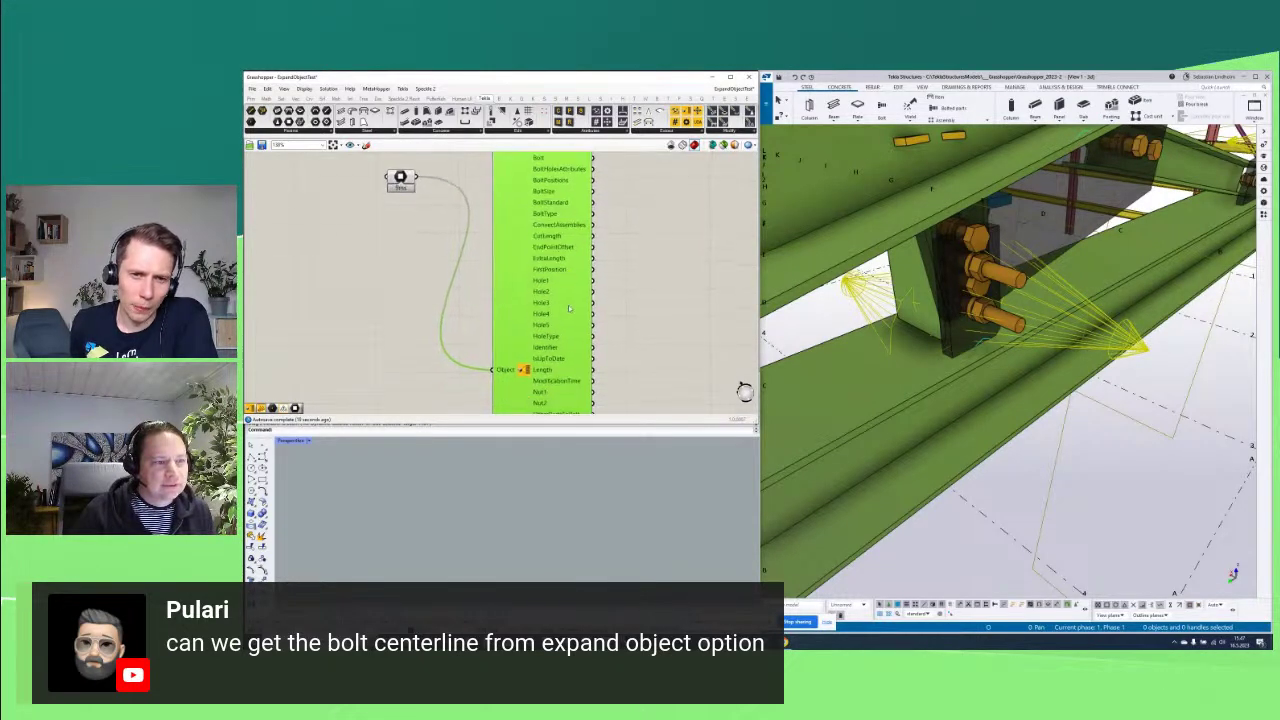
pyautogui.moveTo(564, 330); pyautogui.dragTo(547, 277, button='right')
pyautogui.scroll(-2, 558, 301)
pyautogui.scroll(-1, 550, 290)
pyautogui.moveTo(546, 356); pyautogui.dragTo(543, 346, button='right')
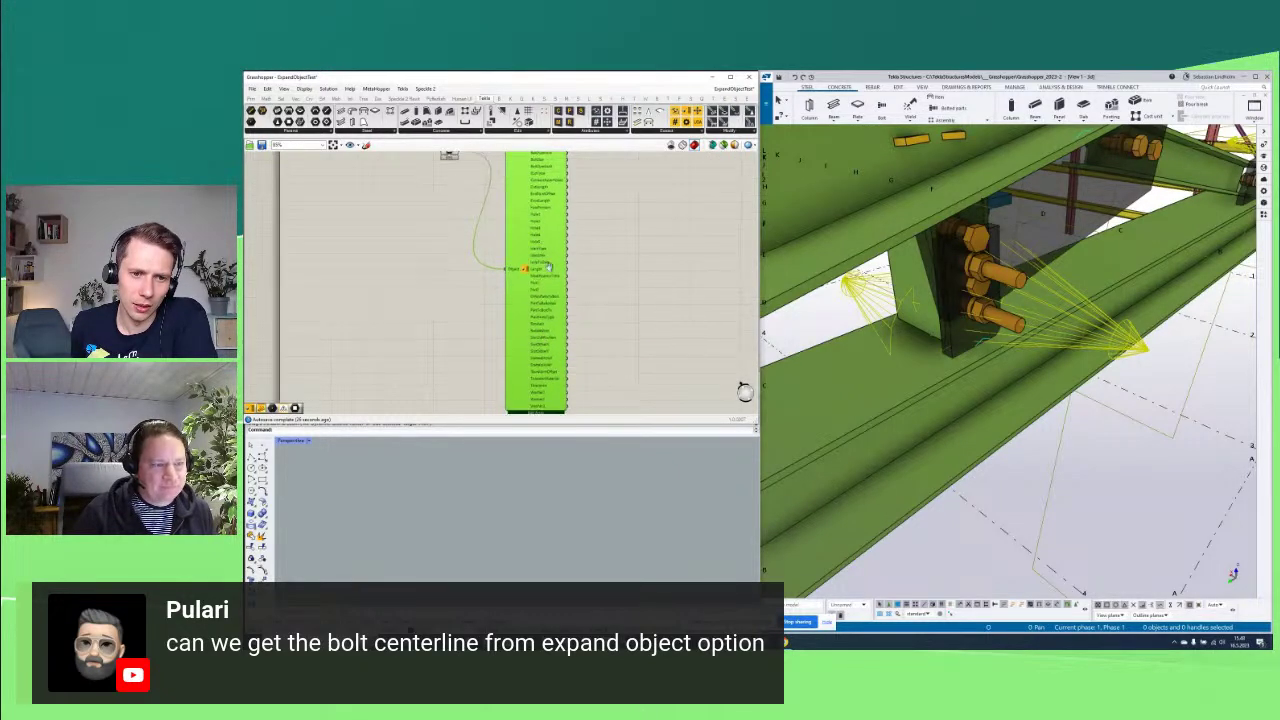
pyautogui.moveTo(546, 257); pyautogui.dragTo(552, 326, button='right')
pyautogui.scroll(5, 546, 352)
pyautogui.scroll(-2, 550, 325)
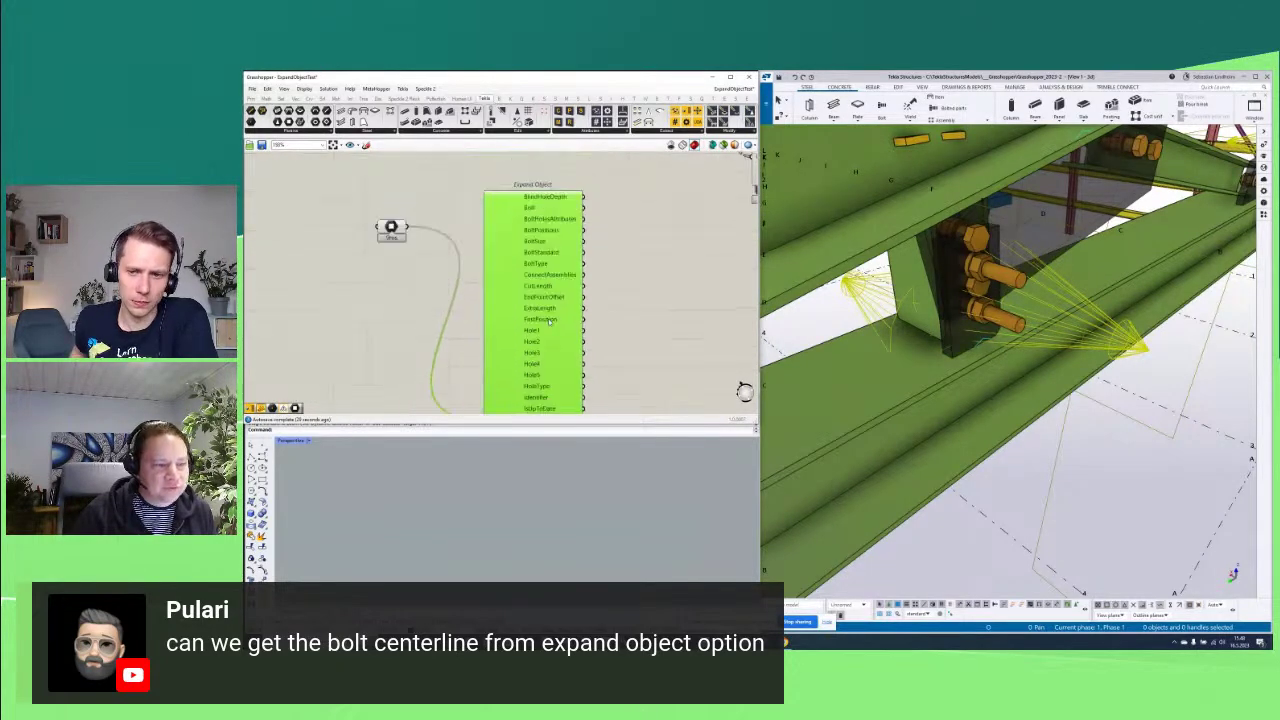
pyautogui.moveTo(548, 372); pyautogui.dragTo(543, 324, button='right')
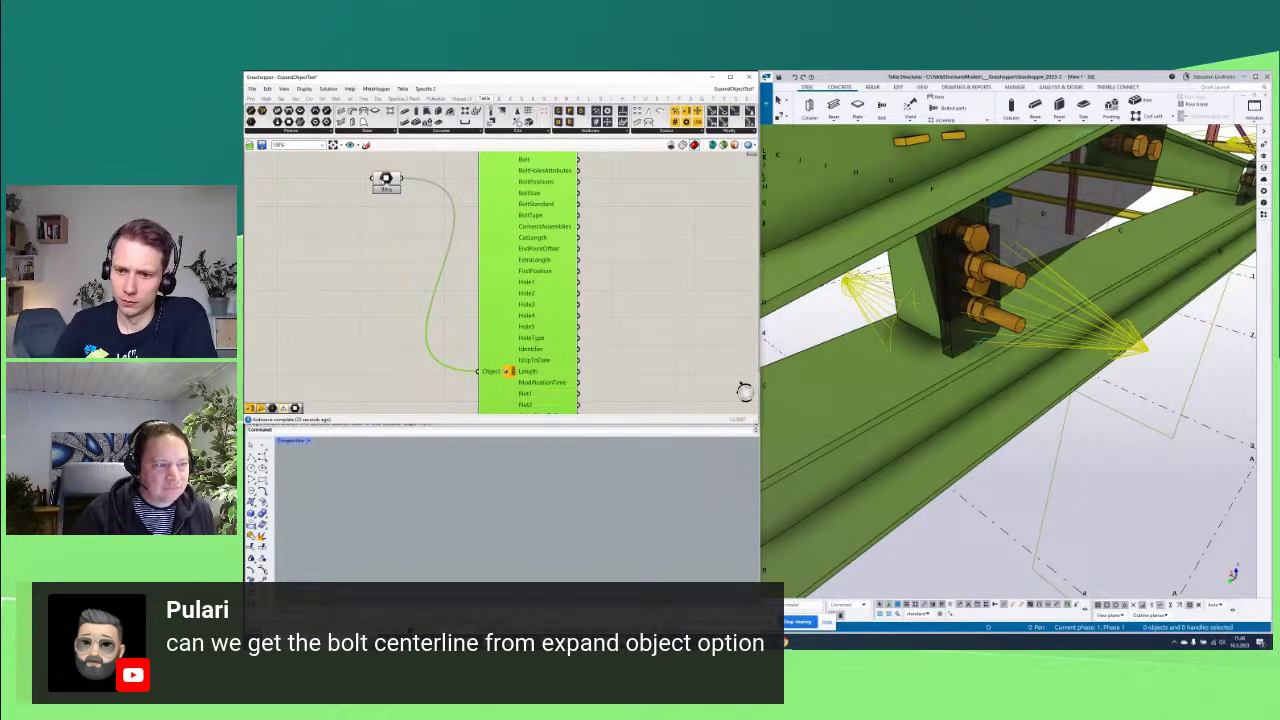
# Align the bolt parameter with Expand Object's Object input and review the component's remaining outputs
pyautogui.moveTo(386, 179); pyautogui.dragTo(407, 371)
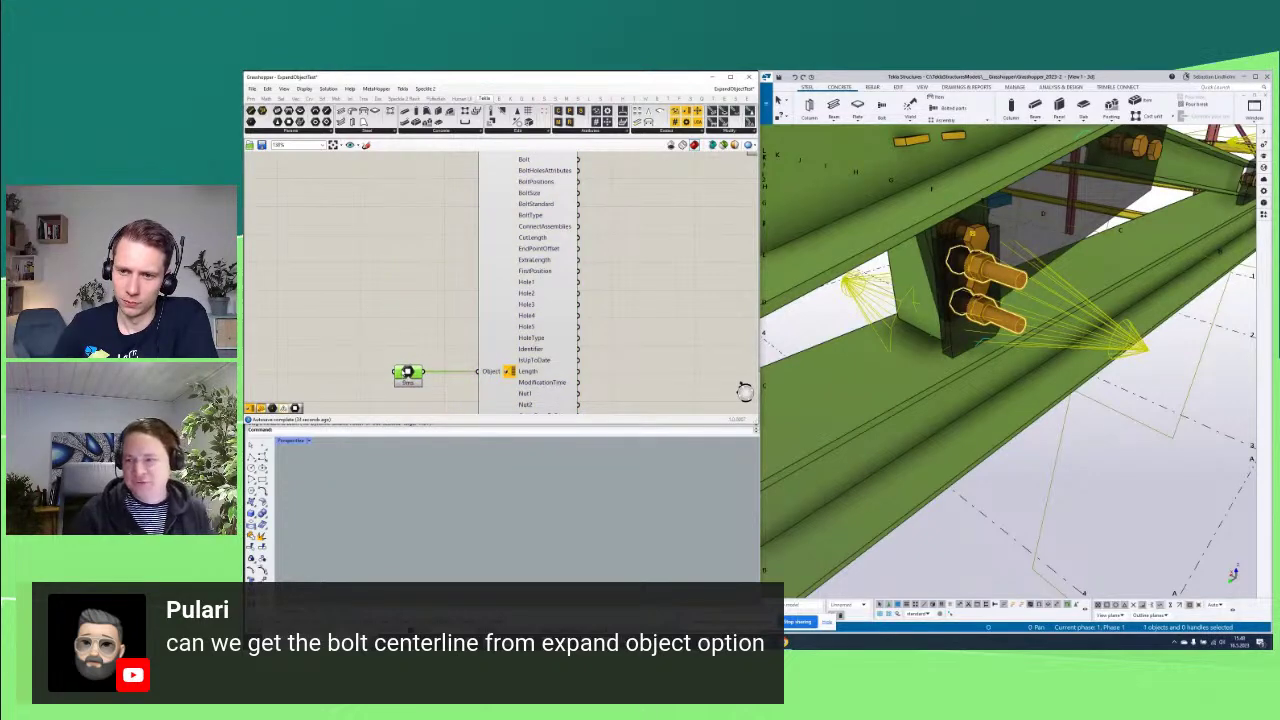
pyautogui.moveTo(589, 366); pyautogui.dragTo(581, 238, button='right')
pyautogui.moveTo(574, 326)
pyautogui.mouseDown(button='right')
pyautogui.moveTo(579, 283)
pyautogui.moveTo(559, 287)
pyautogui.mouseUp(button='right')
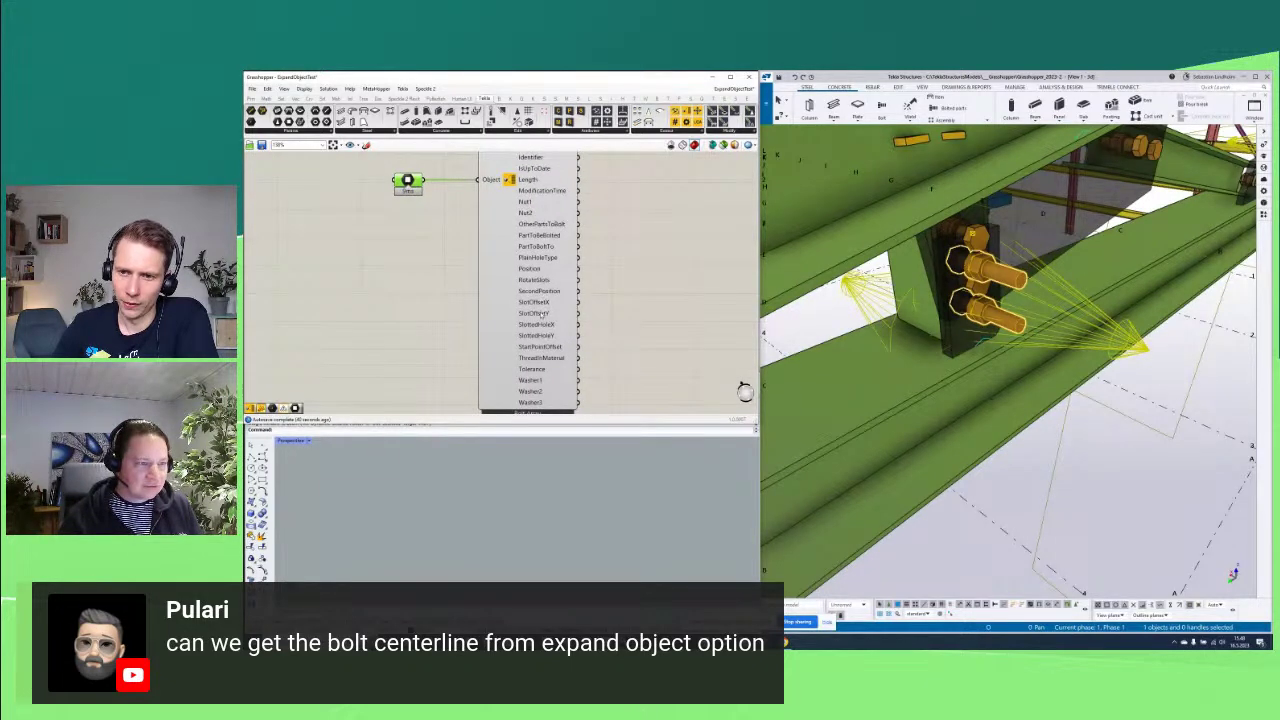
pyautogui.click(539, 276)
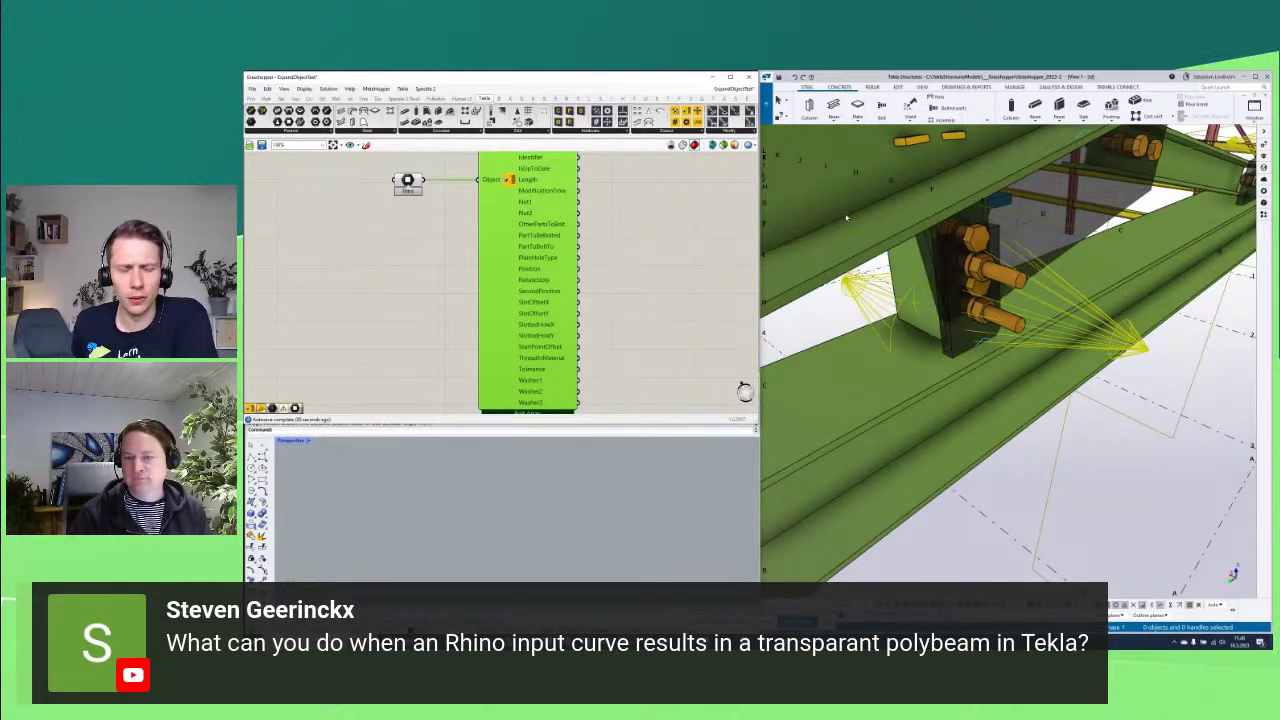
# Add a Simplify Curve component to the empty canvas beside Expand Object
pyautogui.click(673, 285)
pyautogui.doubleClick(671, 284)
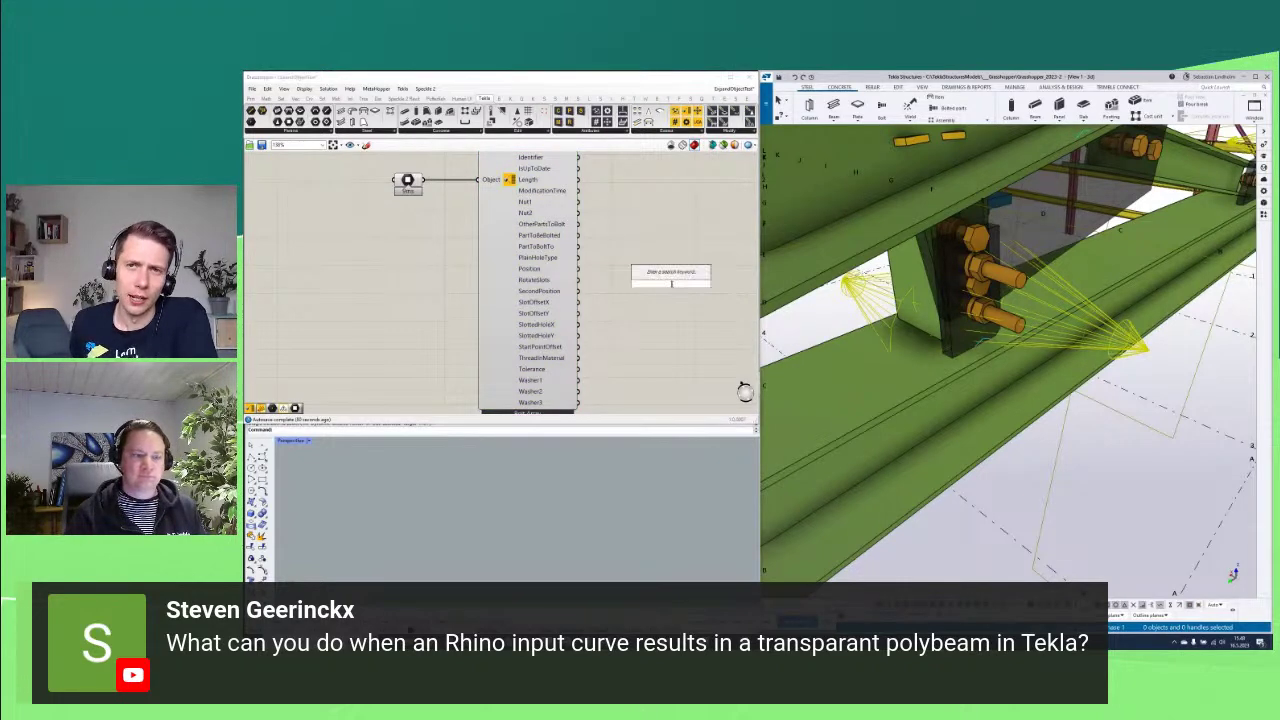
pyautogui.write('simpl')
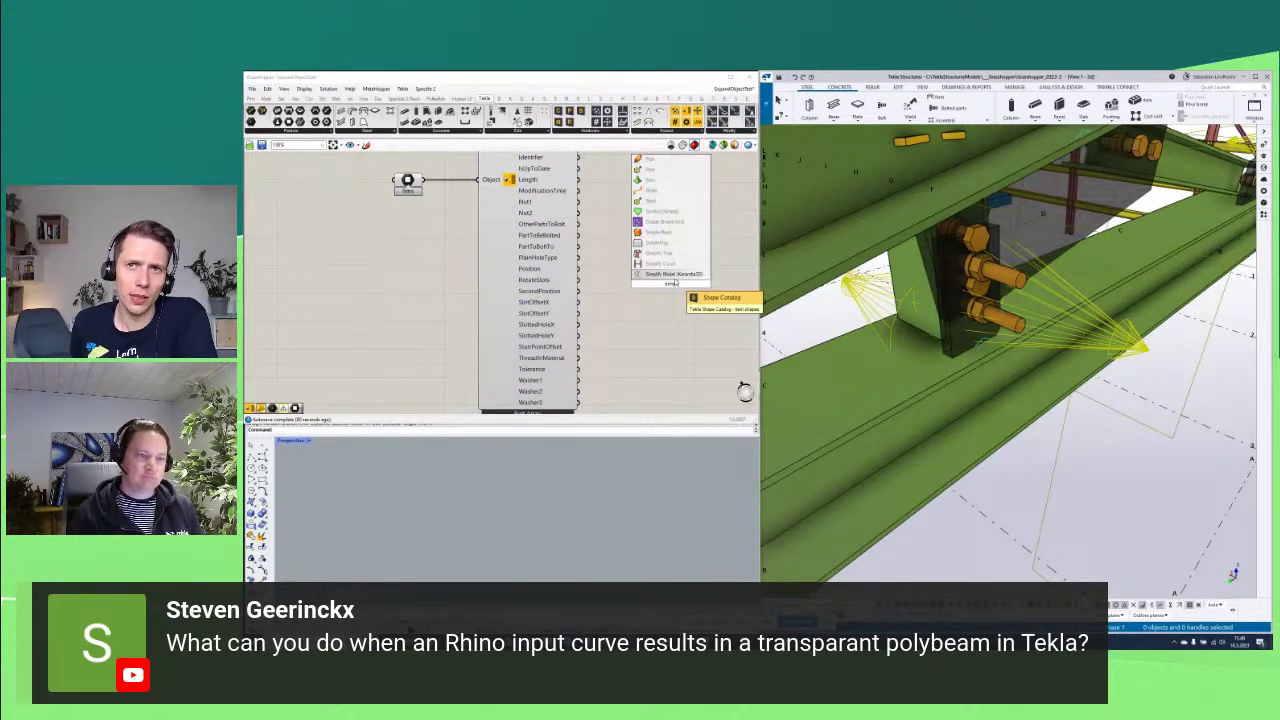
pyautogui.click(668, 263)
pyautogui.moveTo(676, 284); pyautogui.dragTo(504, 270, button='right')
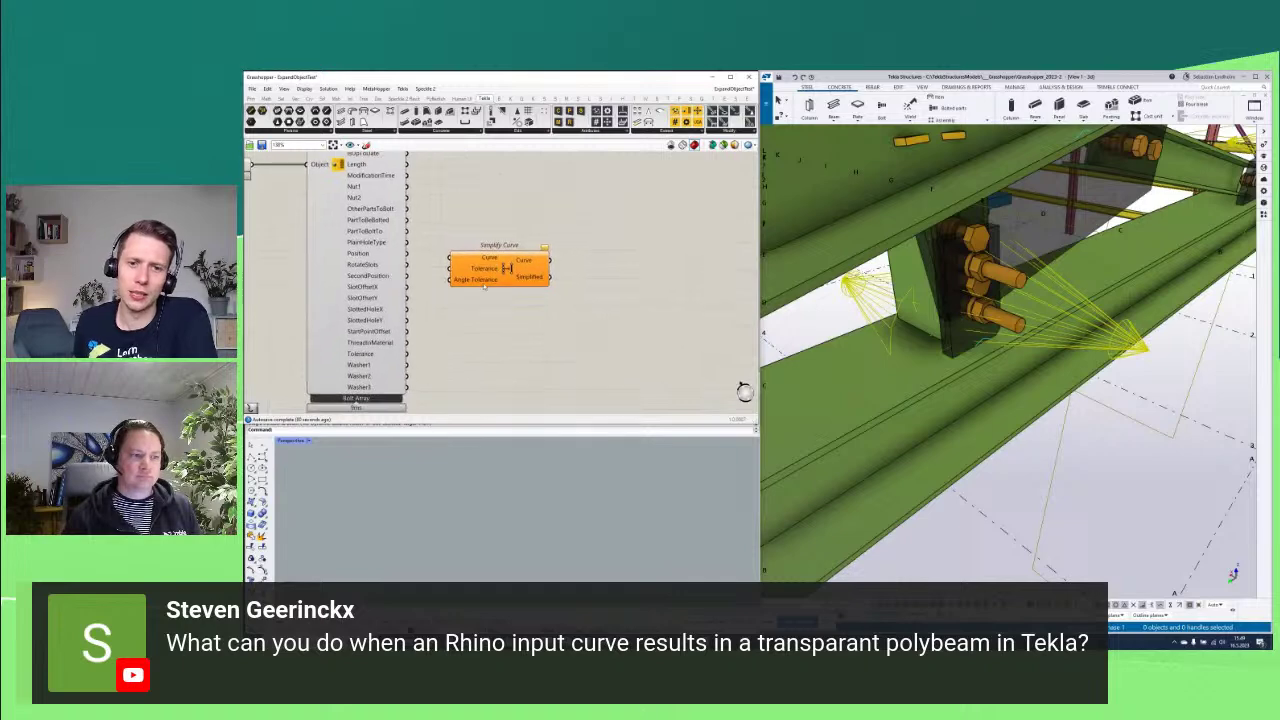
pyautogui.moveTo(504, 271); pyautogui.dragTo(564, 283)
pyautogui.scroll(4, 566, 282)
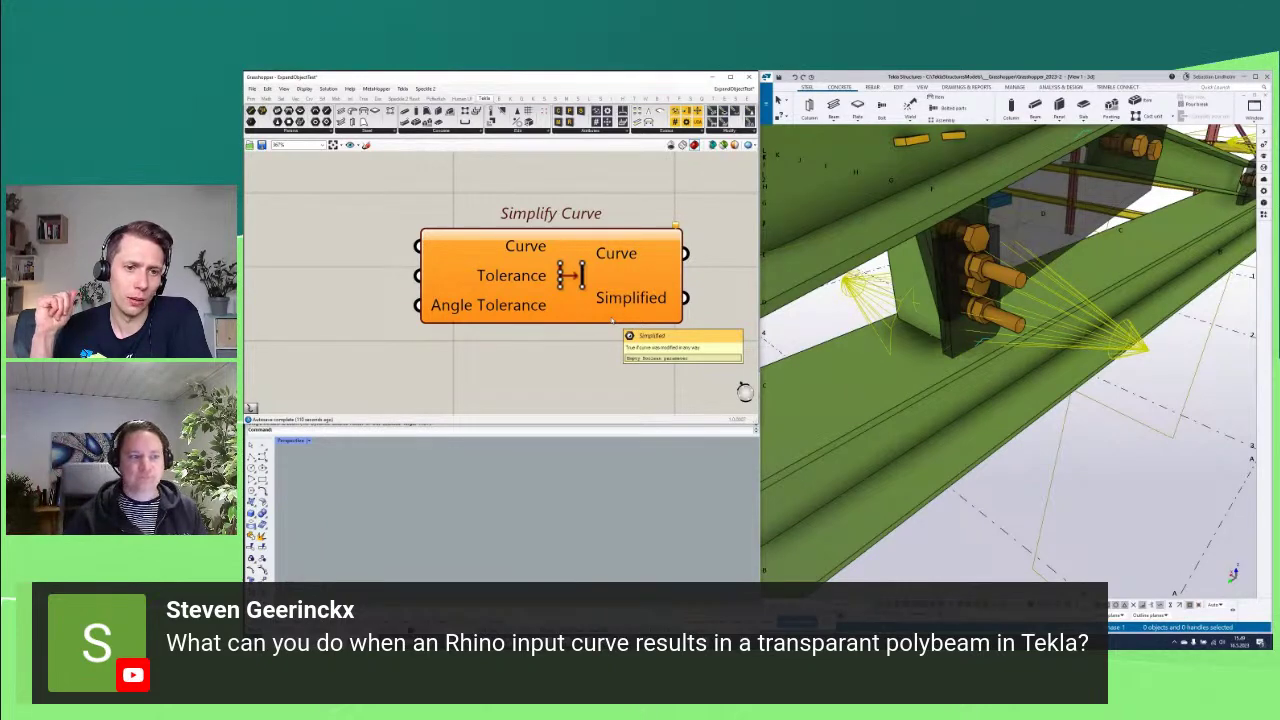
# Add a Rebuild Curve component and position it directly below Simplify Curve
pyautogui.rightClick(583, 364)
pyautogui.write('rebui')
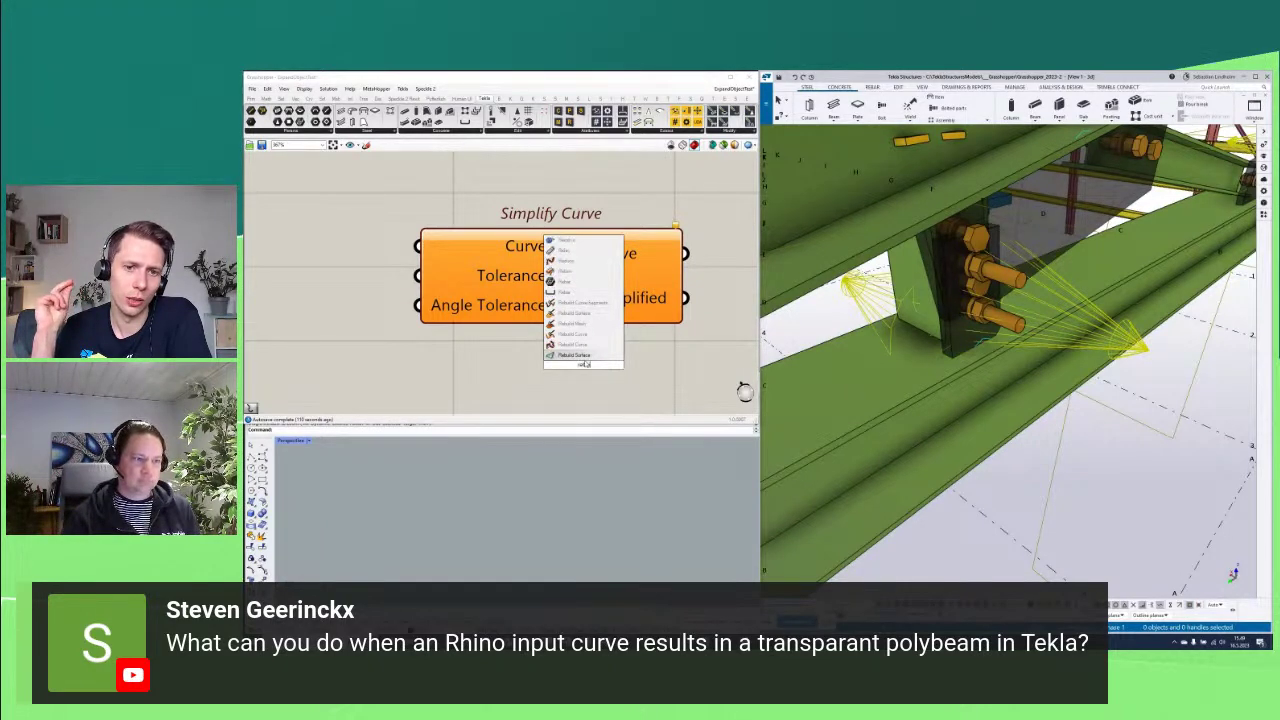
pyautogui.click(584, 344)
pyautogui.moveTo(596, 405); pyautogui.dragTo(609, 322, button='right')
pyautogui.moveTo(609, 322); pyautogui.dragTo(590, 376)
pyautogui.moveTo(687, 346)
pyautogui.mouseDown(button='right')
pyautogui.moveTo(657, 352)
pyautogui.moveTo(667, 337)
pyautogui.mouseUp(button='right')
pyautogui.scroll(-1, 657, 353)
pyautogui.click(686, 336)
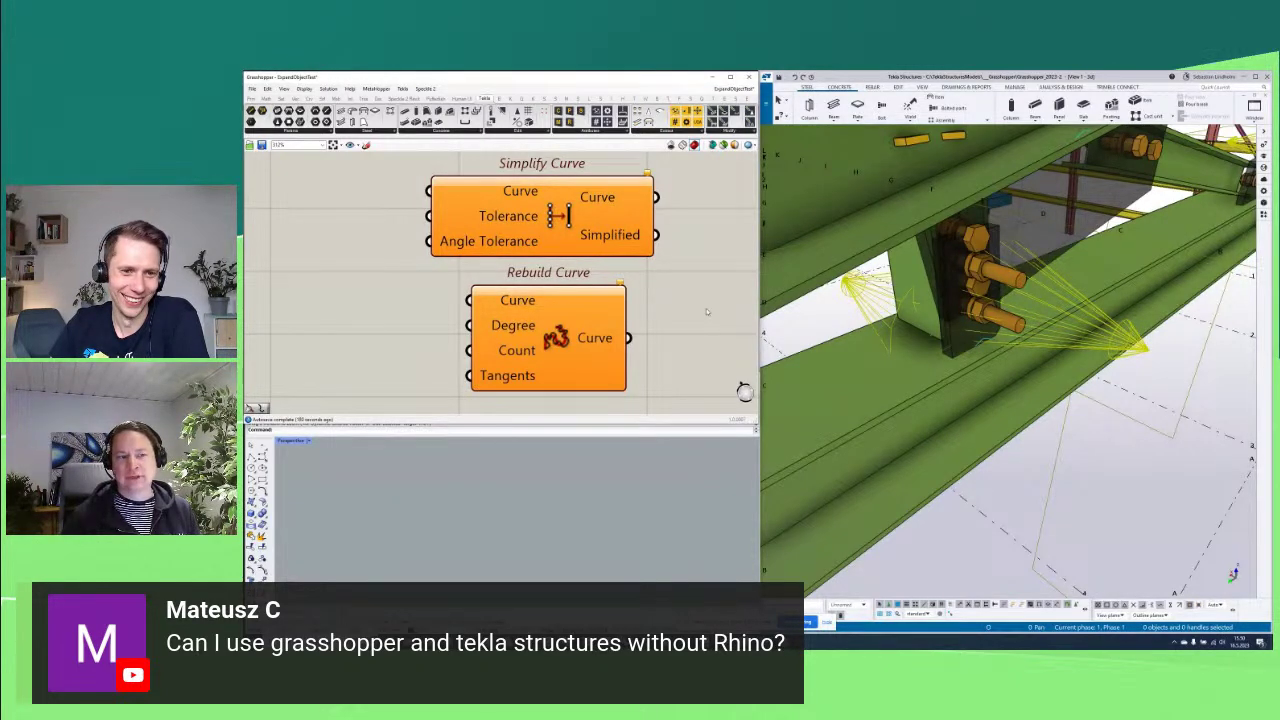
# In Tekla Structures, search the applications and components catalog for "gra" and open the Grasshopper Component's properties
pyautogui.scroll(-5, 706, 308)
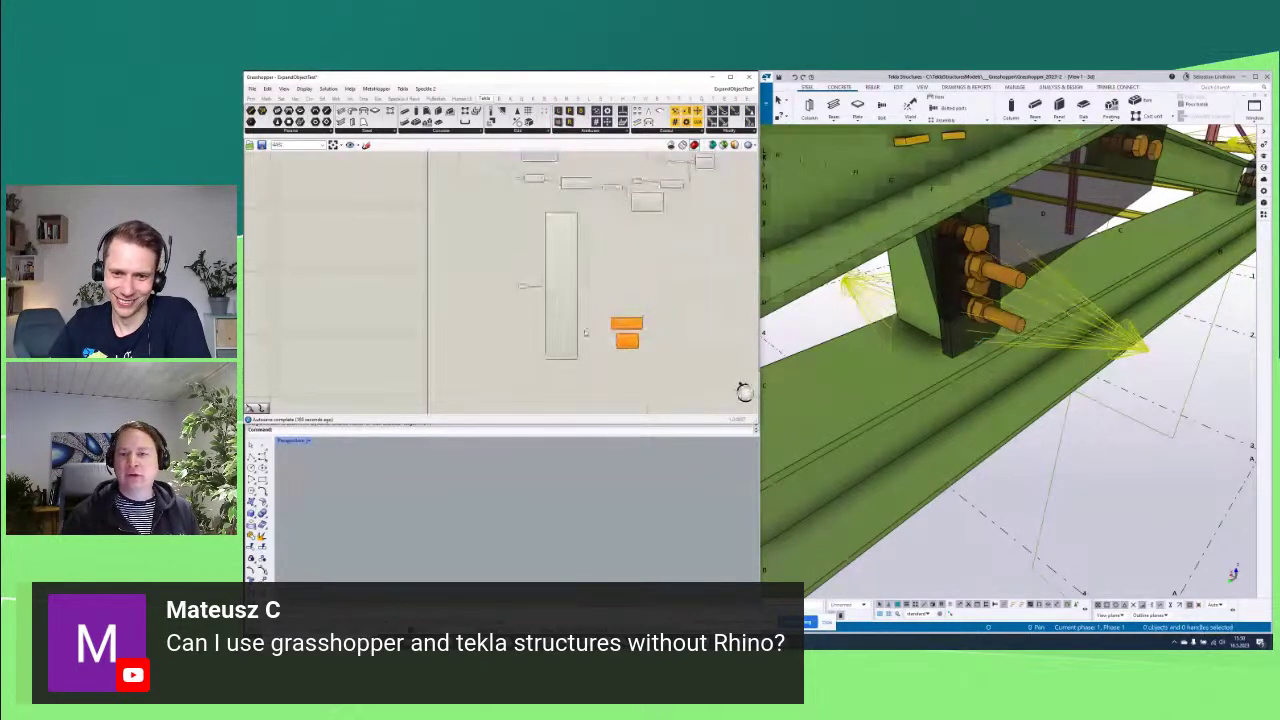
pyautogui.click(1264, 218)
pyautogui.click(1264, 216)
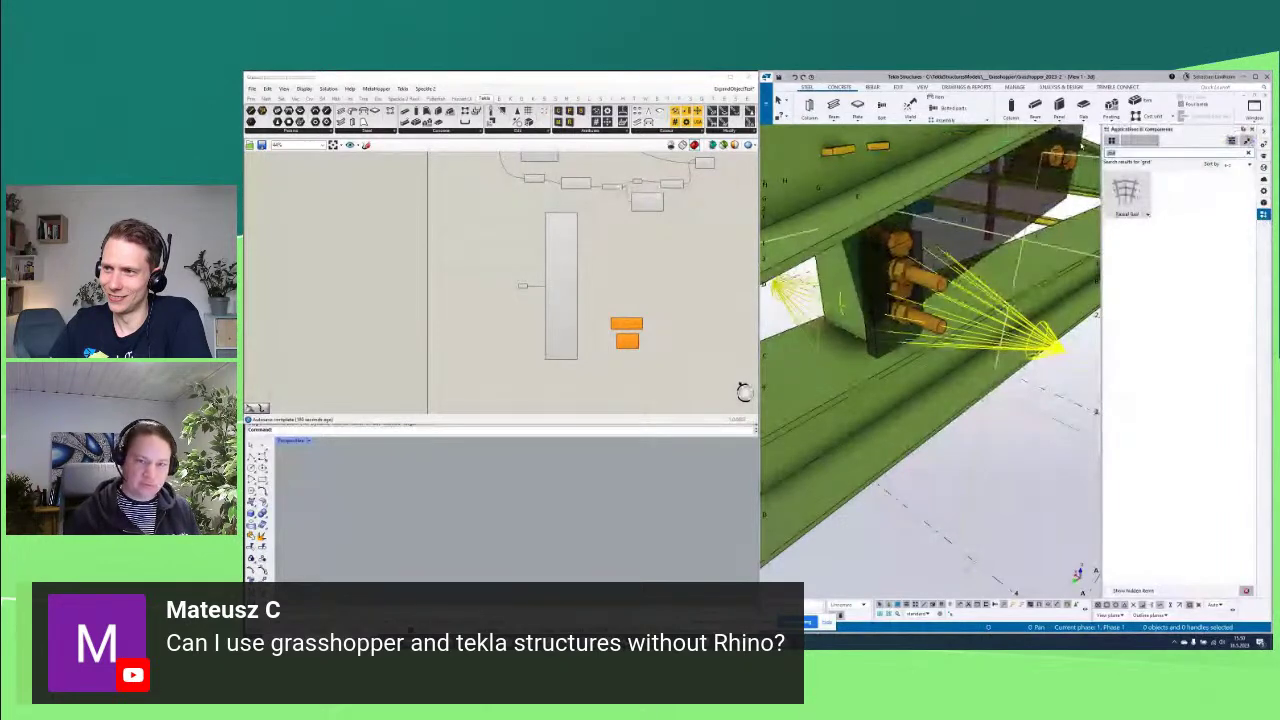
pyautogui.write('gra')
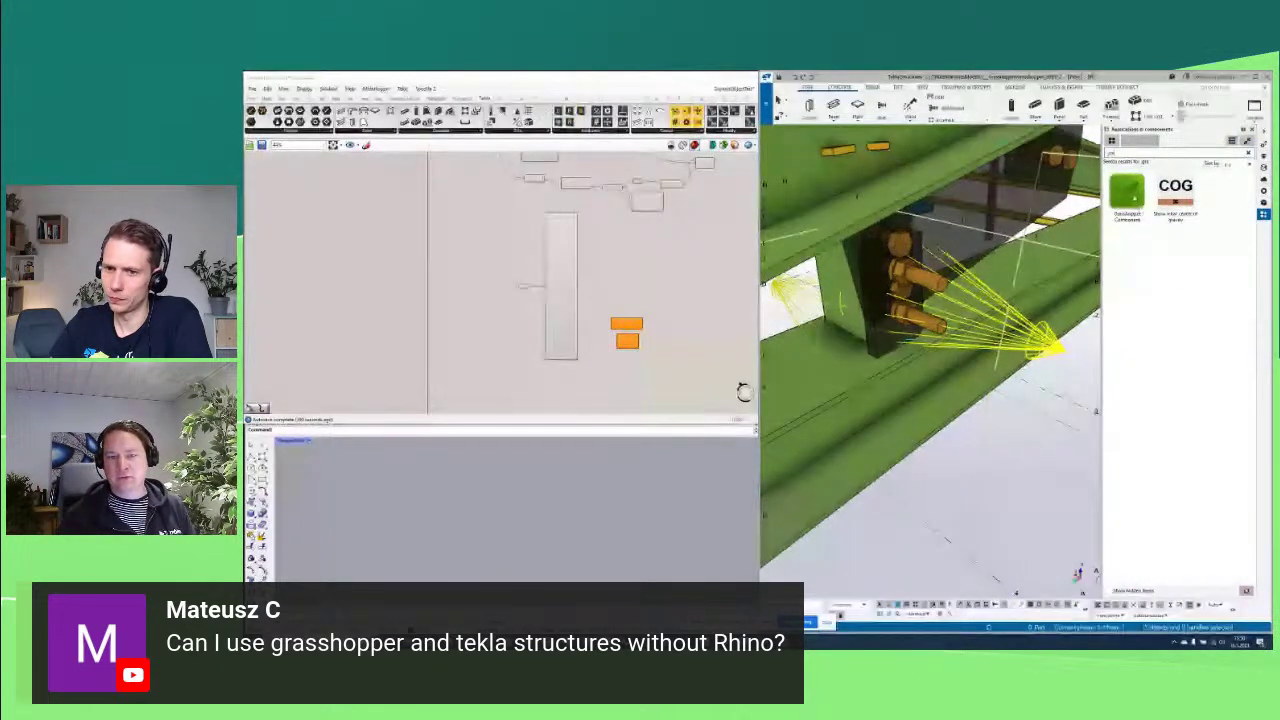
pyautogui.click(1132, 194)
pyautogui.scroll(-1, 968, 363)
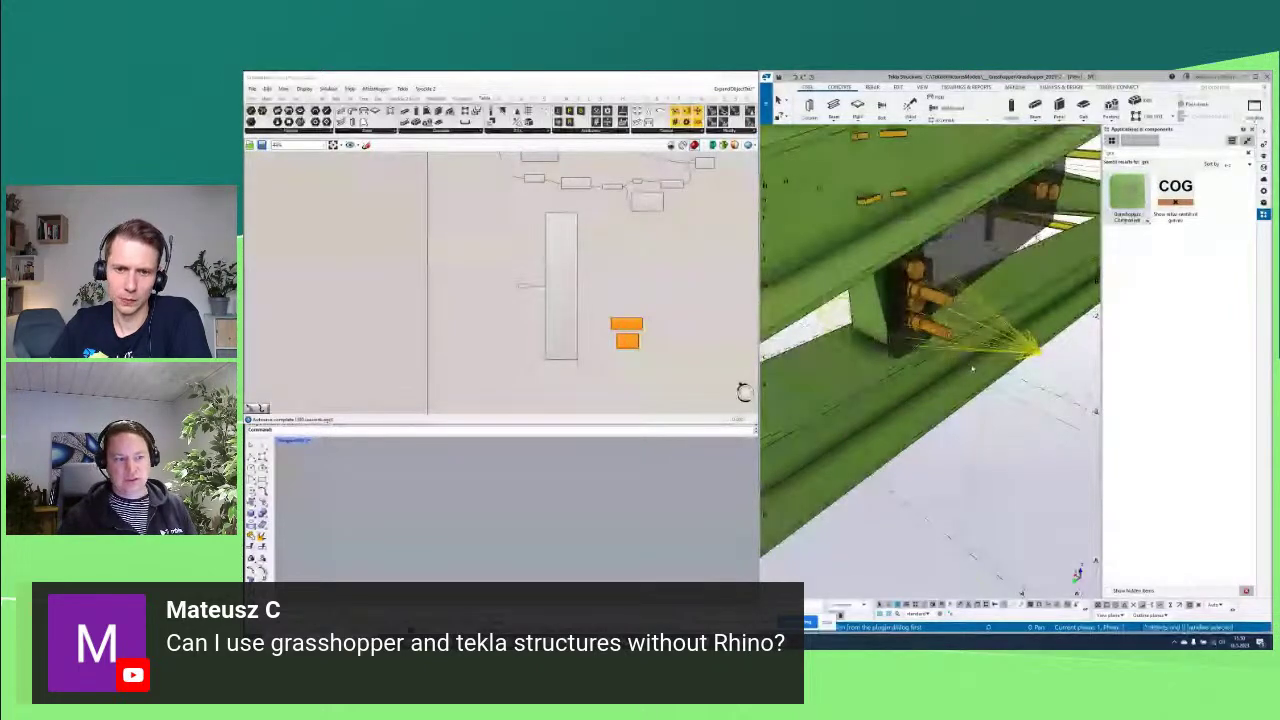
pyautogui.scroll(-8, 972, 368)
pyautogui.moveTo(556, 357); pyautogui.dragTo(594, 361, button='right')
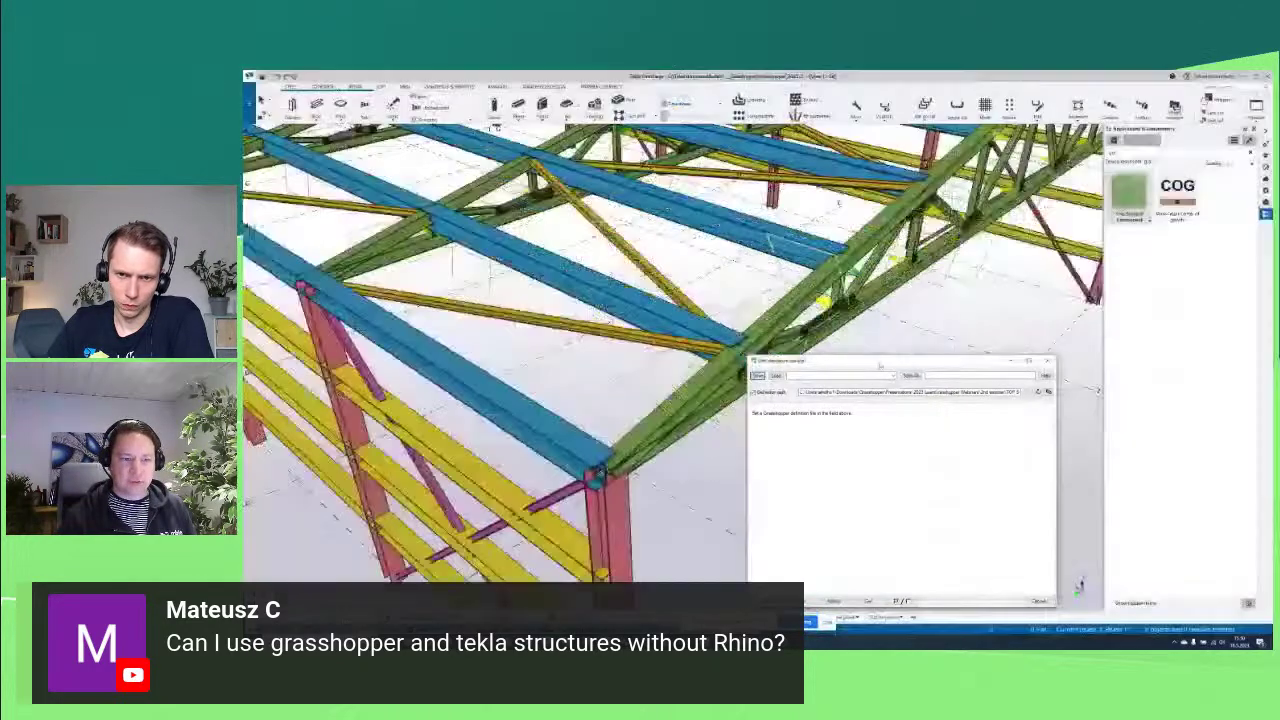
# Load FindTopSurface.gh as the definition file of the Grasshopper Component
pyautogui.hotkey('alt', 'Tab')
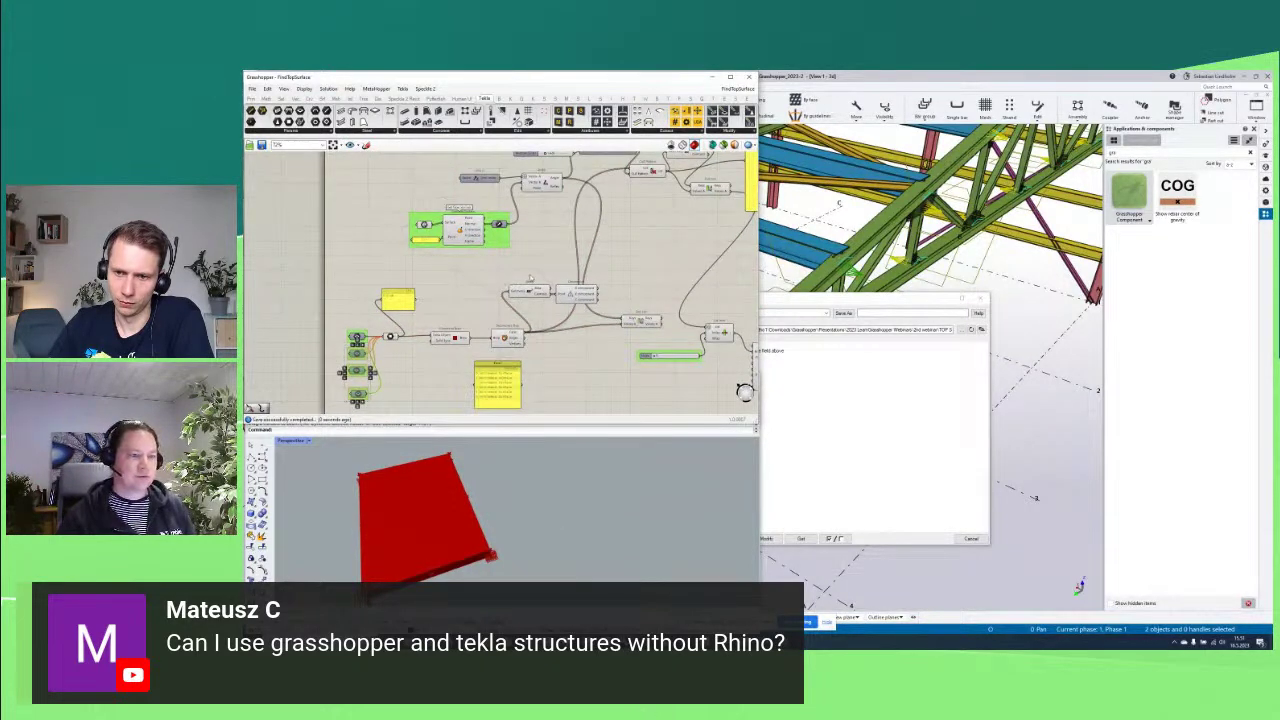
pyautogui.click(873, 306)
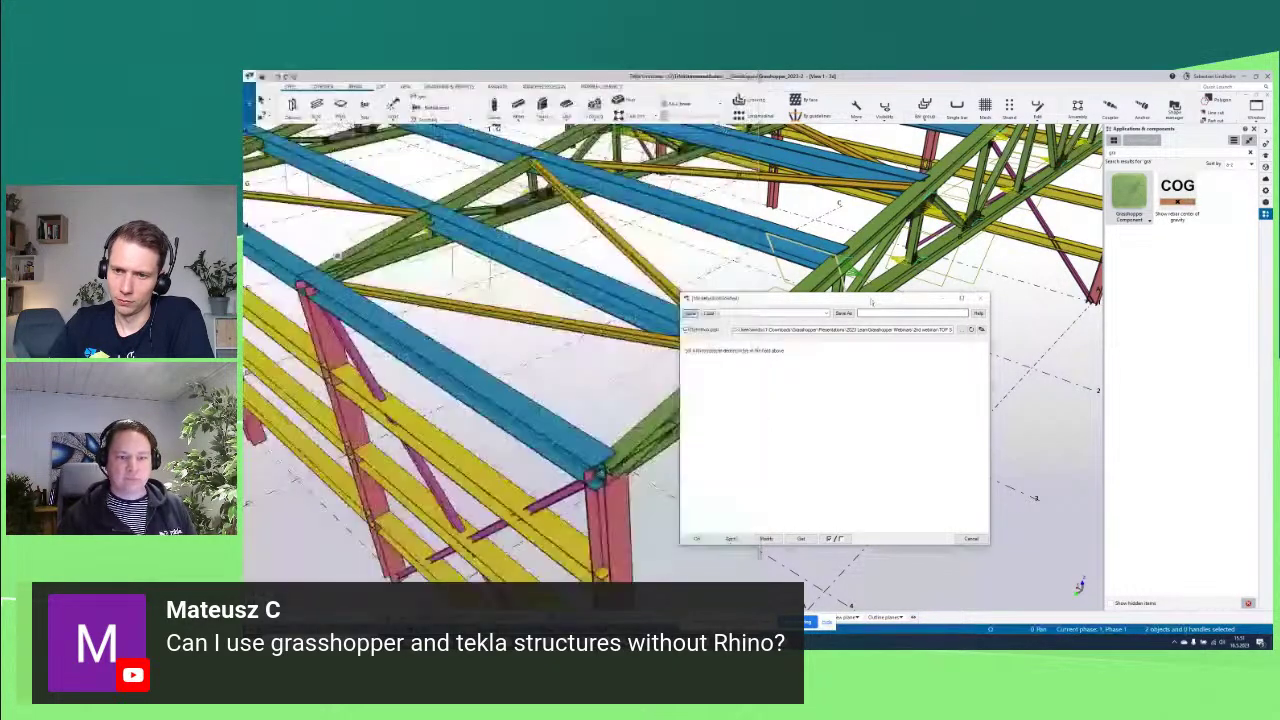
pyautogui.click(960, 330)
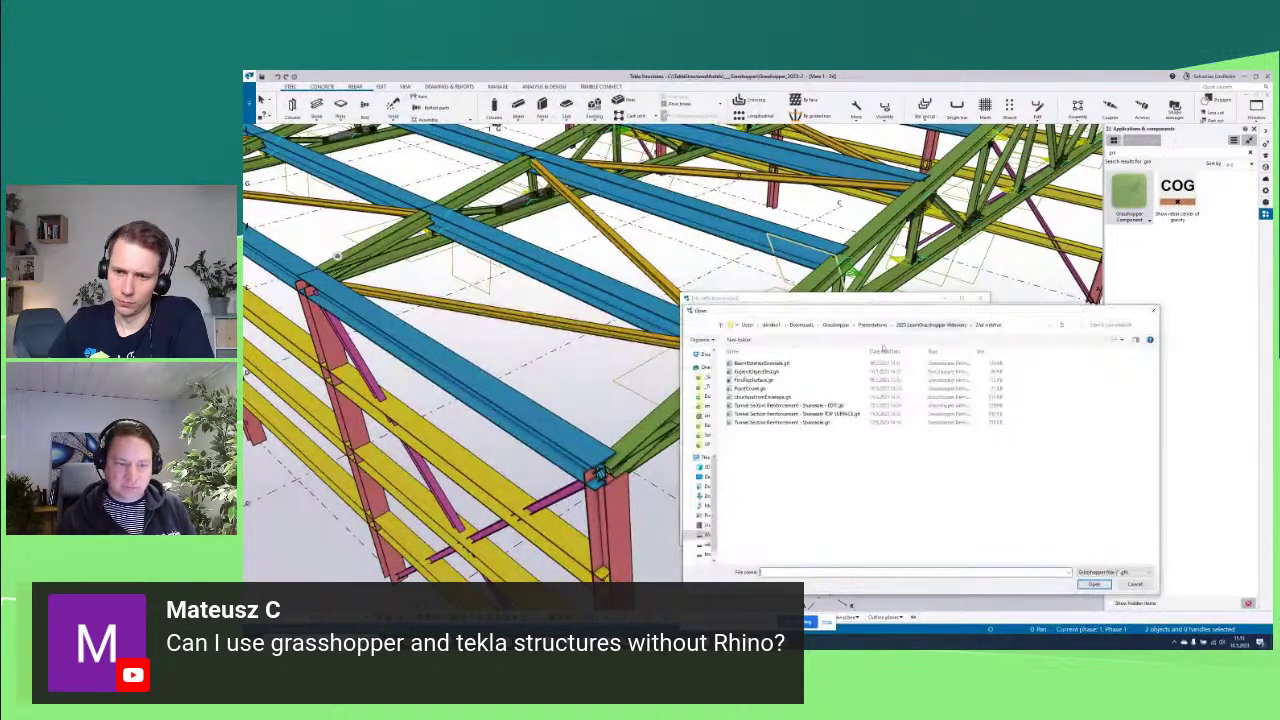
pyautogui.click(766, 380)
pyautogui.doubleClick(766, 380)
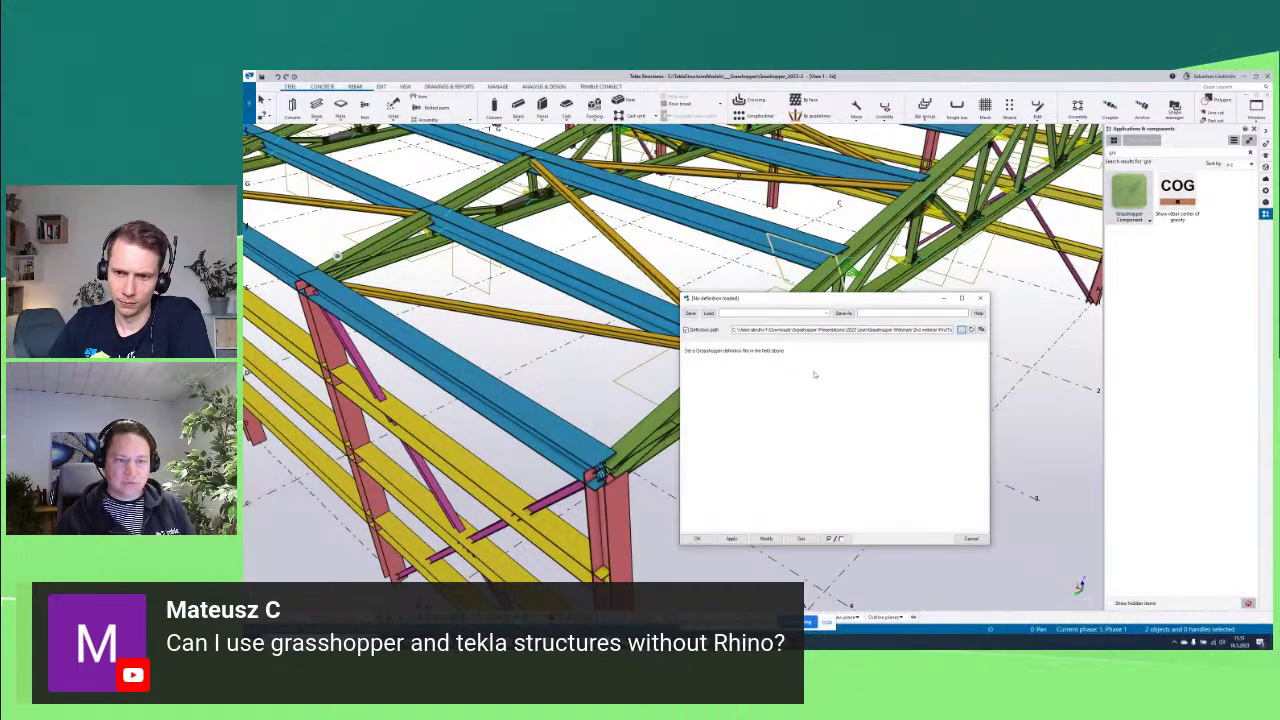
pyautogui.moveTo(874, 299); pyautogui.dragTo(606, 270)
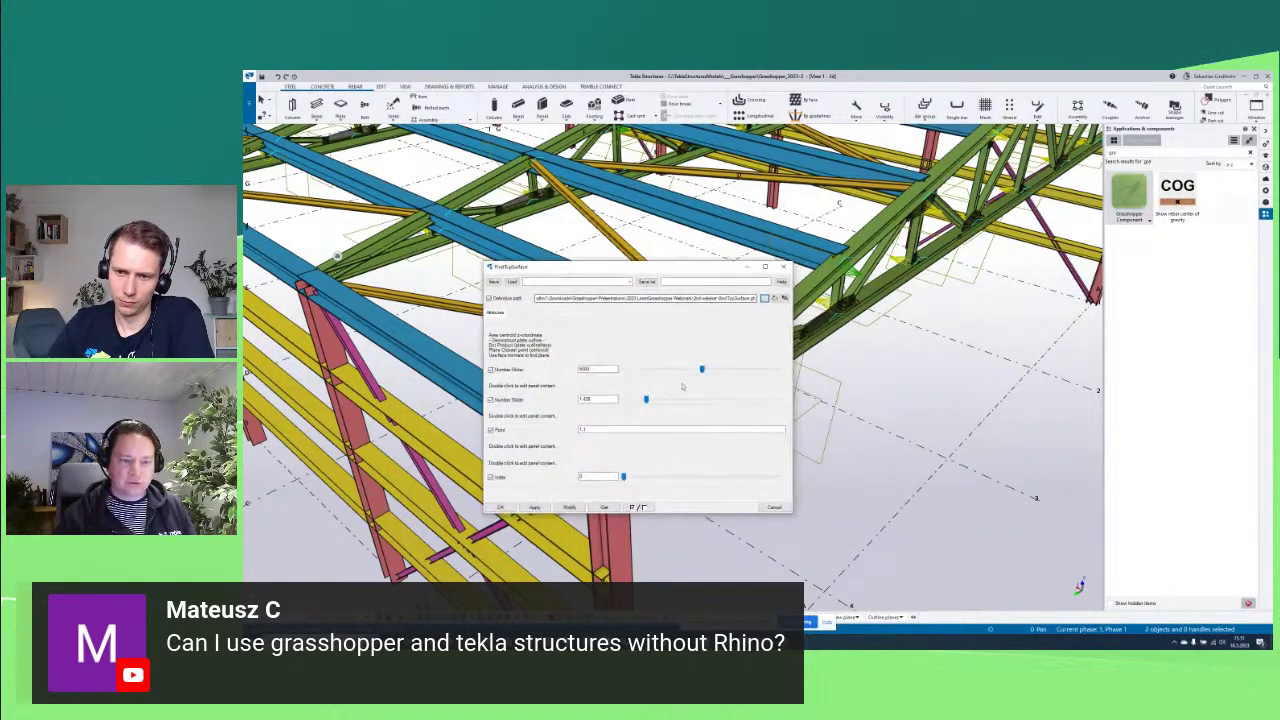
# Apply the FindTopSurface component to the rectangular slabs and the two small angled slabs beside the building
pyautogui.scroll(-10, 900, 413)
pyautogui.scroll(-3, 901, 414)
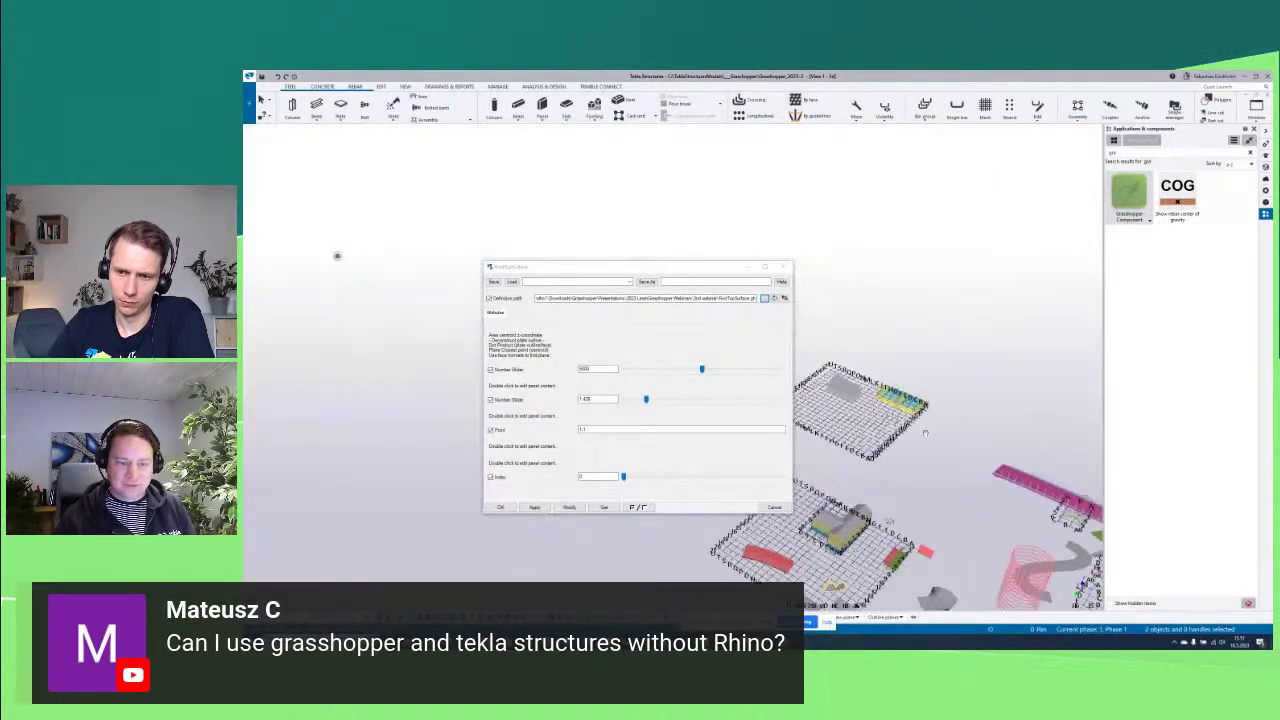
pyautogui.scroll(6, 921, 501)
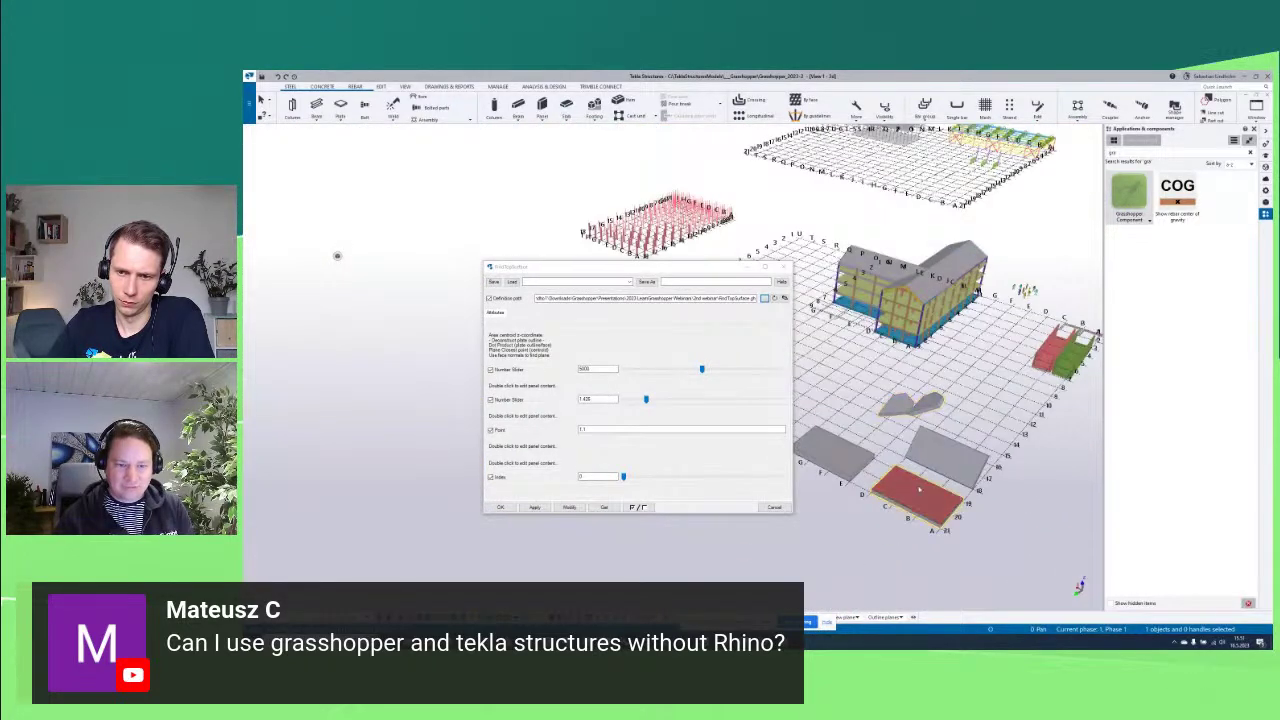
pyautogui.moveTo(689, 269); pyautogui.dragTo(486, 307)
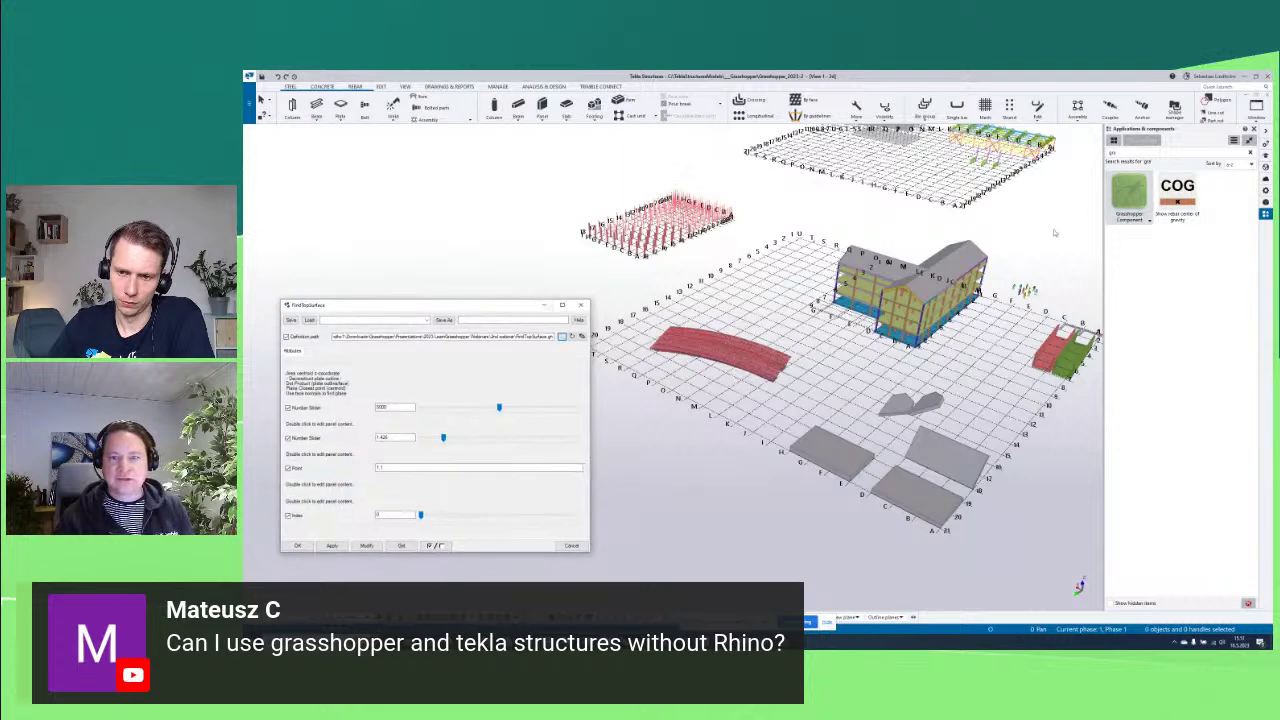
pyautogui.scroll(3, 955, 553)
pyautogui.click(923, 500)
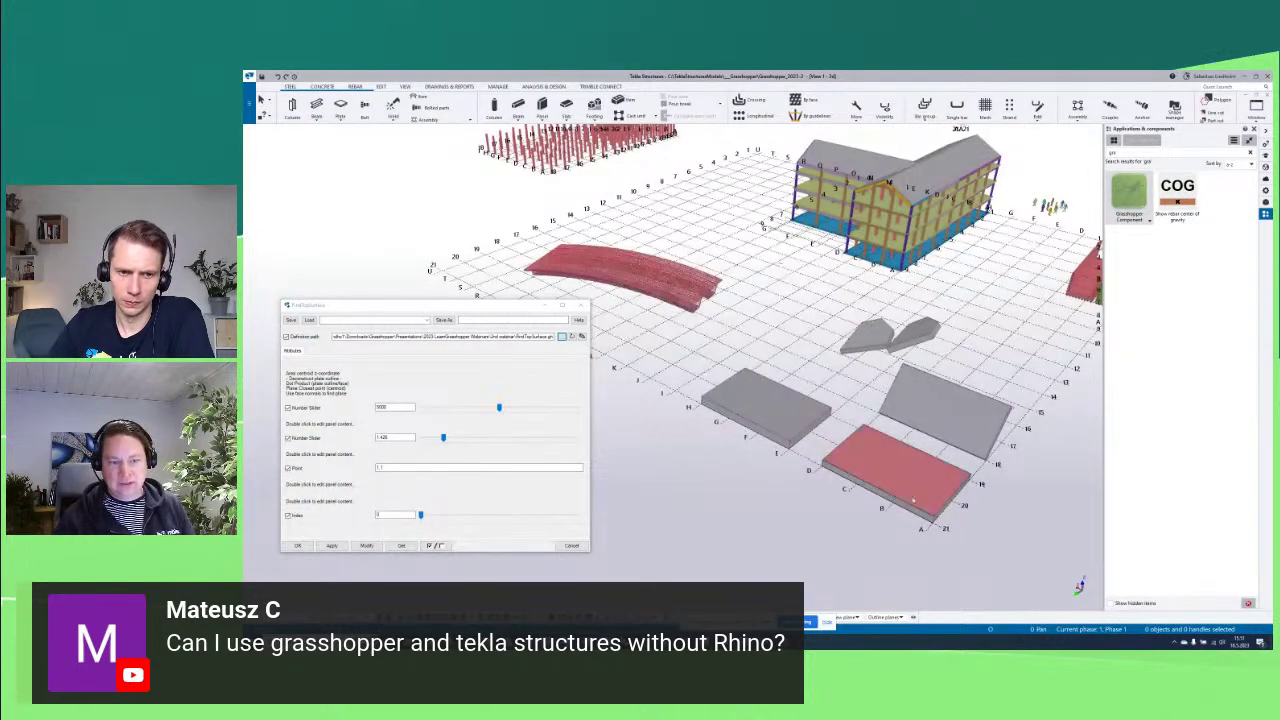
pyautogui.click(785, 424)
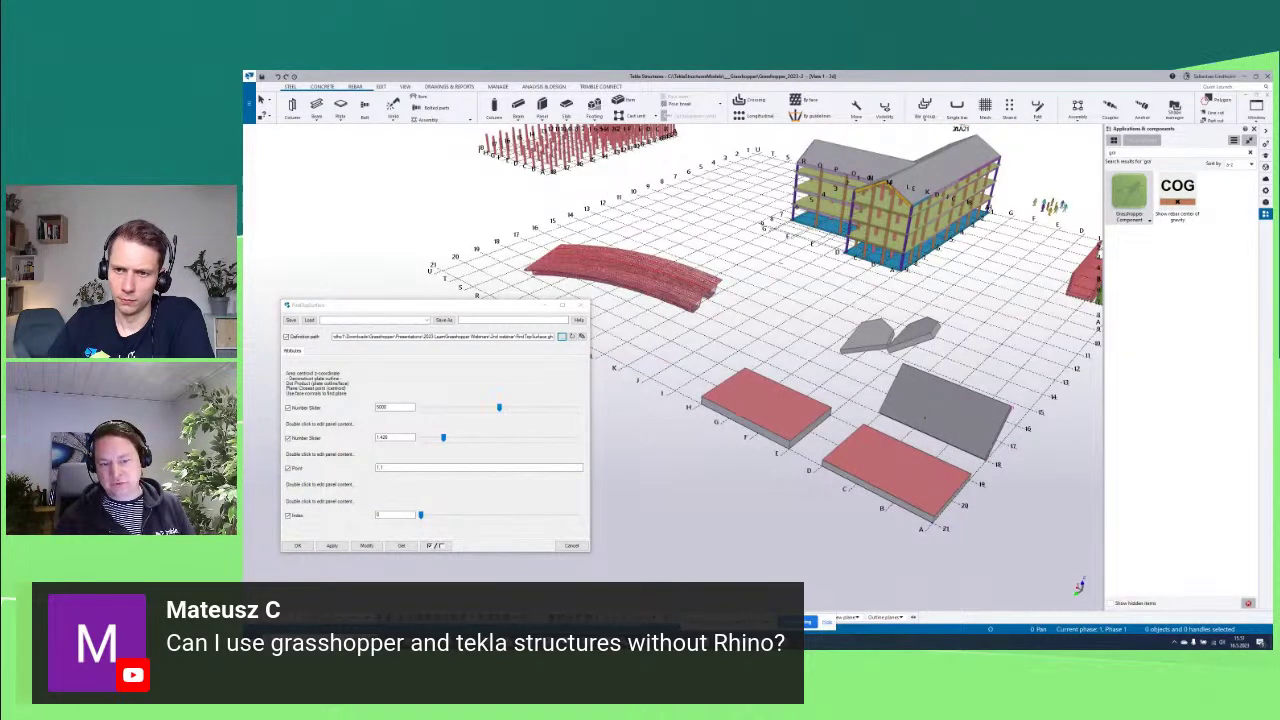
pyautogui.click(867, 338)
pyautogui.moveTo(839, 376); pyautogui.dragTo(865, 364, button='middle')
pyautogui.scroll(2, 858, 358)
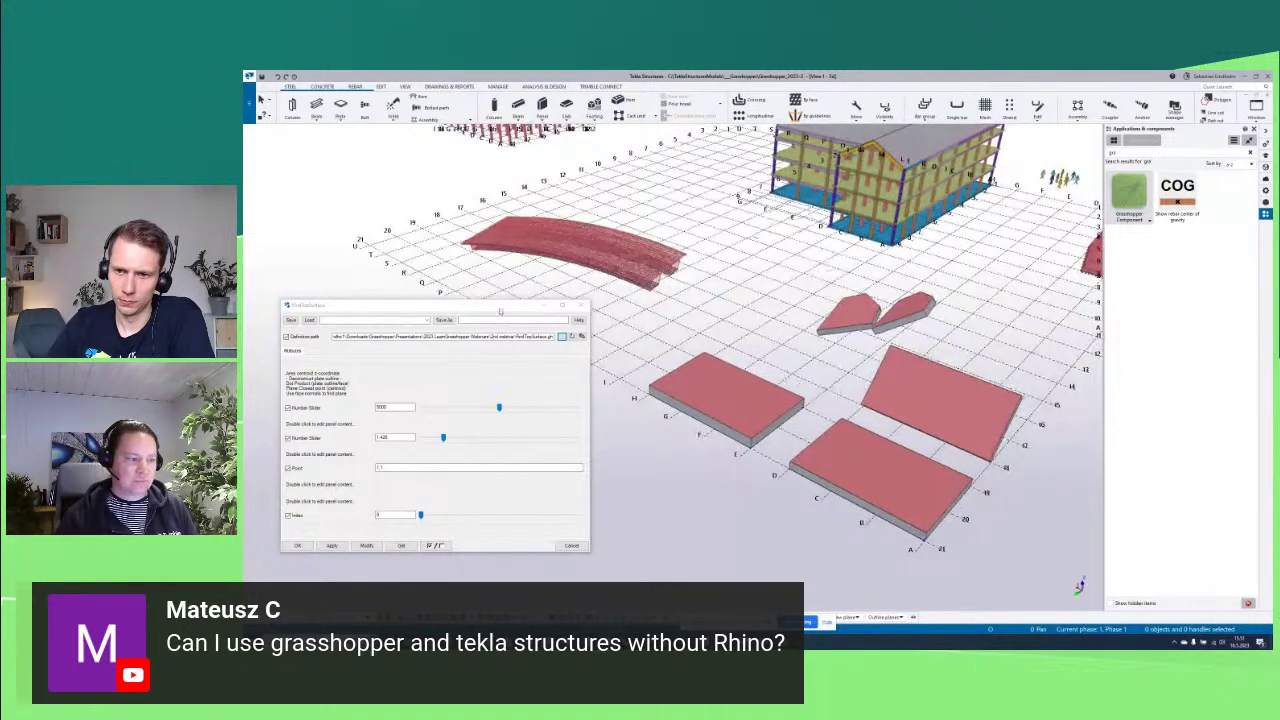
pyautogui.moveTo(540, 305); pyautogui.dragTo(557, 312)
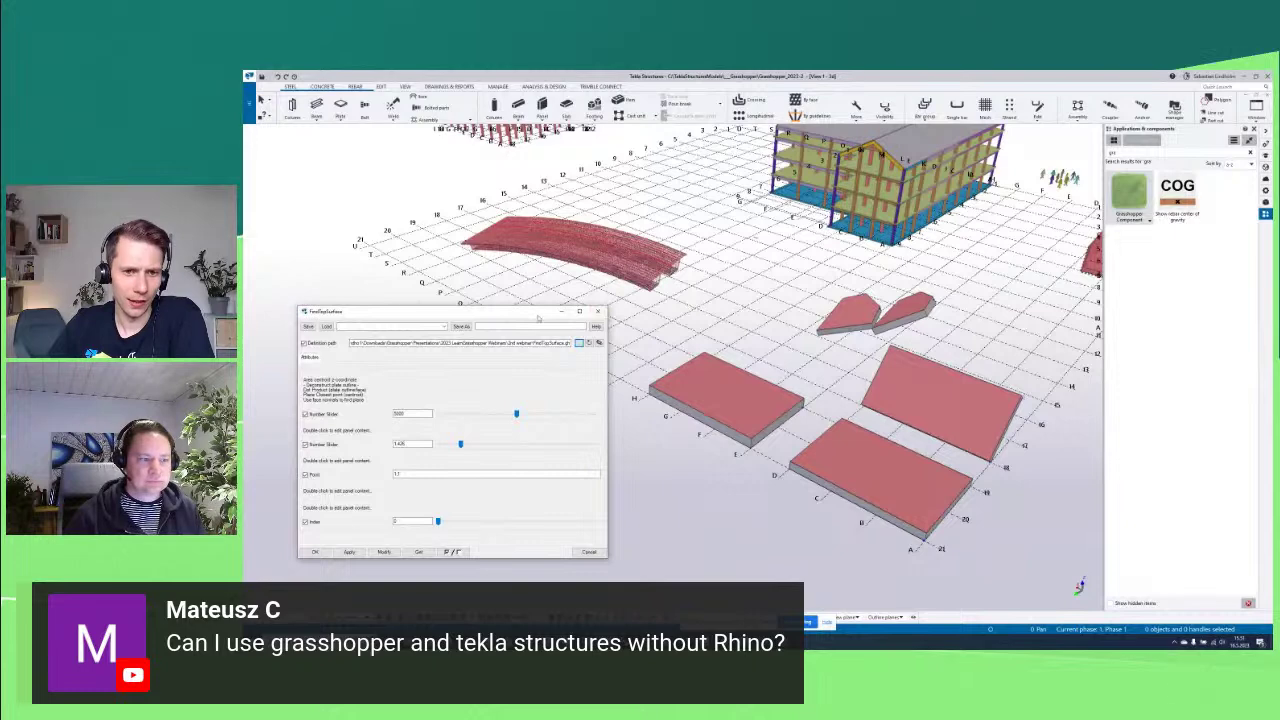
pyautogui.moveTo(538, 313); pyautogui.dragTo(528, 307)
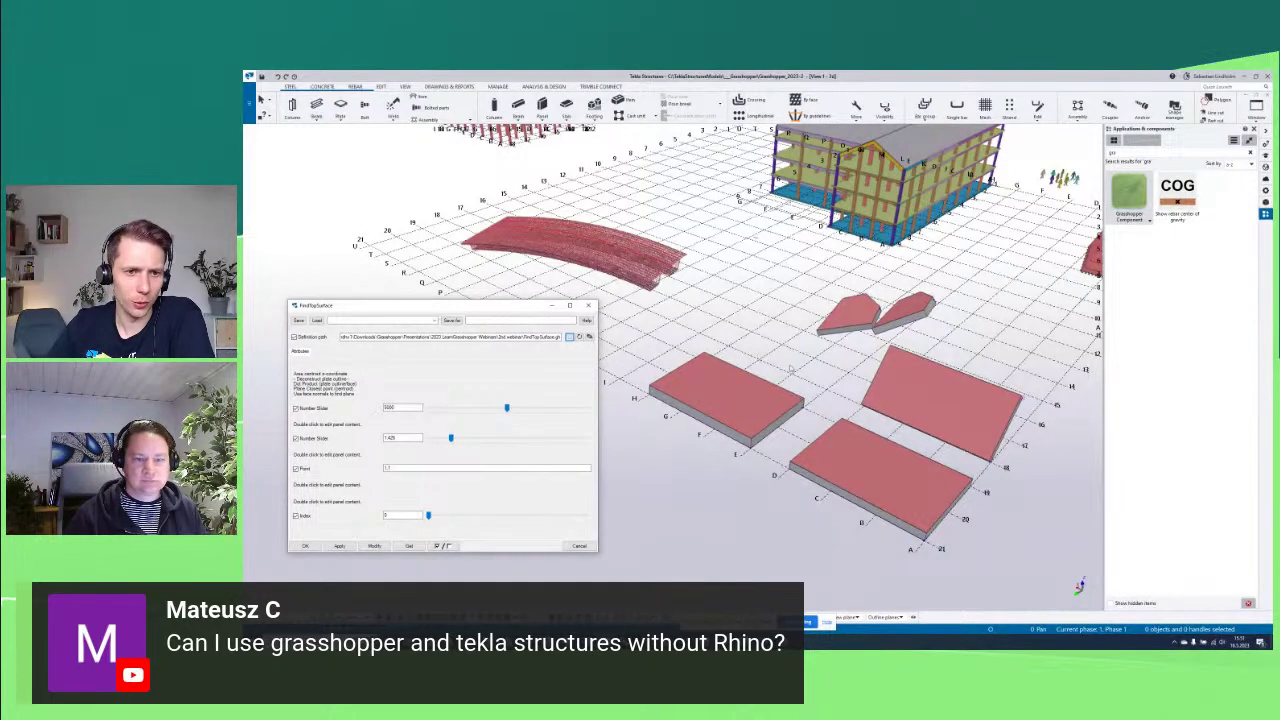
pyautogui.moveTo(833, 399); pyautogui.dragTo(833, 411, button='middle')
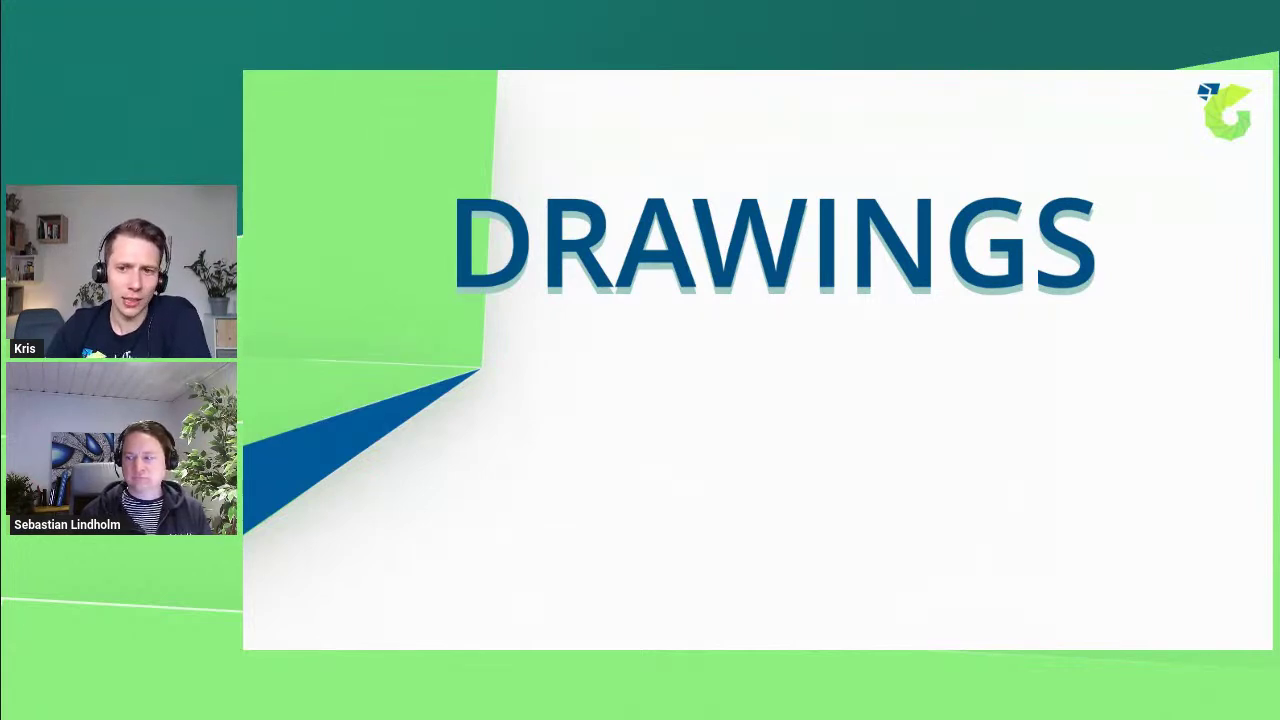
pyautogui.click(498, 428)
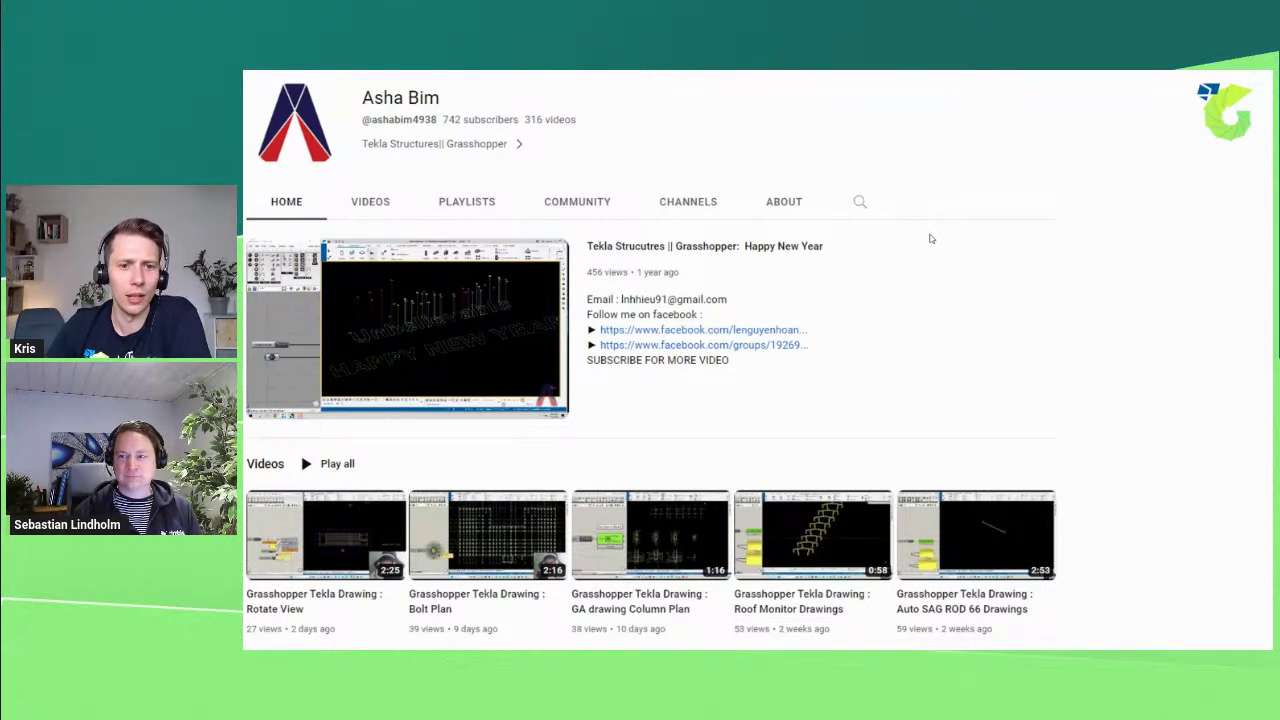
pyautogui.click(1007, 287)
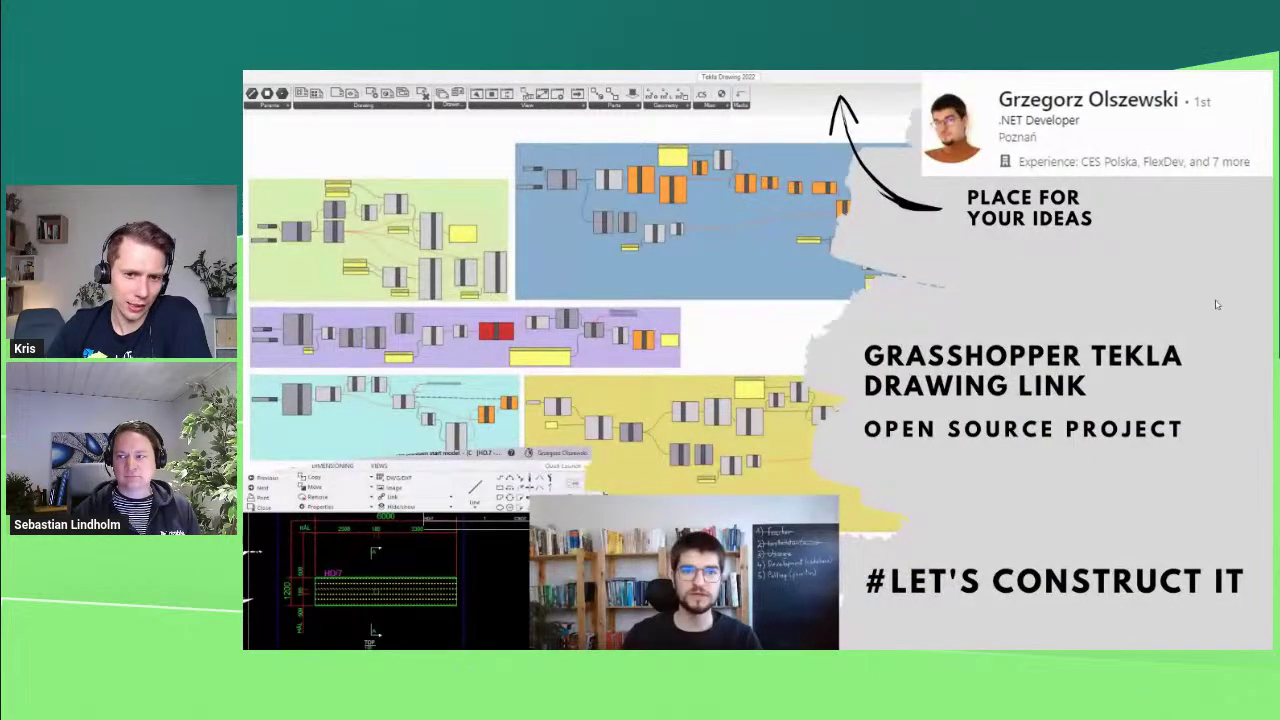